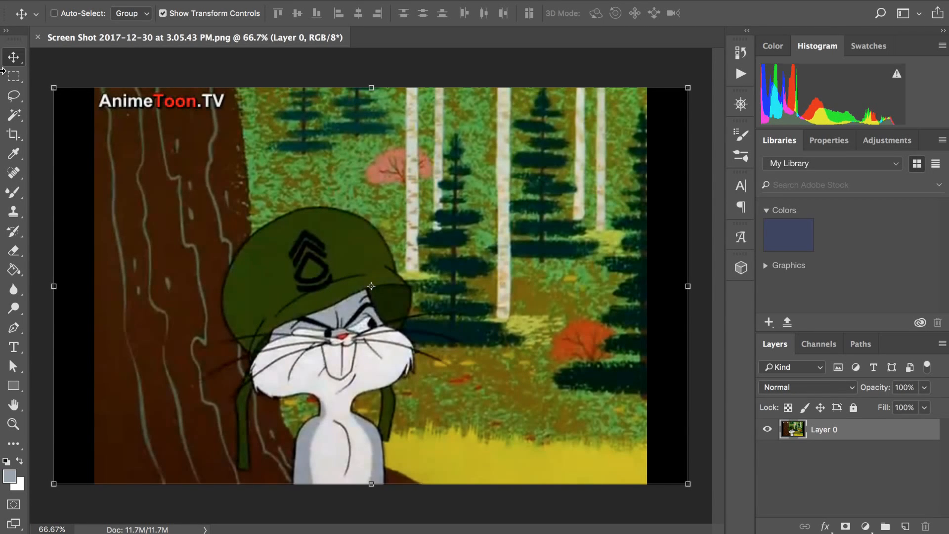
pyautogui.hotkey('ctrl', 'Down')
pyautogui.click(50, 29)
pyautogui.click(15, 83)
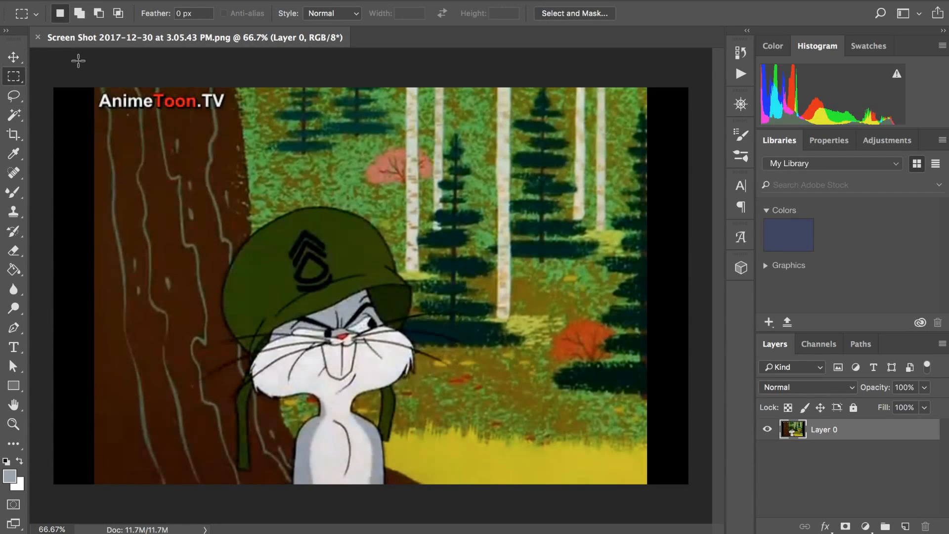
pyautogui.moveTo(50, 89); pyautogui.dragTo(41, 125)
pyautogui.click(14, 57)
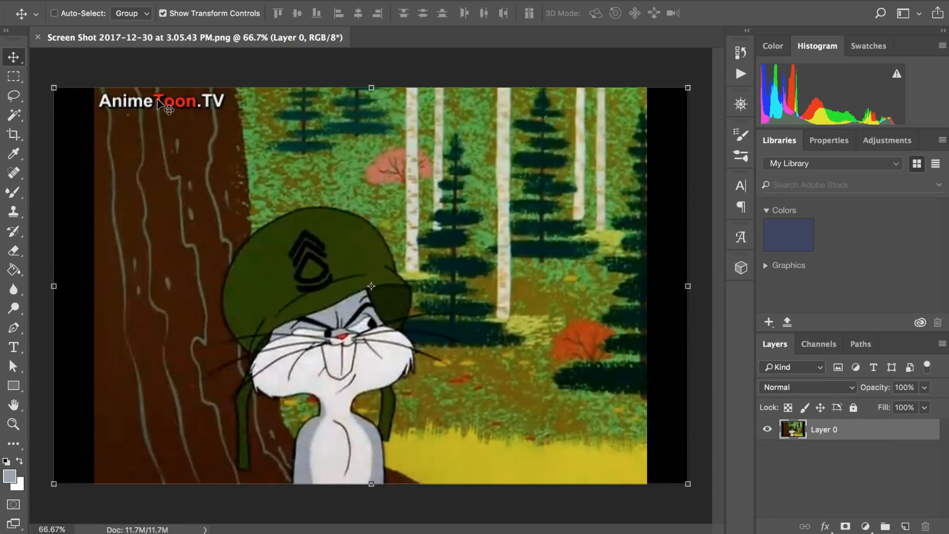
pyautogui.click(14, 76)
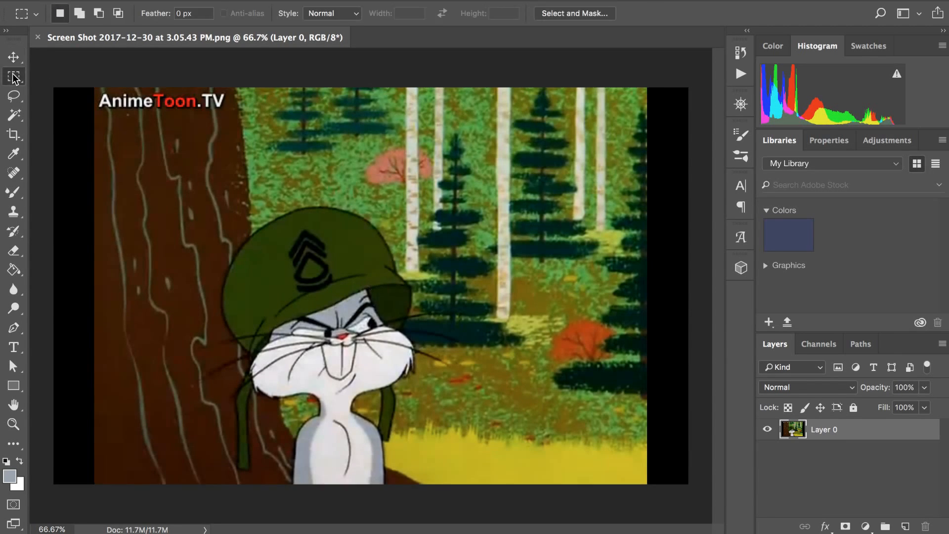
pyautogui.click(15, 56)
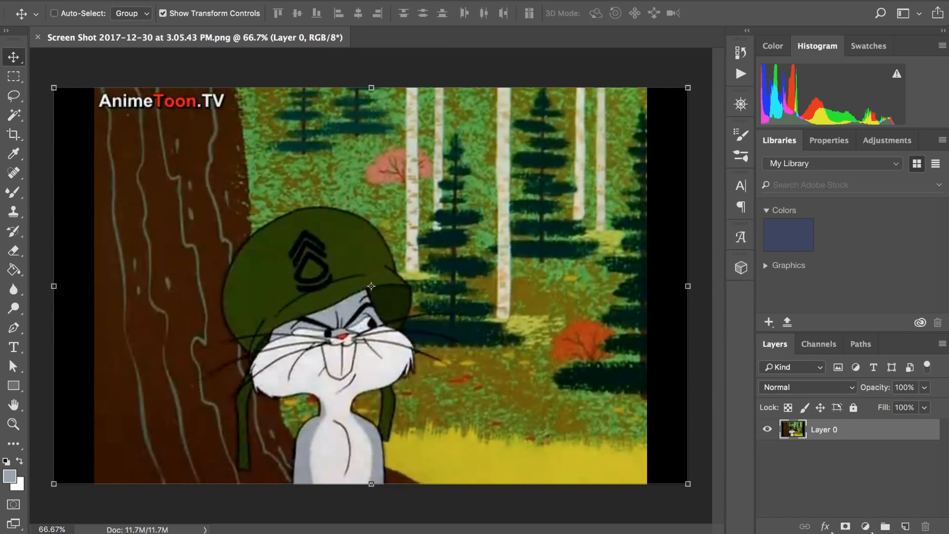
# - Enlarge the whole image to 200 percent of its width and height
pyautogui.click(210, 0)
pyautogui.moveTo(228, 121)
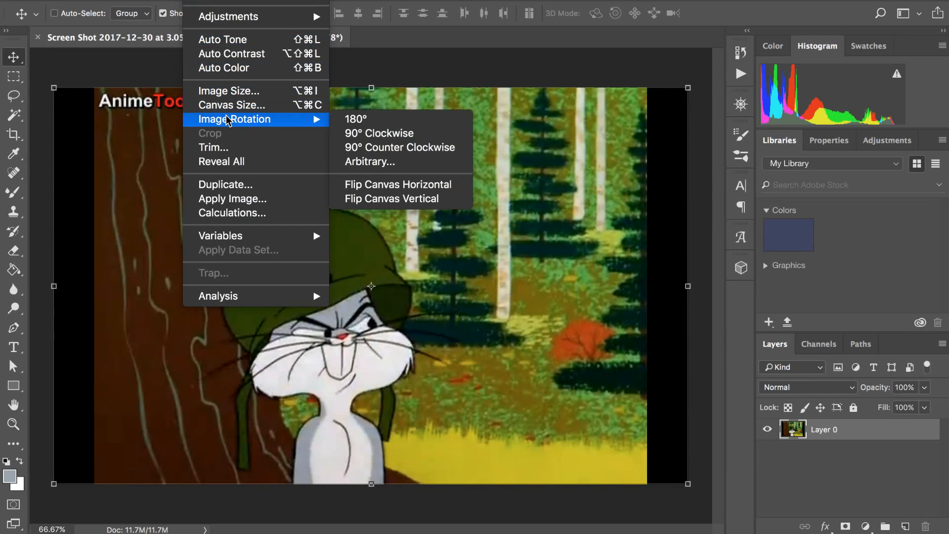
pyautogui.click(242, 92)
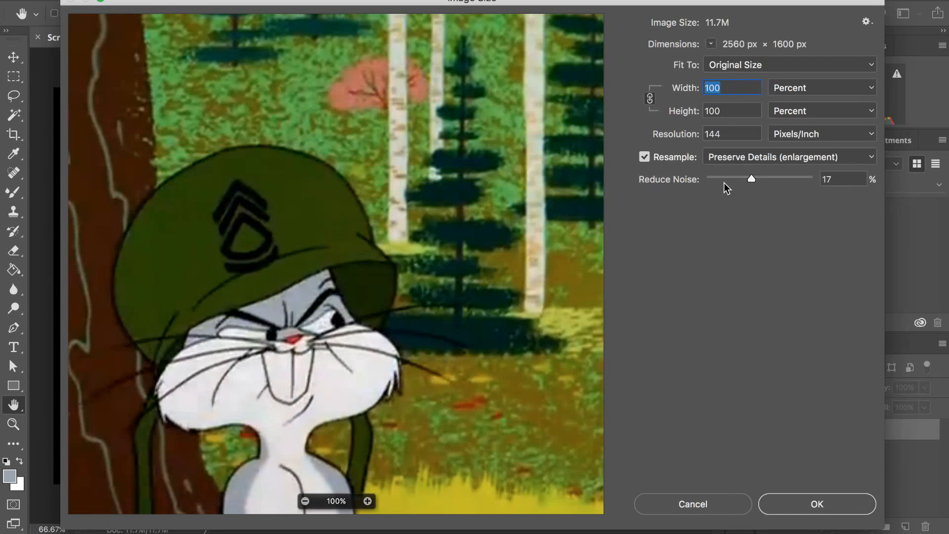
pyautogui.write('200')
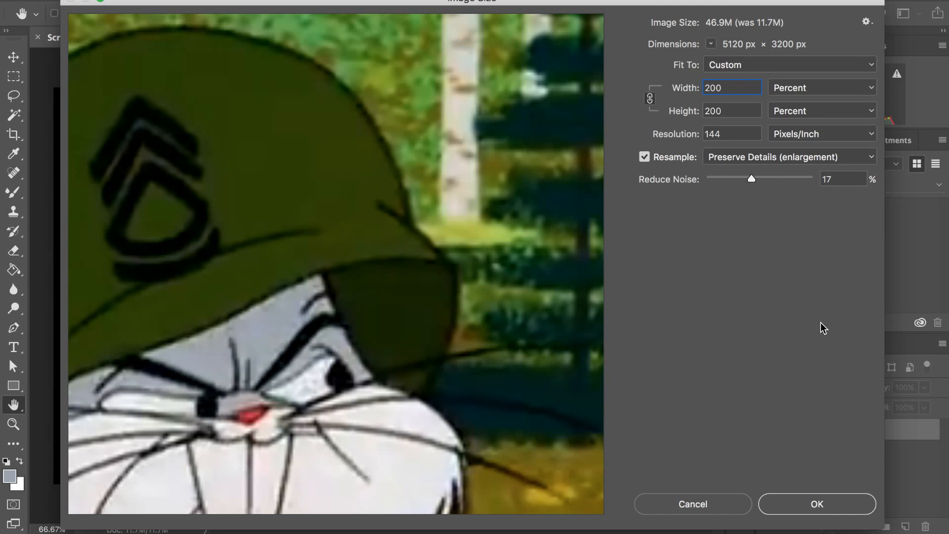
pyautogui.click(802, 507)
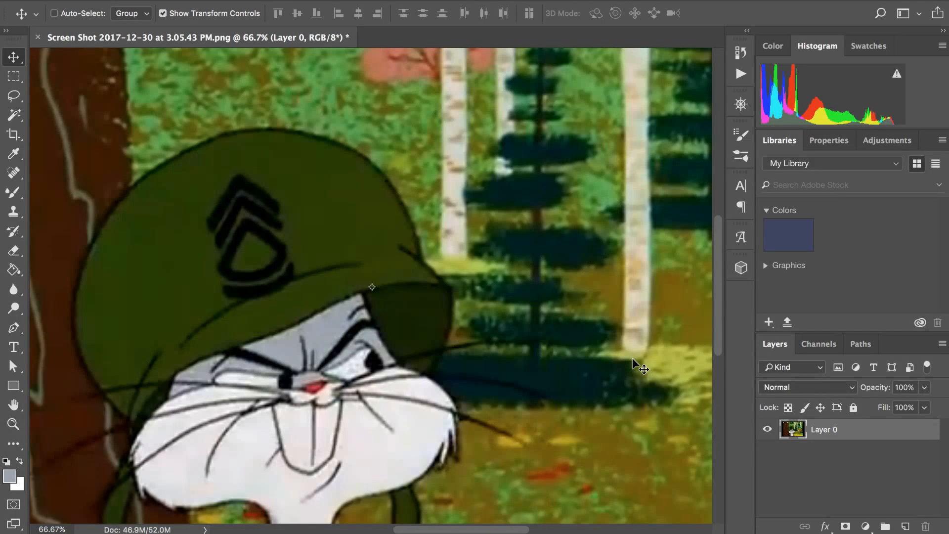
# - Crop away the black bars on both sides of the cartoon frame with Delete Cropped Pixels enabled
pyautogui.press('super+minus')
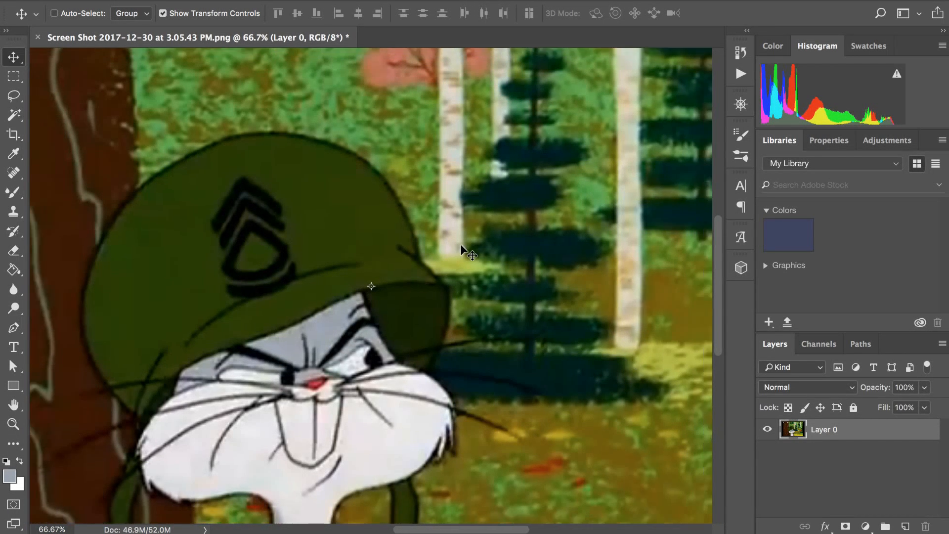
pyautogui.scroll(-6, 457, 244)
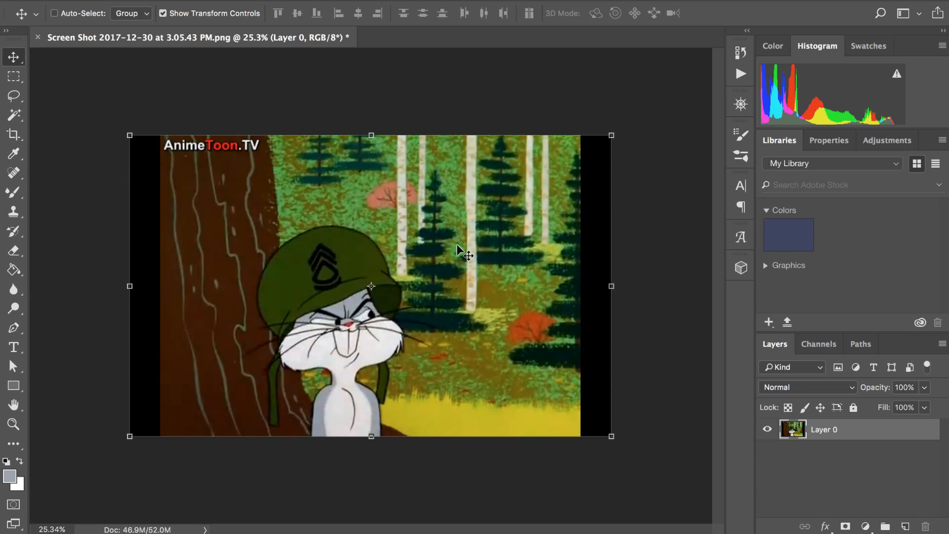
pyautogui.scroll(3, 456, 244)
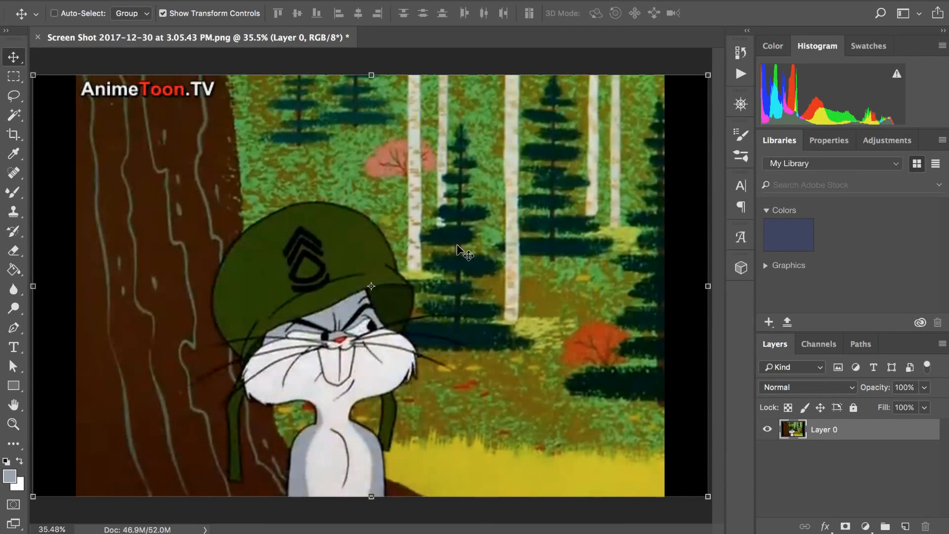
pyautogui.press('c')
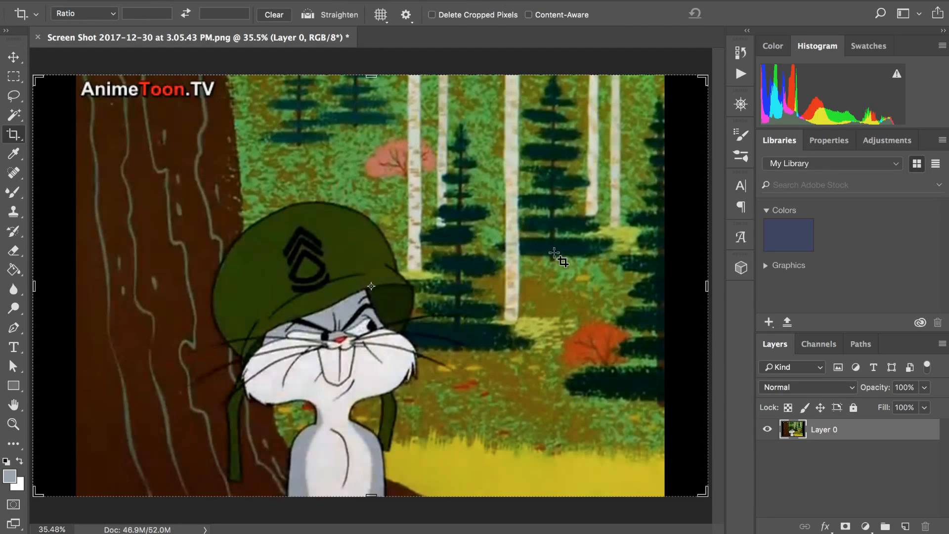
pyautogui.scroll(-2, 561, 250)
pyautogui.scroll(-1, 564, 253)
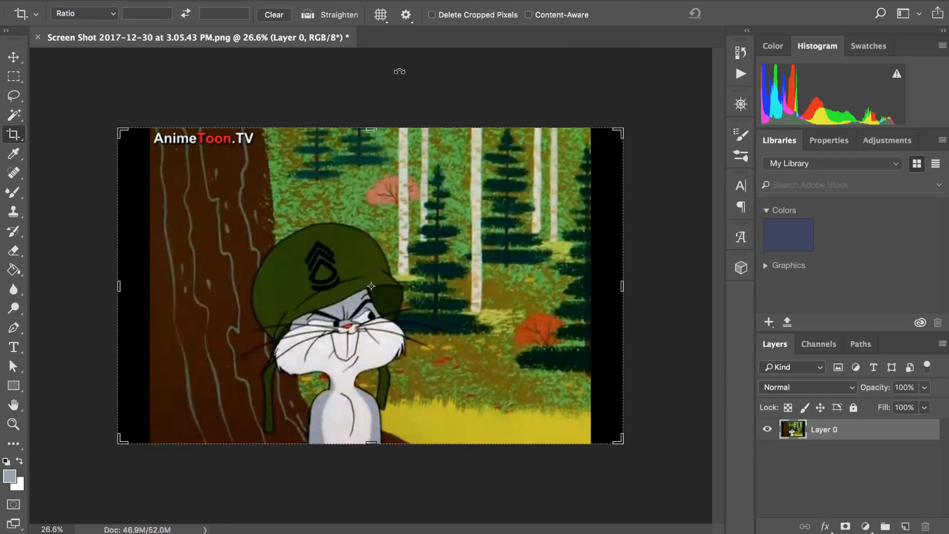
pyautogui.click(432, 15)
pyautogui.moveTo(119, 291); pyautogui.dragTo(138, 292)
pyautogui.moveTo(606, 291); pyautogui.dragTo(589, 284)
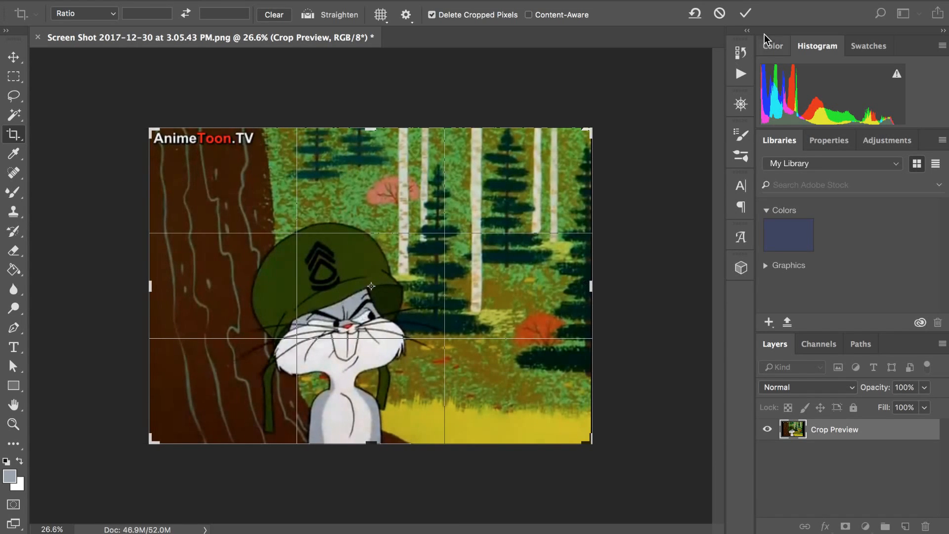
pyautogui.click(746, 13)
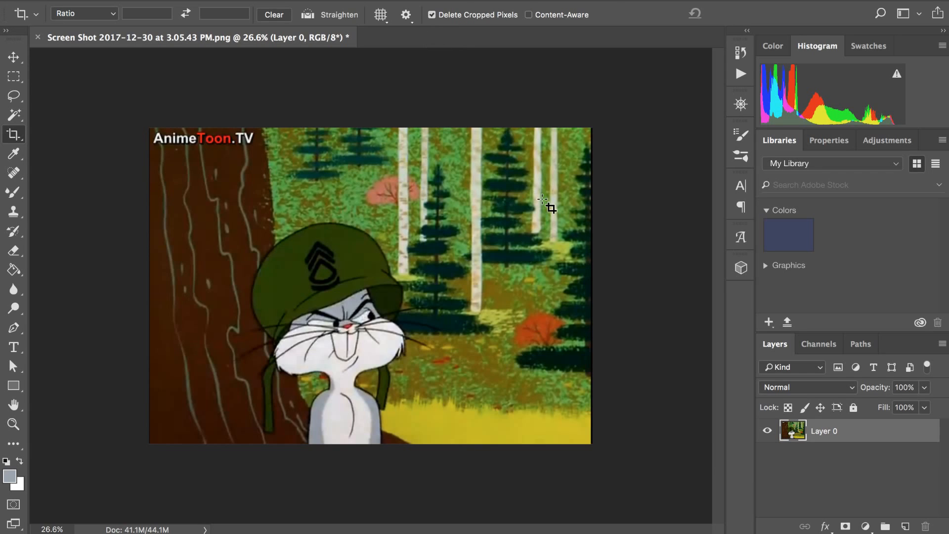
# - Crop the image again to trim the thin leftover dark strip along its right edge
pyautogui.click(12, 57)
pyautogui.press('c')
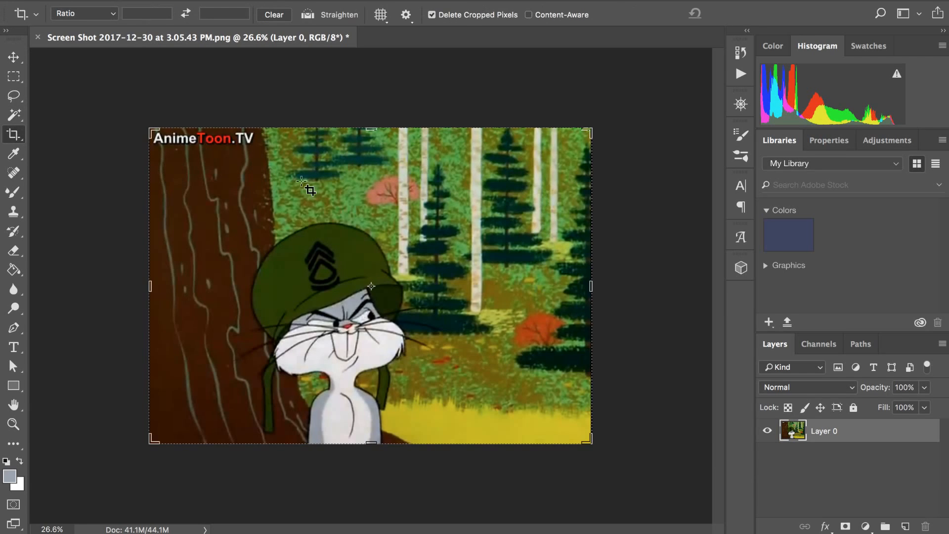
pyautogui.moveTo(591, 285)
pyautogui.mouseDown()
pyautogui.moveTo(586, 265)
pyautogui.moveTo(584, 278)
pyautogui.mouseUp()
pyautogui.scroll(5, 584, 277)
pyautogui.hscroll(7, 583, 278)
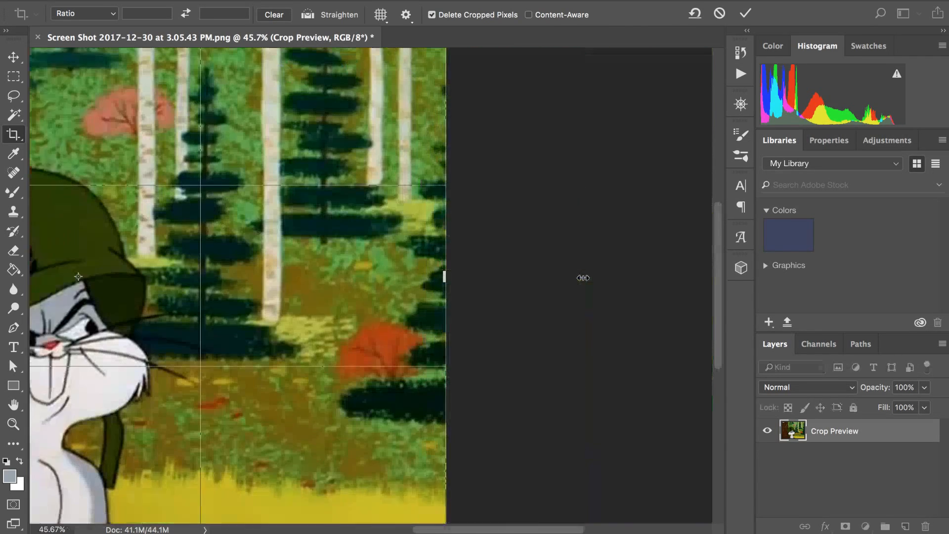
pyautogui.moveTo(400, 279)
pyautogui.mouseDown()
pyautogui.moveTo(430, 277)
pyautogui.moveTo(409, 271)
pyautogui.mouseUp()
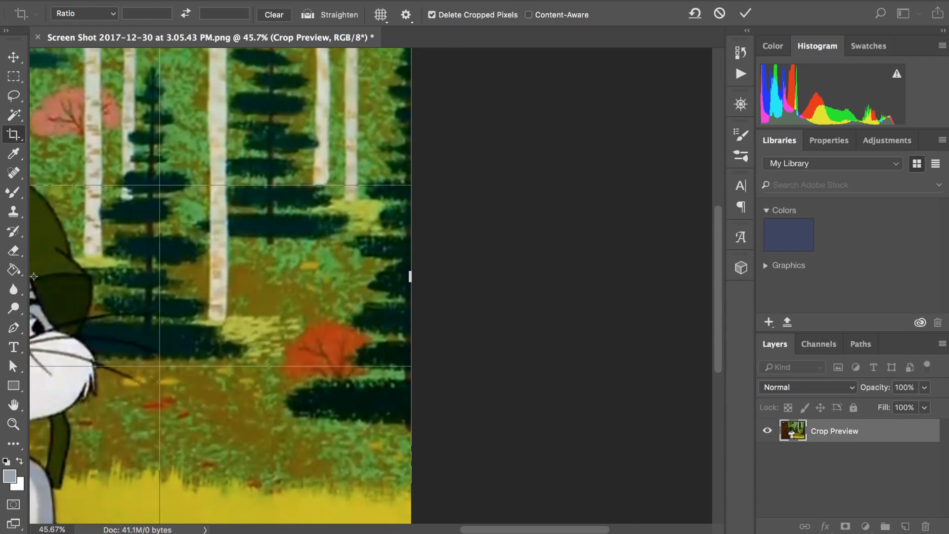
pyautogui.click(746, 14)
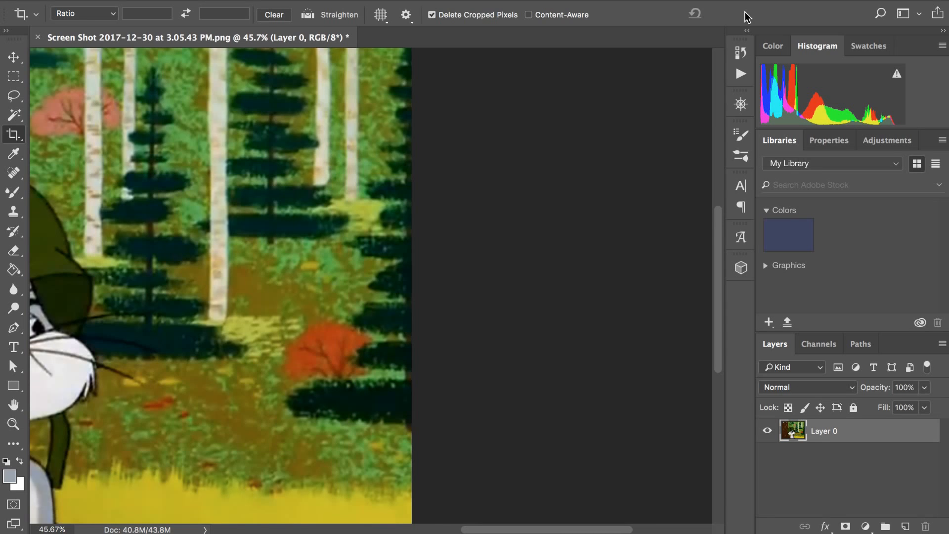
pyautogui.press('super+0')
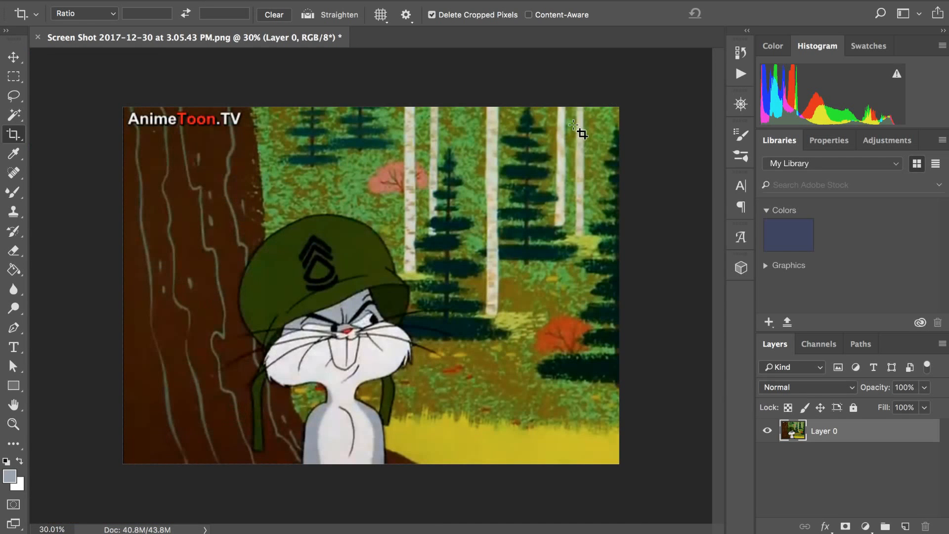
pyautogui.scroll(5, 574, 124)
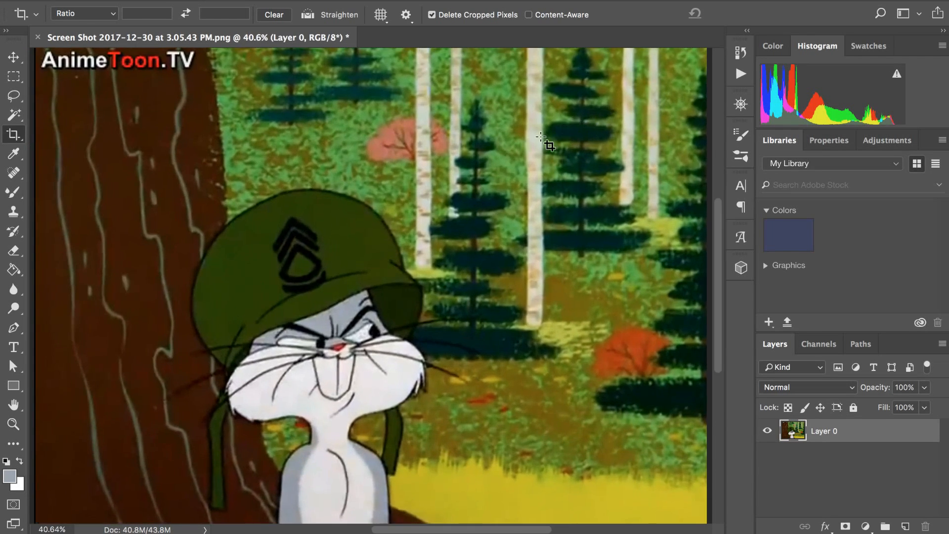
pyautogui.scroll(1, 542, 137)
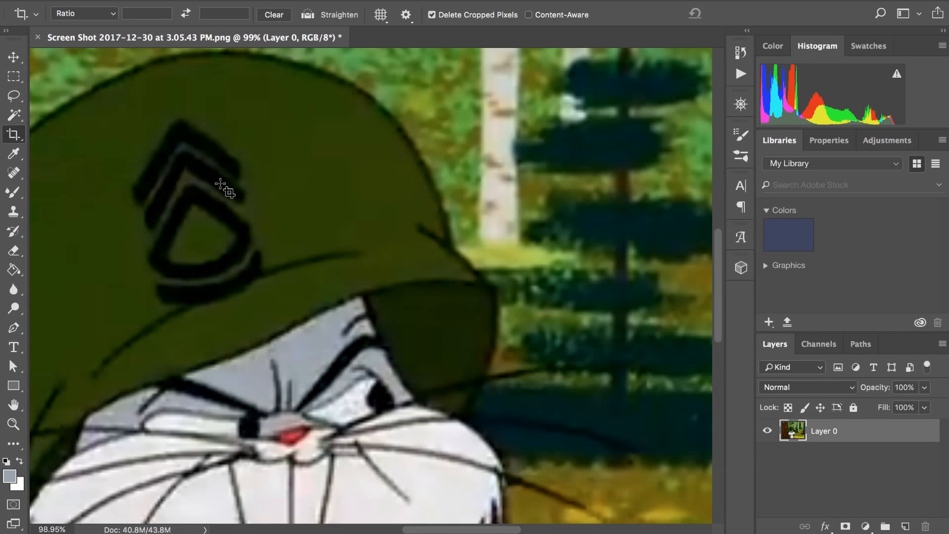
pyautogui.scroll(-5, 221, 185)
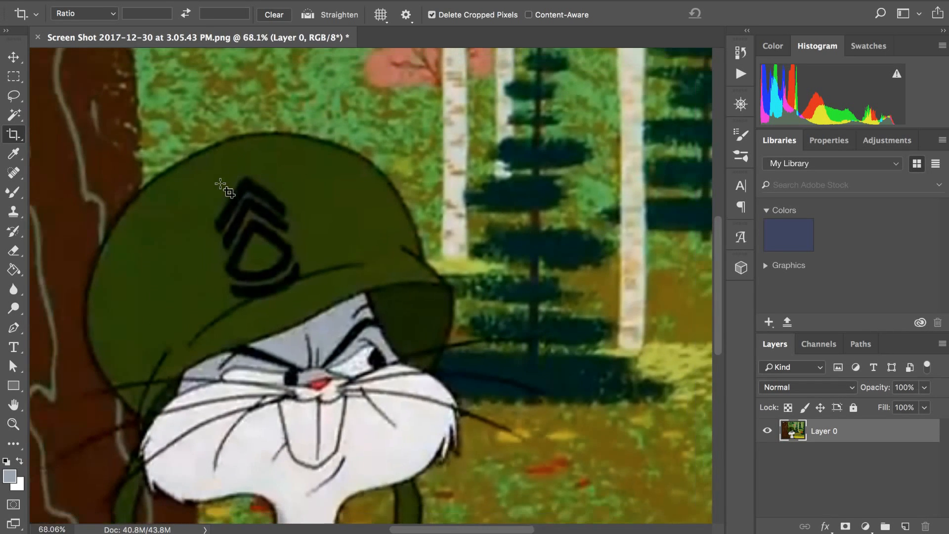
pyautogui.scroll(-2, 220, 185)
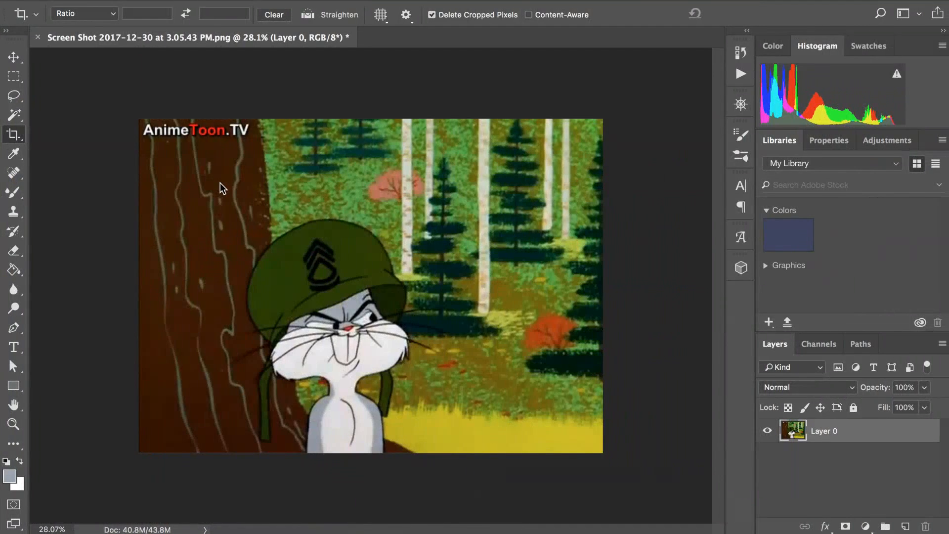
# - Convert Layer 0 into a smart object for re-editable smart filters
pyautogui.click(13, 56)
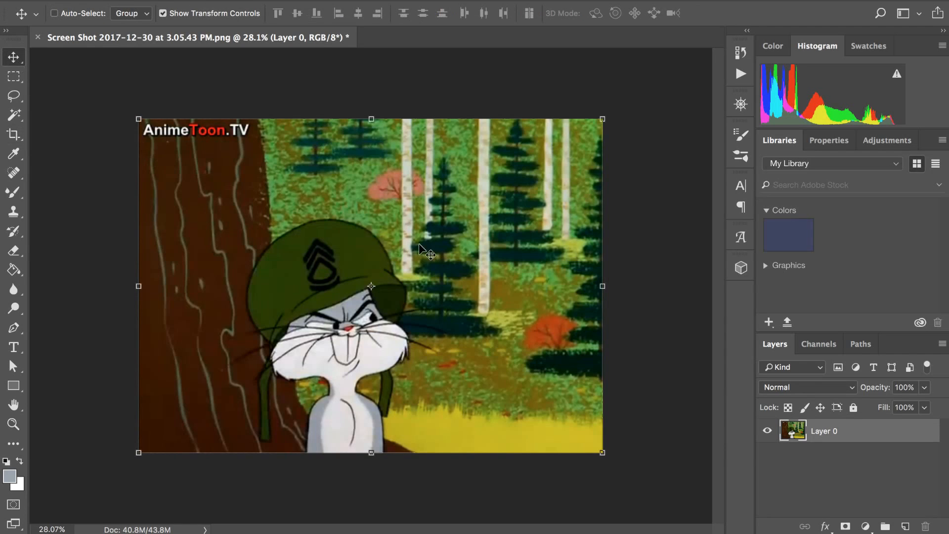
pyautogui.scroll(1, 499, 297)
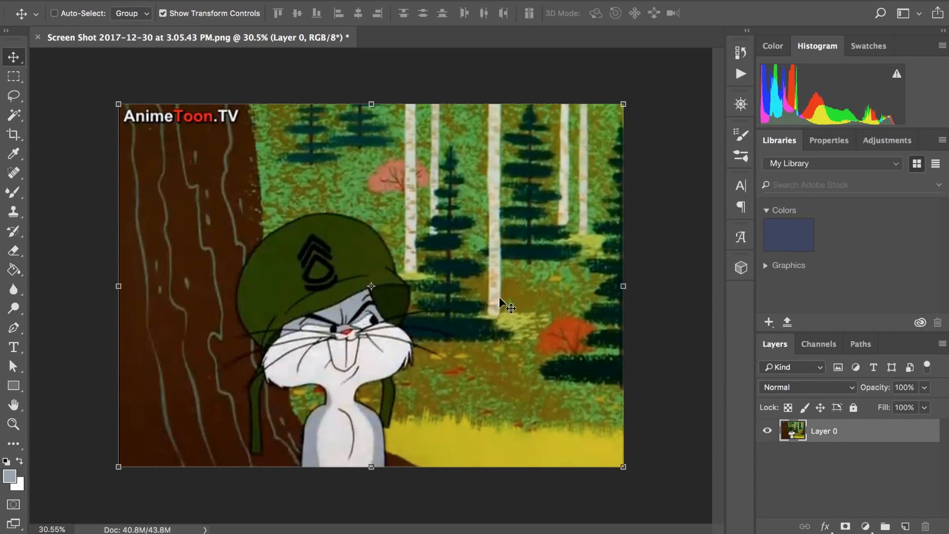
pyautogui.scroll(2, 503, 303)
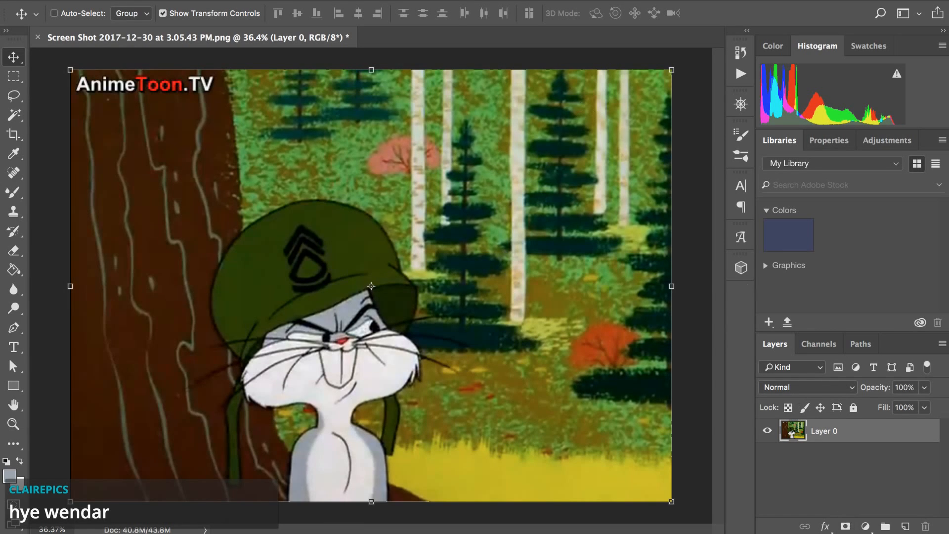
pyautogui.click(362, 0)
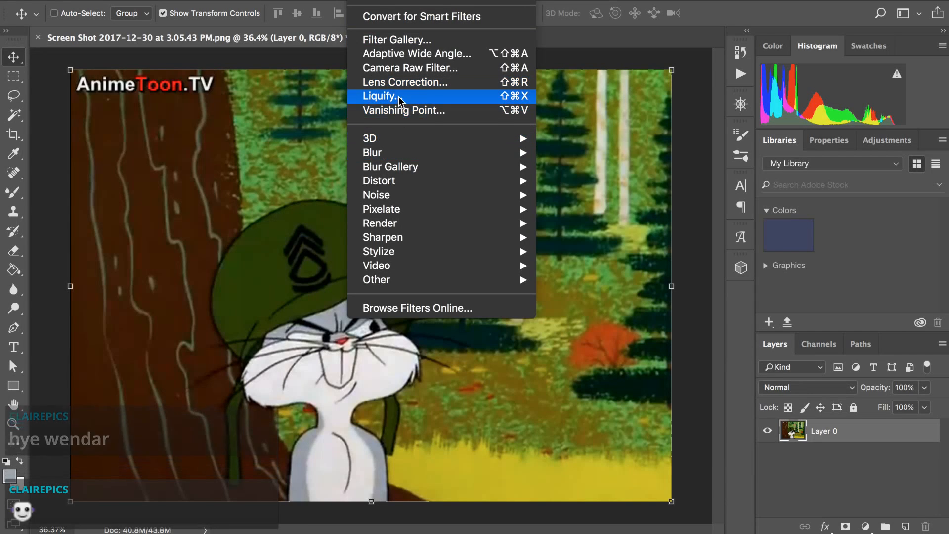
pyautogui.moveTo(391, 141)
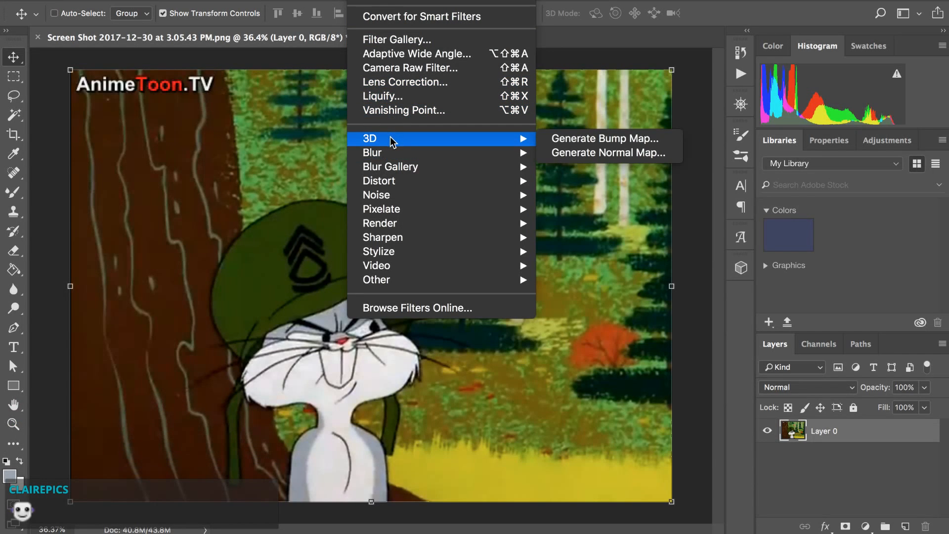
pyautogui.moveTo(390, 215)
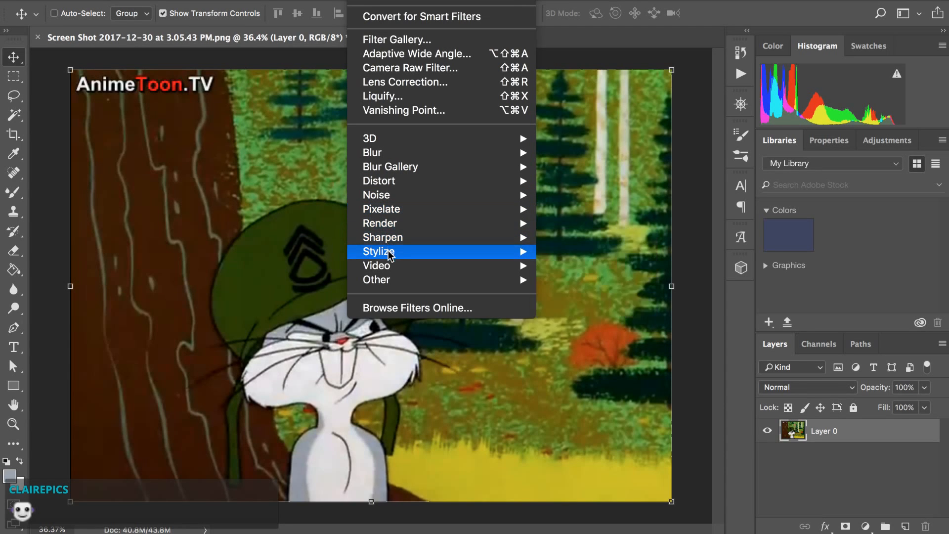
pyautogui.click(397, 22)
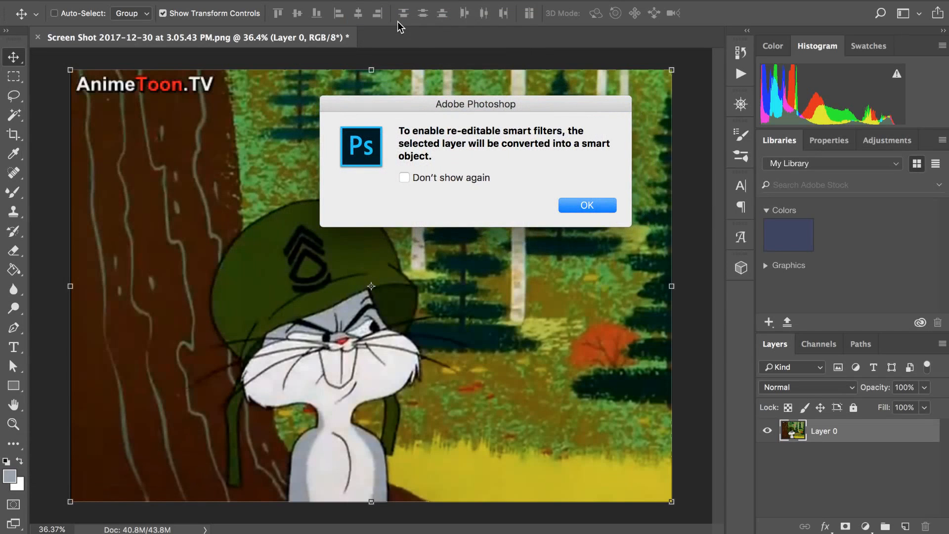
pyautogui.click(600, 205)
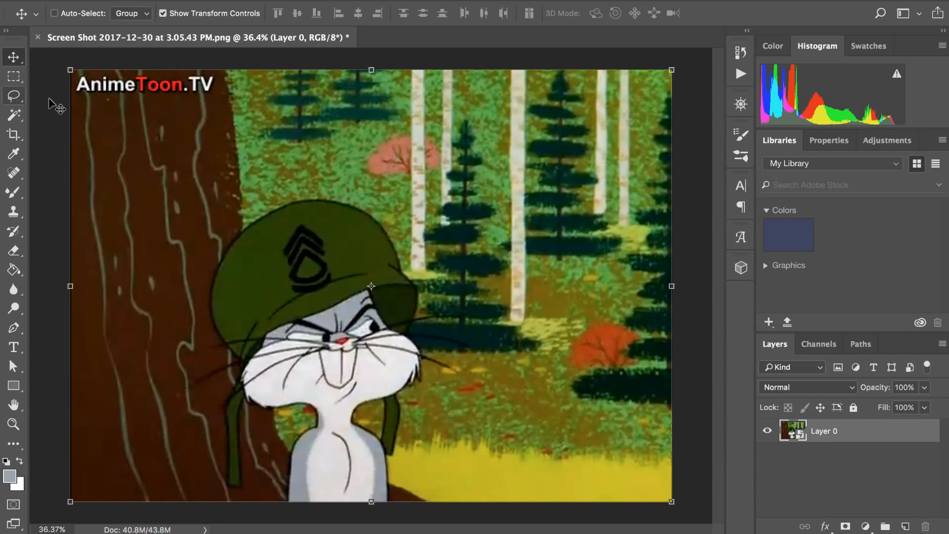
pyautogui.scroll(5, 76, 138)
pyautogui.hscroll(-10, 75, 137)
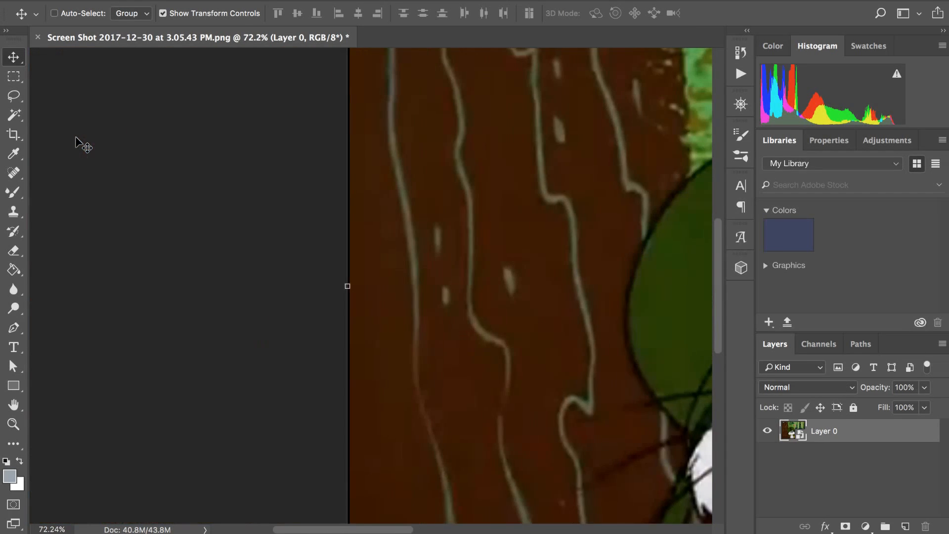
pyautogui.hscroll(-5, 76, 137)
pyautogui.hscroll(3, 75, 137)
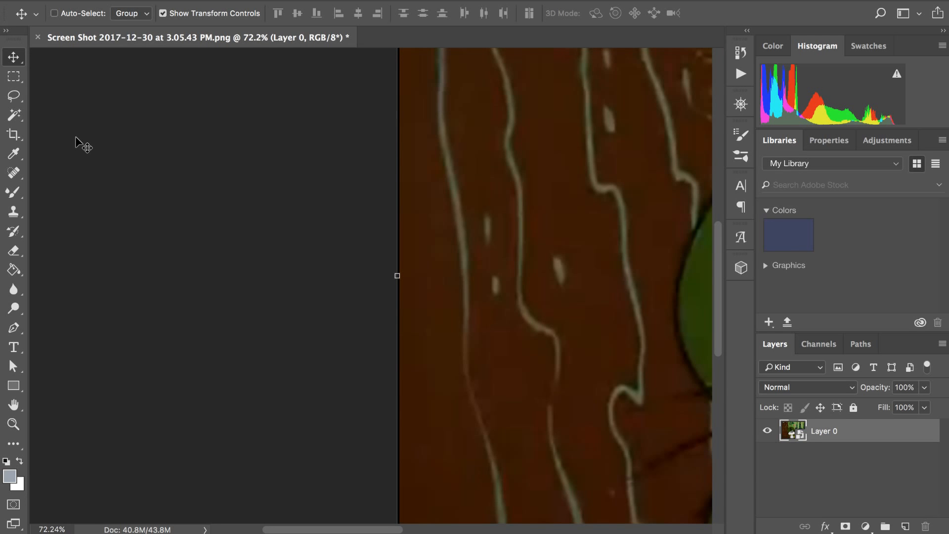
pyautogui.press('super+0')
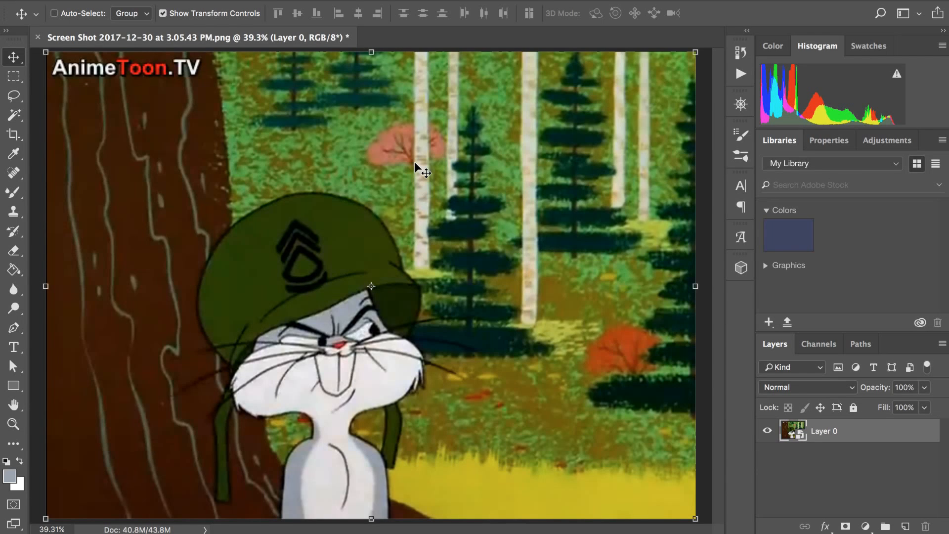
# - Try a Surface Blur on Layer 0 with a radius of 89 pixels and the canvas preview enabled
pyautogui.click(364, 1)
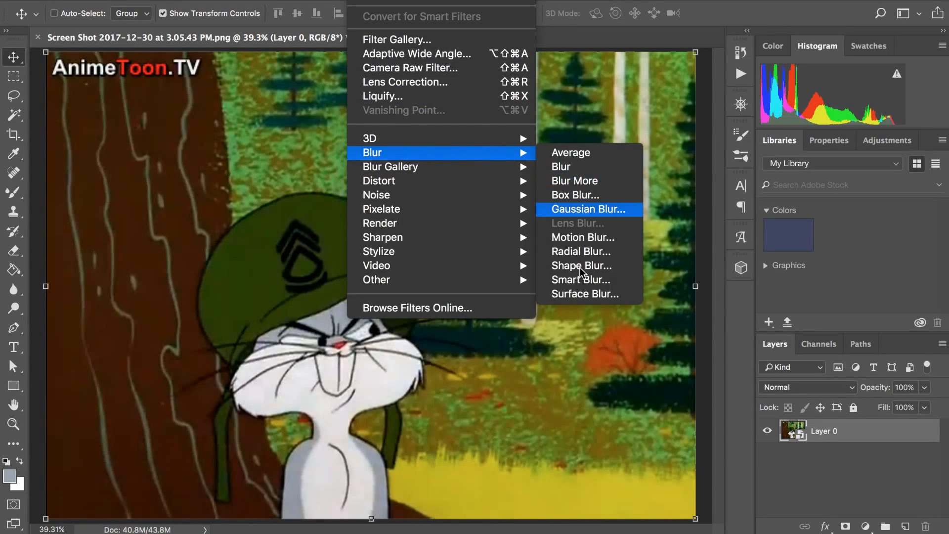
pyautogui.click(578, 293)
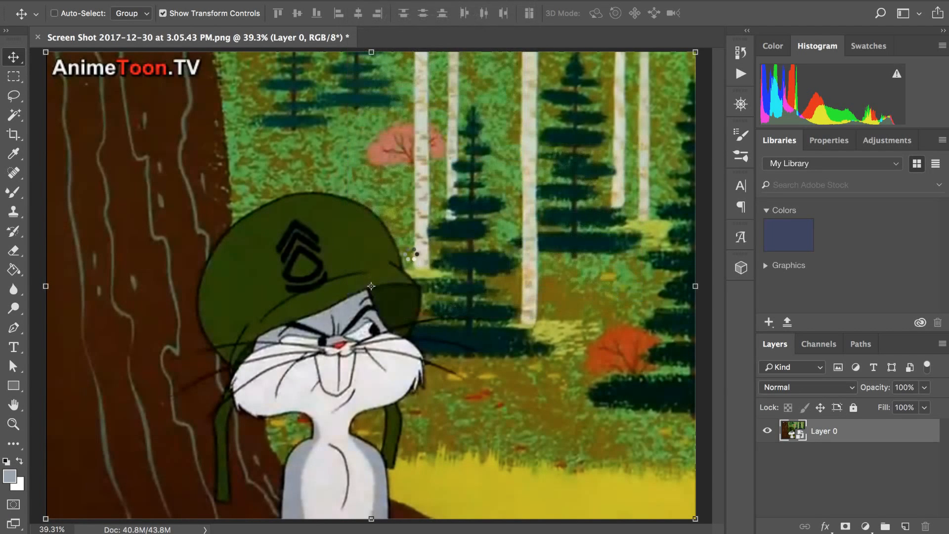
pyautogui.moveTo(455, 112); pyautogui.dragTo(669, 57)
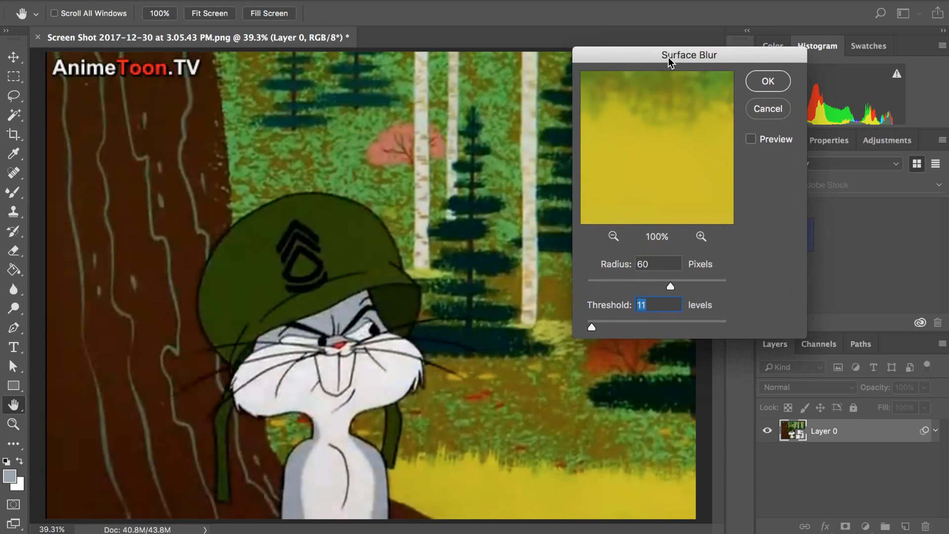
pyautogui.click(697, 285)
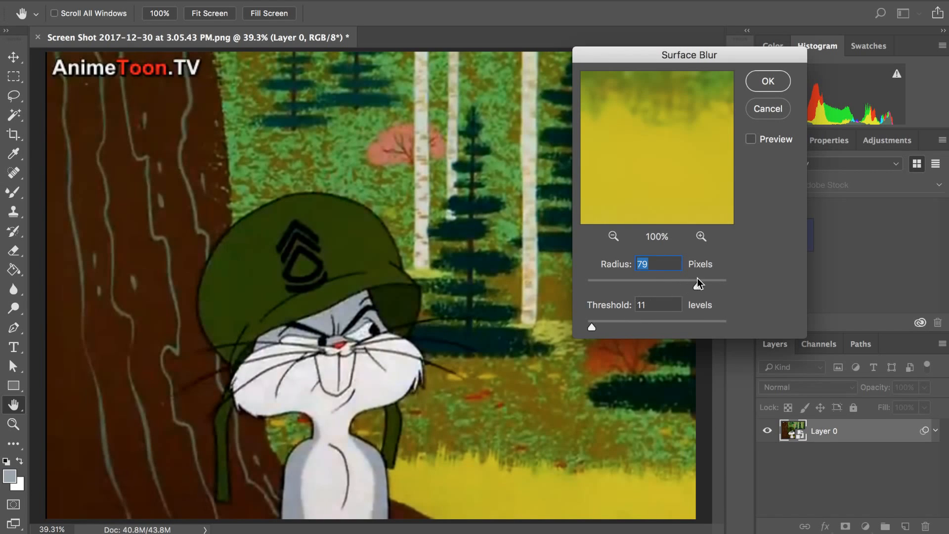
pyautogui.moveTo(698, 278); pyautogui.dragTo(712, 280)
pyautogui.click(758, 140)
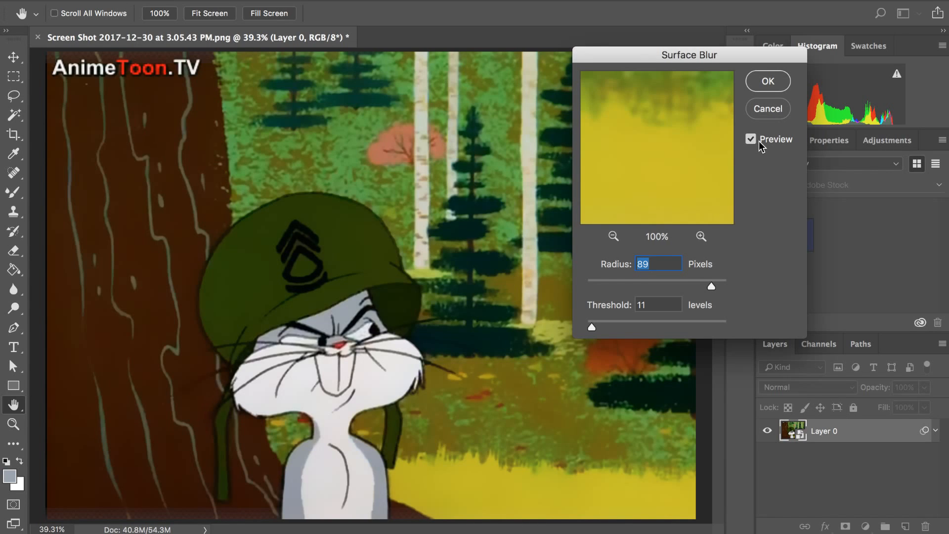
# - Set the Surface Blur threshold to 5 levels and check the helmet emblem and the rabbit's eye in the filter preview
pyautogui.click(650, 300)
pyautogui.press('Down')
pyautogui.press('Down')
pyautogui.press('Down')
pyautogui.press('Down')
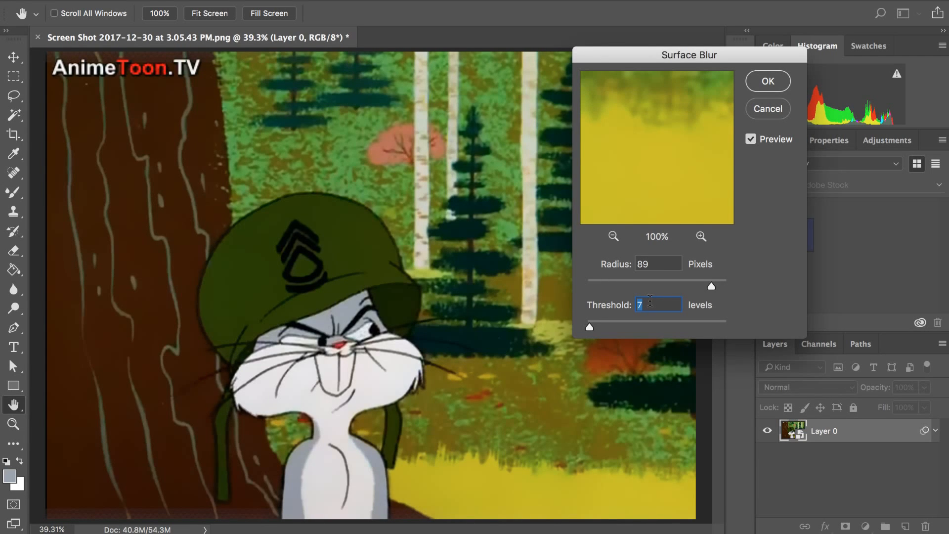
pyautogui.press('Down')
pyautogui.press('Down')
pyautogui.click(315, 265)
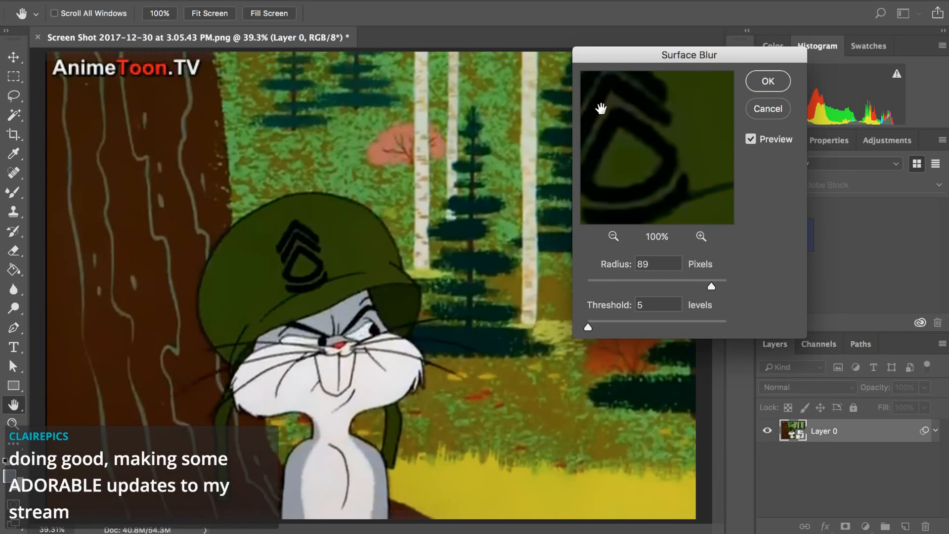
pyautogui.moveTo(602, 106); pyautogui.dragTo(629, 138)
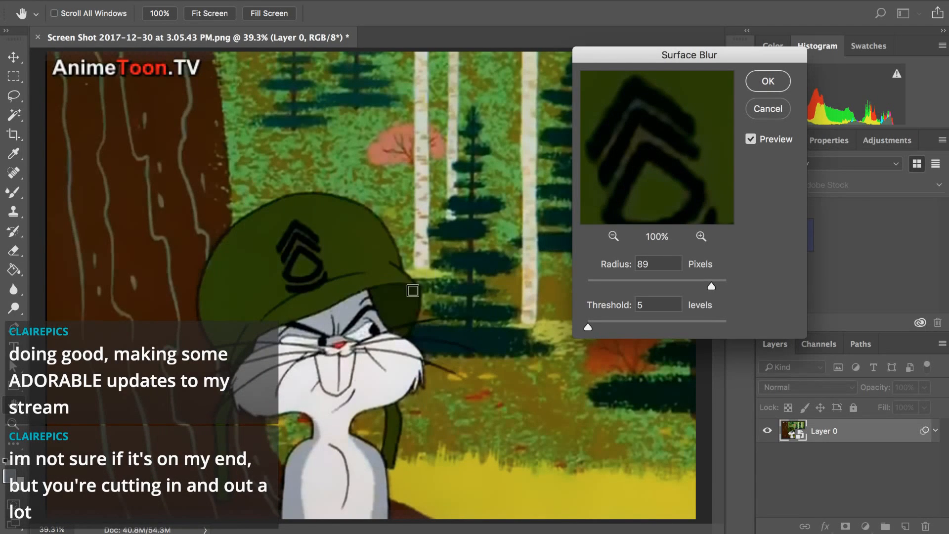
pyautogui.click(364, 336)
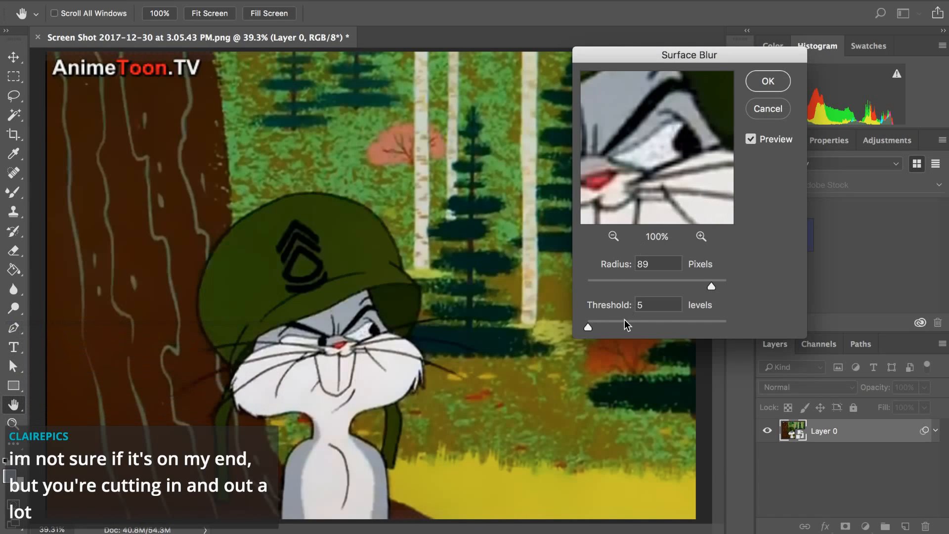
# - Set the Surface Blur threshold to 3 levels
pyautogui.click(646, 307)
pyautogui.press('Down')
pyautogui.press('Down')
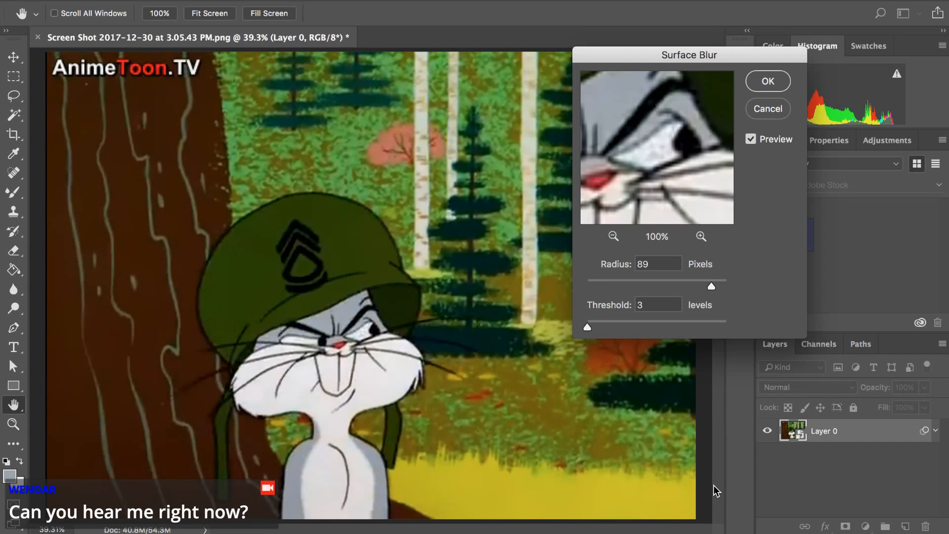
pyautogui.hotkey('ctrl', 'Left')
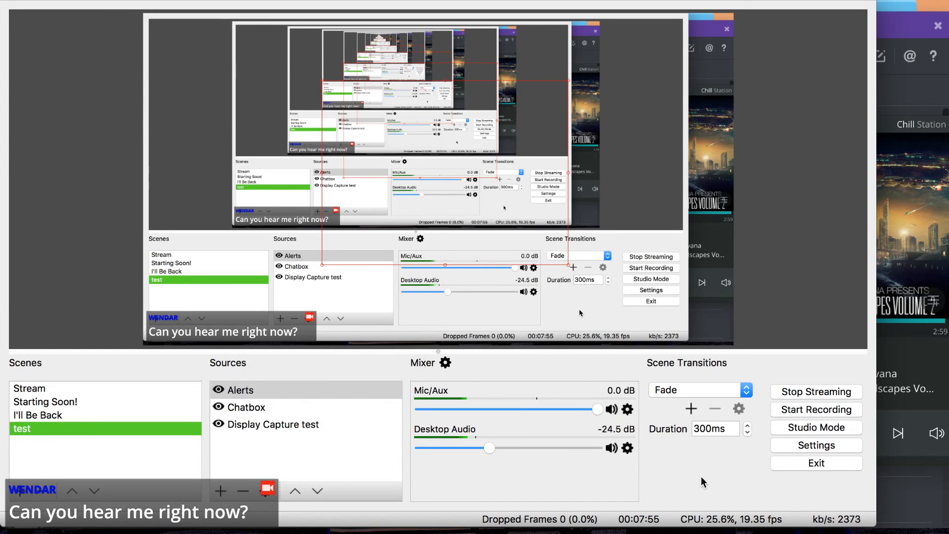
pyautogui.hotkey('ctrl', 'Right')
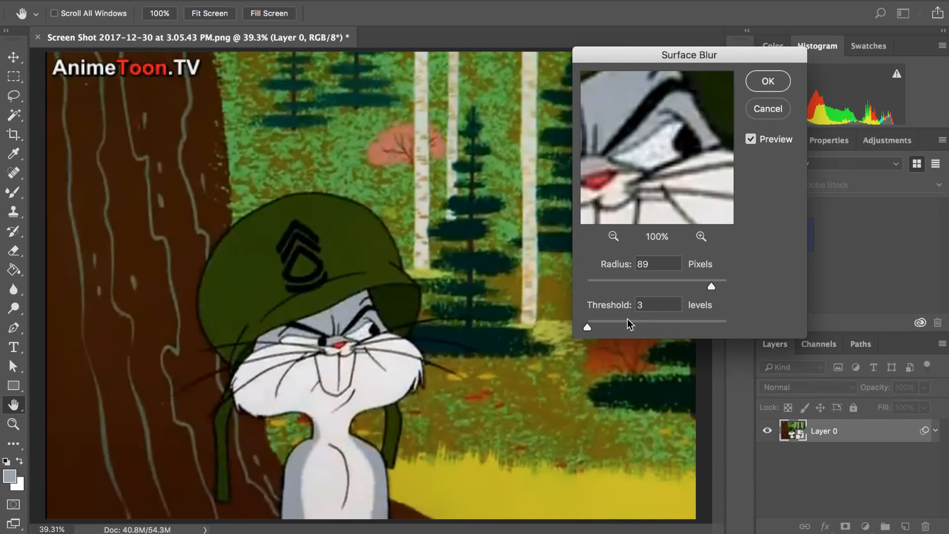
# - Set the Surface Blur threshold to 2 levels and center the filter preview on the rabbit's eye
pyautogui.doubleClick(641, 304)
pyautogui.press('Down')
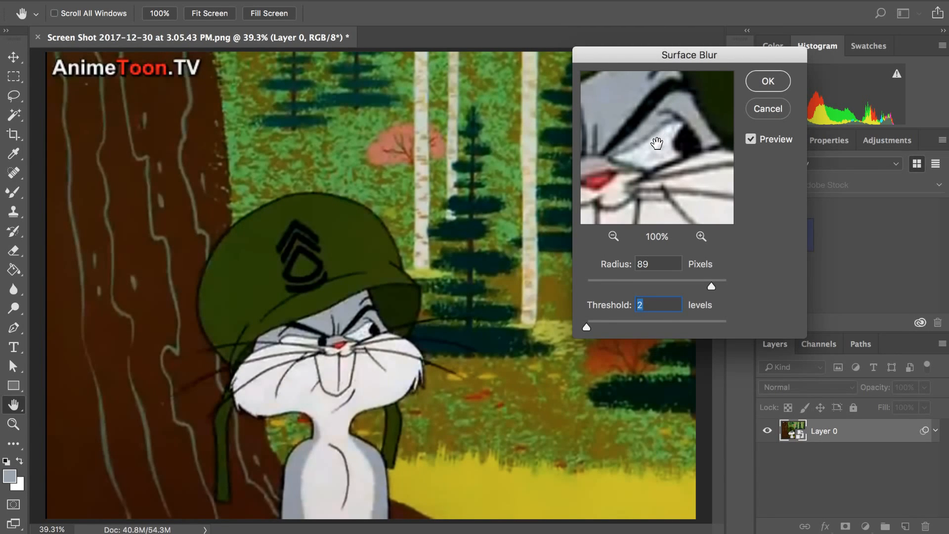
pyautogui.click(361, 339)
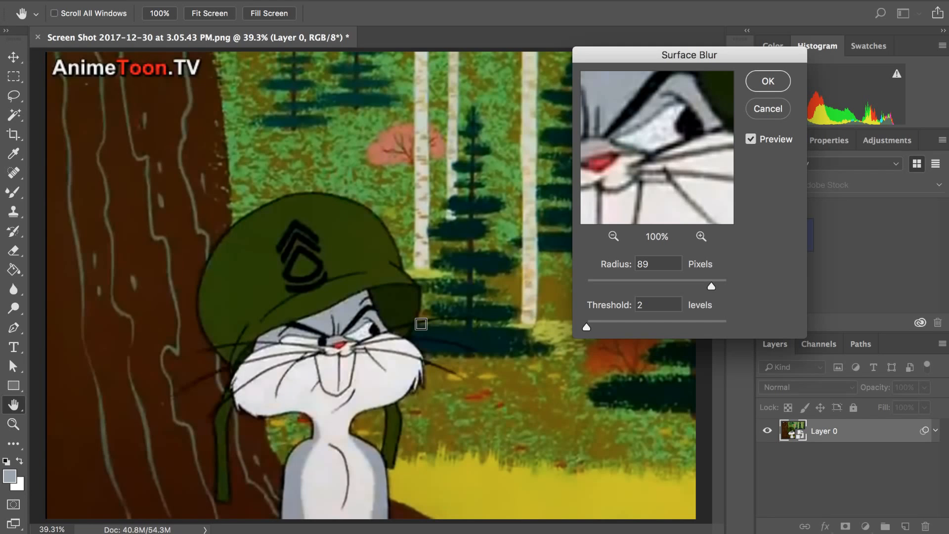
pyautogui.click(365, 337)
# - Try a Surface Blur threshold of 97 levels with a radius of 9 pixels and compare the image with and without preview
pyautogui.click(652, 324)
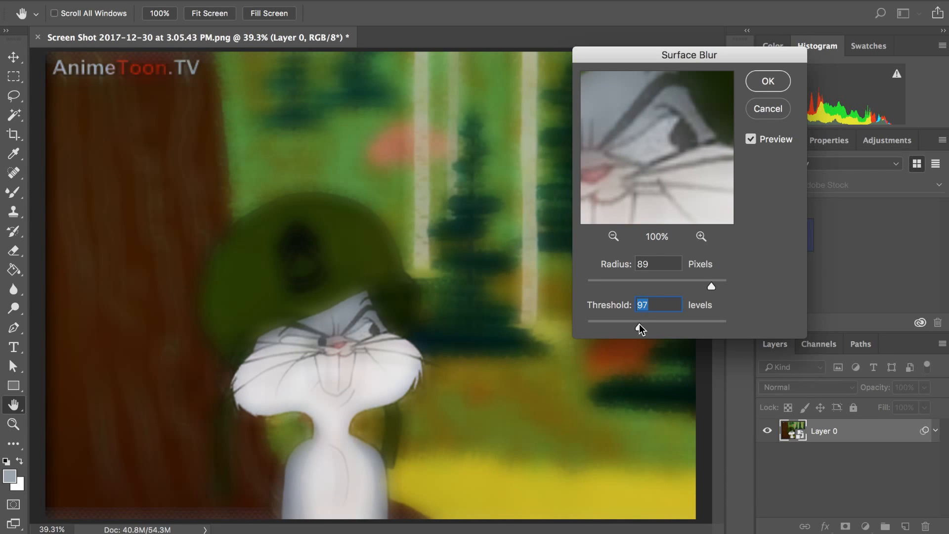
pyautogui.click(647, 286)
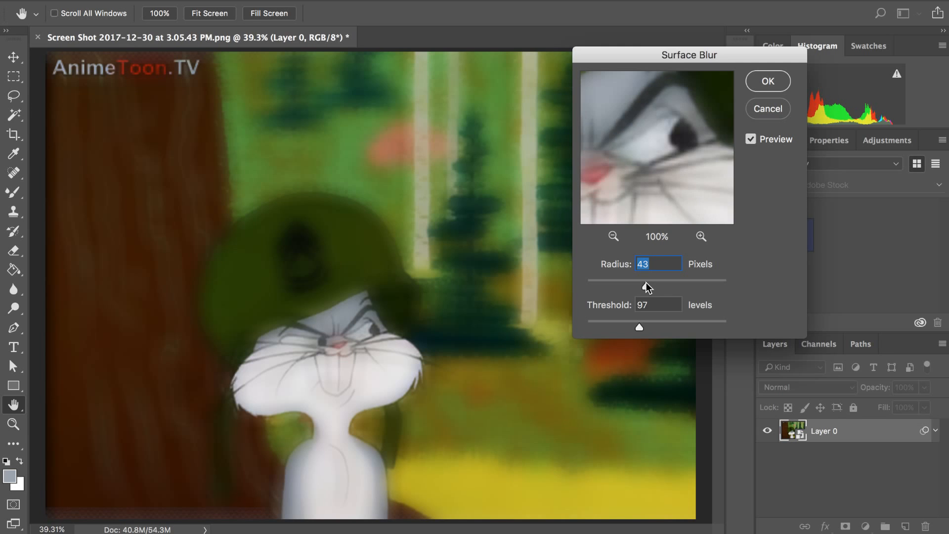
pyautogui.click(622, 280)
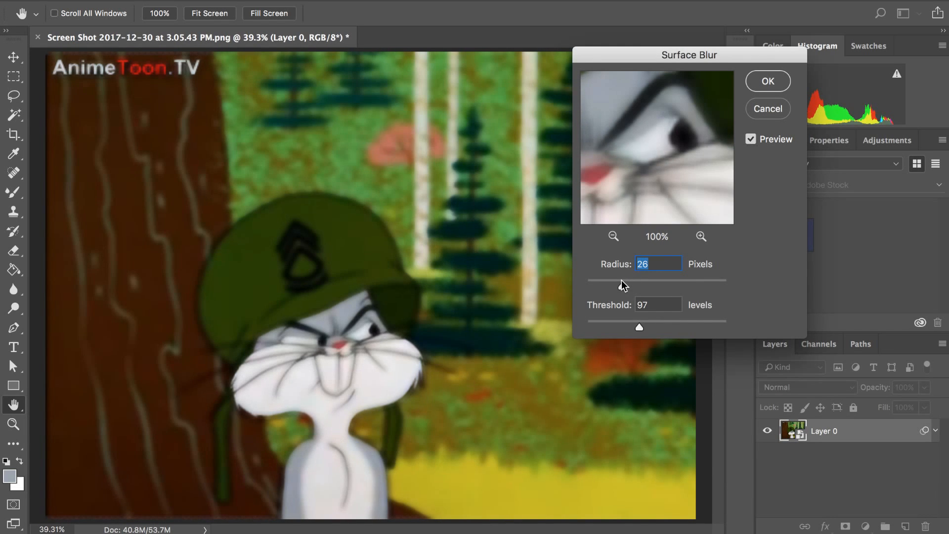
pyautogui.moveTo(622, 280); pyautogui.dragTo(610, 282)
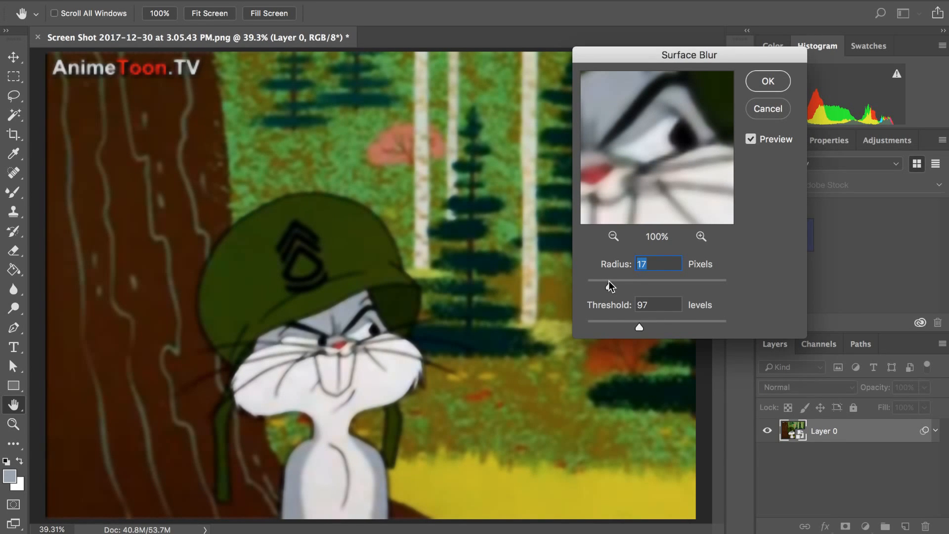
pyautogui.moveTo(610, 281); pyautogui.dragTo(599, 281)
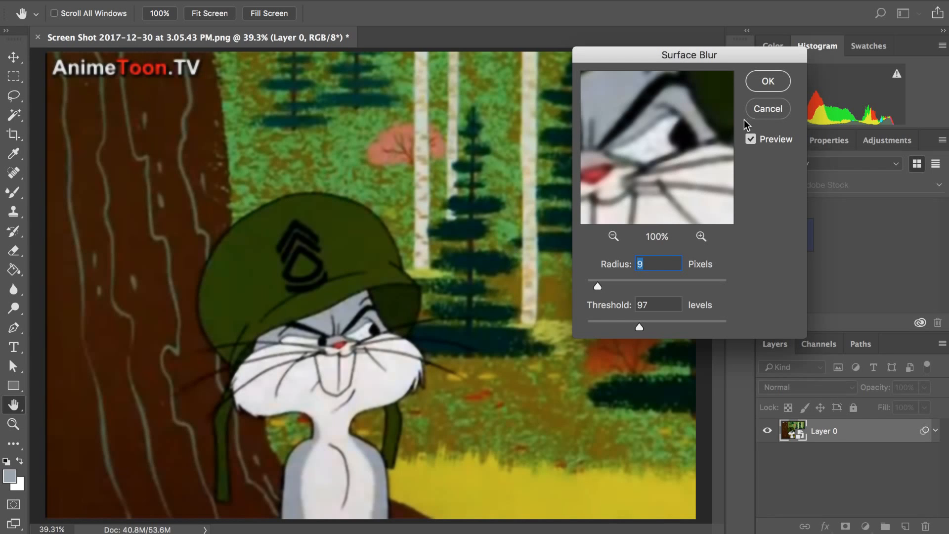
pyautogui.click(751, 139)
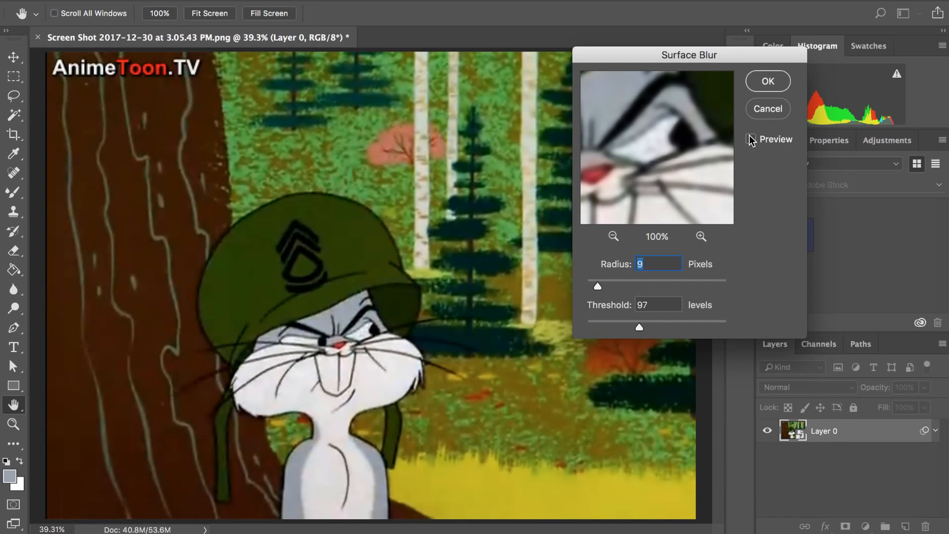
pyautogui.click(751, 139)
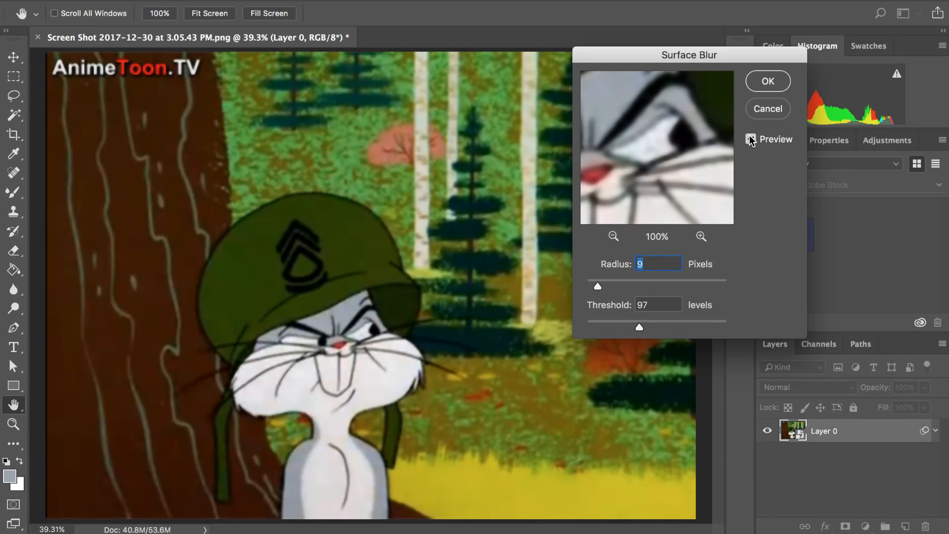
# - Set the Surface Blur threshold to 203 levels and the radius to 13 pixels
pyautogui.moveTo(640, 327); pyautogui.dragTo(656, 326)
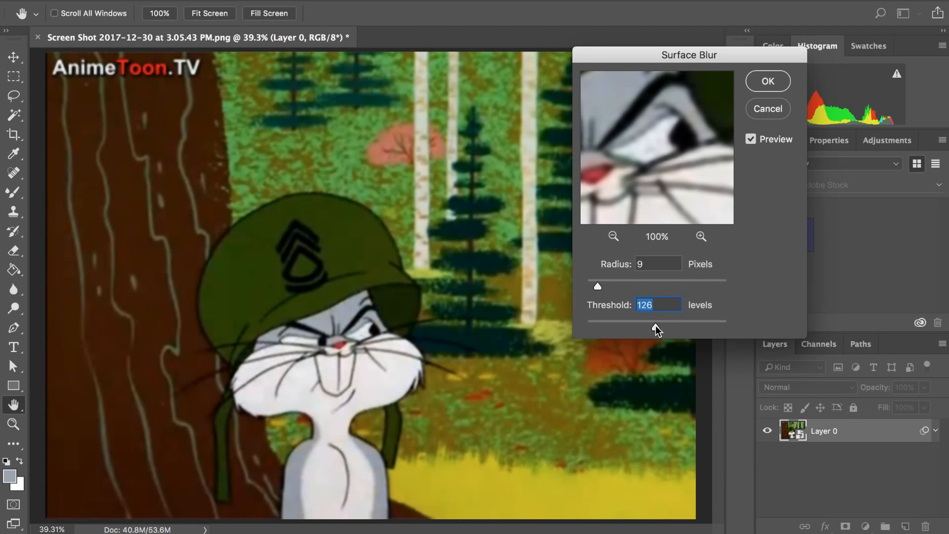
pyautogui.click(699, 321)
pyautogui.click(603, 286)
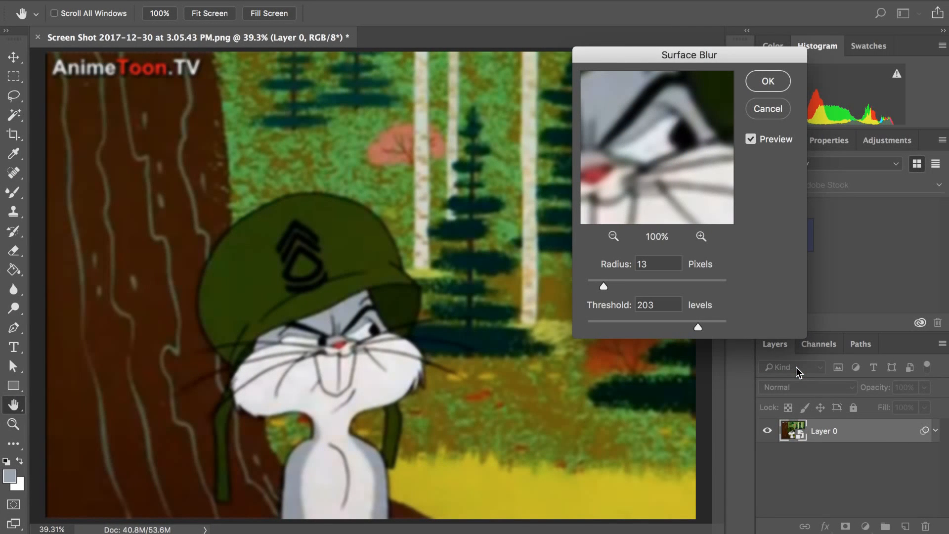
# - Reduce the Surface Blur threshold to 29 levels, compare with and without preview, and cancel the filter
pyautogui.moveTo(696, 319); pyautogui.dragTo(677, 324)
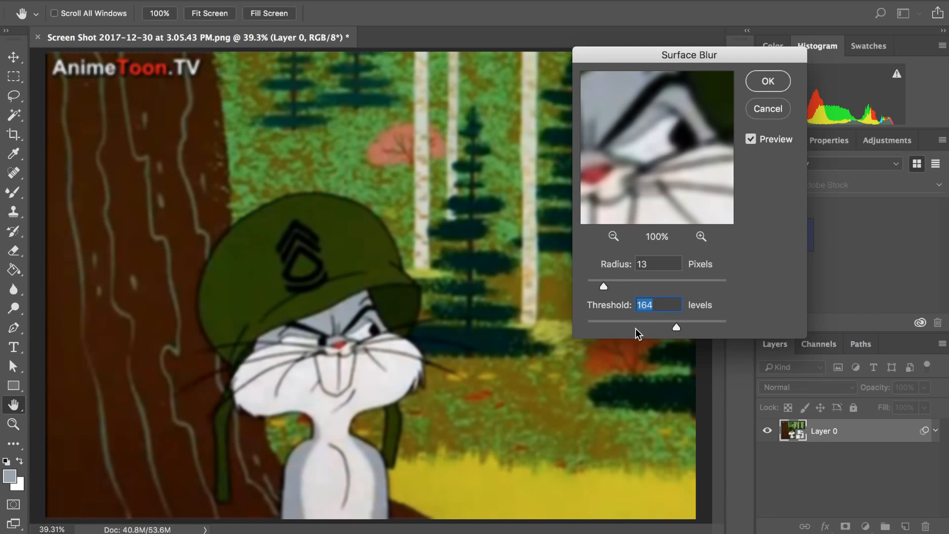
pyautogui.click(619, 322)
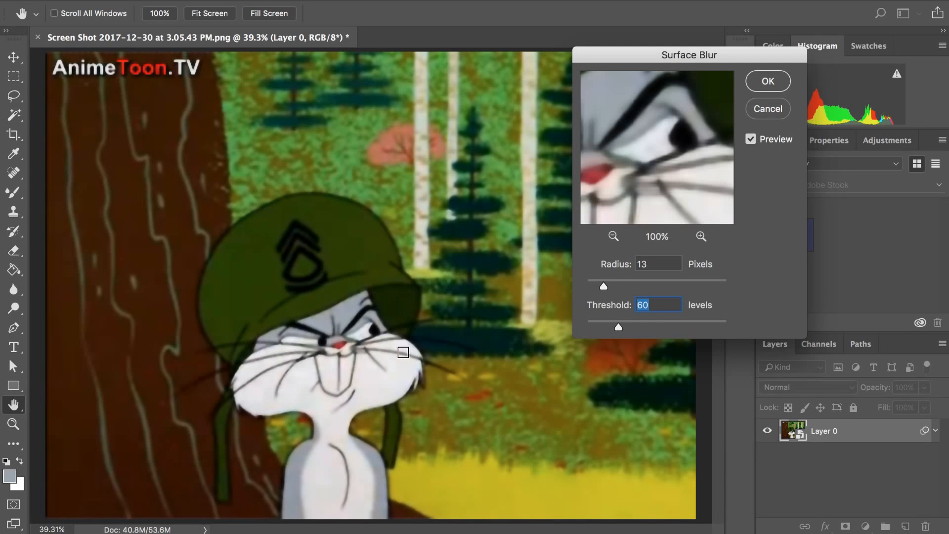
pyautogui.moveTo(612, 319); pyautogui.dragTo(608, 323)
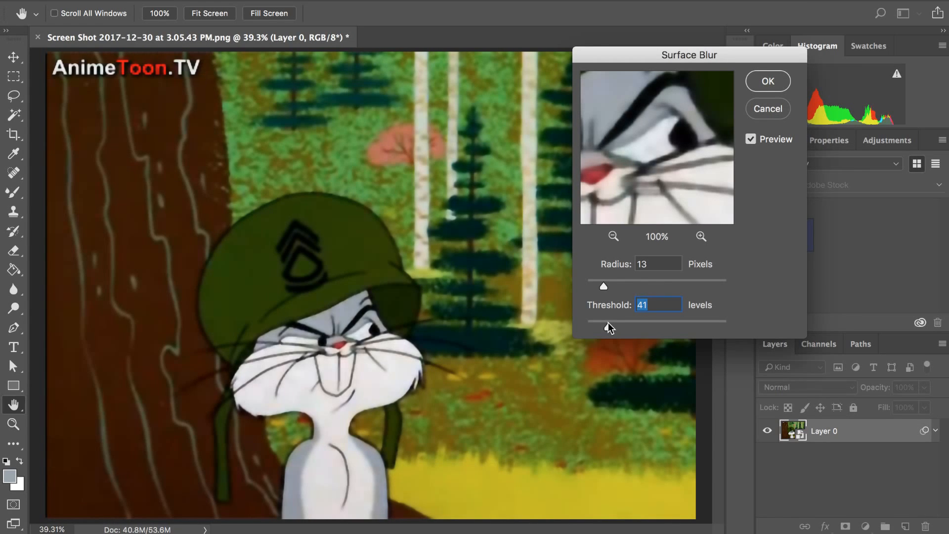
pyautogui.moveTo(608, 322); pyautogui.dragTo(601, 322)
pyautogui.click(751, 139)
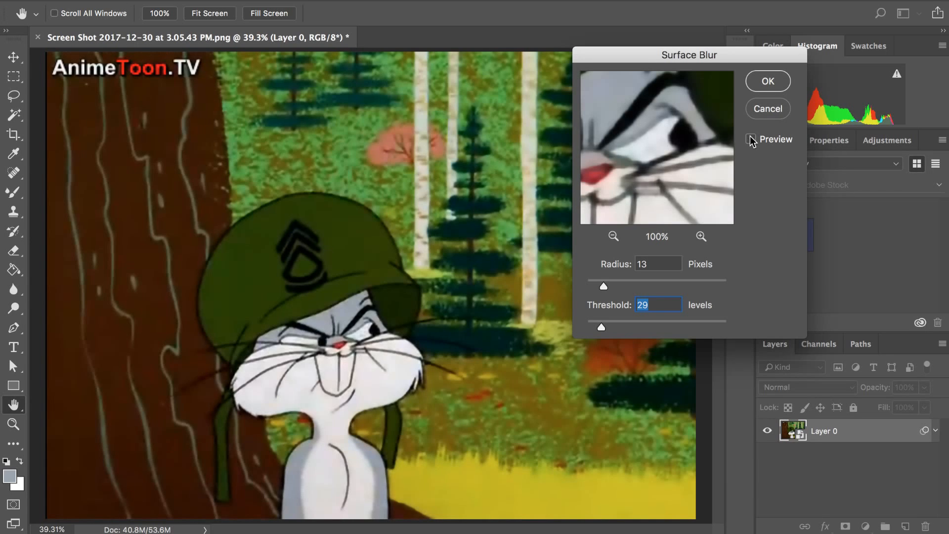
pyautogui.click(751, 139)
pyautogui.click(780, 108)
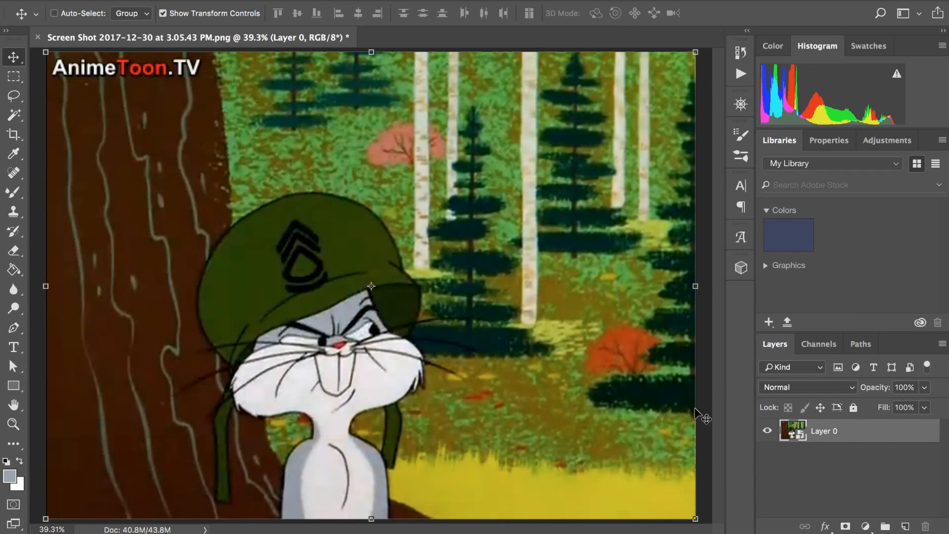
# - Crop off the image's top strip containing the AnimeToon.TV watermark with Delete Cropped Pixels enabled
pyautogui.scroll(-5, 389, 240)
pyautogui.scroll(2, 389, 243)
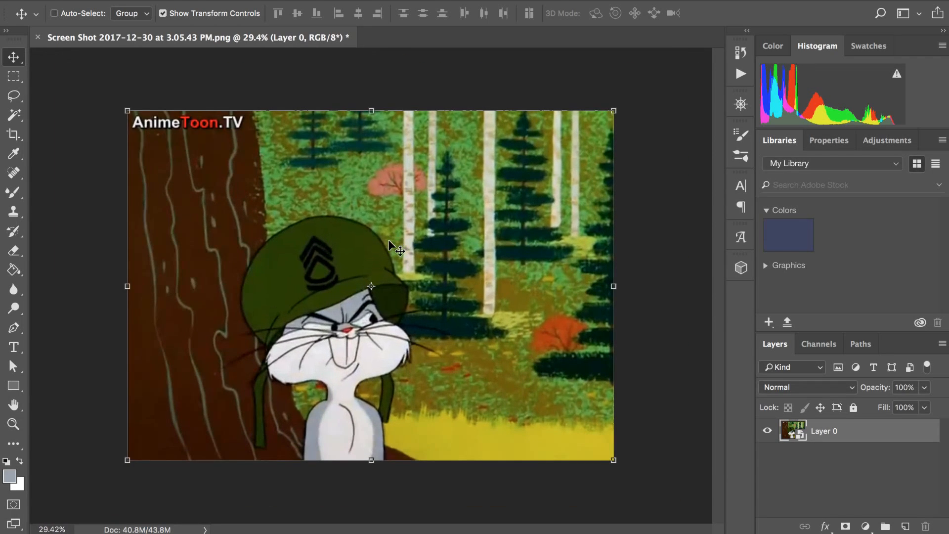
pyautogui.press('c')
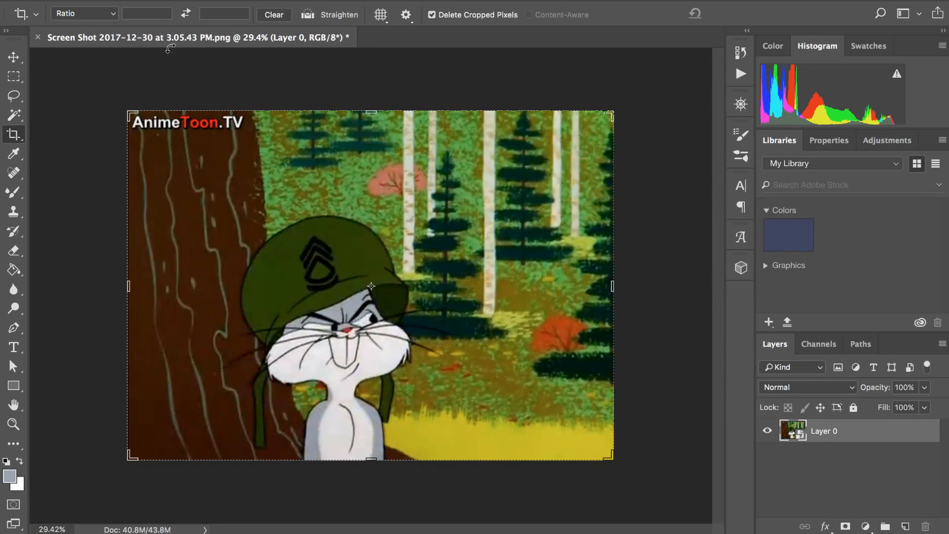
pyautogui.moveTo(366, 113); pyautogui.dragTo(395, 129)
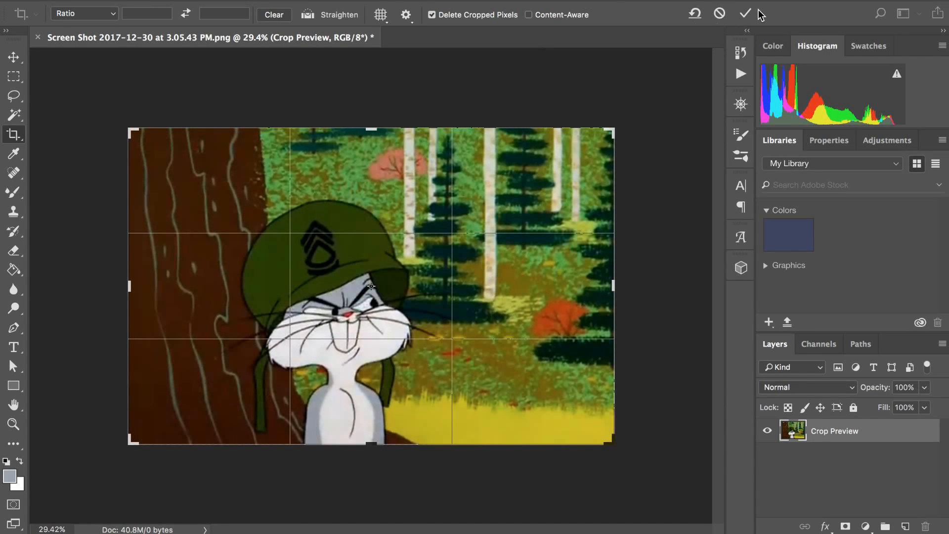
pyautogui.click(745, 14)
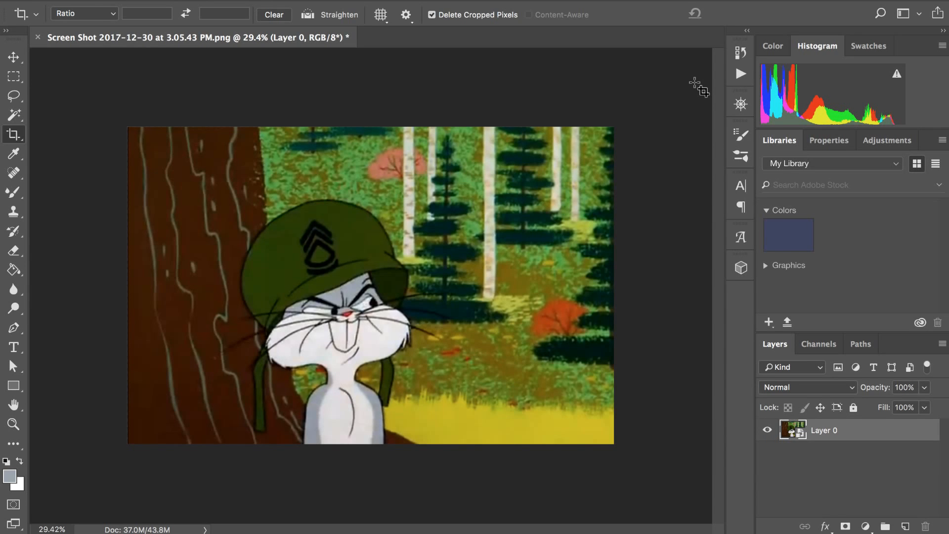
pyautogui.scroll(8, 483, 292)
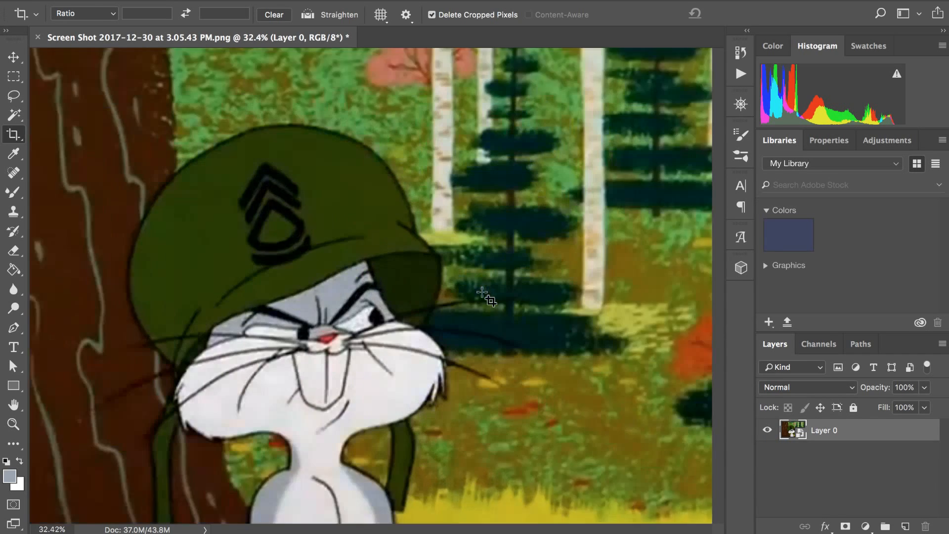
pyautogui.scroll(5, 483, 292)
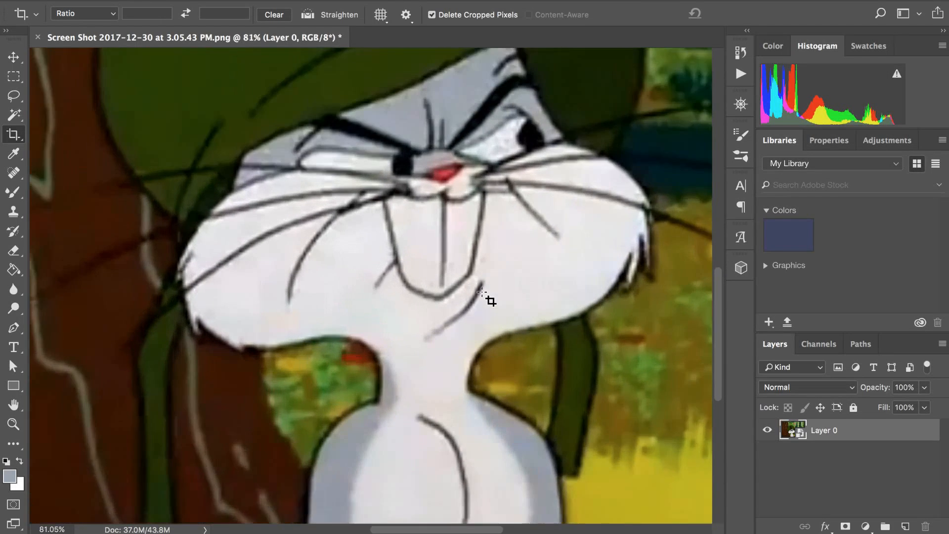
pyautogui.scroll(-3, 482, 292)
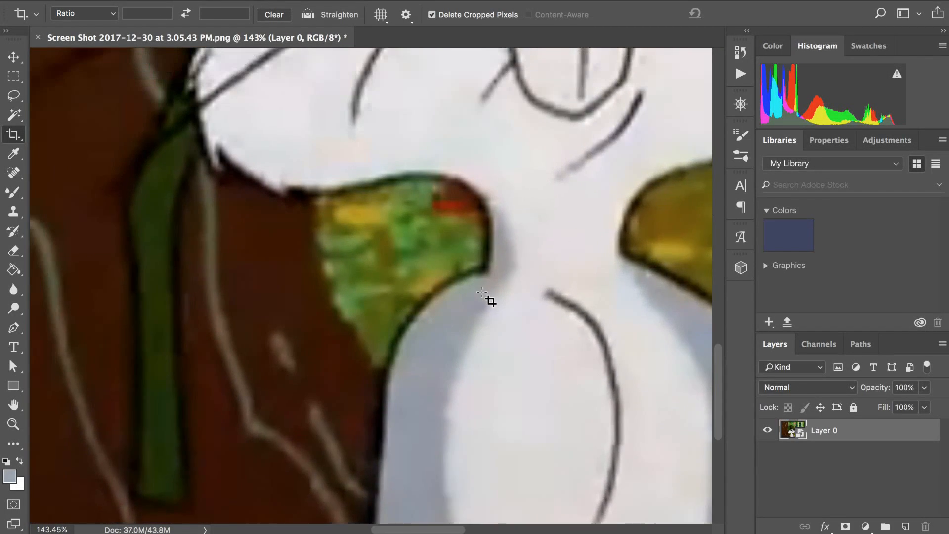
# - Start a Pen tool path with its first anchor on the helmet's lower edge beside the left cheek, and dismiss the Curvature Pen tip
pyautogui.scroll(-1, 482, 292)
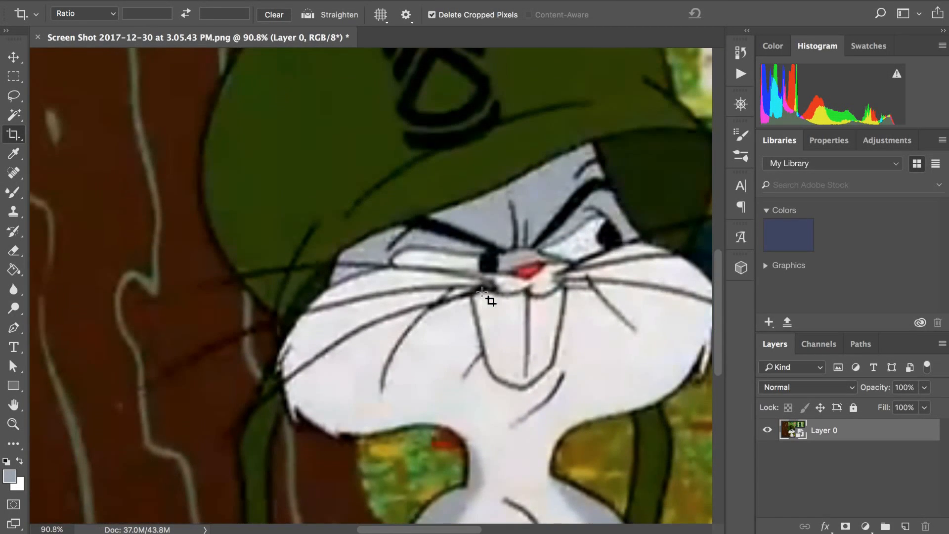
pyautogui.scroll(-2, 482, 291)
pyautogui.press('p')
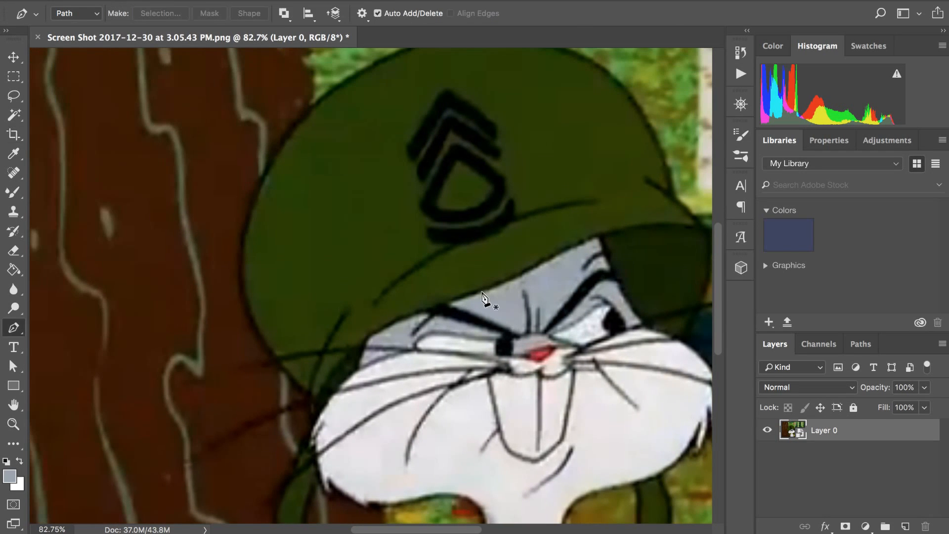
pyautogui.scroll(8, 482, 292)
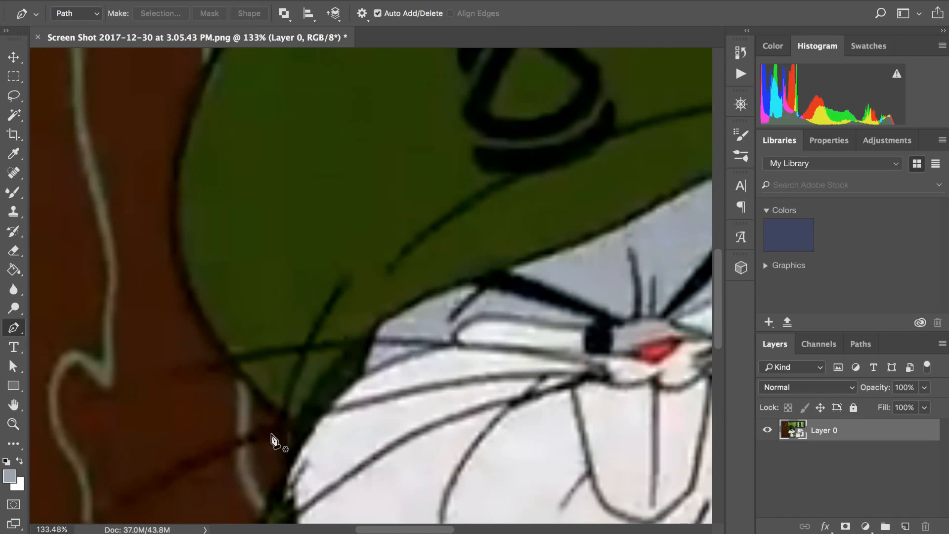
pyautogui.click(286, 424)
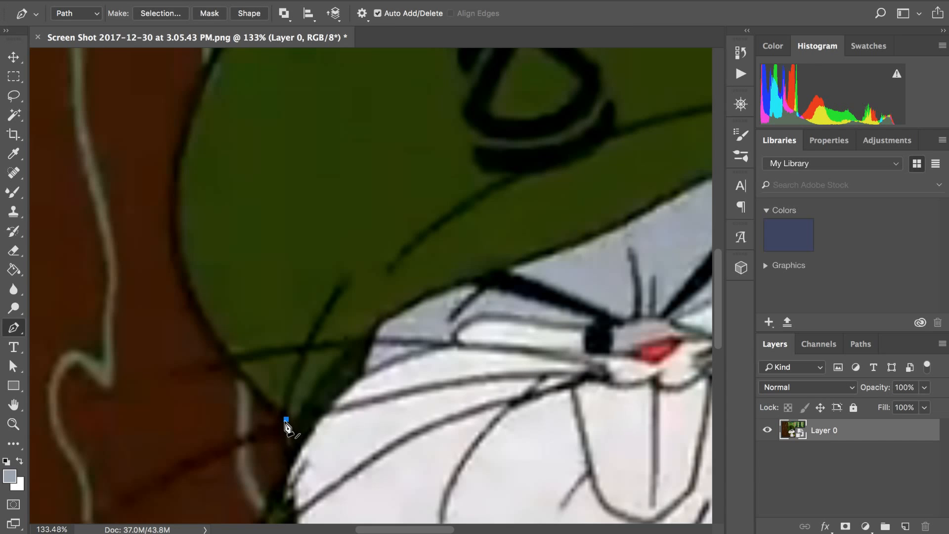
pyautogui.scroll(-2, 285, 426)
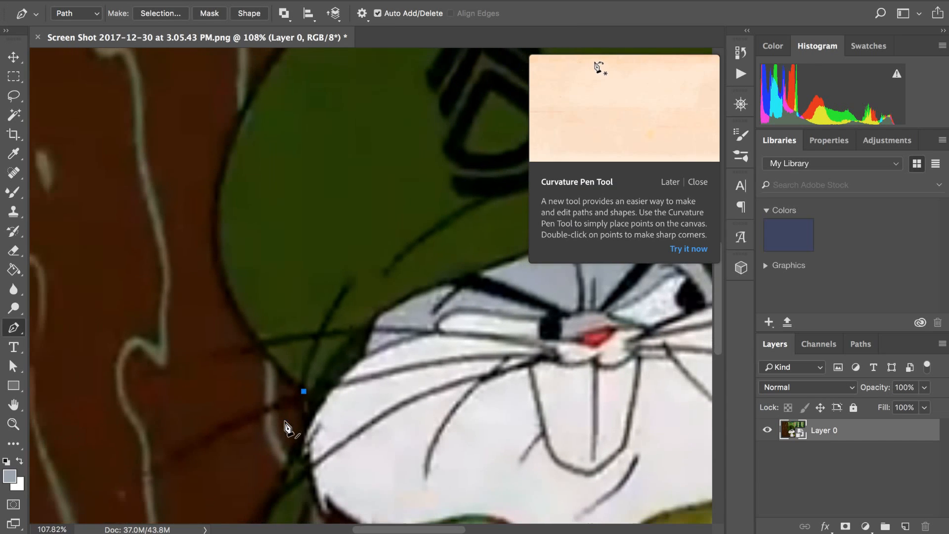
pyautogui.click(671, 186)
pyautogui.scroll(-2, 467, 236)
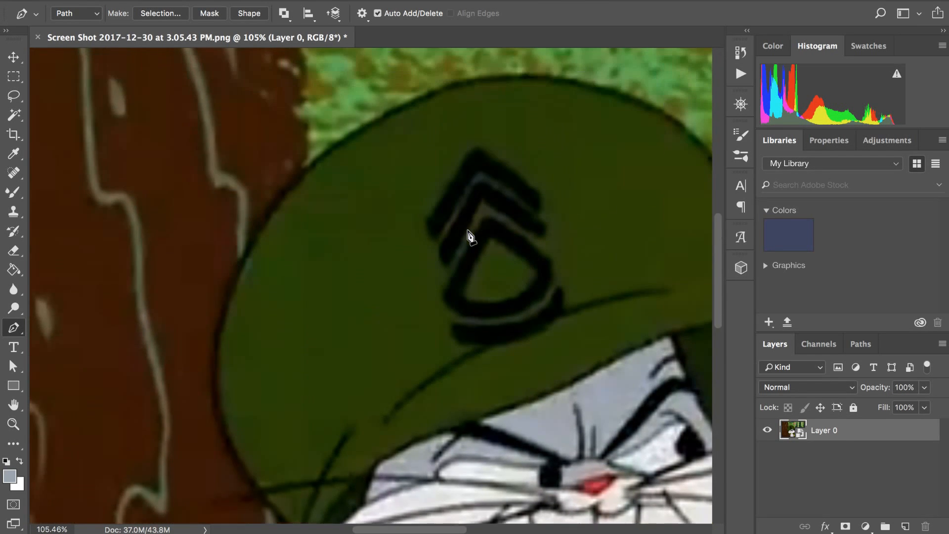
pyautogui.scroll(-3, 468, 236)
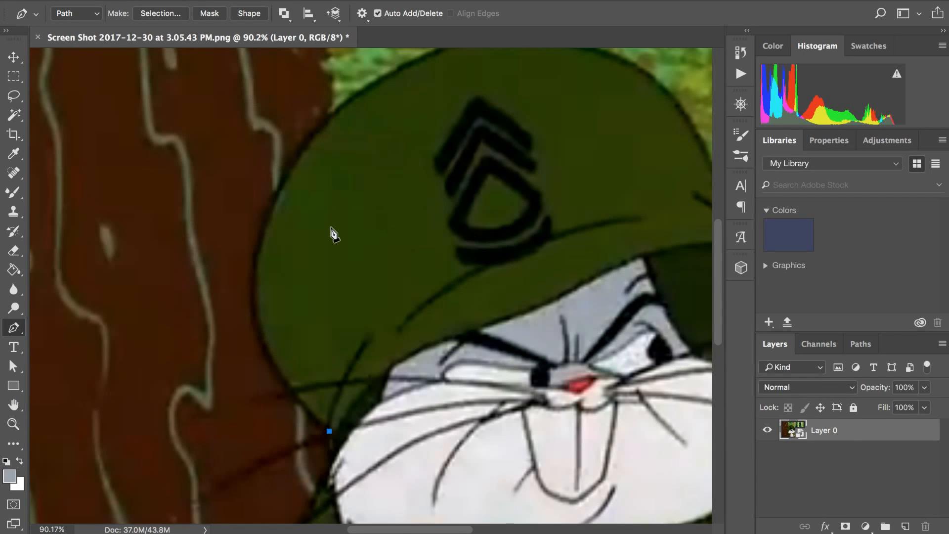
# - Switch to OBS to check the recording, and return to the cartoon image in Photoshop
pyautogui.hotkey('ctrl', 'Left')
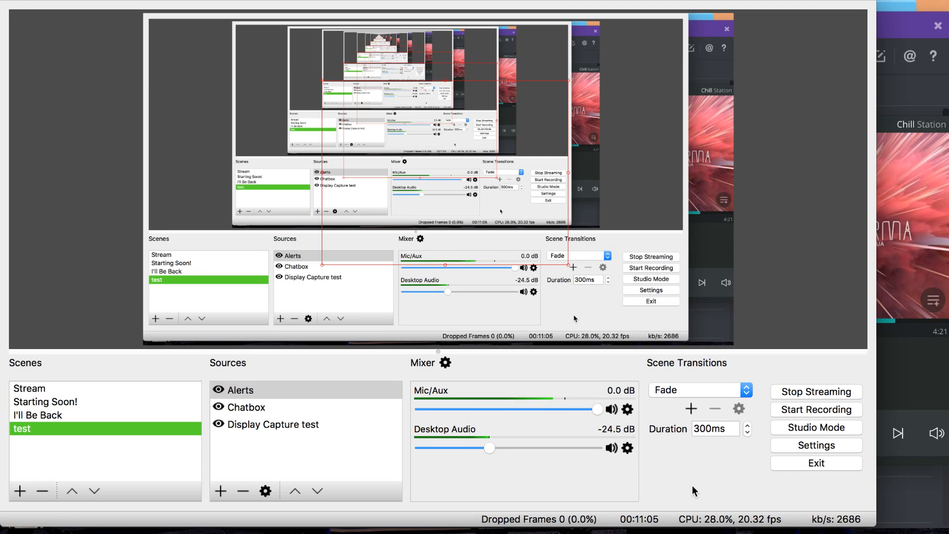
pyautogui.hotkey('ctrl', 'Right')
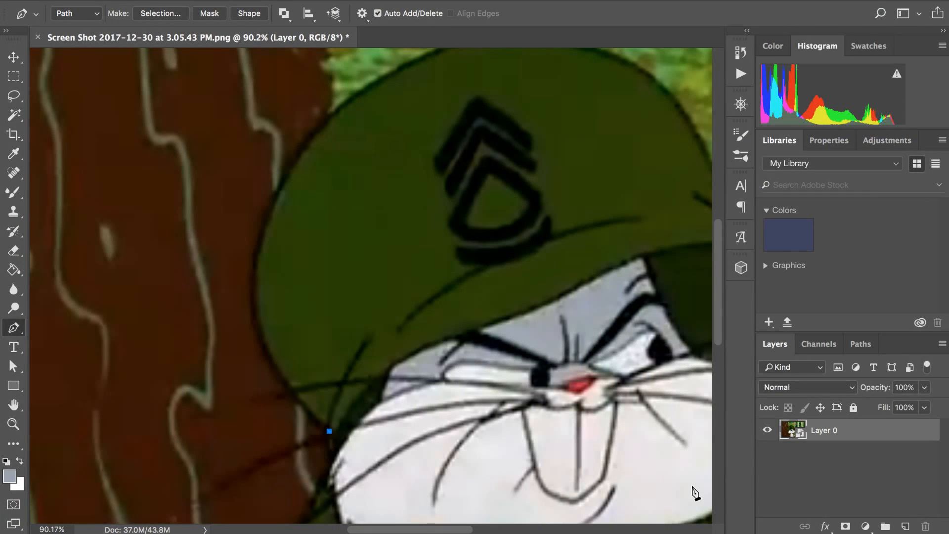
# - Trace the helmet's left outline with curved anchors on its side and near the crown, shortening the side anchor's upper handle to fit the curve
pyautogui.click(279, 193)
pyautogui.moveTo(279, 193); pyautogui.dragTo(361, 59)
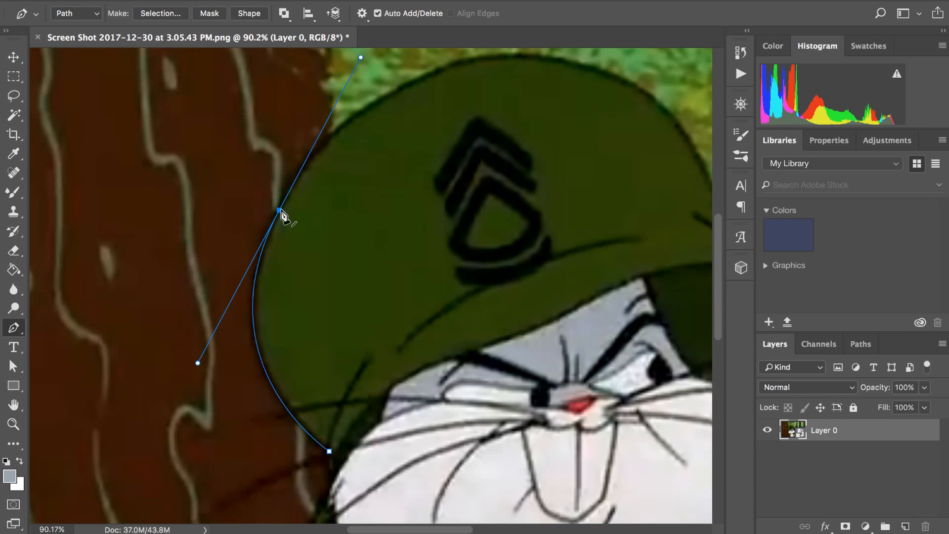
pyautogui.scroll(5, 281, 212)
pyautogui.hscroll(3, 281, 212)
pyautogui.hscroll(2, 282, 214)
pyautogui.scroll(1, 281, 214)
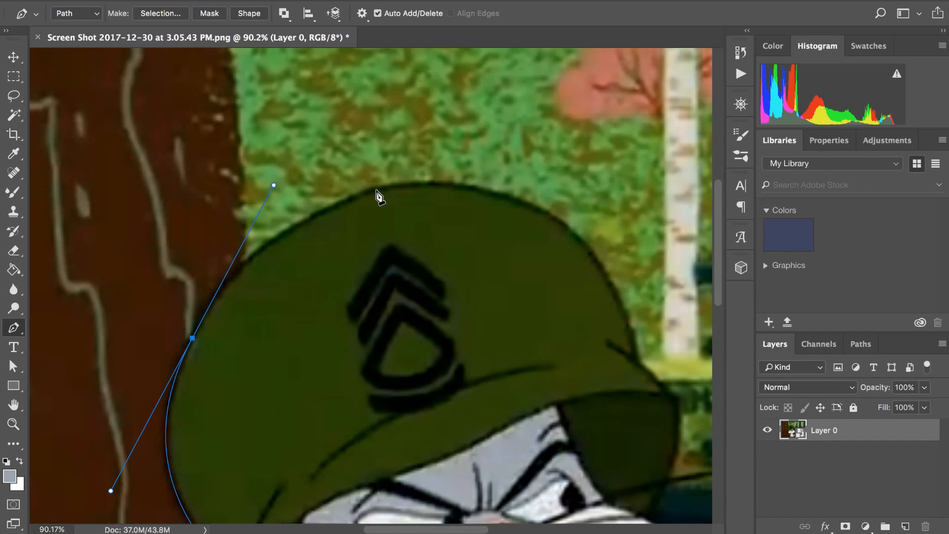
pyautogui.moveTo(378, 190); pyautogui.dragTo(383, 188)
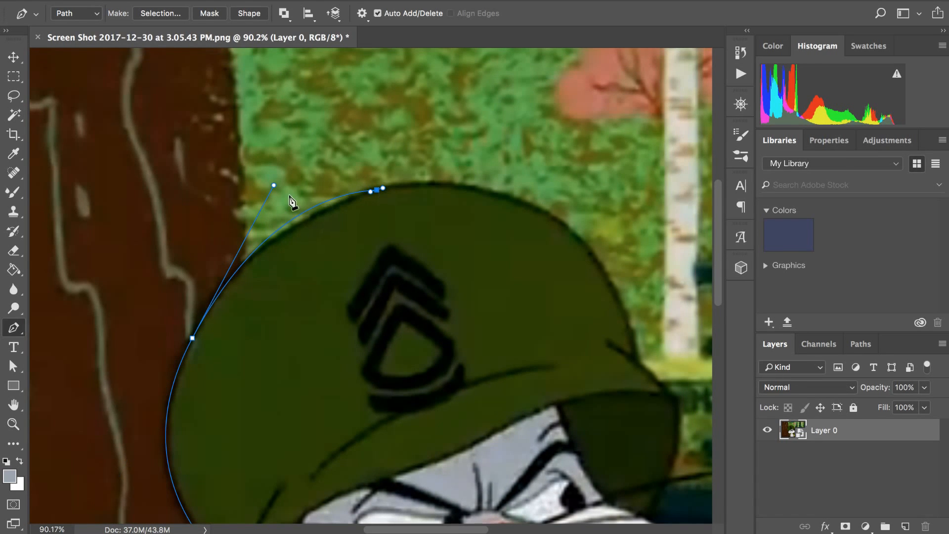
pyautogui.moveTo(274, 186); pyautogui.dragTo(265, 208)
pyautogui.moveTo(263, 204); pyautogui.dragTo(263, 200)
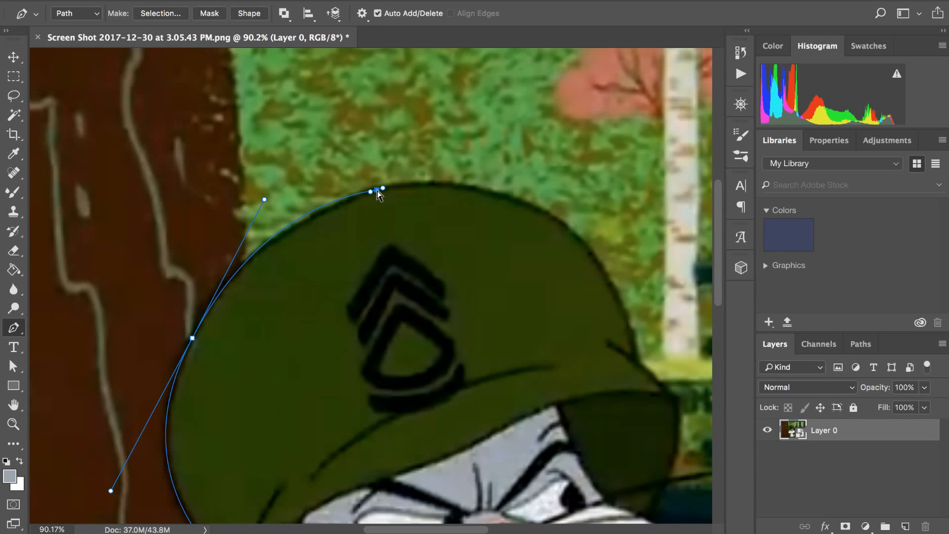
# - Move the crown anchor along the outline to the helmet's highest point
pyautogui.moveTo(377, 190); pyautogui.dragTo(412, 181)
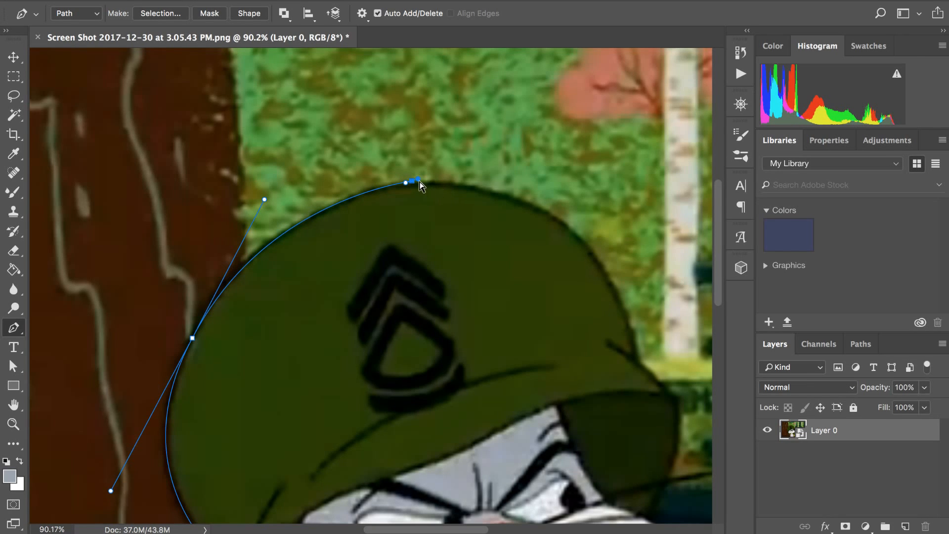
pyautogui.moveTo(420, 183); pyautogui.dragTo(423, 180)
pyautogui.moveTo(412, 181); pyautogui.dragTo(417, 182)
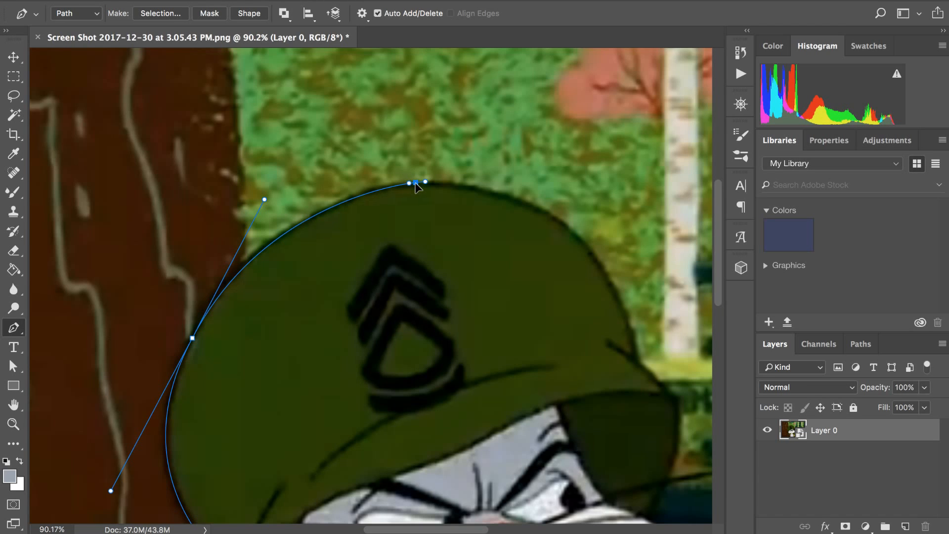
# - Extend the path with a curved anchor on the helmet's right edge above the brim, and lengthen the crown anchor's handles to fit the outline
pyautogui.hscroll(5, 417, 189)
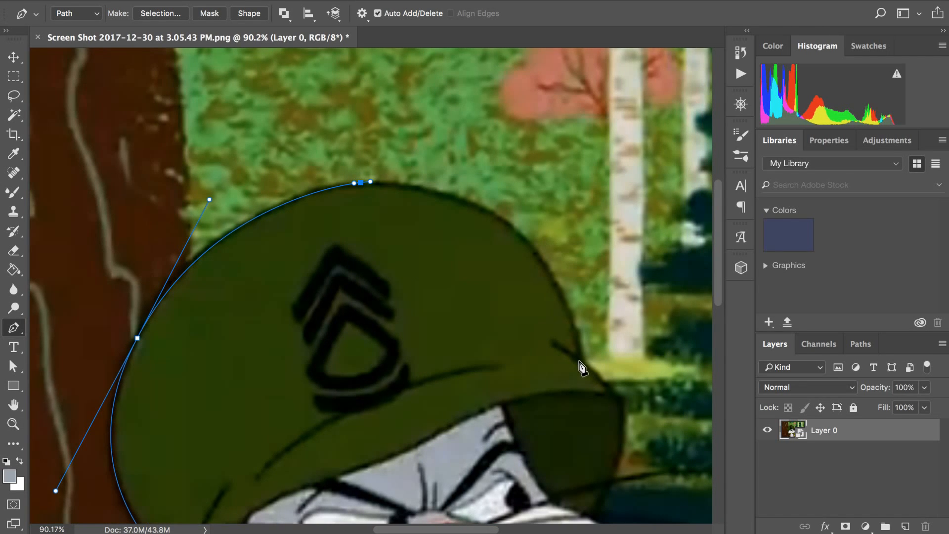
pyautogui.moveTo(580, 361); pyautogui.dragTo(595, 497)
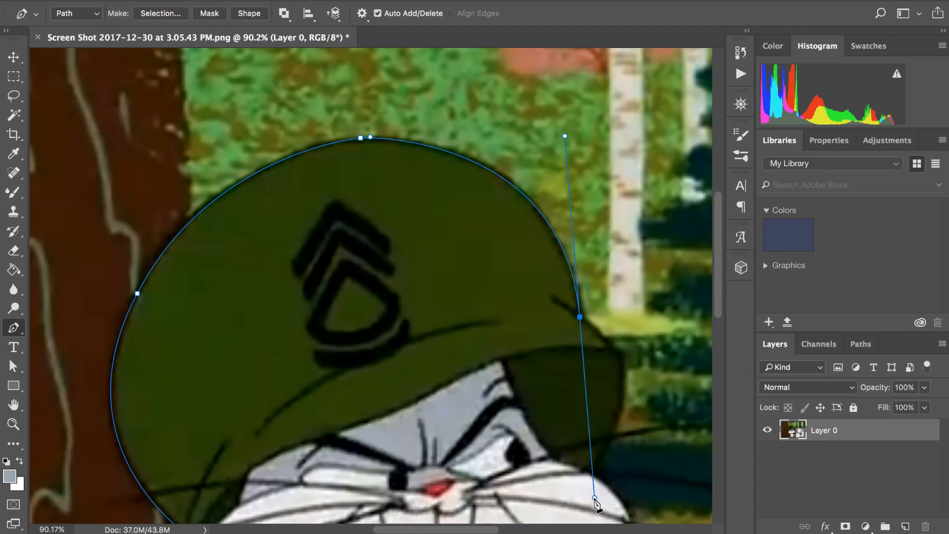
pyautogui.scroll(5, 423, 169)
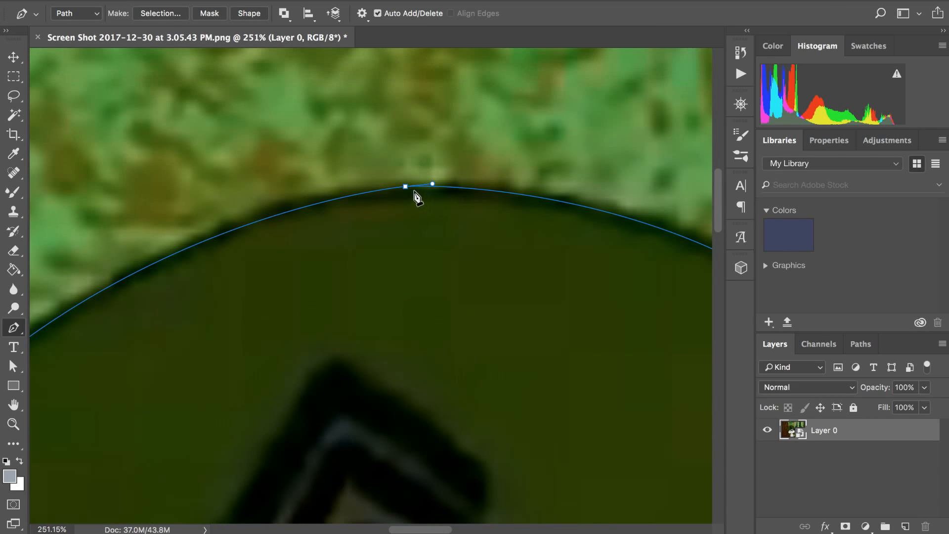
pyautogui.keyDown('super'); pyautogui.click(406, 186); pyautogui.keyUp('super')
pyautogui.moveTo(388, 189); pyautogui.dragTo(375, 192)
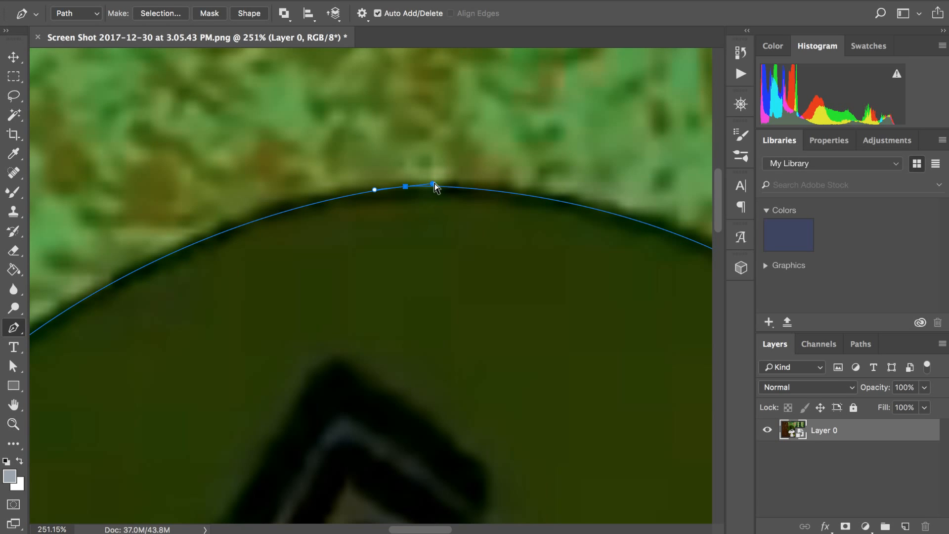
pyautogui.moveTo(434, 183); pyautogui.dragTo(439, 182)
pyautogui.hscroll(15, 441, 188)
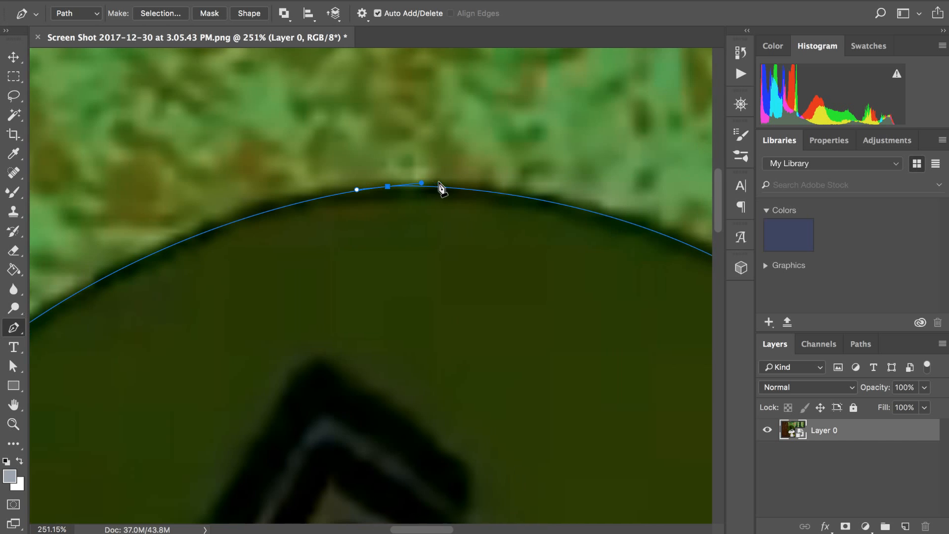
# - Try to redirect the incoming handle of the helmet's right-edge anchor, and undo the change
pyautogui.scroll(-10, 442, 188)
pyautogui.hscroll(-10, 442, 188)
pyautogui.scroll(5, 442, 188)
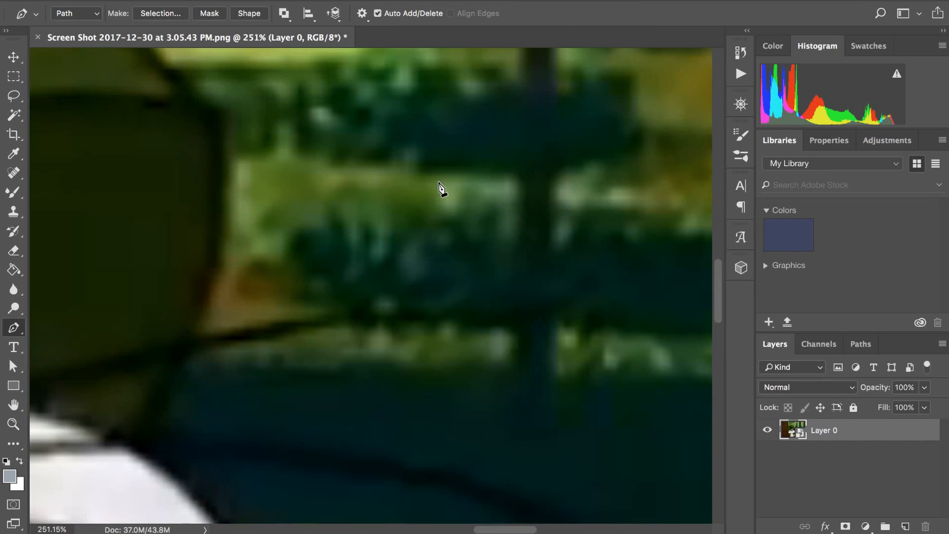
pyautogui.scroll(5, 441, 188)
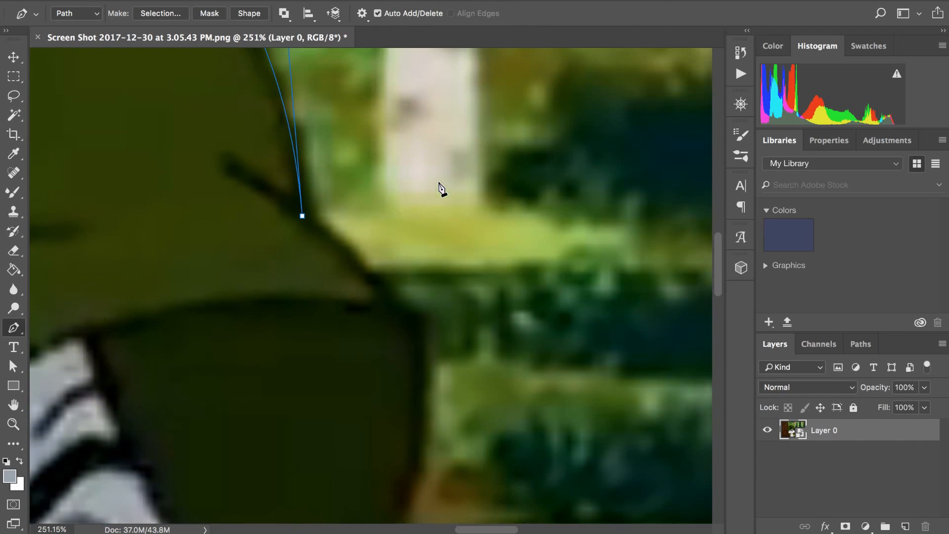
pyautogui.scroll(-5, 442, 188)
pyautogui.scroll(5, 442, 188)
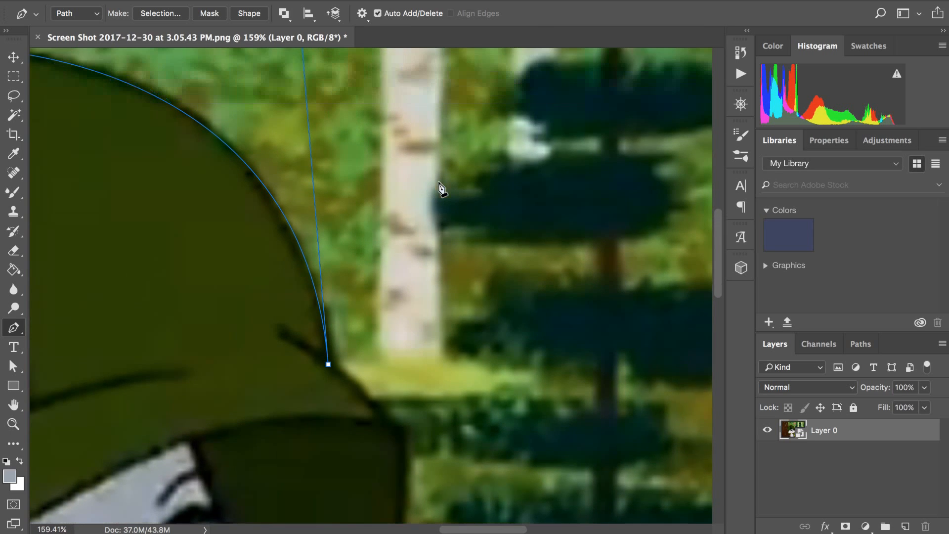
pyautogui.moveTo(302, 75); pyautogui.dragTo(396, 378)
pyautogui.press('super+z')
# - Redirect the right-edge anchor's outgoing handle along the brim's slope, and continue the path with a curved anchor at the brim's outer corner
pyautogui.scroll(-8, 399, 386)
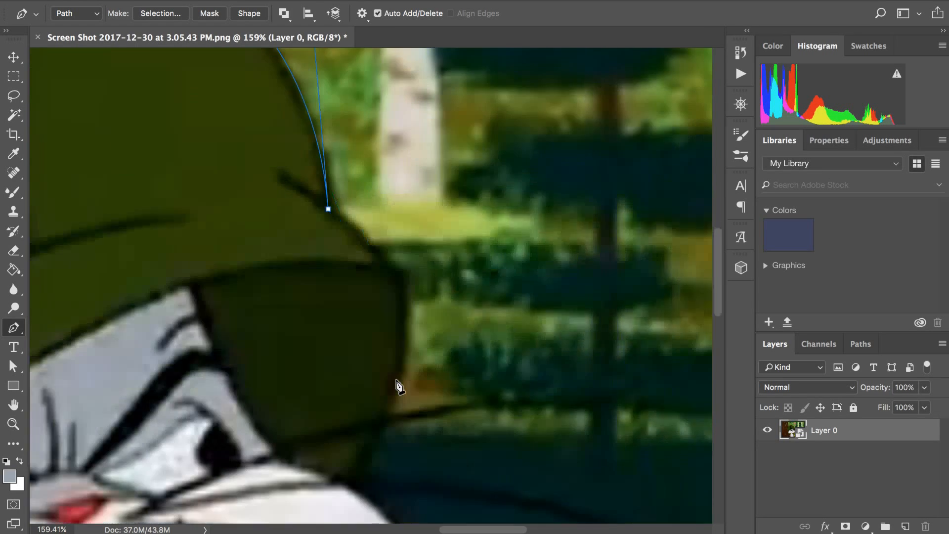
pyautogui.click(328, 209)
pyautogui.scroll(-12, 349, 440)
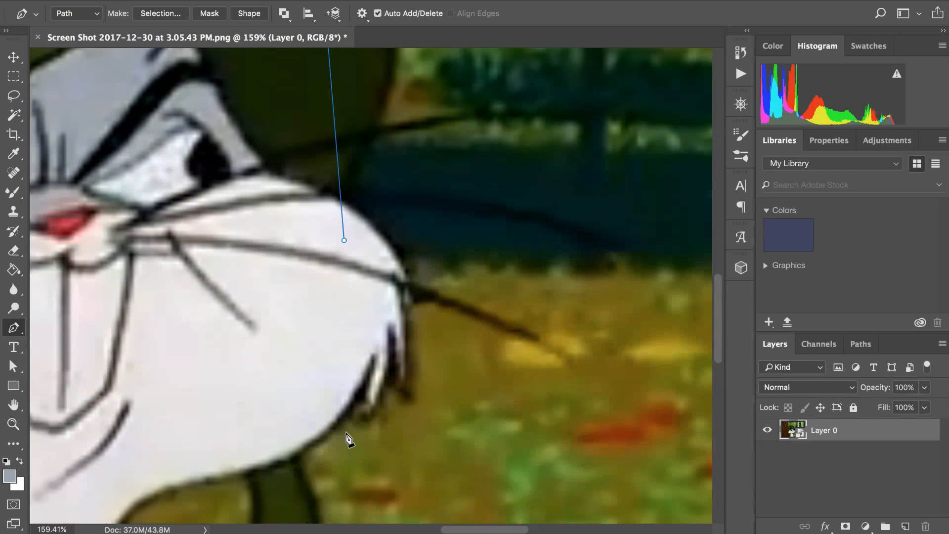
pyautogui.scroll(-4, 349, 440)
pyautogui.scroll(8, 349, 439)
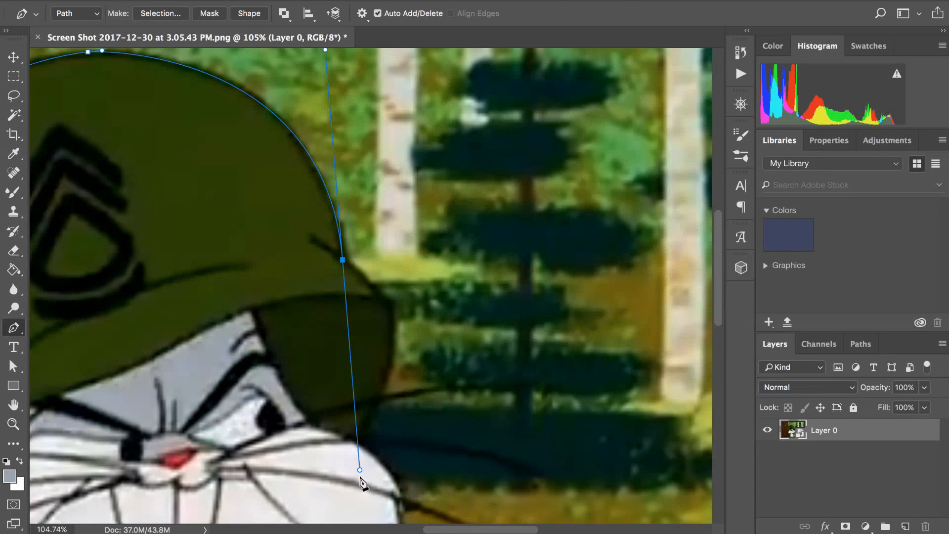
pyautogui.moveTo(360, 470); pyautogui.dragTo(380, 298)
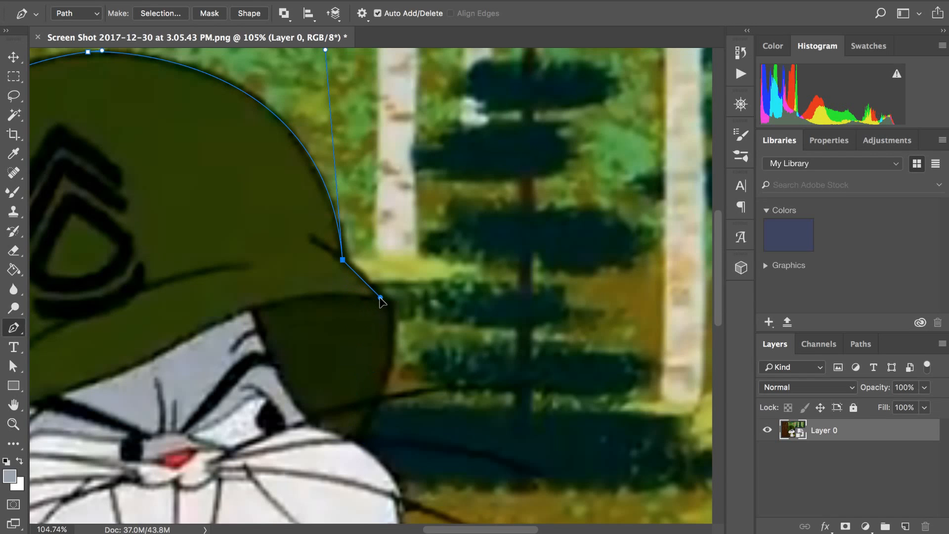
pyautogui.scroll(8, 382, 300)
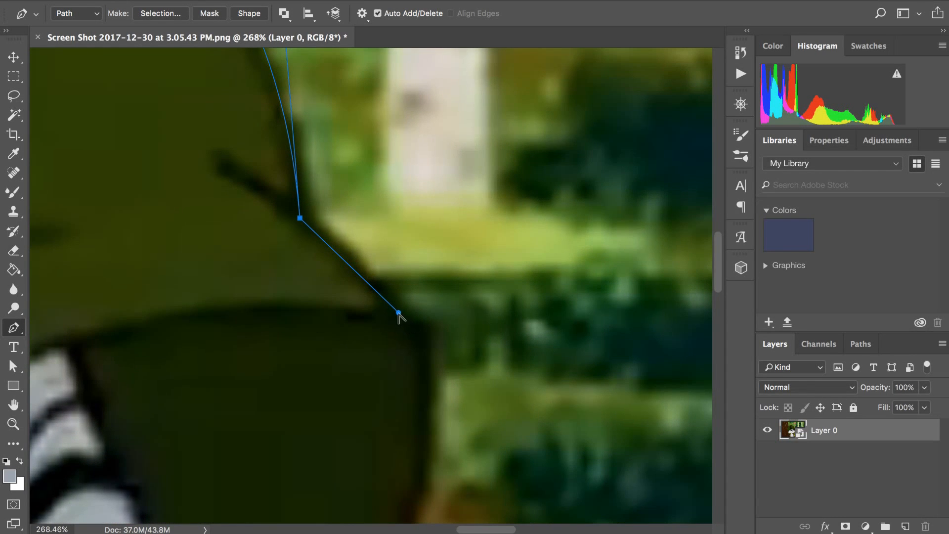
pyautogui.moveTo(398, 312); pyautogui.dragTo(381, 294)
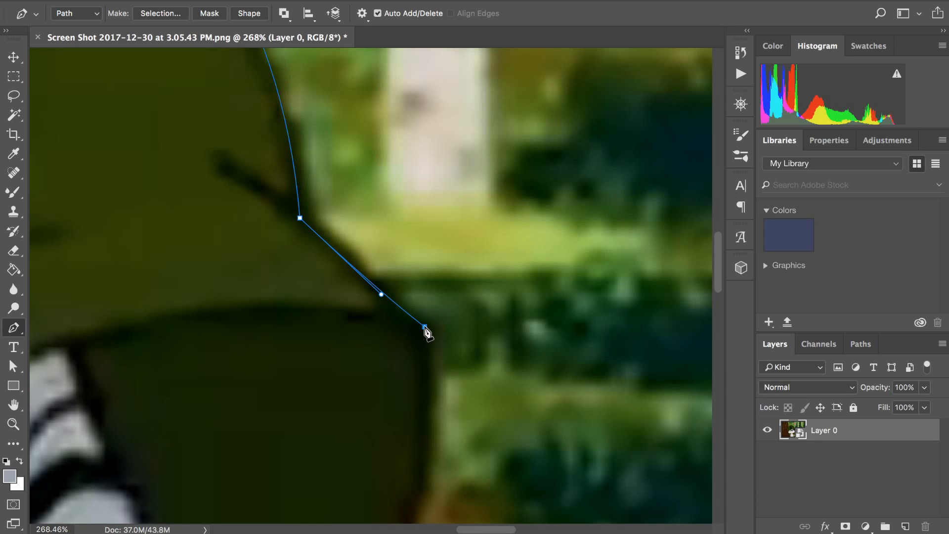
# - Examine the untraced parts of the rabbit's outline around the face, whiskers, cheeks and body
pyautogui.scroll(-3, 427, 331)
pyautogui.scroll(-3, 427, 331)
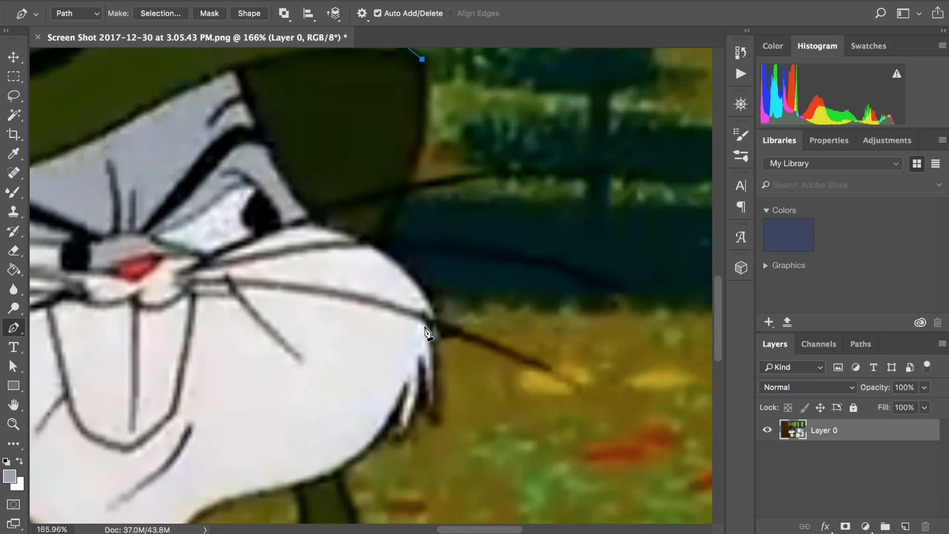
pyautogui.scroll(3, 426, 331)
pyautogui.scroll(2, 427, 331)
pyautogui.scroll(-5, 427, 331)
pyautogui.hscroll(-10, 427, 331)
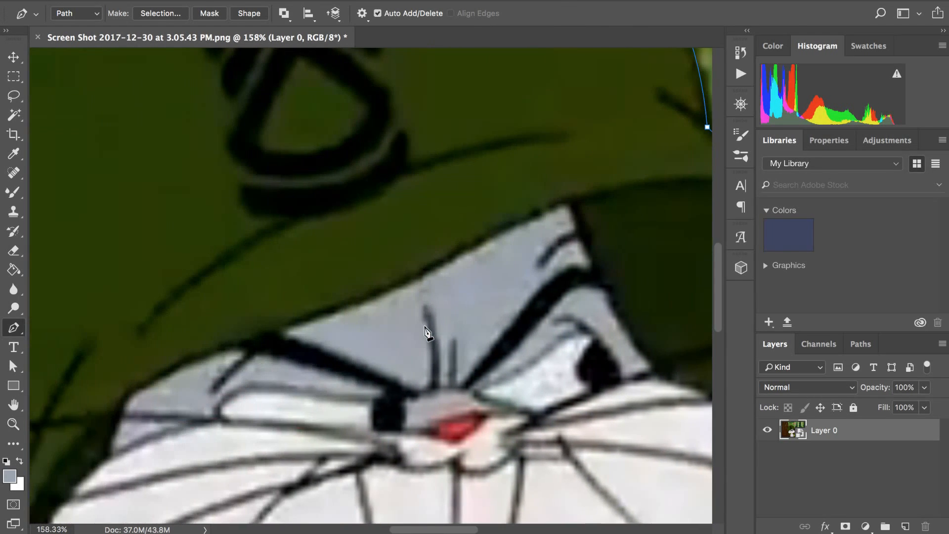
pyautogui.hscroll(15, 427, 331)
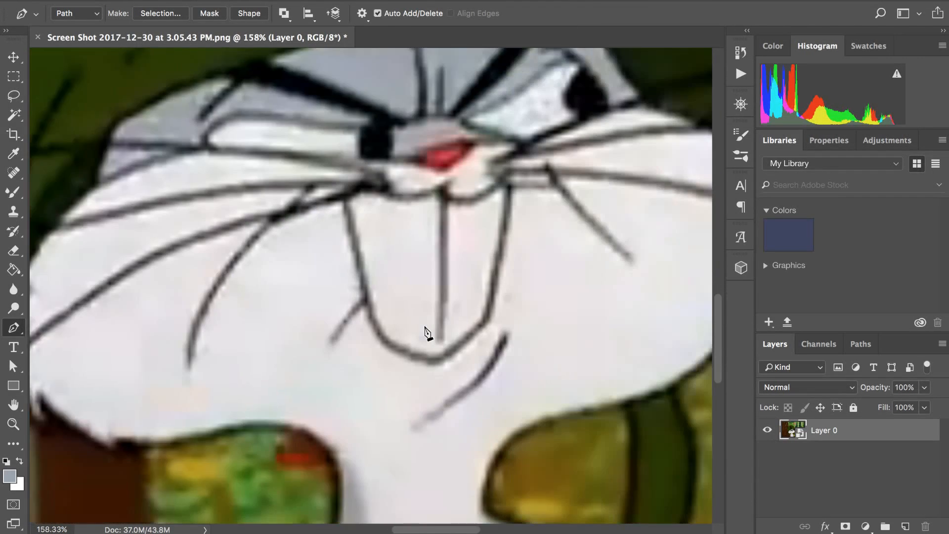
pyautogui.scroll(3, 427, 331)
pyautogui.scroll(-5, 426, 331)
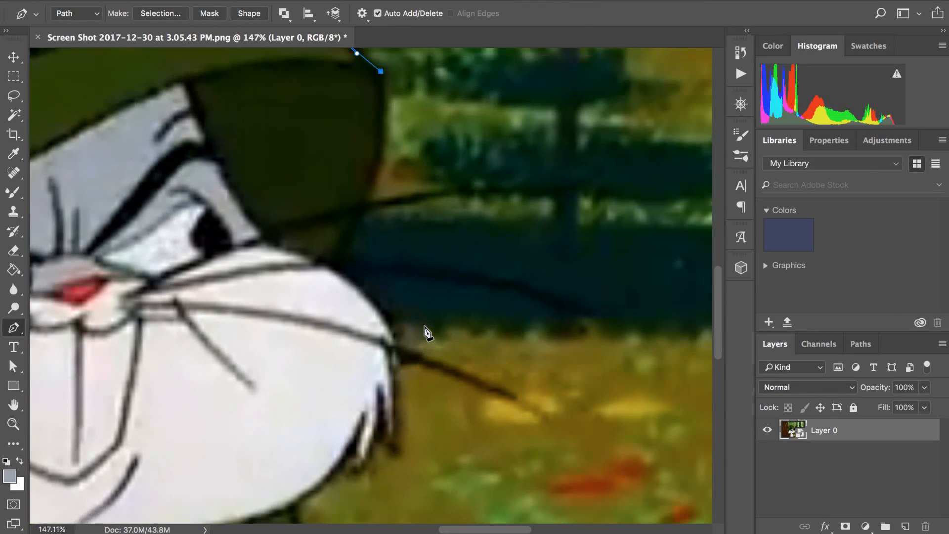
pyautogui.scroll(-1, 427, 331)
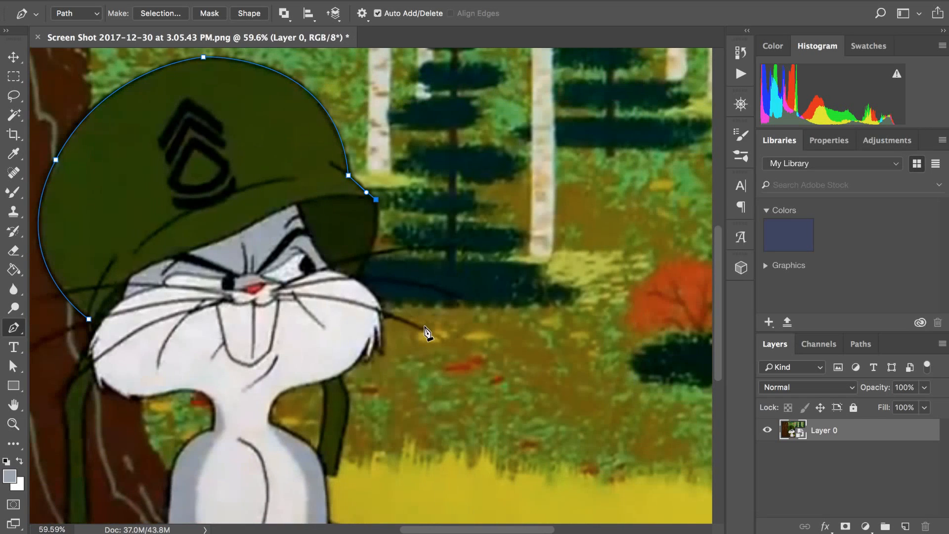
pyautogui.scroll(-1, 427, 331)
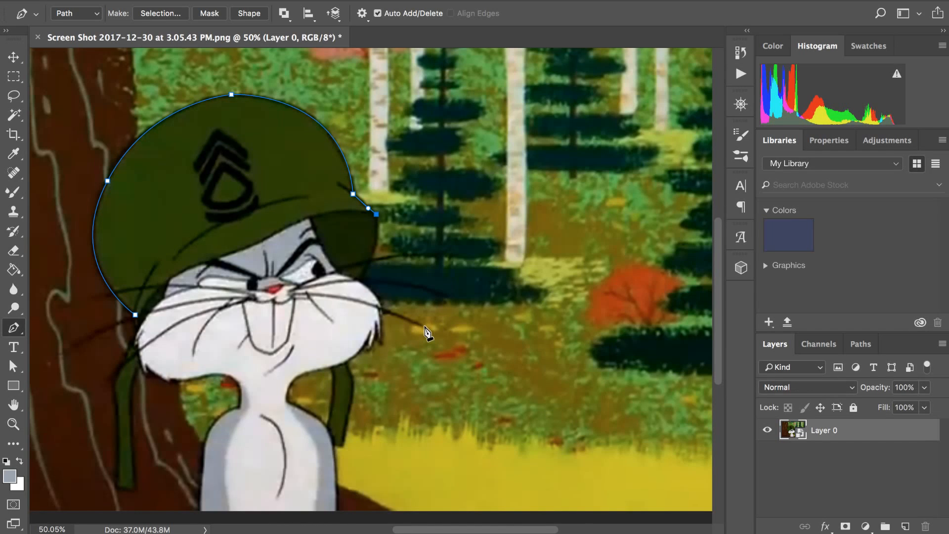
# - Add a new empty layer above the cartoon image
pyautogui.scroll(3, 427, 331)
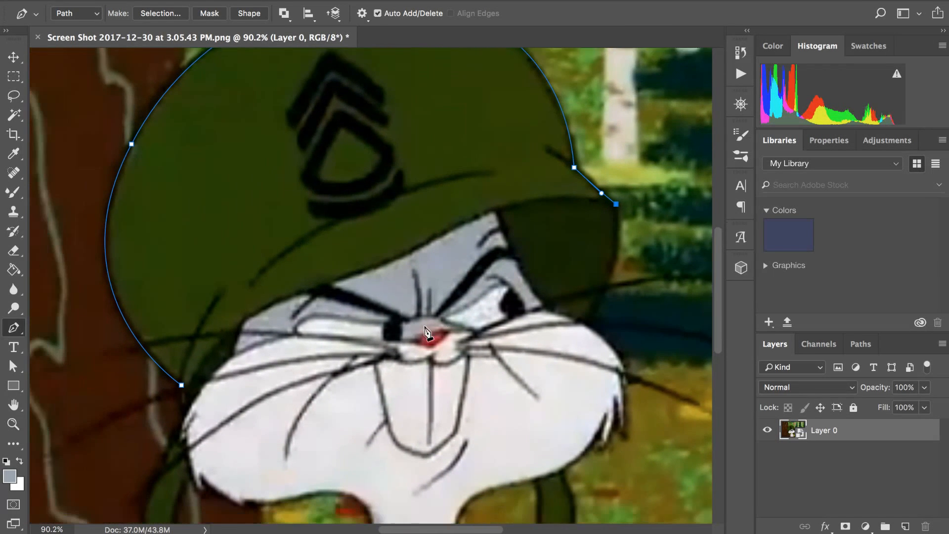
pyautogui.scroll(-3, 426, 331)
pyautogui.hscroll(2, 426, 331)
pyautogui.scroll(-1, 427, 331)
pyautogui.hscroll(1, 427, 331)
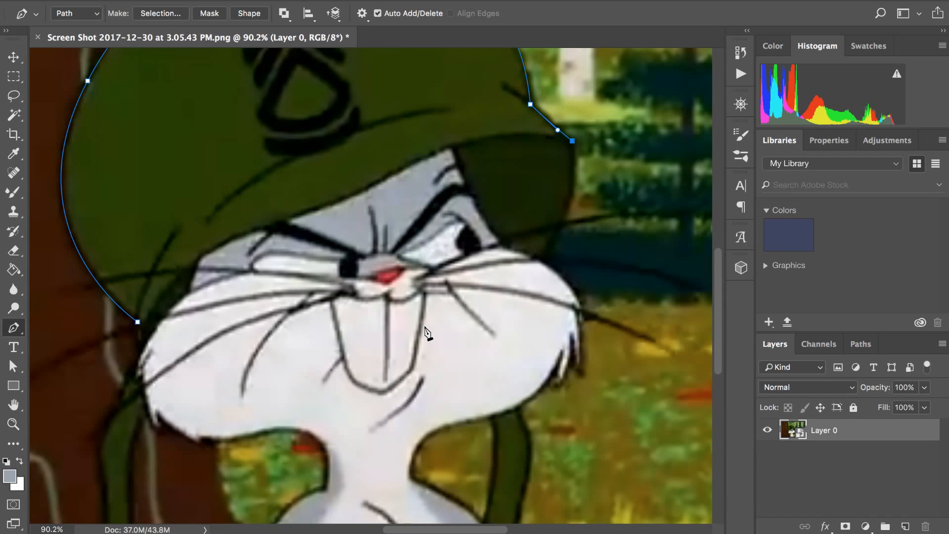
pyautogui.scroll(5, 427, 331)
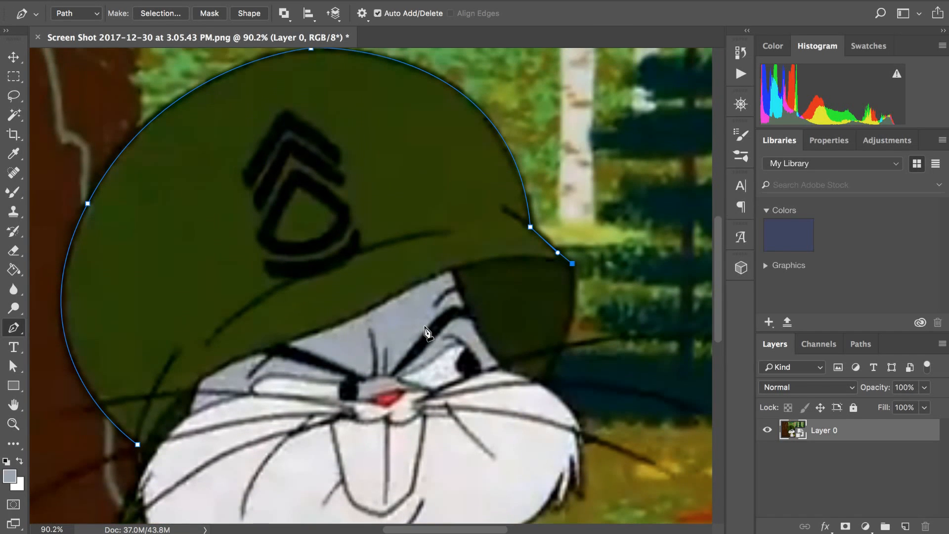
pyautogui.scroll(-5, 426, 331)
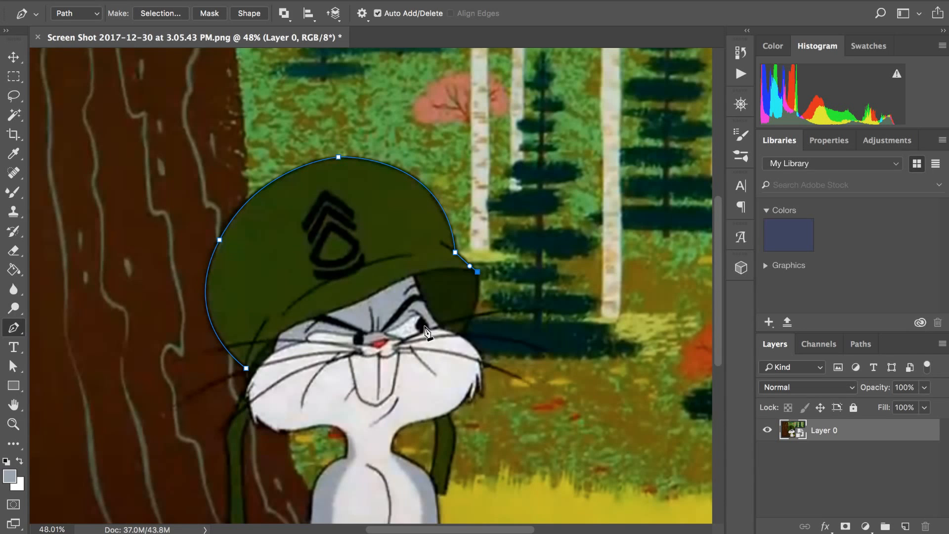
pyautogui.click(905, 526)
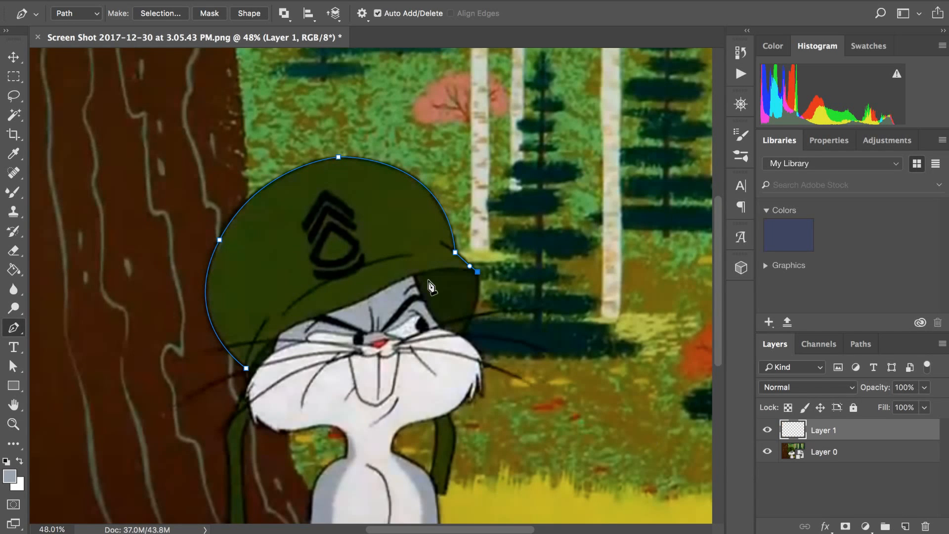
# - Nudge the path's anchor at the helmet brim's outer corner so the edge follows the brim's slope
pyautogui.scroll(8, 429, 285)
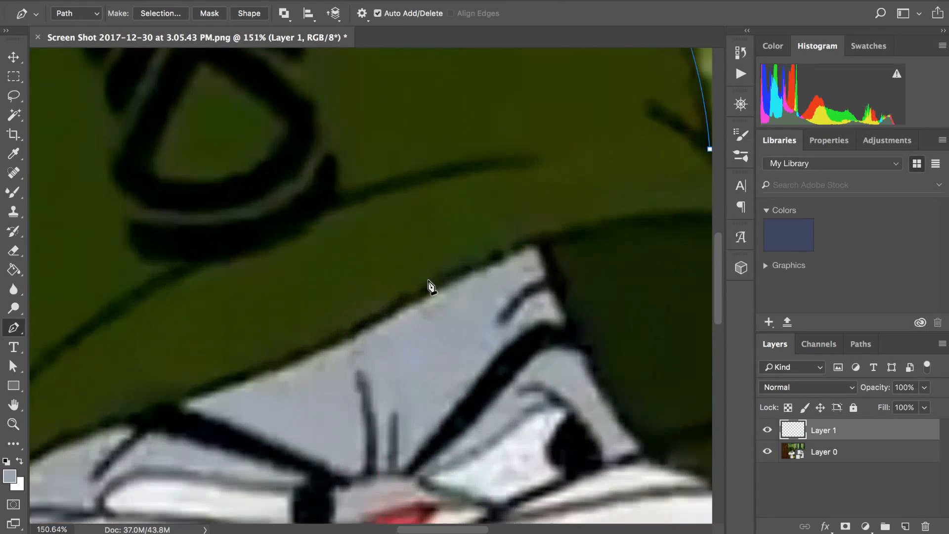
pyautogui.hscroll(8, 429, 282)
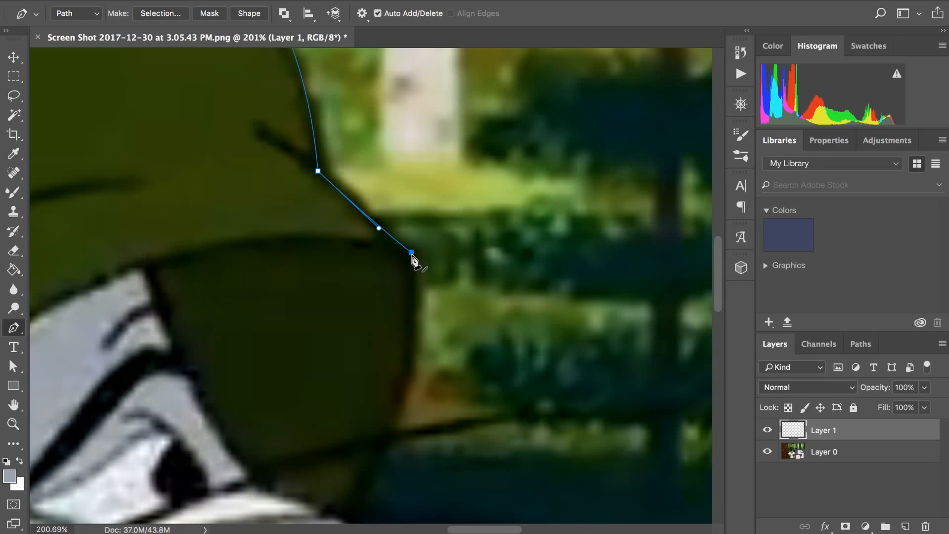
pyautogui.moveTo(412, 253)
pyautogui.mouseDown()
pyautogui.moveTo(397, 243)
pyautogui.moveTo(312, 252)
pyautogui.moveTo(271, 218)
pyautogui.moveTo(376, 253)
pyautogui.moveTo(399, 258)
pyautogui.moveTo(401, 244)
pyautogui.moveTo(404, 251)
pyautogui.mouseUp()
pyautogui.hscroll(-5, 410, 261)
pyautogui.scroll(-3, 413, 262)
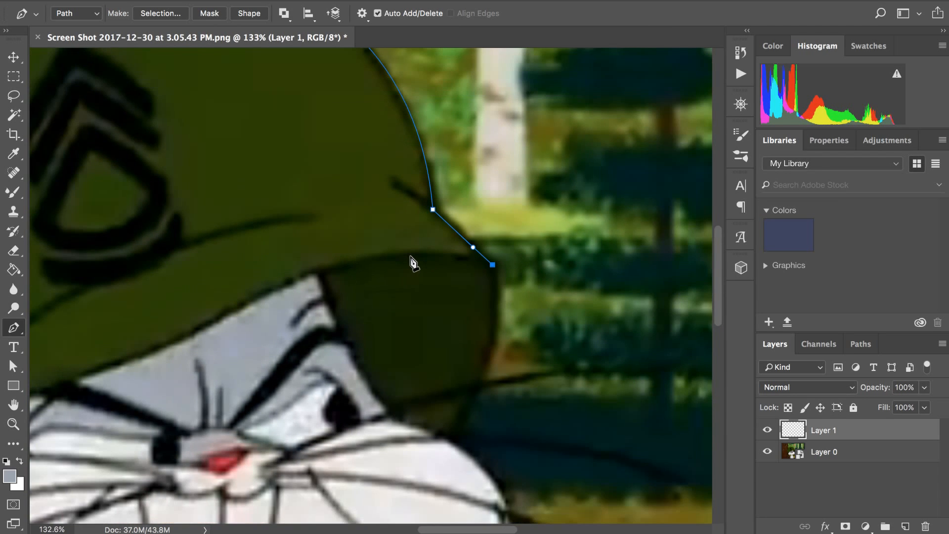
# - Continue the path with two curved anchors along the brim's lower edge, from its outer corner to the forehead
pyautogui.scroll(4, 412, 262)
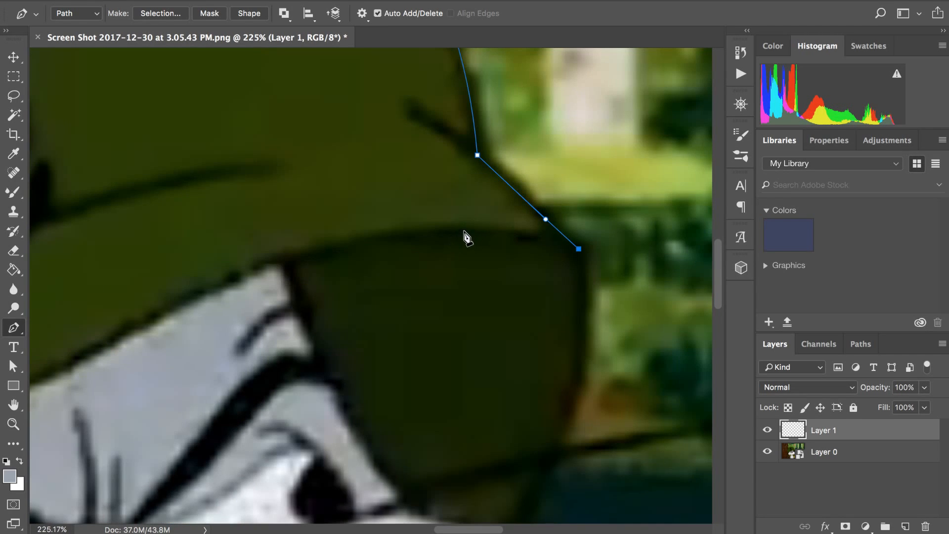
pyautogui.moveTo(463, 231); pyautogui.dragTo(415, 236)
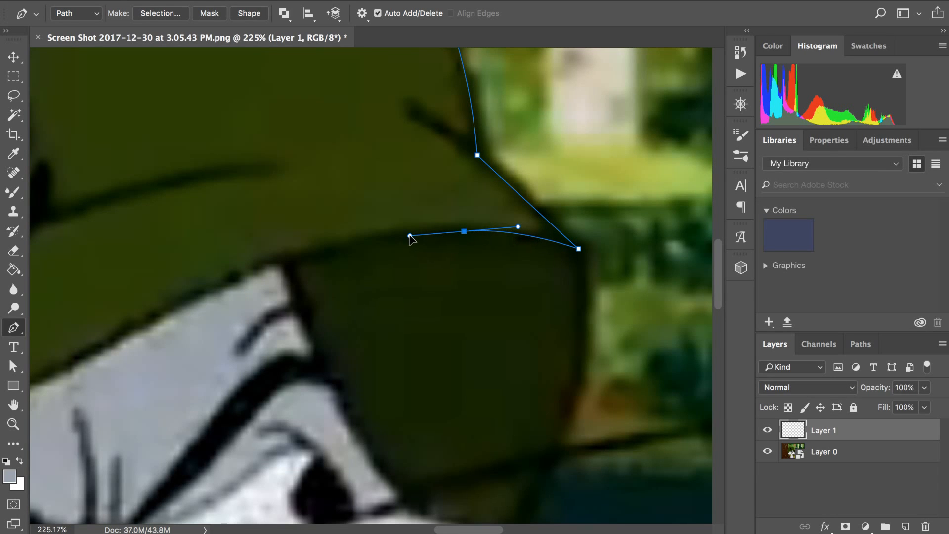
pyautogui.hscroll(-5, 413, 243)
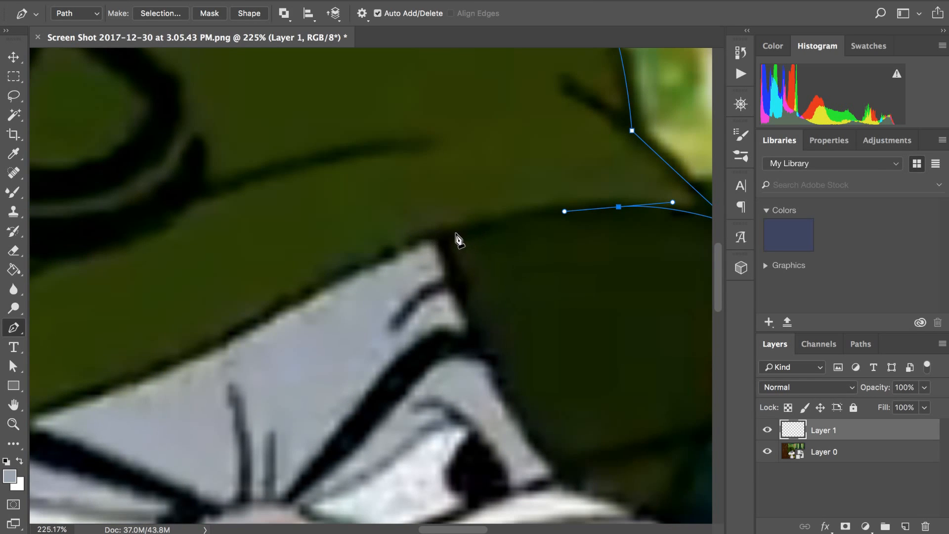
pyautogui.moveTo(455, 234); pyautogui.dragTo(430, 240)
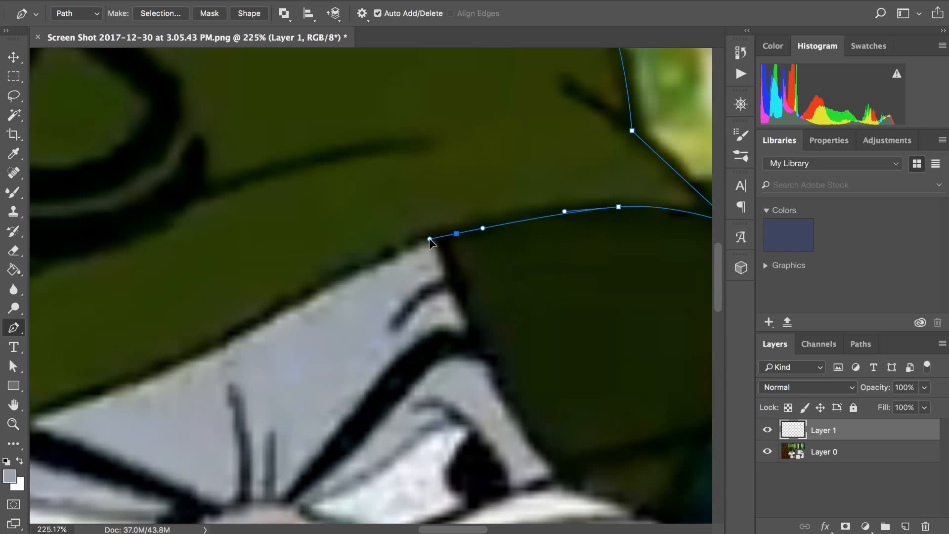
# - Extend the path with two more curved anchors along the brim's edge above the rabbit's forehead
pyautogui.moveTo(307, 296); pyautogui.dragTo(279, 314)
pyautogui.moveTo(280, 312); pyautogui.dragTo(279, 310)
pyautogui.hscroll(-10, 280, 310)
pyautogui.scroll(-4, 280, 310)
pyautogui.hscroll(-3, 281, 313)
pyautogui.scroll(-2, 280, 313)
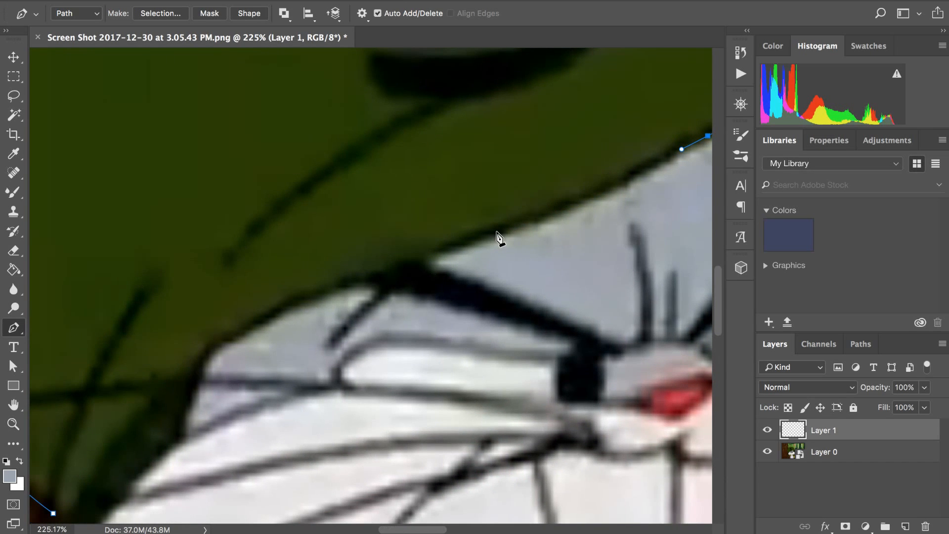
pyautogui.moveTo(502, 232); pyautogui.dragTo(471, 260)
pyautogui.hscroll(-5, 484, 238)
pyautogui.scroll(-2, 483, 237)
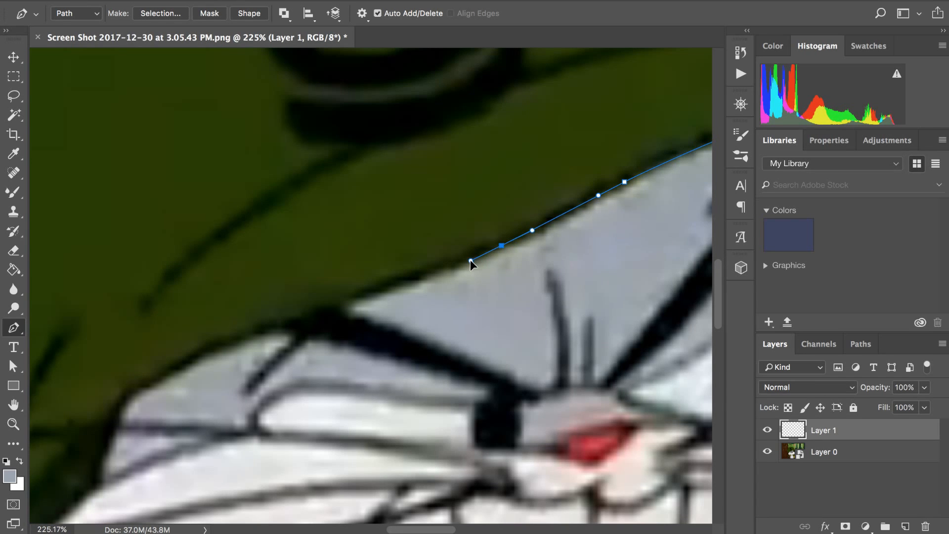
# - Trace the brim past the left eyebrow with a curved anchor, and add another where the edge bends beside the cheek
pyautogui.hscroll(-5, 470, 260)
pyautogui.scroll(-2, 470, 259)
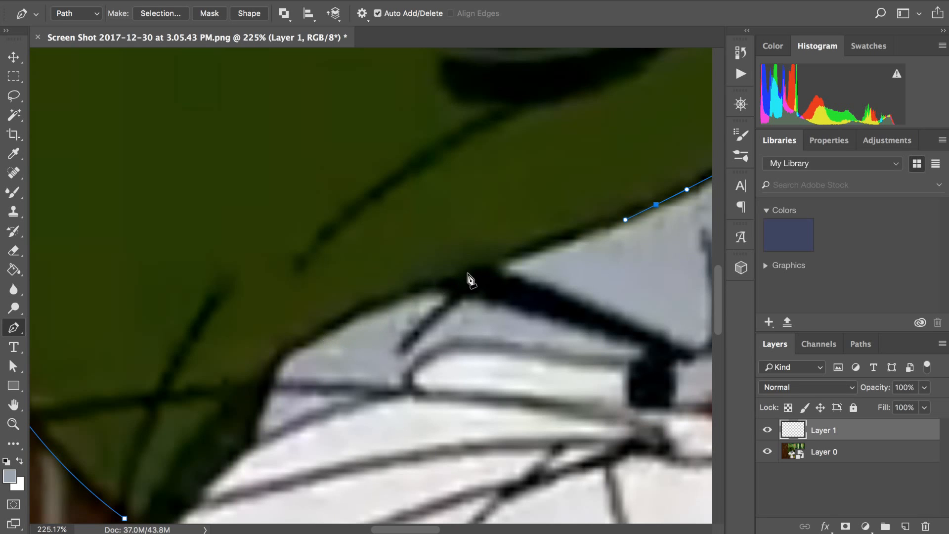
pyautogui.moveTo(429, 286); pyautogui.dragTo(402, 295)
pyautogui.hscroll(-5, 401, 295)
pyautogui.scroll(-5, 401, 294)
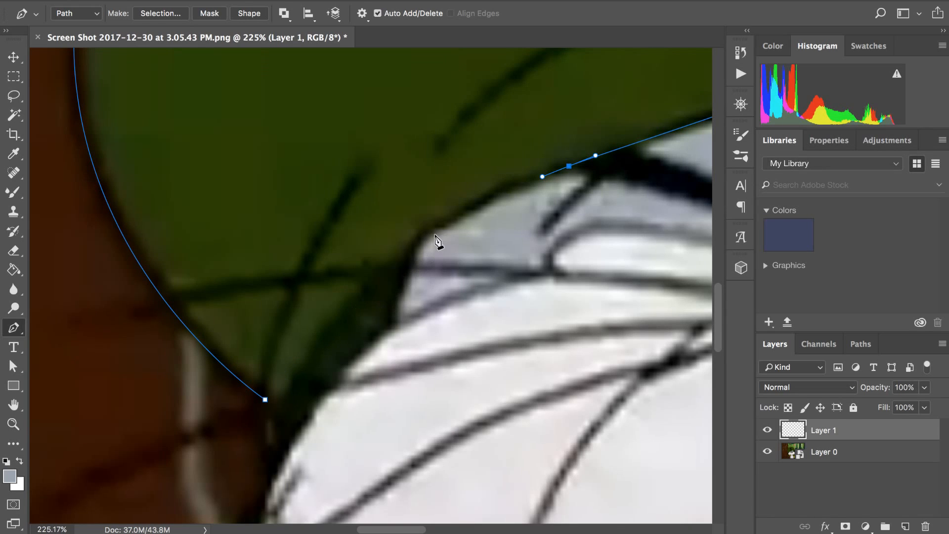
pyautogui.moveTo(421, 233); pyautogui.dragTo(402, 252)
# - Place a corner anchor at the helmet's lower-left tip beside the cheek, and nudge the path's starting anchor toward it
pyautogui.scroll(-3, 402, 253)
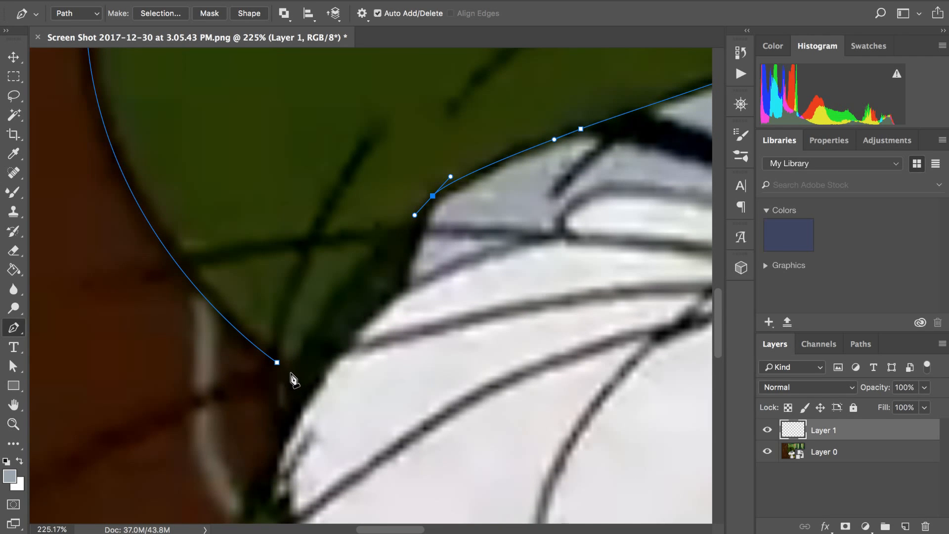
pyautogui.click(291, 376)
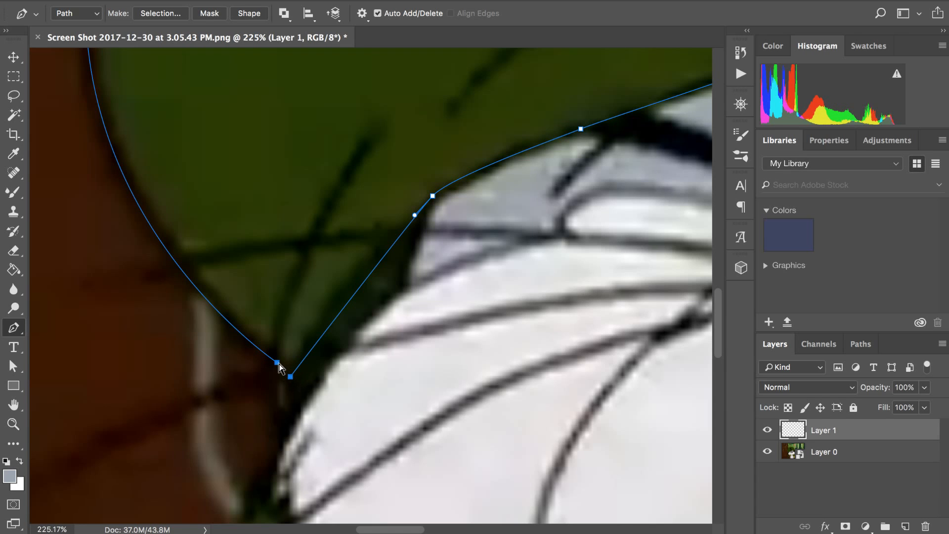
pyautogui.moveTo(278, 364); pyautogui.dragTo(280, 367)
pyautogui.scroll(-4, 280, 371)
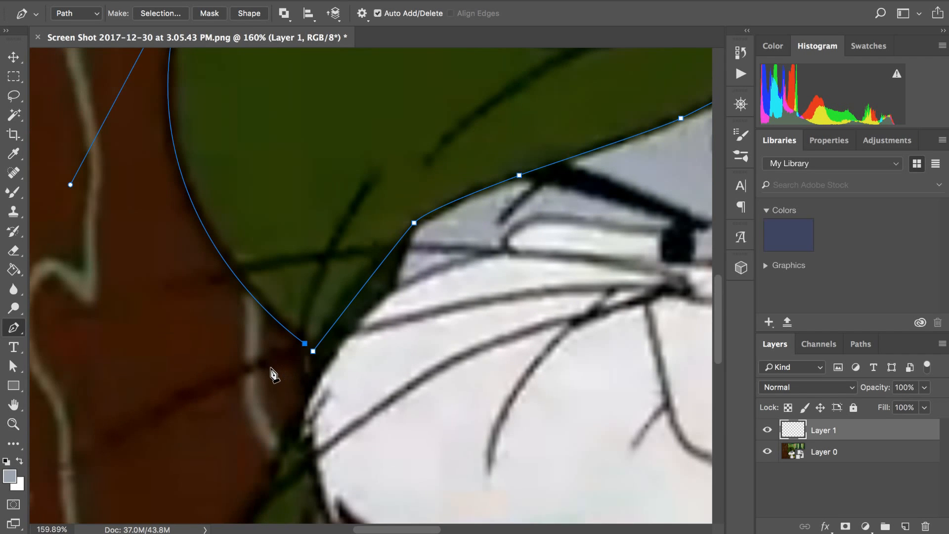
# - Close the helmet path by joining the corner anchor at the lower-left tip to the starting anchor
pyautogui.scroll(-5, 273, 374)
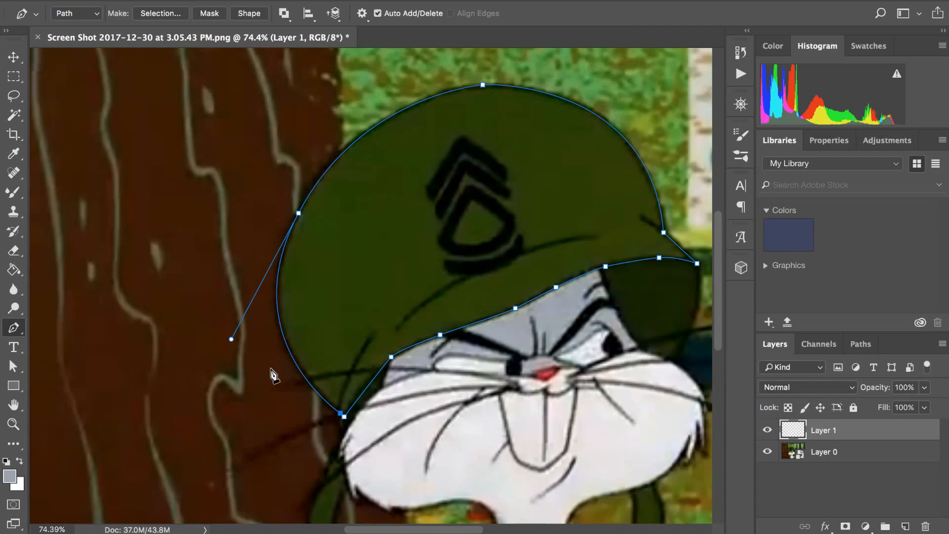
pyautogui.scroll(-2, 273, 374)
pyautogui.scroll(6, 273, 374)
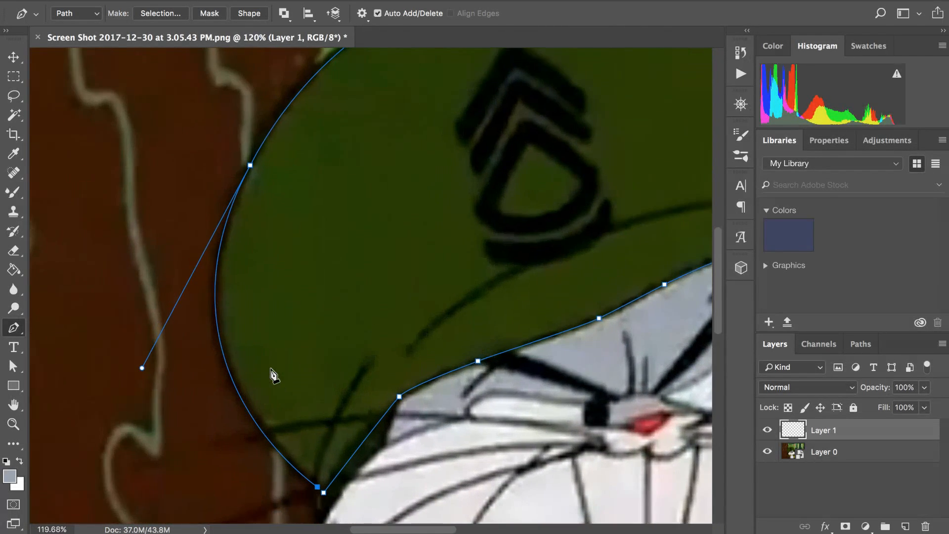
pyautogui.scroll(-5, 274, 374)
pyautogui.scroll(4, 274, 374)
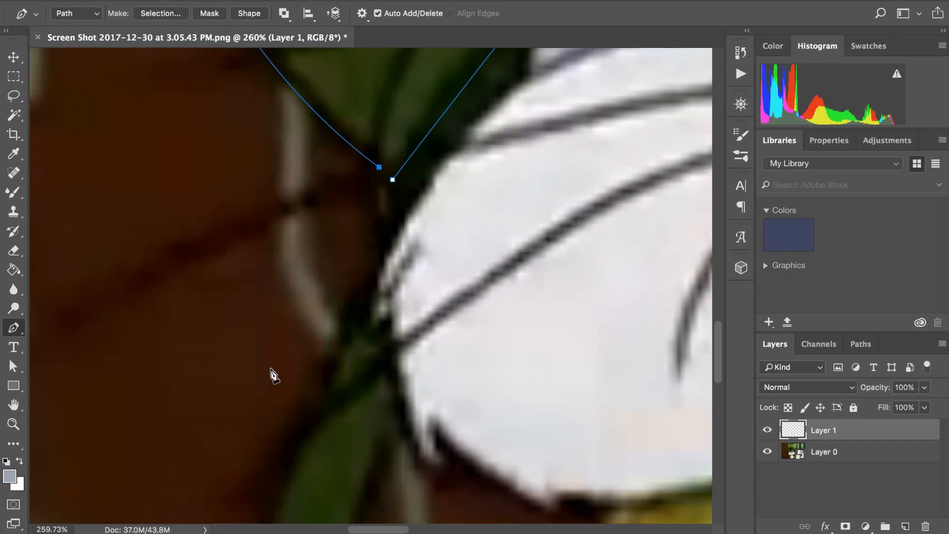
pyautogui.scroll(3, 273, 375)
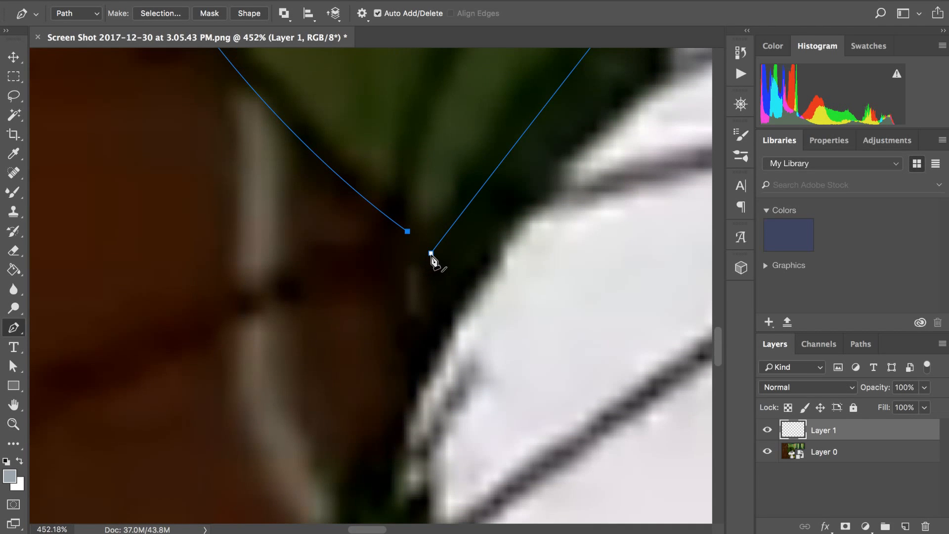
pyautogui.click(408, 232)
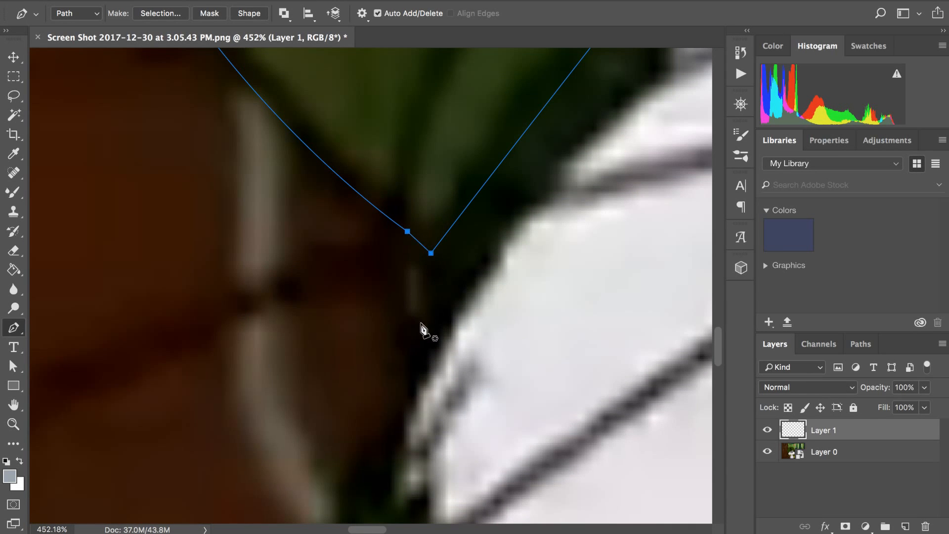
# - Reposition the starting anchor slightly at the helmet's lower-left tip, undoing the first attempt, to smooth the closing segment
pyautogui.keyDown('super'); pyautogui.click(407, 232); pyautogui.keyUp('super')
pyautogui.moveTo(405, 236); pyautogui.dragTo(399, 246)
pyautogui.press('super+z')
pyautogui.moveTo(408, 236); pyautogui.dragTo(407, 238)
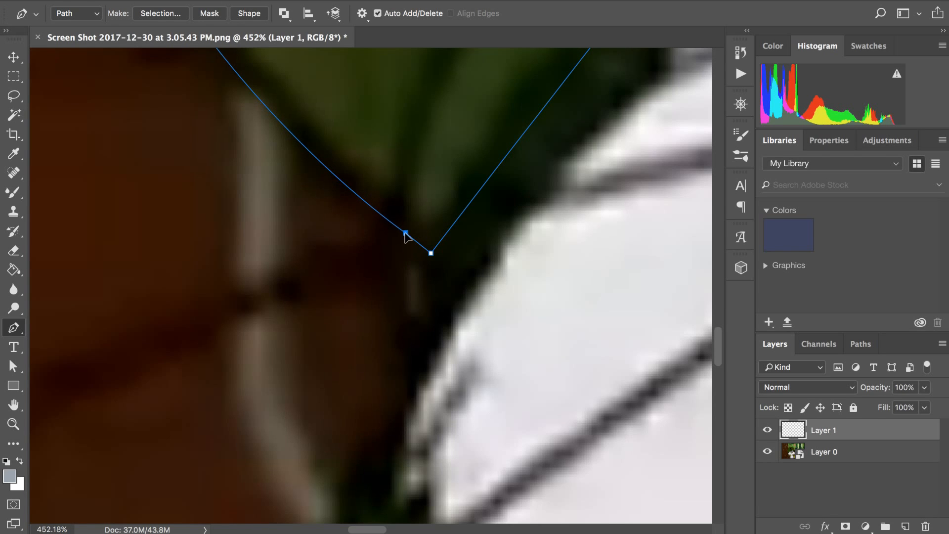
# - Examine how closely the closed path follows the helmet's crown, brim and lower-left tip
pyautogui.scroll(-5, 541, 250)
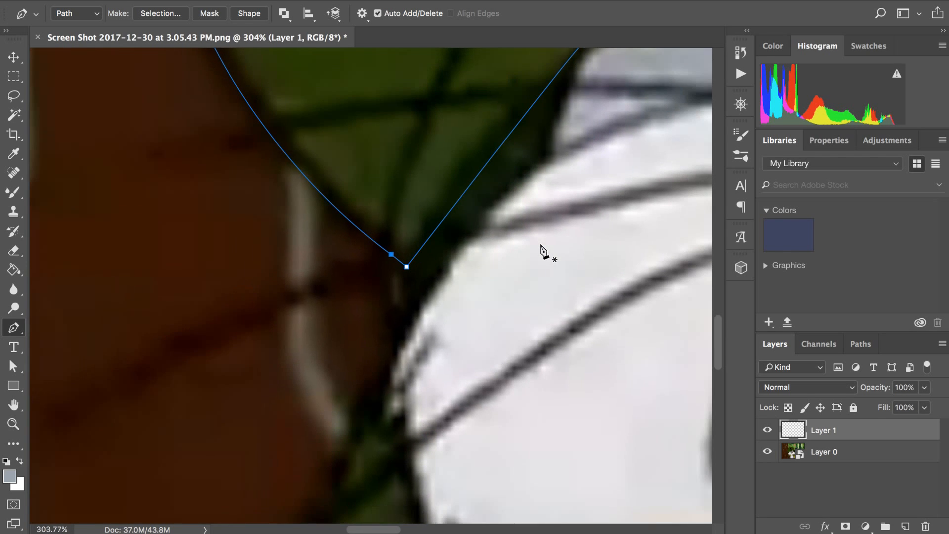
pyautogui.scroll(-8, 541, 250)
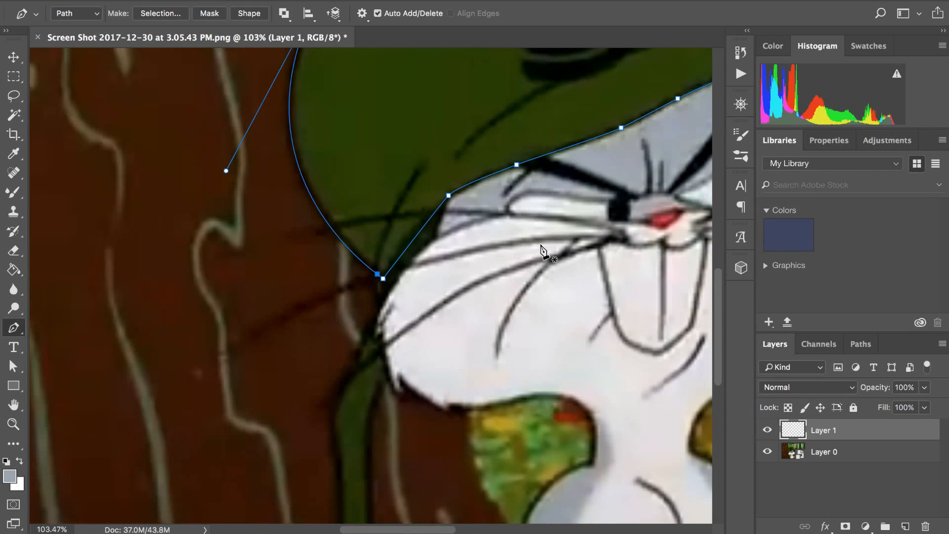
pyautogui.scroll(-6, 540, 250)
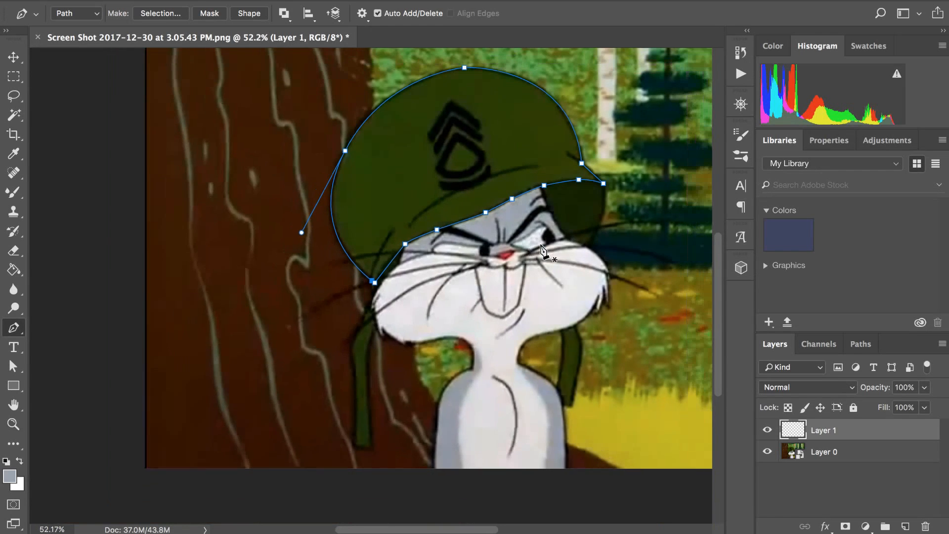
pyautogui.scroll(-2, 541, 250)
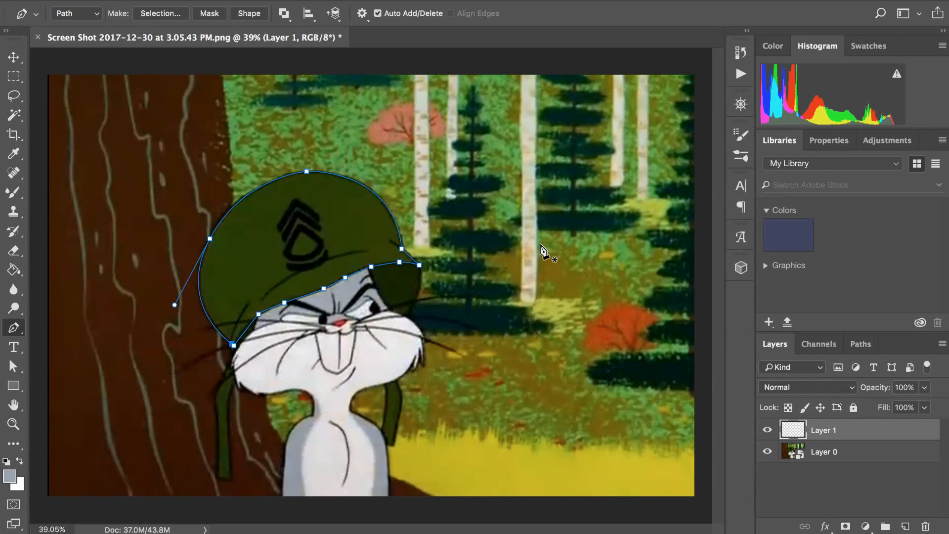
pyautogui.scroll(1, 540, 250)
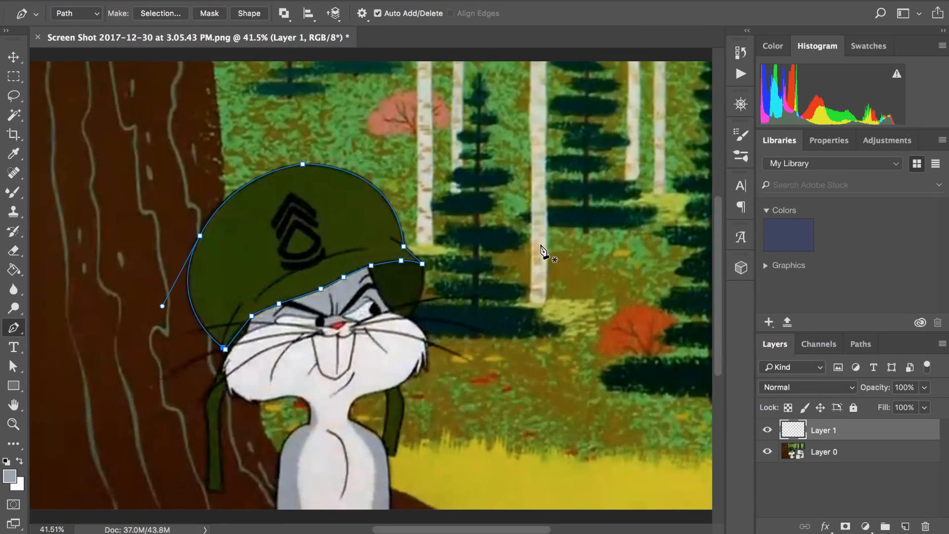
pyautogui.scroll(6, 440, 247)
pyautogui.scroll(-3, 441, 247)
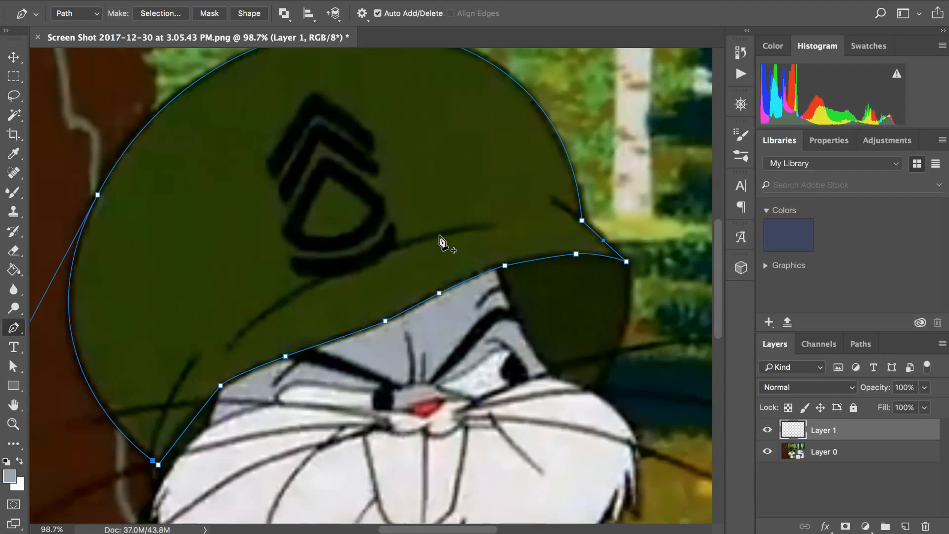
pyautogui.scroll(-4, 439, 250)
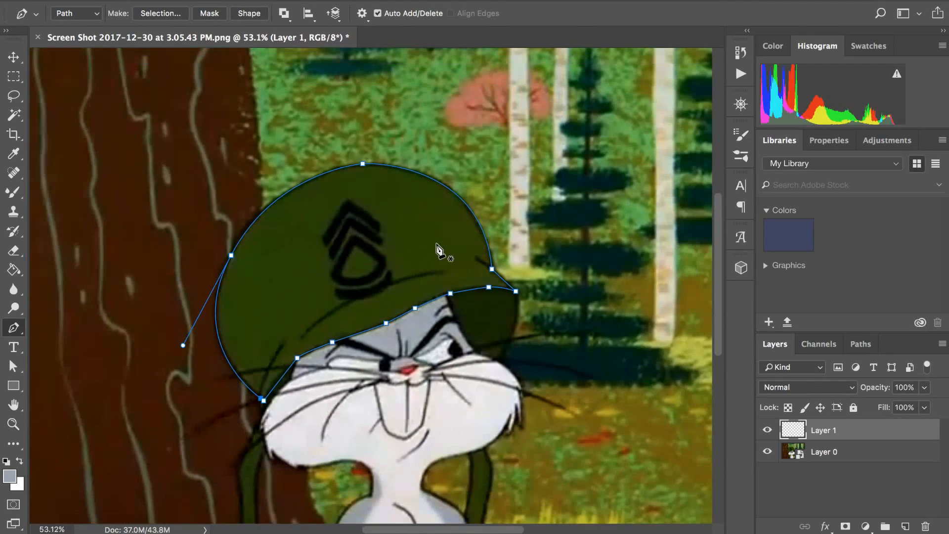
pyautogui.scroll(2, 439, 250)
pyautogui.scroll(1, 438, 250)
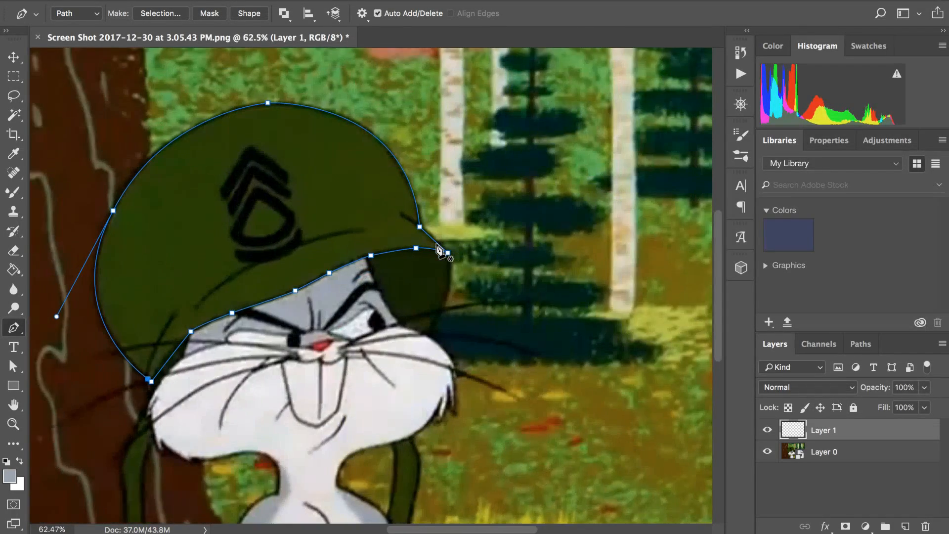
pyautogui.scroll(4, 438, 250)
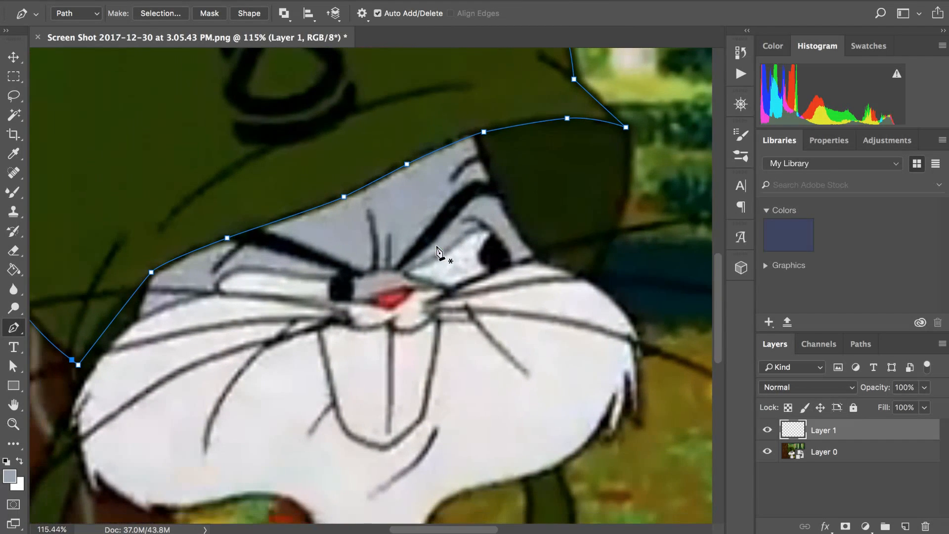
pyautogui.scroll(-1, 437, 252)
pyautogui.scroll(4, 438, 252)
pyautogui.hscroll(-4, 438, 253)
pyautogui.scroll(-2, 437, 253)
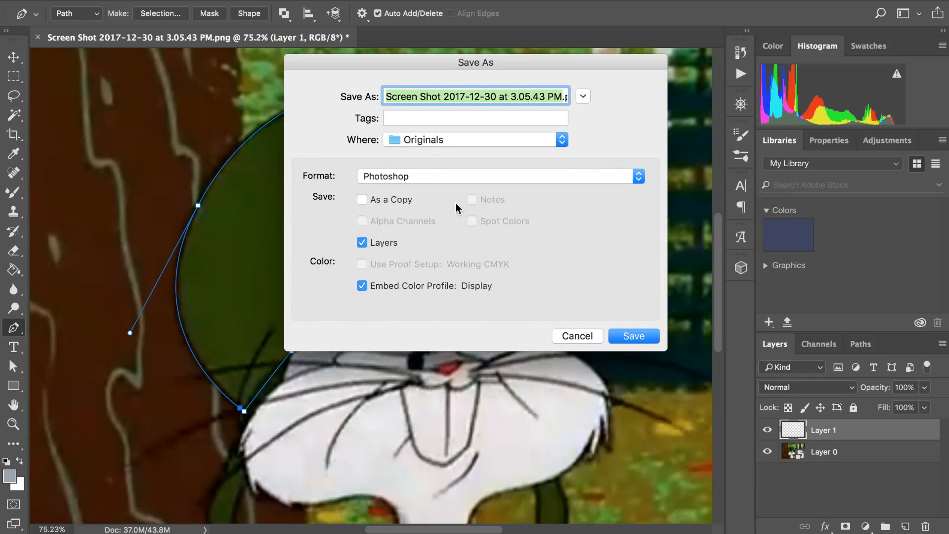
# - Save the document in Photoshop format as BugsBunny Military.psd in Creative Cloud Files, keeping layers and maximum compatibility
pyautogui.click(416, 143)
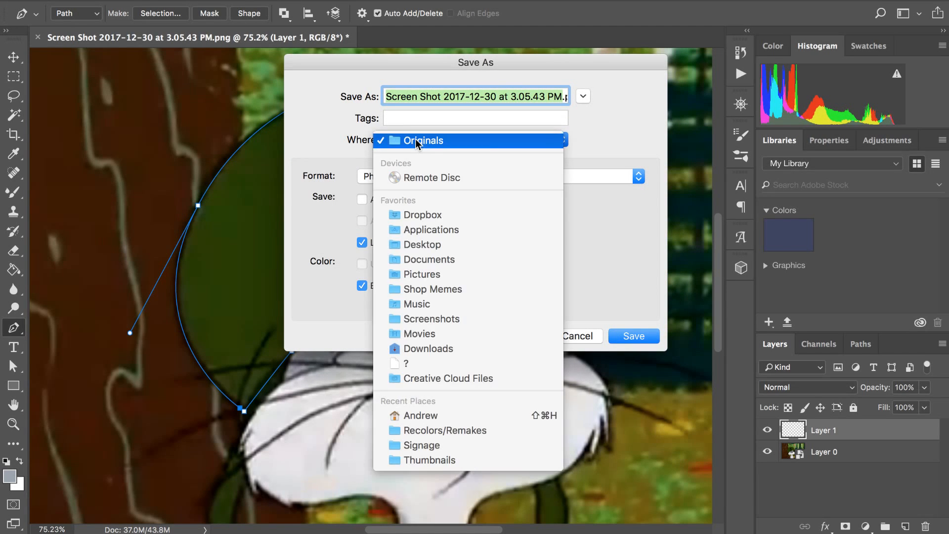
pyautogui.click(429, 375)
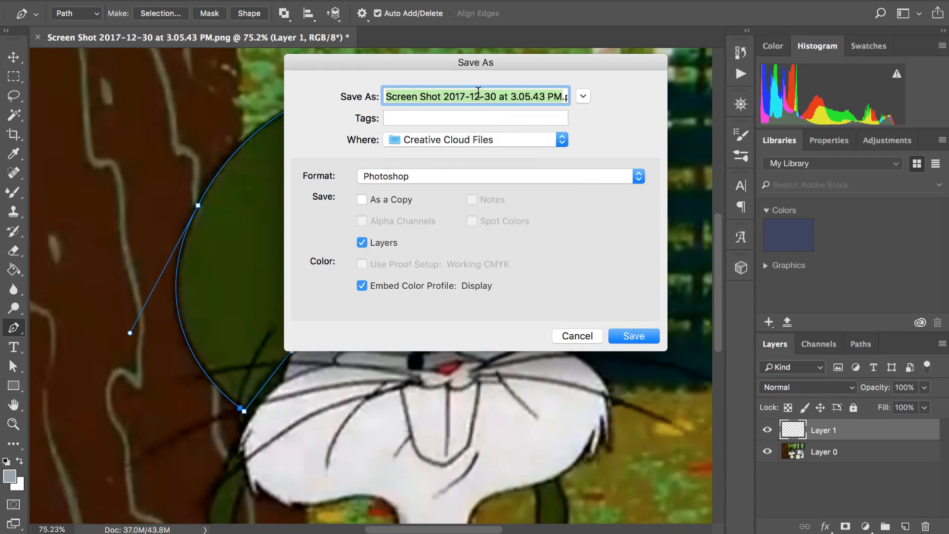
pyautogui.write('BugsBunny')
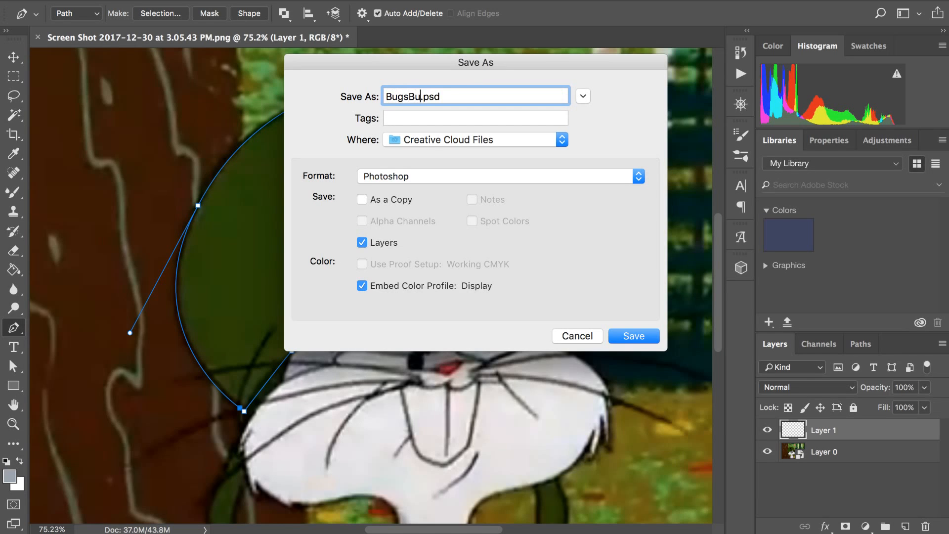
pyautogui.write(' Army')
pyautogui.press('BackSpace')
pyautogui.press('BackSpace')
pyautogui.press('BackSpace')
pyautogui.press('BackSpace')
pyautogui.write('Military')
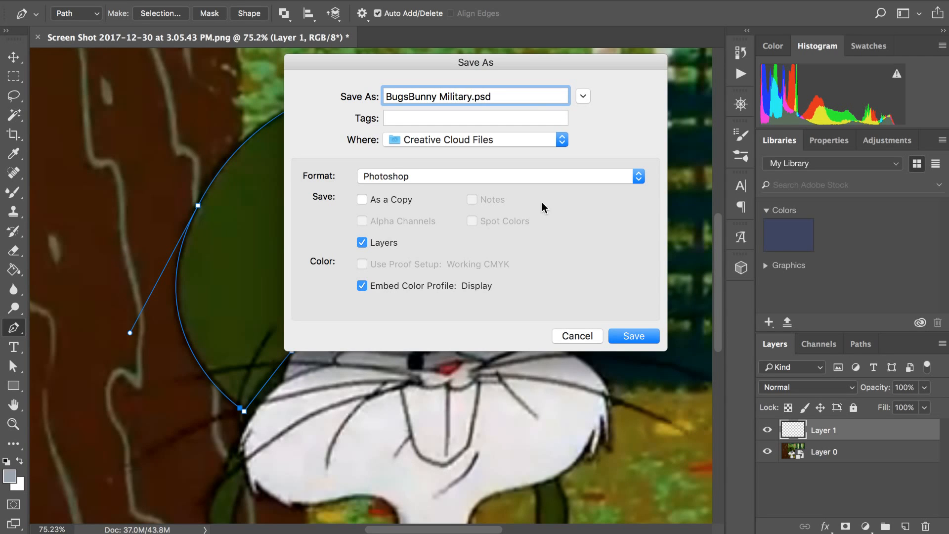
pyautogui.click(630, 334)
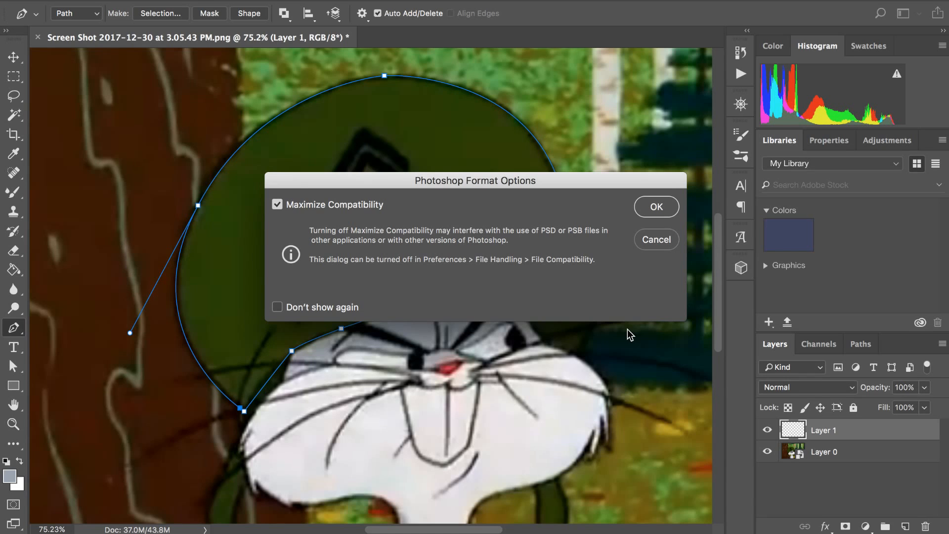
pyautogui.click(663, 211)
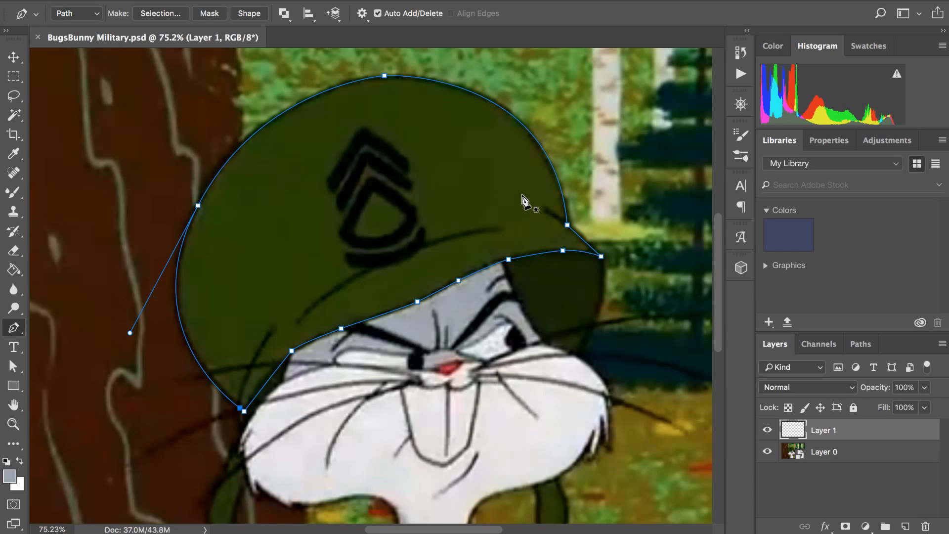
pyautogui.scroll(3, 423, 371)
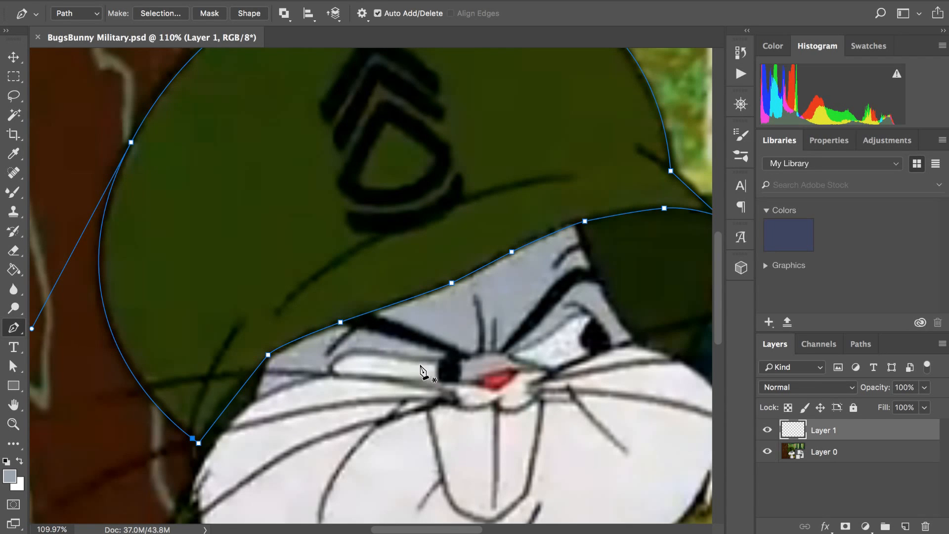
pyautogui.hotkey('ctrl', 'Left')
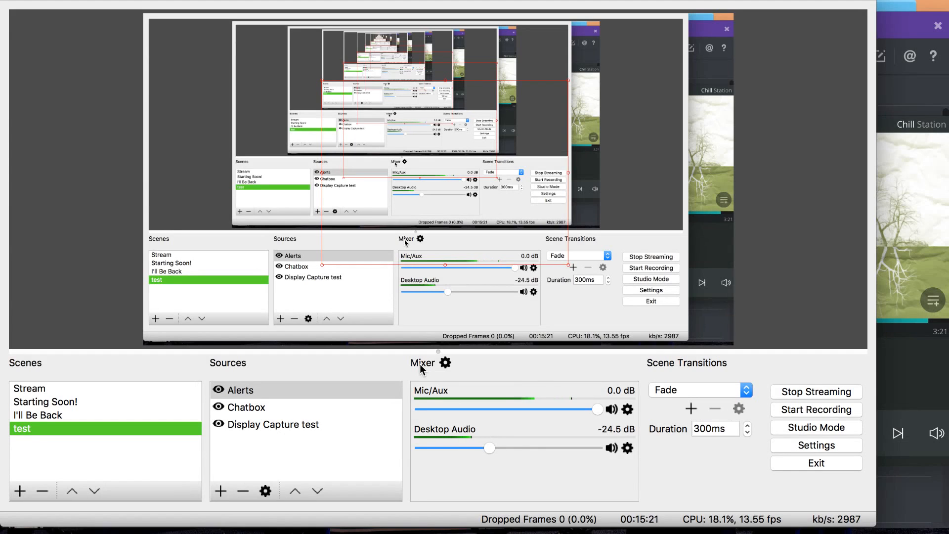
pyautogui.hotkey('ctrl', 'Right')
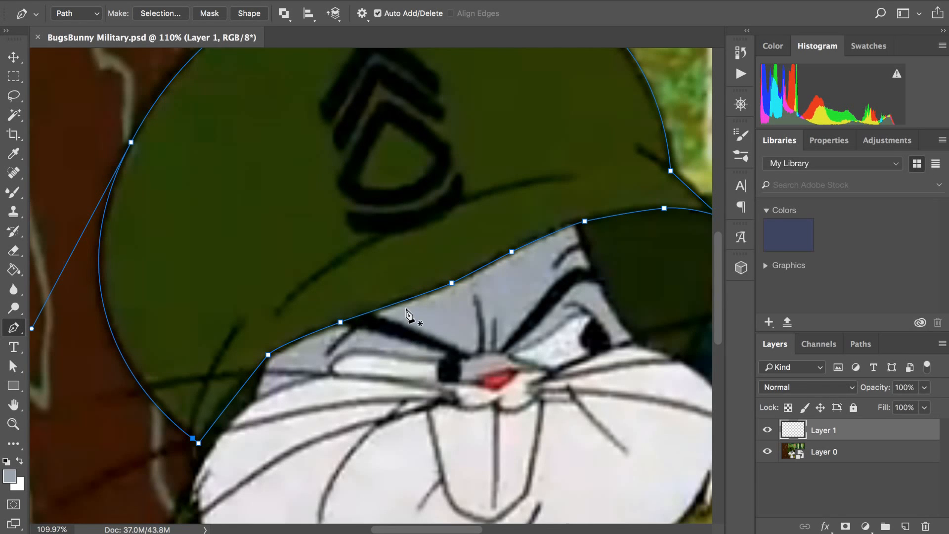
# - Examine the closed helmet path along the brim and lower-left tip, both up close and as a whole
pyautogui.scroll(-5, 408, 315)
pyautogui.hscroll(-2, 408, 315)
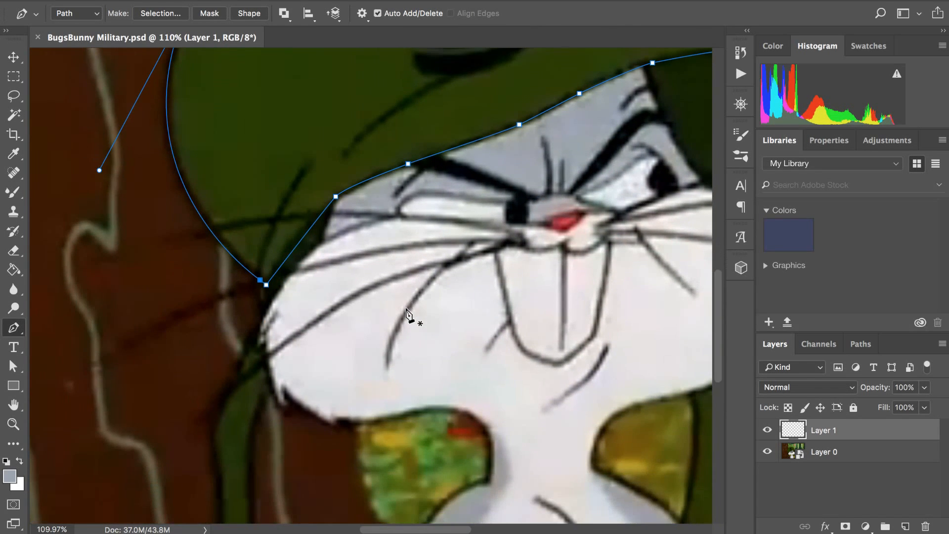
pyautogui.scroll(-3, 408, 315)
pyautogui.scroll(5, 407, 315)
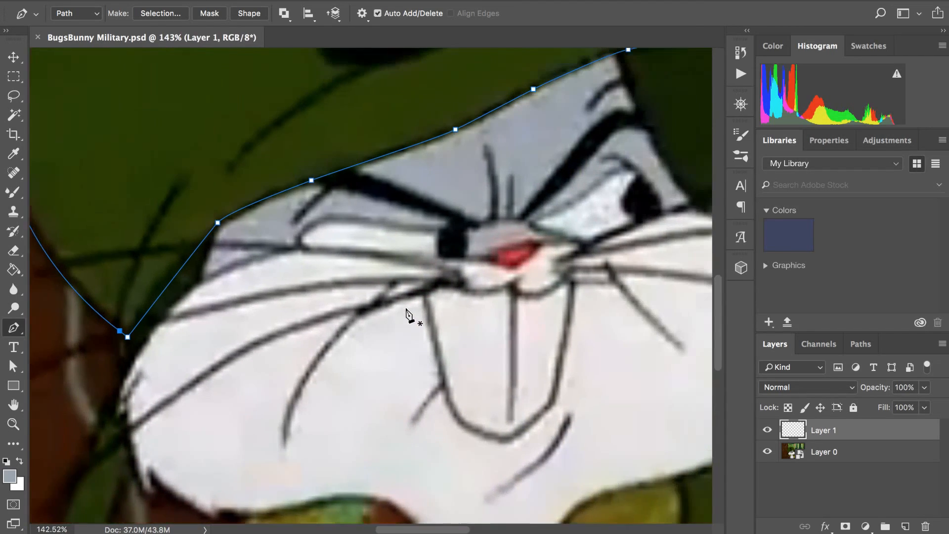
pyautogui.scroll(9, 408, 315)
pyautogui.scroll(-8, 408, 315)
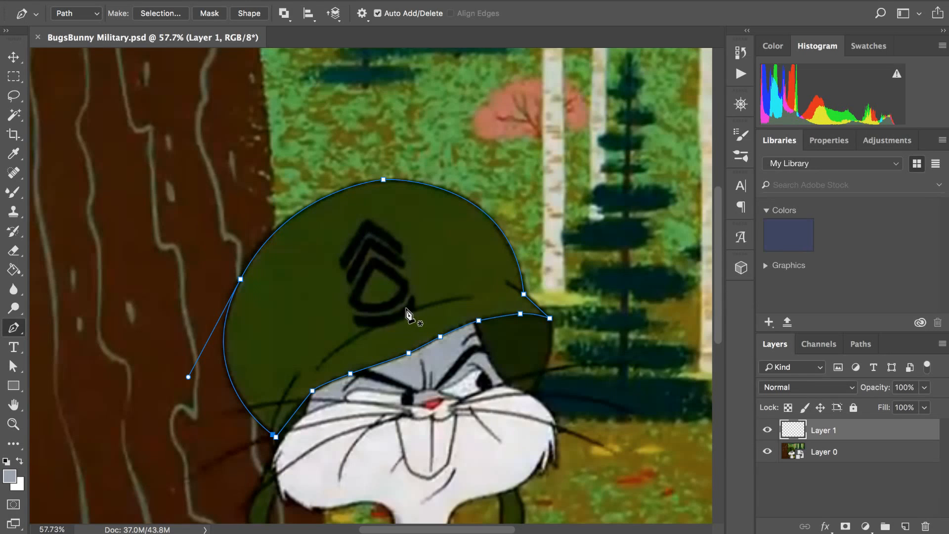
pyautogui.scroll(-3, 408, 314)
pyautogui.scroll(2, 408, 315)
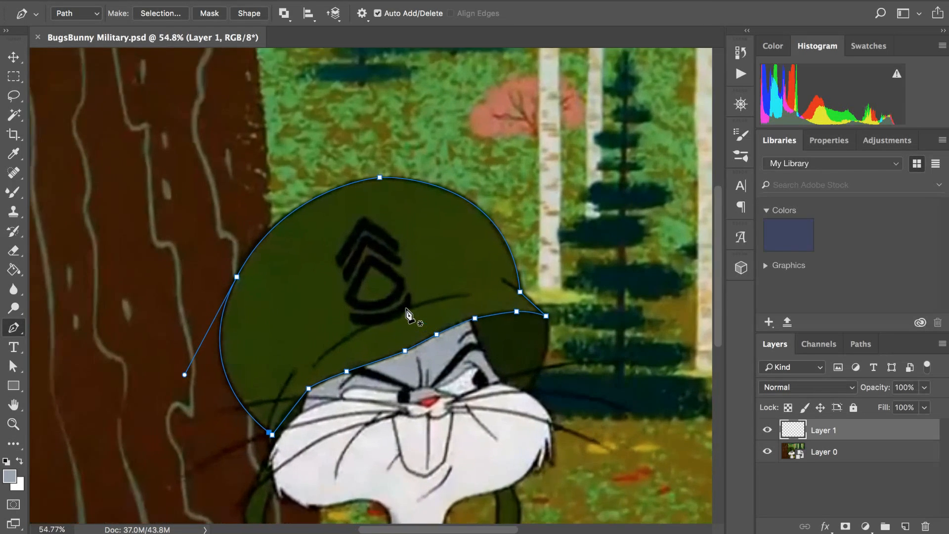
# - Convert the closed helmet path into a filled shape layer
pyautogui.scroll(3, 407, 315)
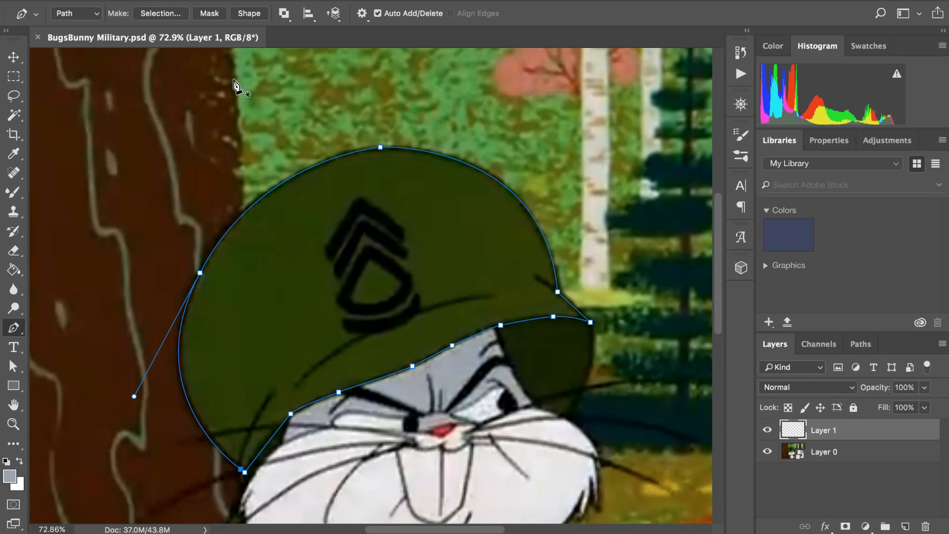
pyautogui.click(251, 16)
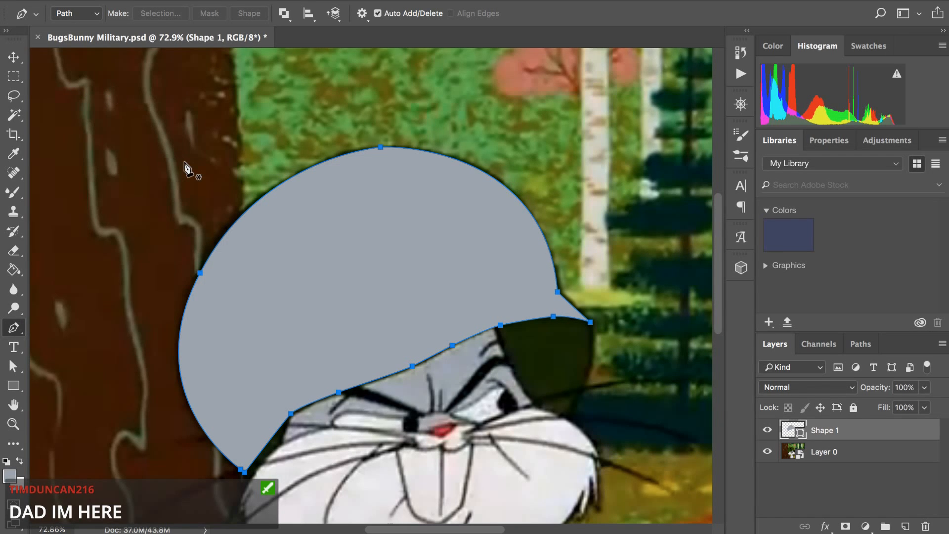
pyautogui.scroll(-3, 185, 168)
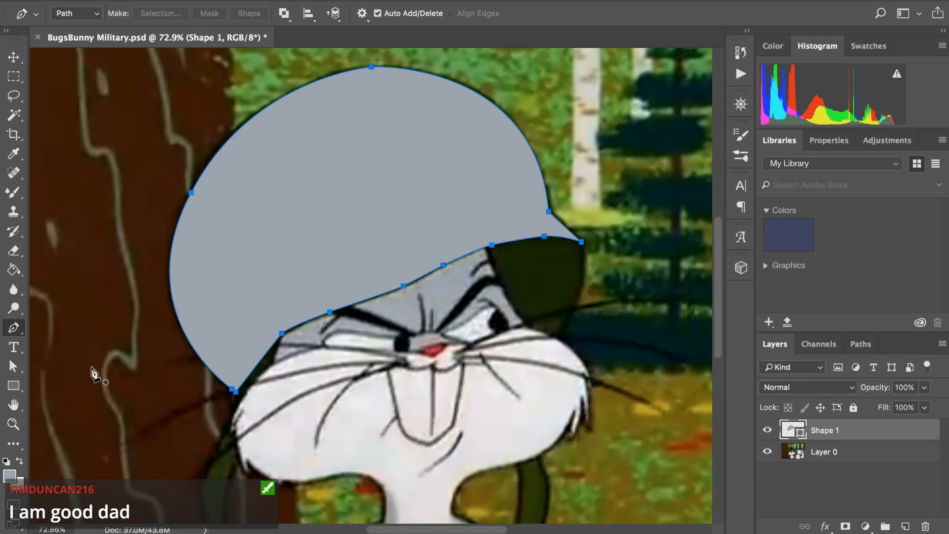
# - Hide the helmet shape, sample the original helmet's dark green as the foreground colour, and copy its hex code 304006
pyautogui.click(767, 430)
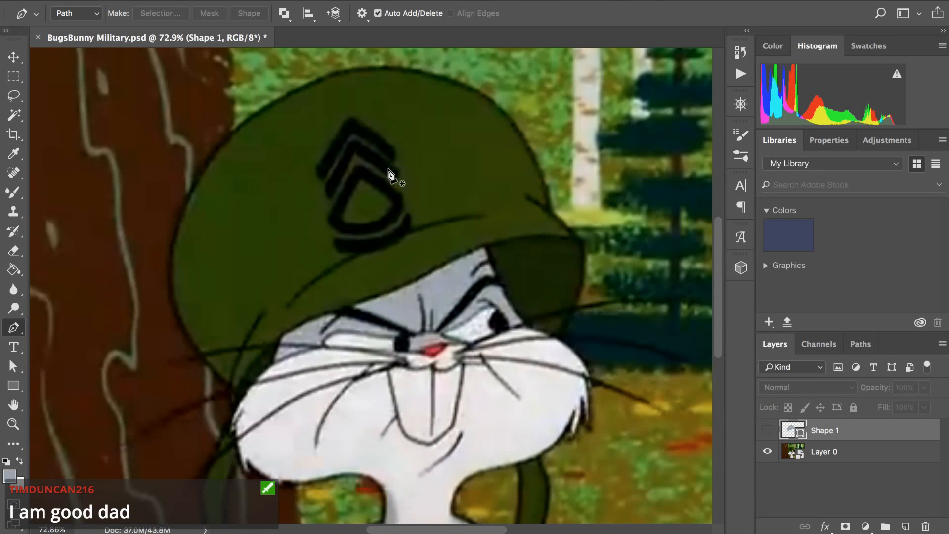
pyautogui.click(13, 57)
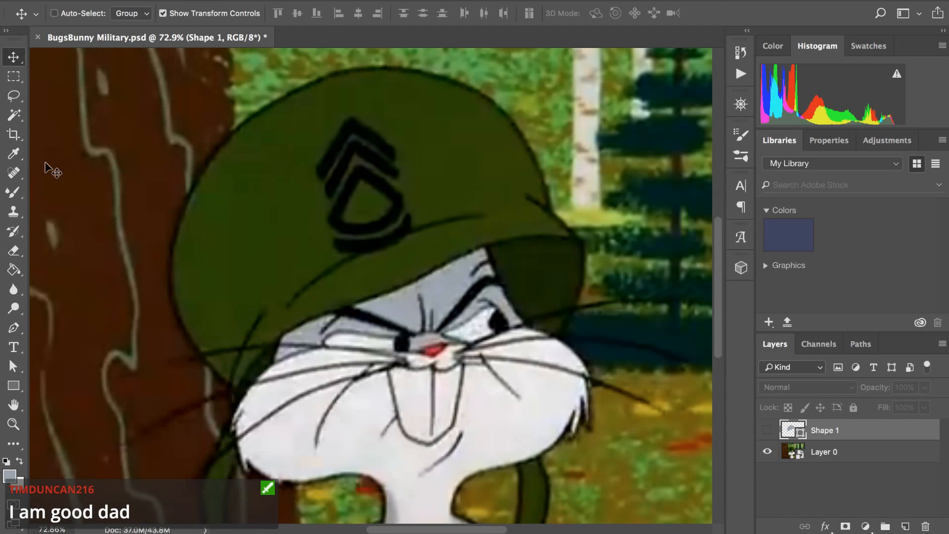
pyautogui.press('b')
pyautogui.keyDown('alt'); pyautogui.click(456, 165); pyautogui.keyUp('alt')
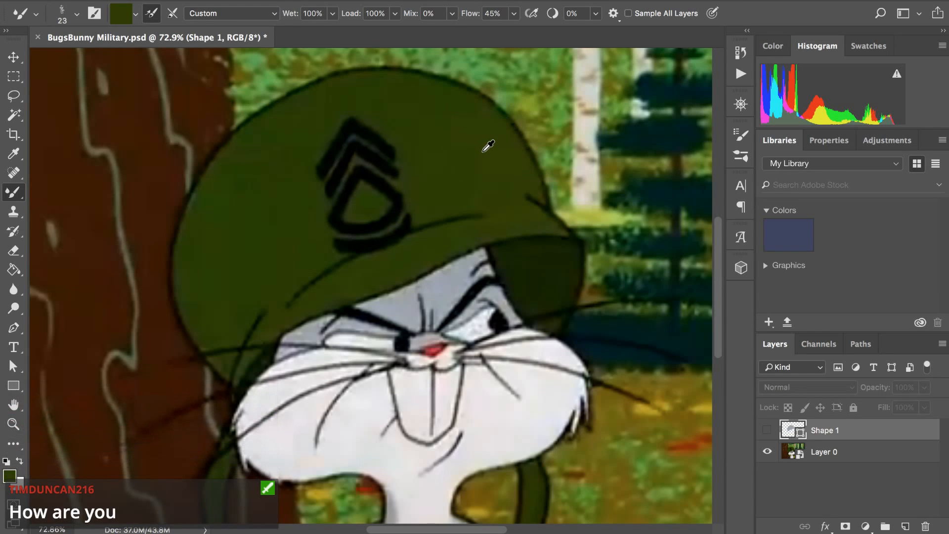
pyautogui.click(10, 475)
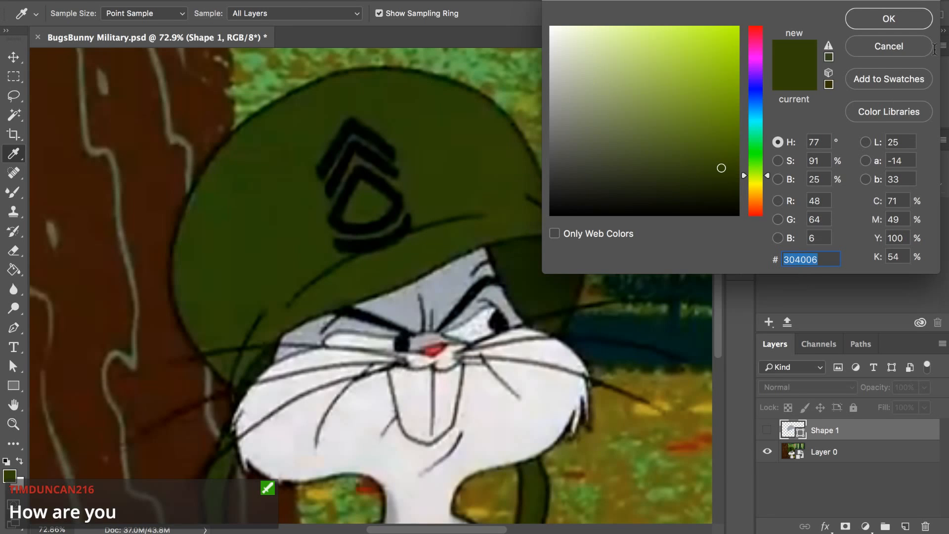
pyautogui.click(929, 47)
# - Show the helmet shape again and set its fill colour to 304006
pyautogui.click(765, 428)
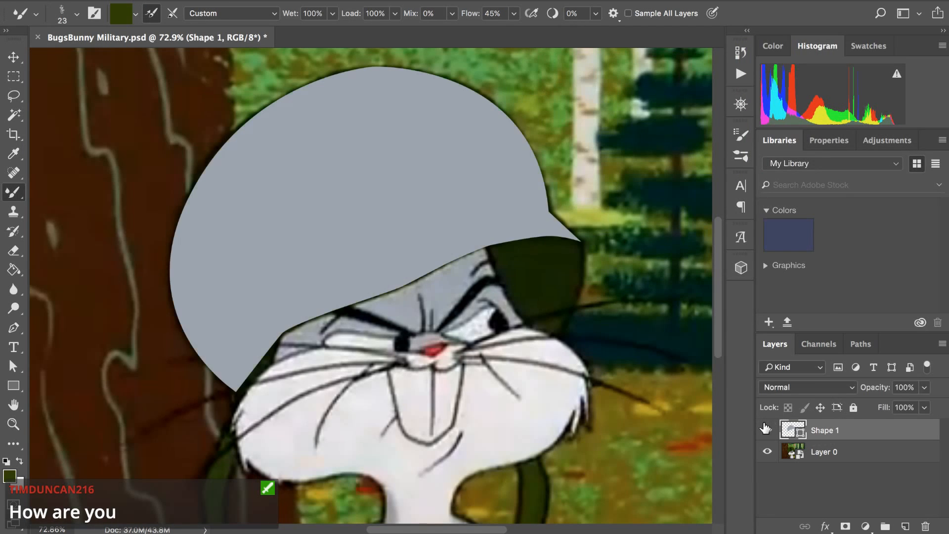
pyautogui.doubleClick(797, 436)
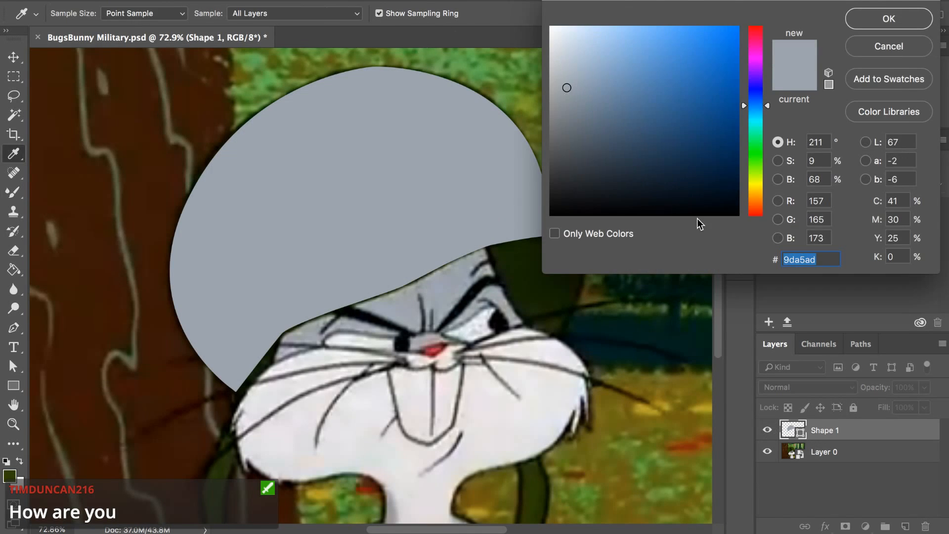
pyautogui.write('304006')
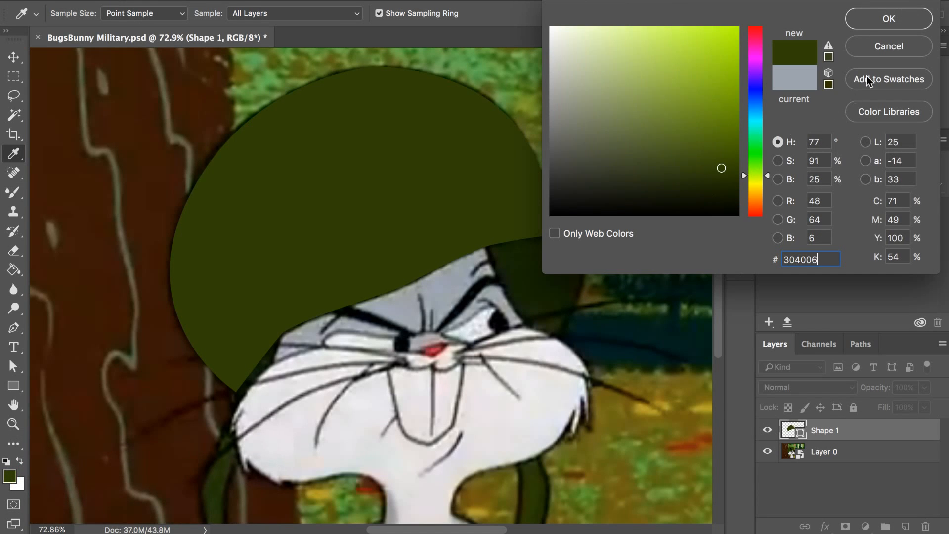
pyautogui.click(894, 22)
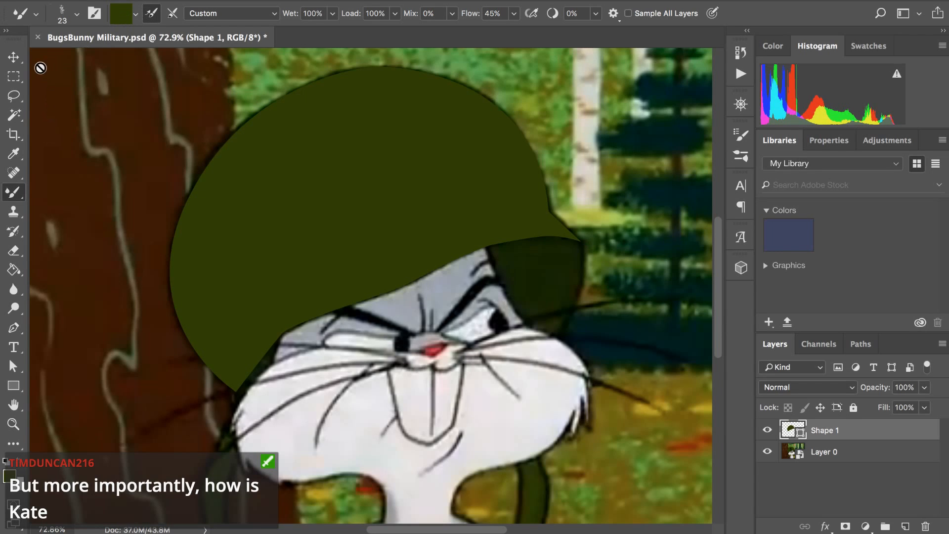
# - Give the helmet shape a solid black stroke 20.96 px wide
pyautogui.rightClick(13, 192)
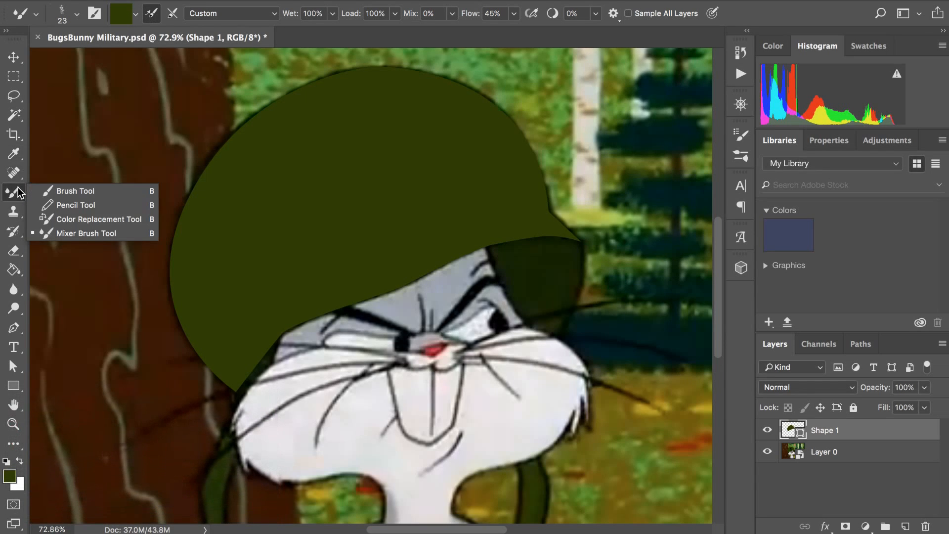
pyautogui.click(51, 189)
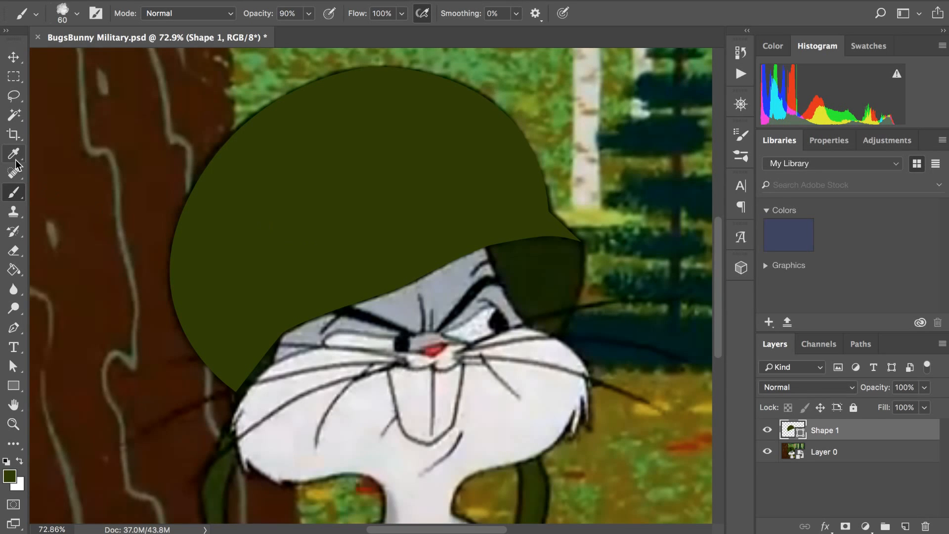
pyautogui.click(17, 362)
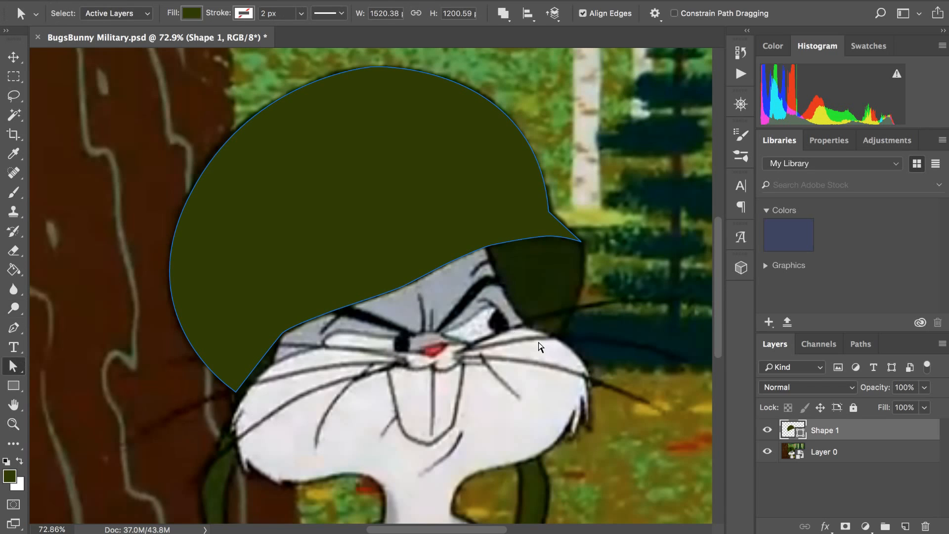
pyautogui.click(244, 13)
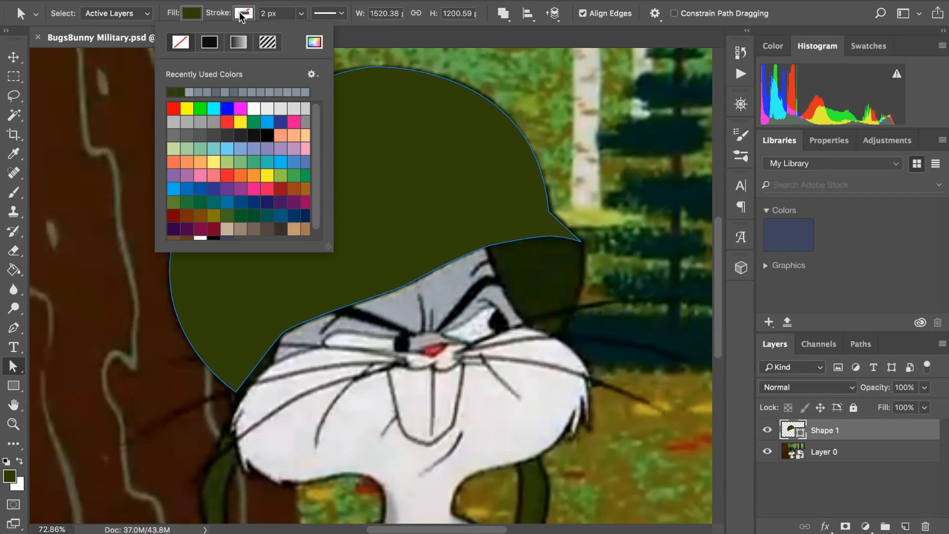
pyautogui.click(211, 43)
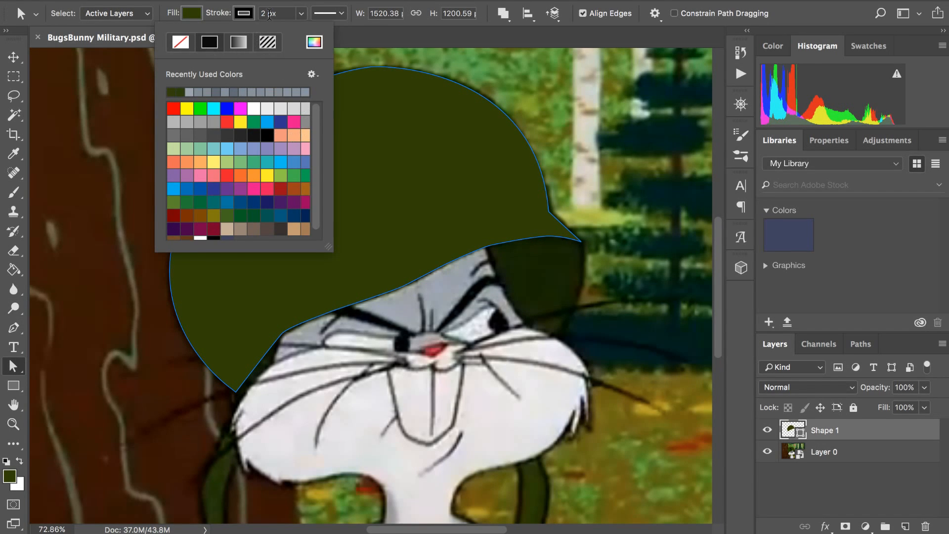
pyautogui.click(301, 14)
pyautogui.click(312, 32)
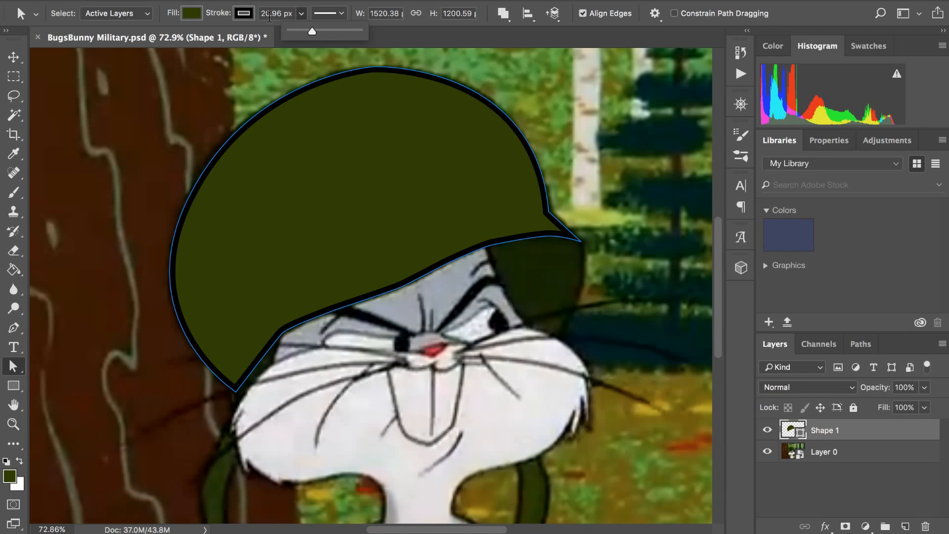
# - Try the outside alignment for the helmet shape's stroke, and set the stroke alignment to centre
pyautogui.click(244, 13)
pyautogui.click(243, 14)
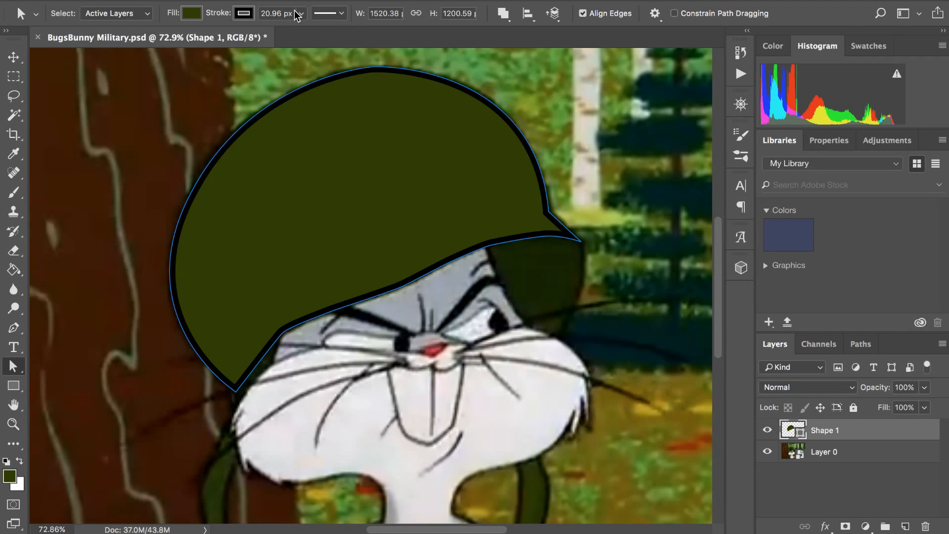
pyautogui.click(330, 13)
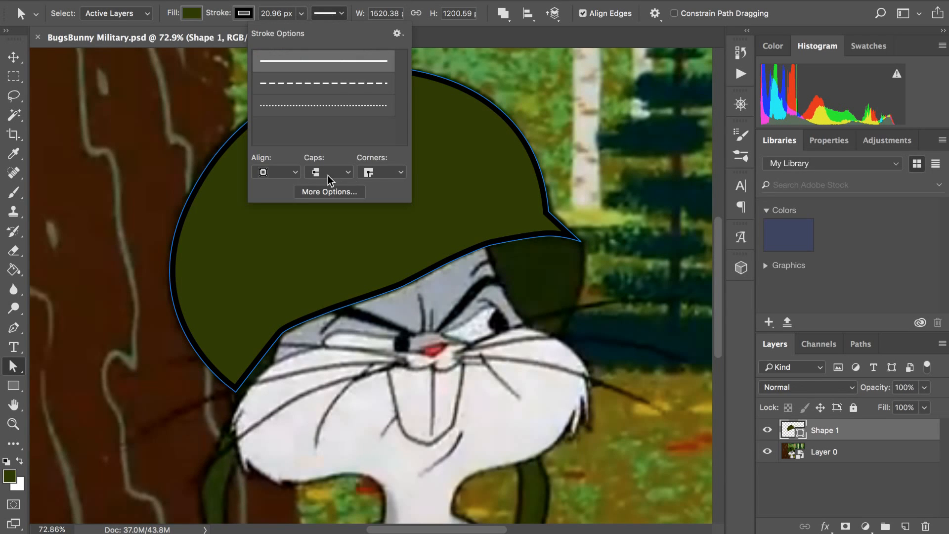
pyautogui.click(276, 172)
pyautogui.click(287, 198)
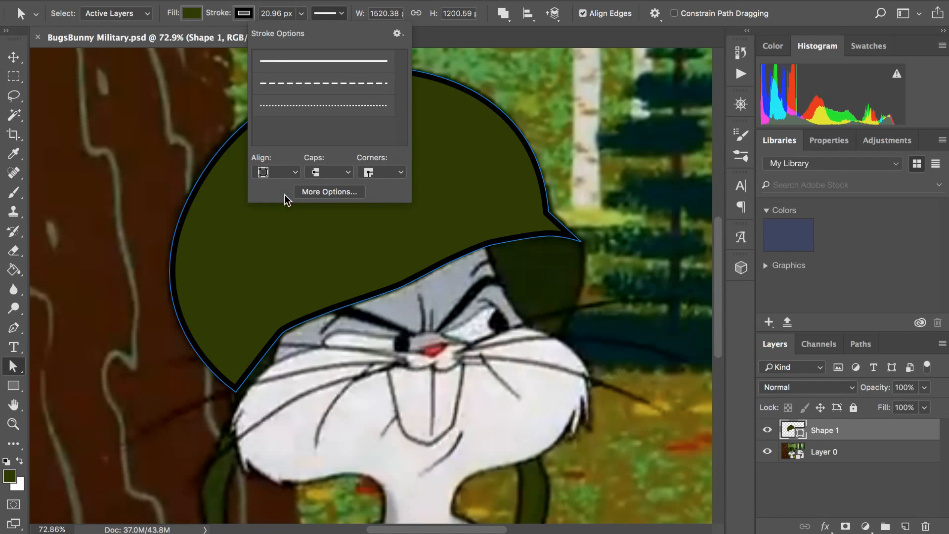
pyautogui.click(297, 174)
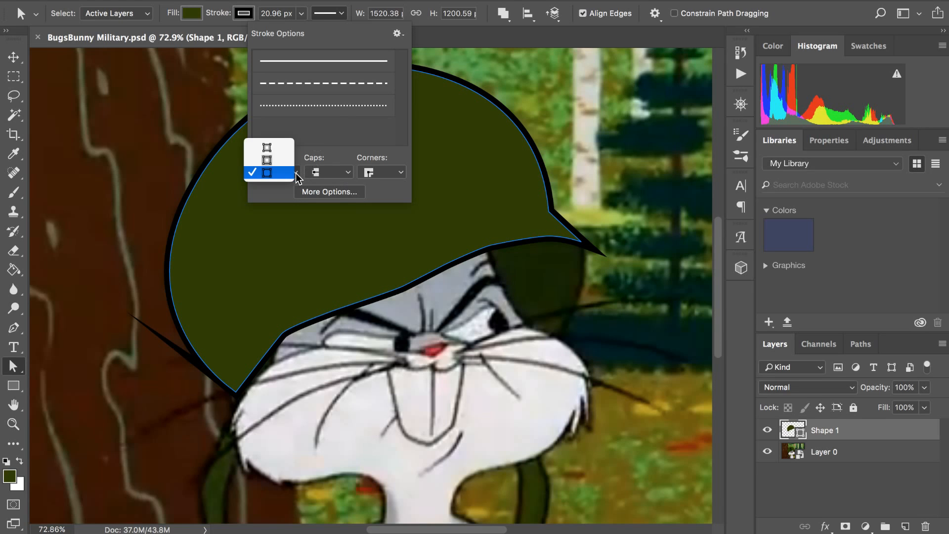
pyautogui.click(280, 161)
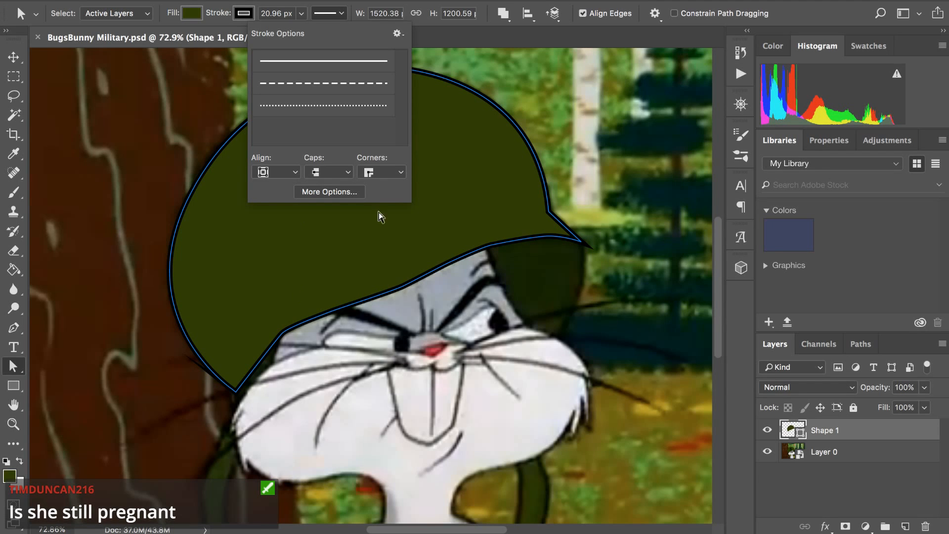
# - Hide Layer 0 and deselect the helmet's path to inspect its stroke on a transparent background
pyautogui.click(300, 16)
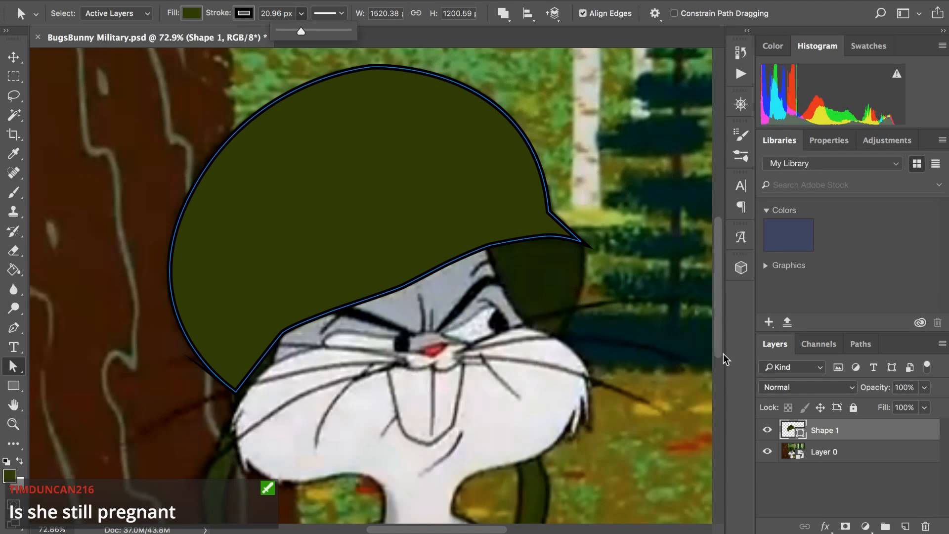
pyautogui.click(768, 451)
pyautogui.scroll(3, 623, 412)
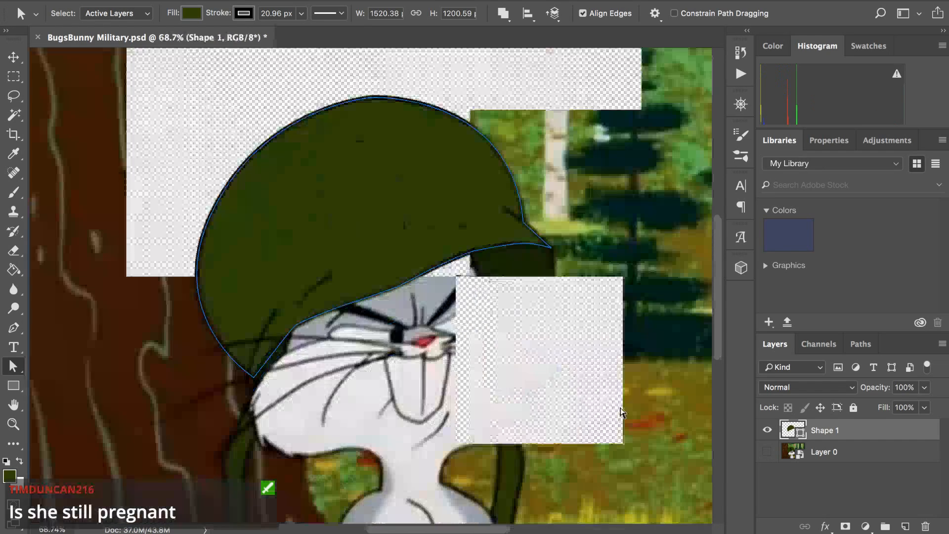
pyautogui.scroll(1, 623, 412)
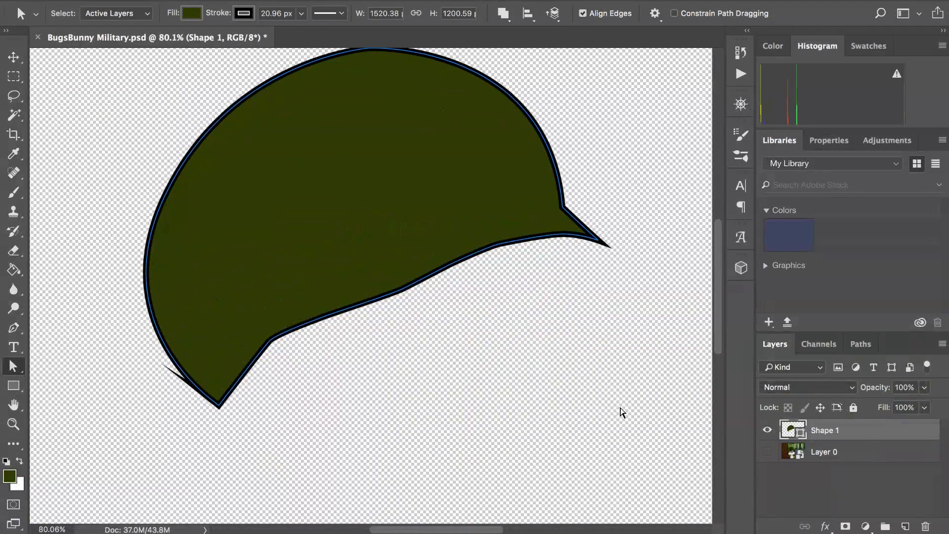
pyautogui.click(621, 409)
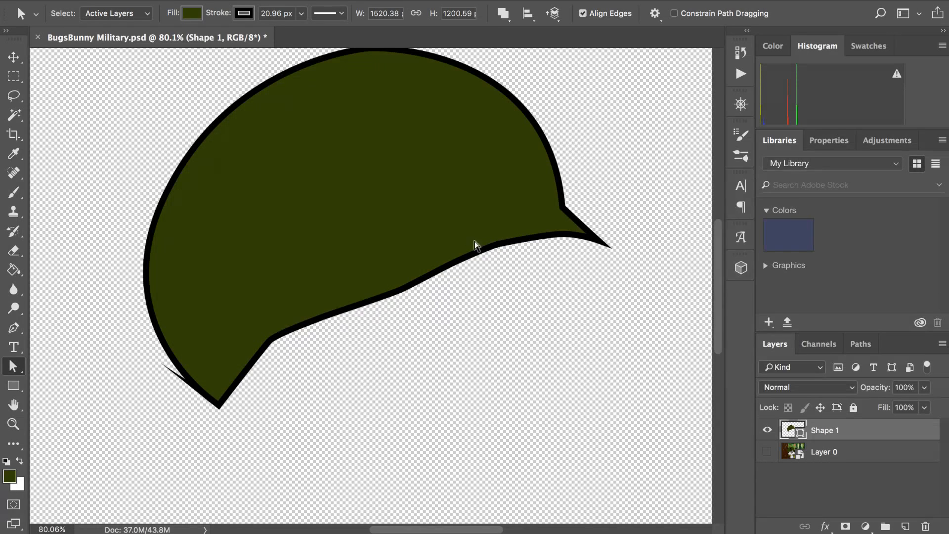
# - Try the other cap styles in the helmet shape's stroke options
pyautogui.click(329, 13)
pyautogui.click(291, 172)
pyautogui.click(291, 172)
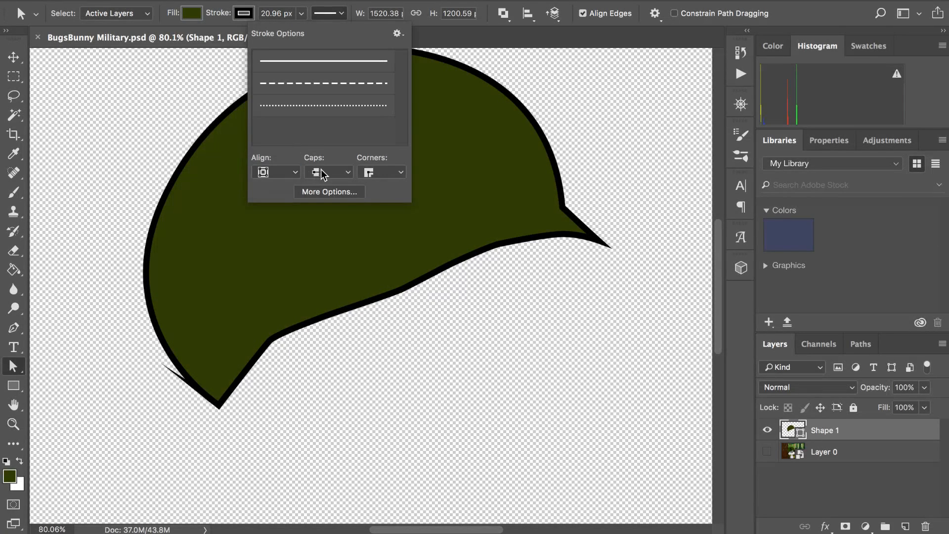
pyautogui.click(321, 169)
pyautogui.click(330, 183)
pyautogui.click(328, 174)
pyautogui.click(328, 182)
pyautogui.click(333, 171)
pyautogui.click(326, 158)
# - Set the corners of the helmet shape's stroke to round
pyautogui.click(372, 171)
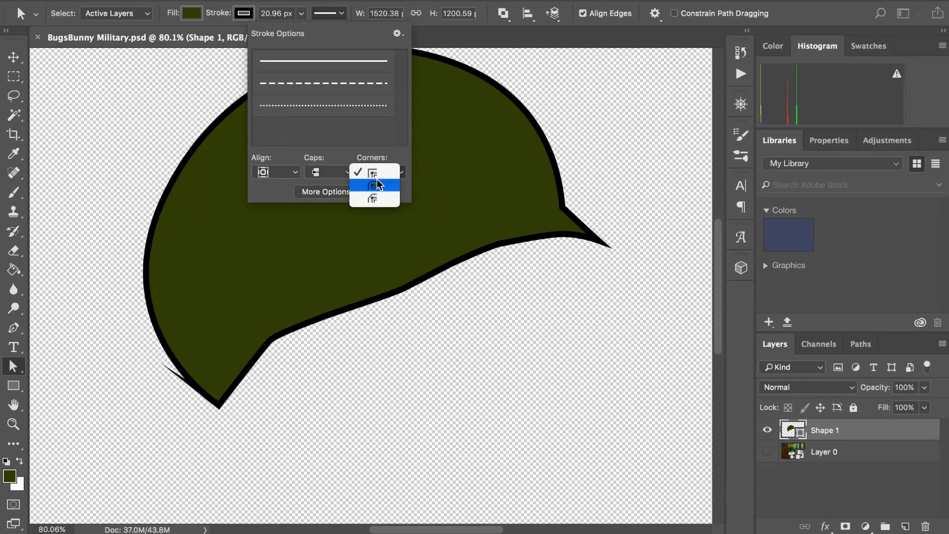
pyautogui.click(378, 184)
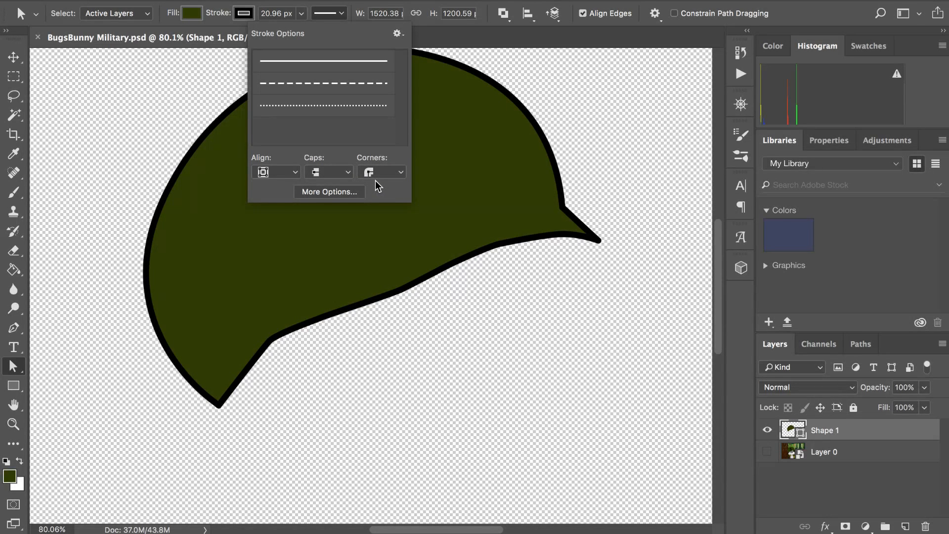
pyautogui.click(380, 181)
pyautogui.click(378, 173)
pyautogui.click(370, 162)
# - Close the helmet's stroke options and make Layer 0 visible again beneath the shape
pyautogui.scroll(-3, 274, 280)
pyautogui.scroll(-1, 274, 280)
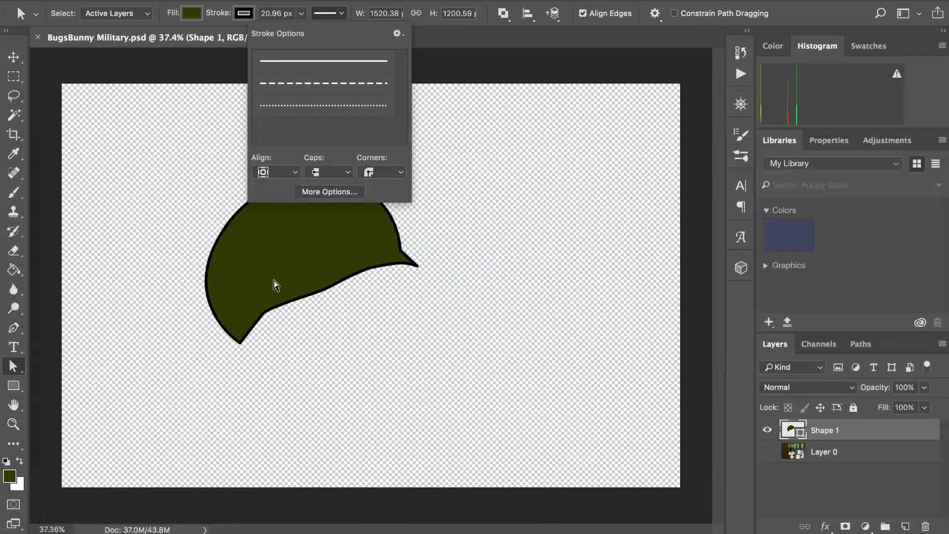
pyautogui.scroll(2, 274, 281)
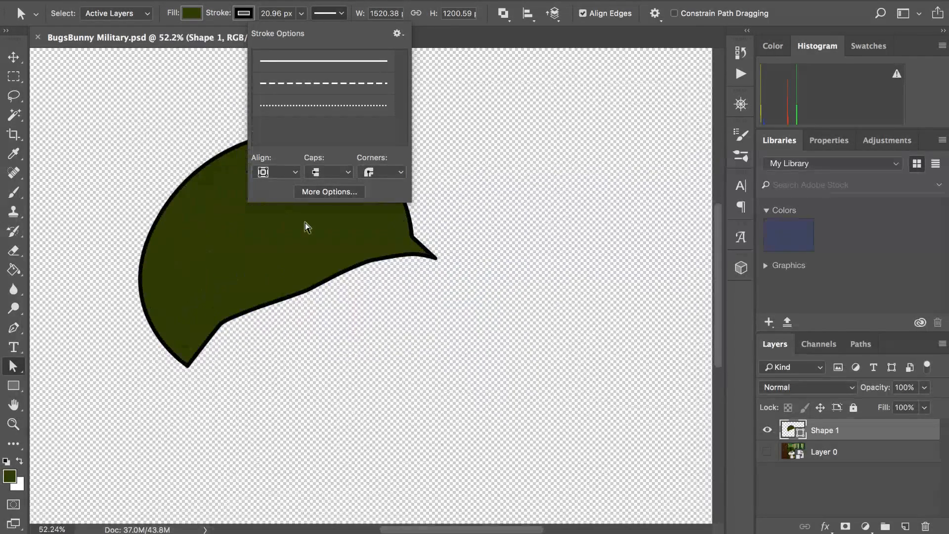
pyautogui.click(348, 16)
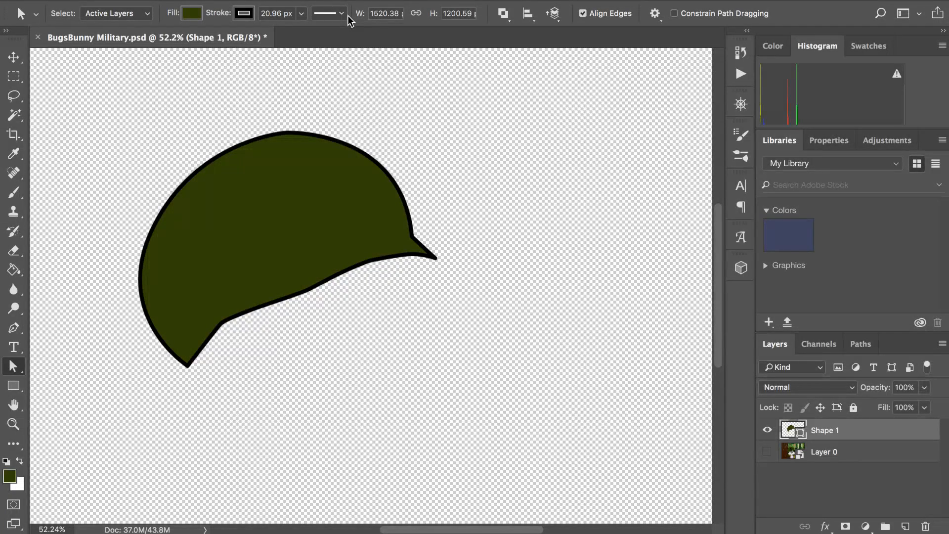
pyautogui.scroll(2, 337, 219)
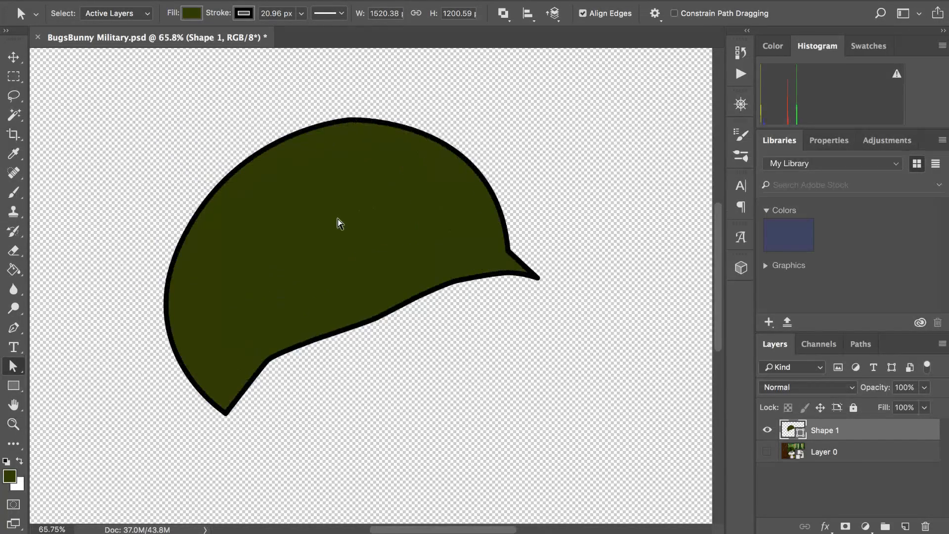
pyautogui.click(768, 451)
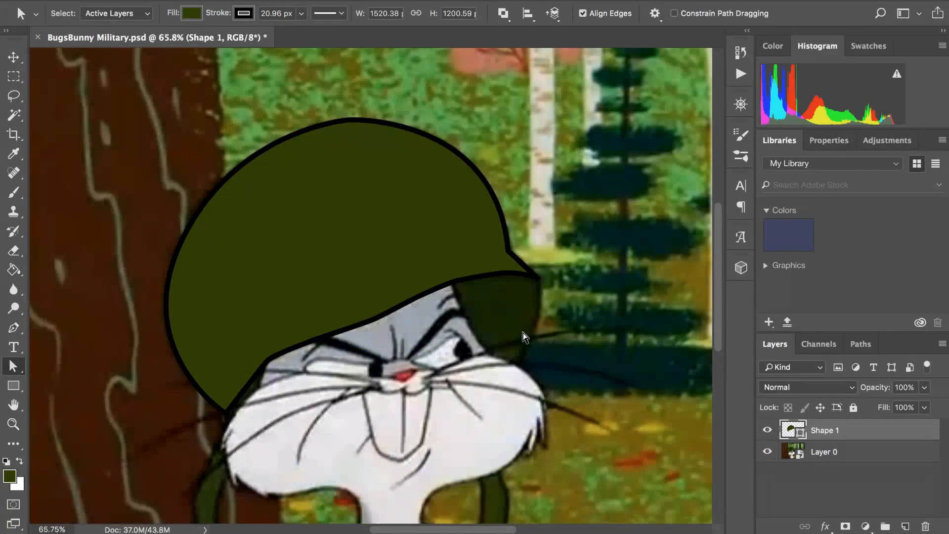
# - Examine the reference's face, chin strap and inner helmet brim, comparing their line thickness with the helmet's stroke
pyautogui.scroll(-2, 541, 333)
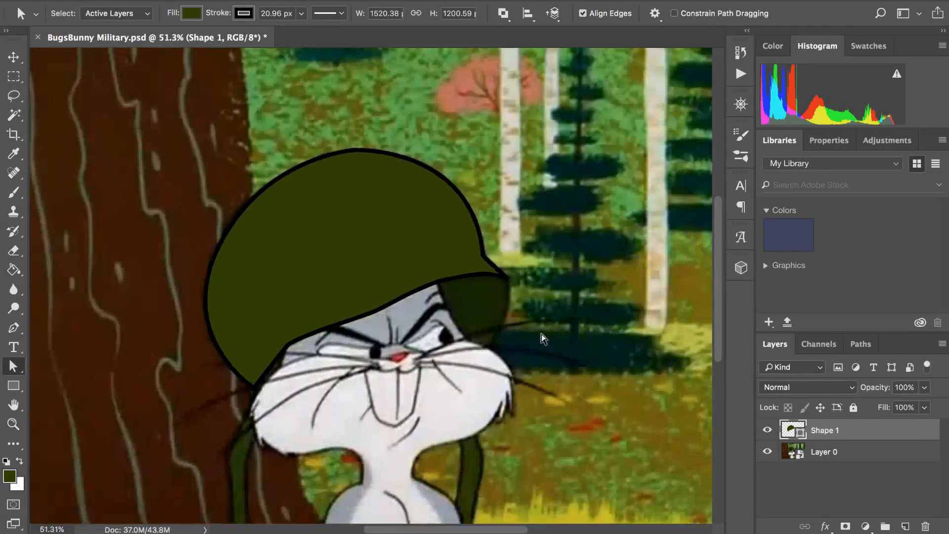
pyautogui.scroll(4, 541, 334)
pyautogui.scroll(-3, 542, 330)
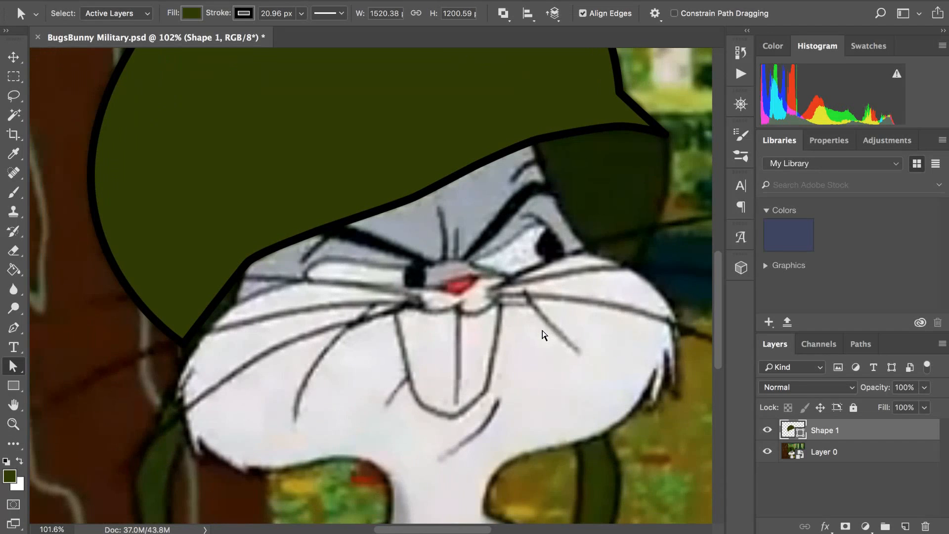
pyautogui.scroll(-8, 542, 330)
pyautogui.hscroll(3, 542, 330)
pyautogui.hscroll(-5, 542, 330)
pyautogui.scroll(6, 541, 330)
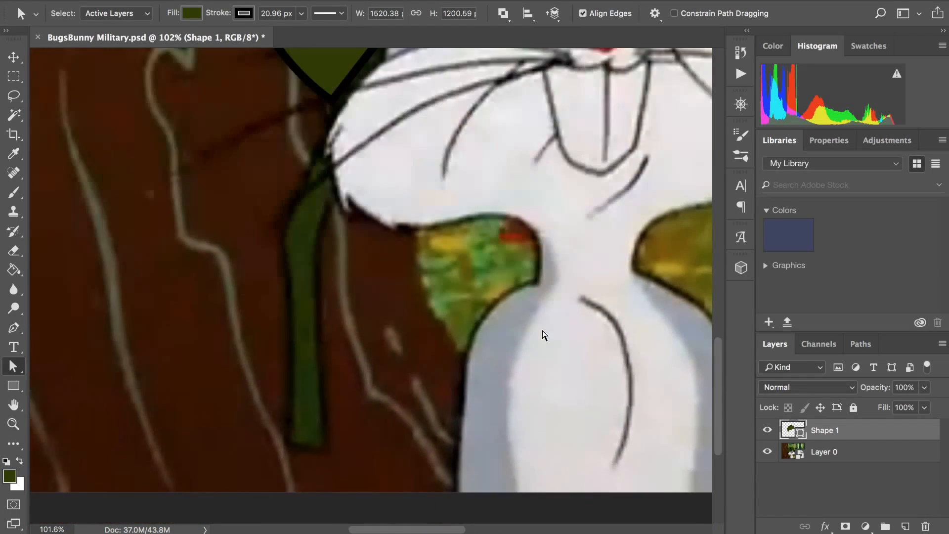
pyautogui.hscroll(5, 541, 335)
pyautogui.scroll(2, 542, 335)
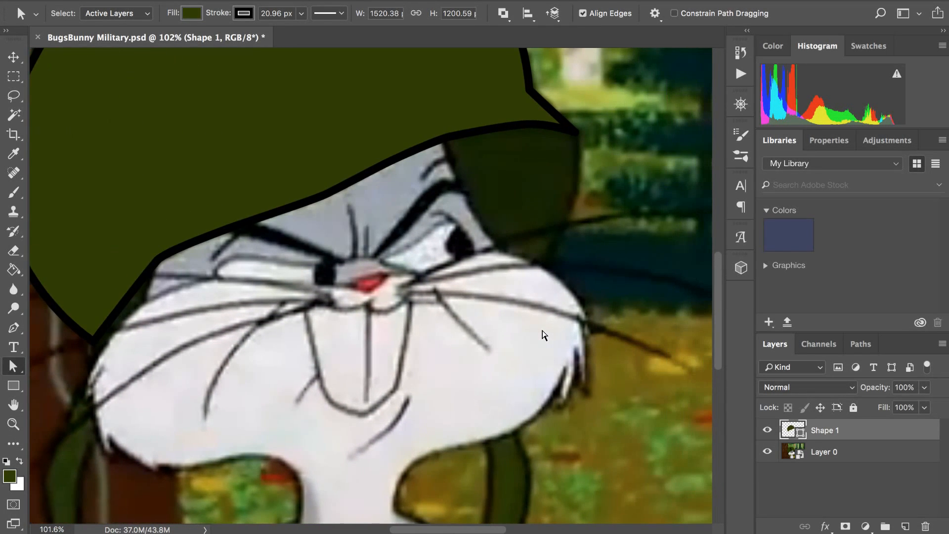
pyautogui.hscroll(6, 542, 331)
pyautogui.scroll(3, 541, 330)
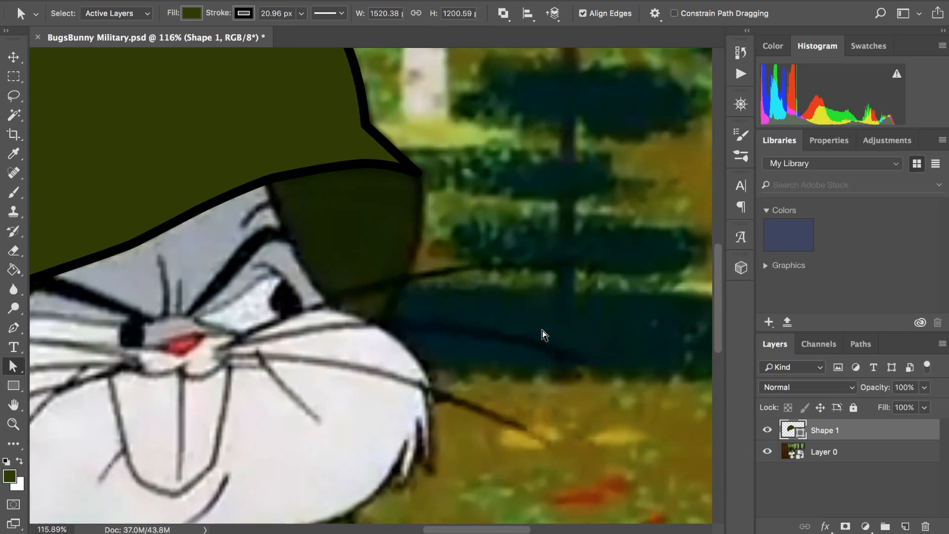
pyautogui.scroll(1, 542, 331)
pyautogui.scroll(5, 542, 330)
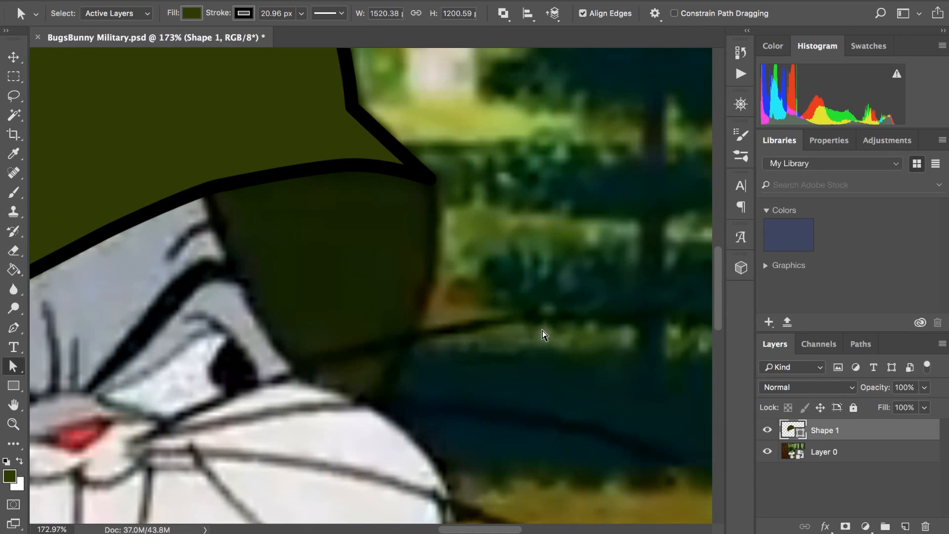
# - Select the helmet shape, try a stroke width of 18 px, and deselect its path to check the outline
pyautogui.click(373, 239)
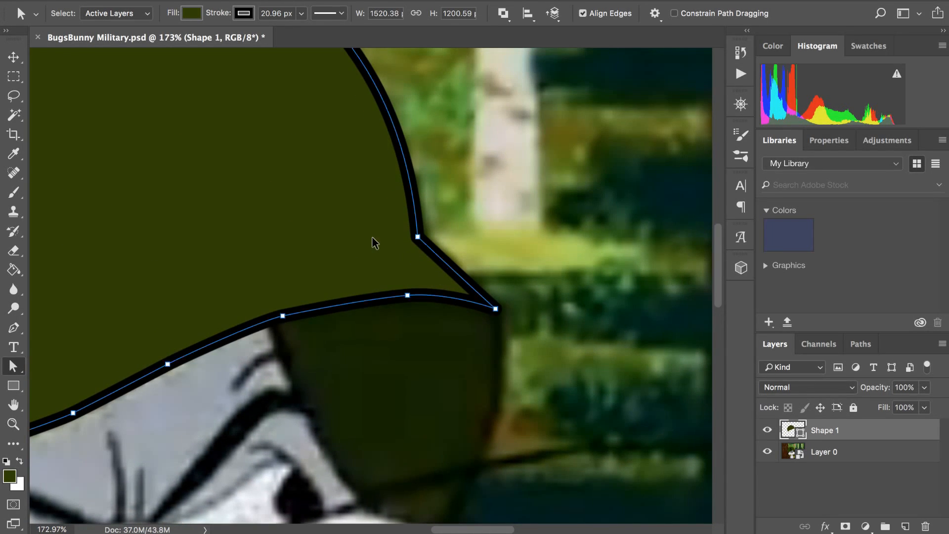
pyautogui.click(260, 10)
pyautogui.write('18')
pyautogui.press('Return')
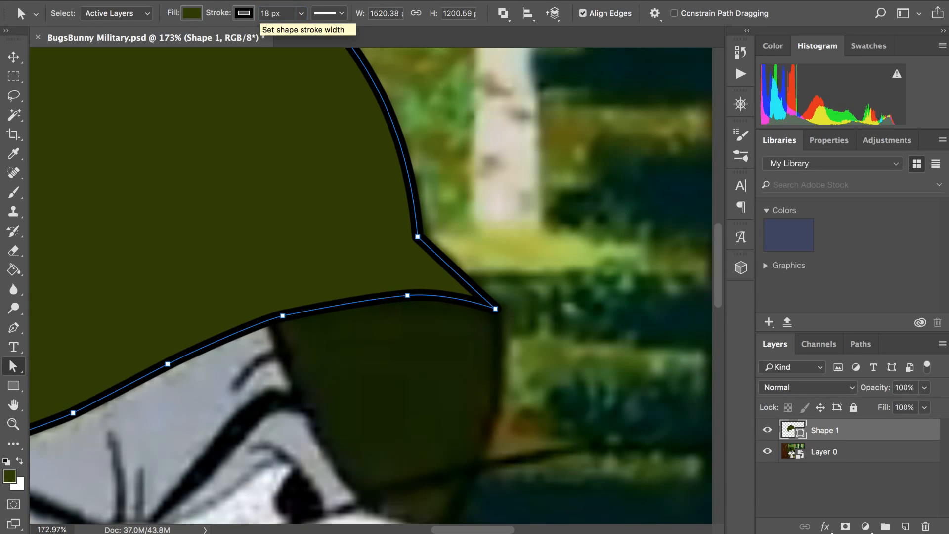
pyautogui.click(439, 188)
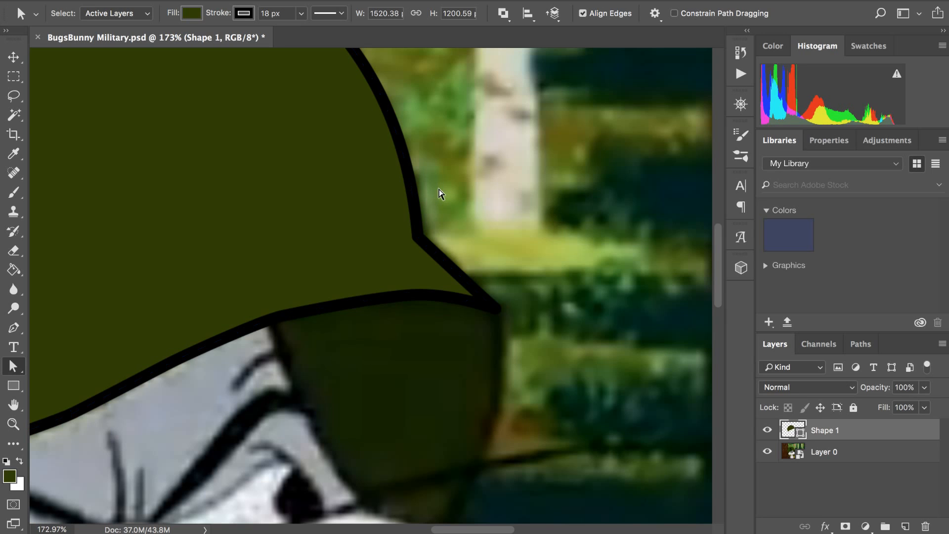
# - Set the helmet shape's stroke width to 15 px and check the outline without its path selected
pyautogui.click(438, 188)
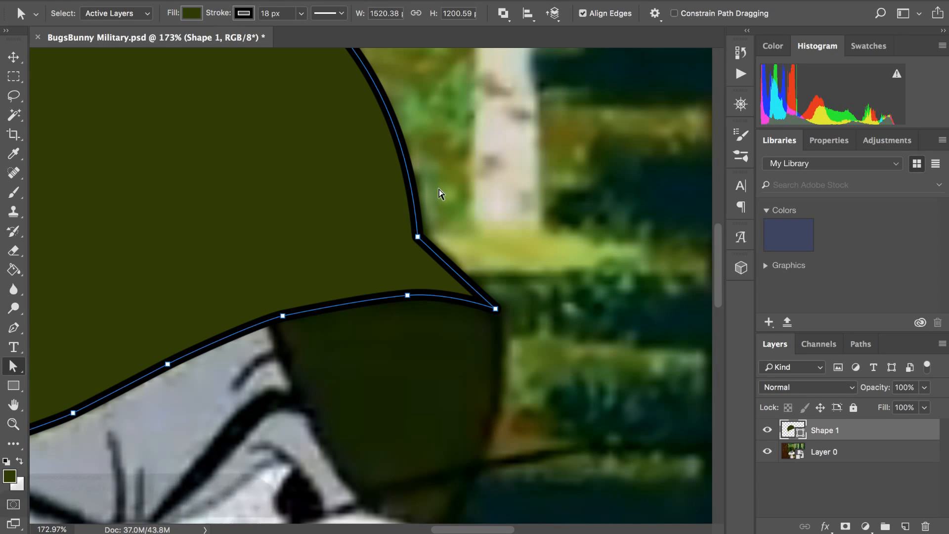
pyautogui.click(264, 14)
pyautogui.write('15')
pyautogui.press('Return')
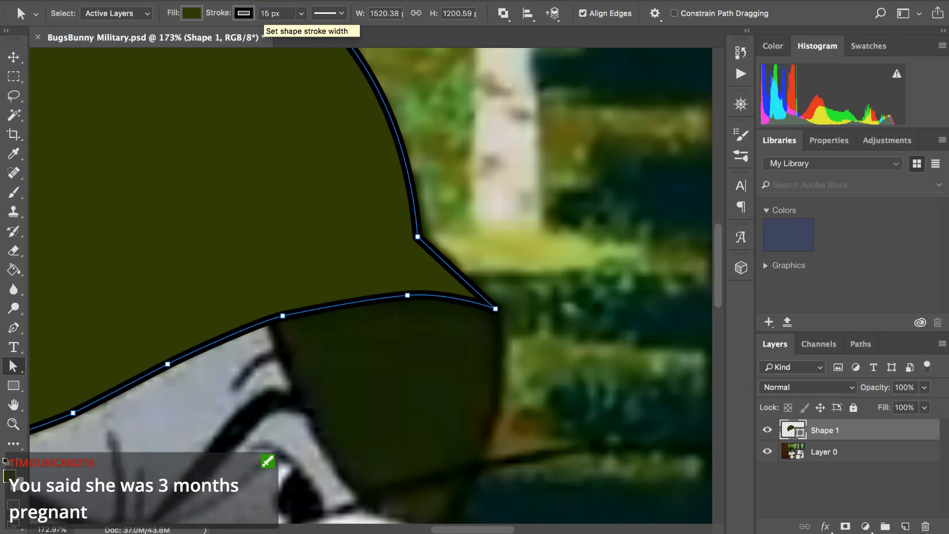
pyautogui.press('Escape')
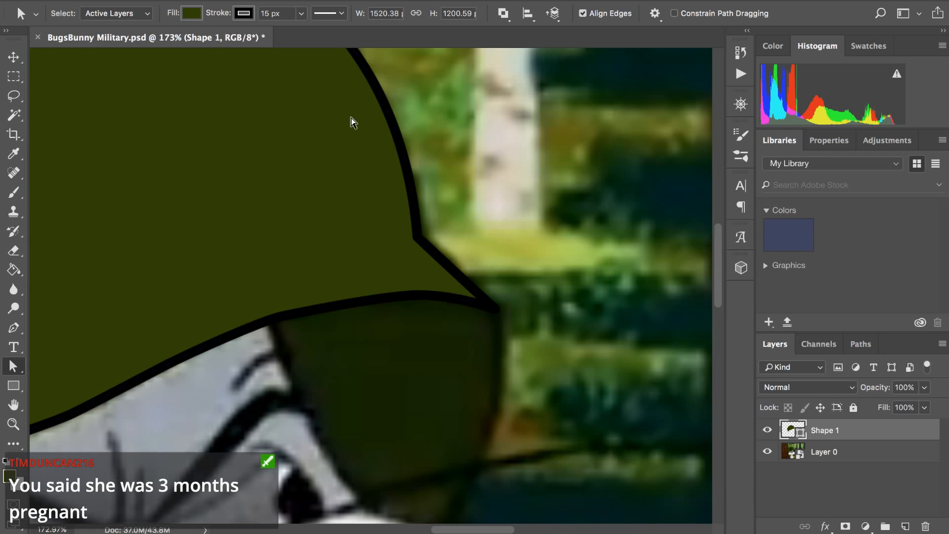
pyautogui.click(351, 117)
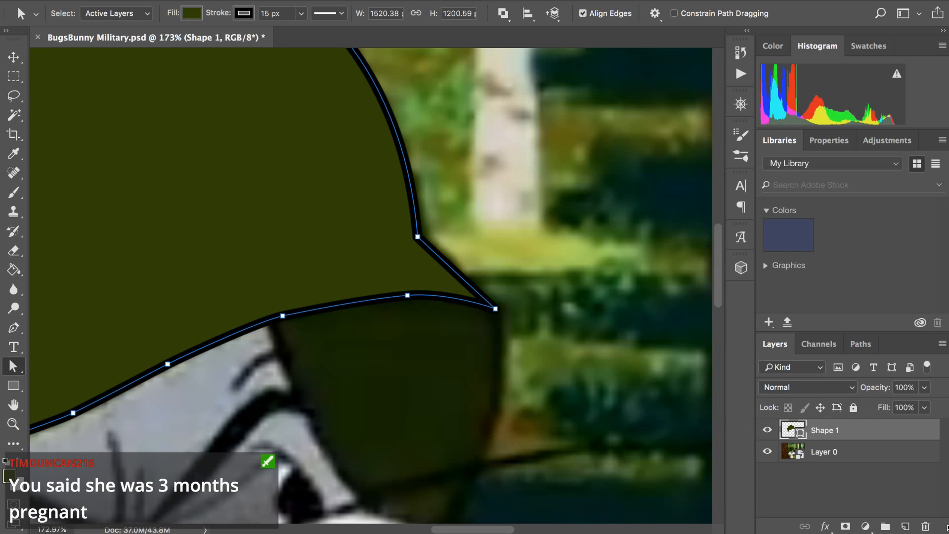
# - Add a new layer above Shape 1, hide Layer 0, and start a Pen path at the tip of the helmet's brim
pyautogui.click(907, 526)
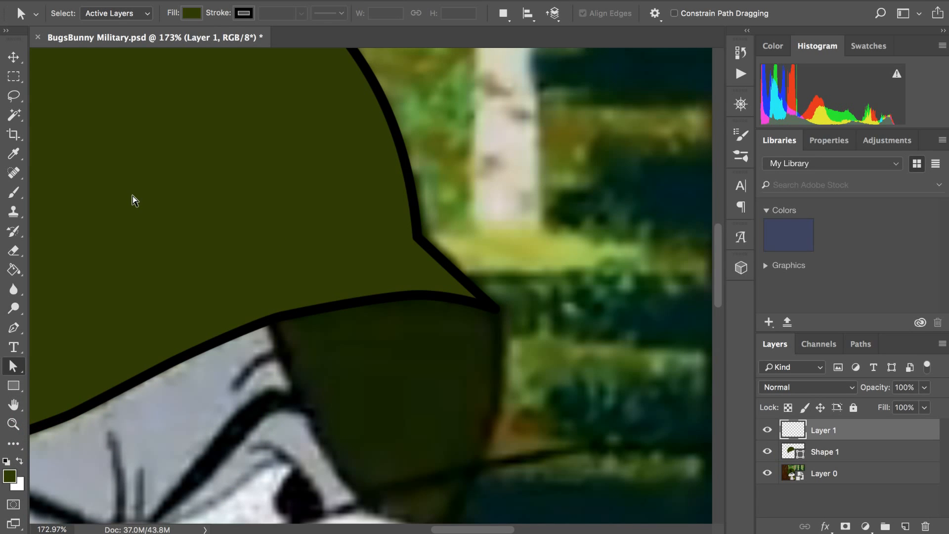
pyautogui.press('p')
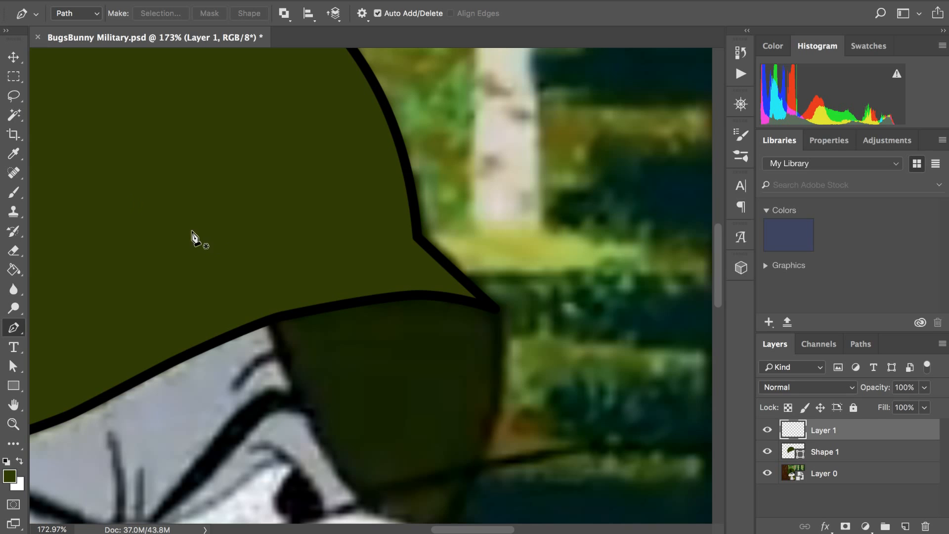
pyautogui.click(767, 473)
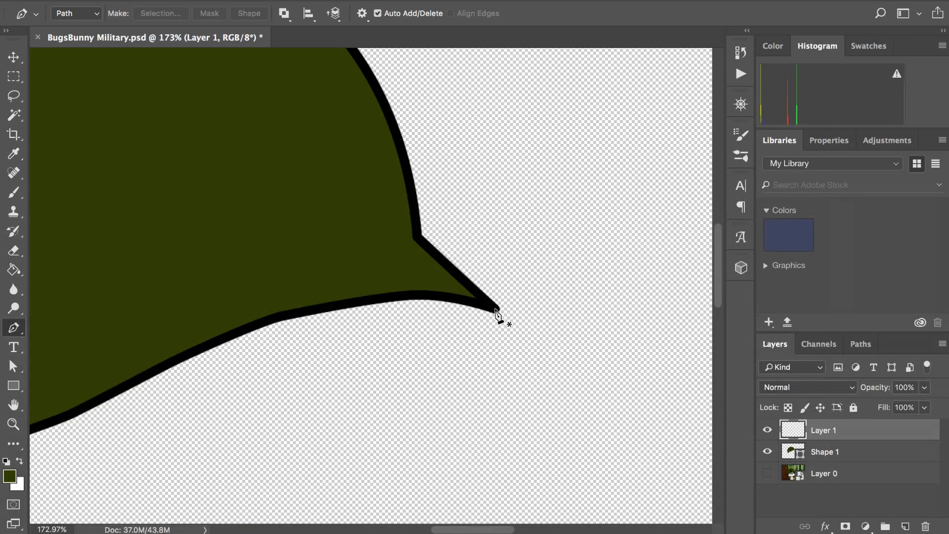
pyautogui.click(494, 308)
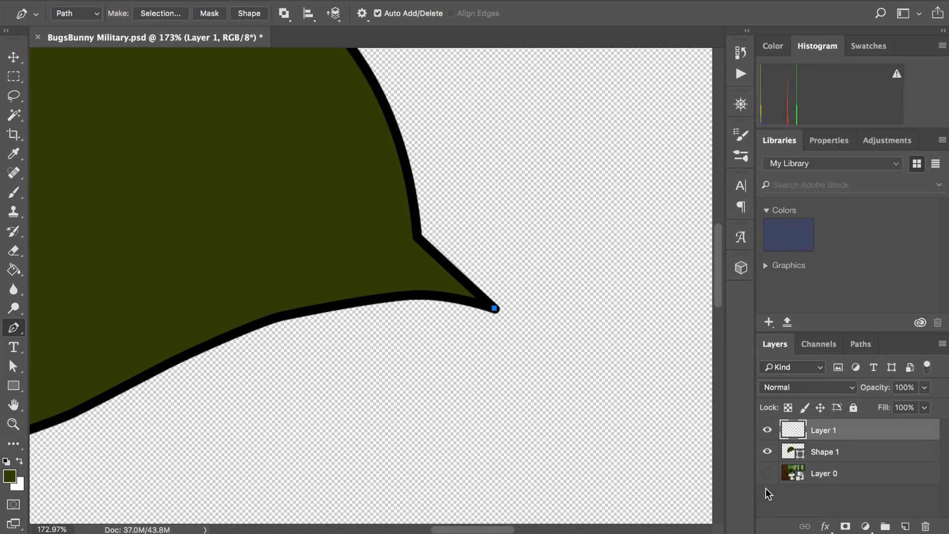
# - Show Layer 0 and draw a curved path segment from the brim tip along the inner helmet's outer edge onto the cheek
pyautogui.click(768, 474)
pyautogui.scroll(-3, 478, 289)
pyautogui.scroll(-5, 479, 289)
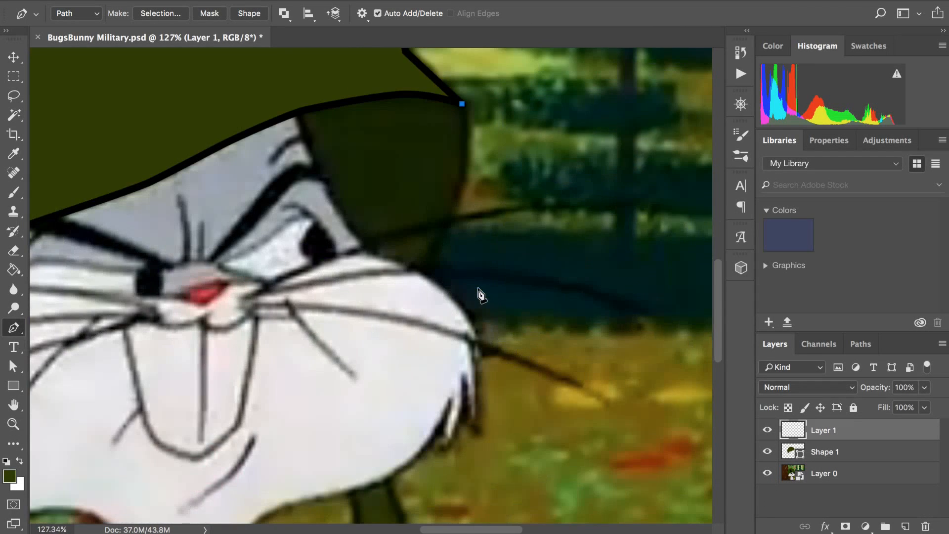
pyautogui.scroll(4, 479, 289)
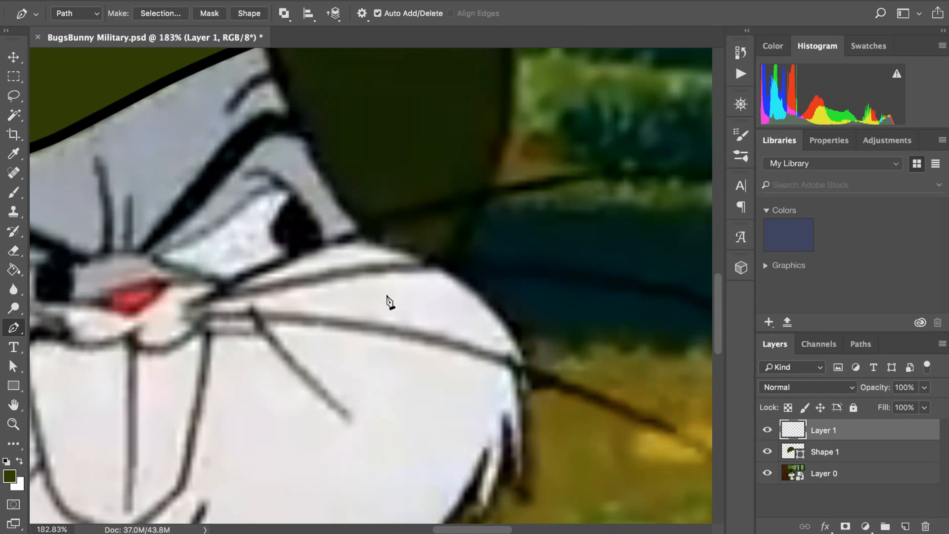
pyautogui.moveTo(368, 300); pyautogui.dragTo(193, 376)
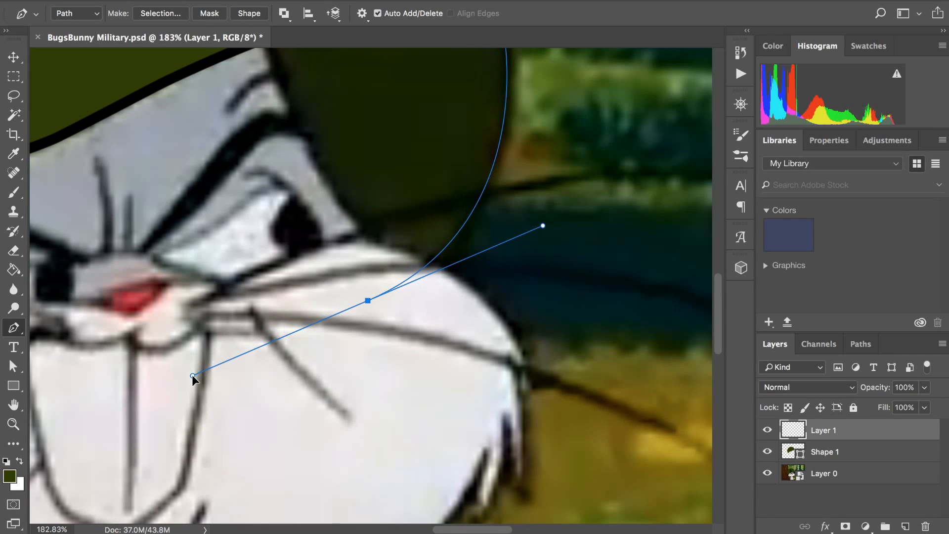
# - Add a curved path segment from the cheek under the face to the helmet's lower rear tip, and nudge the anchor onto the helmet's outline
pyautogui.scroll(-4, 193, 376)
pyautogui.scroll(-2, 193, 380)
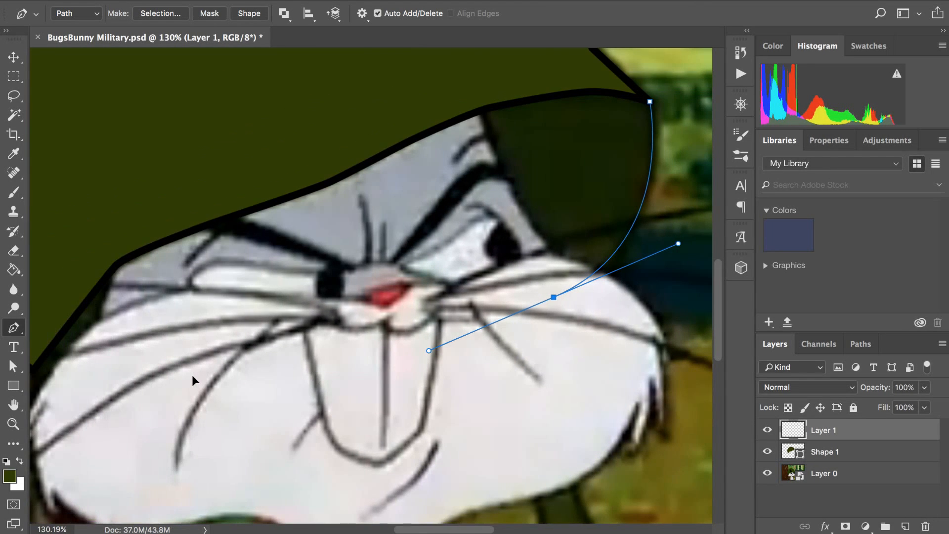
pyautogui.scroll(-3, 193, 380)
pyautogui.scroll(2, 194, 380)
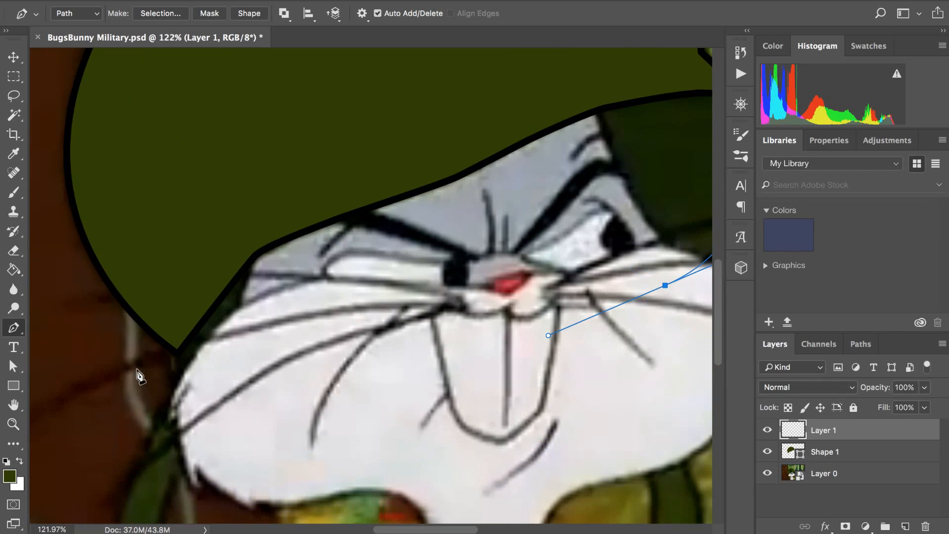
pyautogui.scroll(2, 200, 327)
pyautogui.scroll(-3, 200, 326)
pyautogui.hscroll(1, 200, 327)
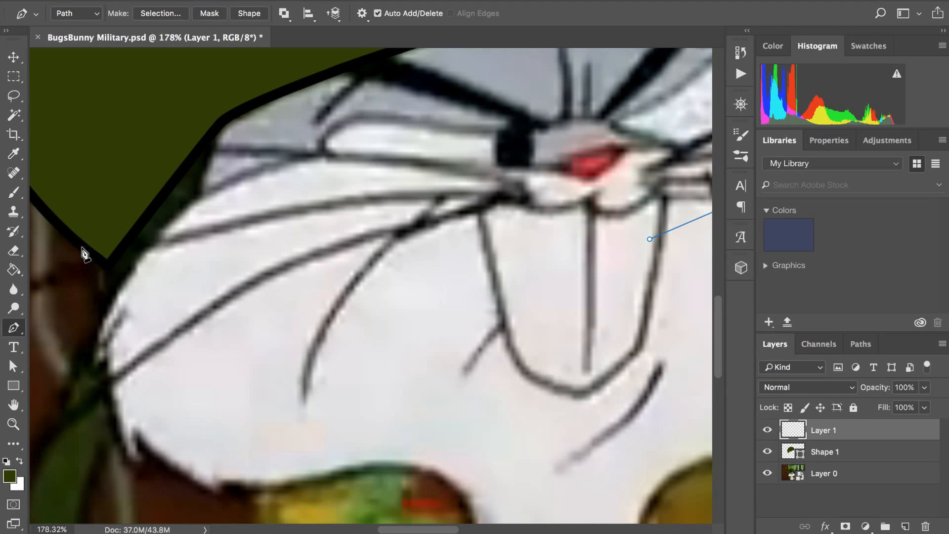
pyautogui.moveTo(84, 240); pyautogui.dragTo(53, 72)
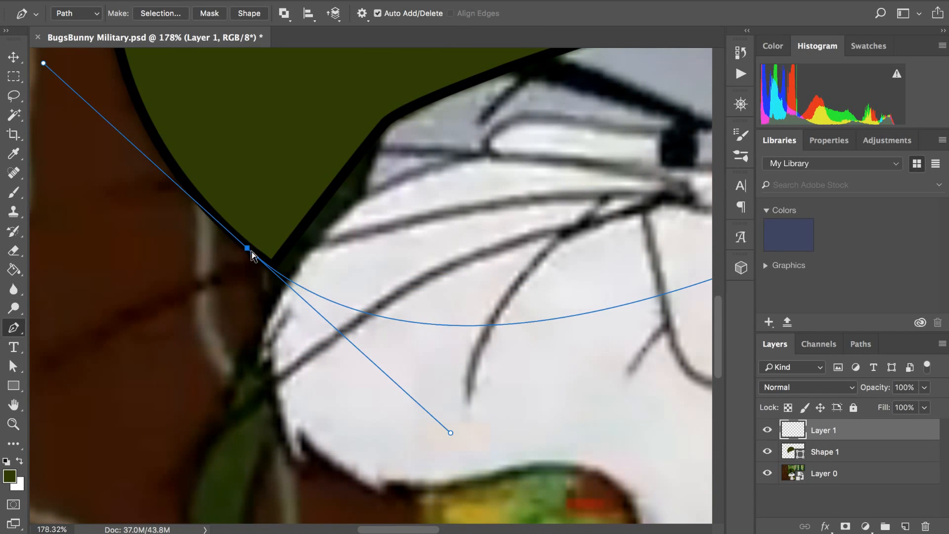
pyautogui.moveTo(247, 249); pyautogui.dragTo(254, 251)
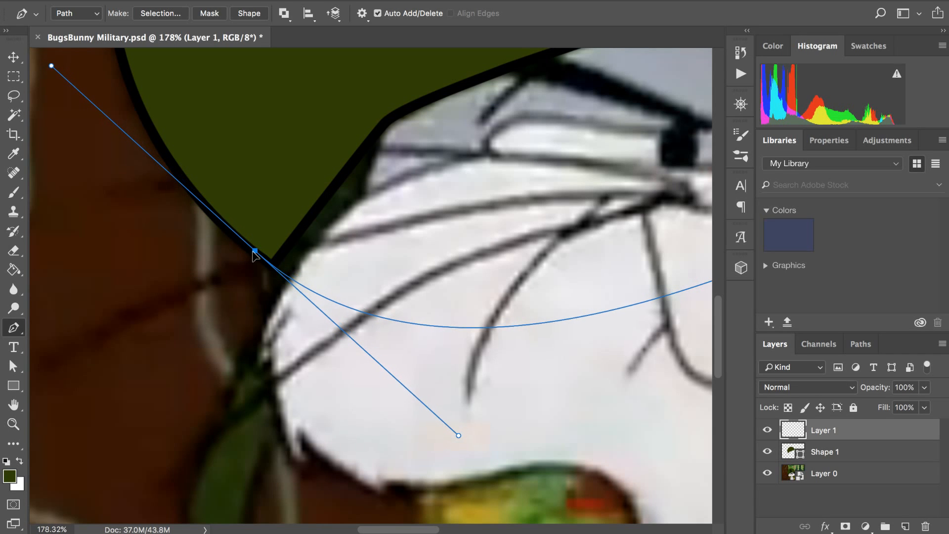
# - Route the path back across the inside of the green helmet and close it at the brim tip
pyautogui.scroll(-3, 255, 254)
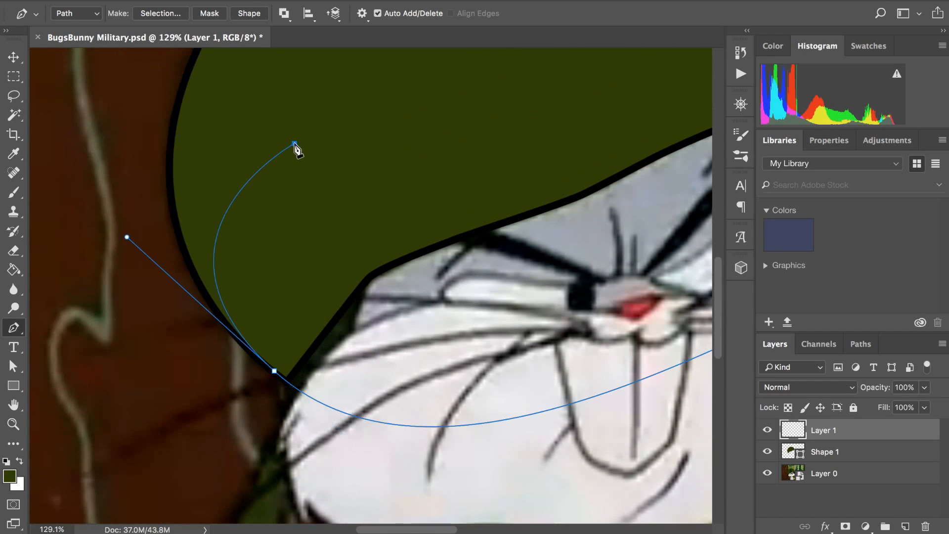
pyautogui.hscroll(5, 296, 148)
pyautogui.click(492, 120)
pyautogui.scroll(5, 491, 120)
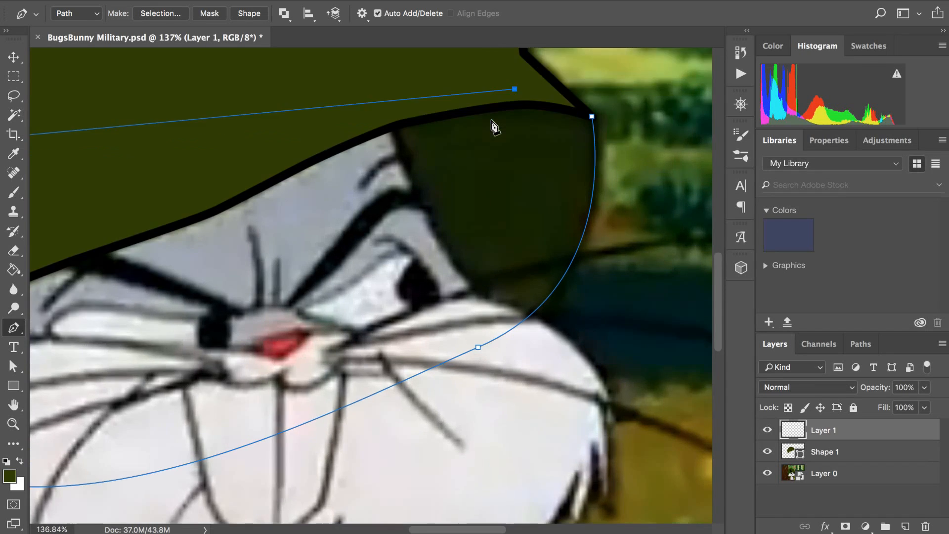
pyautogui.click(546, 120)
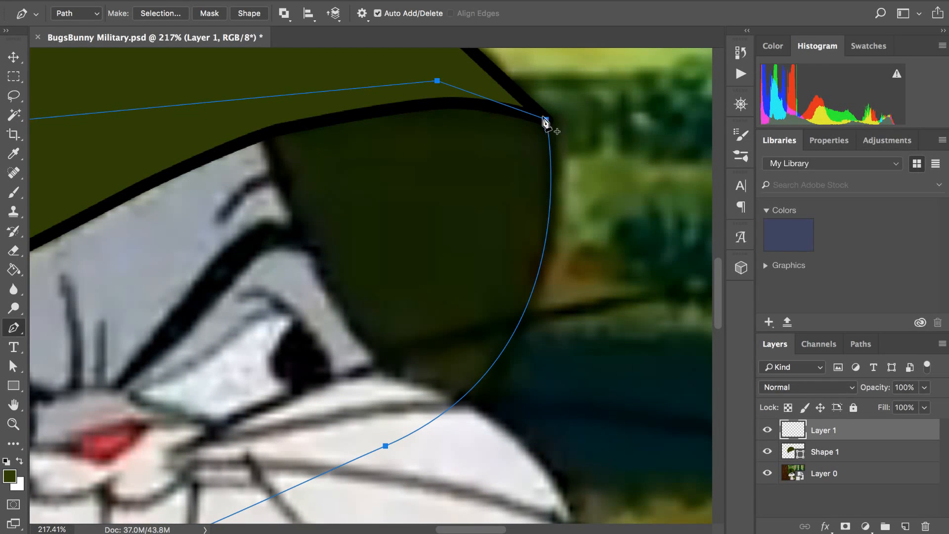
# - Convert the closed inner-helmet path into a shape
pyautogui.scroll(-6, 486, 77)
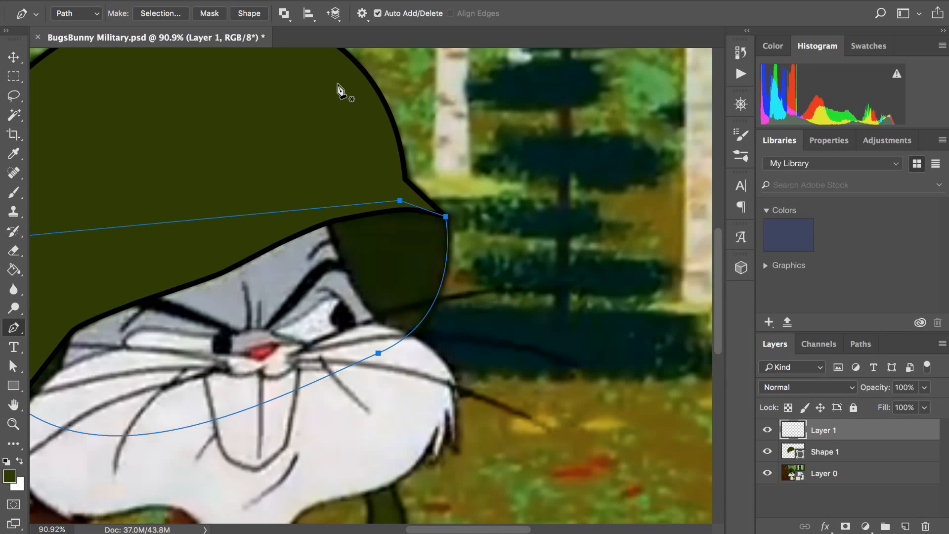
pyautogui.scroll(-2, 339, 89)
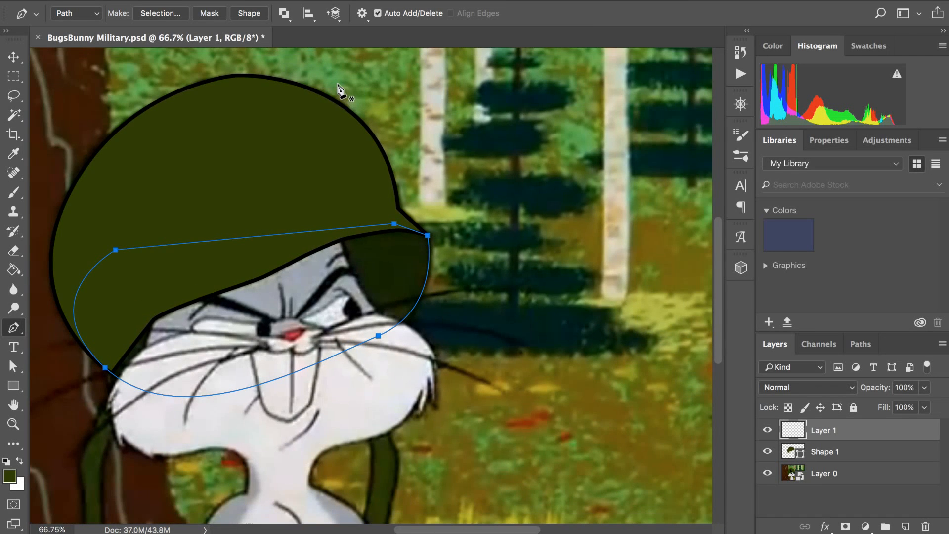
pyautogui.scroll(4, 339, 89)
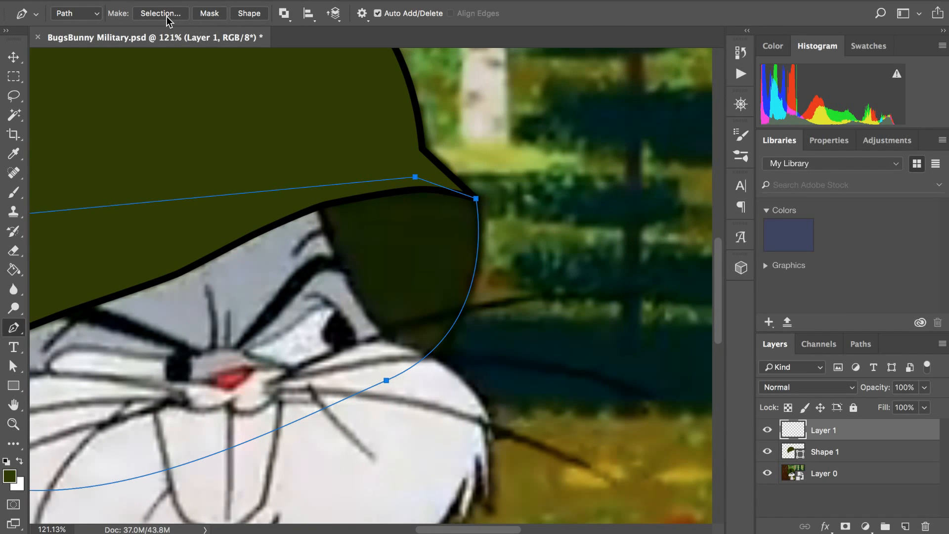
pyautogui.click(254, 19)
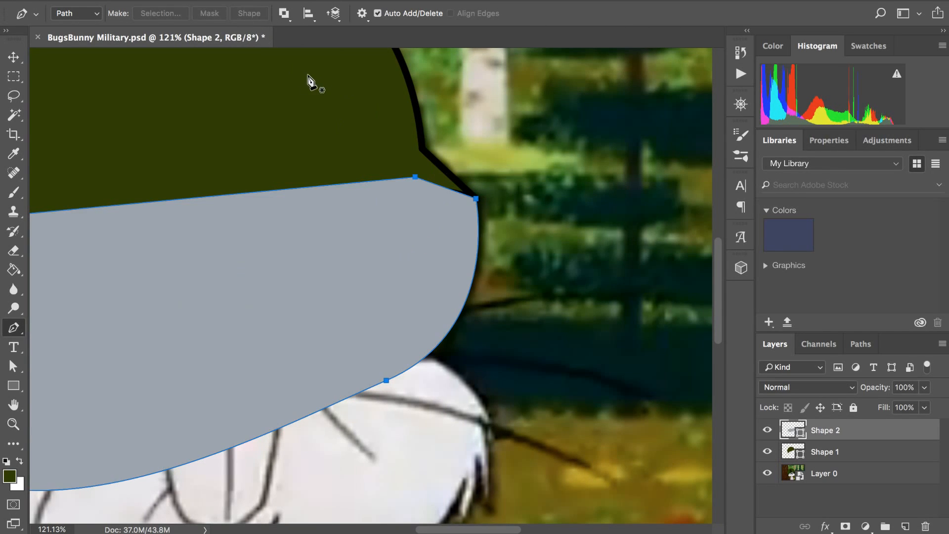
# - Give the inner-helmet shape a black 15 px stroke with round corners
pyautogui.click(8, 369)
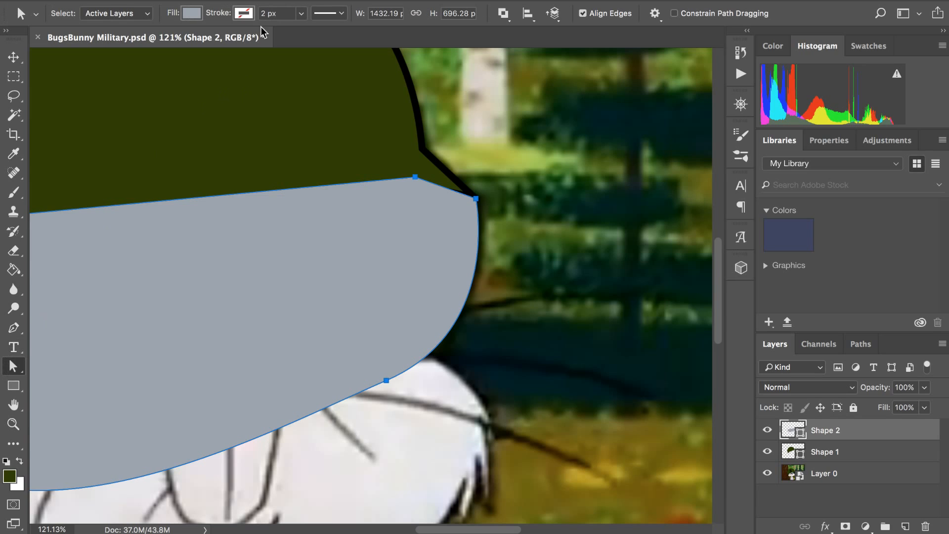
pyautogui.click(262, 10)
pyautogui.write('15')
pyautogui.press('Return')
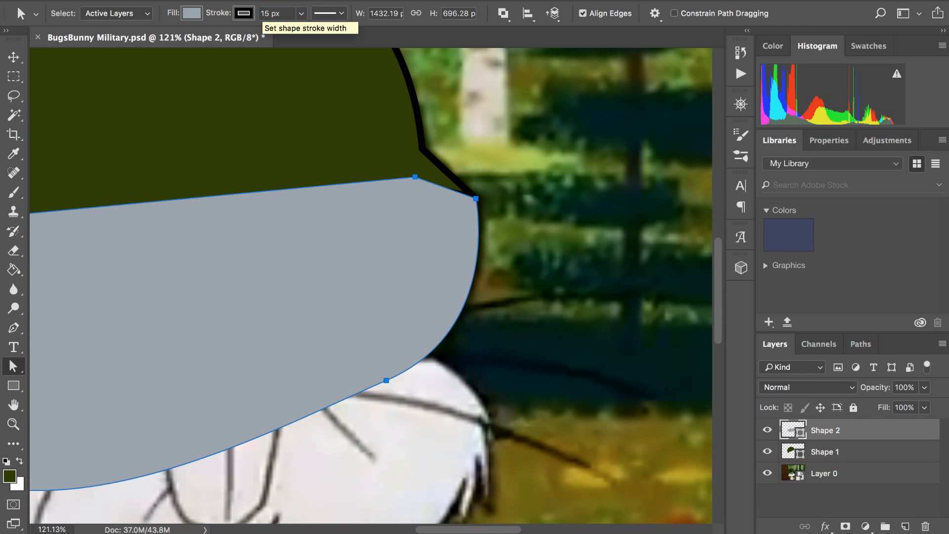
pyautogui.click(340, 14)
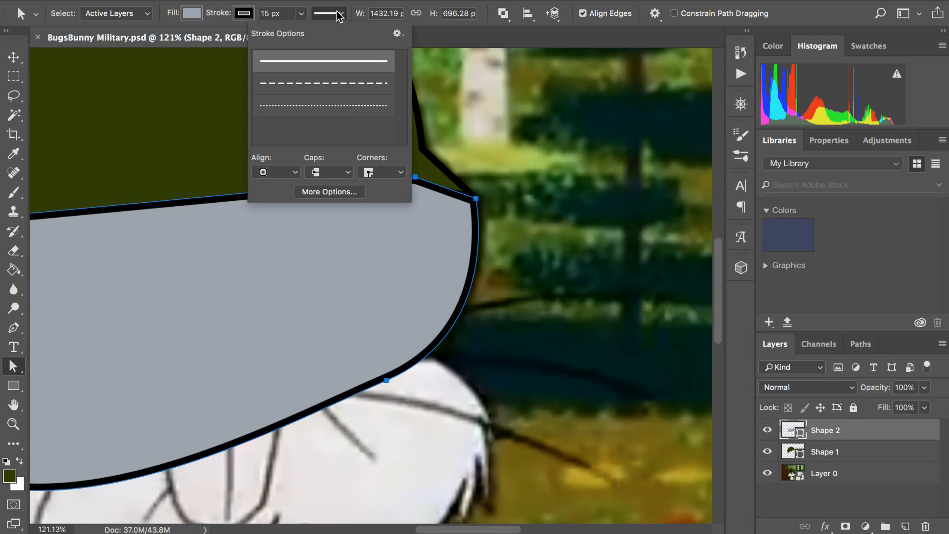
pyautogui.click(381, 172)
pyautogui.click(384, 186)
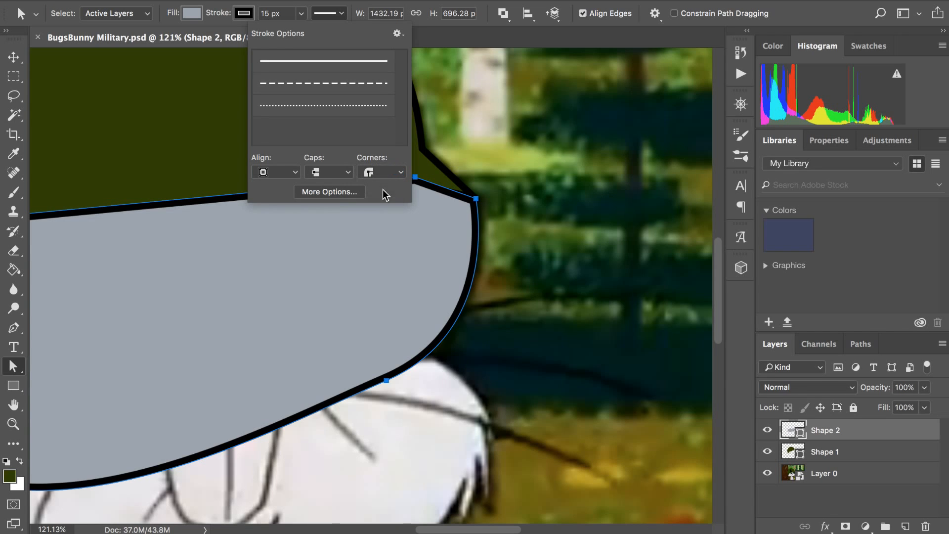
pyautogui.click(342, 14)
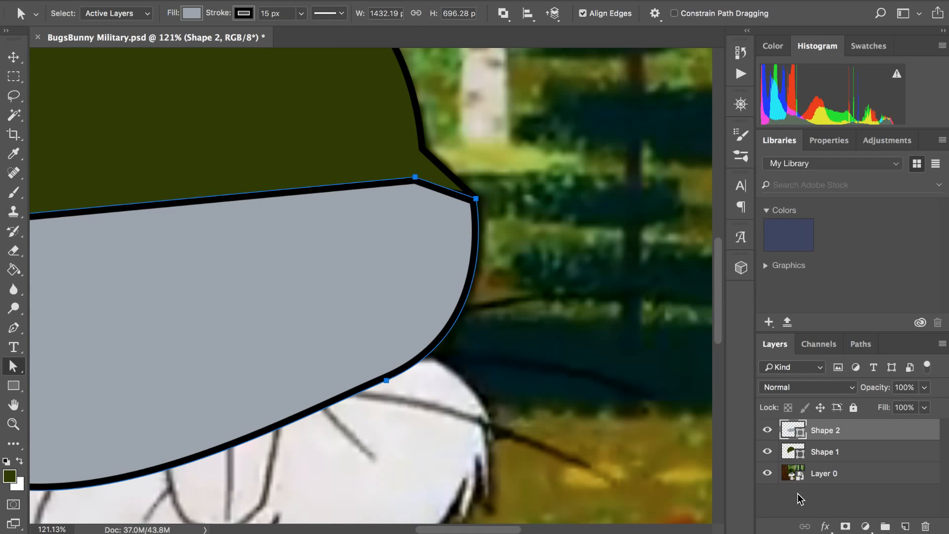
# - Hide Layer 0, move Shape 2 below Shape 1, and deselect its path to check the overlap
pyautogui.click(767, 473)
pyautogui.moveTo(793, 434); pyautogui.dragTo(791, 463)
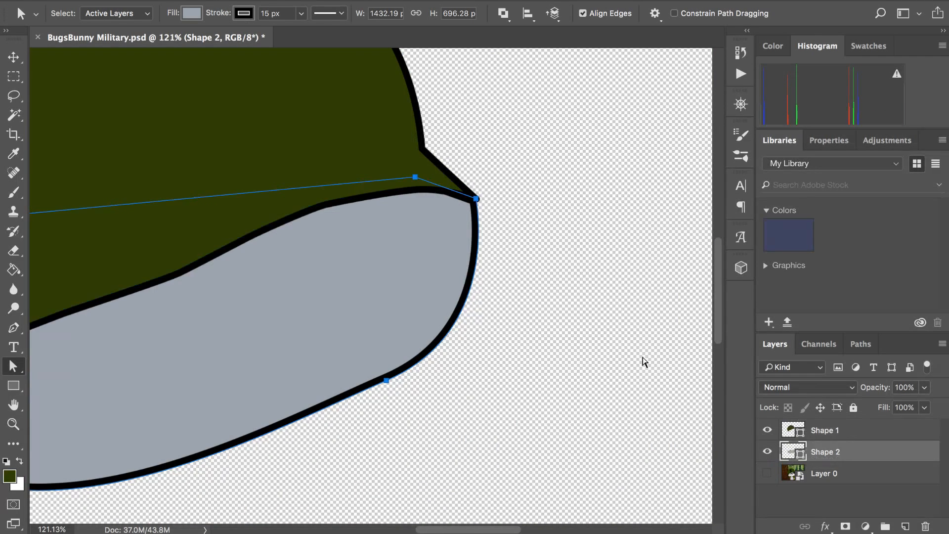
pyautogui.click(564, 278)
pyautogui.scroll(-5, 565, 278)
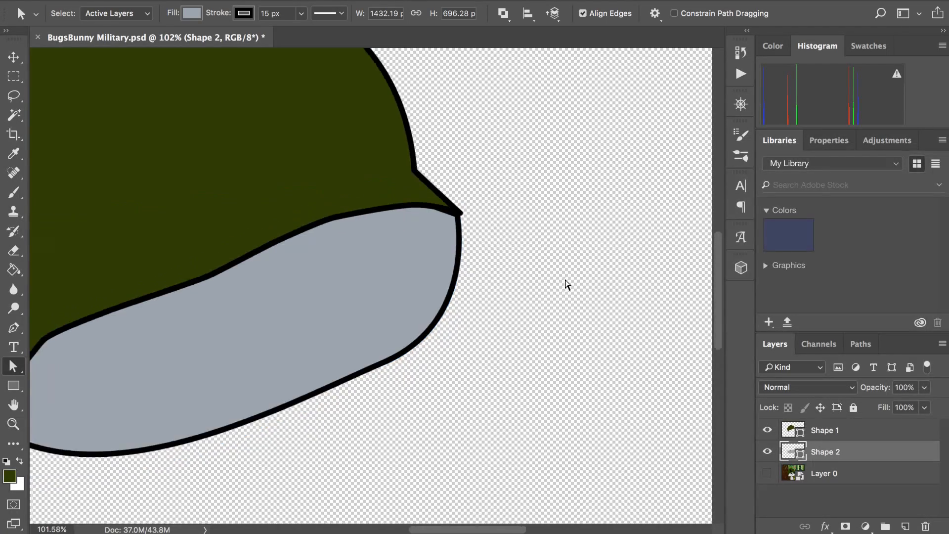
pyautogui.scroll(-3, 565, 282)
pyautogui.scroll(4, 566, 284)
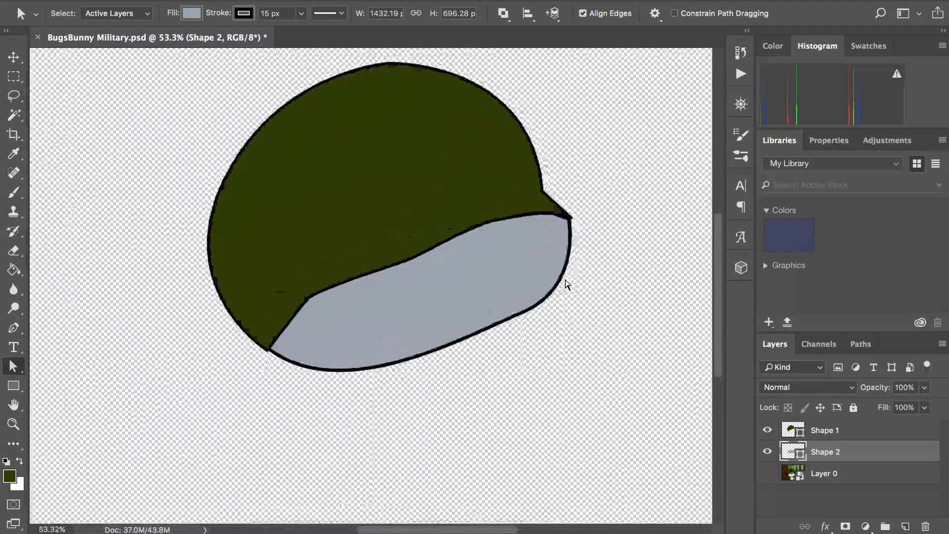
# - Try shifting Shape 2's brim-tip anchor outward to meet the helmet's outline, and deselect the path to check the corner
pyautogui.scroll(5, 566, 282)
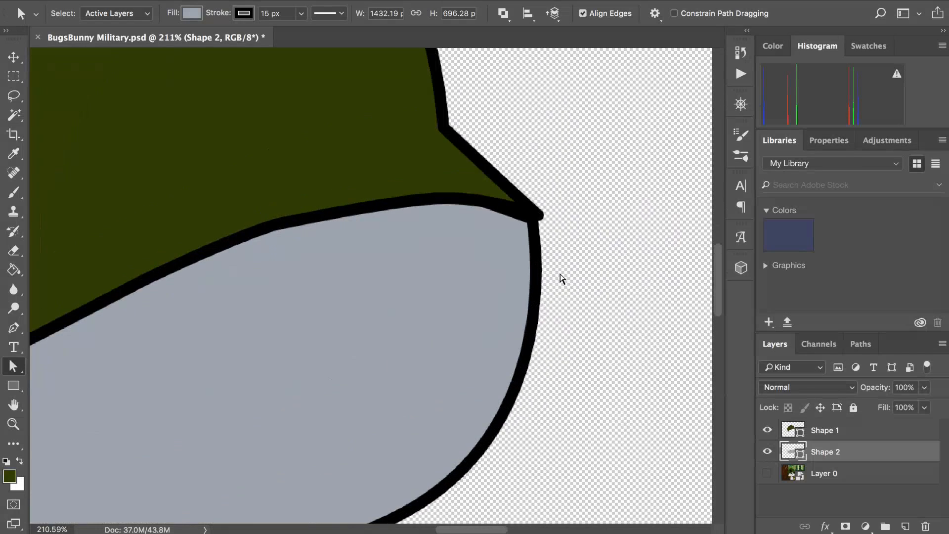
pyautogui.scroll(2, 546, 265)
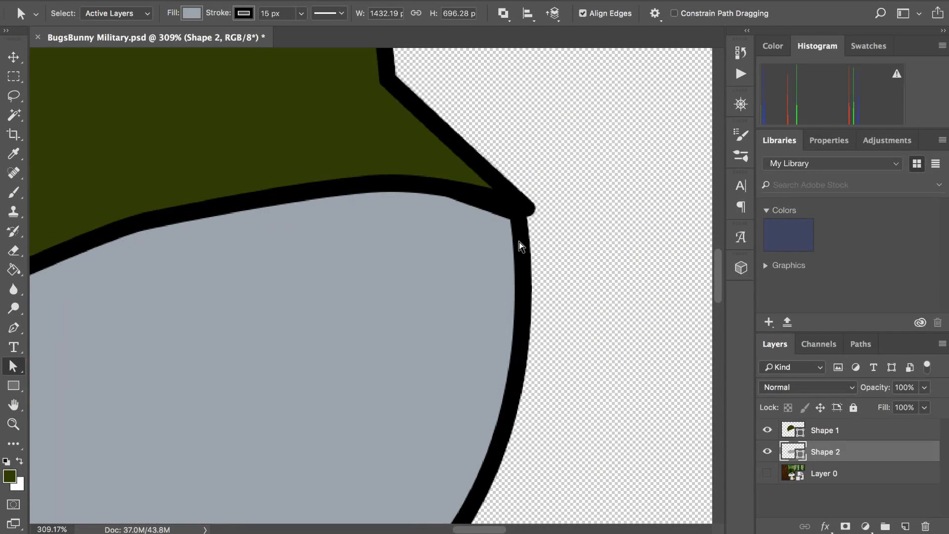
pyautogui.click(501, 229)
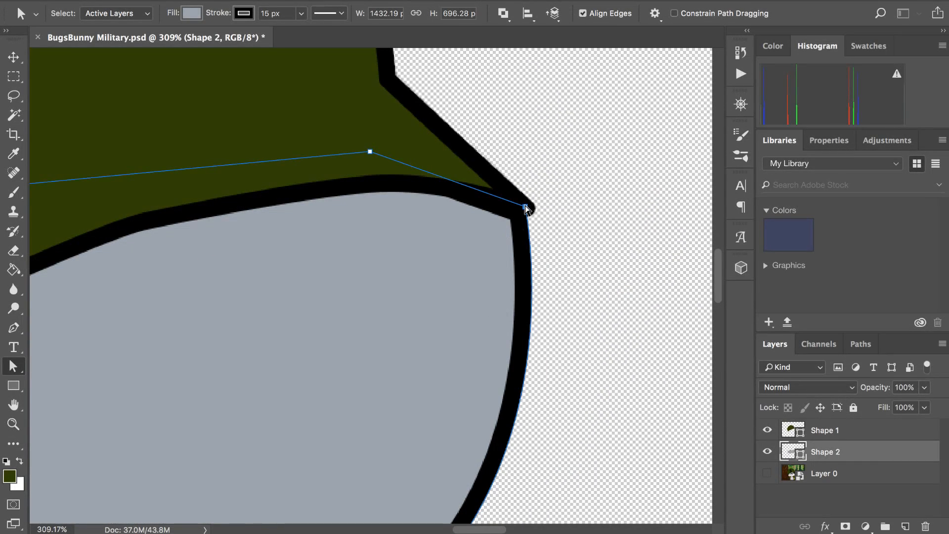
pyautogui.moveTo(526, 208); pyautogui.dragTo(534, 210)
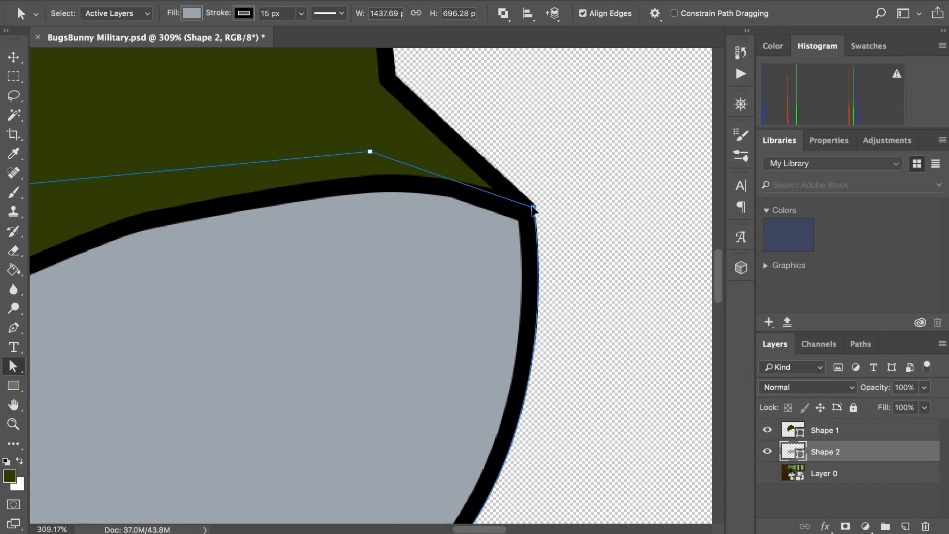
pyautogui.click(574, 197)
# - Try fine-tuning Shape 2's brim-tip anchor so its corner lines up with the edge of the helmet's stroke
pyautogui.scroll(5, 573, 197)
pyautogui.scroll(4, 571, 207)
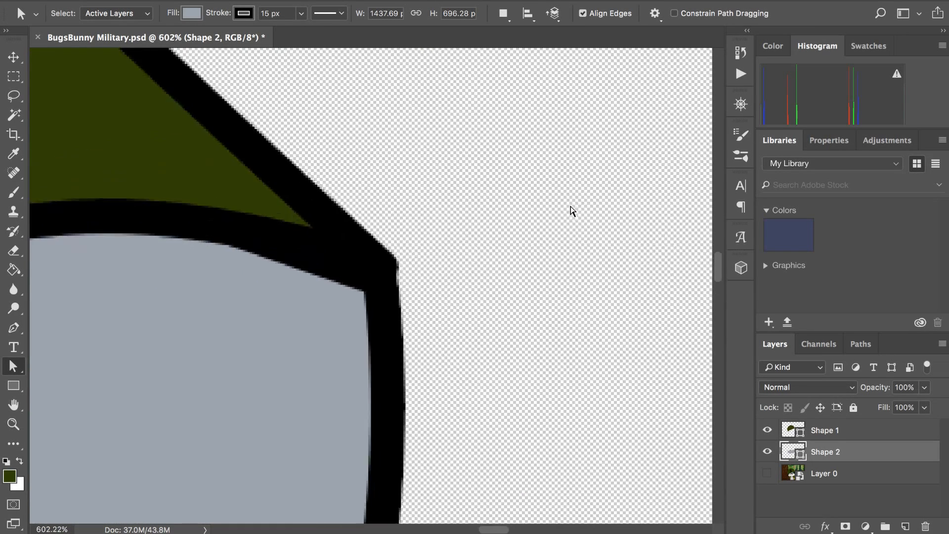
pyautogui.click(400, 366)
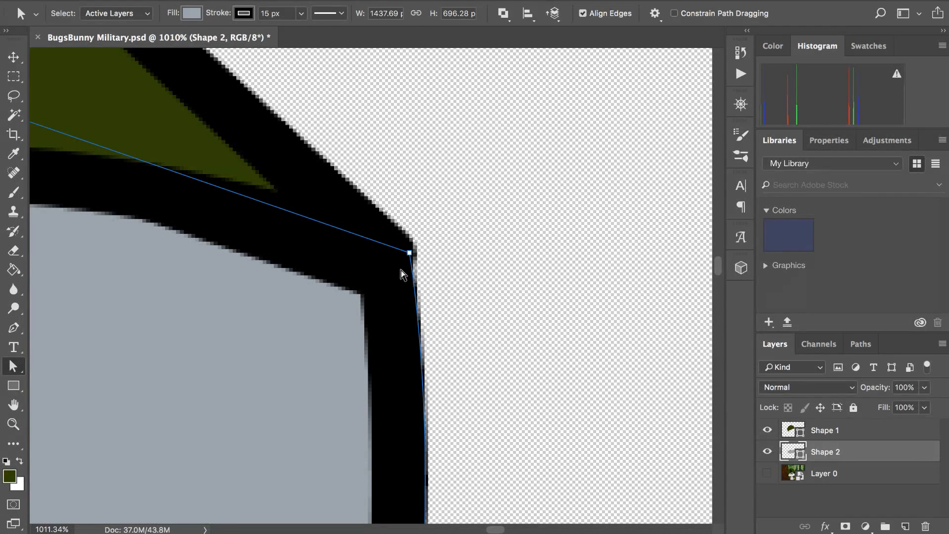
pyautogui.moveTo(410, 252); pyautogui.dragTo(413, 248)
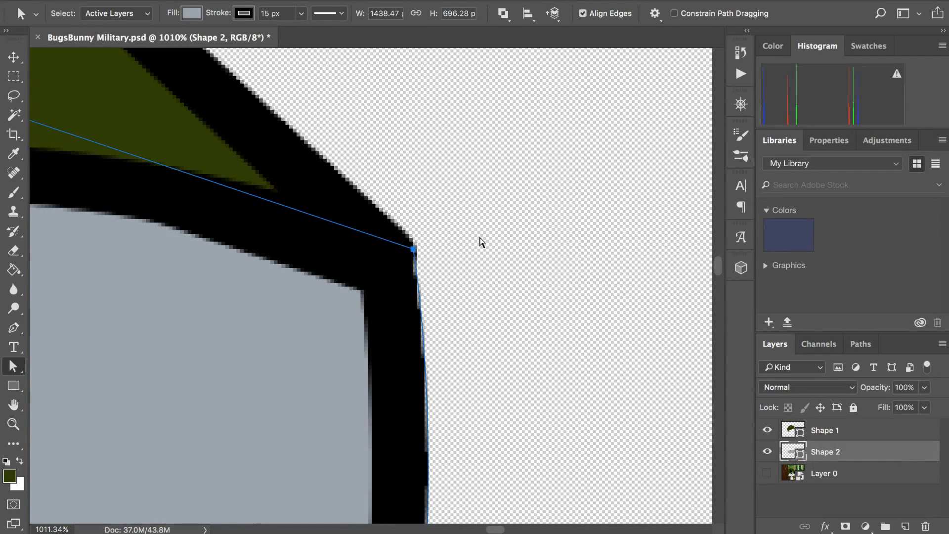
pyautogui.click(480, 238)
pyautogui.scroll(-3, 479, 240)
pyautogui.scroll(1, 479, 240)
pyautogui.click(387, 328)
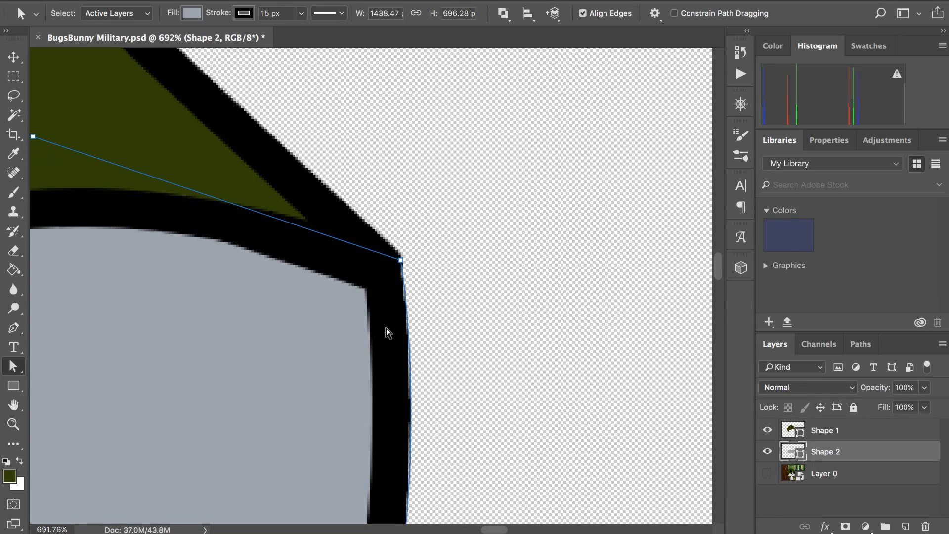
# - Align Shape 2's stroke to the outside and pull its brim-tip anchor inward so the outlines meet
pyautogui.scroll(-2, 263, 211)
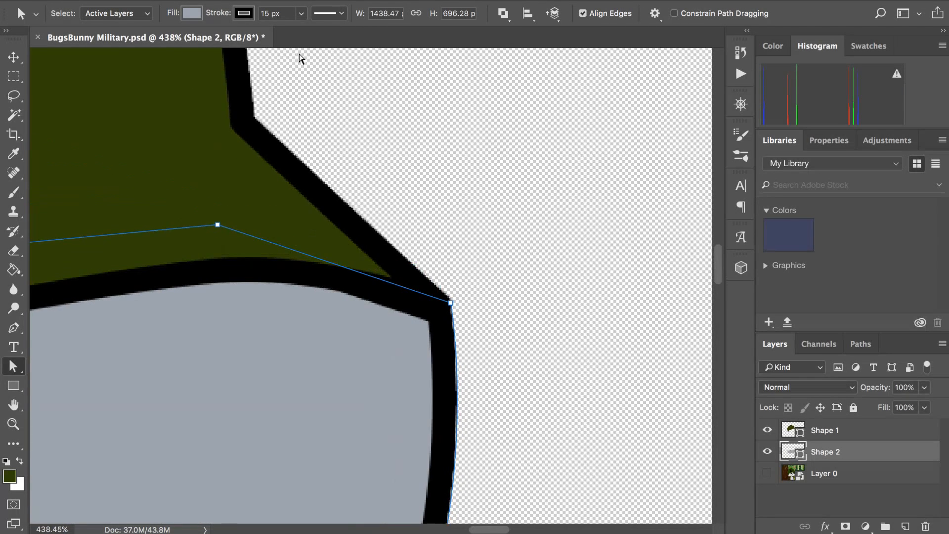
pyautogui.click(335, 14)
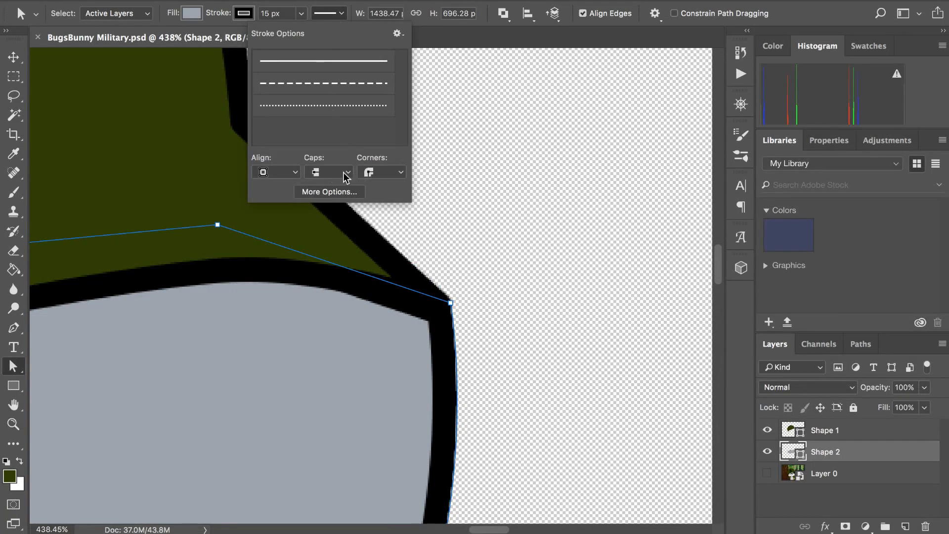
pyautogui.click(296, 172)
pyautogui.click(271, 197)
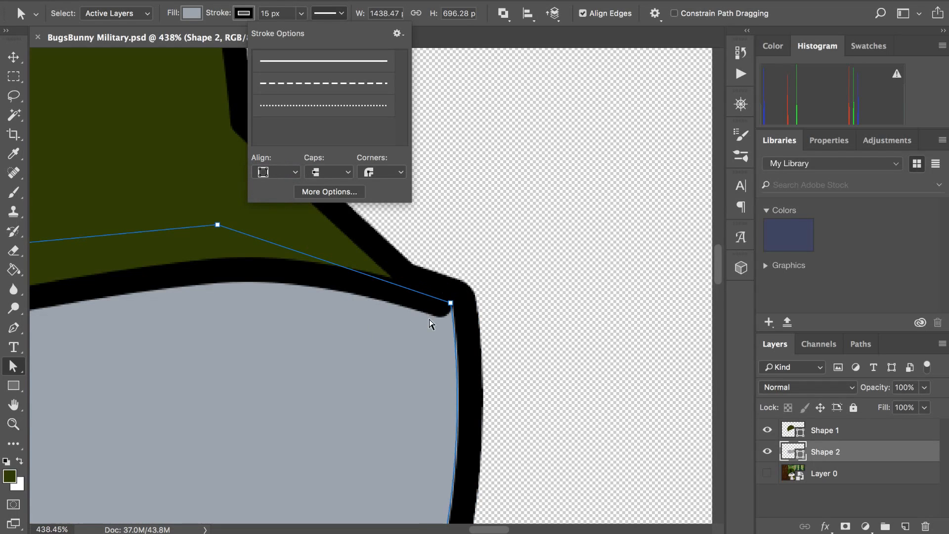
pyautogui.click(454, 309)
pyautogui.moveTo(452, 308); pyautogui.dragTo(433, 313)
pyautogui.press('super+minus')
pyautogui.press('super+minus')
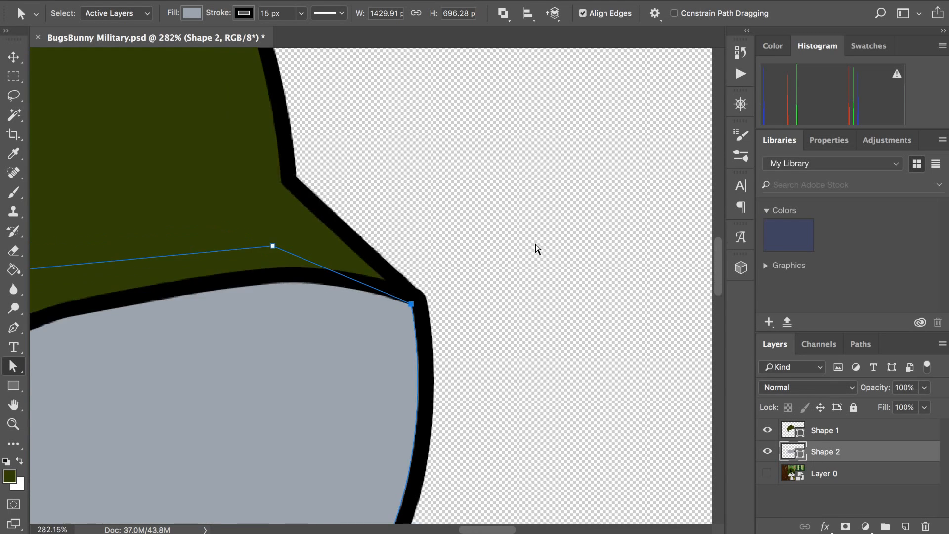
# - Deselect Shape 2's path and examine where the two helmet outlines join at the brim tip and the lower rear tip
pyautogui.click(539, 242)
pyautogui.press('super+minus')
pyautogui.press('super+minus')
pyautogui.press('super+minus')
pyautogui.press('super+minus')
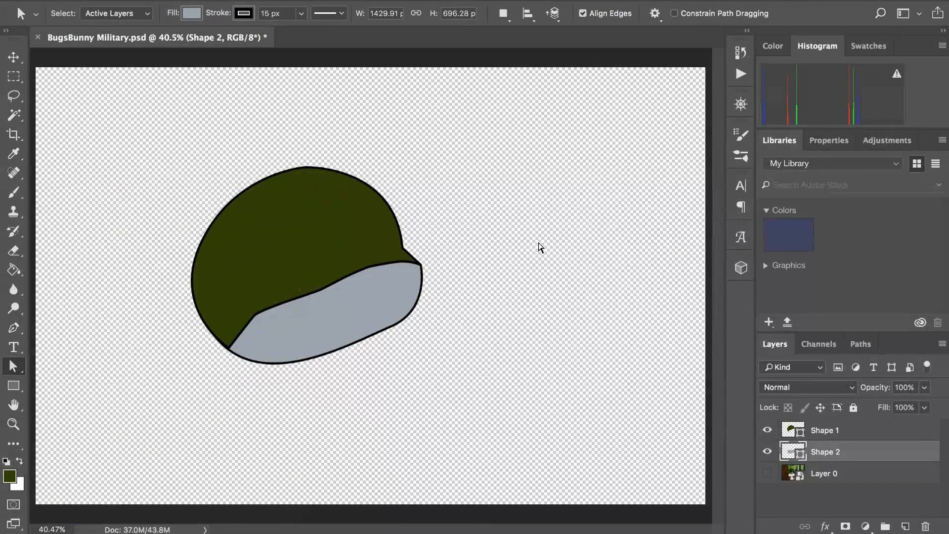
pyautogui.scroll(10, 541, 247)
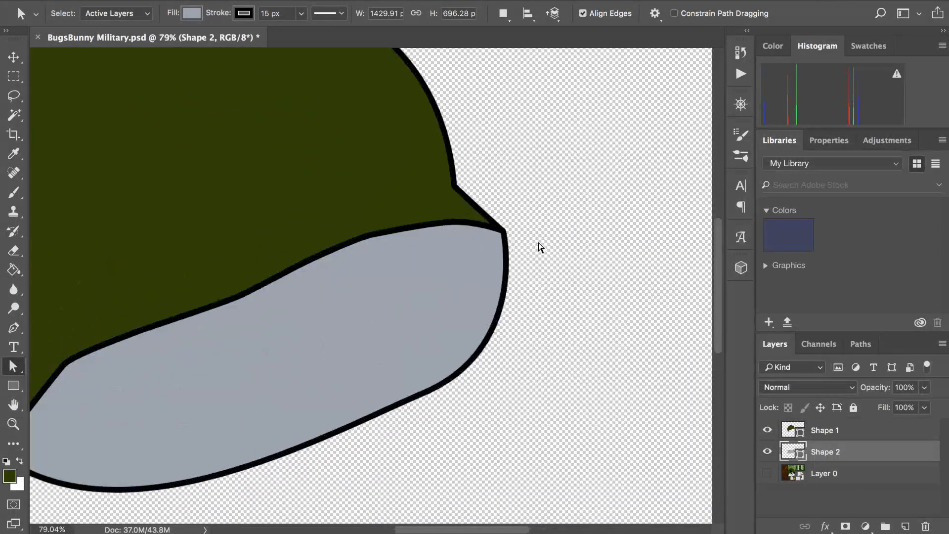
pyautogui.hscroll(-3, 540, 248)
pyautogui.hscroll(-5, 541, 247)
pyautogui.scroll(-2, 541, 248)
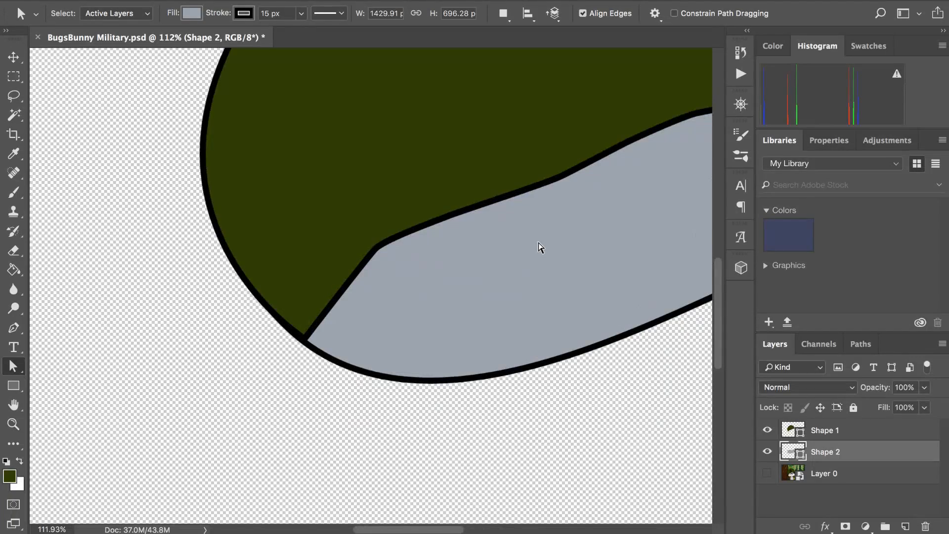
# - Examine the whole helmet and the corner where both shapes' outlines meet at the brim tip
pyautogui.scroll(-7, 541, 248)
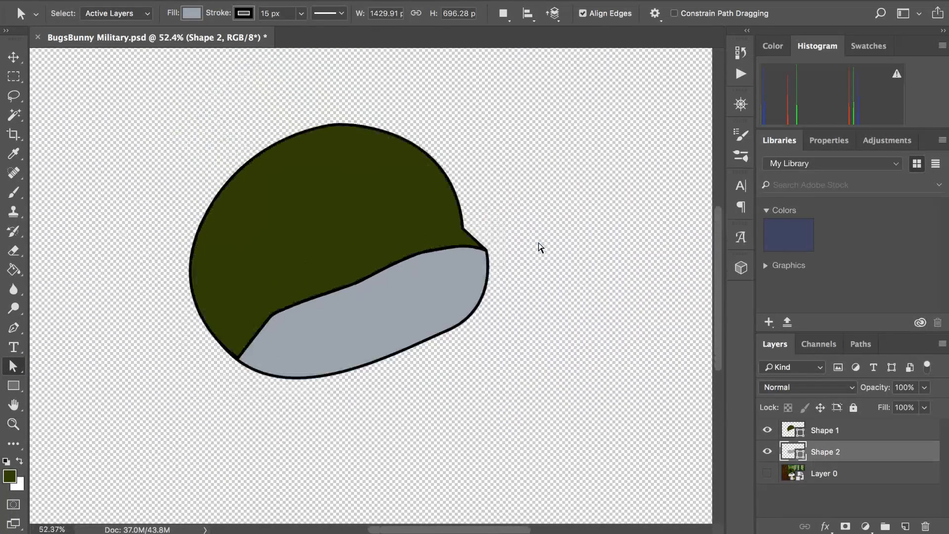
pyautogui.scroll(4, 540, 248)
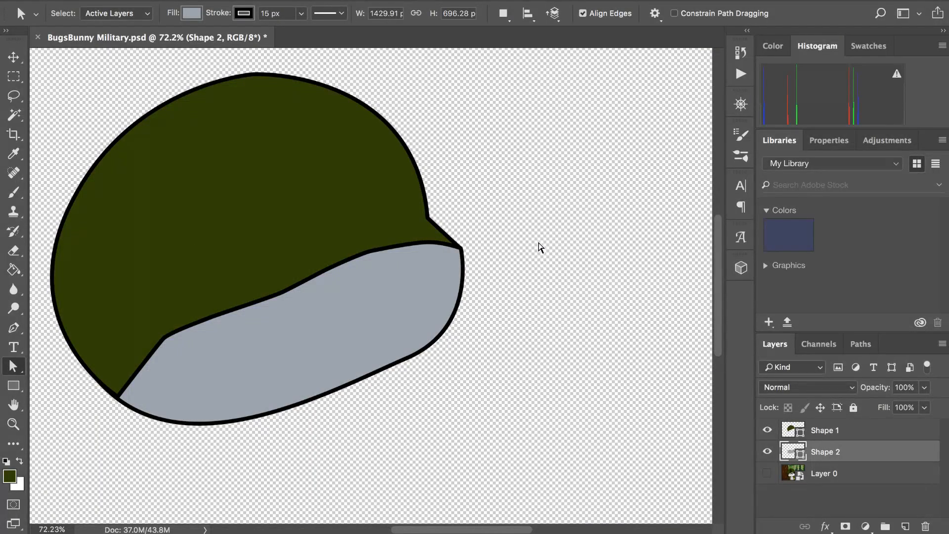
pyautogui.scroll(10, 541, 248)
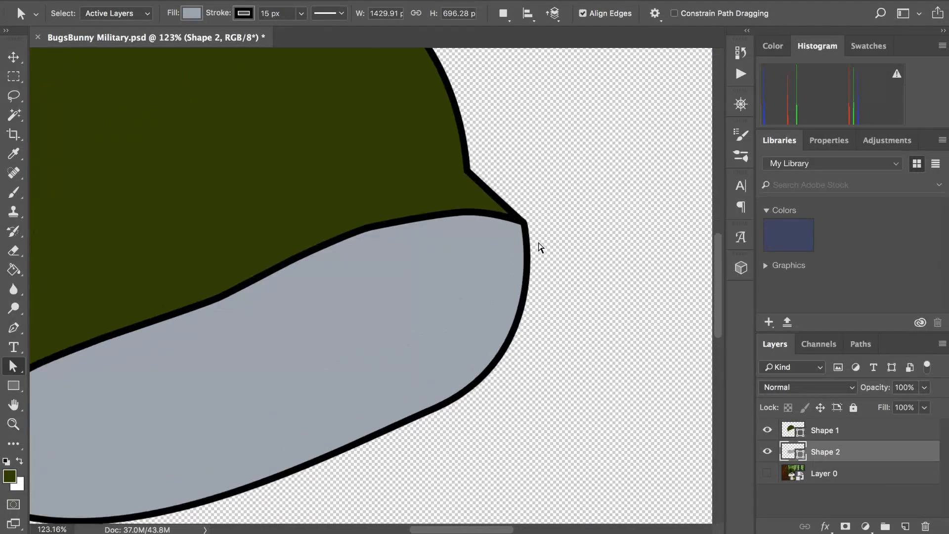
pyautogui.hscroll(5, 541, 248)
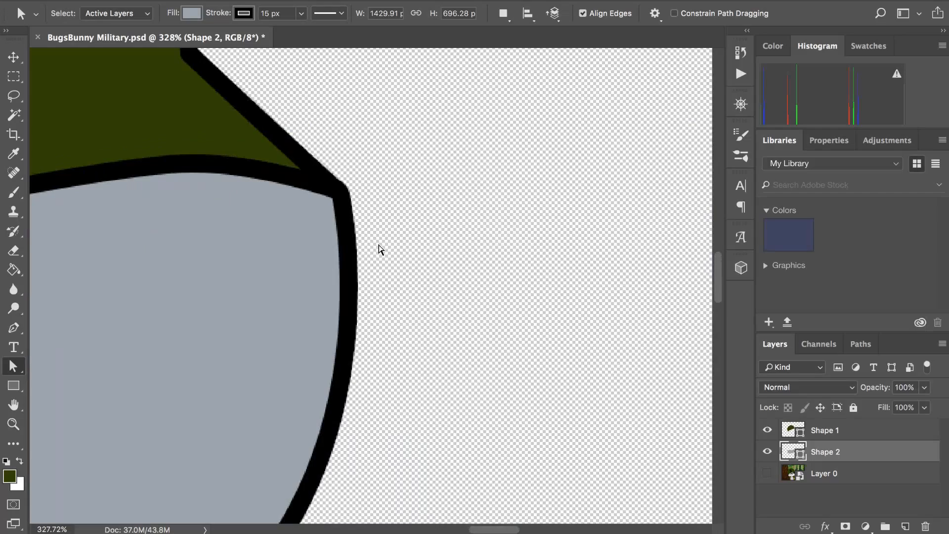
pyautogui.moveTo(380, 248); pyautogui.dragTo(318, 238)
pyautogui.click(390, 181)
pyautogui.scroll(-6, 390, 181)
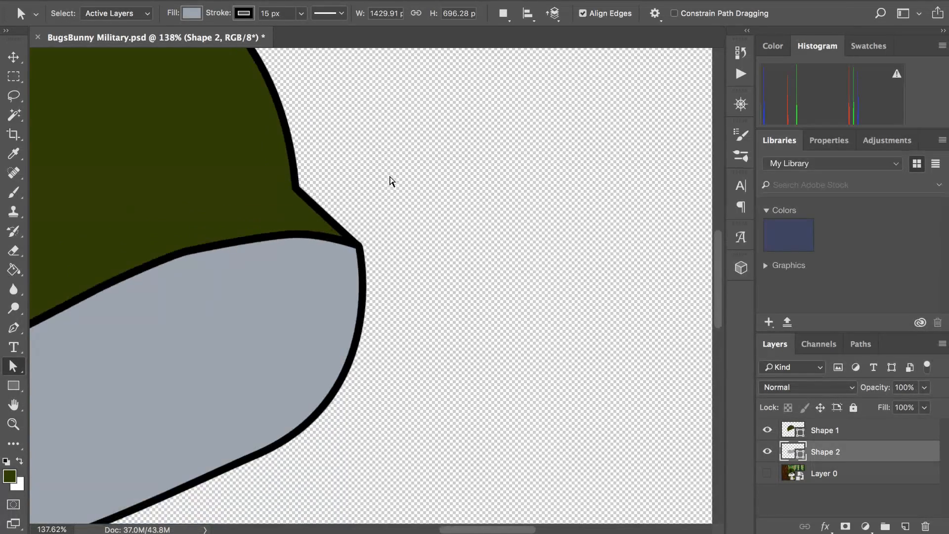
pyautogui.scroll(-5, 390, 181)
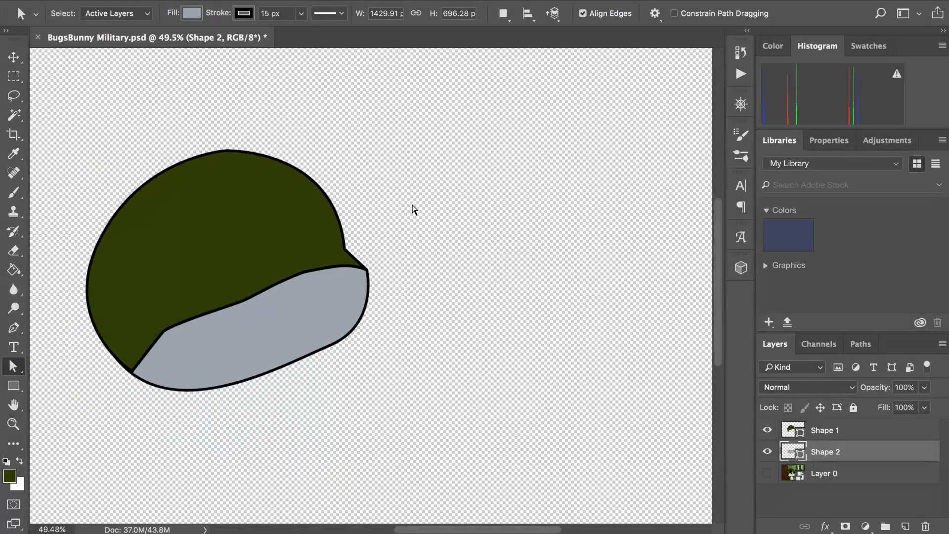
pyautogui.scroll(-3, 414, 207)
pyautogui.scroll(2, 551, 345)
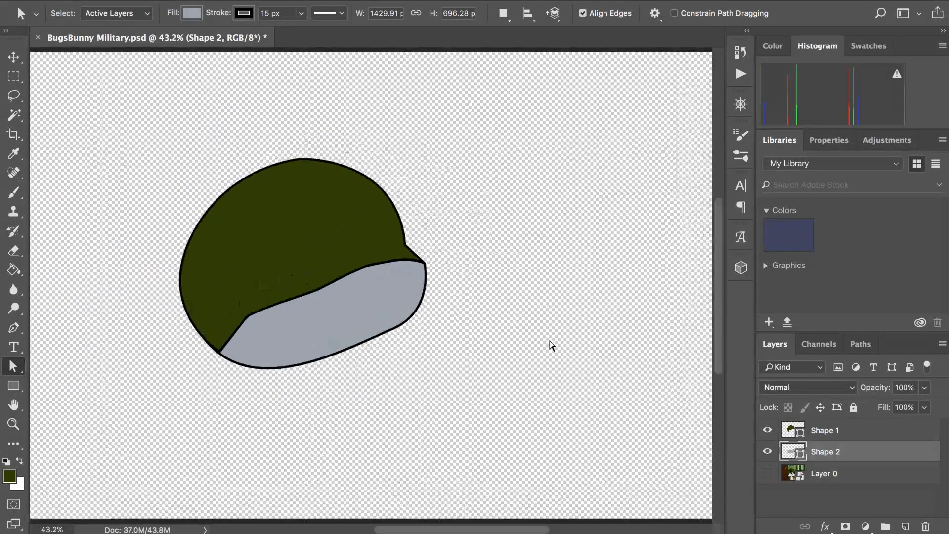
# - Sample the dark green of the helmet's inner side from Layer 0, with Shape 2 hidden only for sampling, and hide Layer 0 again
pyautogui.click(767, 473)
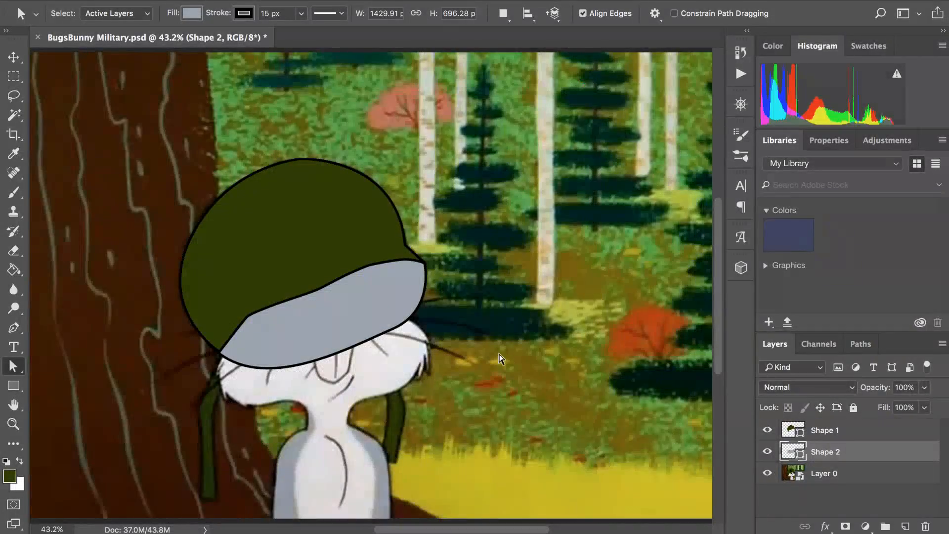
pyautogui.scroll(5, 500, 359)
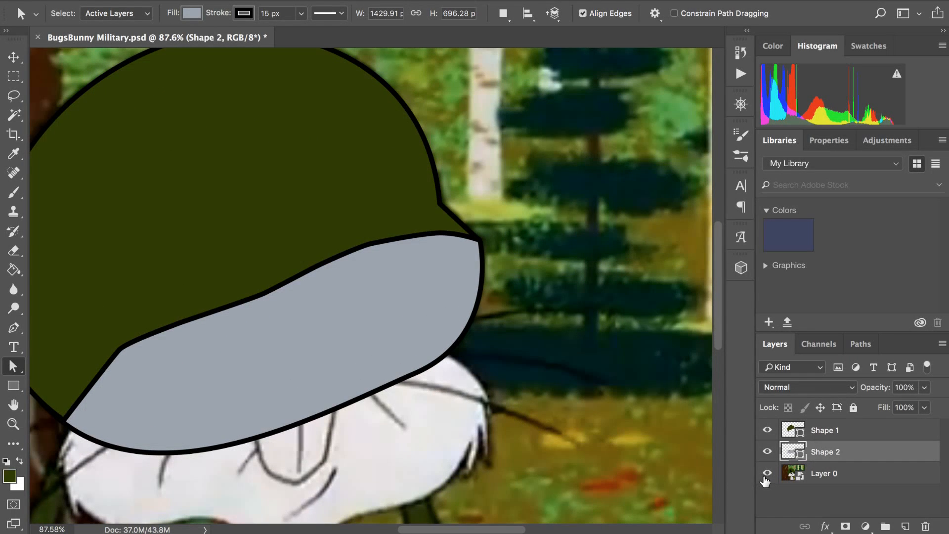
pyautogui.click(767, 452)
pyautogui.scroll(3, 441, 322)
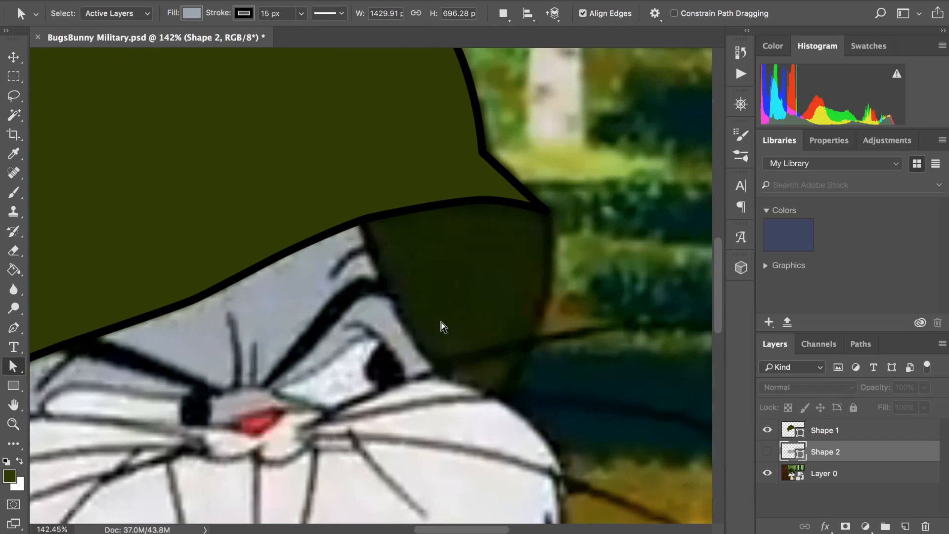
pyautogui.press('b')
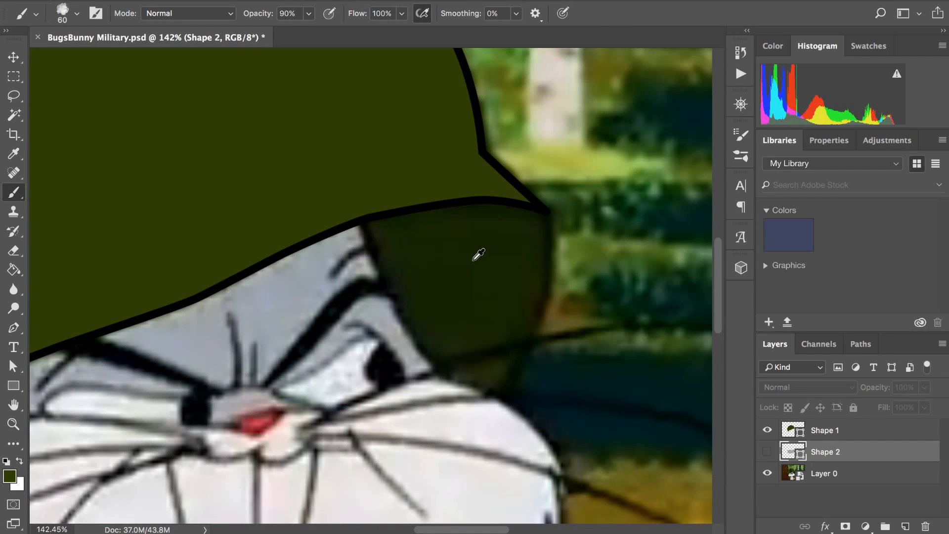
pyautogui.keyDown('alt'); pyautogui.click(479, 255); pyautogui.keyUp('alt')
pyautogui.click(766, 451)
pyautogui.click(767, 473)
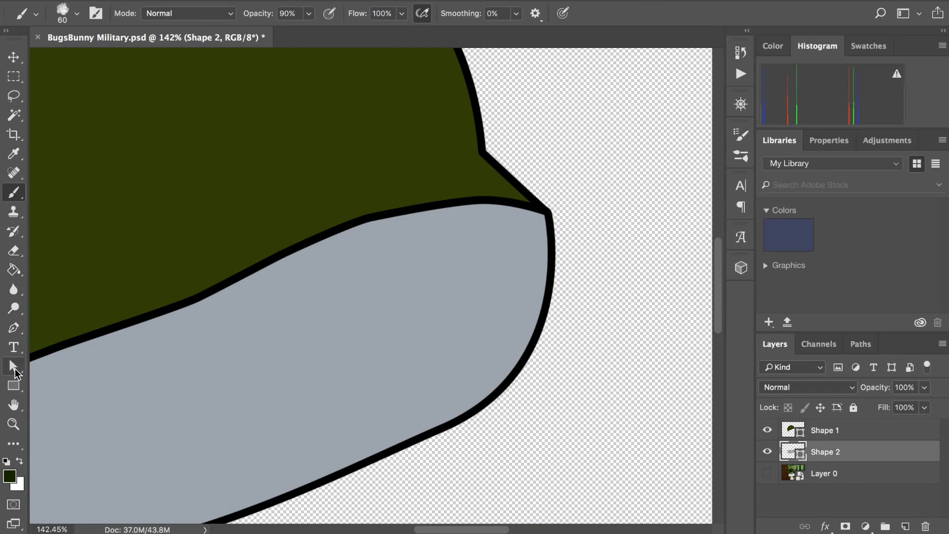
# - Copy the hex code 162603 of the sampled foreground colour and close the colour settings without altering it
pyautogui.click(13, 367)
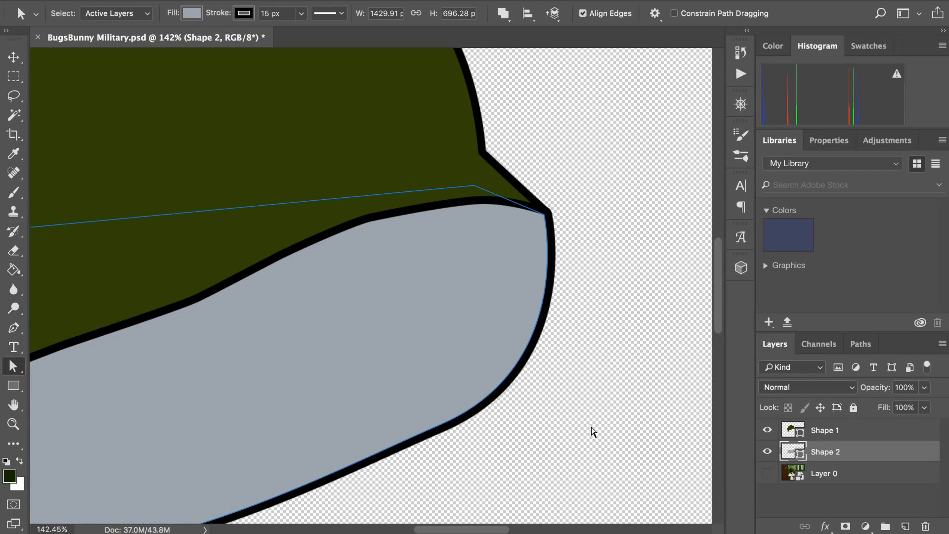
pyautogui.click(190, 13)
pyautogui.click(182, 15)
pyautogui.click(9, 477)
pyautogui.press('super+c')
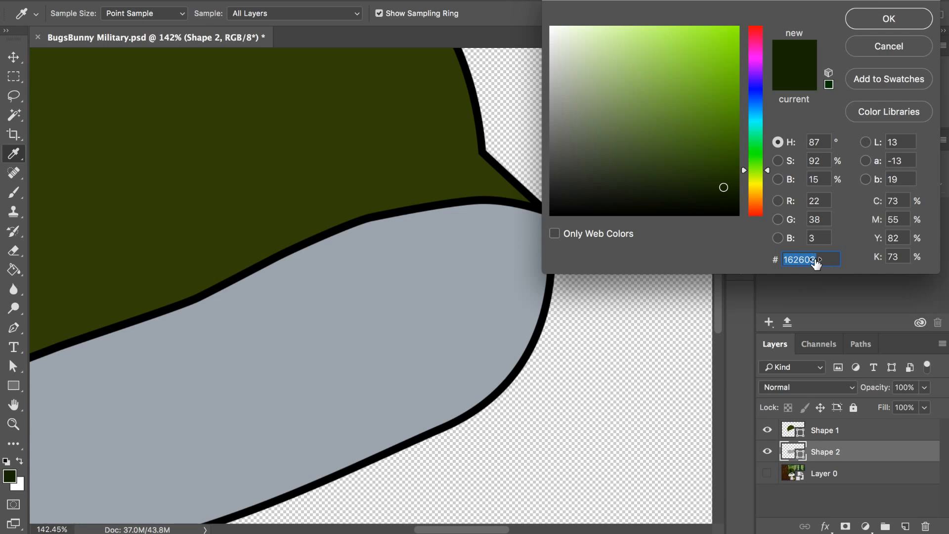
pyautogui.click(905, 47)
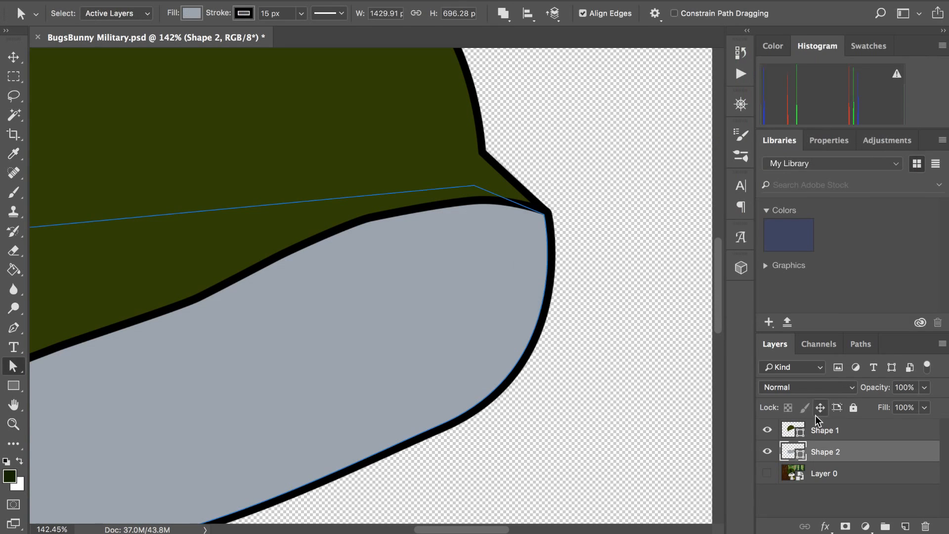
# - Set Shape 2's fill colour to 162603 and check the recoloured helmet with the path outline hidden
pyautogui.doubleClick(793, 452)
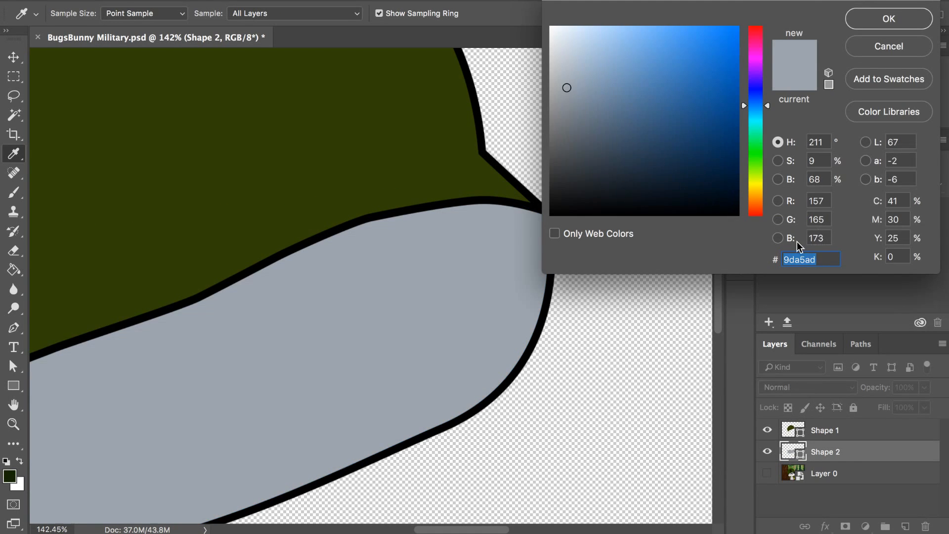
pyautogui.press('super+v')
pyautogui.click(889, 19)
pyautogui.scroll(-3, 496, 76)
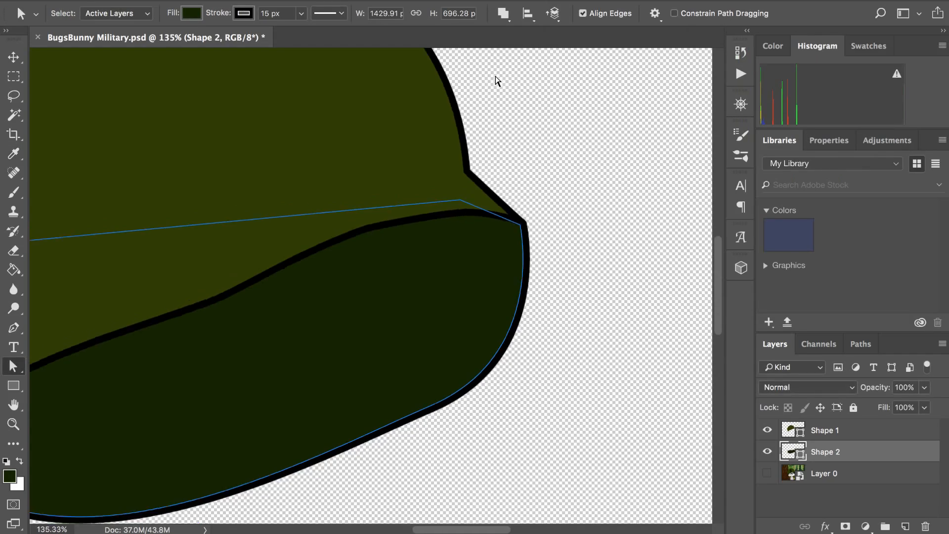
pyautogui.scroll(-4, 495, 79)
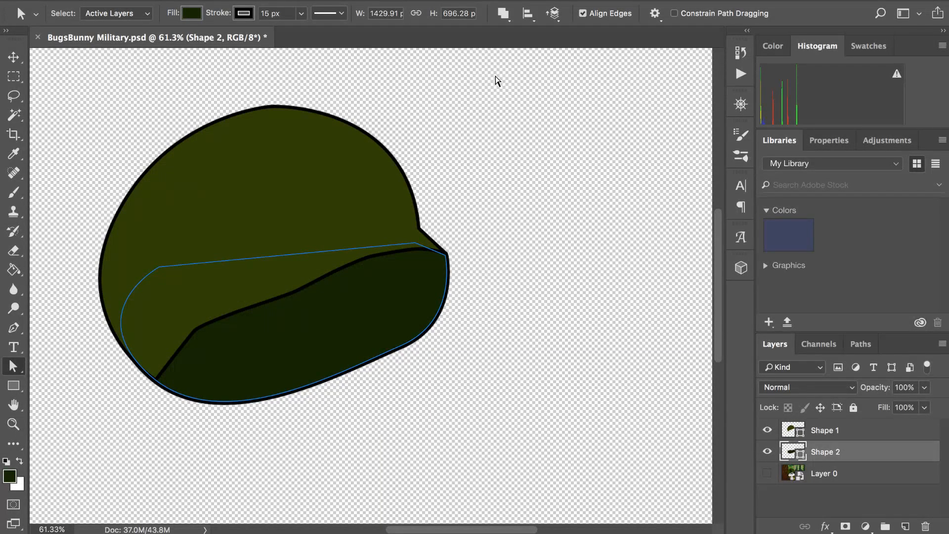
pyautogui.click(495, 77)
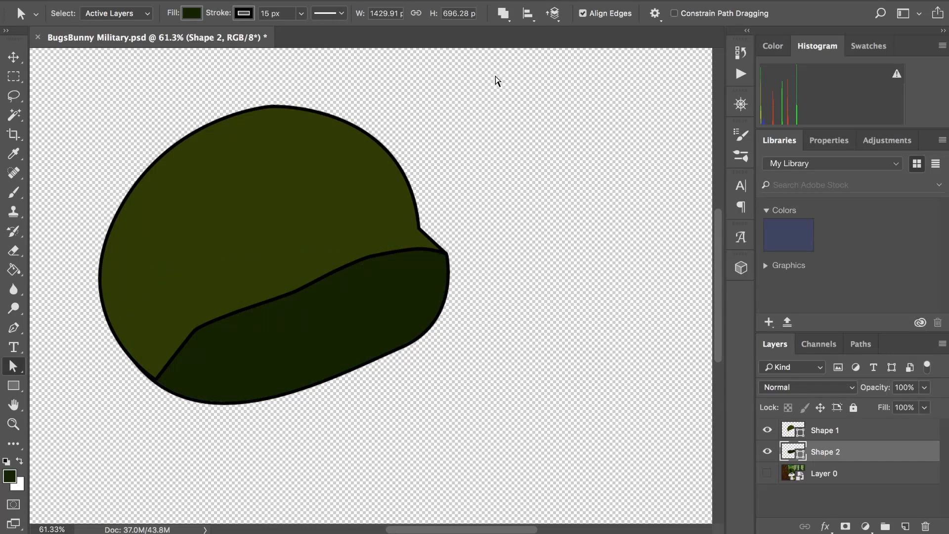
pyautogui.click(495, 76)
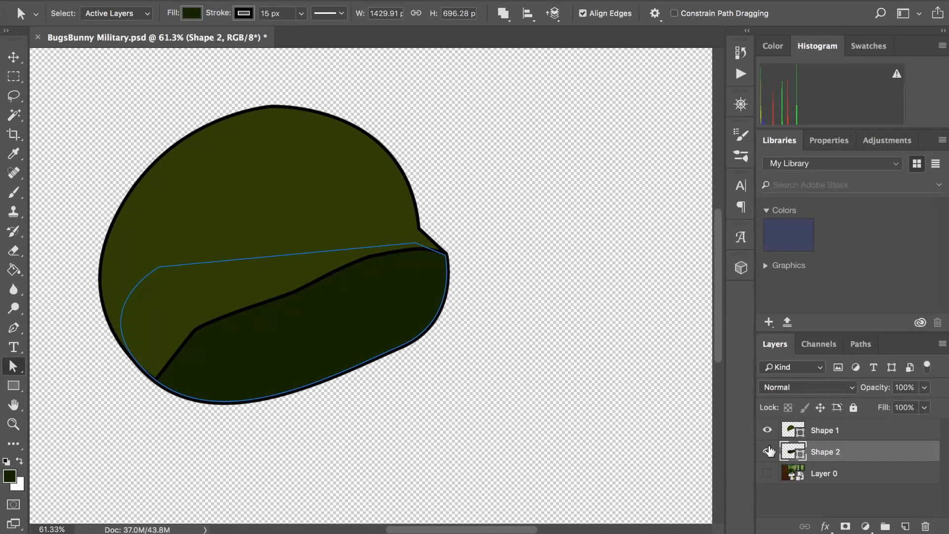
# - Show Layer 0 and hide both Shape 1 and Shape 2 to reveal the original helmet
pyautogui.click(767, 431)
pyautogui.click(768, 431)
pyautogui.click(767, 474)
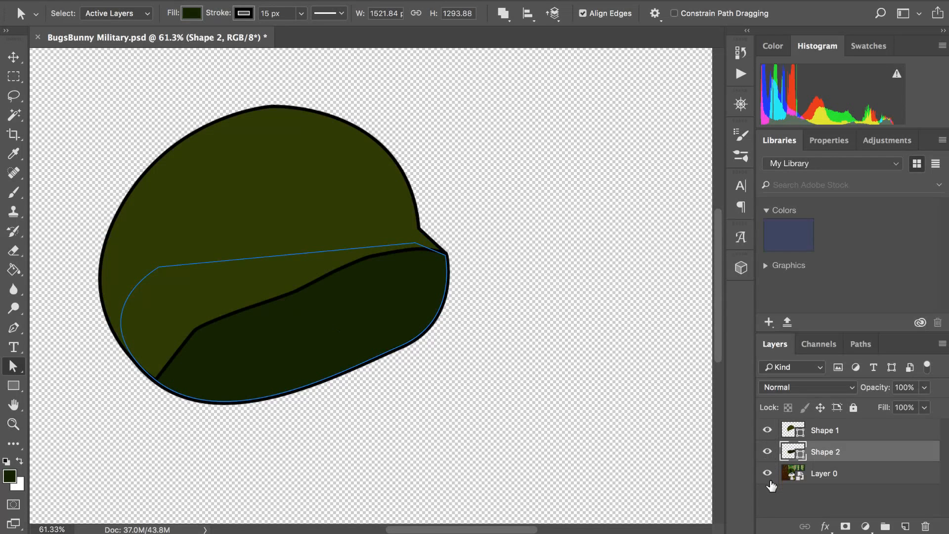
pyautogui.click(767, 430)
pyautogui.click(768, 451)
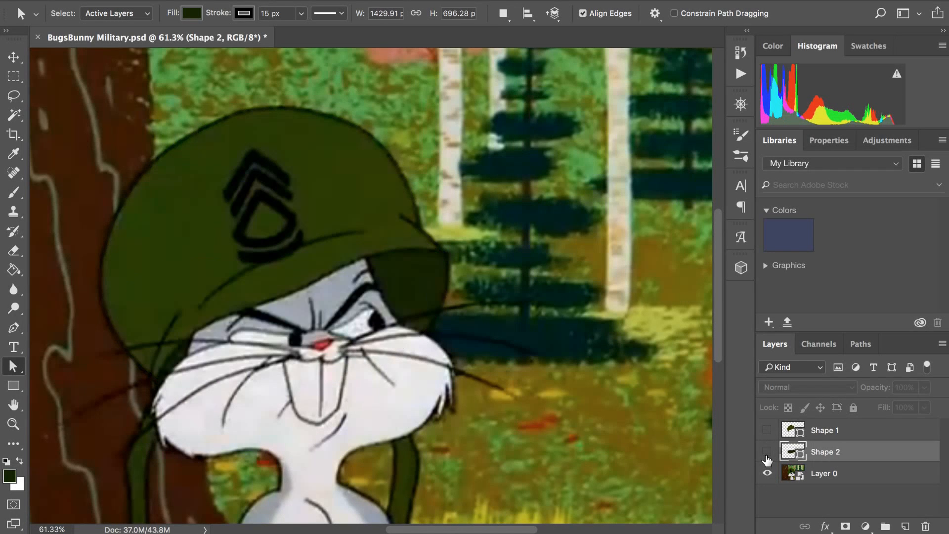
# - Toggle Shape 1 on and off over the screenshot to compare the helmets, leaving it shown with Shape 2 hidden
pyautogui.click(767, 452)
pyautogui.click(767, 432)
pyautogui.click(767, 433)
pyautogui.click(767, 433)
pyautogui.click(767, 433)
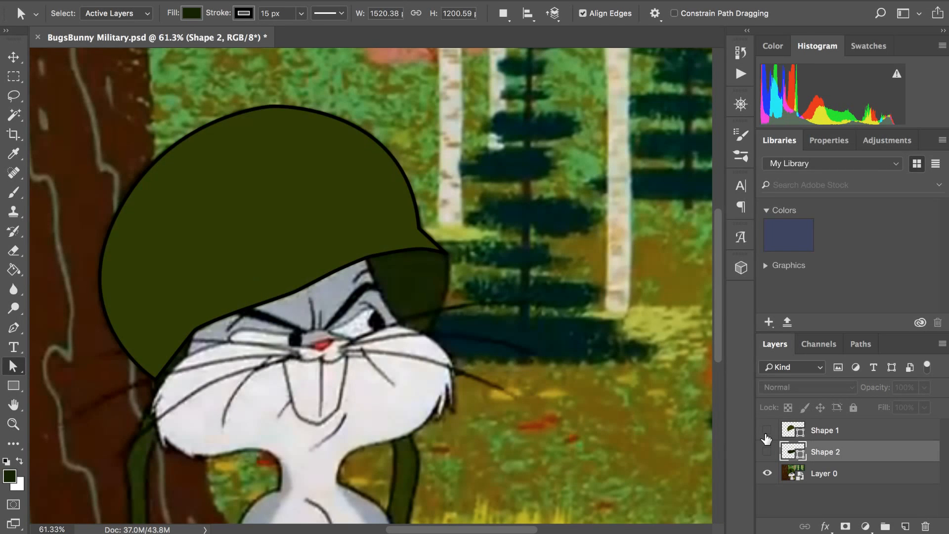
pyautogui.click(766, 433)
pyautogui.click(766, 433)
pyautogui.click(766, 433)
# - Select Shape 1 and activate its path, picking the direction handle at the bend above the helmet's lower rear tip
pyautogui.hscroll(-4, 357, 248)
pyautogui.scroll(-2, 357, 249)
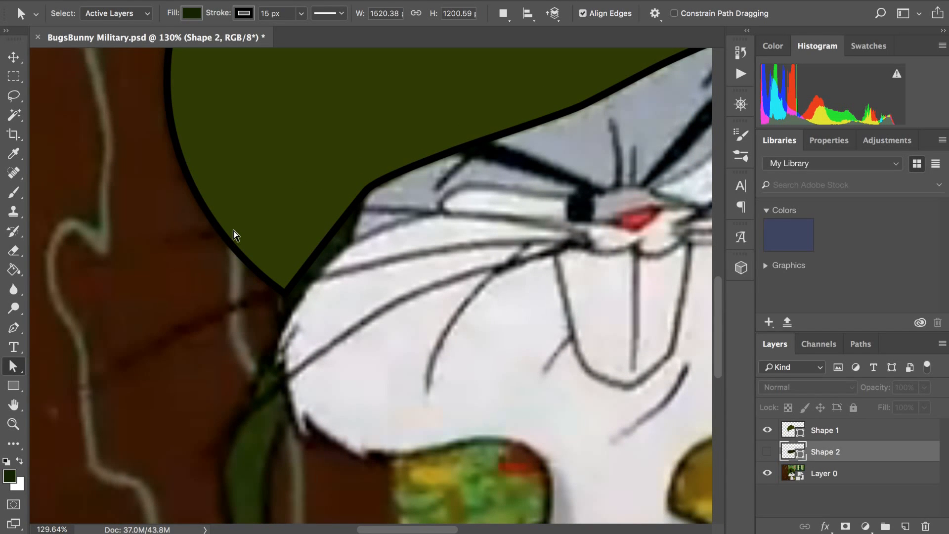
pyautogui.scroll(4, 233, 230)
pyautogui.scroll(5, 233, 231)
pyautogui.hscroll(-2, 233, 231)
pyautogui.click(785, 434)
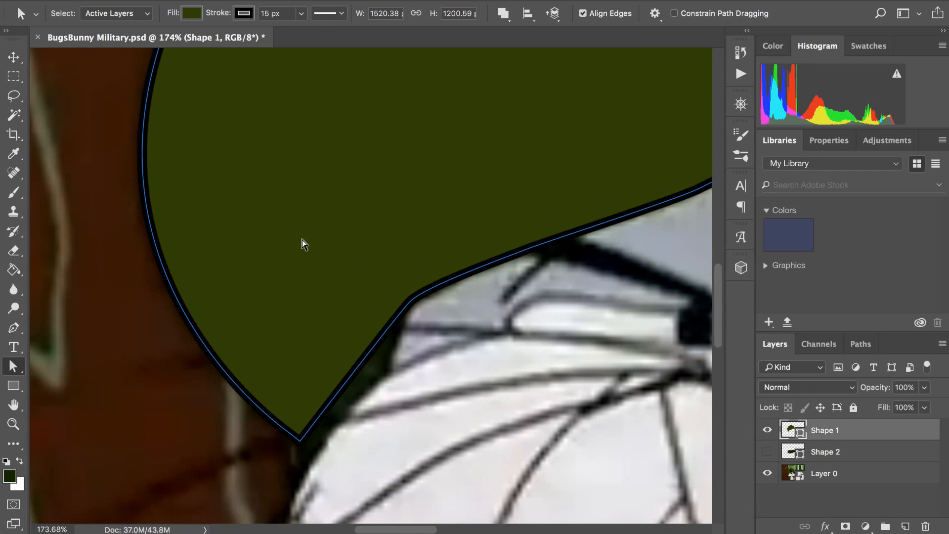
pyautogui.click(357, 367)
pyautogui.moveTo(395, 318); pyautogui.dragTo(386, 322)
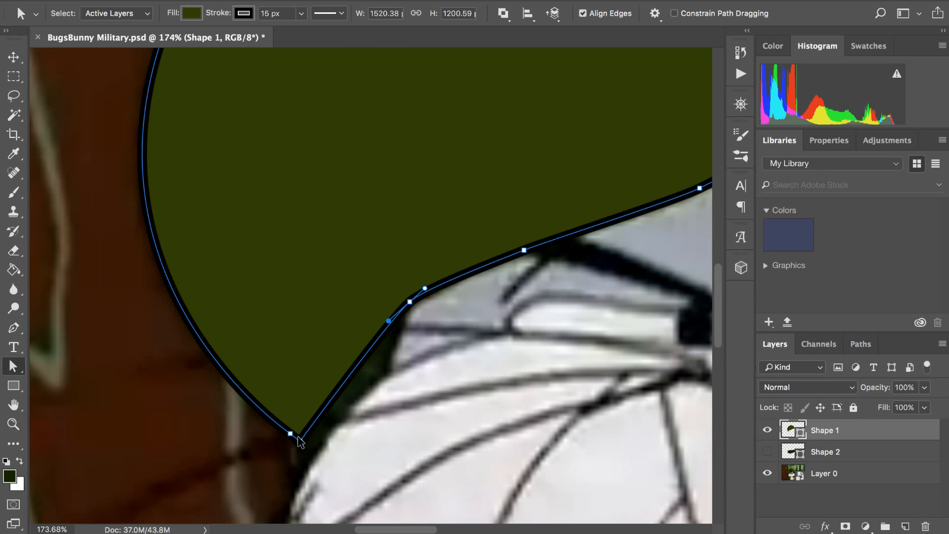
# - Try pulling Shape 1's lower rear tip anchor up along the brim edge, and undo each attempted move
pyautogui.moveTo(302, 445); pyautogui.dragTo(322, 399)
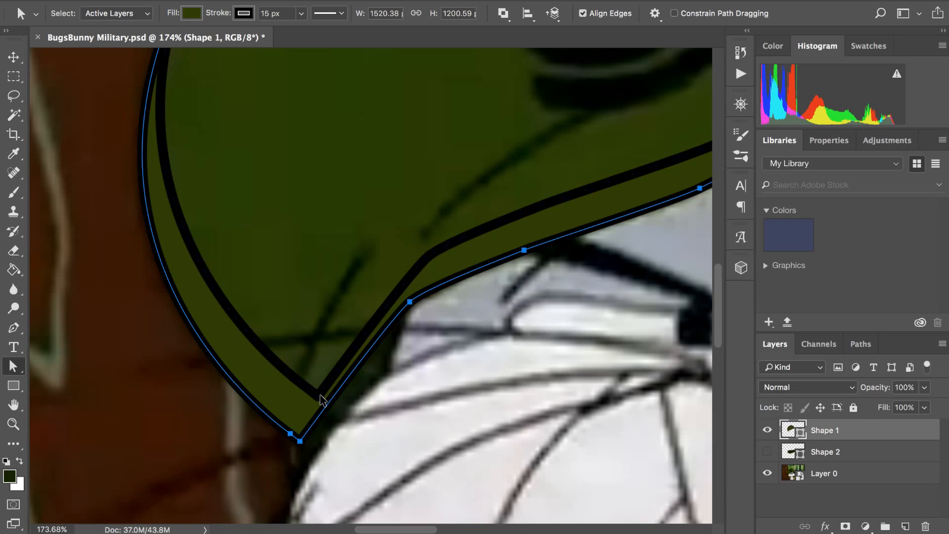
pyautogui.press('super+z')
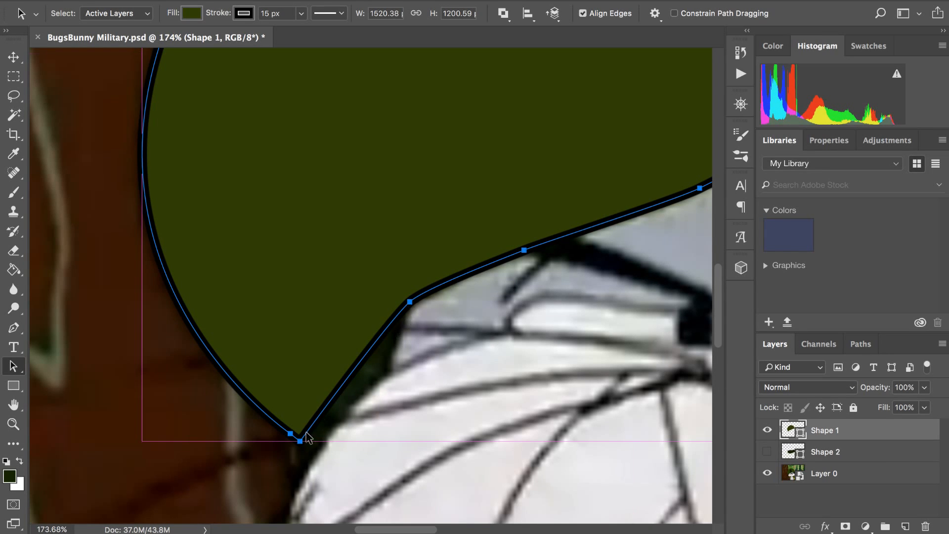
pyautogui.click(292, 457)
pyautogui.click(300, 396)
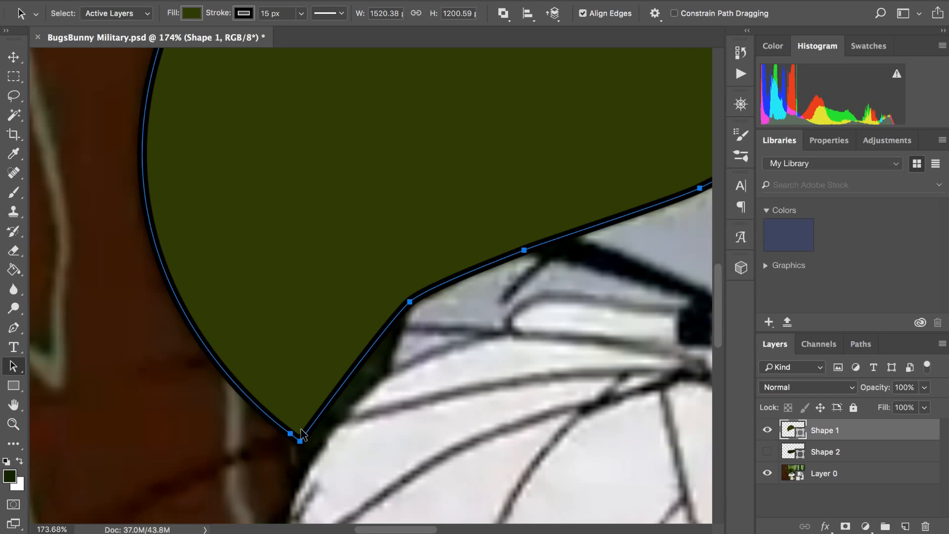
pyautogui.click(300, 441)
pyautogui.moveTo(301, 441); pyautogui.dragTo(322, 403)
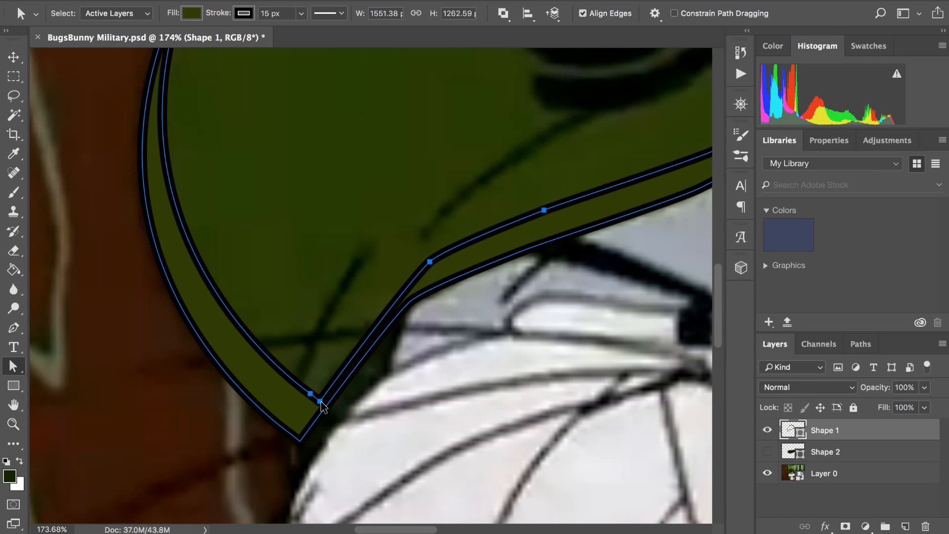
pyautogui.press('super+z')
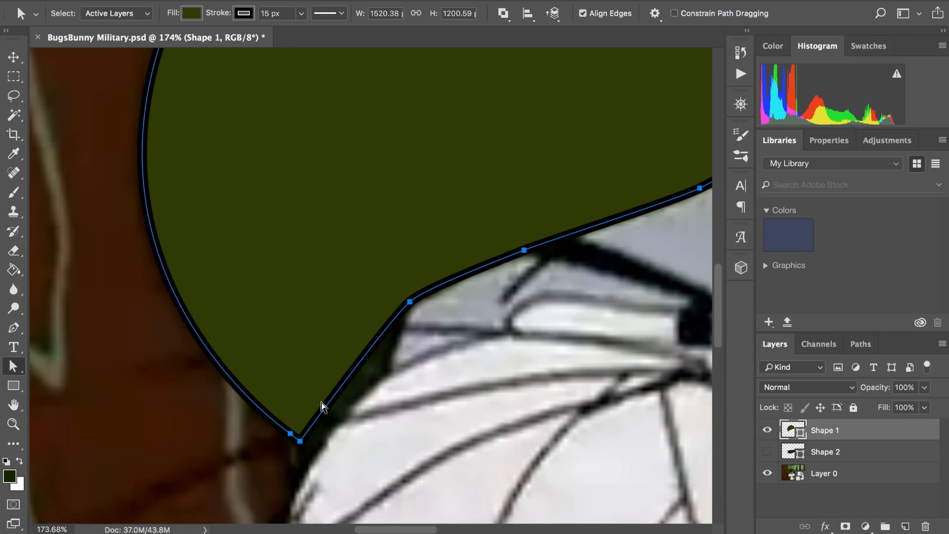
# - Try moving only Shape 1's corner anchor at the lower rear tip inward at high magnification, and undo the move
pyautogui.scroll(5, 321, 403)
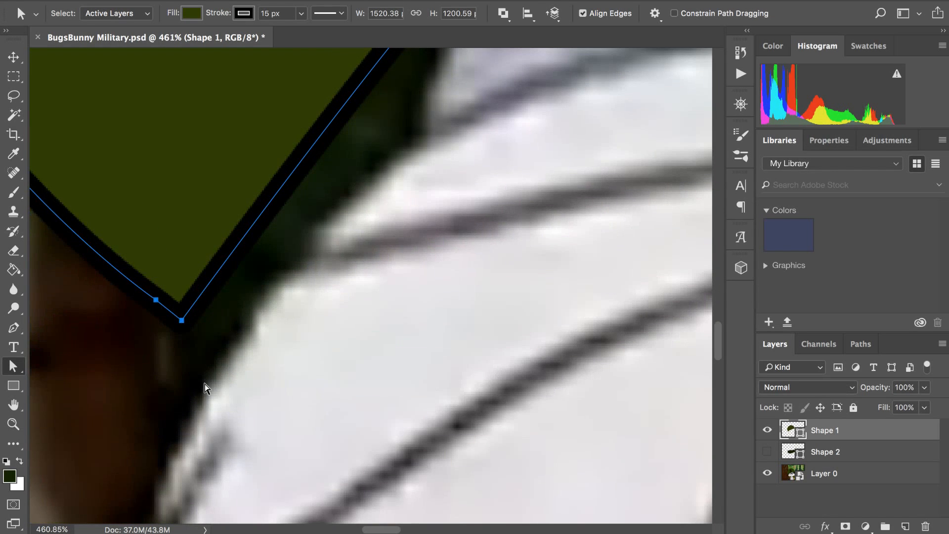
pyautogui.scroll(2, 205, 384)
pyautogui.hscroll(-2, 205, 384)
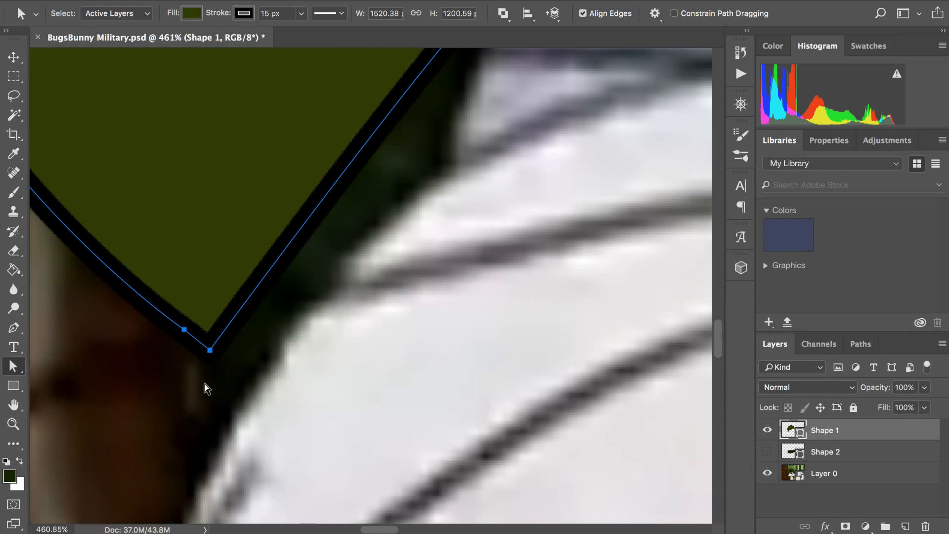
pyautogui.click(209, 348)
pyautogui.moveTo(210, 351); pyautogui.dragTo(231, 324)
pyautogui.press('super+z')
pyautogui.rightClick(16, 371)
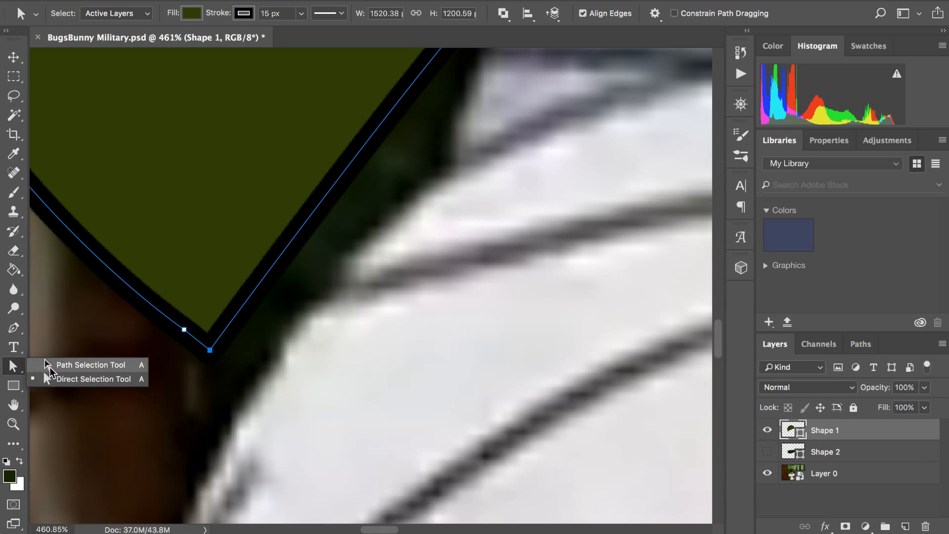
pyautogui.click(50, 366)
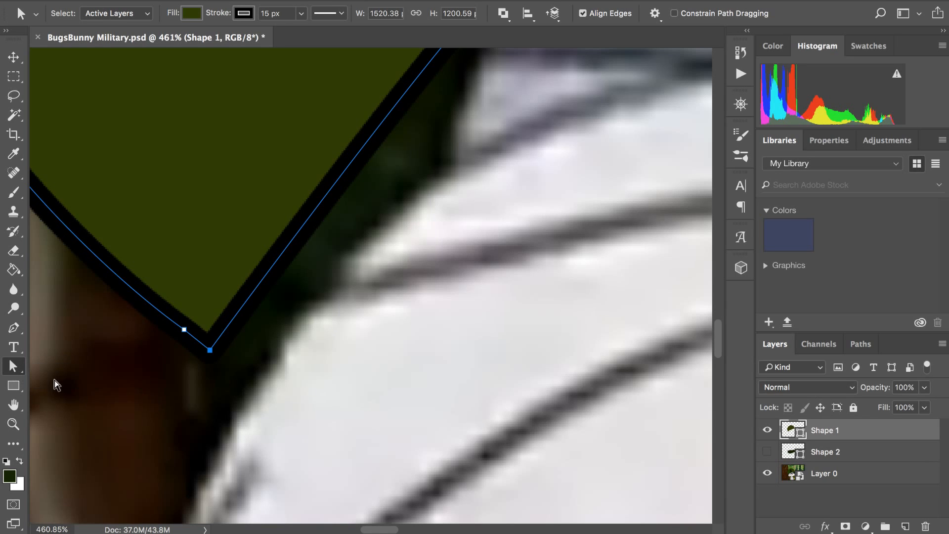
pyautogui.rightClick(210, 352)
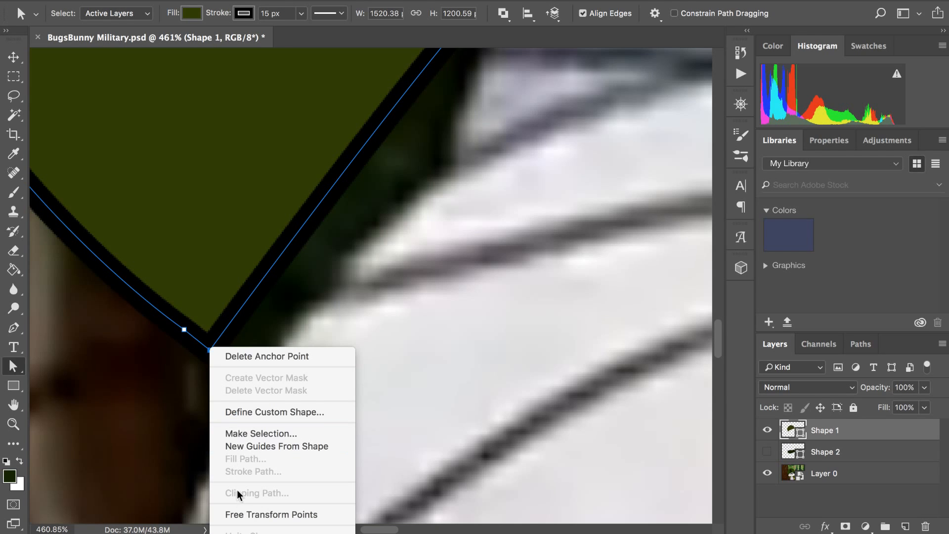
pyautogui.scroll(-5, 282, 495)
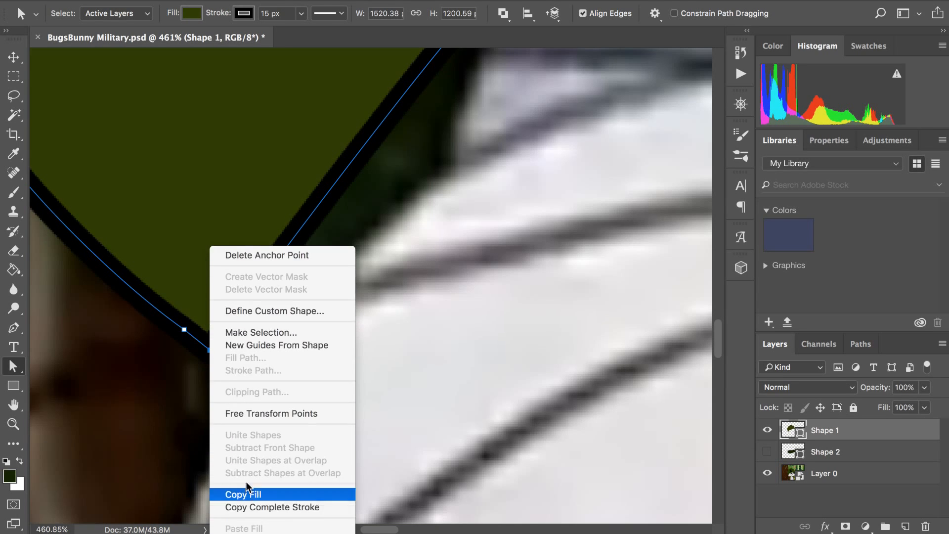
pyautogui.click(204, 343)
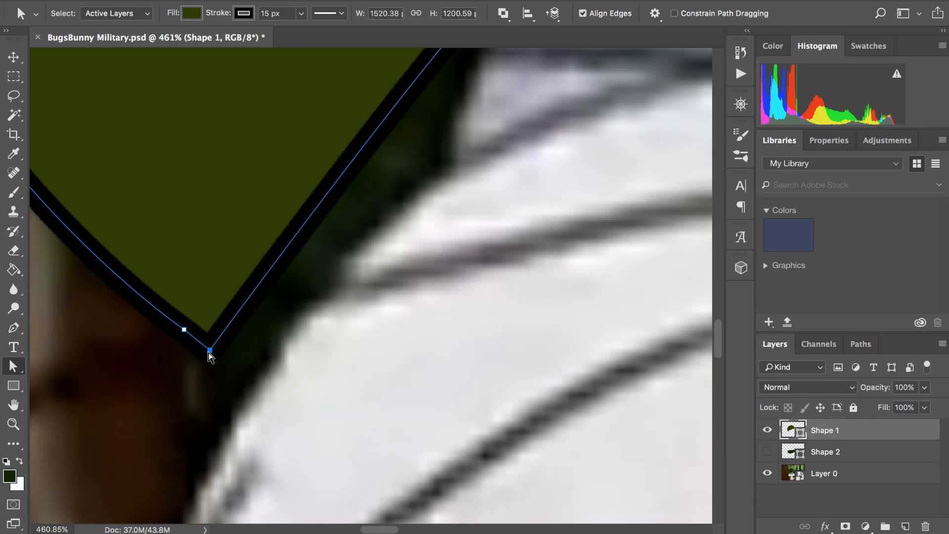
# - Try moving Shape 1's lower rear tip anchor up along the brim edge, and undo the move
pyautogui.moveTo(210, 350); pyautogui.dragTo(267, 266)
pyautogui.press('super+z')
pyautogui.moveTo(23, 369); pyautogui.dragTo(80, 380)
pyautogui.click(166, 332)
pyautogui.click(193, 401)
pyautogui.click(207, 346)
# - With the Pen tool, pull a direction handle out of Shape 1's lower rear tip anchor and aim it up the brim to curve that edge
pyautogui.click(14, 327)
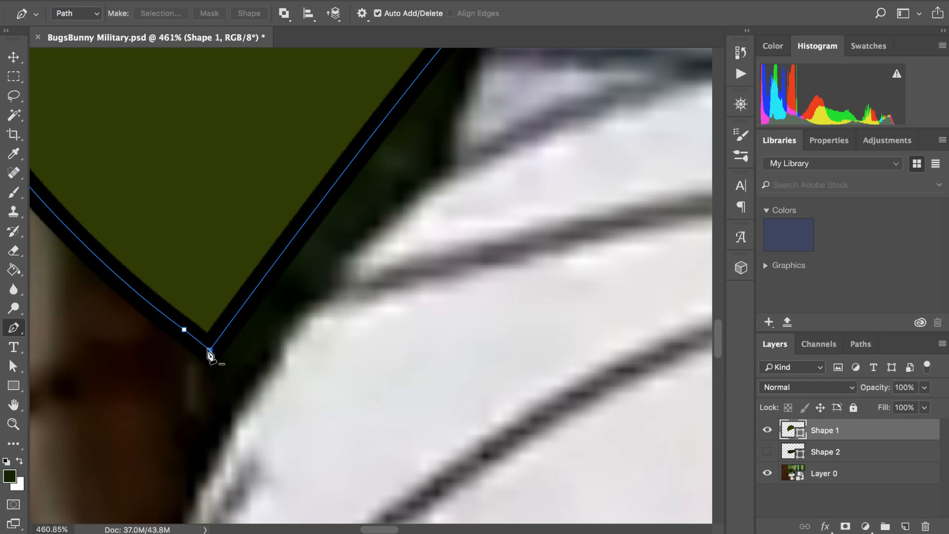
pyautogui.moveTo(210, 349)
pyautogui.mouseDown()
pyautogui.moveTo(170, 402)
pyautogui.moveTo(210, 366)
pyautogui.moveTo(186, 388)
pyautogui.moveTo(174, 431)
pyautogui.moveTo(208, 349)
pyautogui.mouseUp()
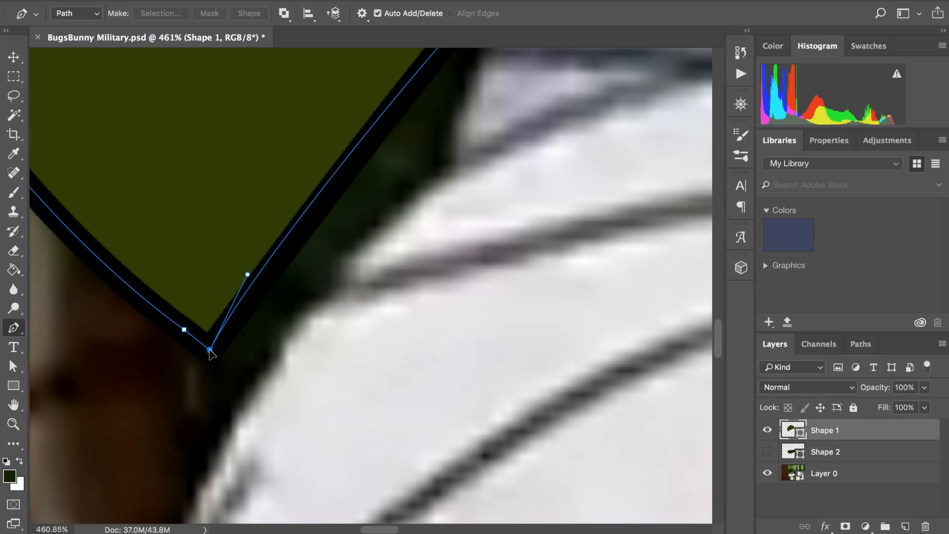
pyautogui.press('super+minus')
pyautogui.press('super+minus')
pyautogui.press('super+minus')
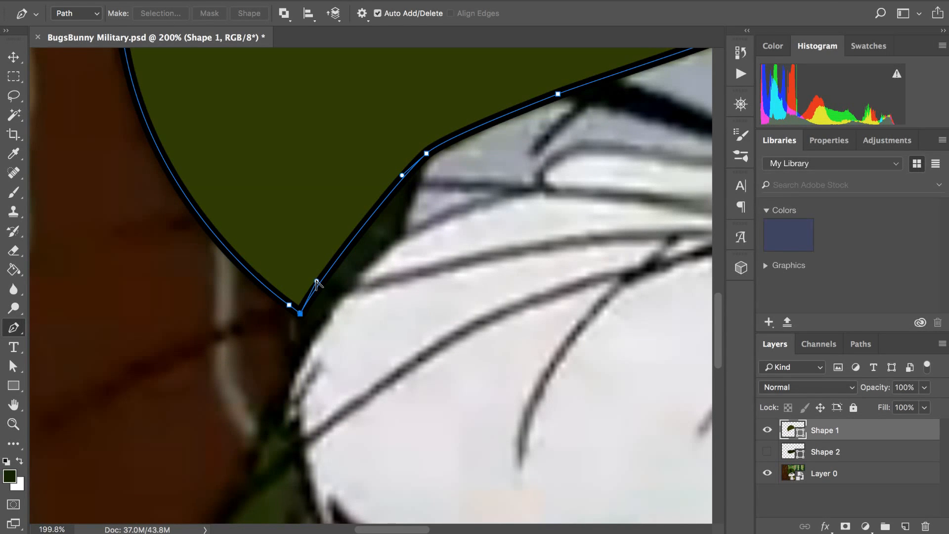
pyautogui.moveTo(316, 282); pyautogui.dragTo(338, 249)
pyautogui.press('super+minus')
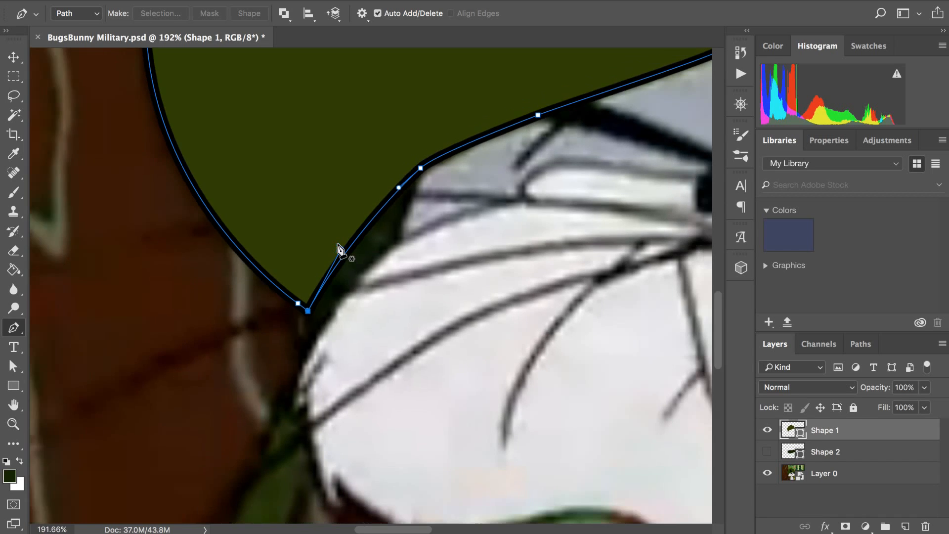
# - Adjust both direction handles of the anchor at the brim's bend above the rear tip to smooth the curve through it
pyautogui.scroll(-5, 339, 246)
pyautogui.scroll(6, 339, 253)
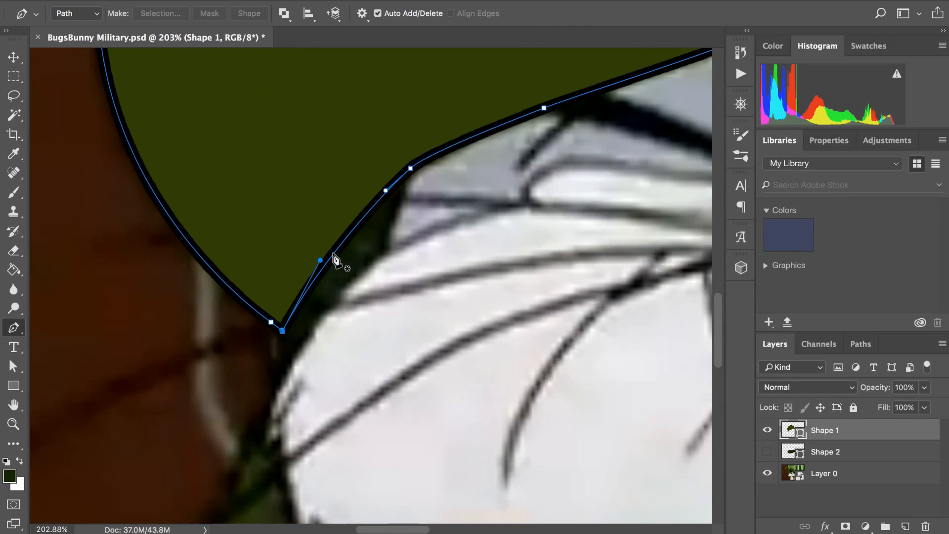
pyautogui.scroll(3, 335, 258)
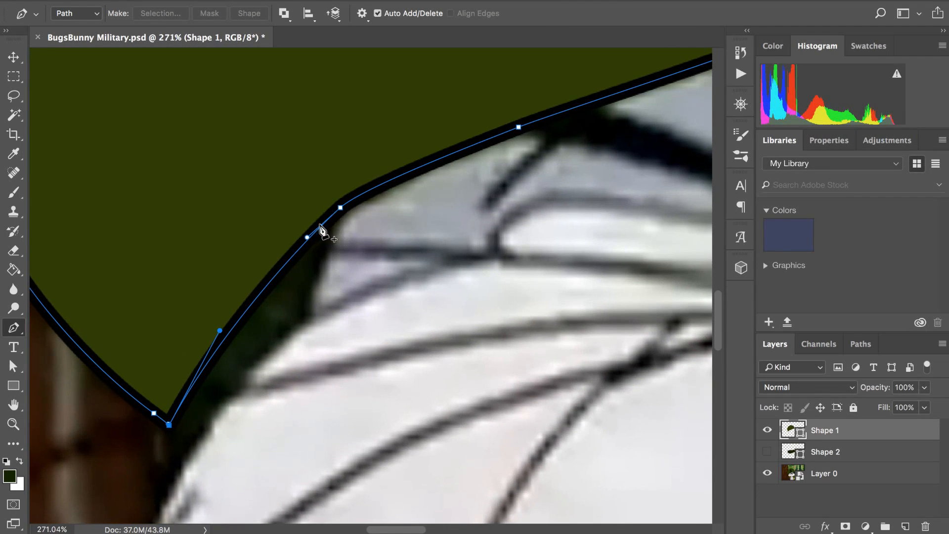
pyautogui.moveTo(307, 237); pyautogui.dragTo(305, 234)
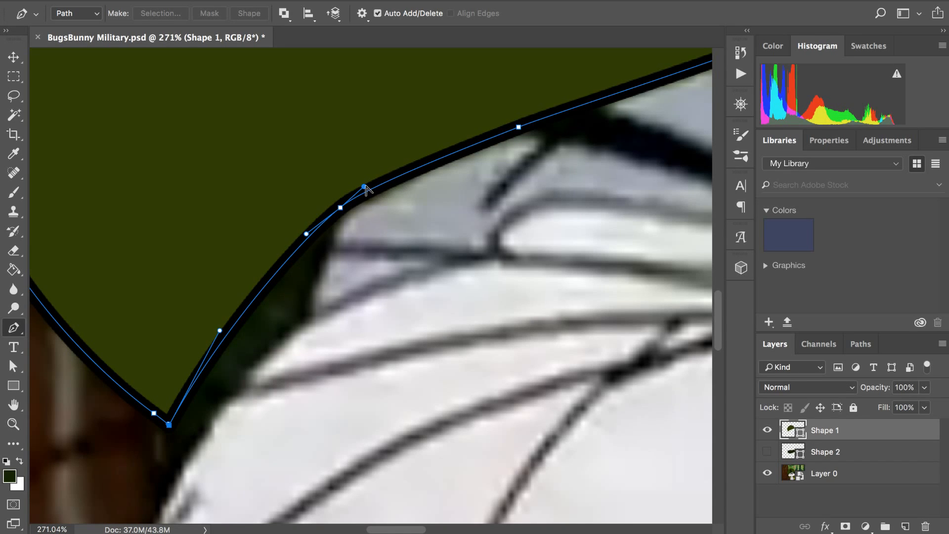
pyautogui.moveTo(365, 186); pyautogui.dragTo(372, 184)
# - Hide Layer 0 and examine Shape 1's lower rear tip and brim bend against the transparent background
pyautogui.scroll(-5, 435, 183)
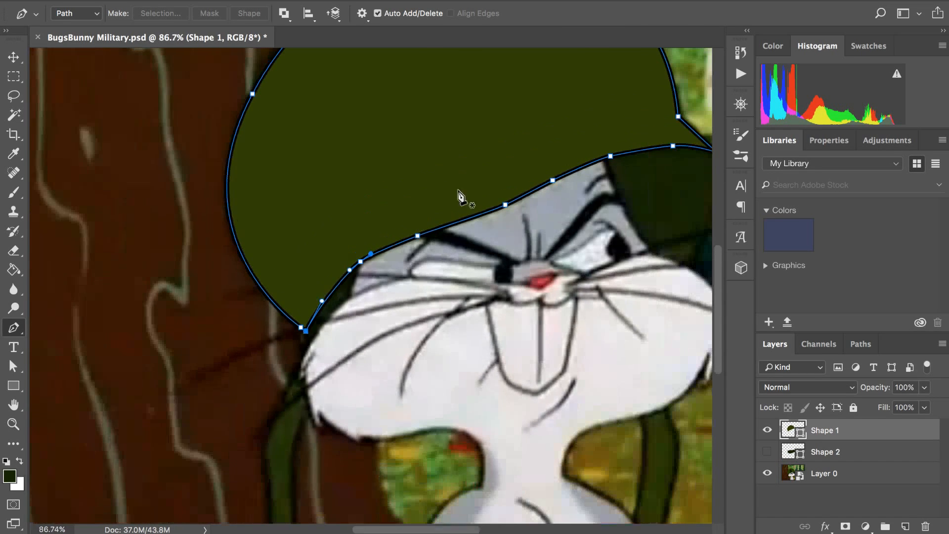
pyautogui.click(767, 473)
pyautogui.press('Escape')
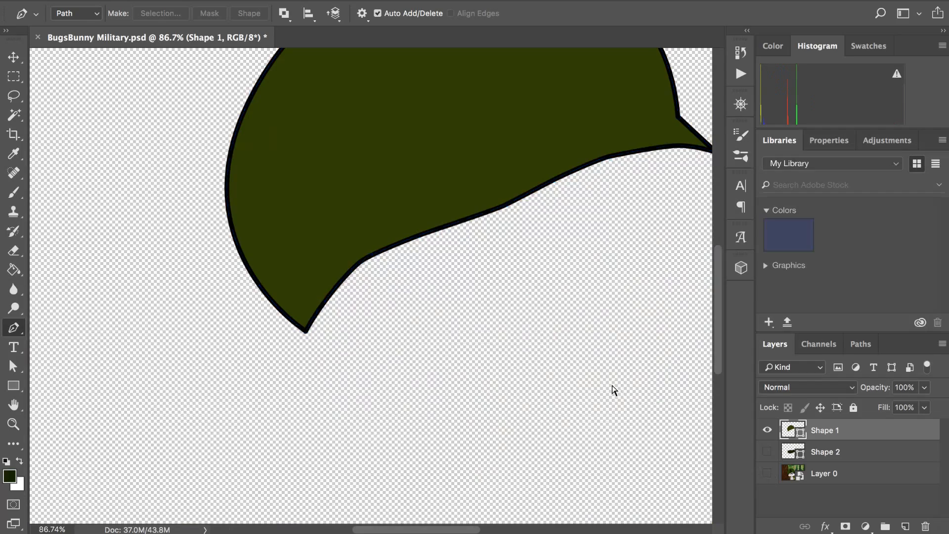
pyautogui.scroll(-3, 614, 390)
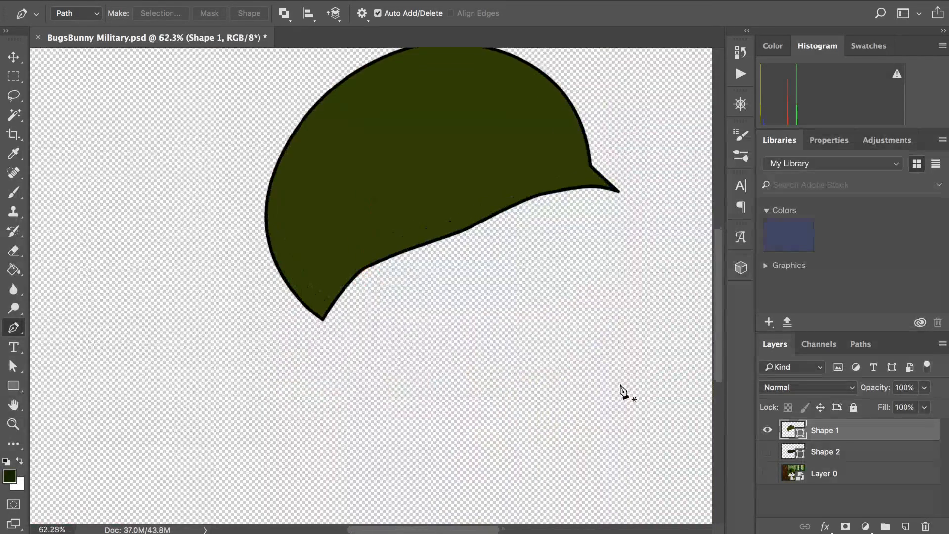
pyautogui.scroll(5, 622, 390)
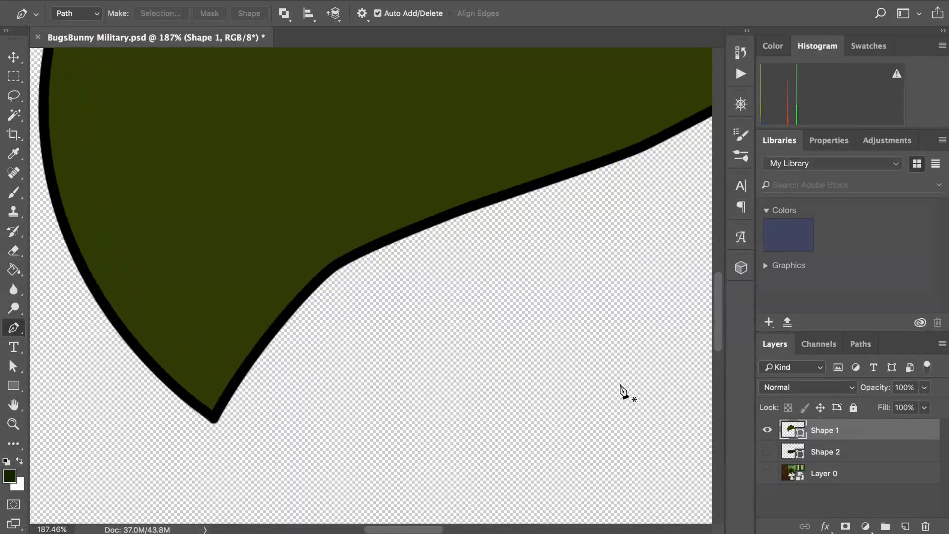
pyautogui.scroll(3, 623, 390)
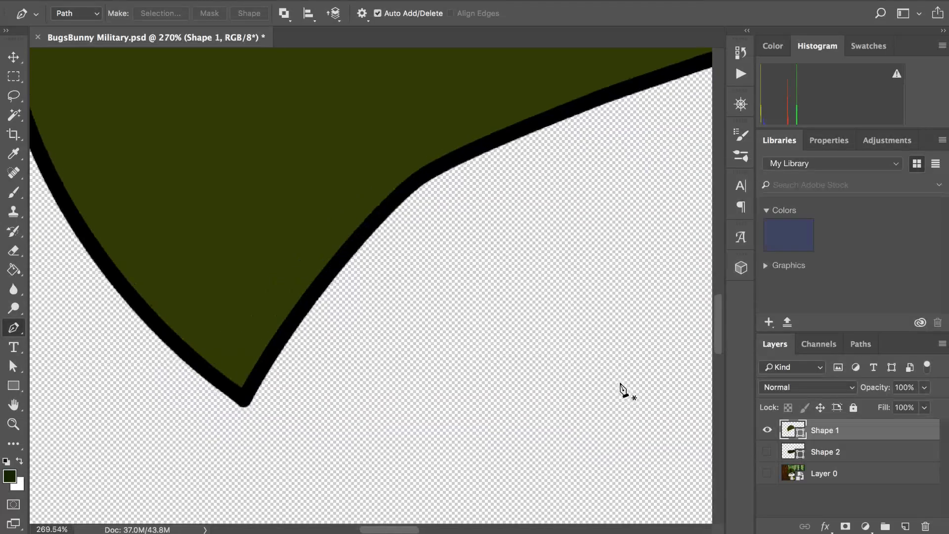
pyautogui.scroll(2, 623, 391)
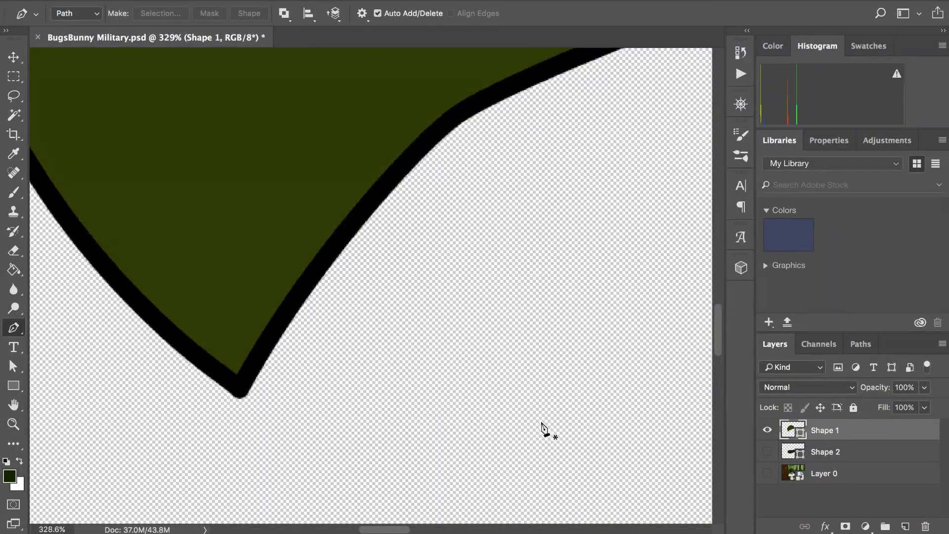
# - Move the short direction handle at Shape 1's rear tip anchor slightly outward, in line with the helmet's rear outline
pyautogui.scroll(2, 542, 424)
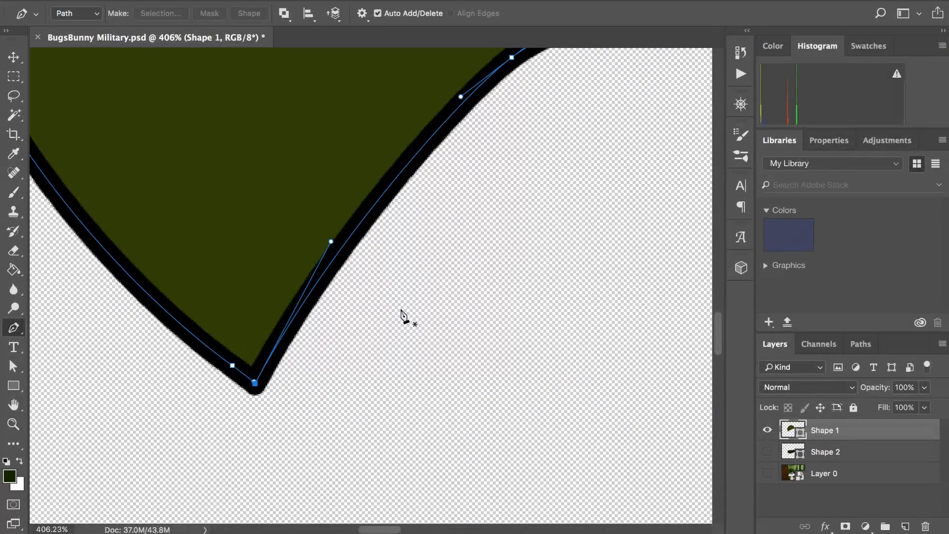
pyautogui.scroll(4, 404, 314)
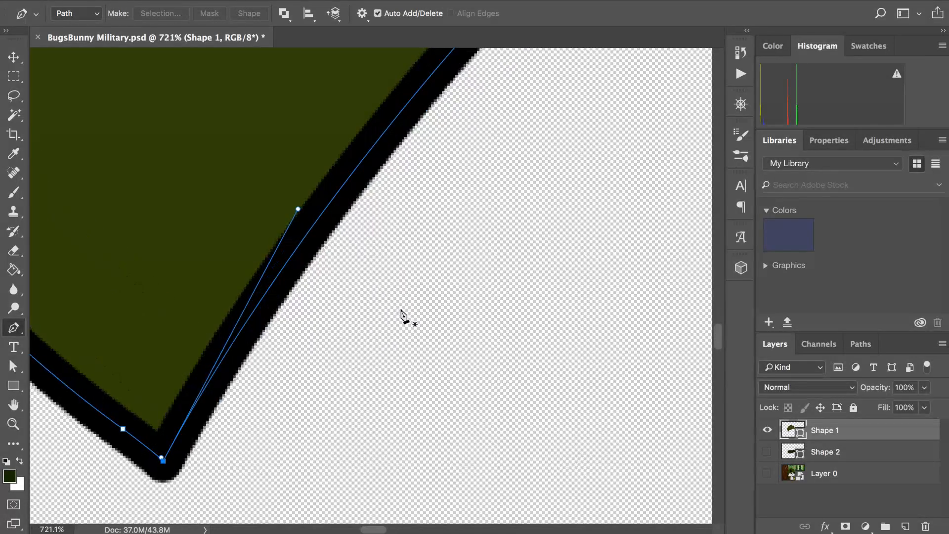
pyautogui.scroll(4, 403, 317)
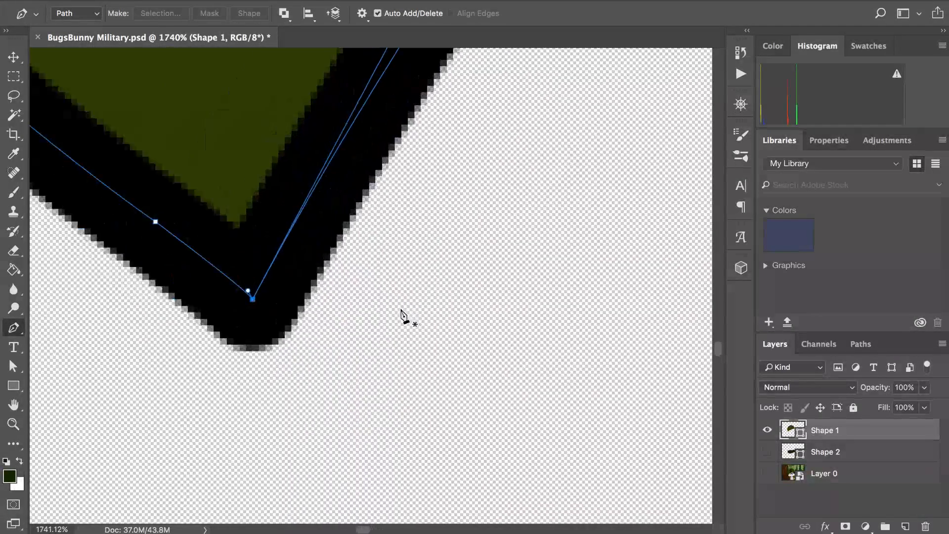
pyautogui.hscroll(-2, 346, 306)
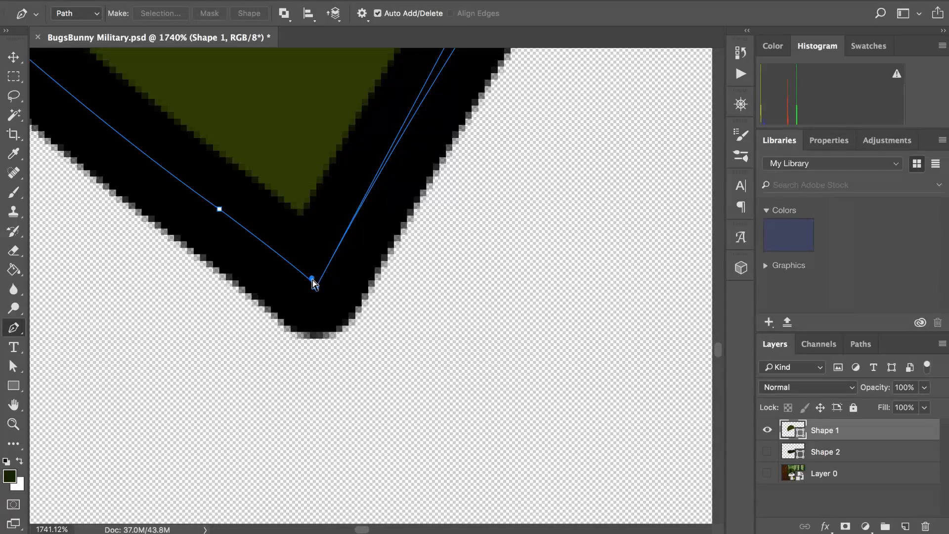
pyautogui.moveTo(312, 277); pyautogui.dragTo(305, 276)
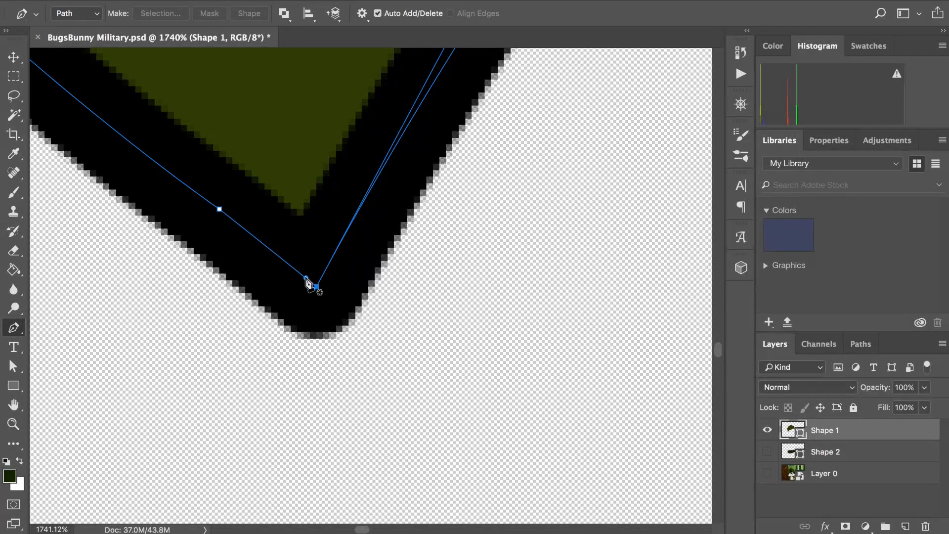
# - Extend the rear tip anchor's brim-side direction handle a little farther up toward the bend
pyautogui.scroll(-5, 377, 301)
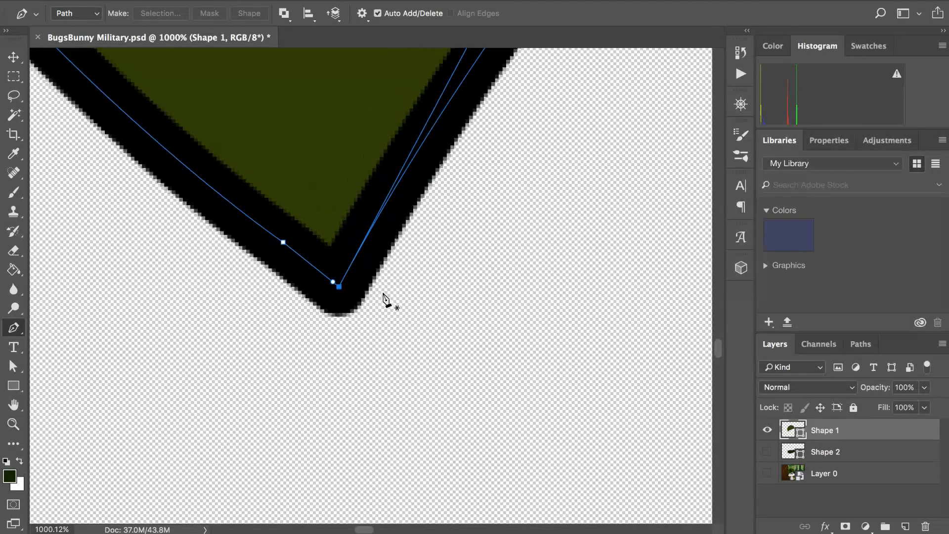
pyautogui.scroll(-5, 386, 300)
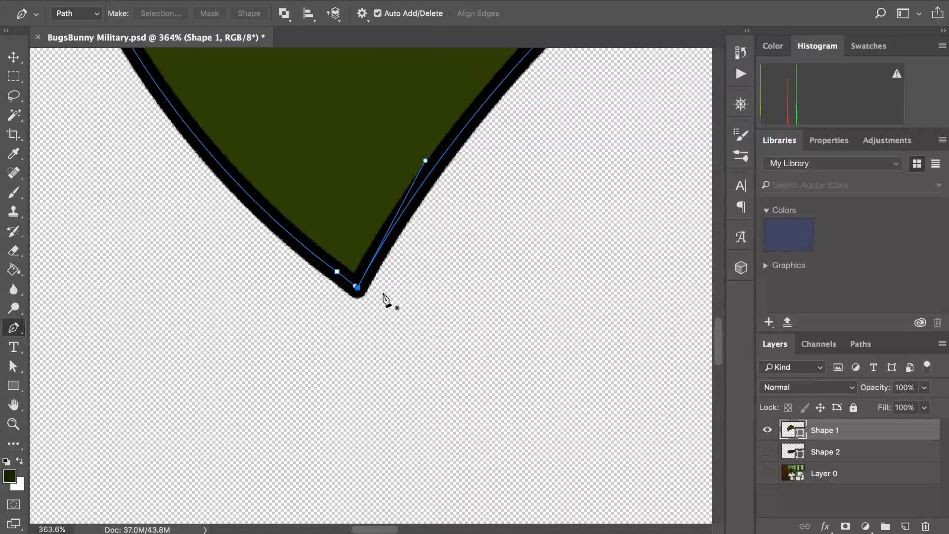
pyautogui.scroll(-4, 386, 300)
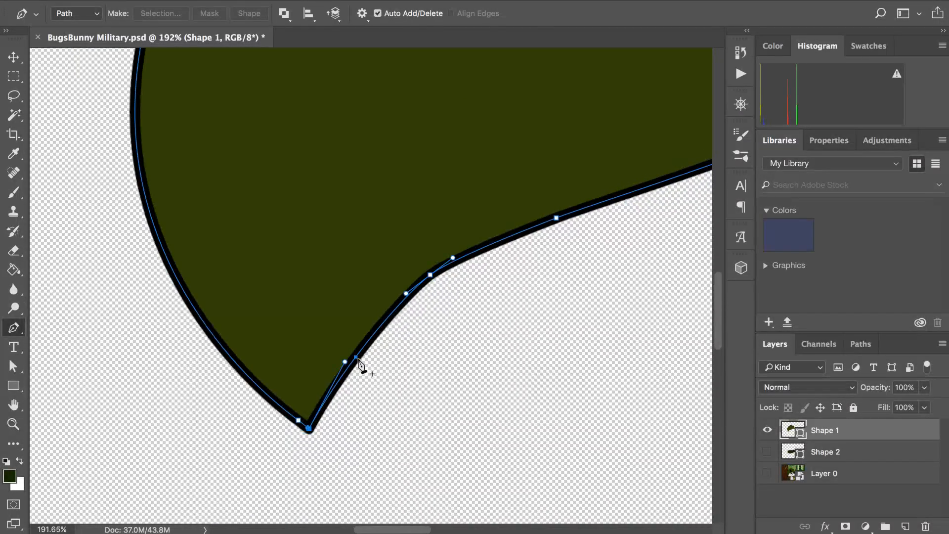
pyautogui.moveTo(345, 364); pyautogui.dragTo(352, 345)
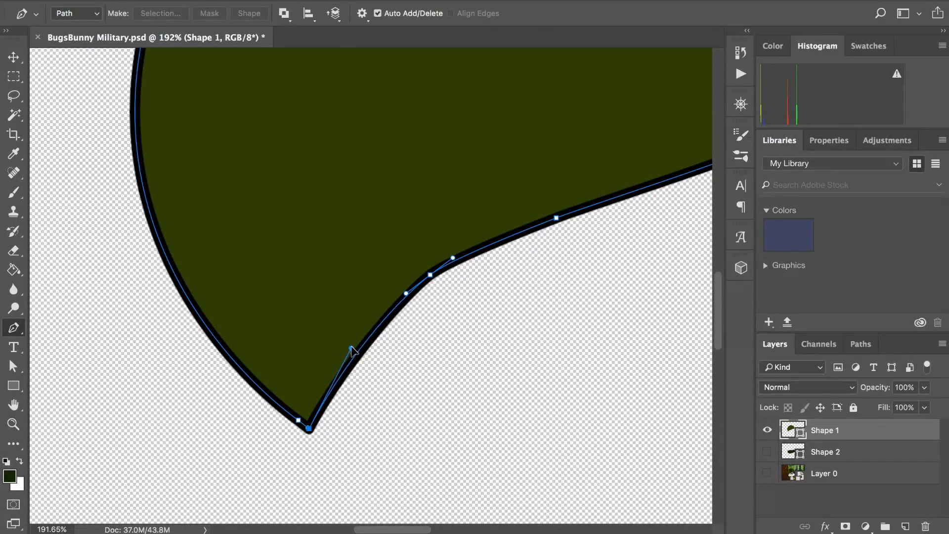
# - Review the whole helmet outline, and show Shape 2 and Layer 0 again to check both shapes over the screenshot
pyautogui.scroll(-2, 423, 334)
pyautogui.scroll(-4, 424, 333)
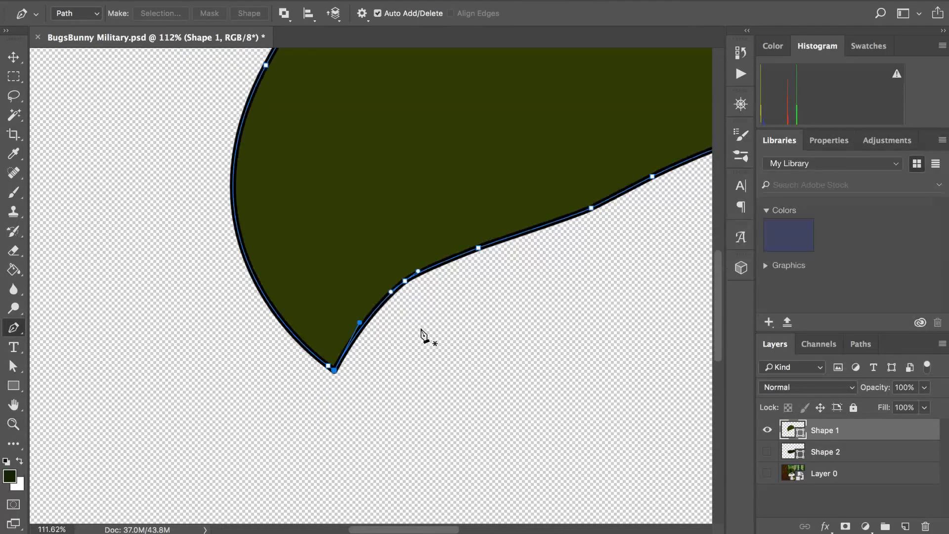
pyautogui.scroll(-3, 422, 331)
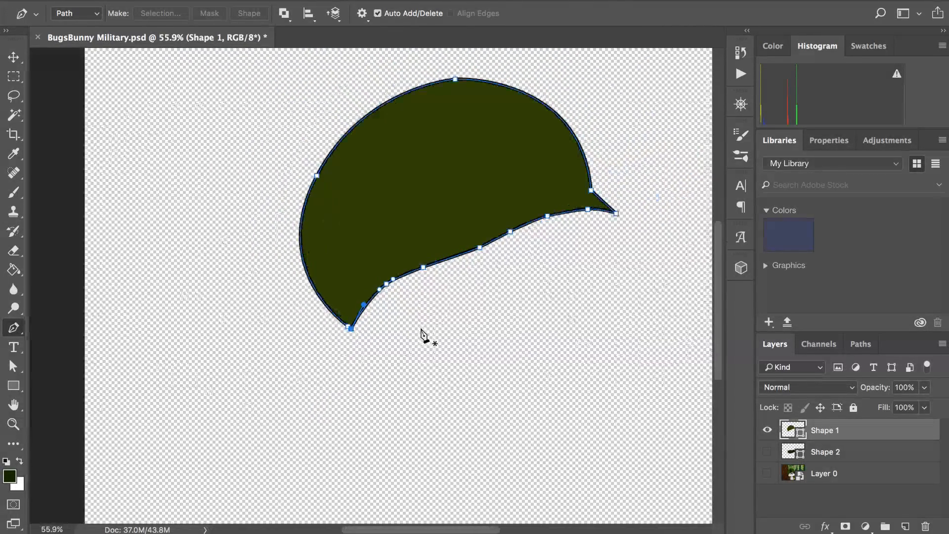
pyautogui.scroll(4, 422, 332)
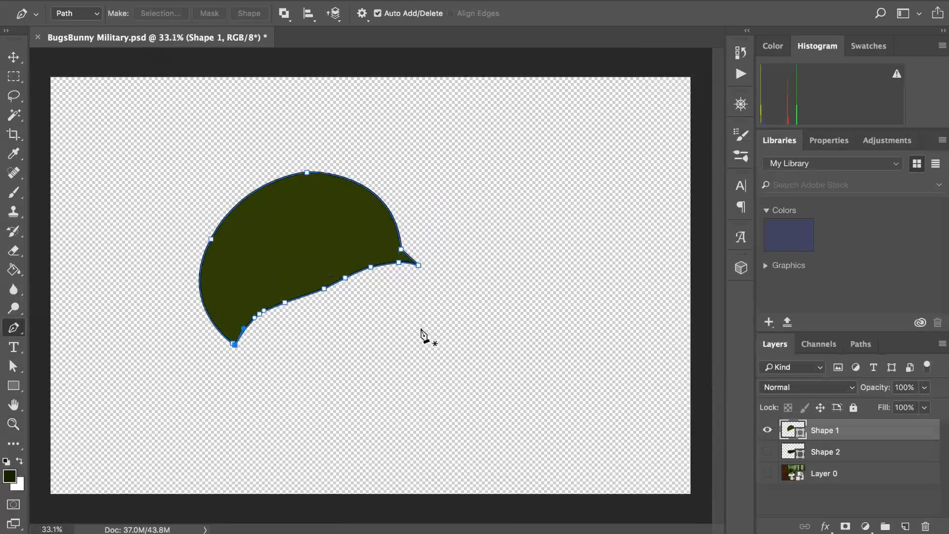
pyautogui.scroll(2, 424, 334)
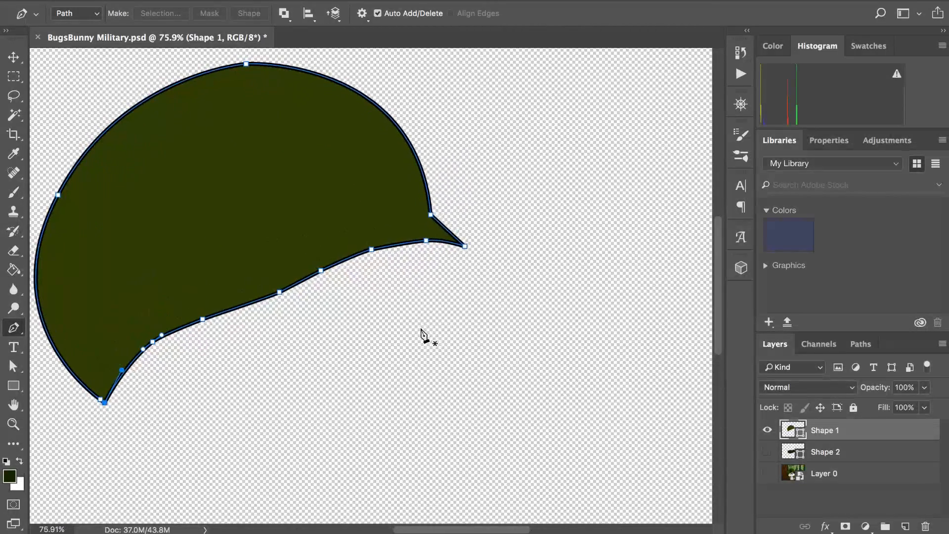
pyautogui.click(767, 451)
pyautogui.click(766, 473)
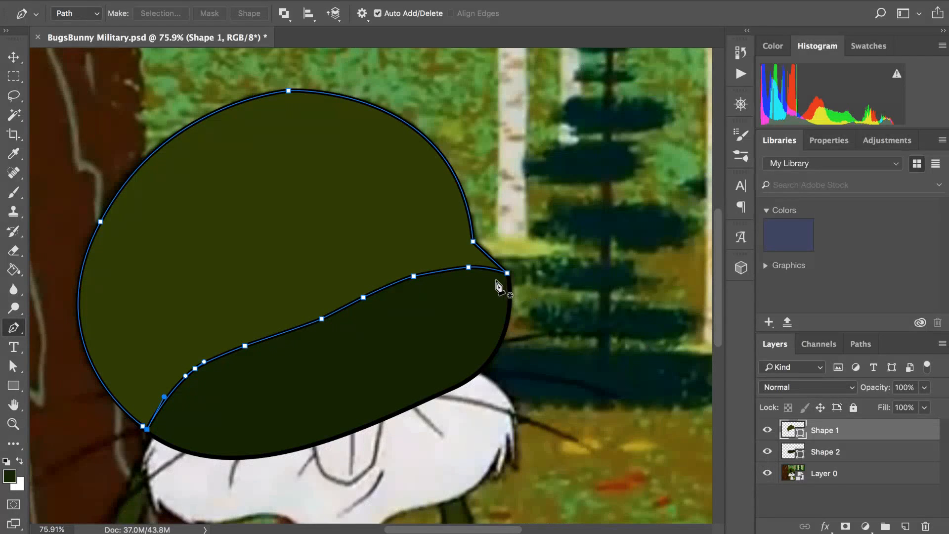
pyautogui.scroll(2, 455, 322)
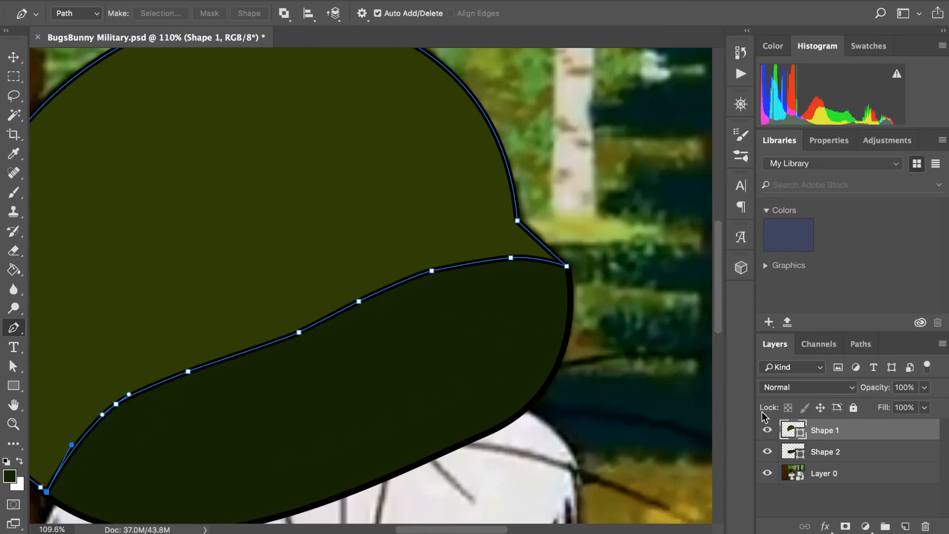
# - Hide Shape 1 and Shape 2, and bring the rabbit's face in the Layer 0 screenshot into view
pyautogui.click(767, 429)
pyautogui.click(767, 446)
pyautogui.scroll(-3, 526, 350)
pyautogui.hscroll(-2, 525, 350)
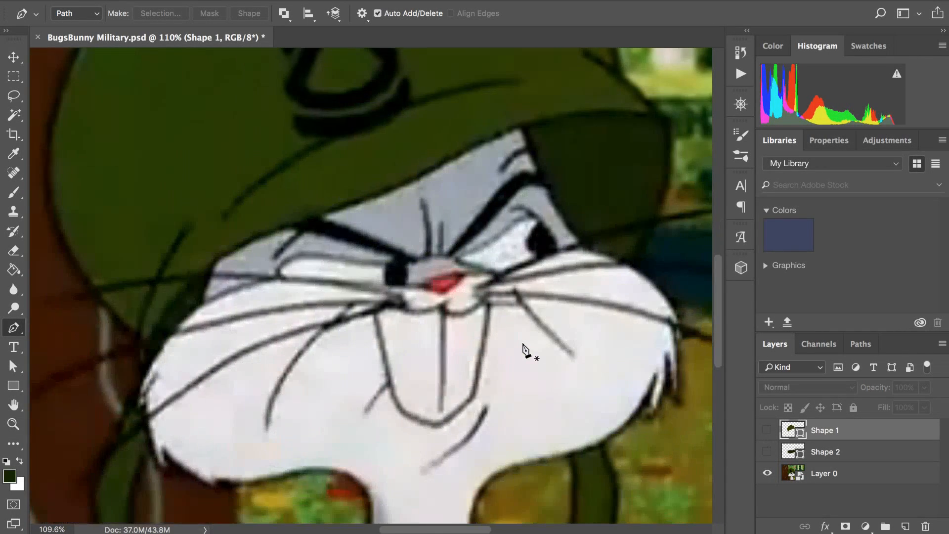
pyautogui.scroll(1, 526, 350)
pyautogui.scroll(-2, 526, 350)
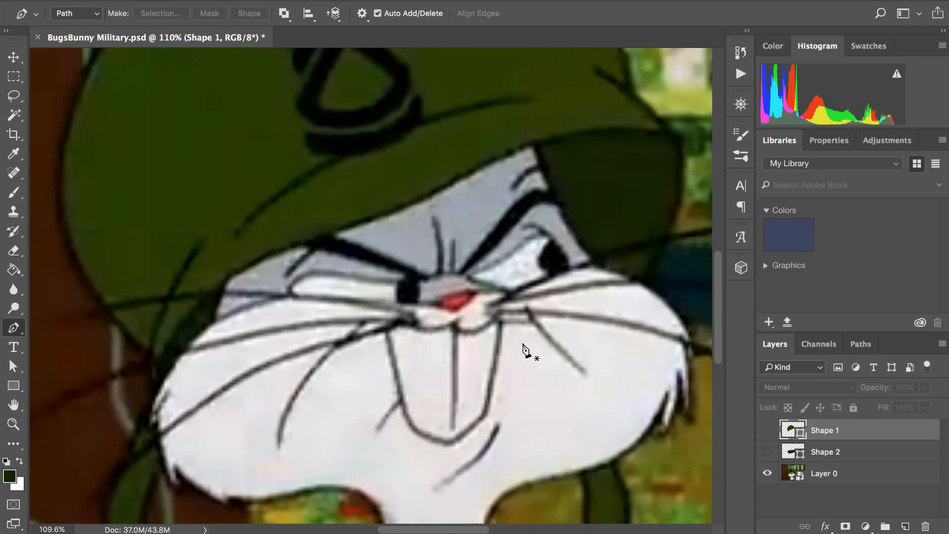
# - Select the Layer 0 screenshot and add a new empty layer directly above it, below Shape 2
pyautogui.scroll(-4, 526, 350)
pyautogui.hscroll(-1, 525, 350)
pyautogui.scroll(3, 526, 350)
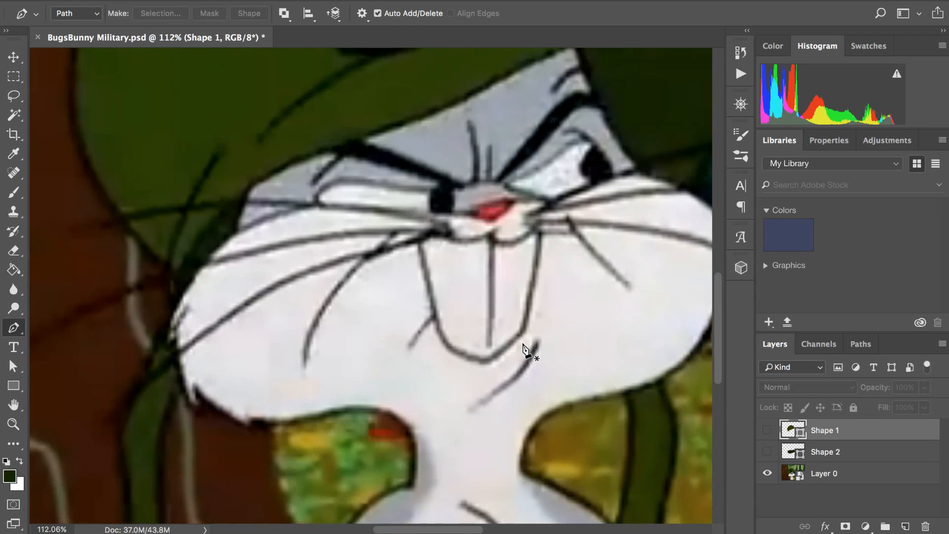
pyautogui.click(846, 482)
pyautogui.click(906, 526)
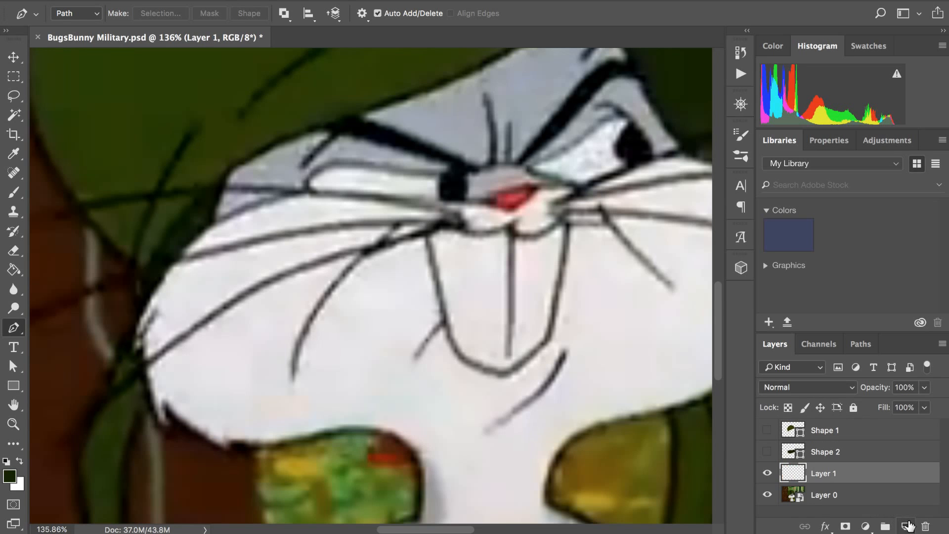
# - Start a Pen path on Layer 1 with a straight segment from the rabbit's cheek edge down to the chin strap's outer bend
pyautogui.scroll(5, 447, 304)
pyautogui.scroll(-3, 447, 304)
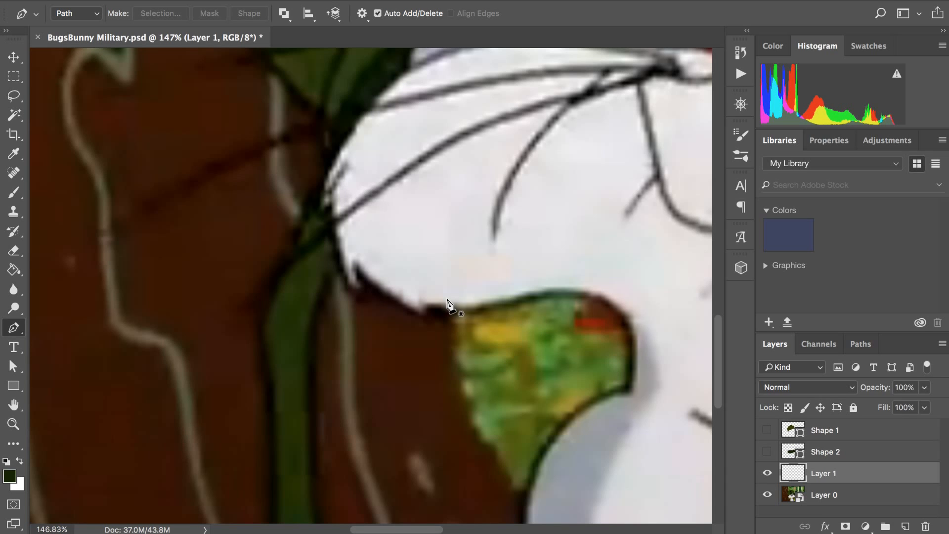
pyautogui.click(338, 142)
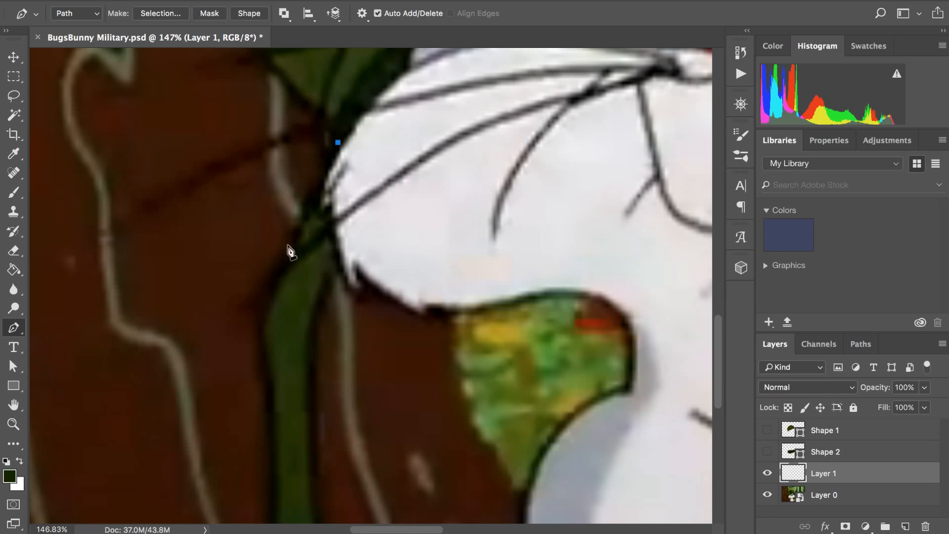
pyautogui.click(269, 289)
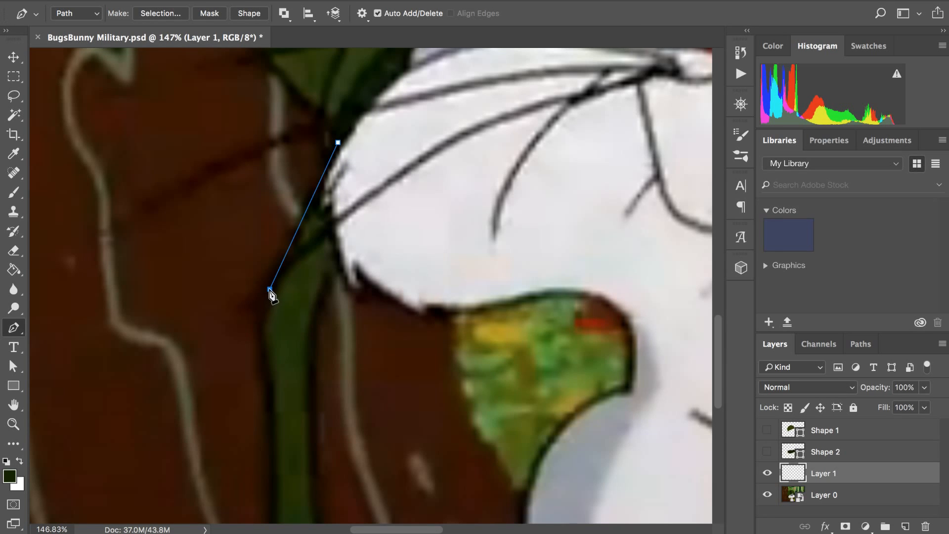
# - Try a curved anchor farther down the chin strap's outer edge, and undo it
pyautogui.moveTo(265, 358); pyautogui.dragTo(280, 410)
pyautogui.hotkey('ctrl', 'z')
pyautogui.hotkey('ctrl', '+')
pyautogui.scroll(-3, 267, 324)
pyautogui.hscroll(-2, 267, 324)
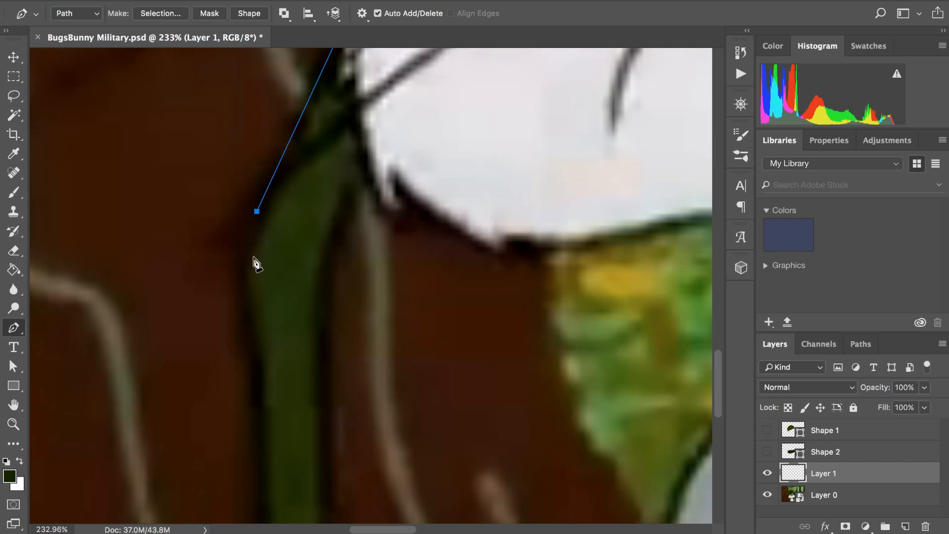
# - Continue the Pen path down the outer edge of the left helmet strap and across its bottom end
pyautogui.moveTo(242, 285); pyautogui.dragTo(243, 311)
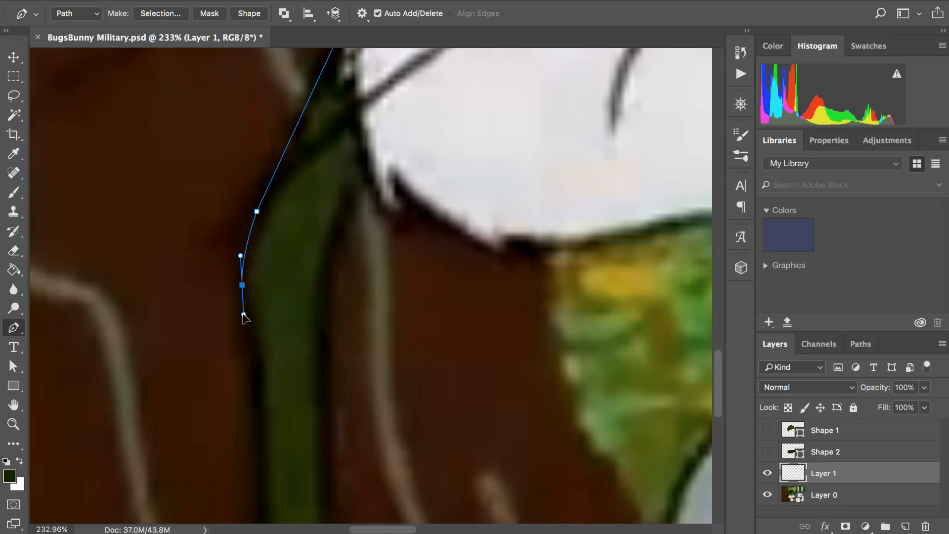
pyautogui.scroll(-5, 244, 315)
pyautogui.hotkey('ctrl', '-')
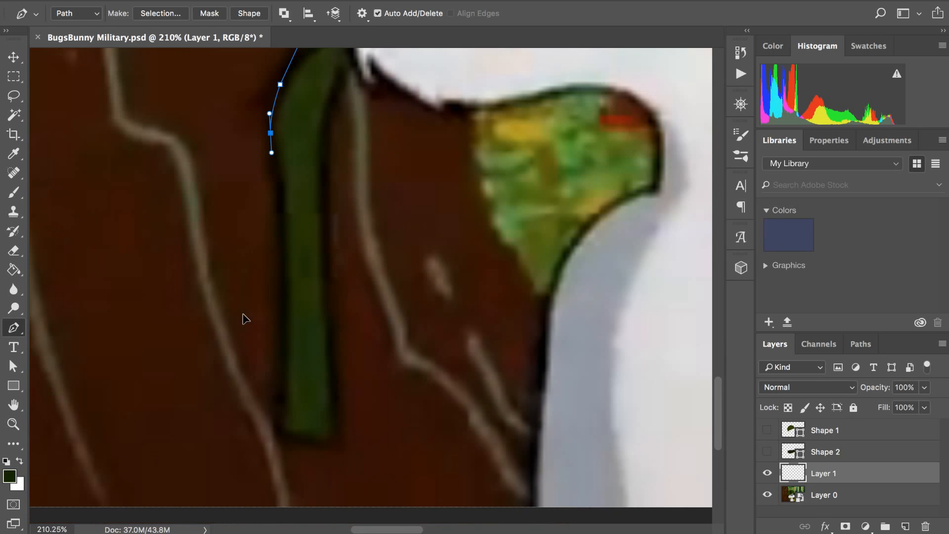
pyautogui.scroll(4, 284, 195)
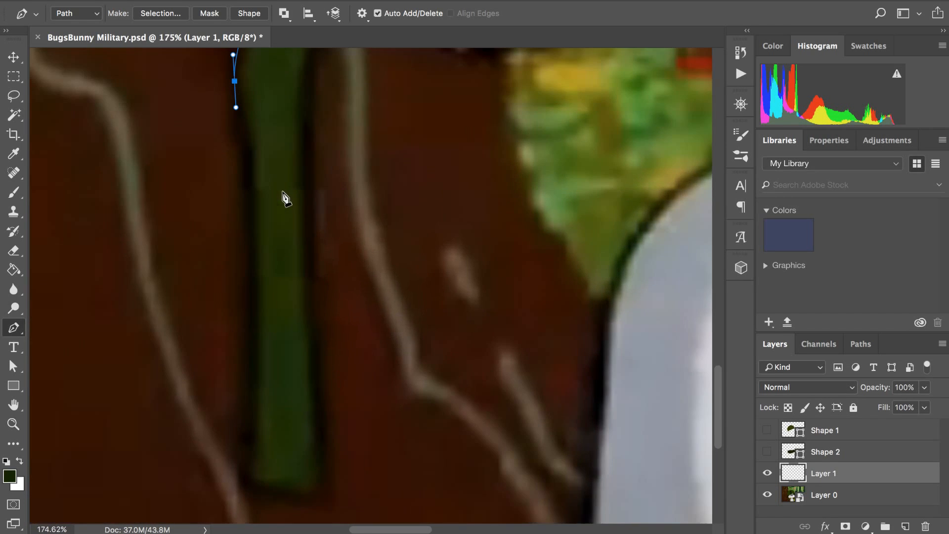
pyautogui.click(277, 174)
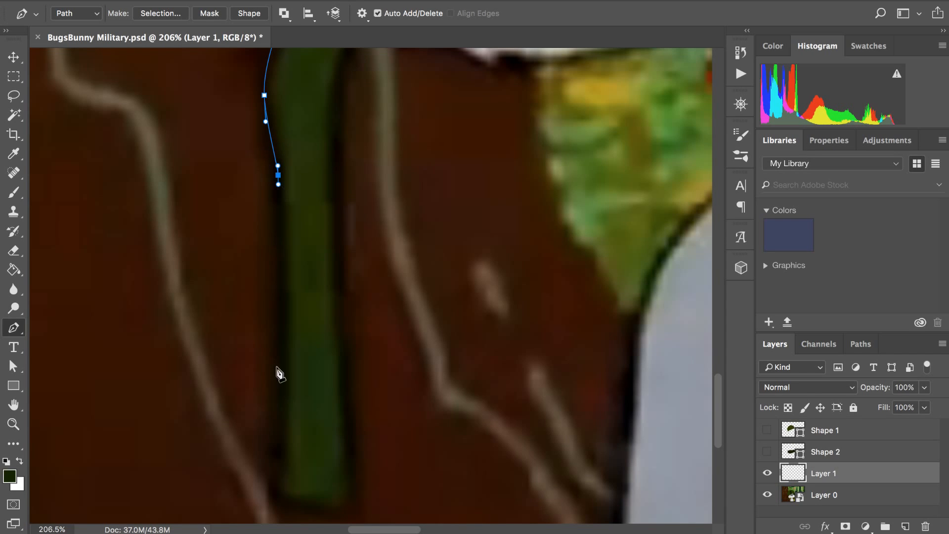
pyautogui.scroll(-2, 281, 478)
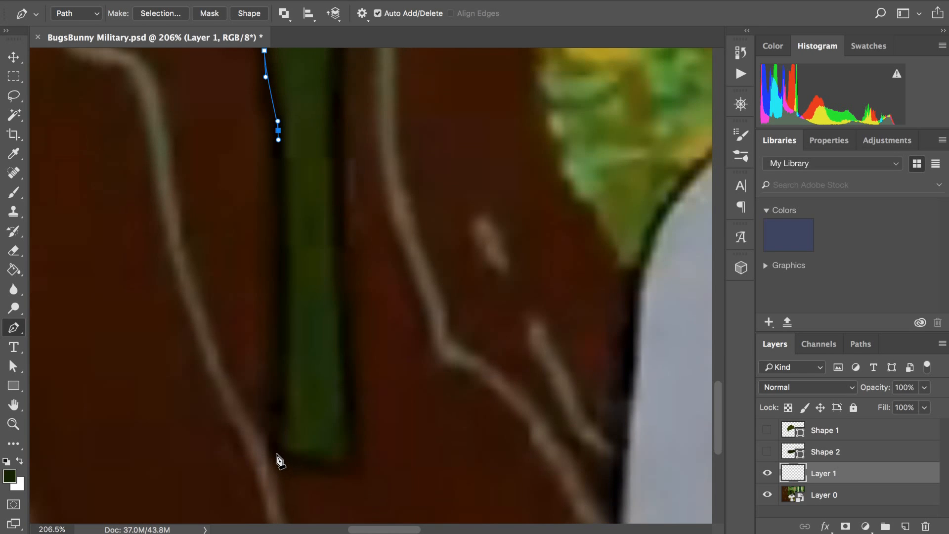
pyautogui.click(277, 454)
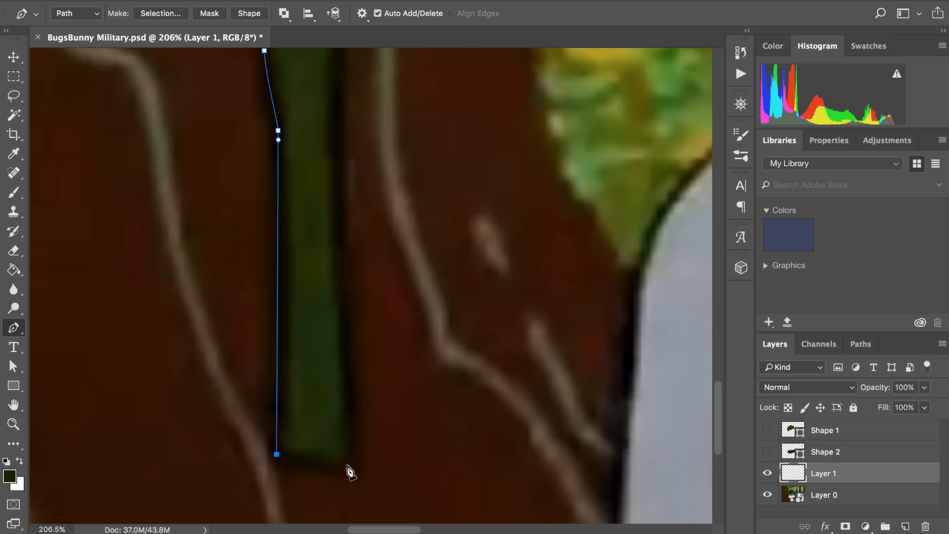
pyautogui.click(347, 465)
# - Trace the strap's inner edge up to the rabbit's cheek and close the path at its starting anchor
pyautogui.scroll(7, 356, 396)
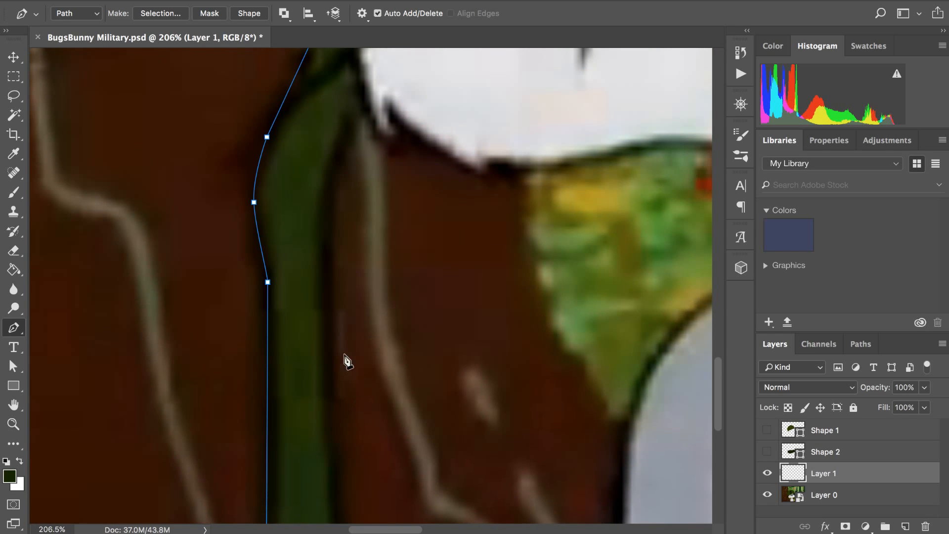
pyautogui.click(327, 320)
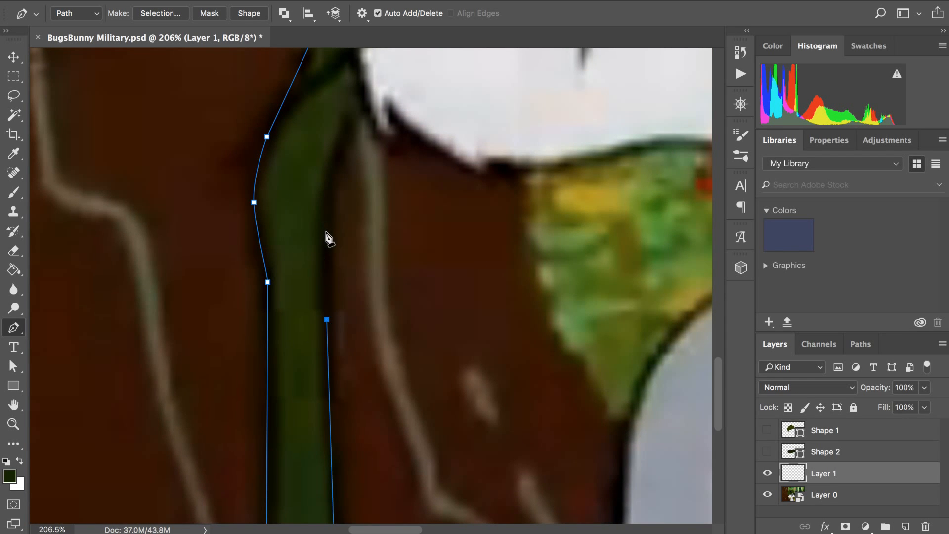
pyautogui.moveTo(326, 216); pyautogui.dragTo(327, 200)
pyautogui.scroll(3, 343, 156)
pyautogui.hscroll(1, 343, 157)
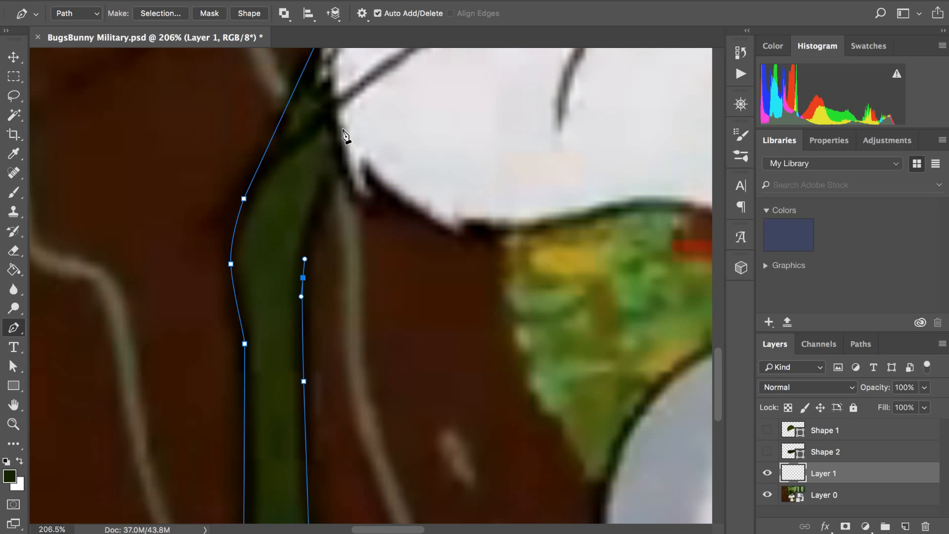
pyautogui.moveTo(344, 129); pyautogui.dragTo(353, 104)
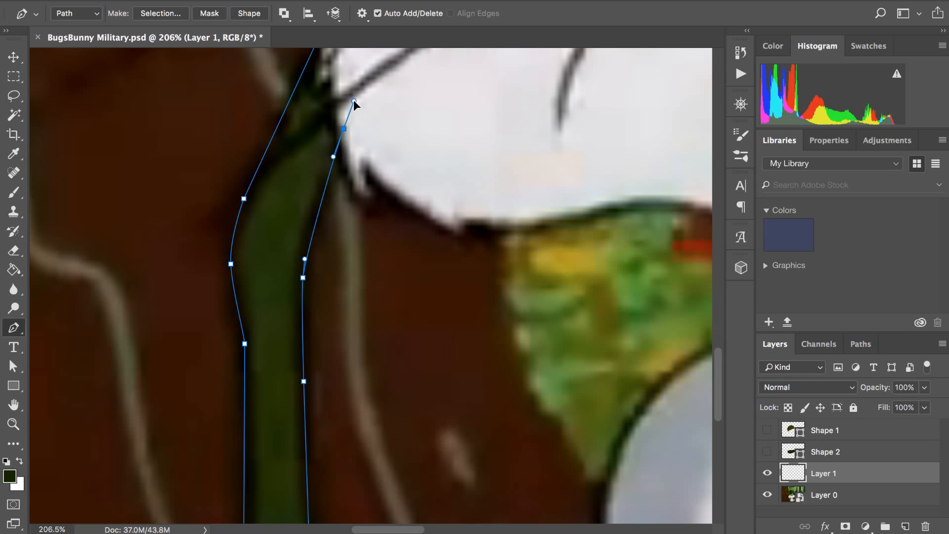
pyautogui.scroll(11, 354, 103)
pyautogui.hscroll(1, 353, 103)
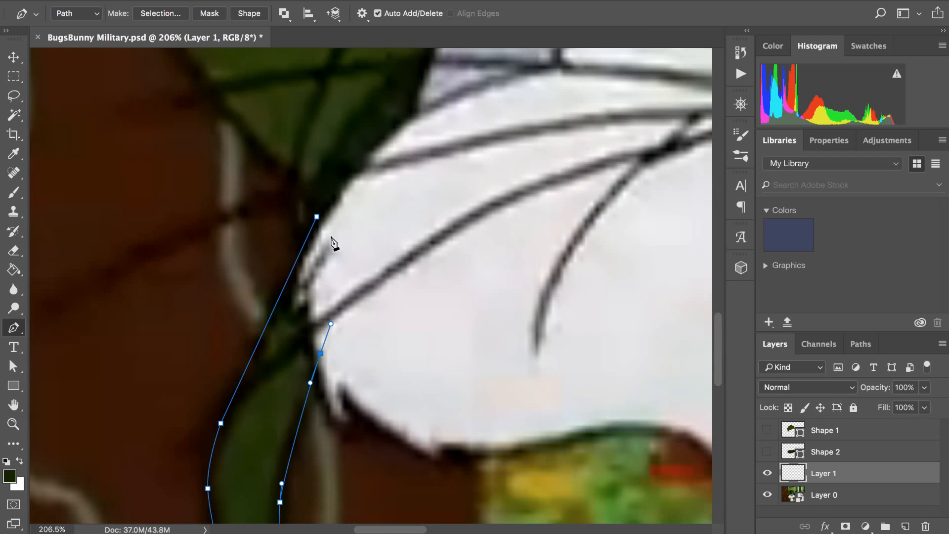
pyautogui.click(338, 267)
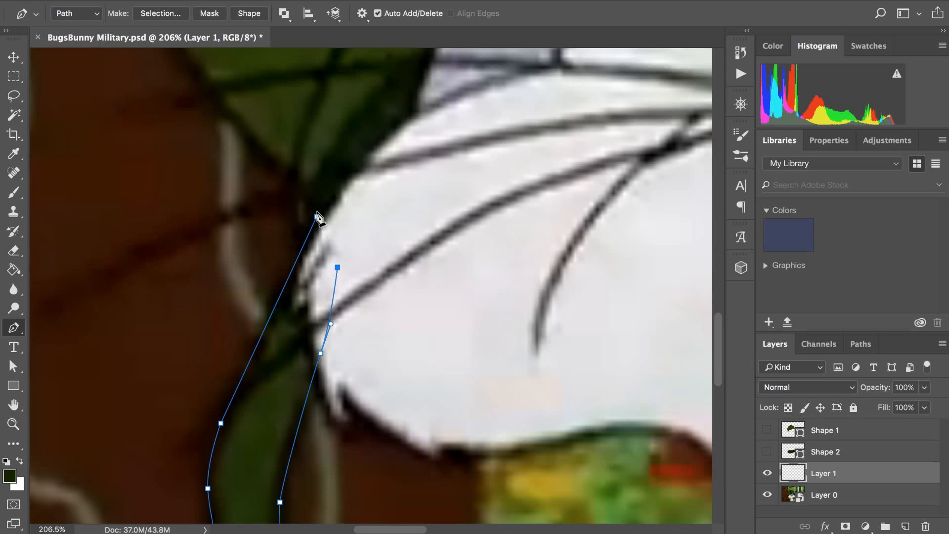
pyautogui.click(317, 218)
# - Convert the closed strap path into a shape layer
pyautogui.scroll(-5, 435, 121)
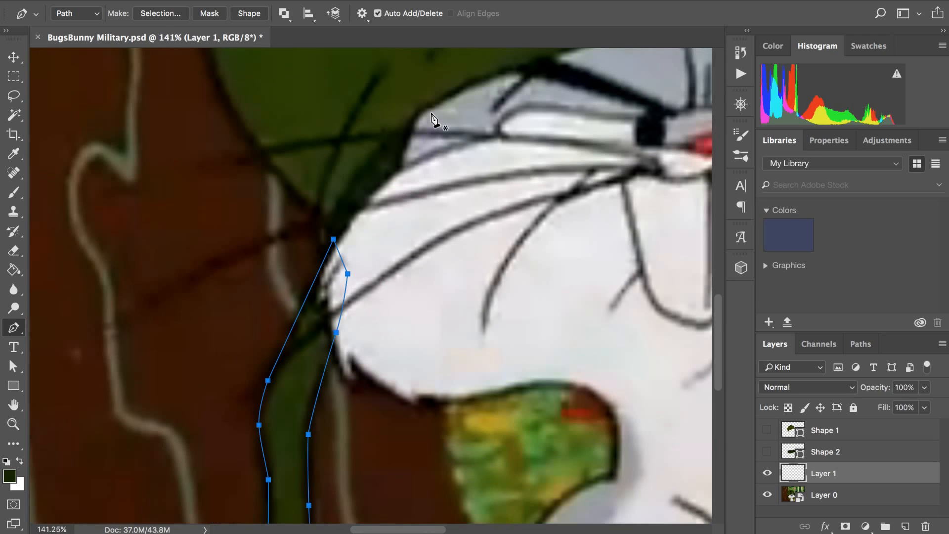
pyautogui.scroll(-6, 432, 120)
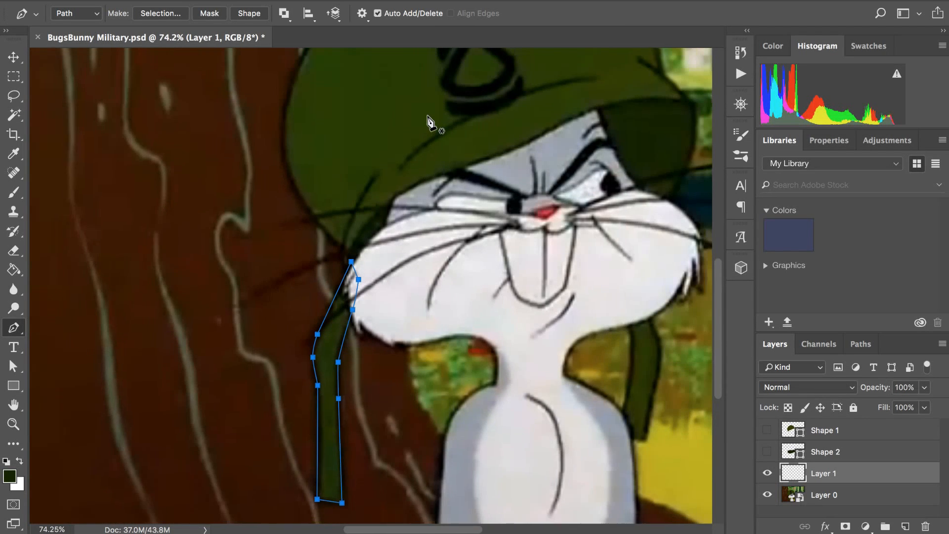
pyautogui.scroll(6, 428, 121)
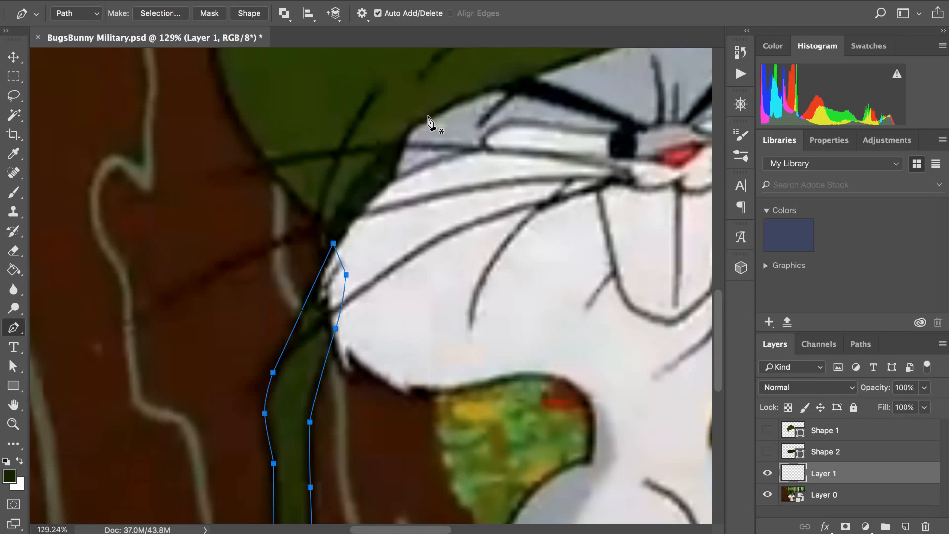
pyautogui.scroll(3, 428, 121)
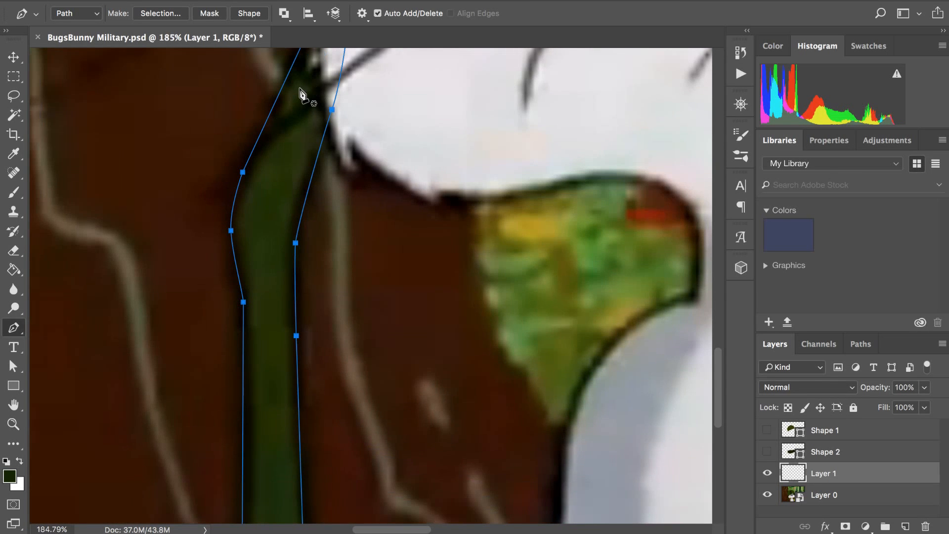
pyautogui.scroll(2, 303, 89)
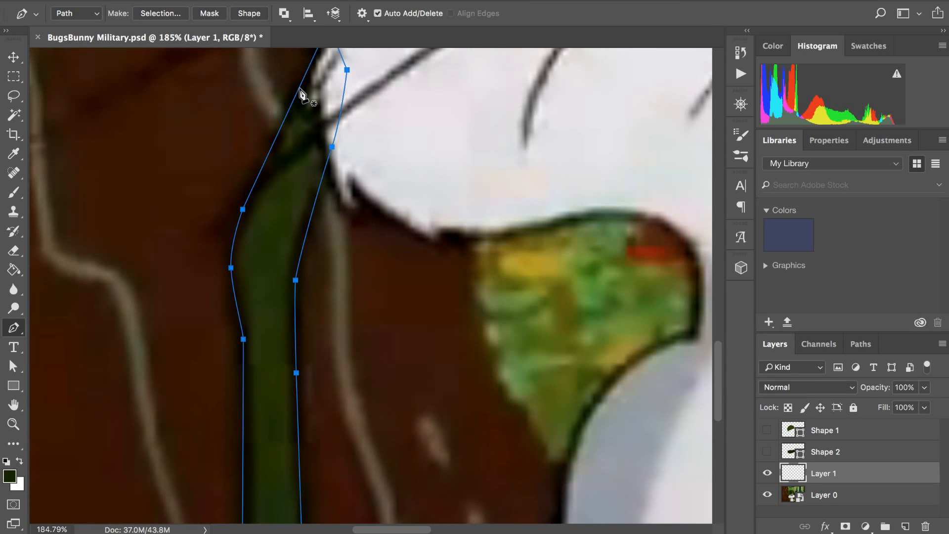
pyautogui.click(250, 14)
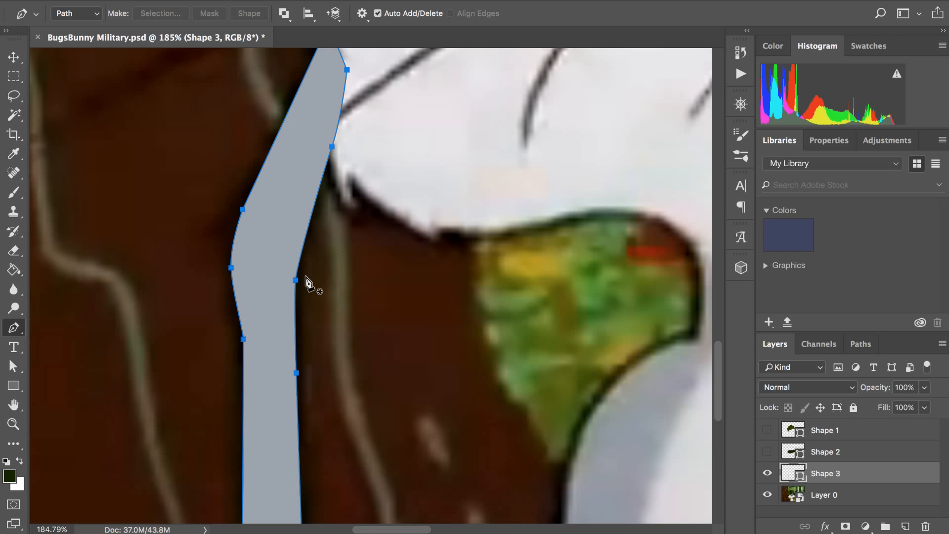
# - Smooth the bend on the strap shape's outer edge by adjusting the direction handles of the anchor below the bulge
pyautogui.scroll(-5, 306, 278)
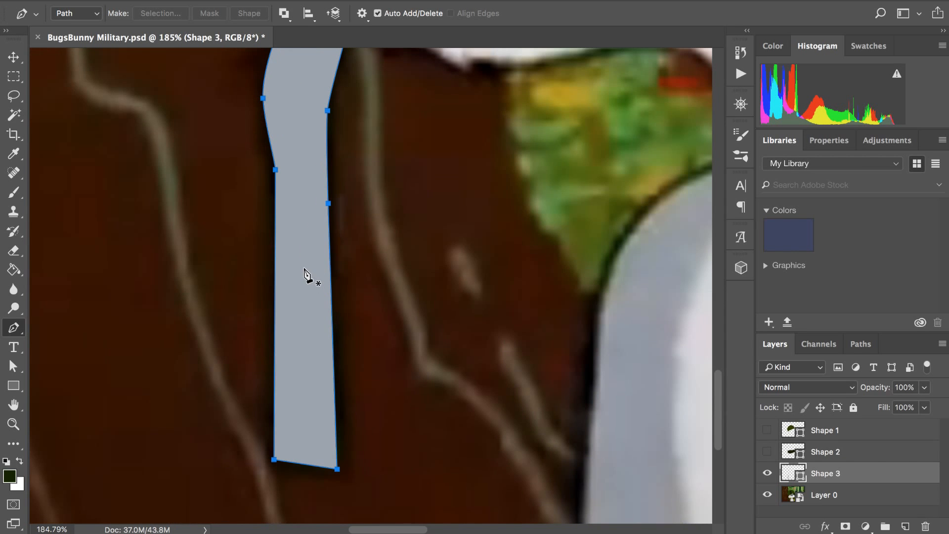
pyautogui.scroll(4, 306, 277)
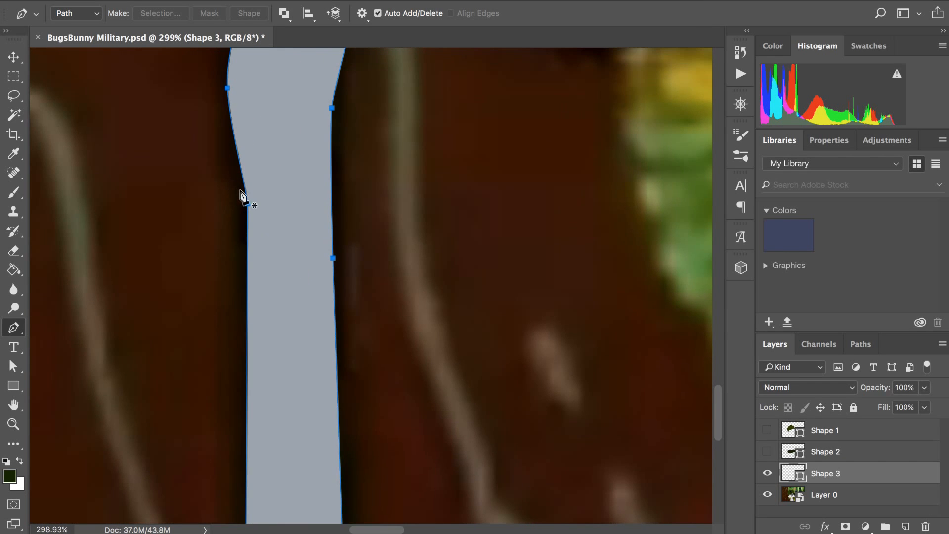
pyautogui.click(248, 203)
pyautogui.moveTo(247, 217); pyautogui.dragTo(249, 278)
pyautogui.moveTo(245, 188); pyautogui.dragTo(237, 148)
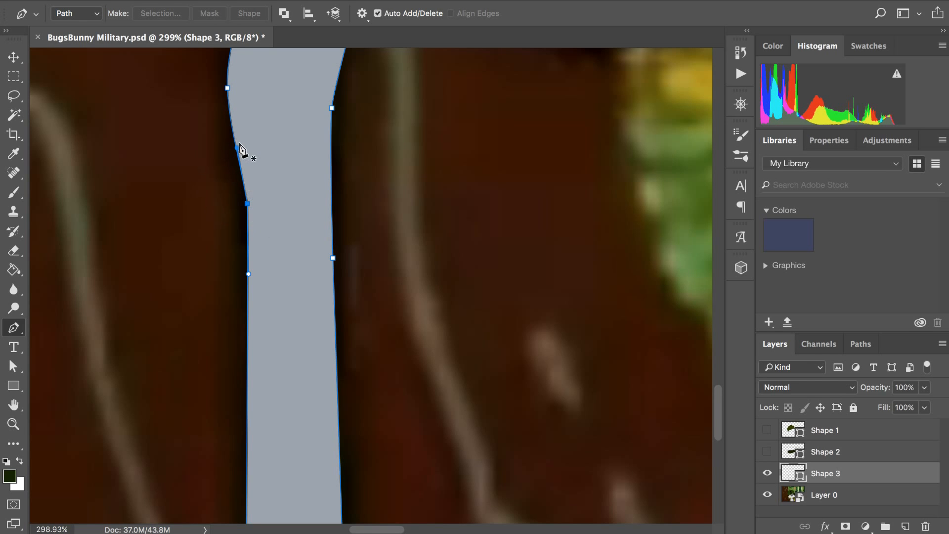
pyautogui.moveTo(238, 148); pyautogui.dragTo(246, 167)
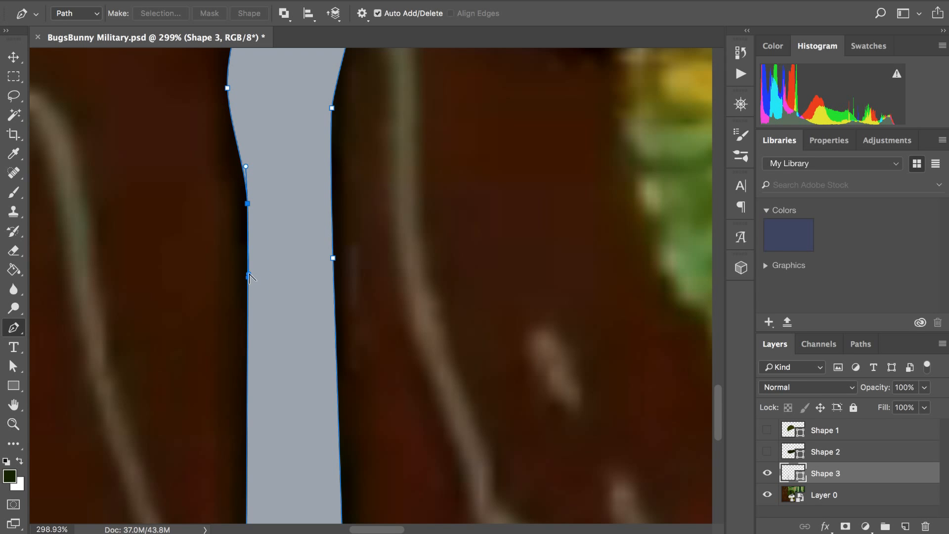
pyautogui.click(248, 278)
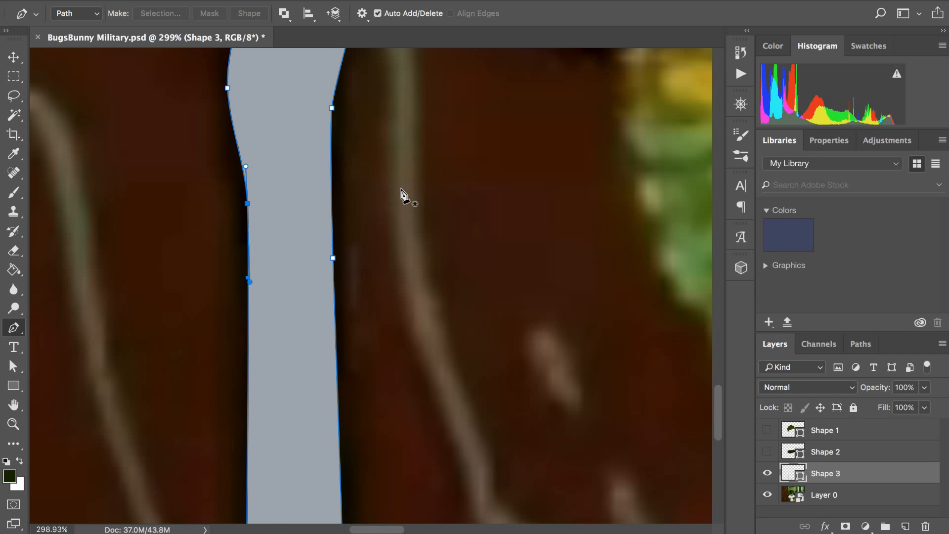
# - Set the strap shape's fill to the dark green colour 162603
pyautogui.scroll(-2, 402, 195)
pyautogui.scroll(-6, 402, 196)
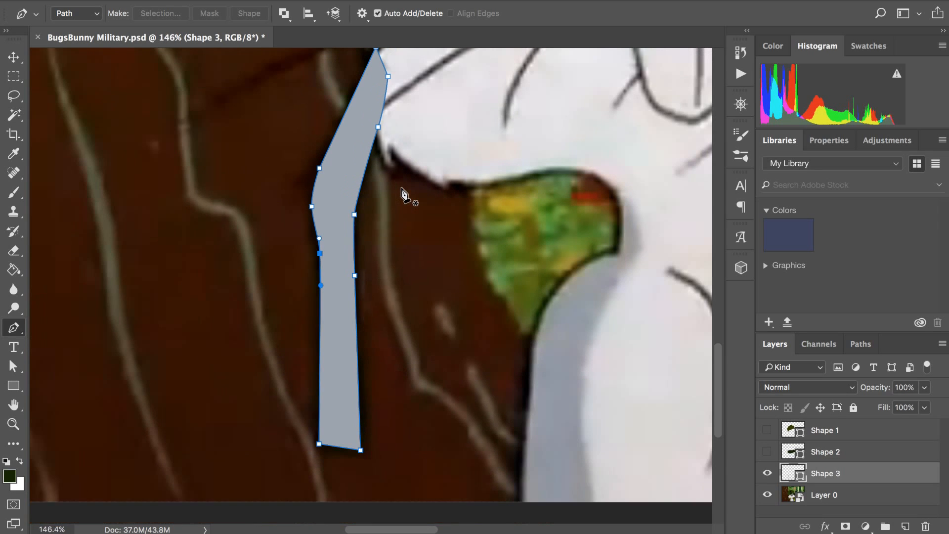
pyautogui.scroll(-3, 402, 192)
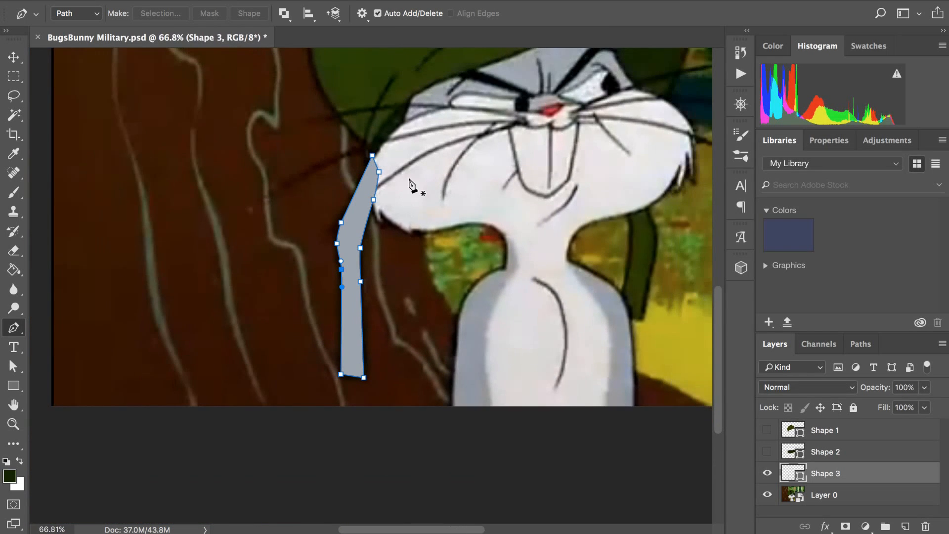
pyautogui.scroll(2, 411, 185)
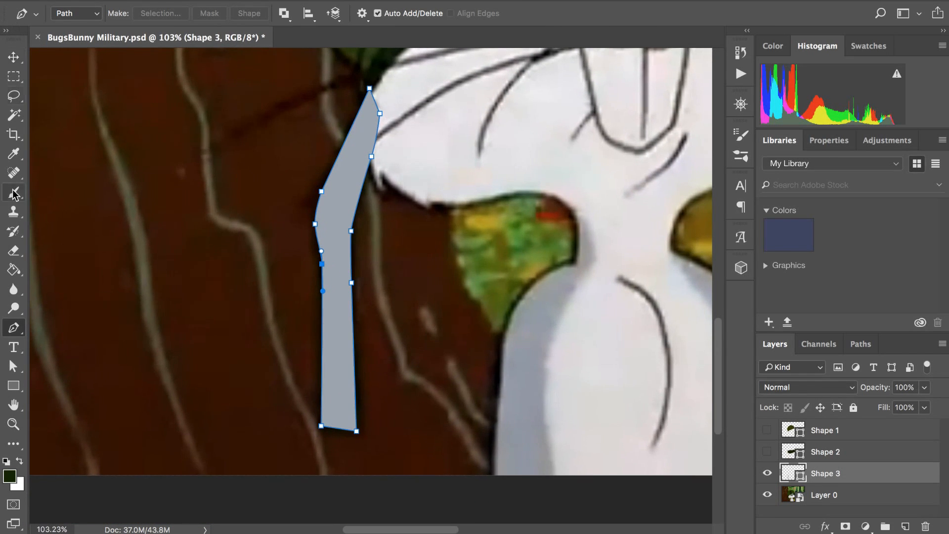
pyautogui.click(13, 367)
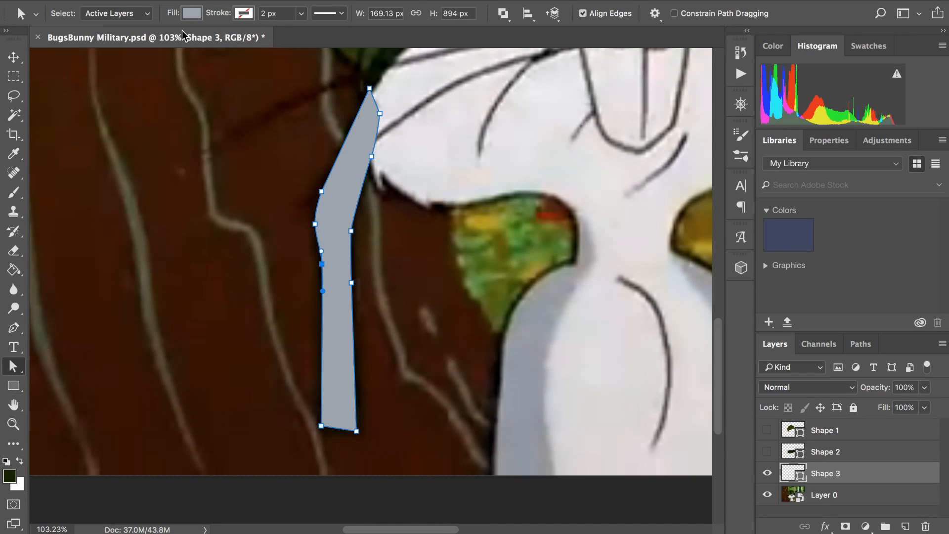
pyautogui.click(191, 14)
pyautogui.click(262, 42)
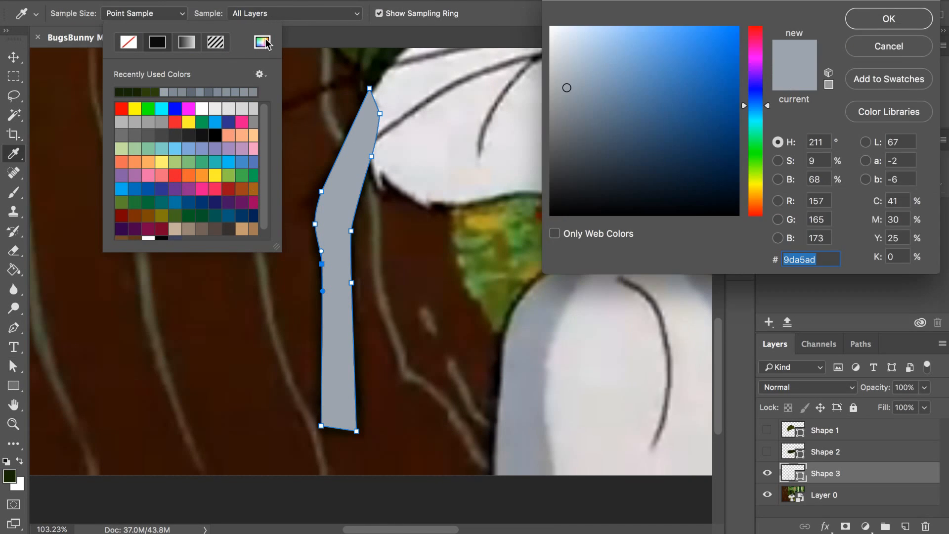
pyautogui.write('162603')
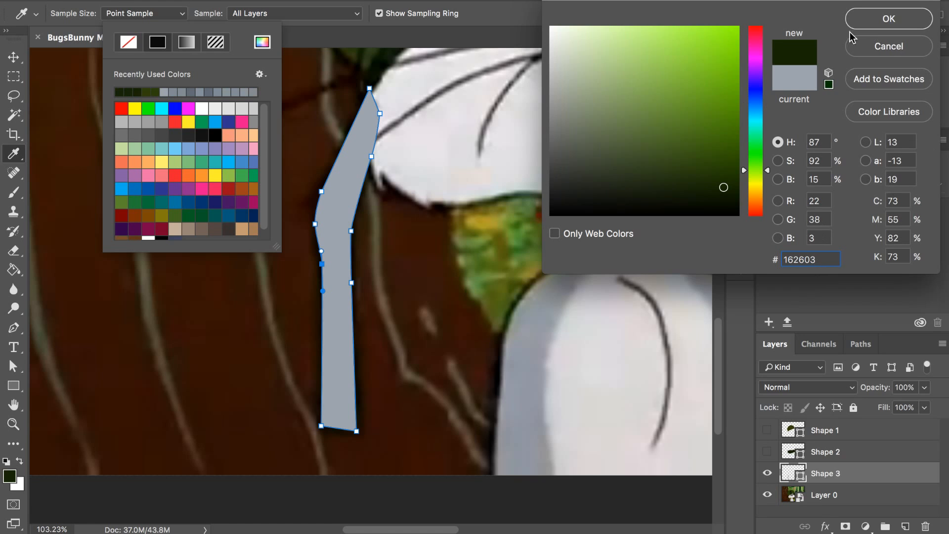
pyautogui.click(888, 19)
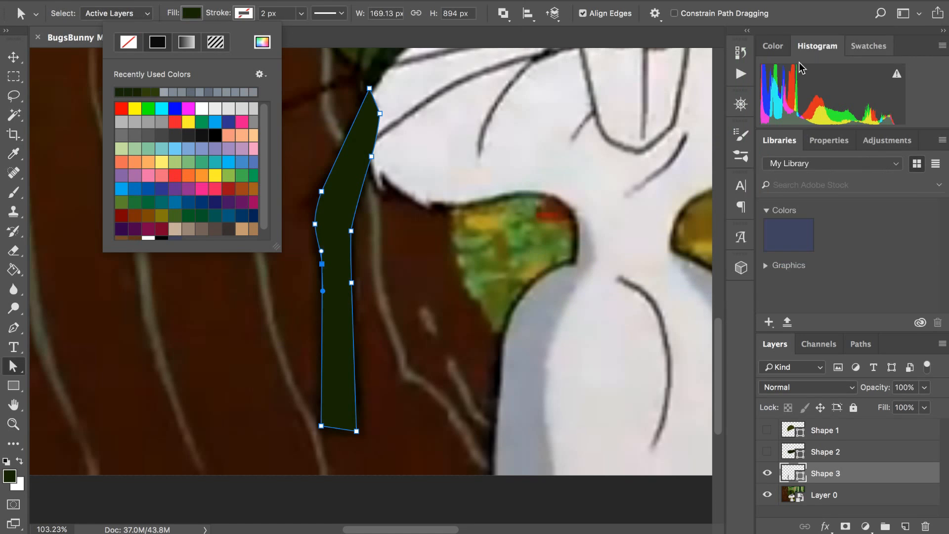
# - Try a solid black fill on the strap shape, and restore the dark green 162603
pyautogui.click(187, 42)
pyautogui.click(158, 46)
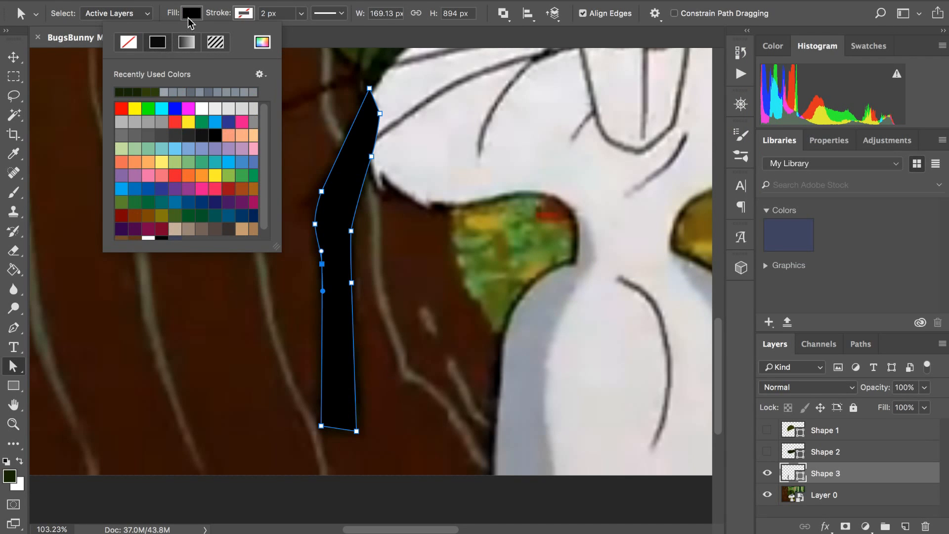
pyautogui.click(122, 91)
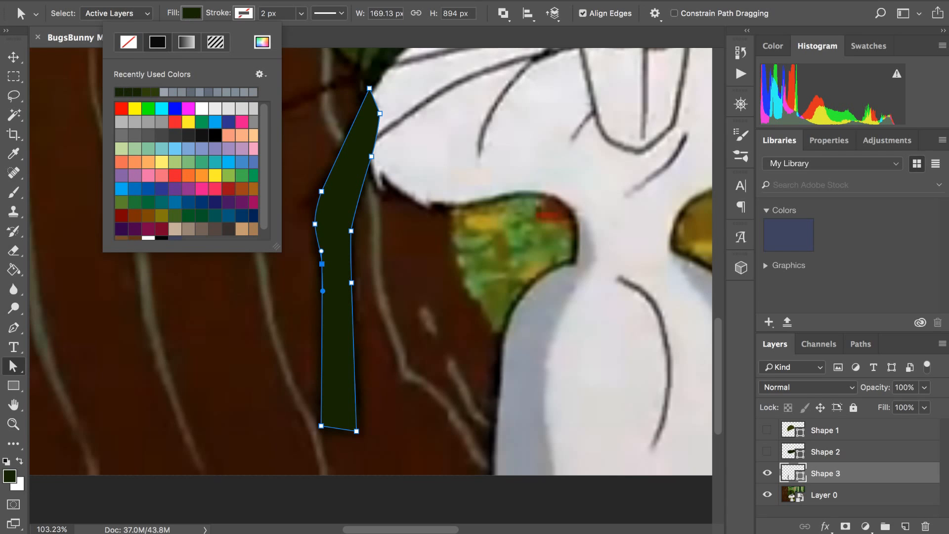
pyautogui.click(262, 42)
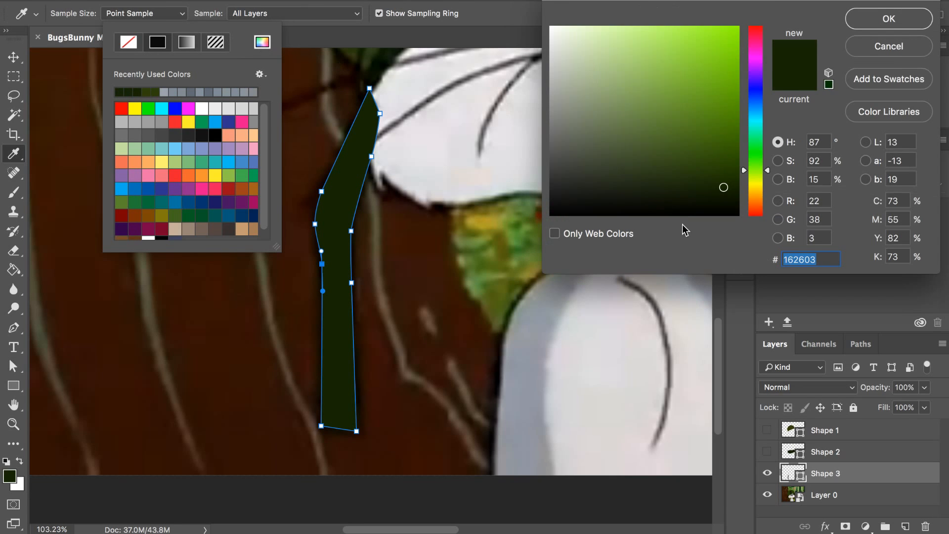
pyautogui.write('162603')
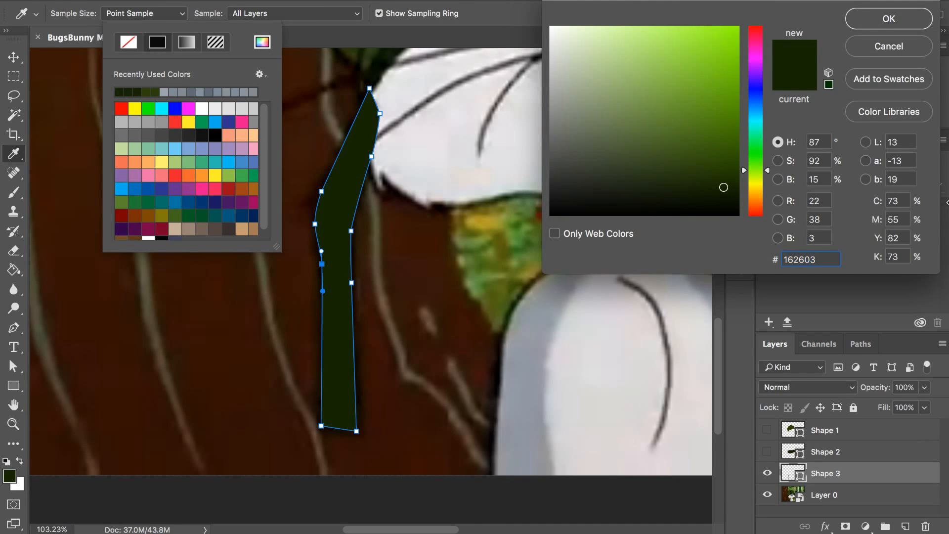
pyautogui.click(878, 20)
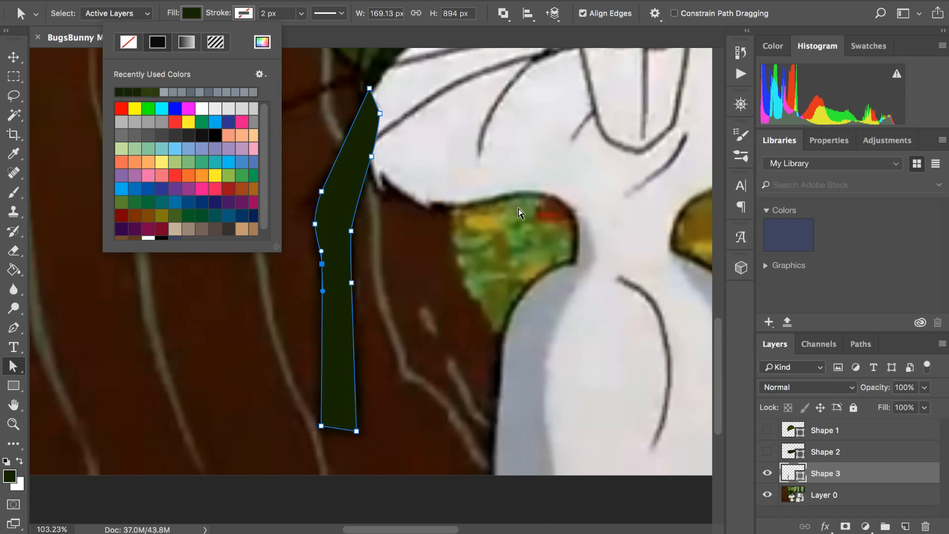
# - Make the helmet brim layer Shape 2 visible again above the strap shape
pyautogui.scroll(3, 519, 212)
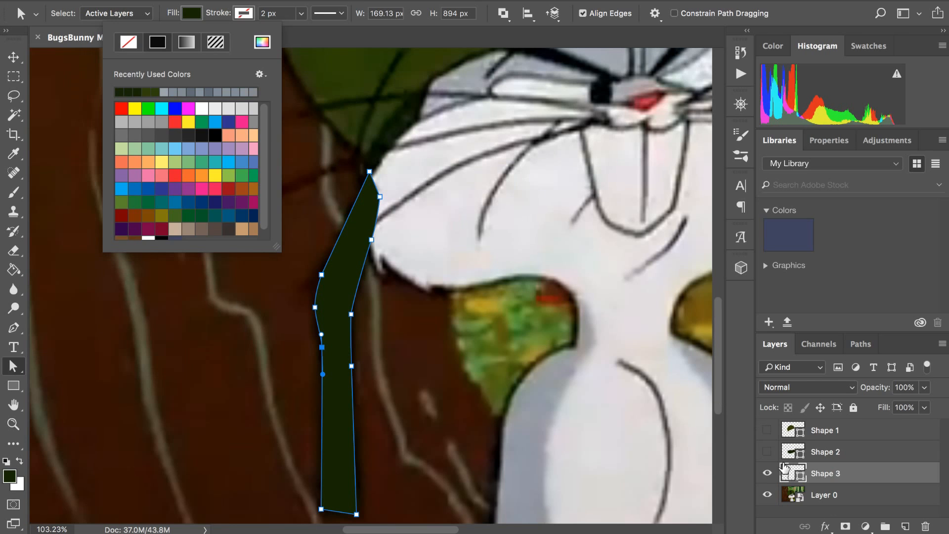
pyautogui.click(776, 463)
pyautogui.click(775, 459)
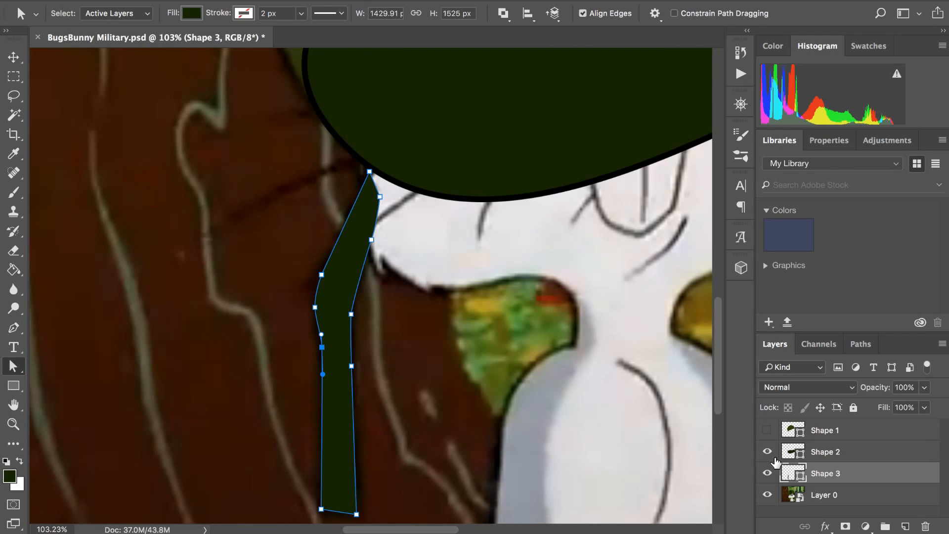
pyautogui.click(775, 459)
pyautogui.click(774, 459)
# - Set the strap shape's black outline to a stroke width of 15 px
pyautogui.click(268, 13)
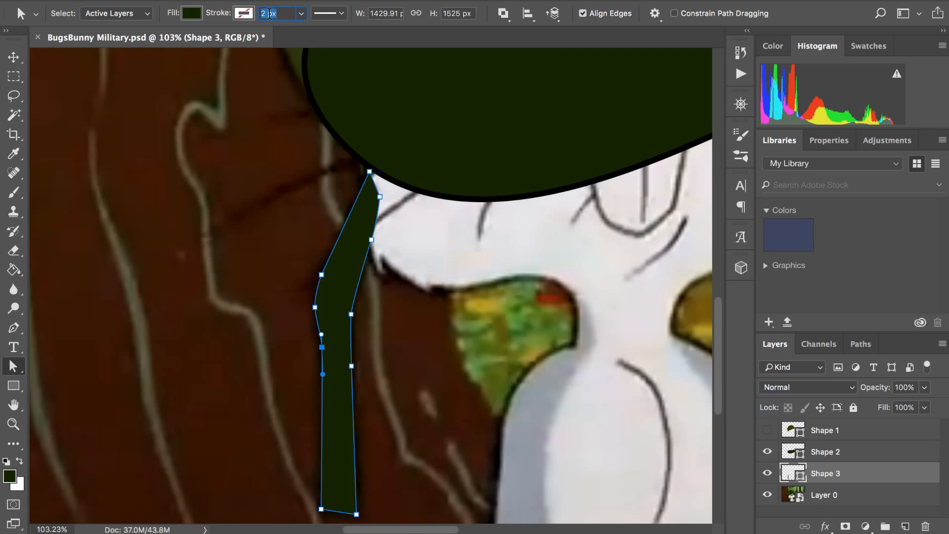
pyautogui.write('15')
pyautogui.press('Return')
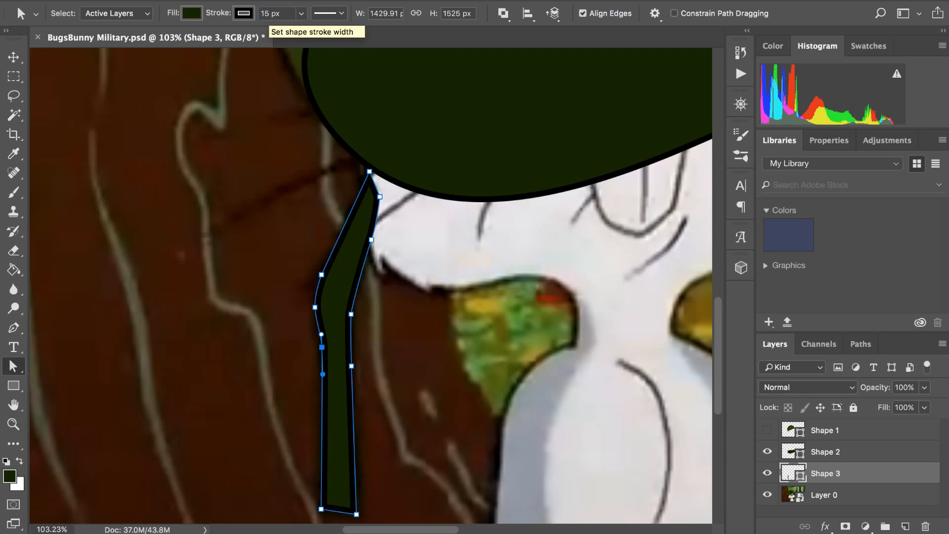
pyautogui.click(302, 14)
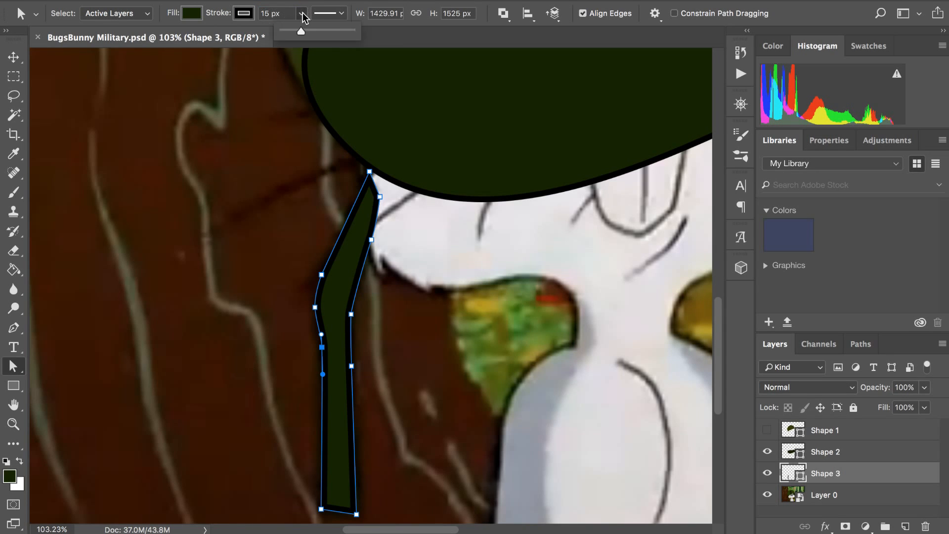
# - Align the strap's stroke to the outside of the path and give it round corners
pyautogui.click(339, 17)
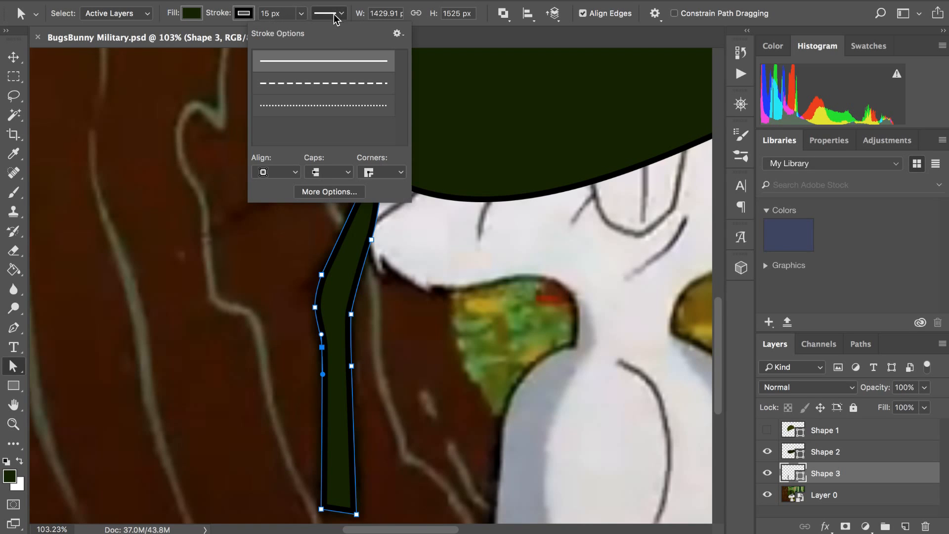
pyautogui.click(296, 172)
pyautogui.click(275, 198)
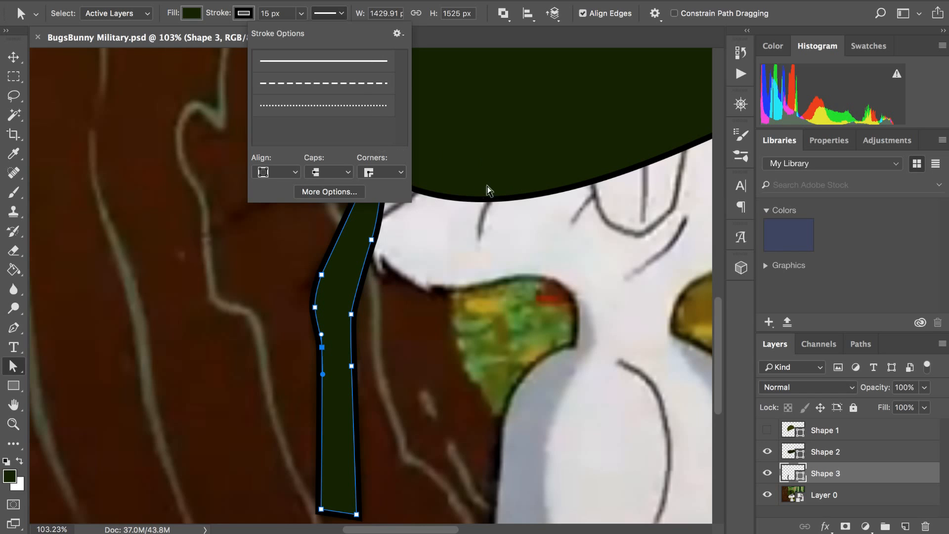
pyautogui.click(386, 172)
pyautogui.click(384, 187)
# - Close the stroke options and make the helmet dome layer Shape 1 visible
pyautogui.scroll(-5, 373, 245)
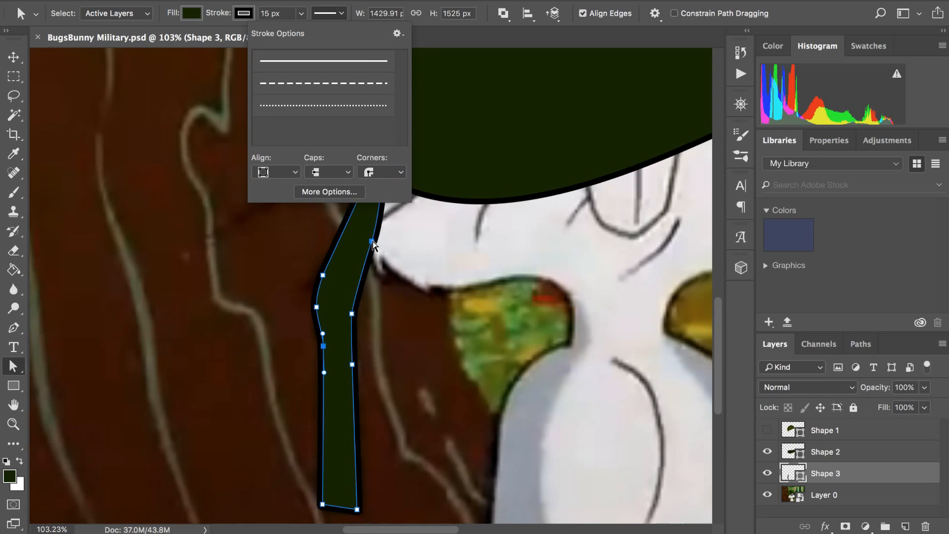
pyautogui.scroll(-4, 372, 242)
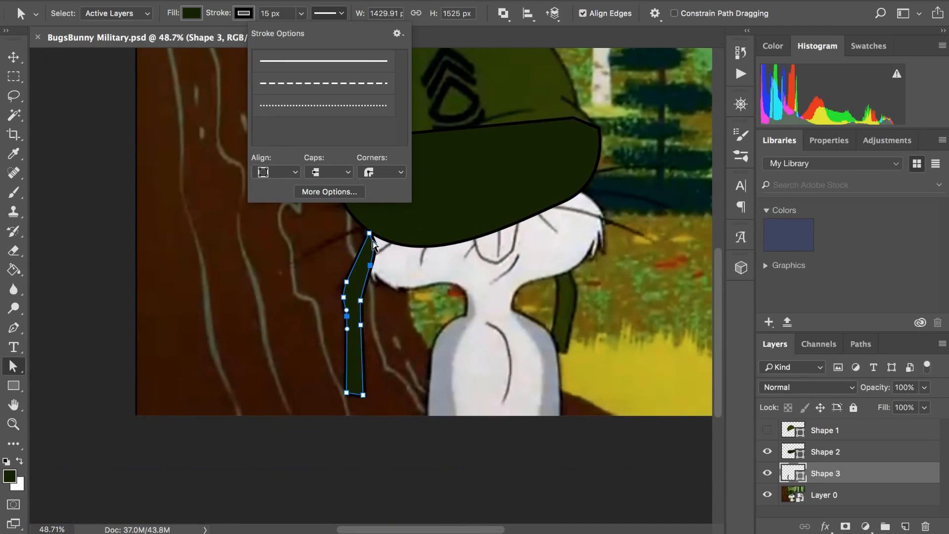
pyautogui.scroll(-3, 373, 241)
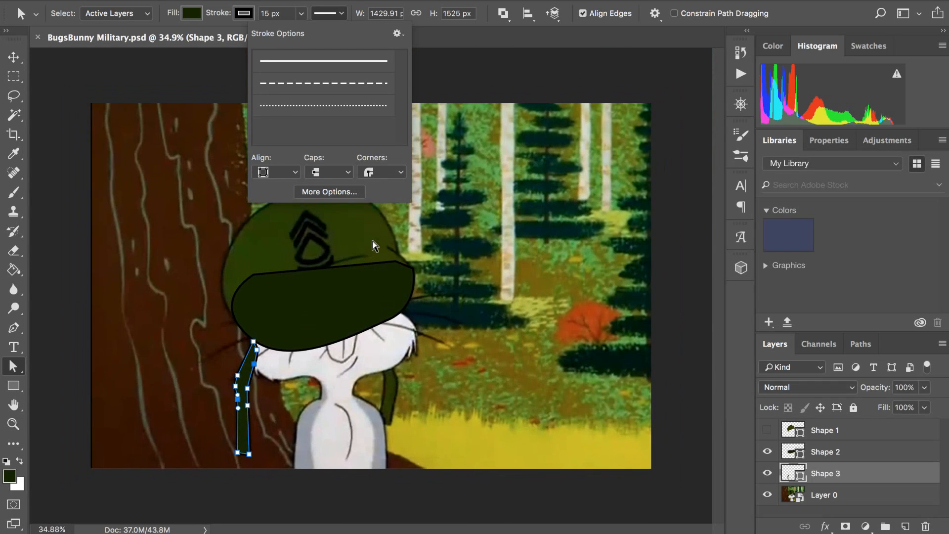
pyautogui.click(345, 16)
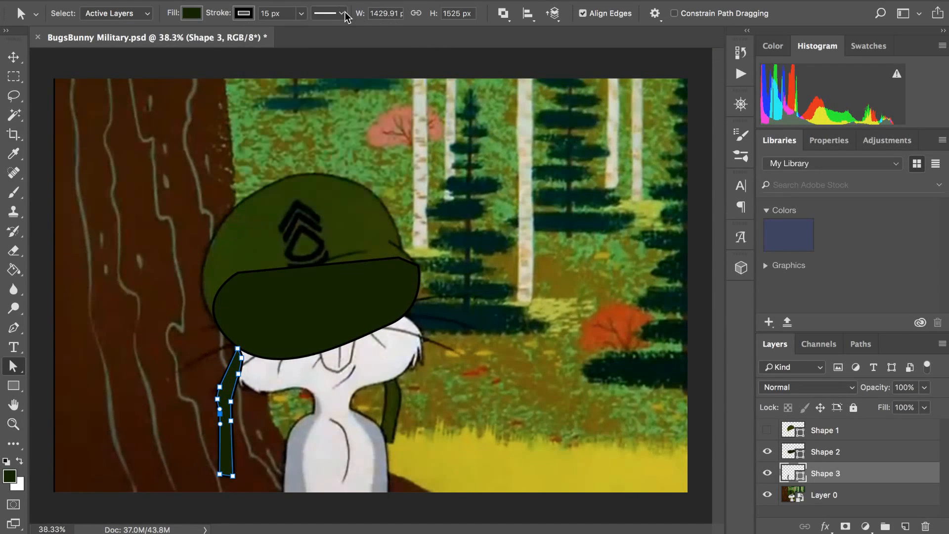
pyautogui.click(767, 430)
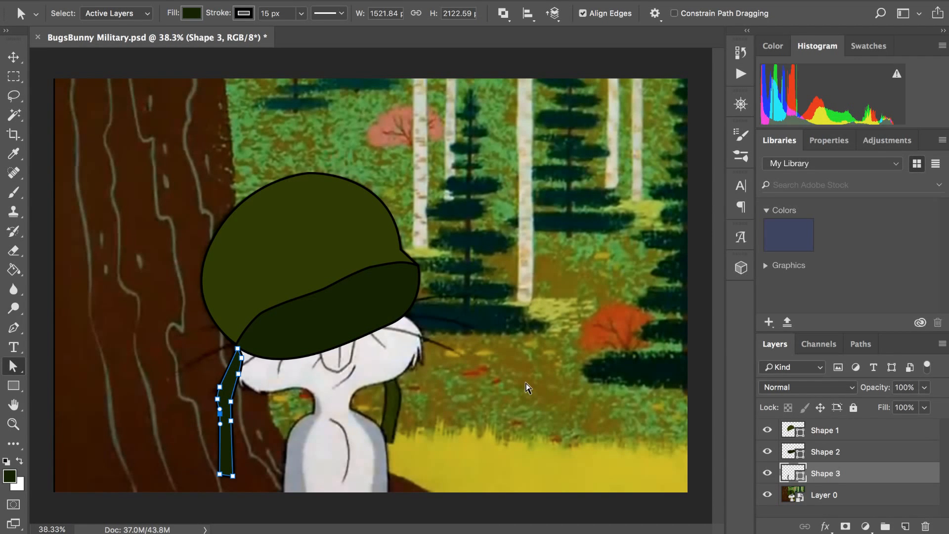
# - Examine how the outlined left strap meets the helmet and compare it with the untraced strap on the other side
pyautogui.scroll(9, 526, 384)
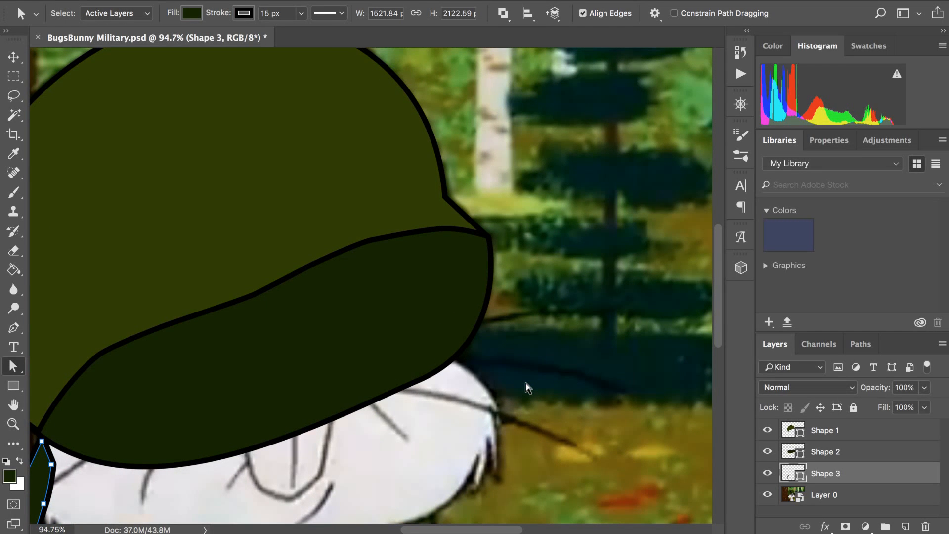
pyautogui.scroll(-5, 526, 383)
pyautogui.hscroll(-7, 526, 384)
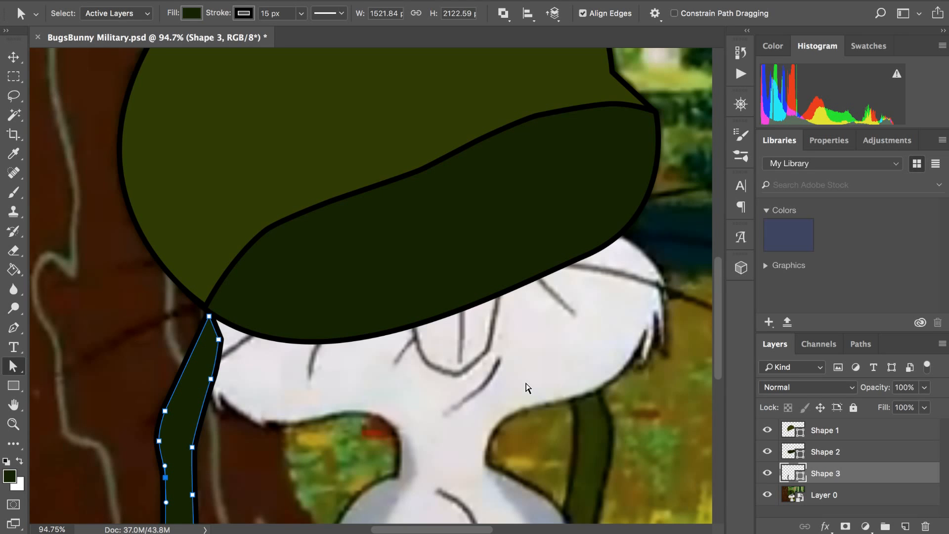
pyautogui.scroll(-7, 527, 387)
pyautogui.scroll(2, 527, 387)
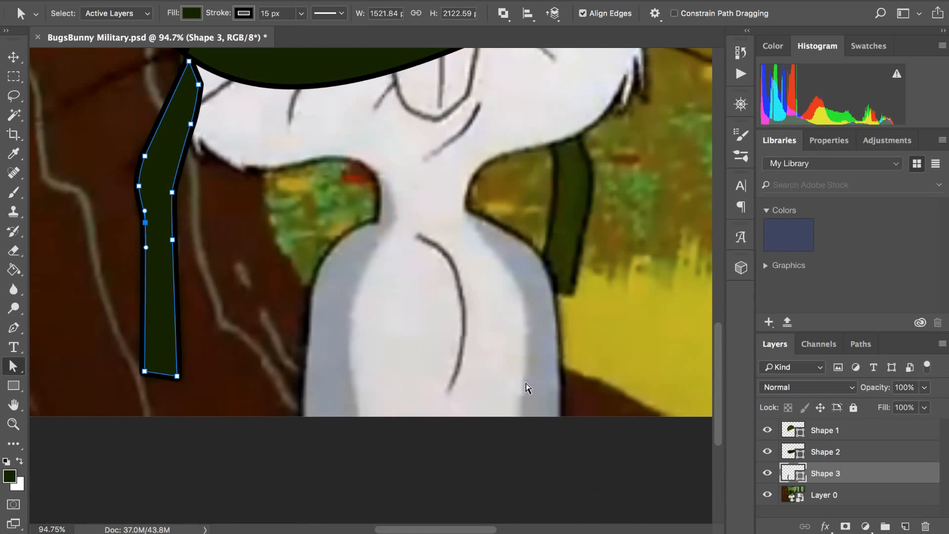
pyautogui.scroll(4, 526, 388)
pyautogui.scroll(-2, 527, 388)
pyautogui.hscroll(-3, 527, 388)
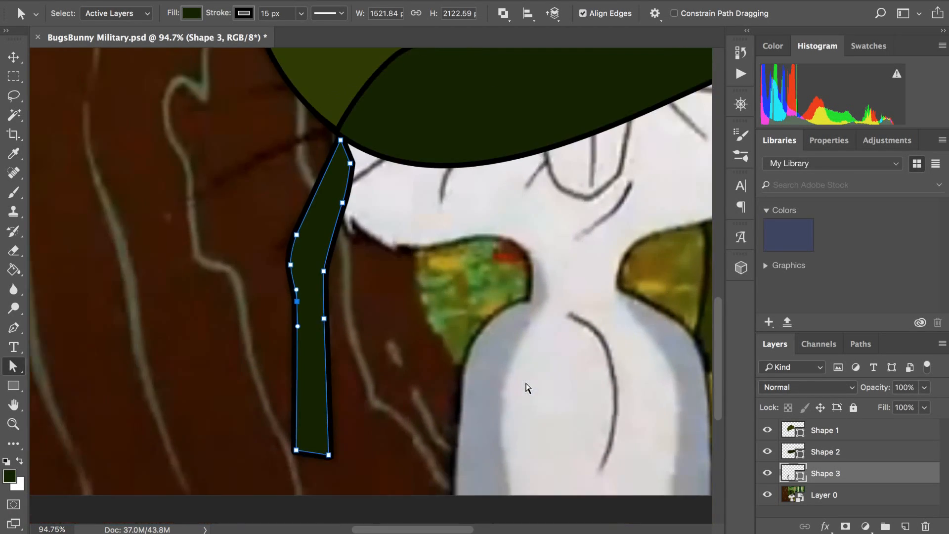
pyautogui.scroll(3, 527, 388)
pyautogui.hscroll(3, 527, 388)
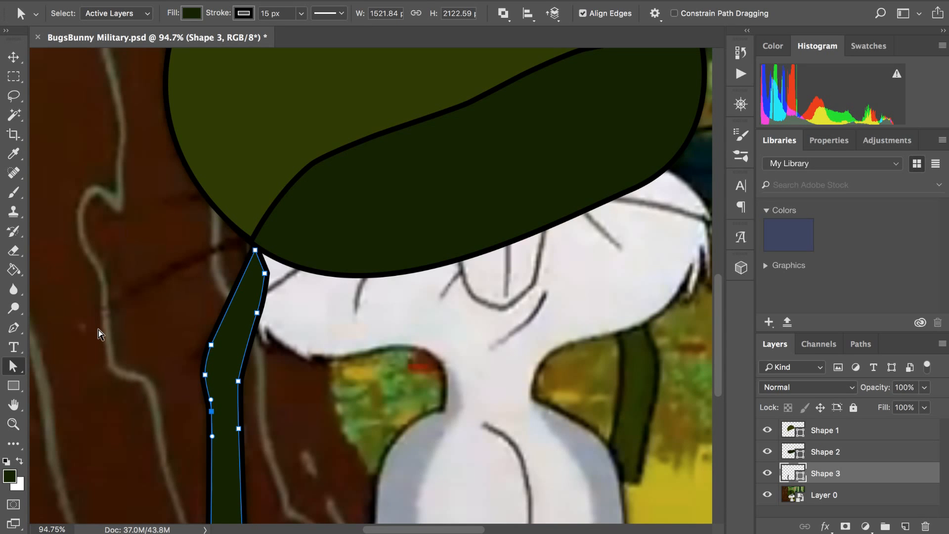
pyautogui.hscroll(10, 212, 393)
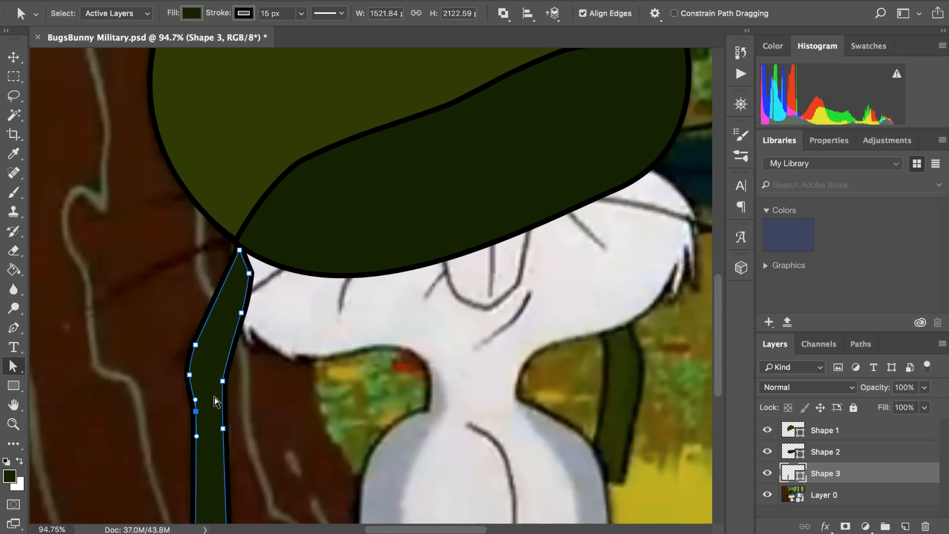
pyautogui.scroll(3, 214, 402)
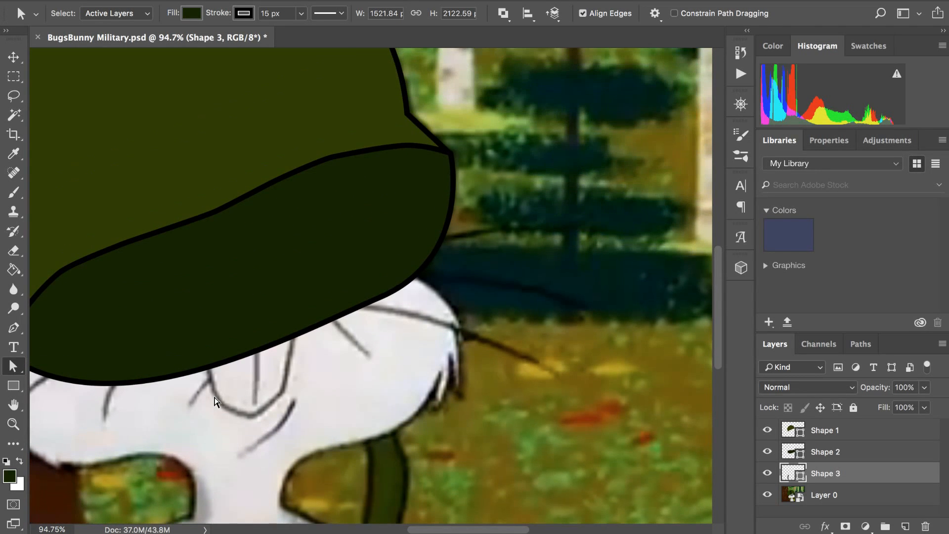
pyautogui.hscroll(-8, 214, 401)
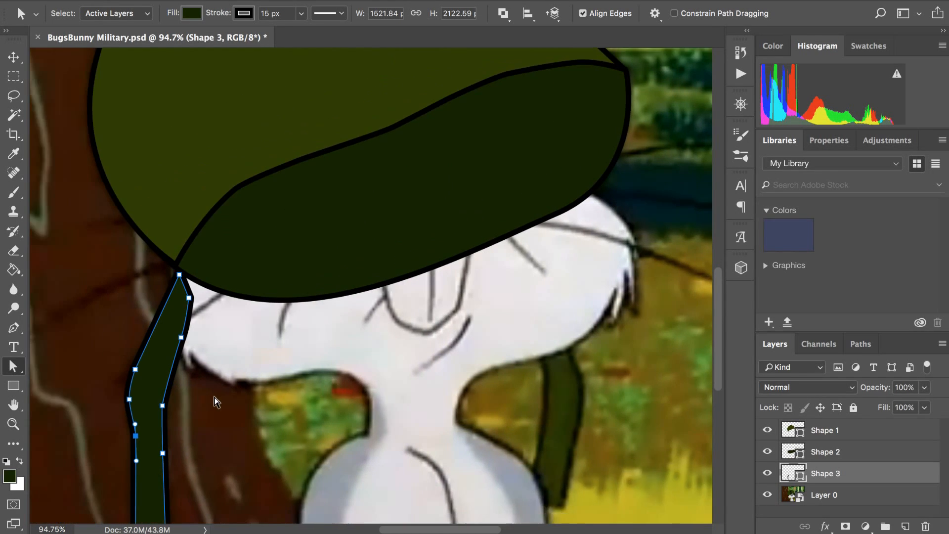
pyautogui.scroll(3, 214, 402)
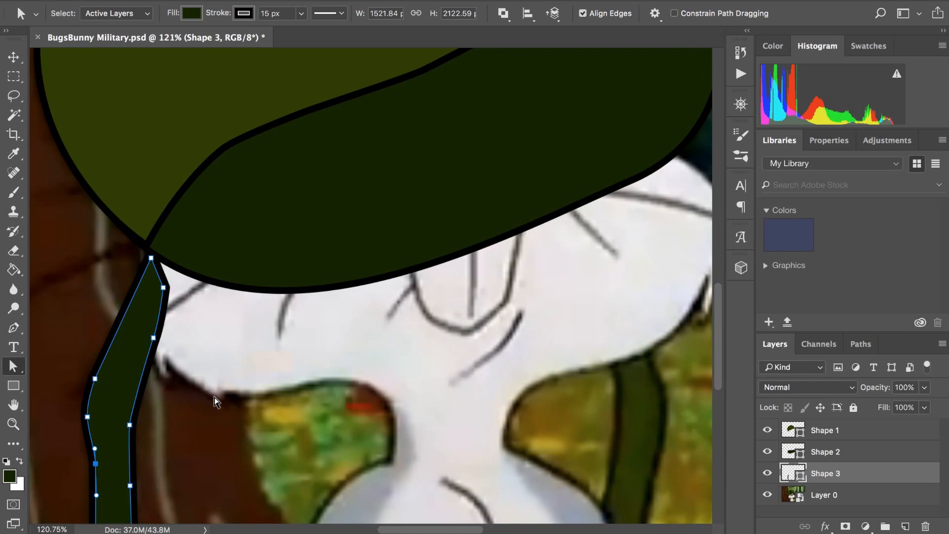
pyautogui.scroll(-3, 215, 402)
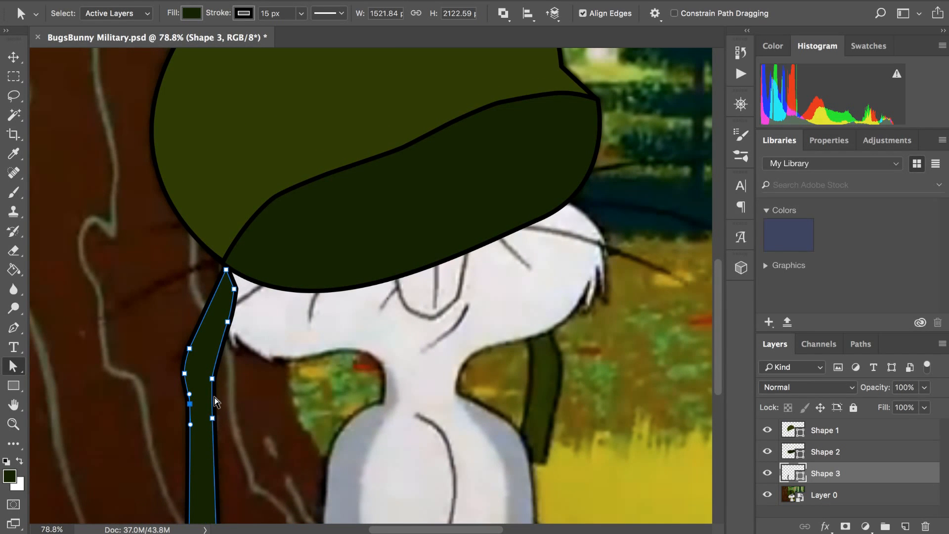
pyautogui.scroll(3, 214, 399)
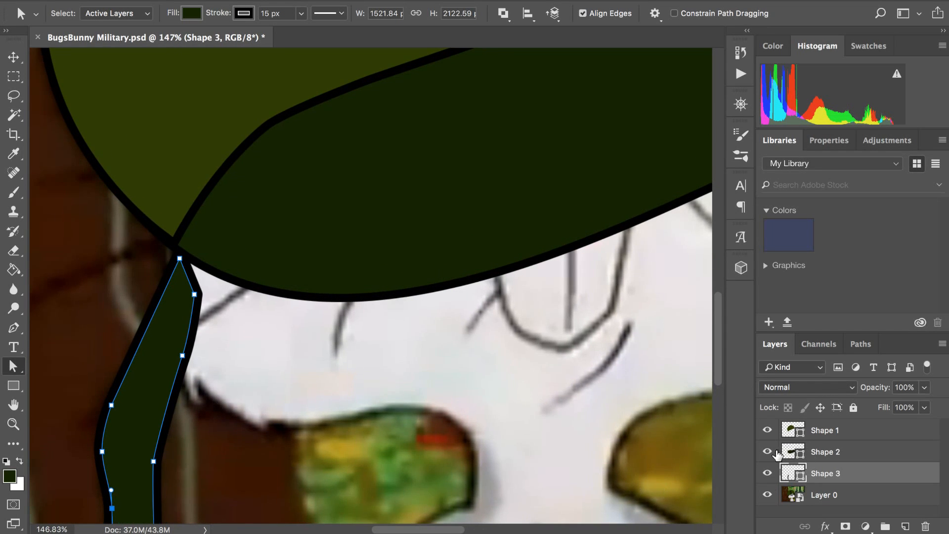
# - Hide the layers Shape 1, Shape 2 and Shape 3 to reveal the original image
pyautogui.click(768, 451)
pyautogui.click(767, 430)
pyautogui.click(768, 474)
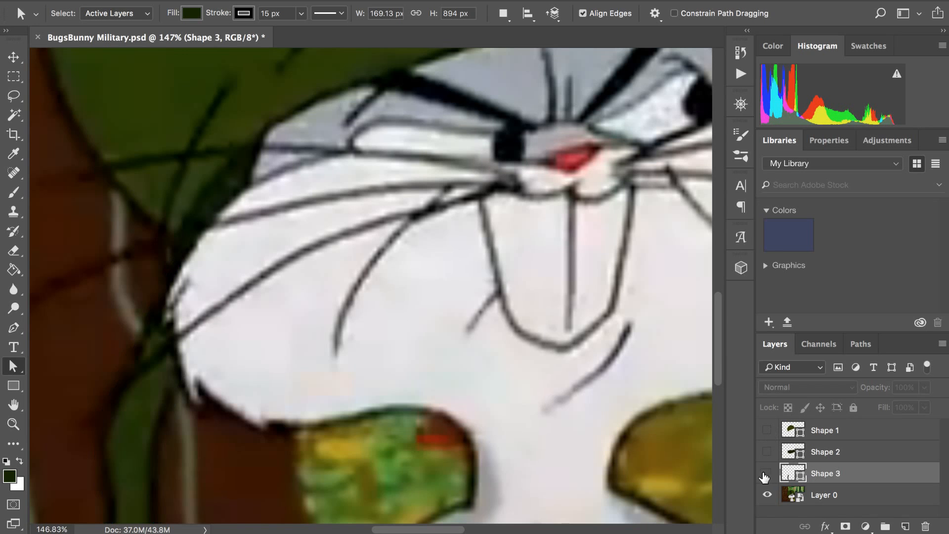
# - Examine the right helmet strap in the original image, including where it meets the cheek and the shoulder
pyautogui.hscroll(10, 604, 402)
pyautogui.scroll(-3, 604, 401)
pyautogui.hscroll(3, 603, 402)
pyautogui.scroll(-4, 604, 402)
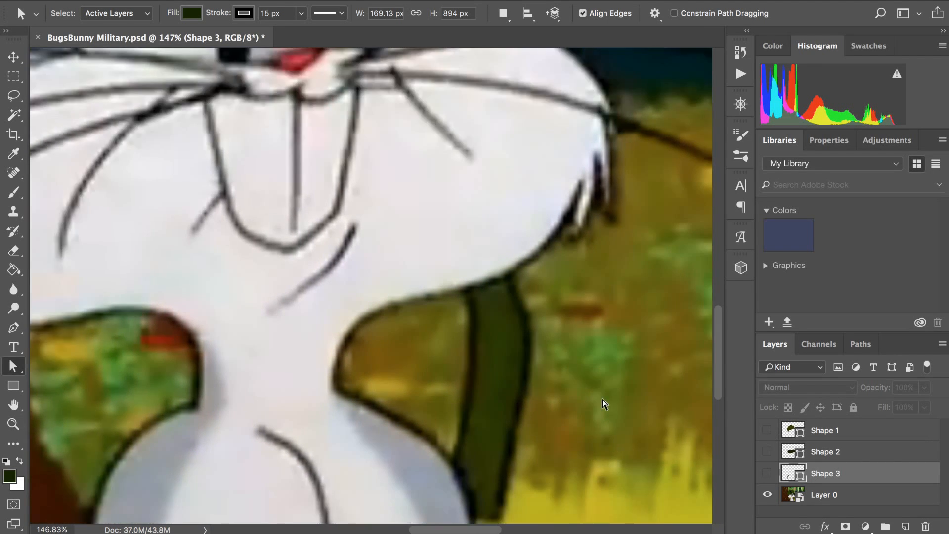
pyautogui.scroll(-3, 603, 401)
pyautogui.scroll(1, 603, 403)
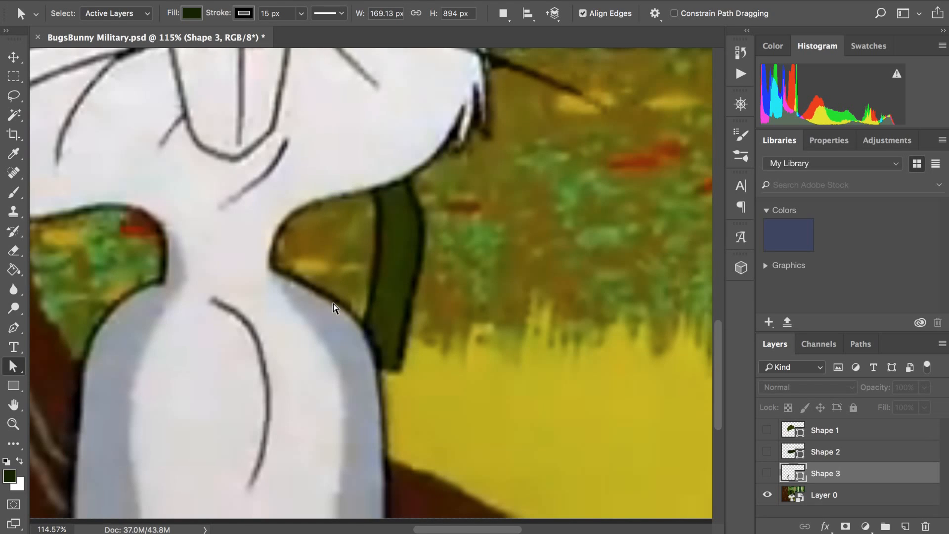
pyautogui.scroll(8, 333, 304)
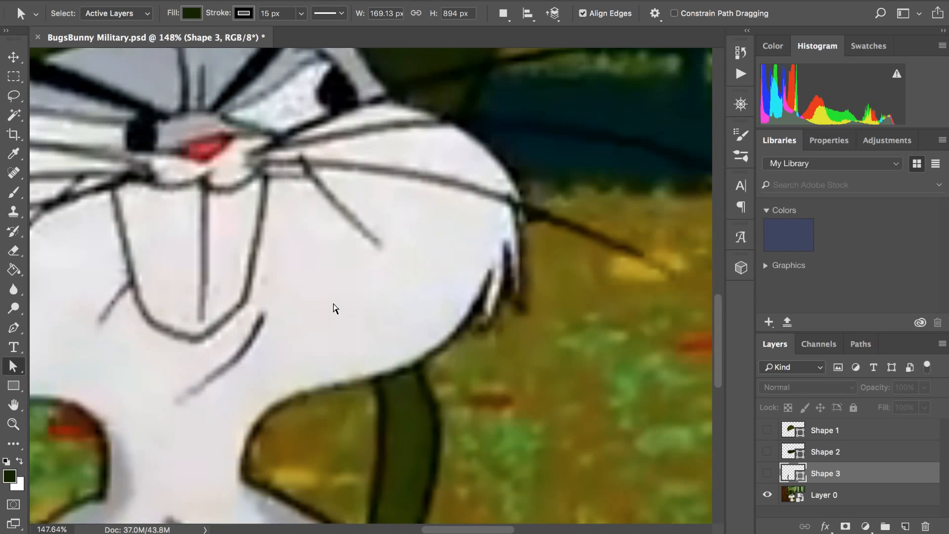
pyautogui.scroll(-2, 333, 303)
pyautogui.scroll(3, 333, 304)
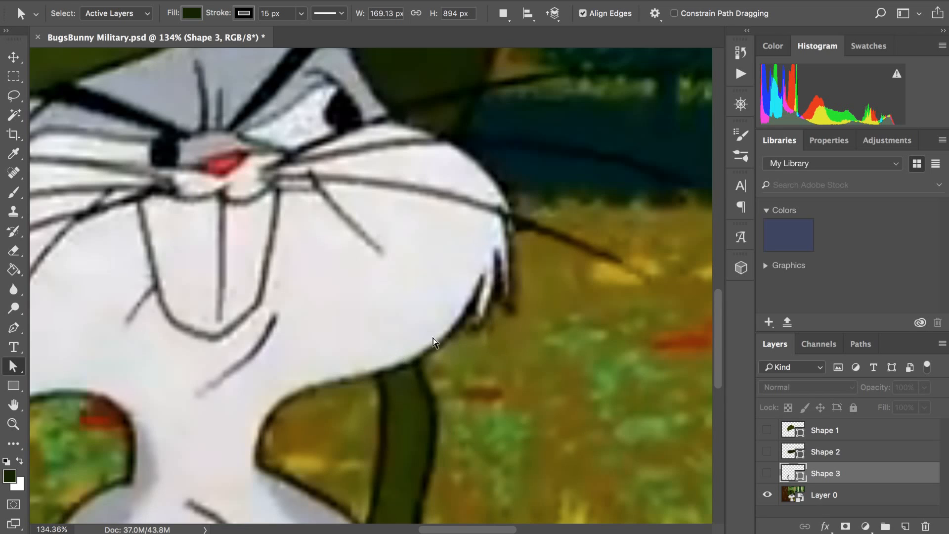
pyautogui.scroll(-2, 459, 345)
pyautogui.scroll(2, 458, 345)
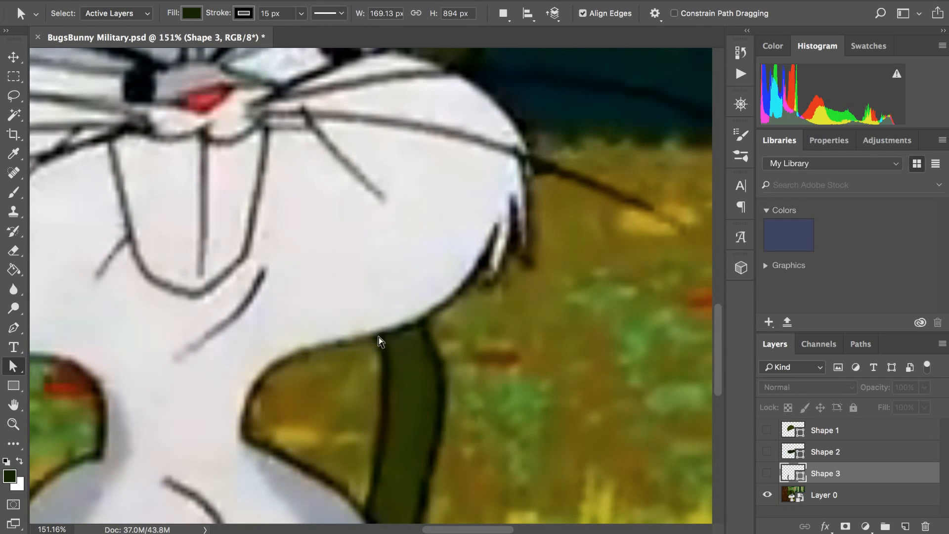
pyautogui.scroll(-1, 330, 508)
pyautogui.scroll(-4, 330, 508)
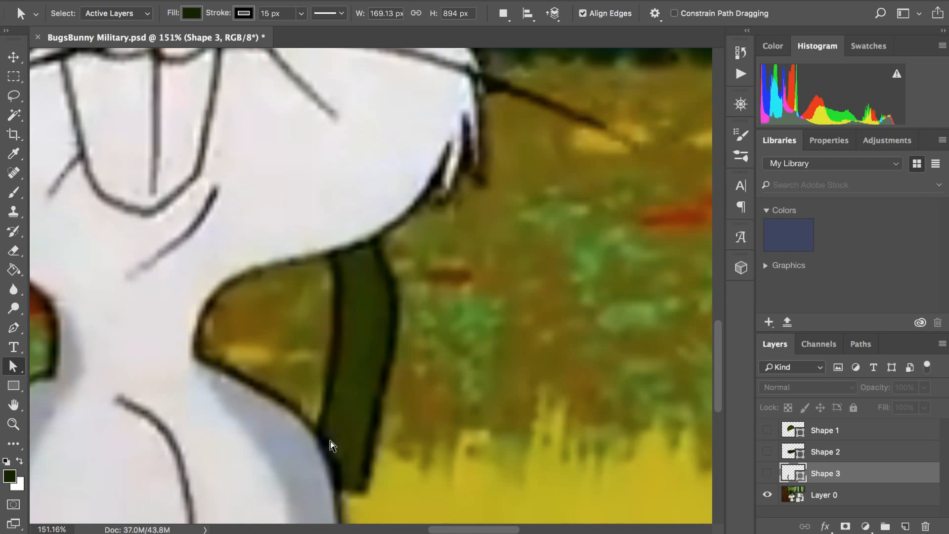
pyautogui.scroll(-9, 331, 445)
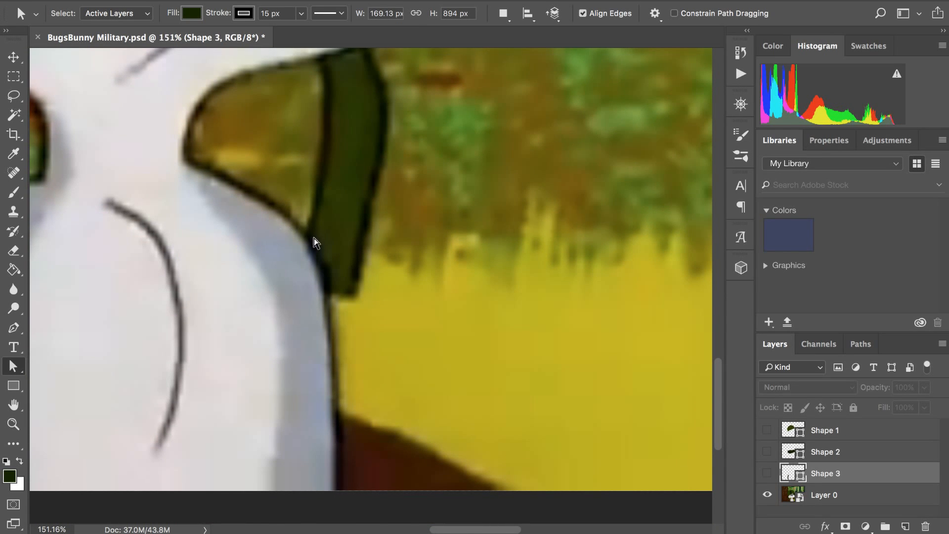
pyautogui.scroll(10, 317, 245)
pyautogui.hscroll(-5, 320, 247)
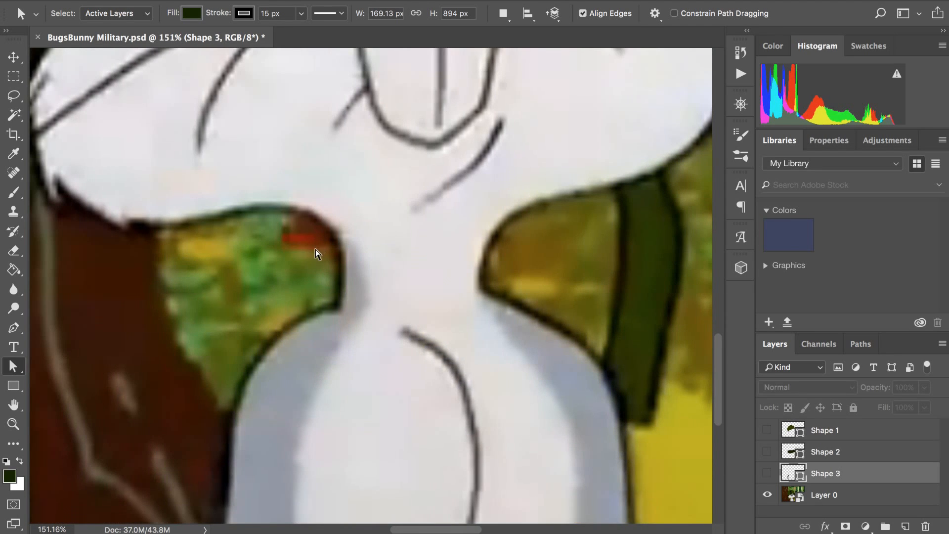
pyautogui.scroll(-3, 317, 258)
pyautogui.hscroll(3, 317, 258)
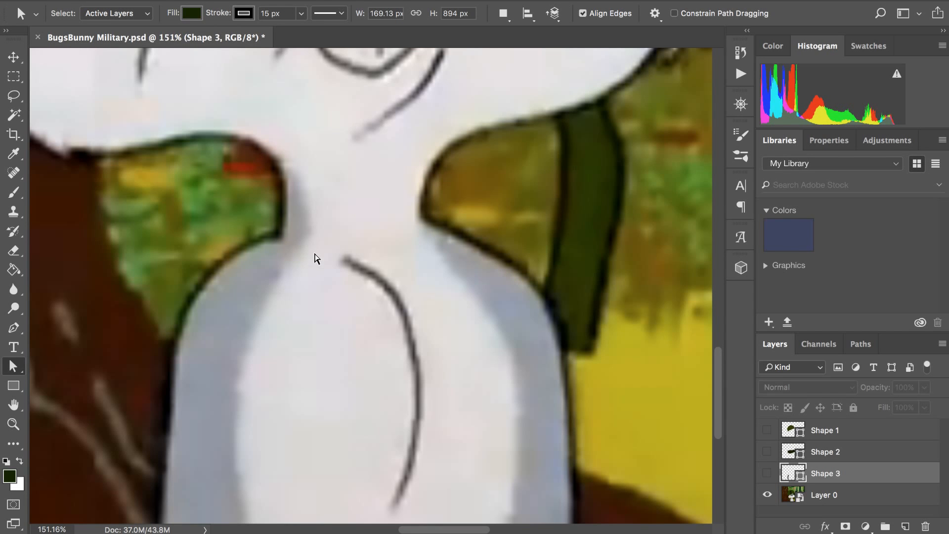
pyautogui.scroll(5, 316, 258)
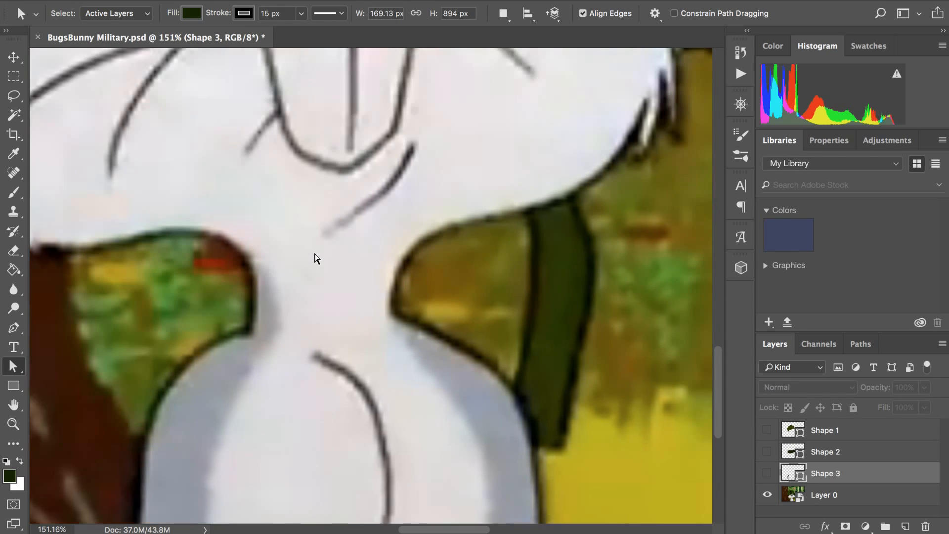
pyautogui.hscroll(2, 316, 258)
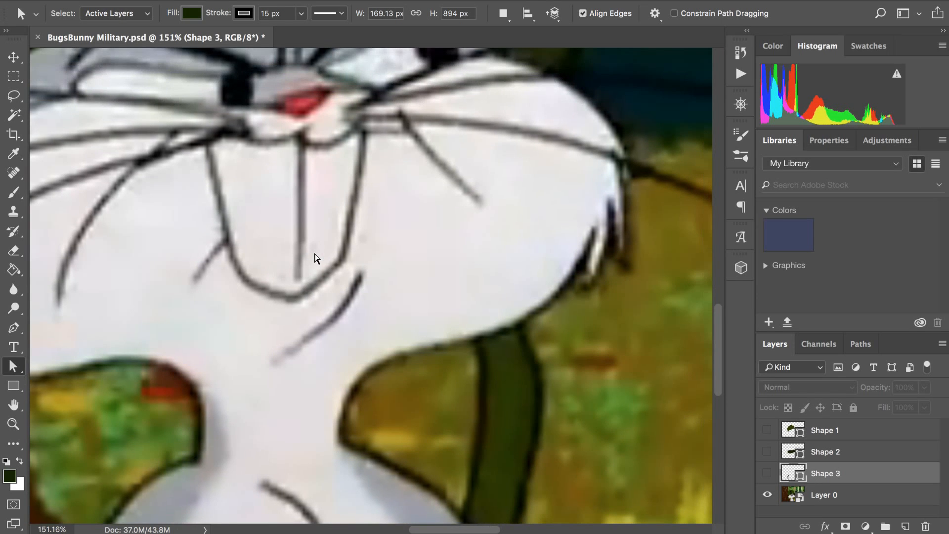
# - Add a new empty layer directly above Layer 0 for tracing the right helmet strap
pyautogui.scroll(5, 315, 257)
pyautogui.hscroll(-1, 315, 257)
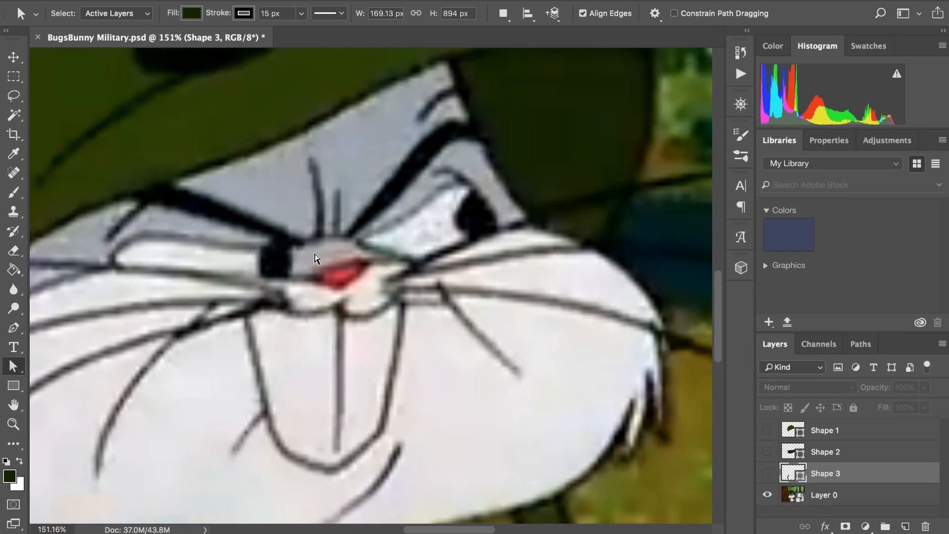
pyautogui.scroll(-6, 315, 257)
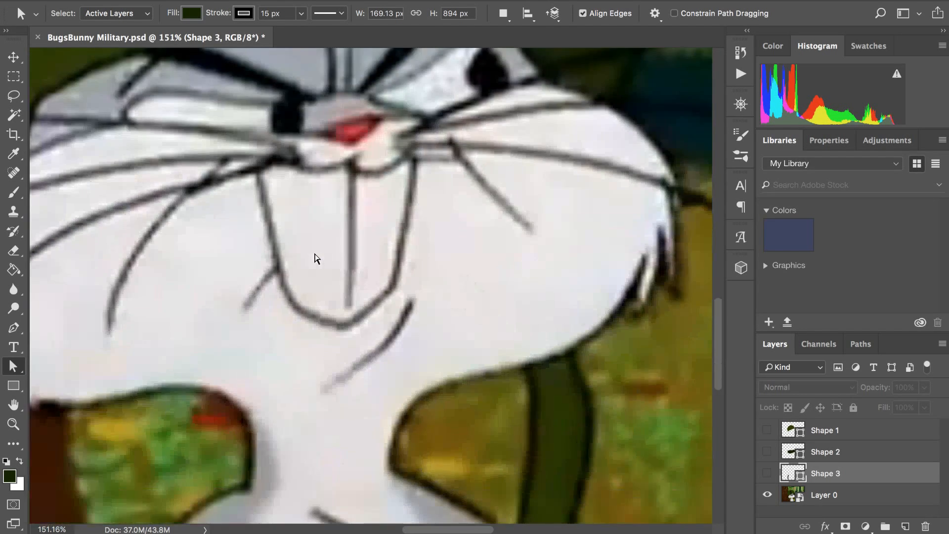
pyautogui.hscroll(2, 315, 257)
pyautogui.scroll(-3, 317, 258)
pyautogui.hscroll(1, 316, 258)
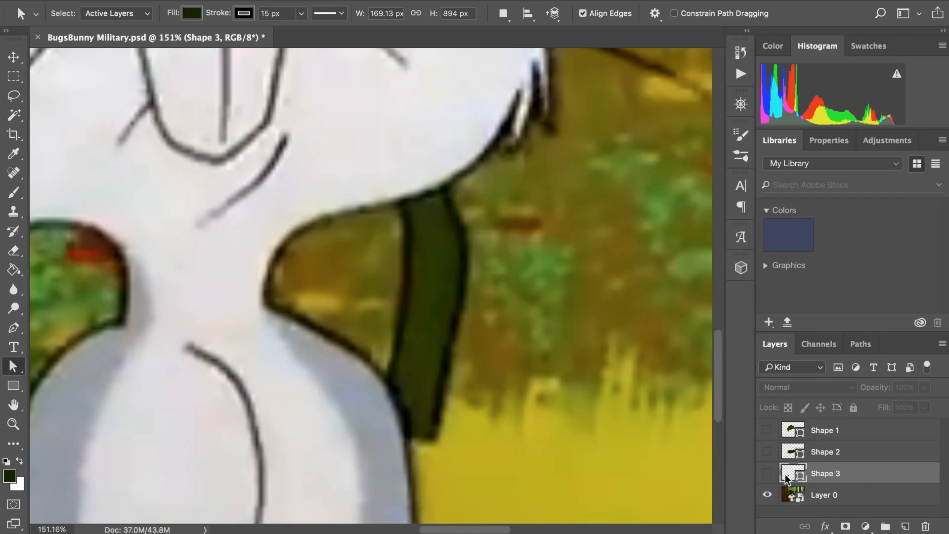
pyautogui.click(856, 495)
pyautogui.click(906, 527)
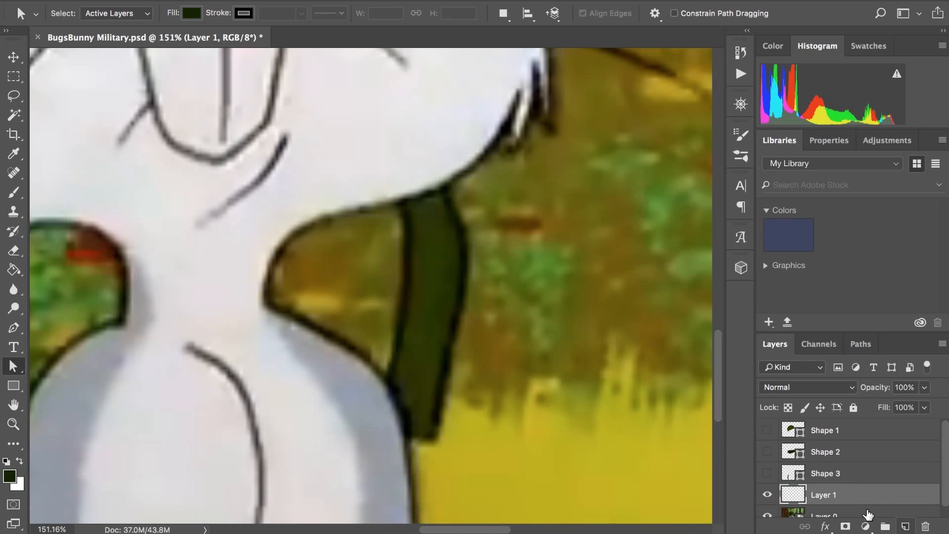
# - Trace the right strap's inner edge with the Pen tool, starting inside the cheek and ending inside the shoulder
pyautogui.press('p')
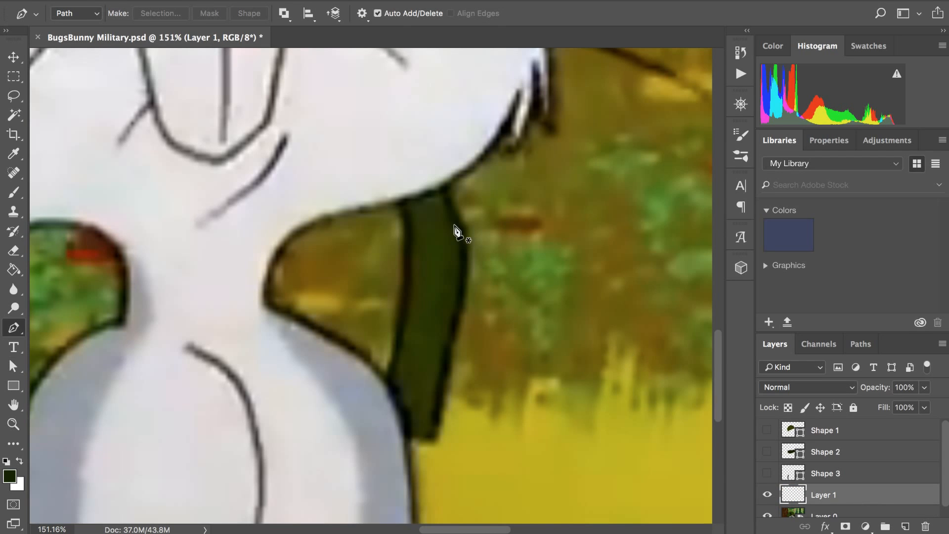
pyautogui.click(392, 183)
pyautogui.moveTo(408, 271); pyautogui.dragTo(401, 332)
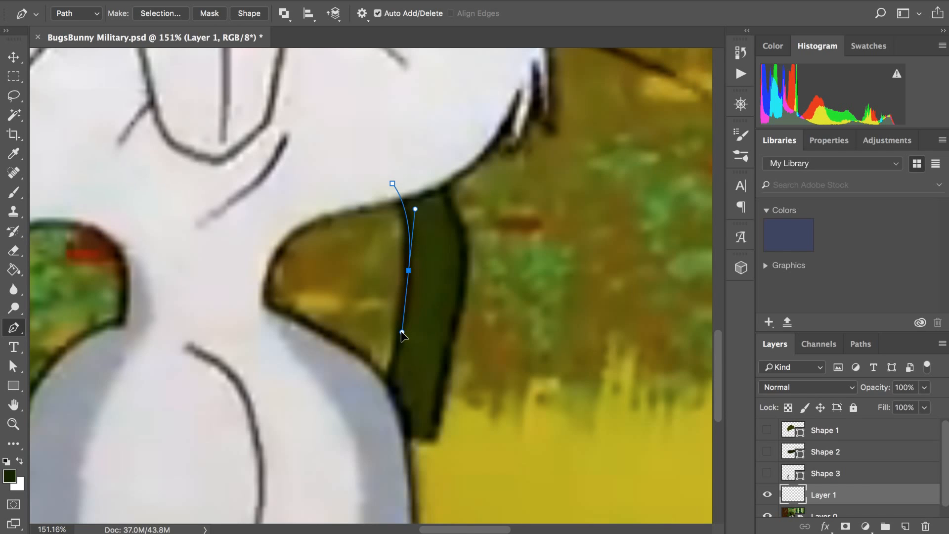
pyautogui.hotkey('ctrl', 'z')
pyautogui.click(409, 228)
pyautogui.moveTo(409, 229); pyautogui.dragTo(409, 242)
pyautogui.moveTo(385, 390); pyautogui.dragTo(356, 472)
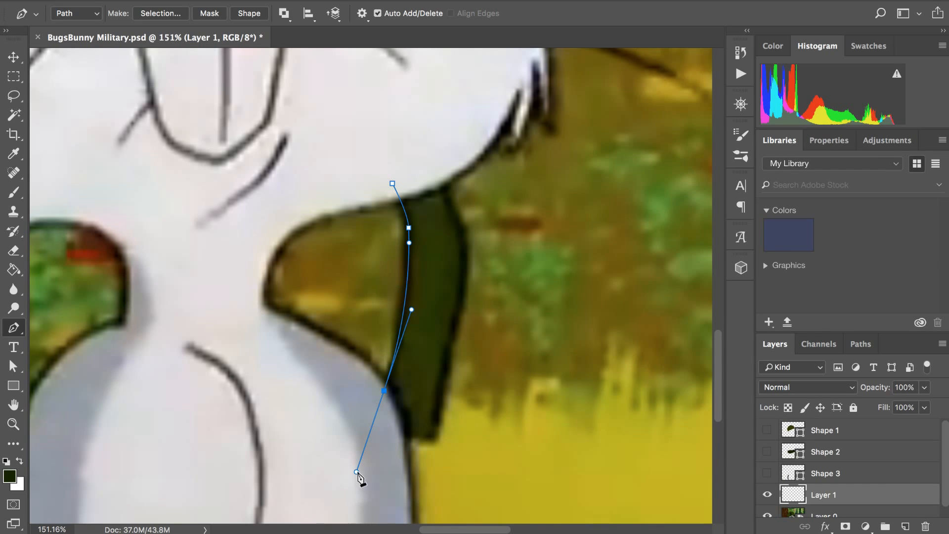
pyautogui.click(376, 426)
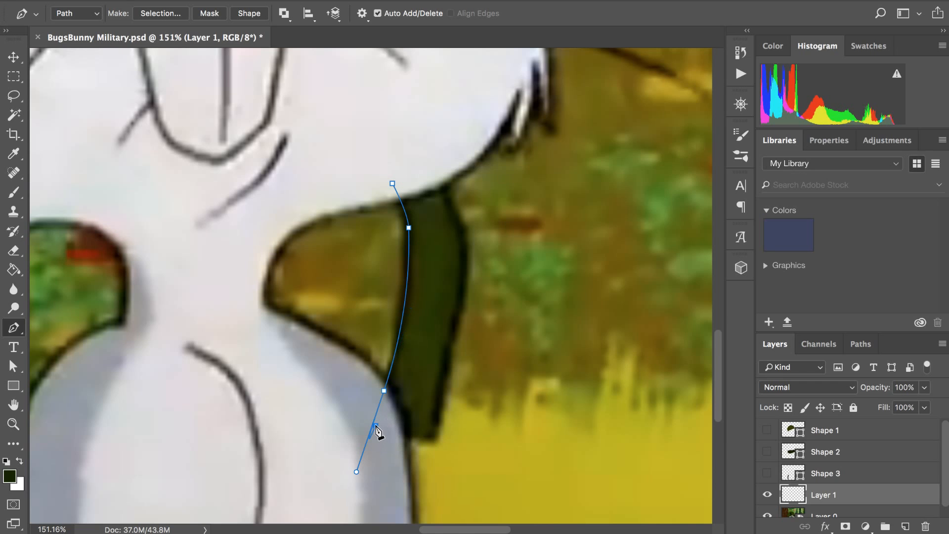
pyautogui.click(435, 439)
pyautogui.moveTo(462, 294); pyautogui.dragTo(463, 283)
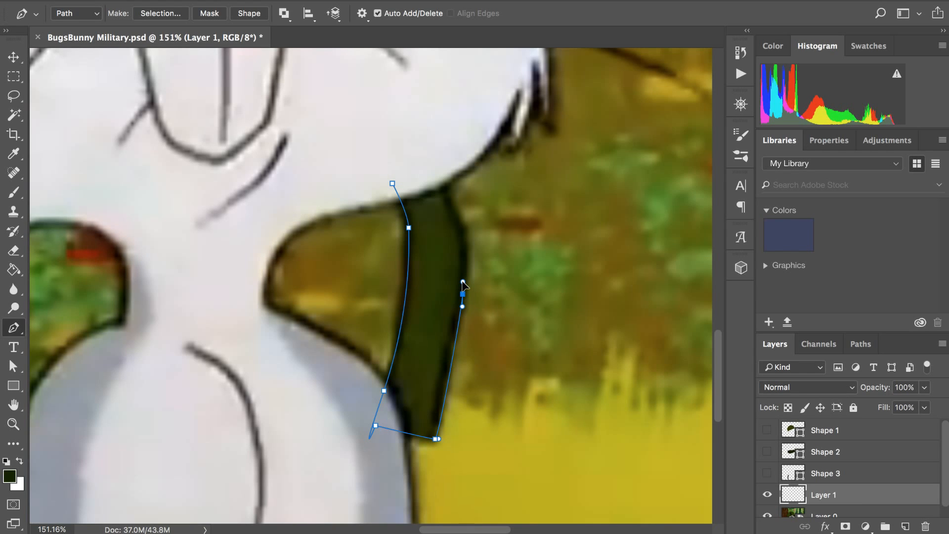
pyautogui.hotkey('ctrl', 'z')
pyautogui.hotkey('ctrl', 'z')
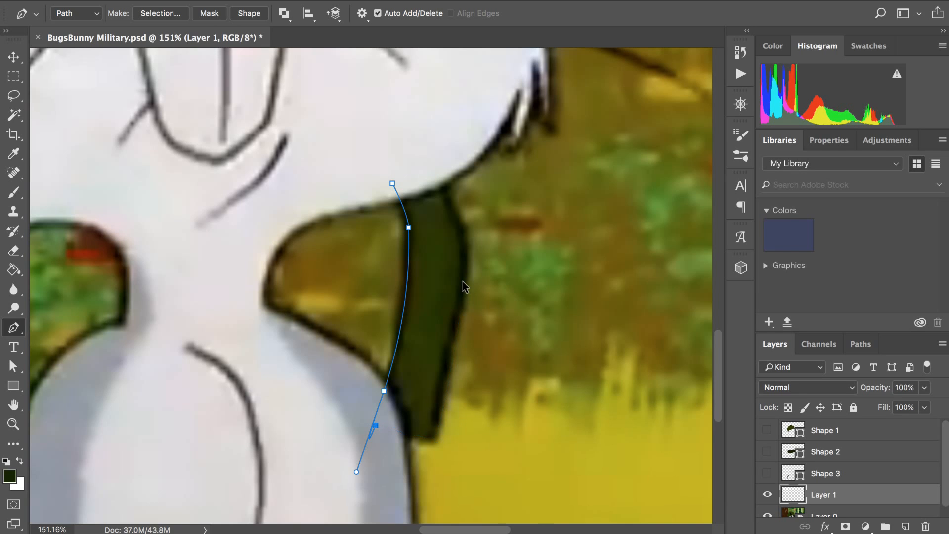
# - Continue the path across the strap's lower end and up its outer edge, and close it inside the cheek
pyautogui.click(434, 437)
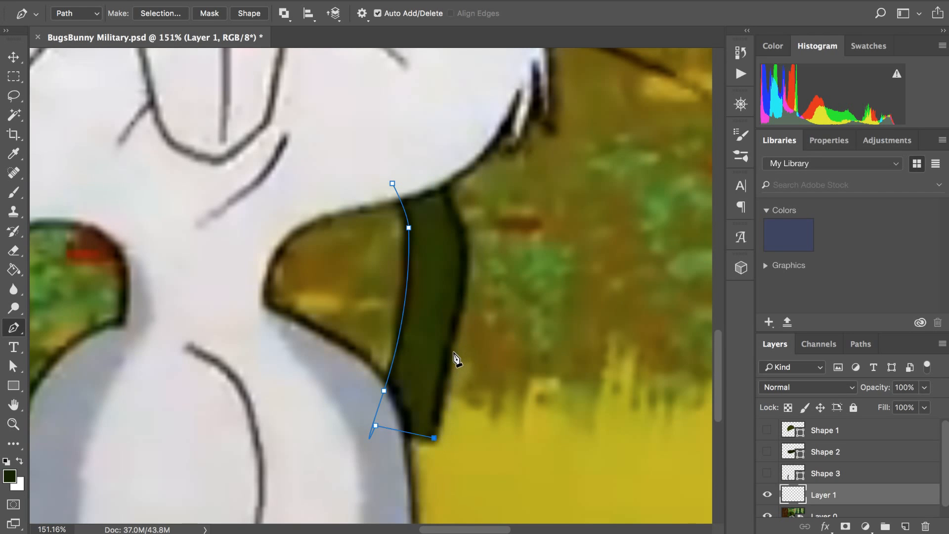
pyautogui.moveTo(450, 350); pyautogui.dragTo(450, 340)
pyautogui.click(463, 297)
pyautogui.click(465, 236)
pyautogui.moveTo(465, 237); pyautogui.dragTo(462, 226)
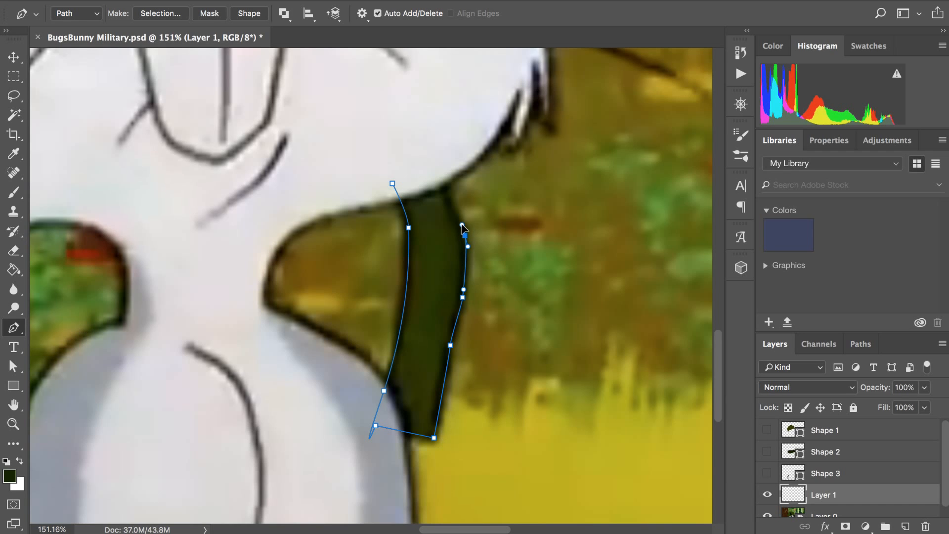
pyautogui.click(434, 159)
pyautogui.click(392, 184)
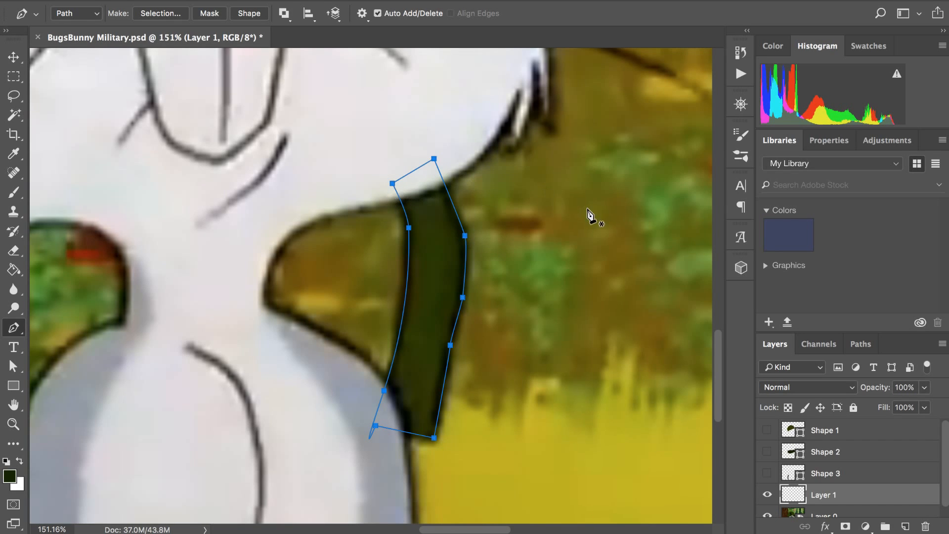
# - Convert the closed right strap path into a filled shape
pyautogui.scroll(-1, 712, 140)
pyautogui.scroll(-2, 568, 250)
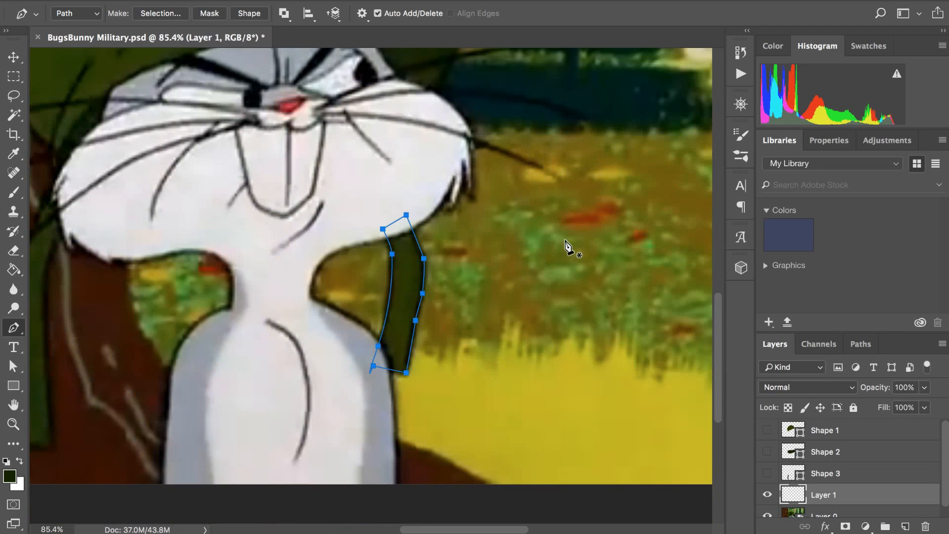
pyautogui.scroll(1, 568, 250)
pyautogui.scroll(3, 566, 250)
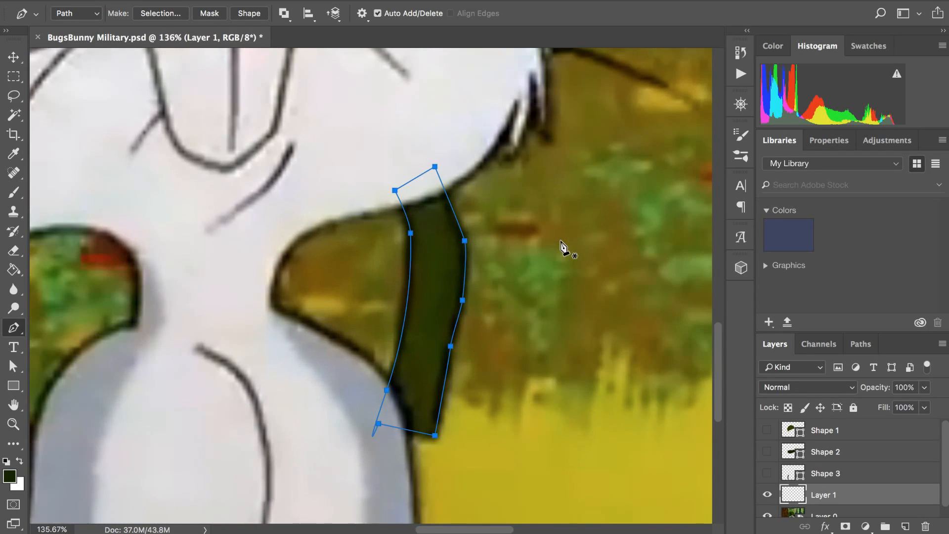
pyautogui.click(249, 14)
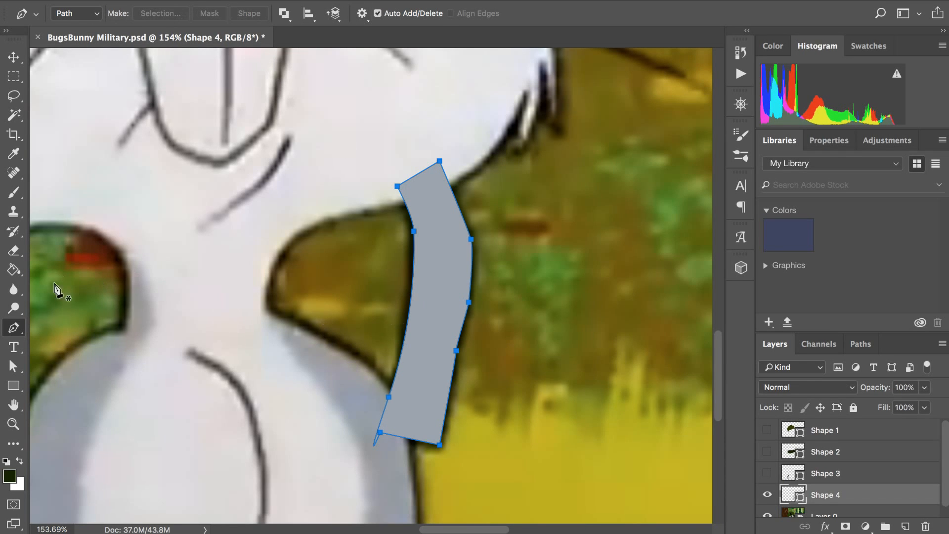
# - Give the right strap shape an outside-aligned stroke with a width of 15 px
pyautogui.click(15, 366)
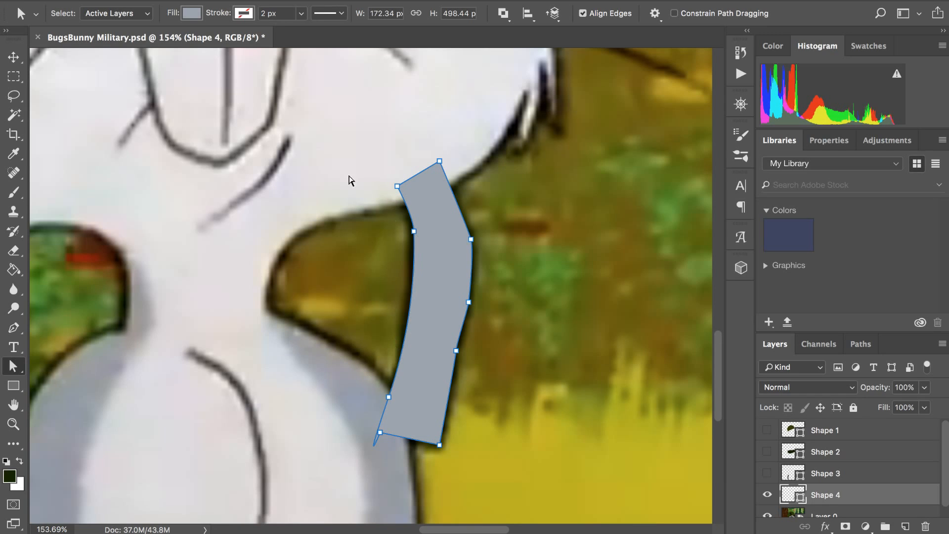
pyautogui.click(306, 18)
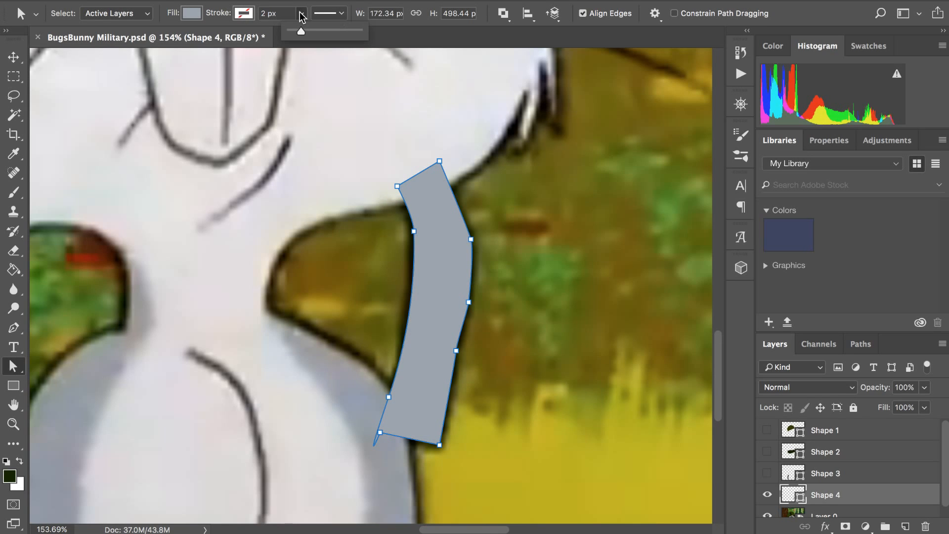
pyautogui.click(340, 15)
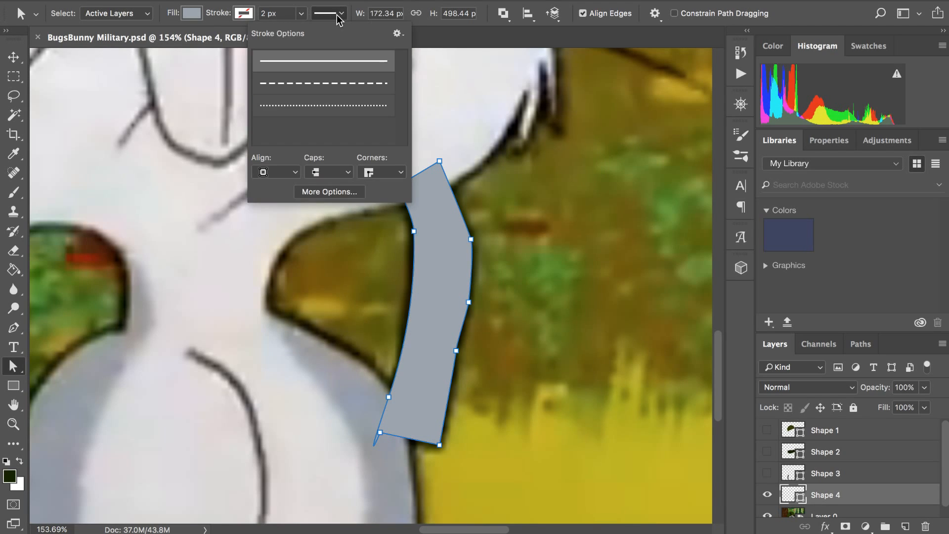
pyautogui.click(293, 172)
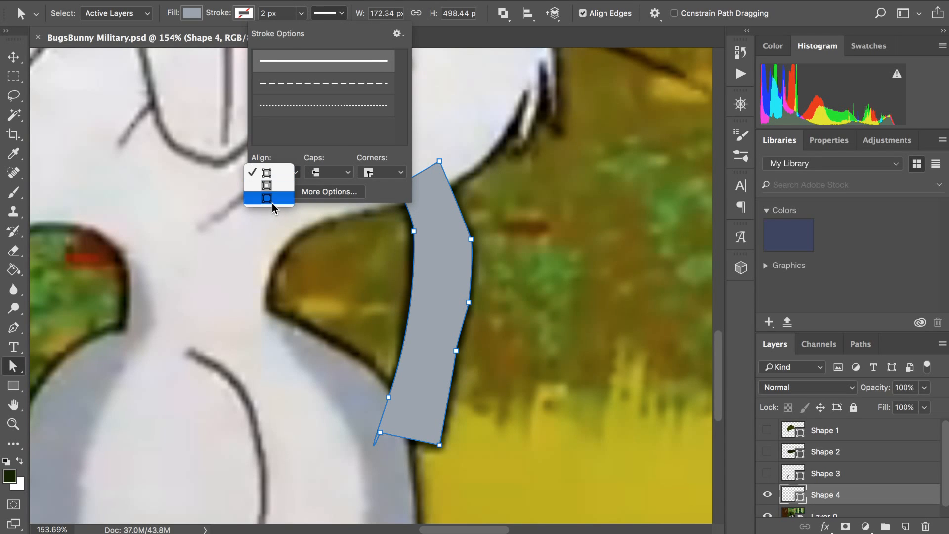
pyautogui.click(272, 200)
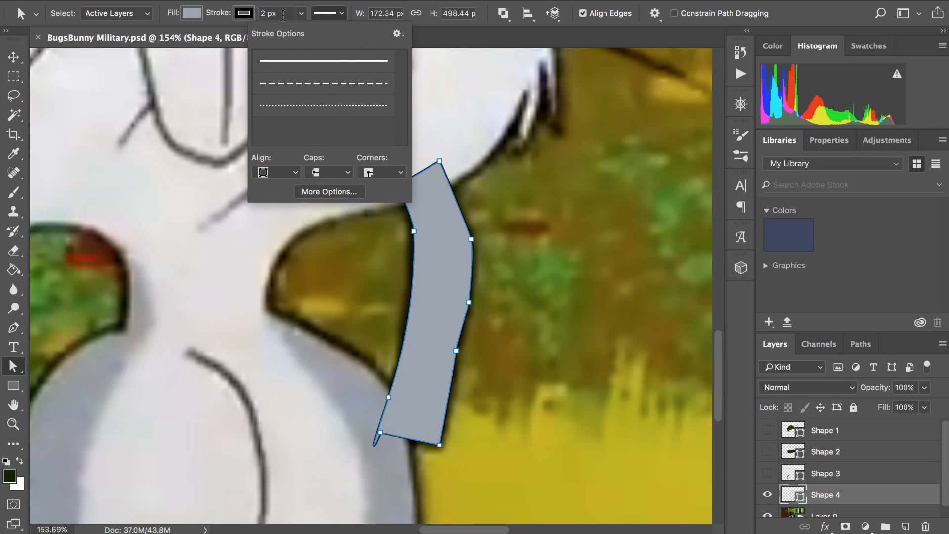
pyautogui.click(274, 14)
pyautogui.write('15')
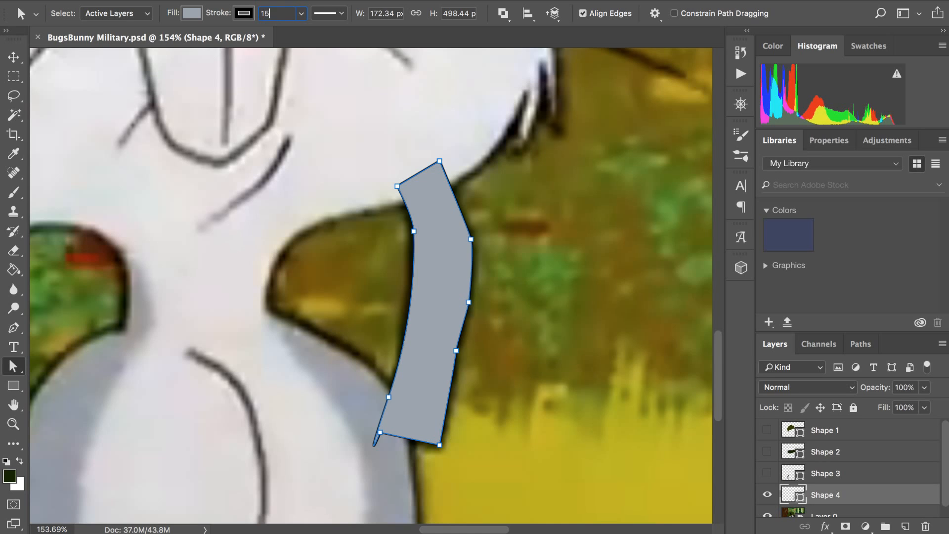
pyautogui.press('Return')
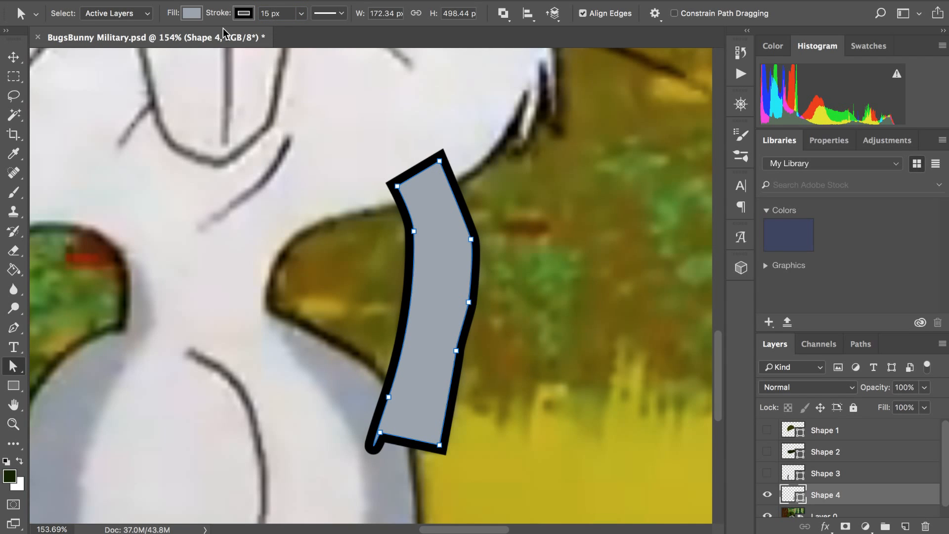
# - Set the strap outline's stroke corners to round and deselect the path
pyautogui.click(329, 19)
pyautogui.click(380, 172)
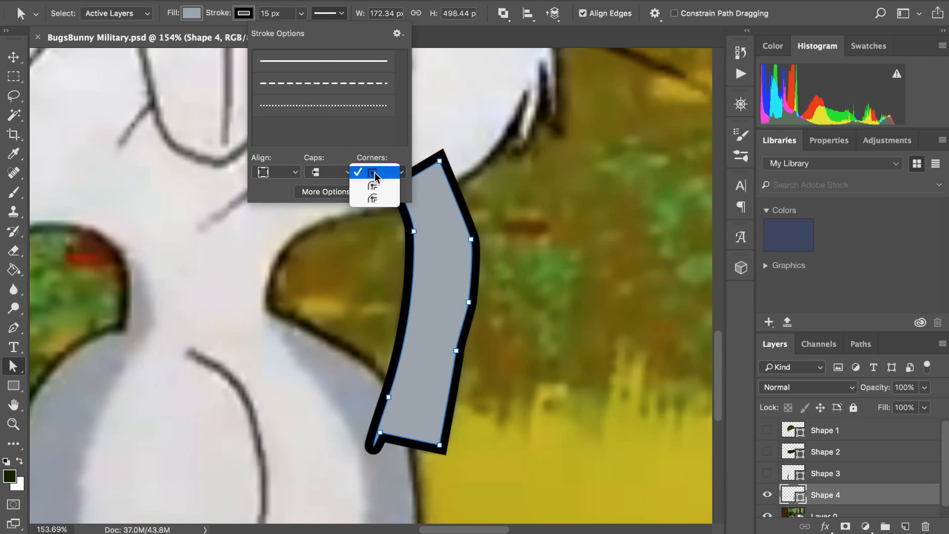
pyautogui.click(375, 186)
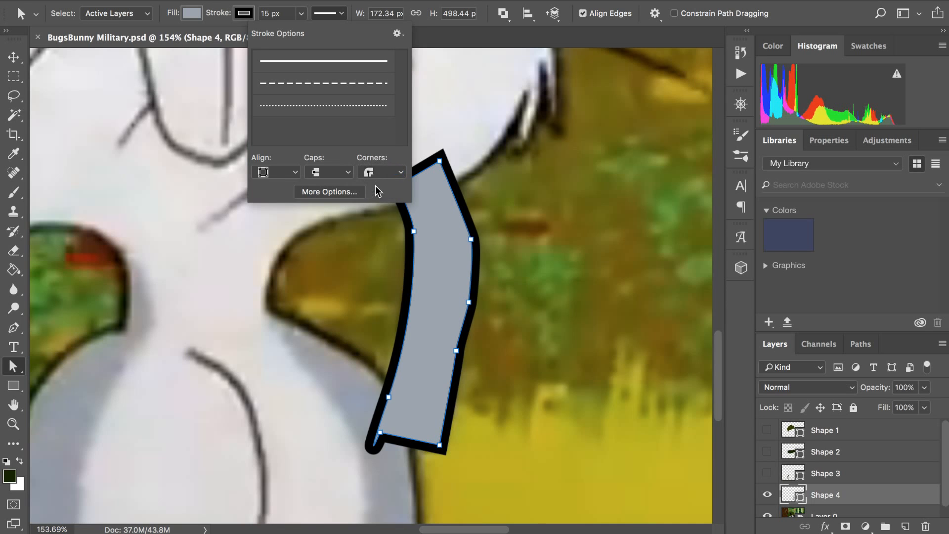
pyautogui.click(295, 425)
pyautogui.click(295, 425)
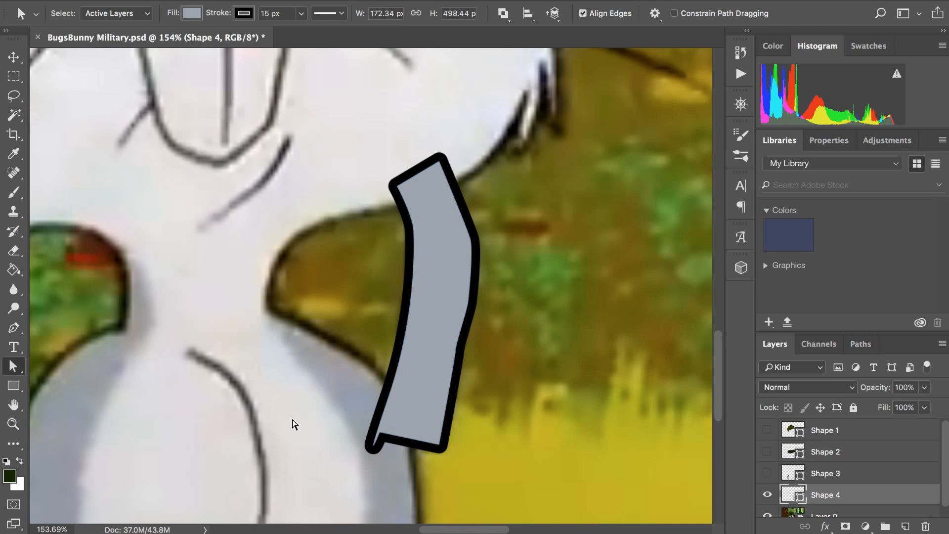
# - Adjust the curve handles at the middle anchor point of the strap's outer edge to smooth the bend
pyautogui.scroll(-10, 295, 425)
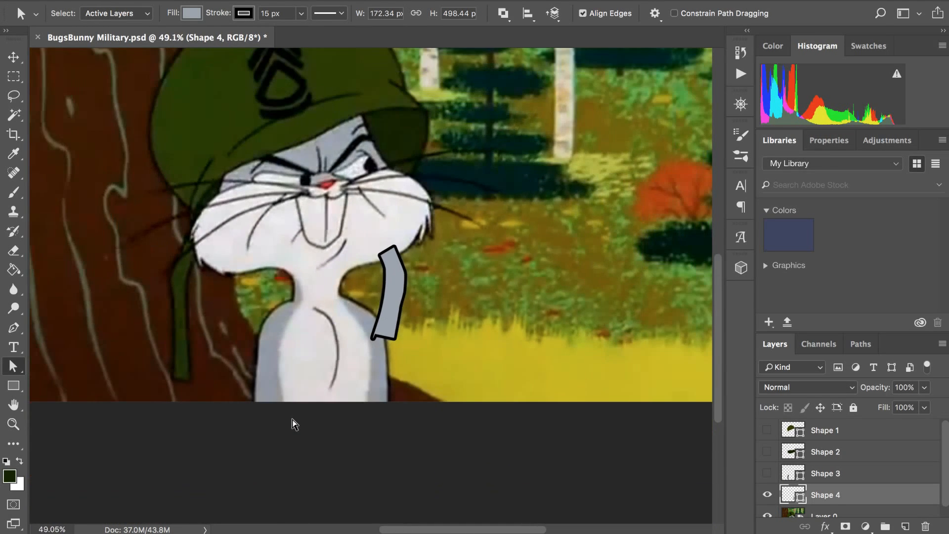
pyautogui.scroll(-3, 295, 425)
pyautogui.scroll(5, 294, 426)
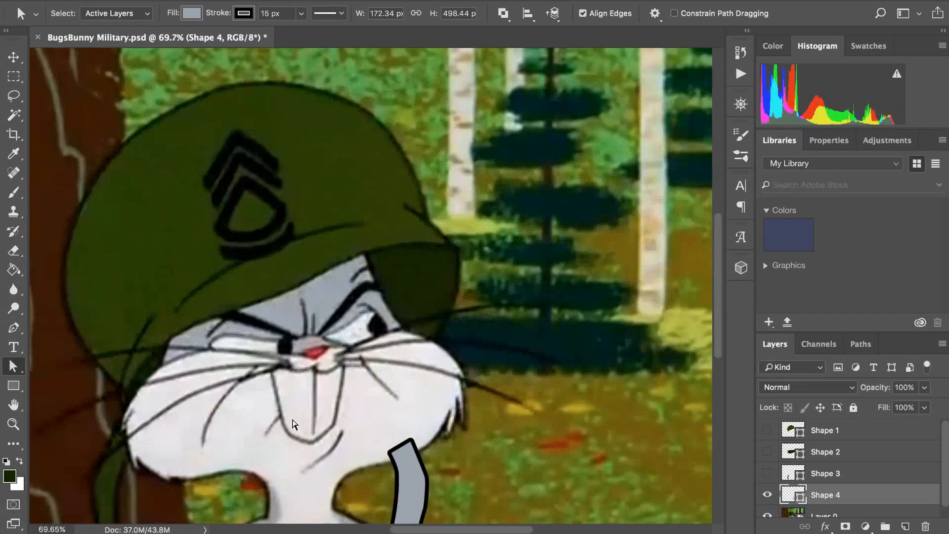
pyautogui.scroll(-6, 292, 420)
pyautogui.scroll(3, 293, 421)
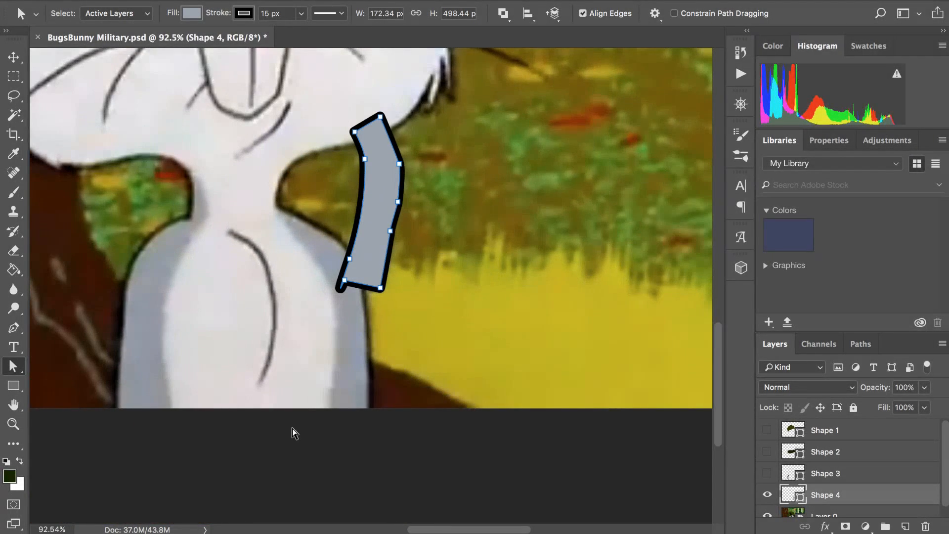
pyautogui.scroll(5, 295, 433)
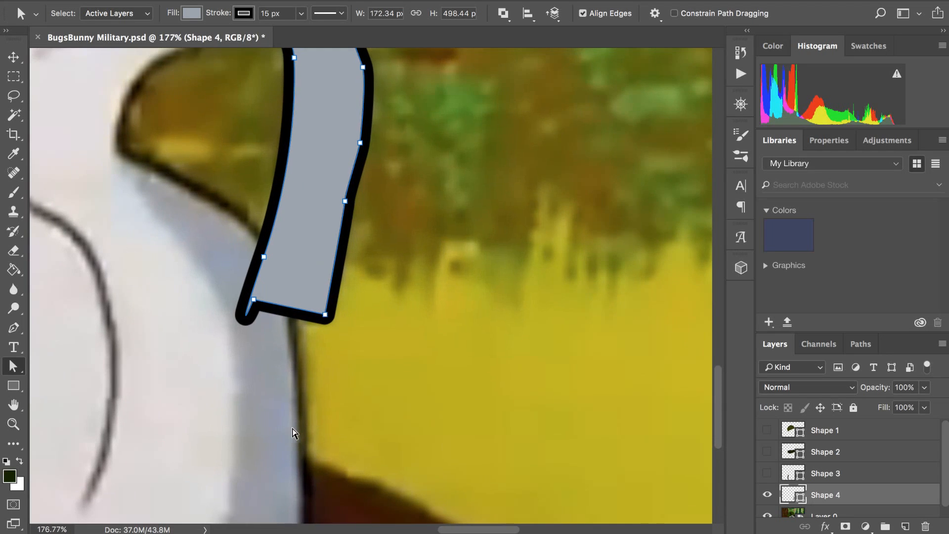
pyautogui.scroll(2, 295, 433)
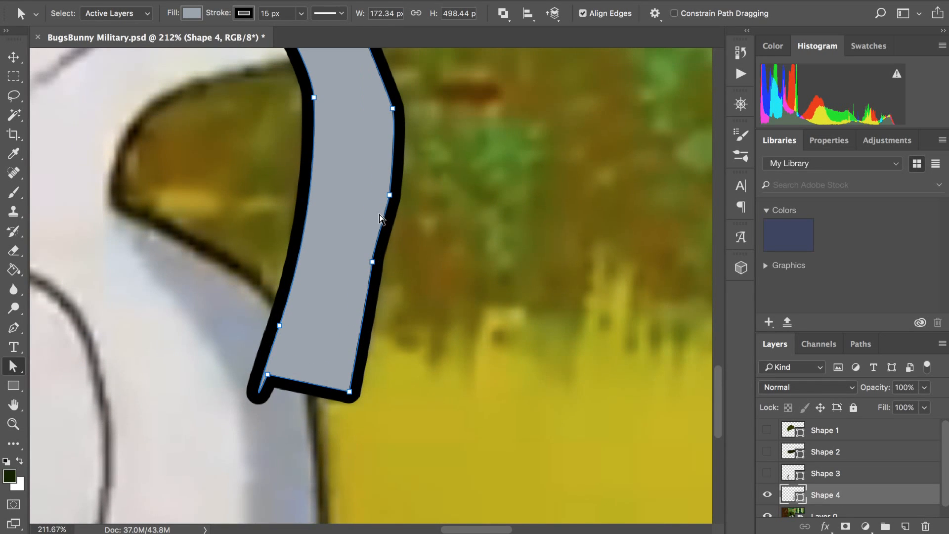
pyautogui.click(388, 203)
pyautogui.moveTo(389, 205); pyautogui.dragTo(385, 223)
pyautogui.moveTo(392, 186); pyautogui.dragTo(394, 176)
# - Lengthen both curve handles of the upper anchor point on the strap's outer edge to round the bend
pyautogui.click(393, 109)
pyautogui.scroll(2, 393, 128)
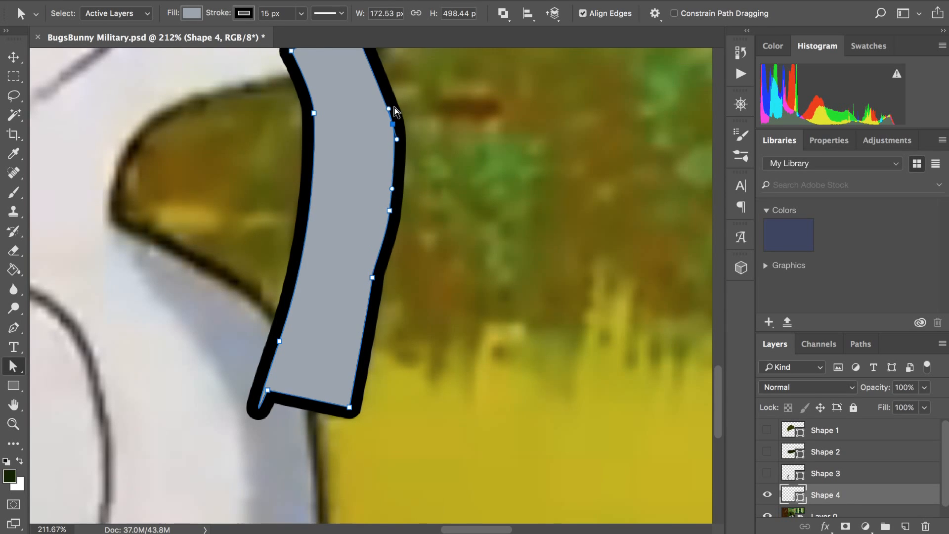
pyautogui.moveTo(389, 143); pyautogui.dragTo(384, 123)
pyautogui.moveTo(397, 172); pyautogui.dragTo(398, 183)
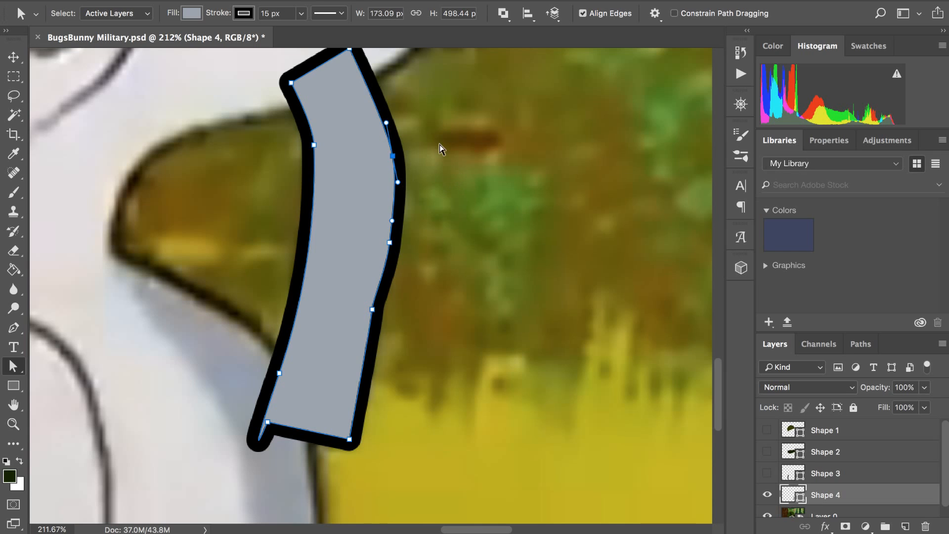
# - Extend the middle anchor's upper handle and move the lower anchor point down along the strap's outer edge
pyautogui.moveTo(392, 220); pyautogui.dragTo(394, 211)
pyautogui.moveTo(373, 310); pyautogui.dragTo(371, 331)
pyautogui.scroll(-4, 415, 239)
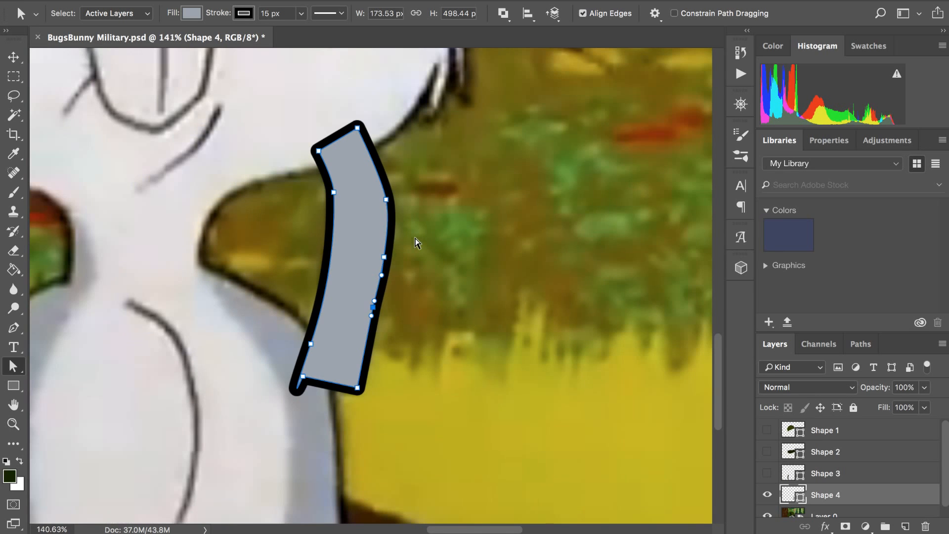
pyautogui.scroll(-4, 415, 242)
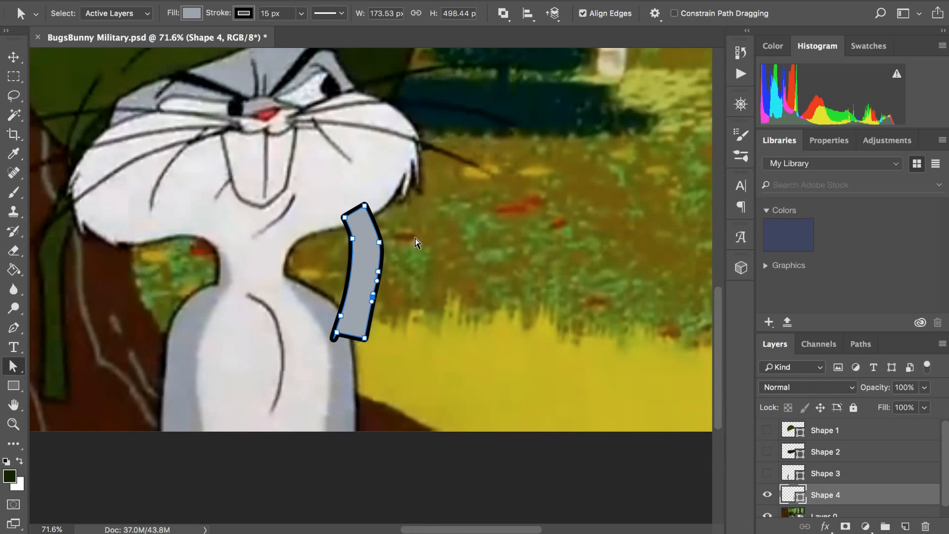
# - Fill the right strap shape with the recently used dark green and deselect its path
pyautogui.click(415, 237)
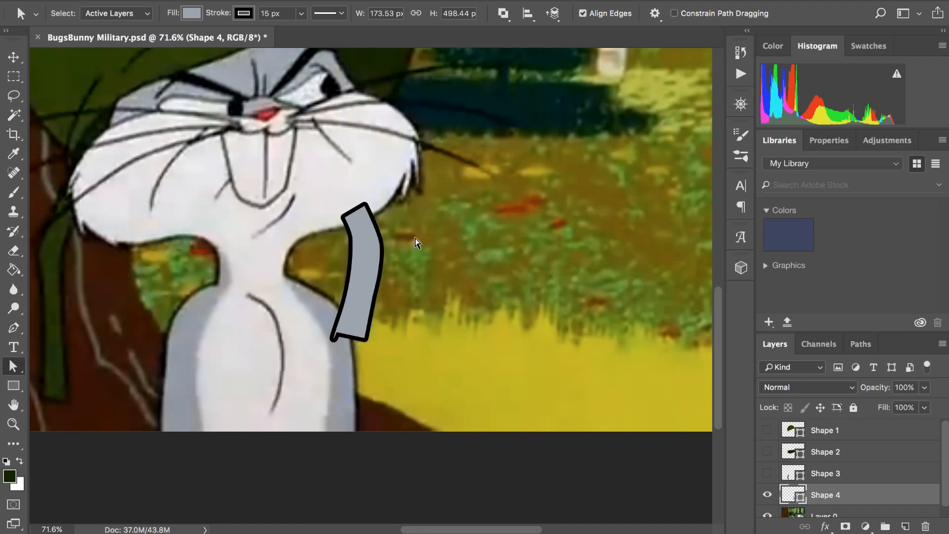
pyautogui.scroll(-3, 416, 243)
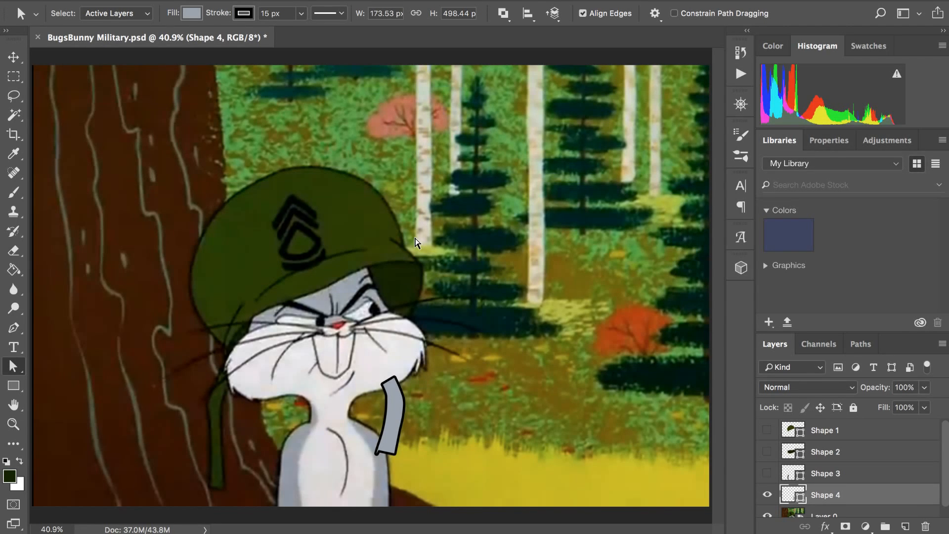
pyautogui.press('super+h')
pyautogui.click(190, 14)
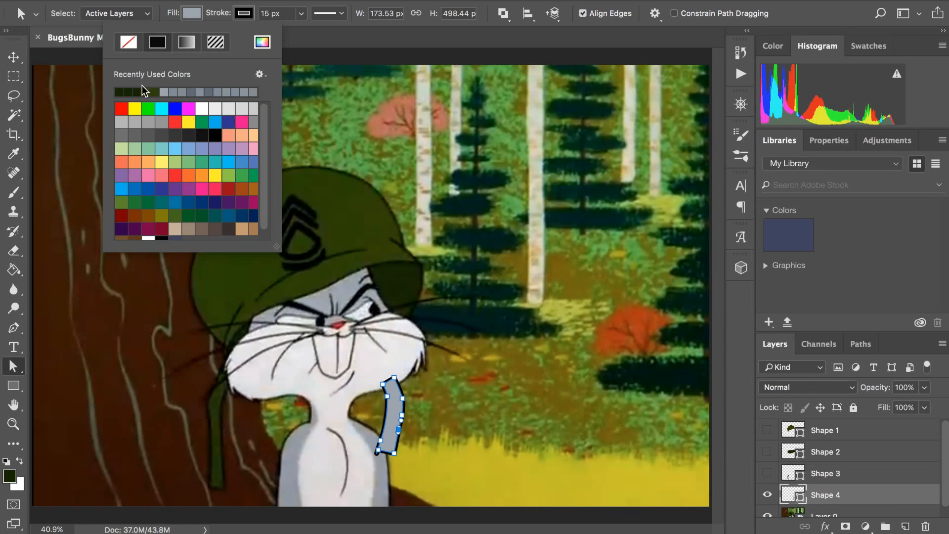
pyautogui.click(119, 92)
pyautogui.click(195, 14)
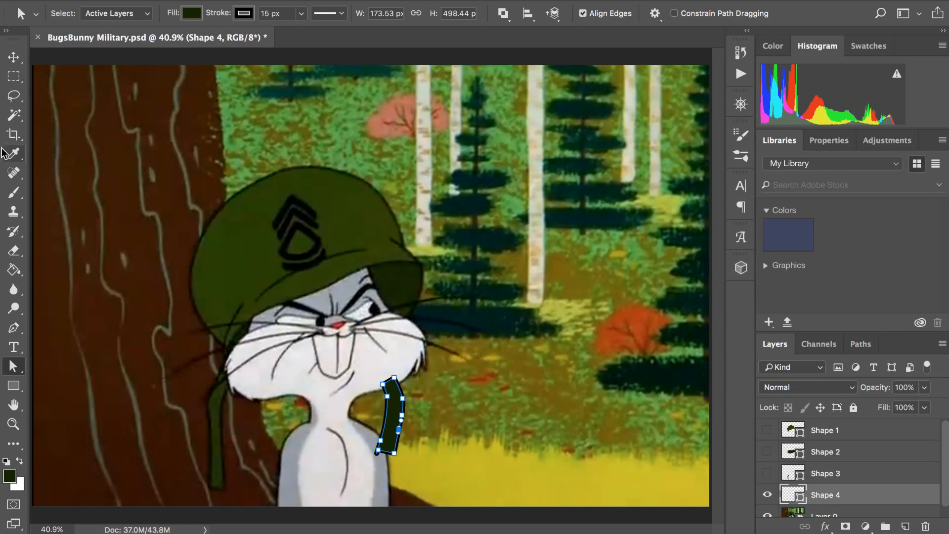
pyautogui.click(13, 58)
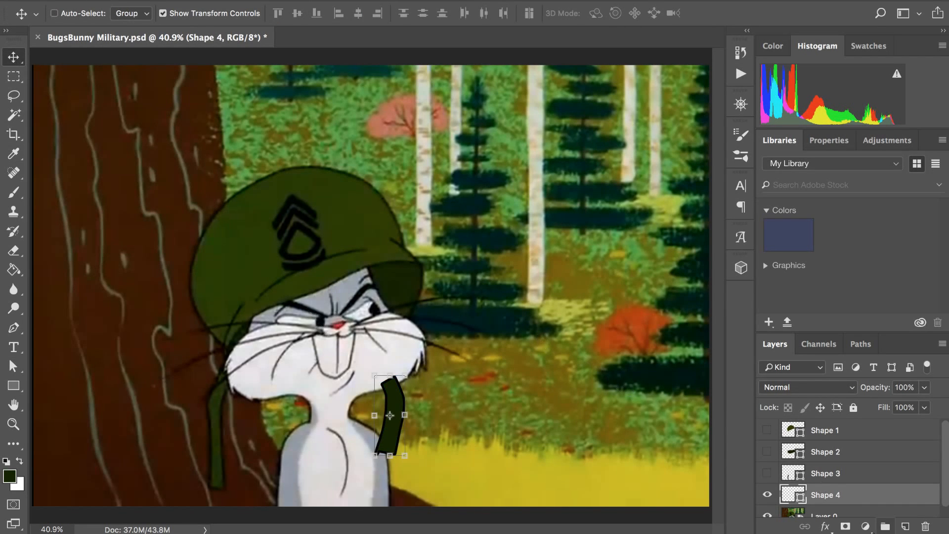
# - Show the Shape 3, Shape 2 and Shape 1 layers and examine the whole helmet with both straps, without transform controls
pyautogui.click(824, 473)
pyautogui.click(767, 473)
pyautogui.click(767, 451)
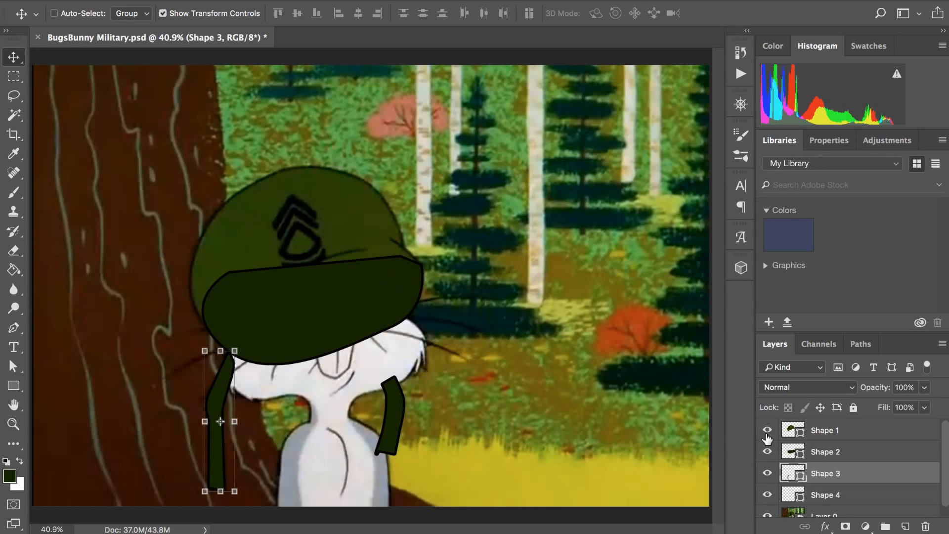
pyautogui.click(767, 429)
pyautogui.click(767, 430)
pyautogui.click(767, 429)
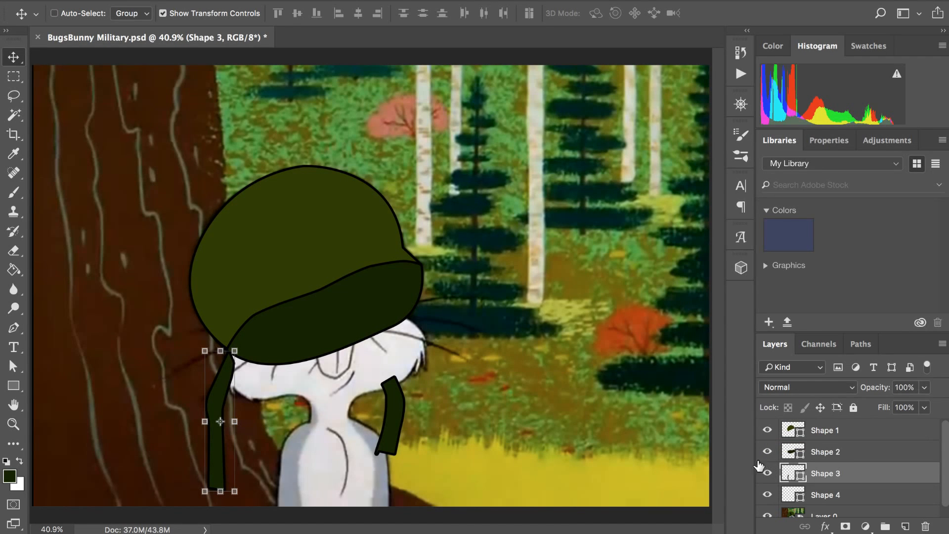
pyautogui.scroll(-3, 520, 286)
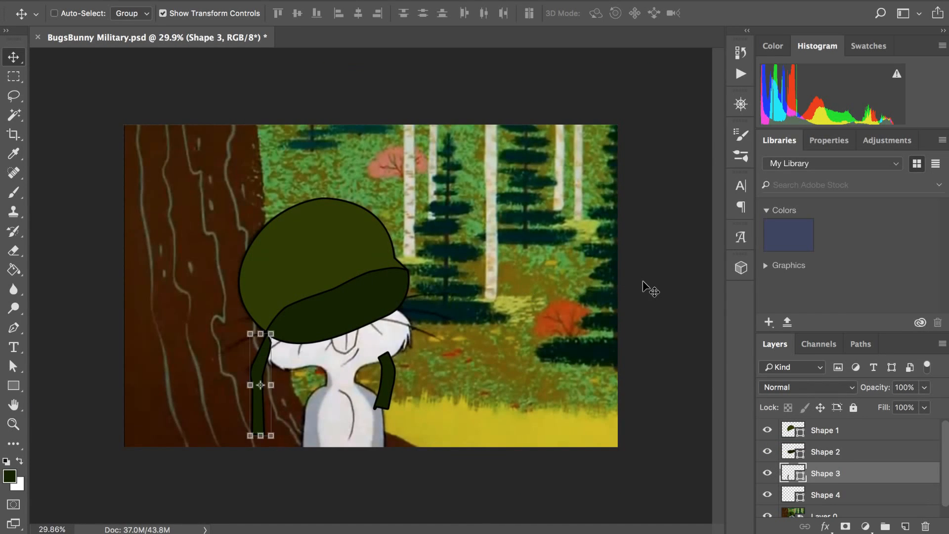
pyautogui.press('super+h')
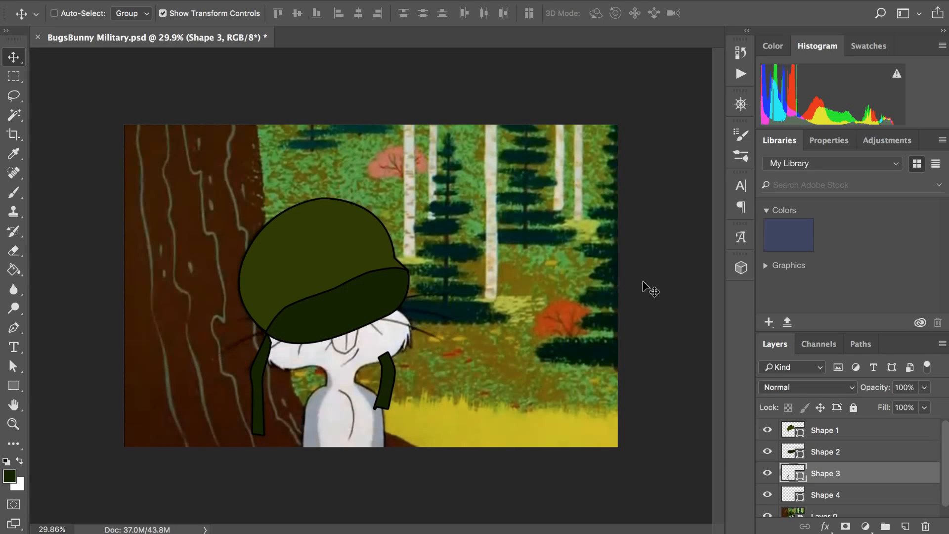
pyautogui.press('super+h')
pyautogui.scroll(4, 643, 287)
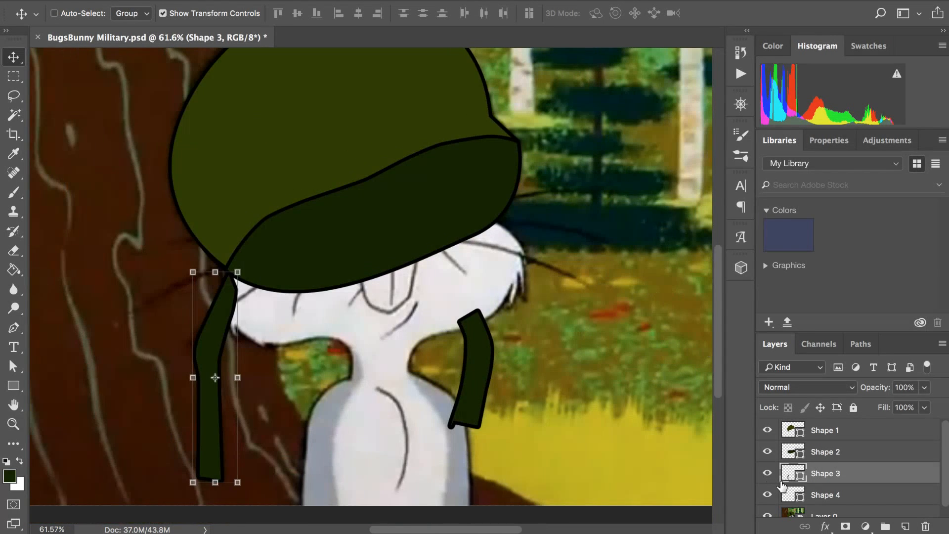
# - Hide all four shape layers and add a new empty layer directly above the original image layer
pyautogui.click(767, 430)
pyautogui.click(768, 451)
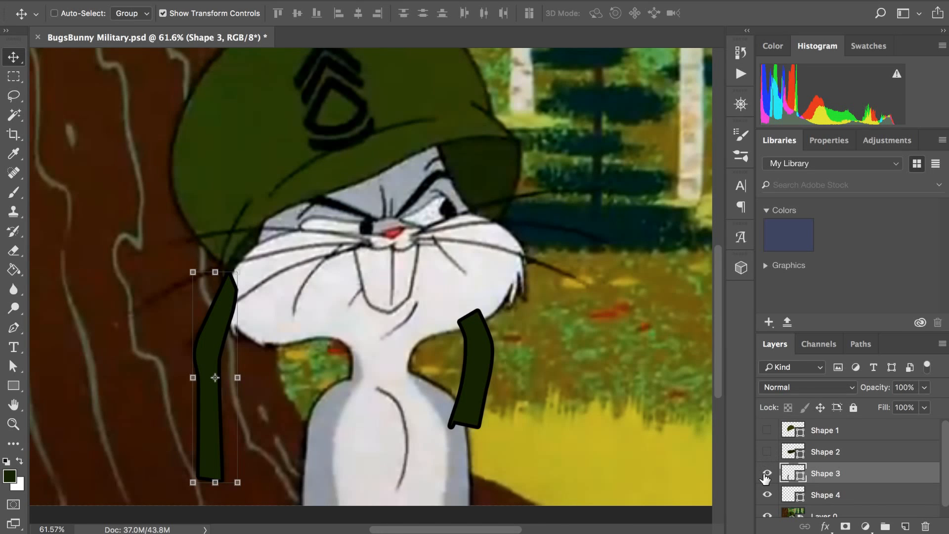
pyautogui.click(767, 474)
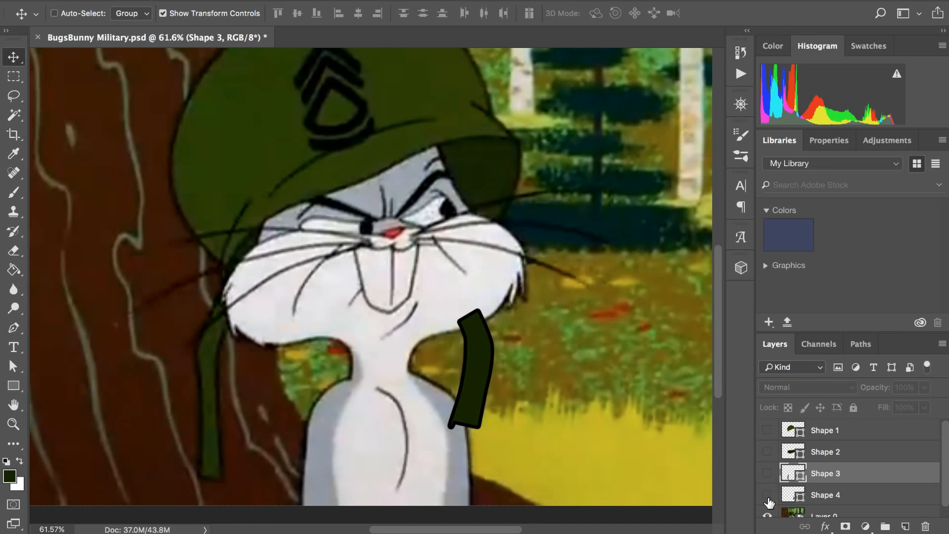
pyautogui.click(767, 495)
pyautogui.scroll(-1, 769, 499)
pyautogui.click(813, 507)
pyautogui.click(905, 526)
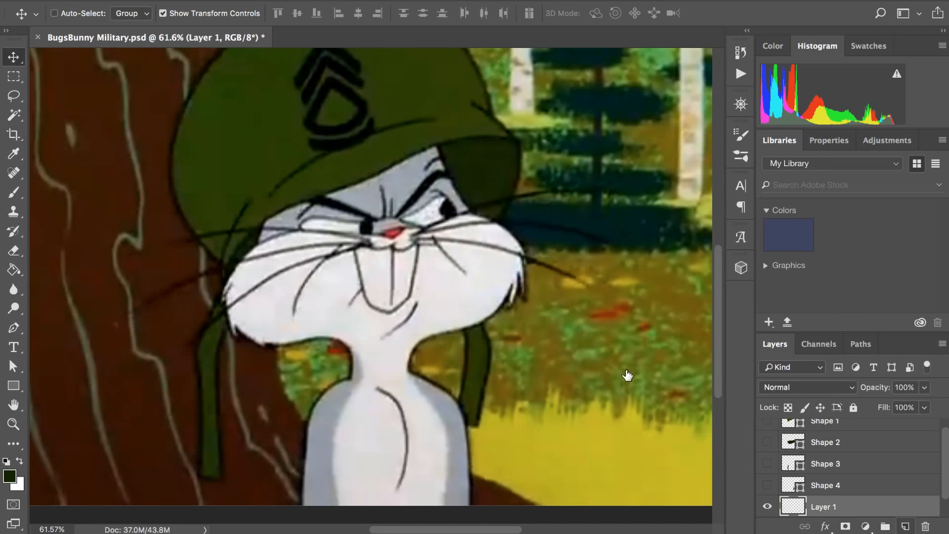
# - Start a Pen tool path with a slight curve along the gray forehead's left edge, from the helmet brim to the cheek
pyautogui.scroll(2, 325, 144)
pyautogui.scroll(5, 326, 145)
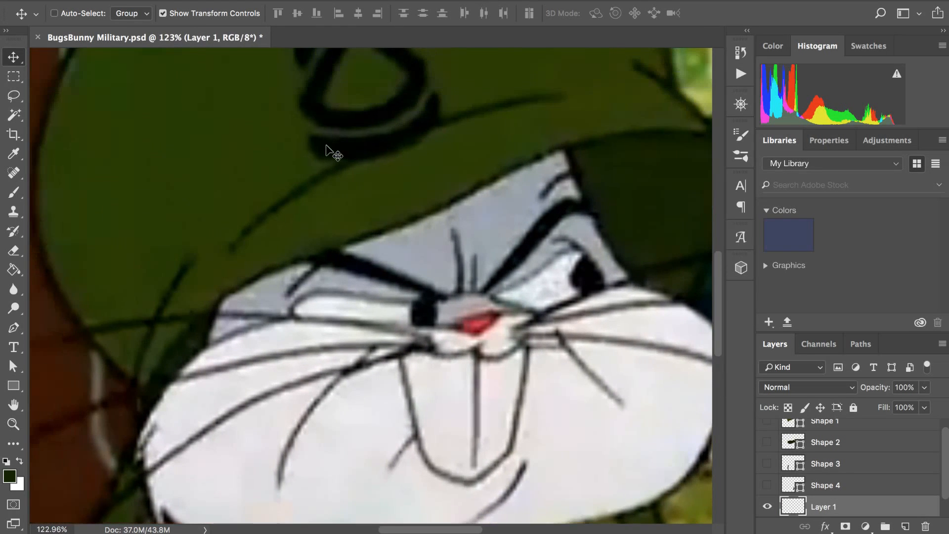
pyautogui.press('p')
pyautogui.hscroll(-4, 329, 152)
pyautogui.scroll(-3, 297, 174)
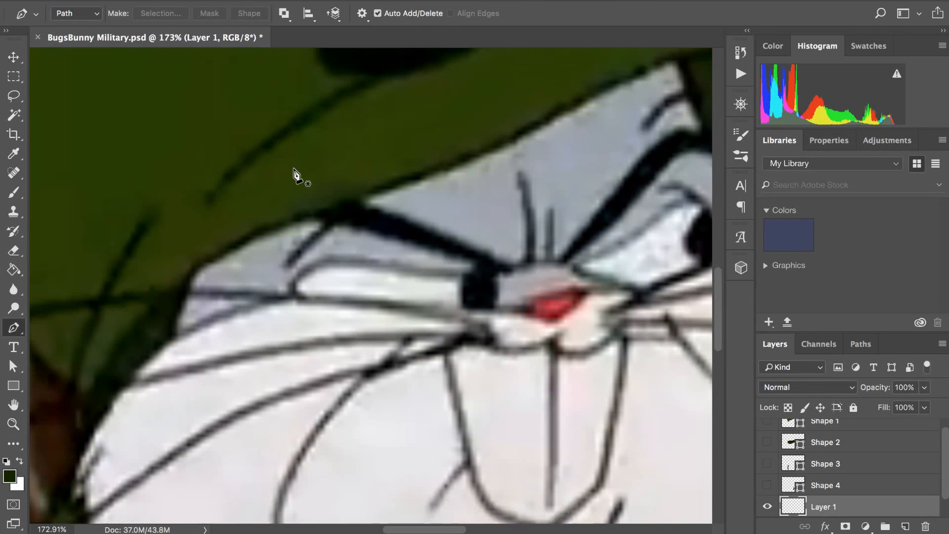
pyautogui.click(269, 202)
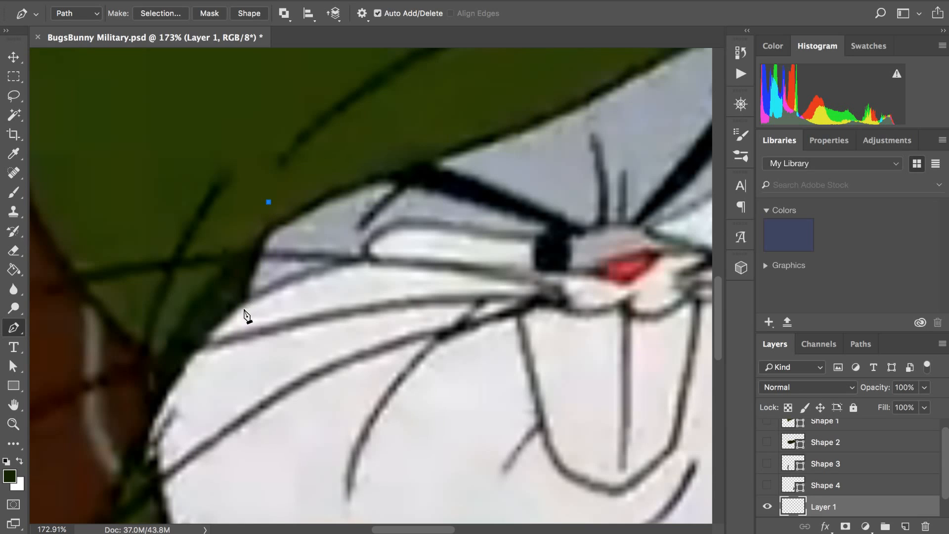
pyautogui.moveTo(244, 300); pyautogui.dragTo(240, 335)
pyautogui.moveTo(244, 301); pyautogui.dragTo(240, 327)
pyautogui.moveTo(267, 202); pyautogui.dragTo(277, 186)
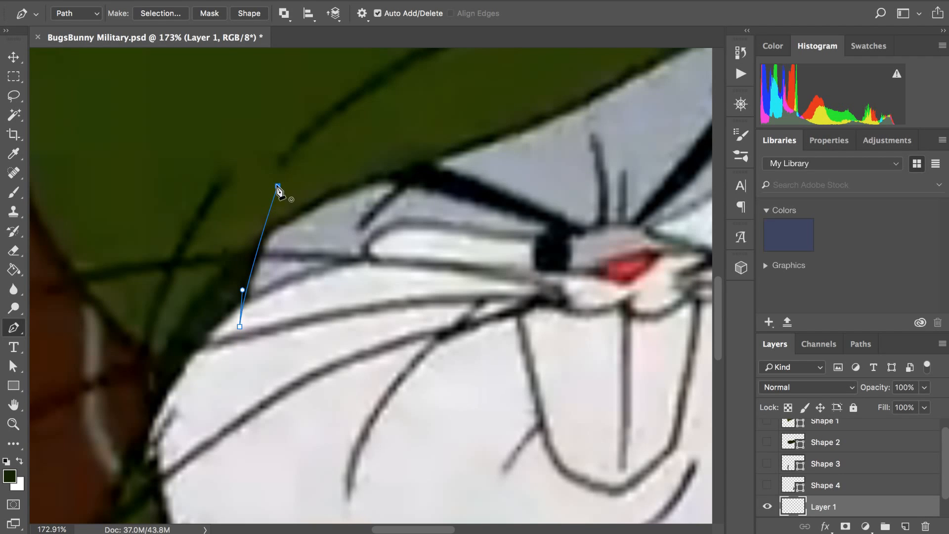
pyautogui.moveTo(243, 291); pyautogui.dragTo(245, 278)
# - Extend the face path below the nose across the teeth, over to the right cheek and up beside the right eye's outer corner
pyautogui.hscroll(8, 245, 278)
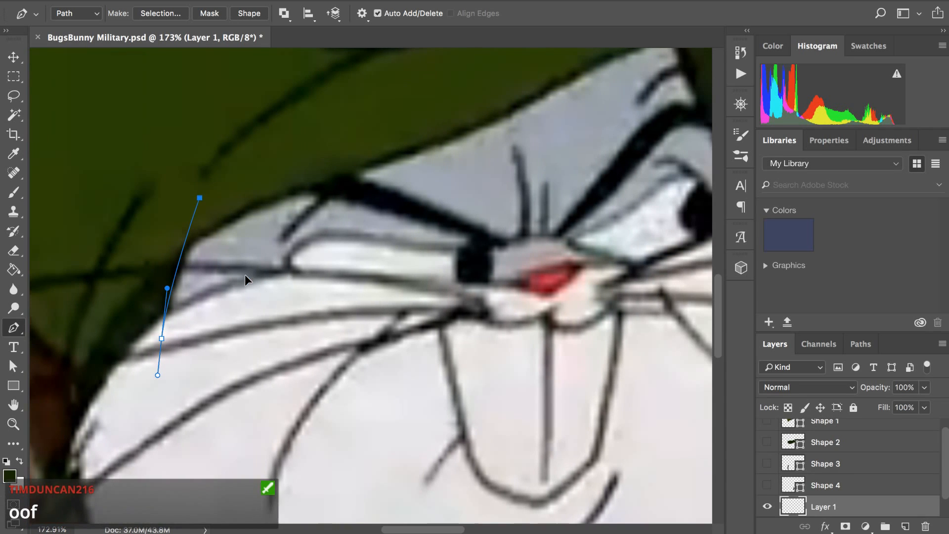
pyautogui.scroll(-4, 246, 275)
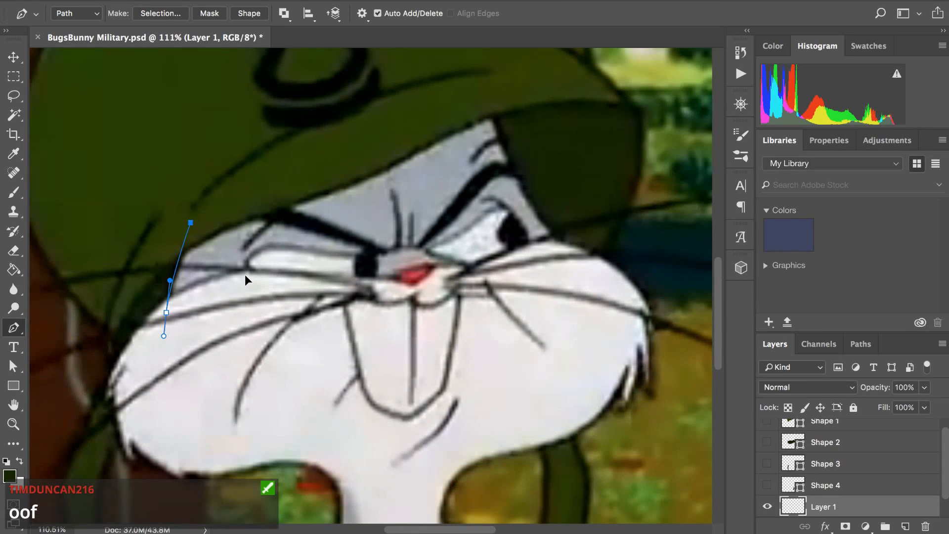
pyautogui.scroll(3, 246, 276)
pyautogui.scroll(-2, 249, 324)
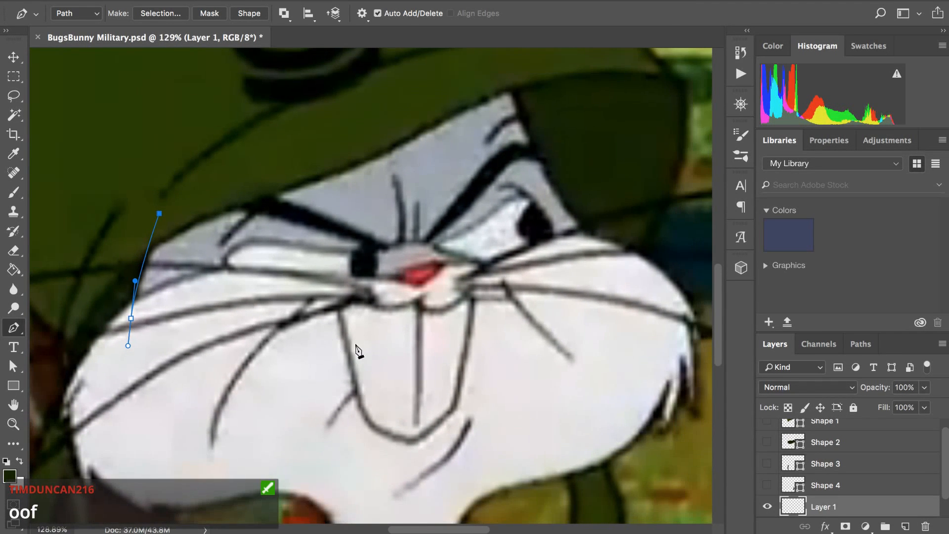
pyautogui.click(404, 352)
pyautogui.click(604, 277)
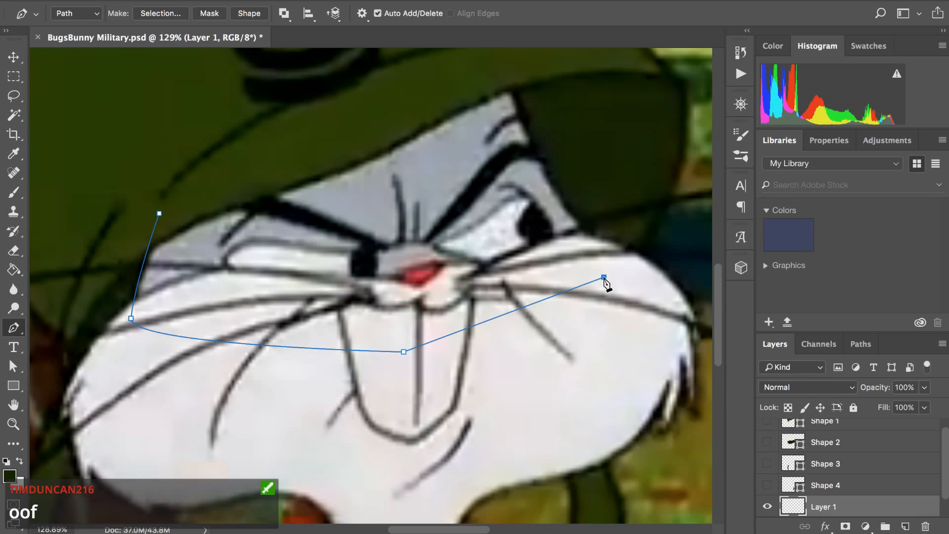
pyautogui.scroll(3, 585, 301)
pyautogui.hscroll(3, 585, 301)
pyautogui.scroll(4, 585, 303)
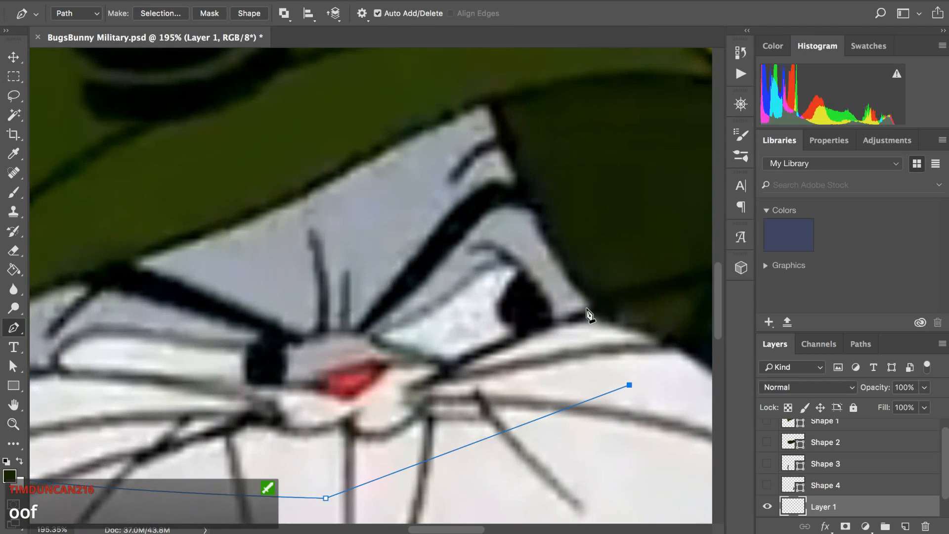
pyautogui.click(623, 332)
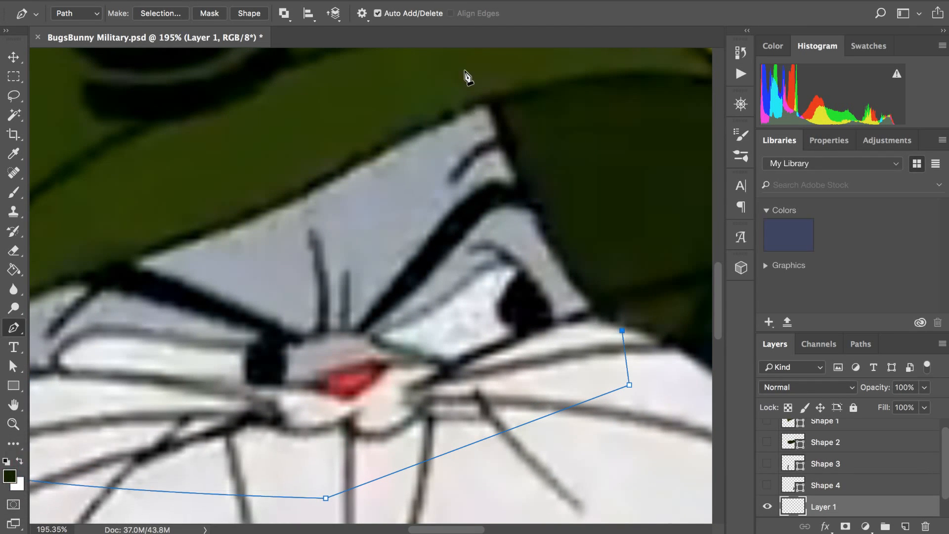
# - Add a curved anchor on the helmet above the forehead's tip and lower the cheek anchor so the segment follows the forehead's right edge
pyautogui.scroll(-3, 497, 69)
pyautogui.scroll(3, 496, 69)
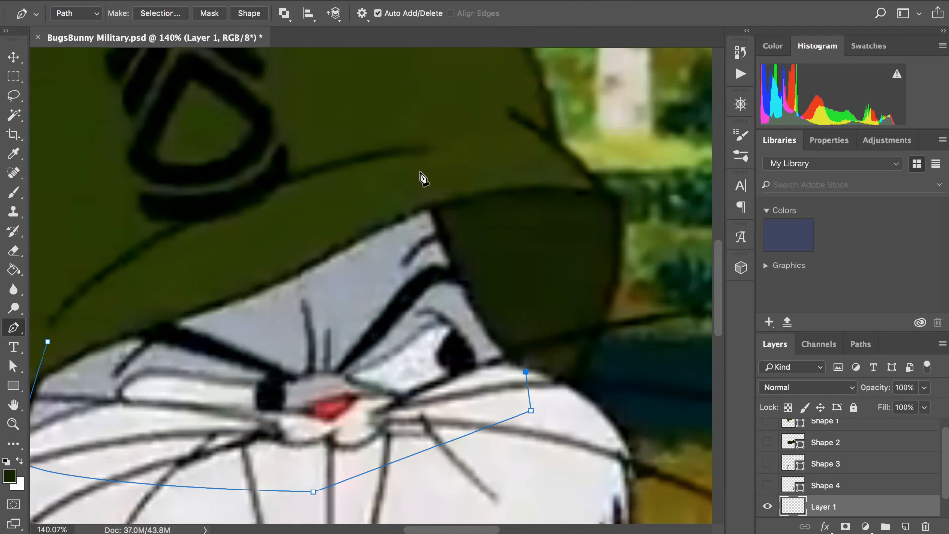
pyautogui.moveTo(423, 177); pyautogui.dragTo(411, 102)
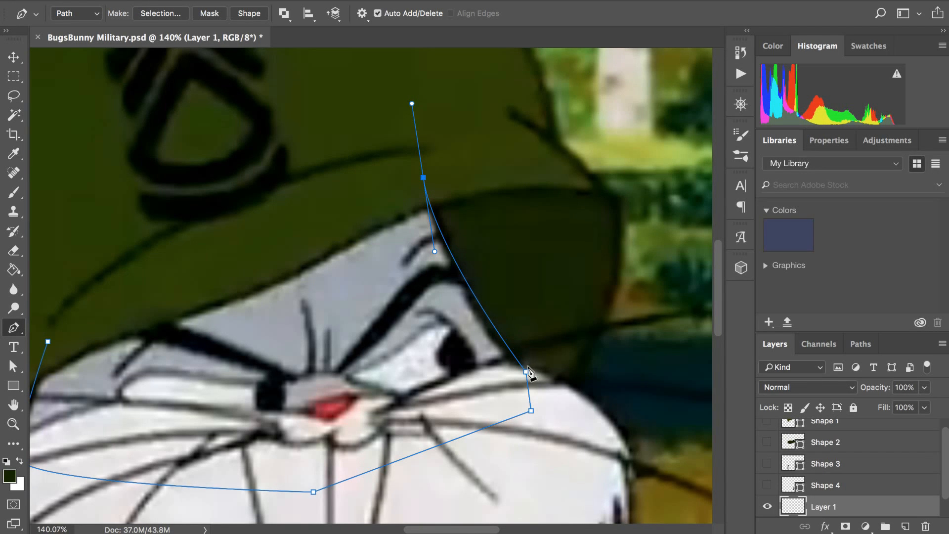
pyautogui.moveTo(527, 372); pyautogui.dragTo(525, 370)
pyautogui.moveTo(526, 375); pyautogui.dragTo(528, 382)
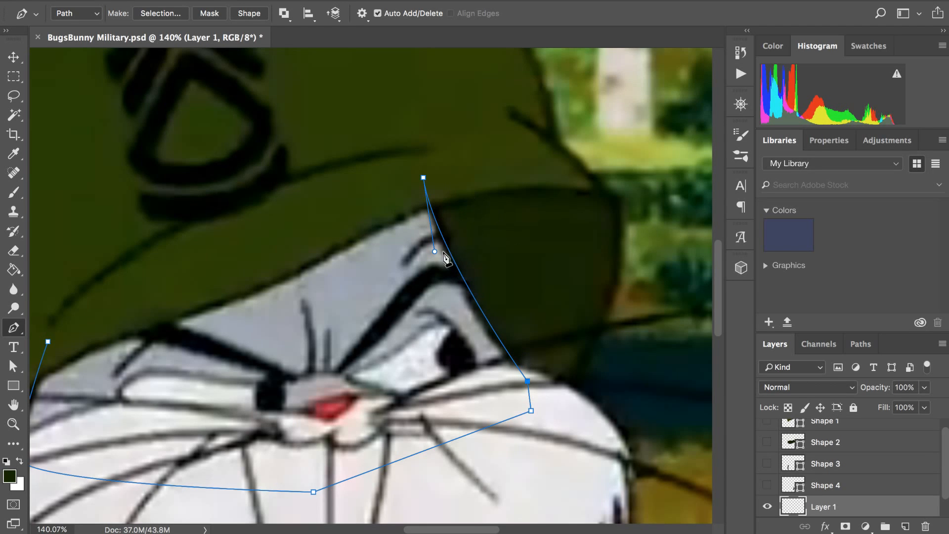
pyautogui.moveTo(435, 253); pyautogui.dragTo(370, 177)
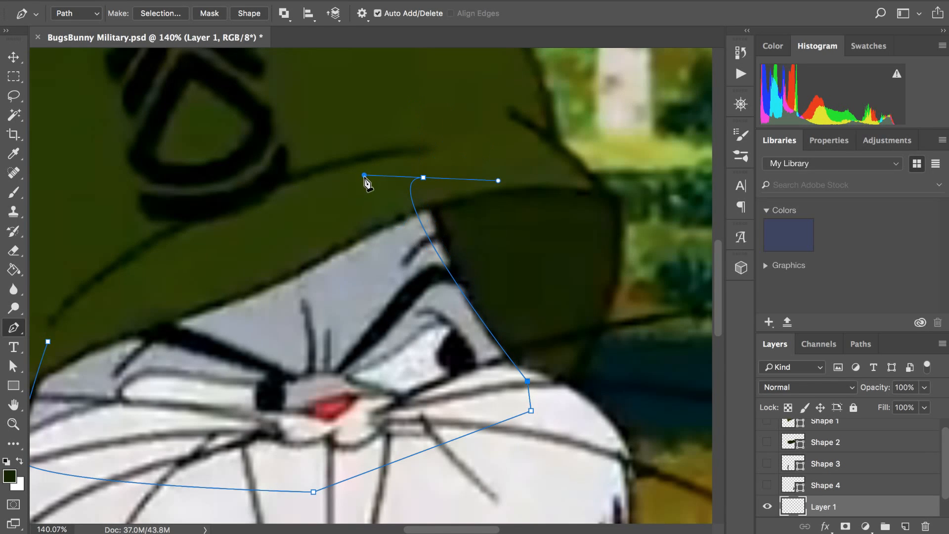
pyautogui.press('super+z')
# - Fine-tune the curve at the forehead's right edge, then close the path at its starting anchor and convert it to a shape
pyautogui.scroll(-5, 119, 238)
pyautogui.hscroll(-5, 118, 237)
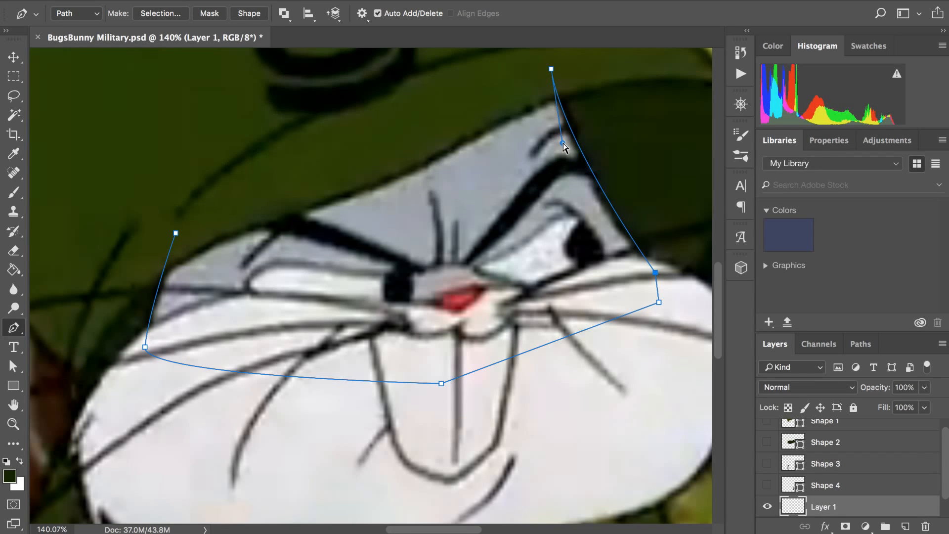
pyautogui.moveTo(563, 143)
pyautogui.mouseDown()
pyautogui.moveTo(565, 172)
pyautogui.moveTo(566, 139)
pyautogui.moveTo(570, 153)
pyautogui.mouseUp()
pyautogui.click(176, 232)
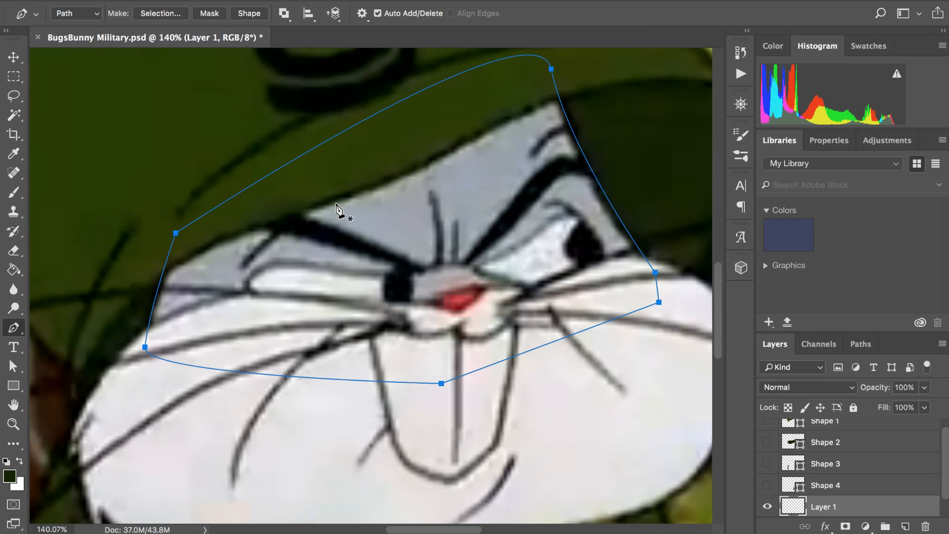
pyautogui.click(247, 13)
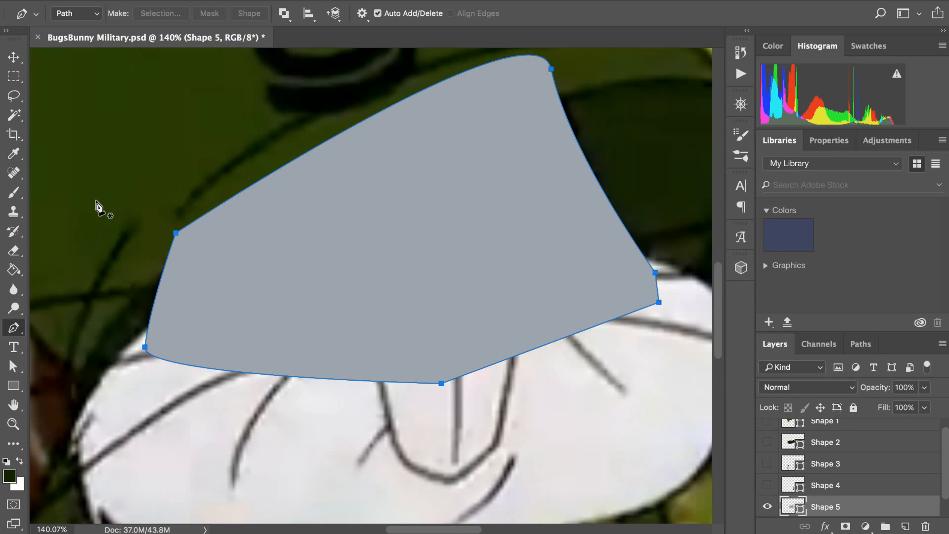
# - Hide the Shape 5 layer, sample the forehead's gray 9ea4ae from the image as the foreground color, and show the layer again
pyautogui.click(767, 508)
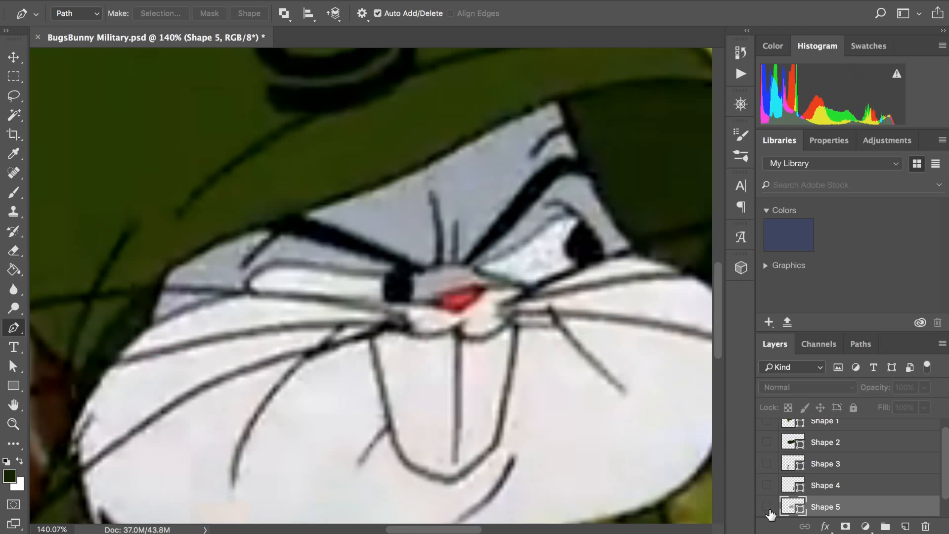
pyautogui.click(768, 507)
pyautogui.click(768, 507)
pyautogui.press('b')
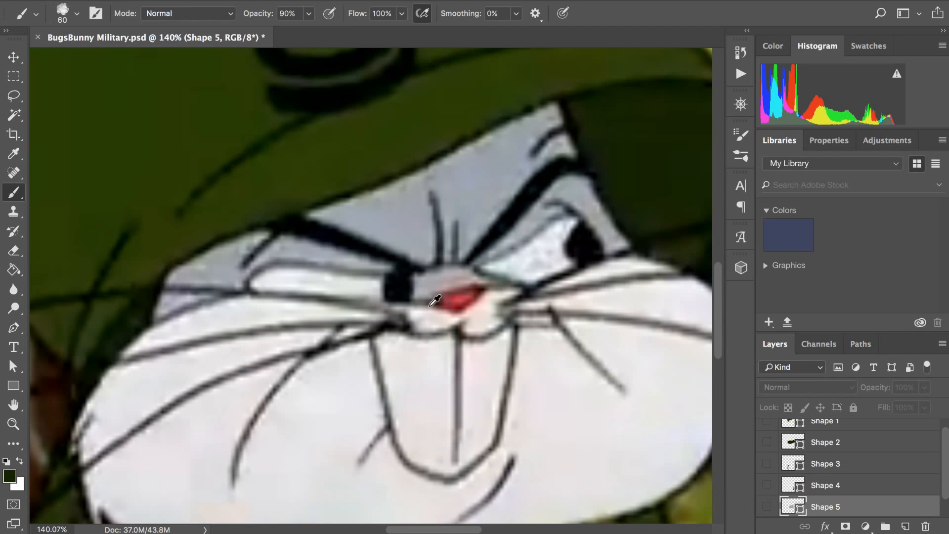
pyautogui.keyDown('alt'); pyautogui.click(406, 214); pyautogui.keyUp('alt')
pyautogui.click(15, 477)
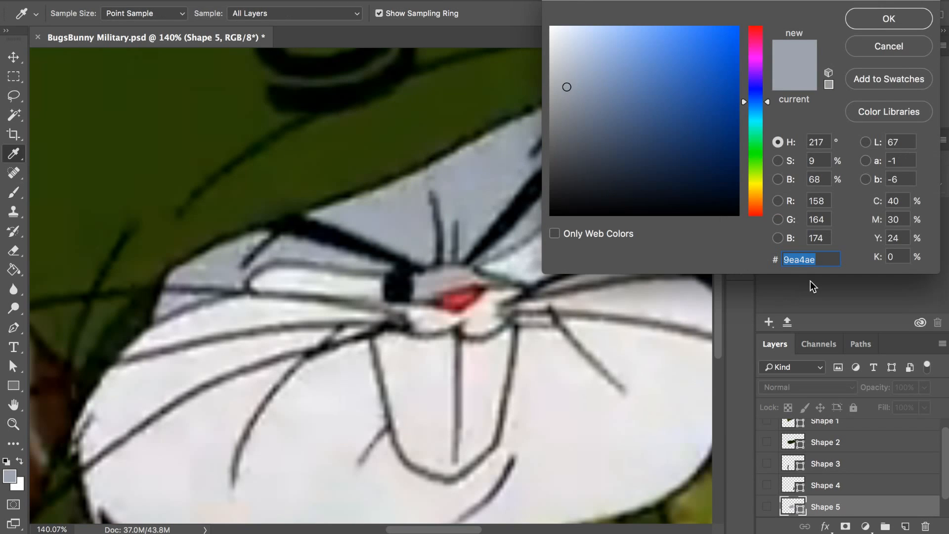
pyautogui.click(900, 50)
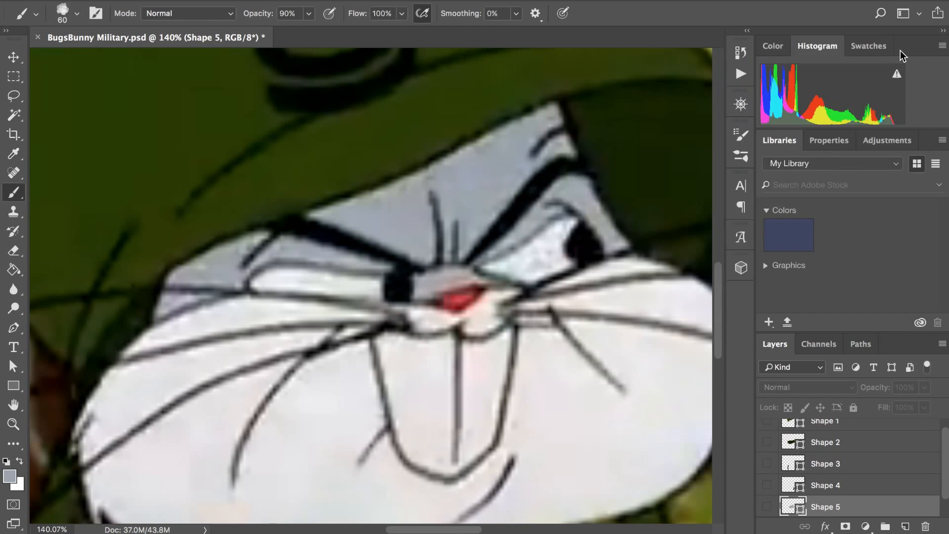
pyautogui.click(767, 507)
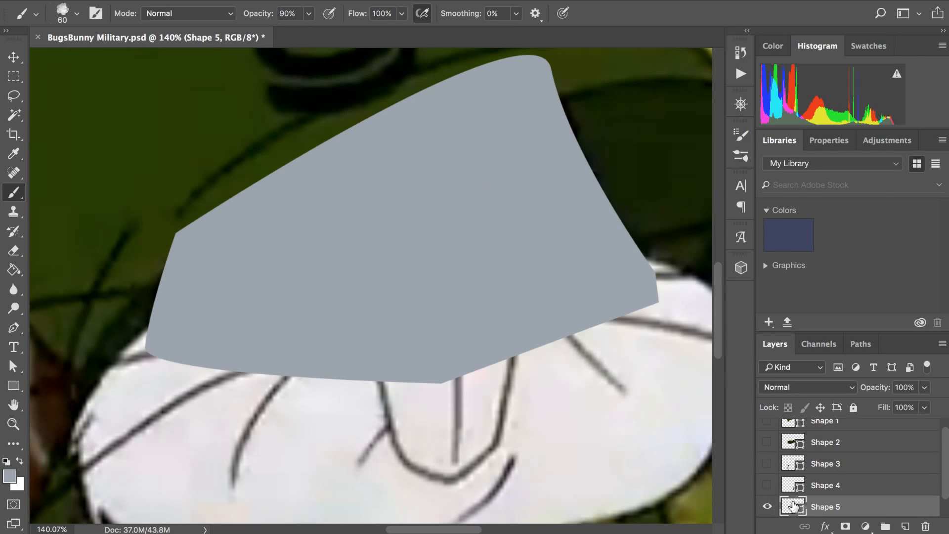
# - Set the fill color of the Shape 5 face shape to 9ea4ae
pyautogui.doubleClick(793, 507)
pyautogui.write('9ea4ae')
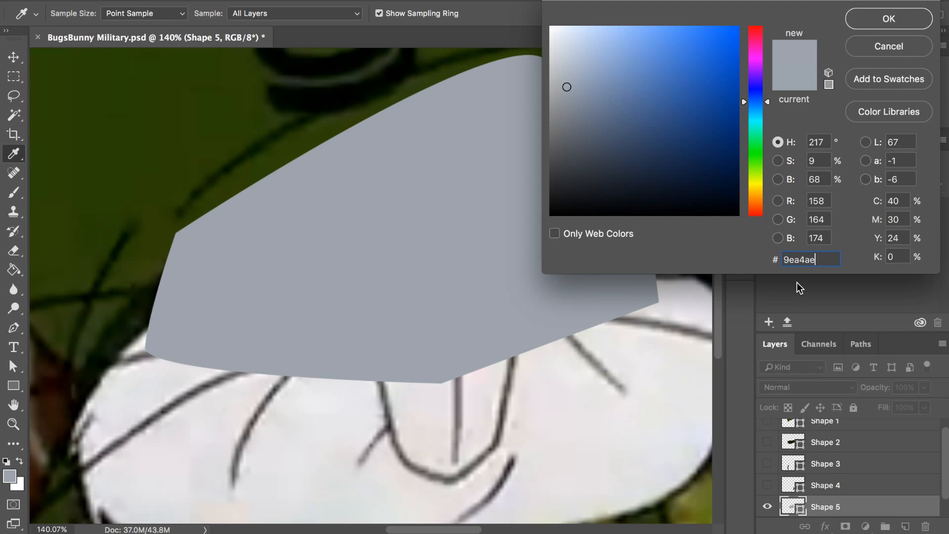
pyautogui.click(888, 25)
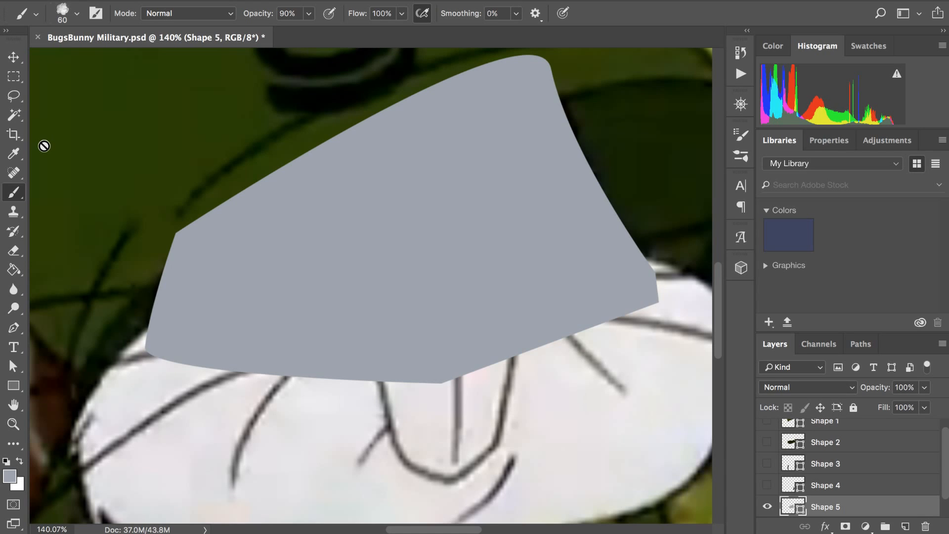
# - Reset the foreground and background colors to the defaults and give the Shape 5 face shape a 10 px black stroke
pyautogui.click(8, 459)
pyautogui.press('F4')
pyautogui.press('F4')
pyautogui.click(13, 365)
pyautogui.click(264, 13)
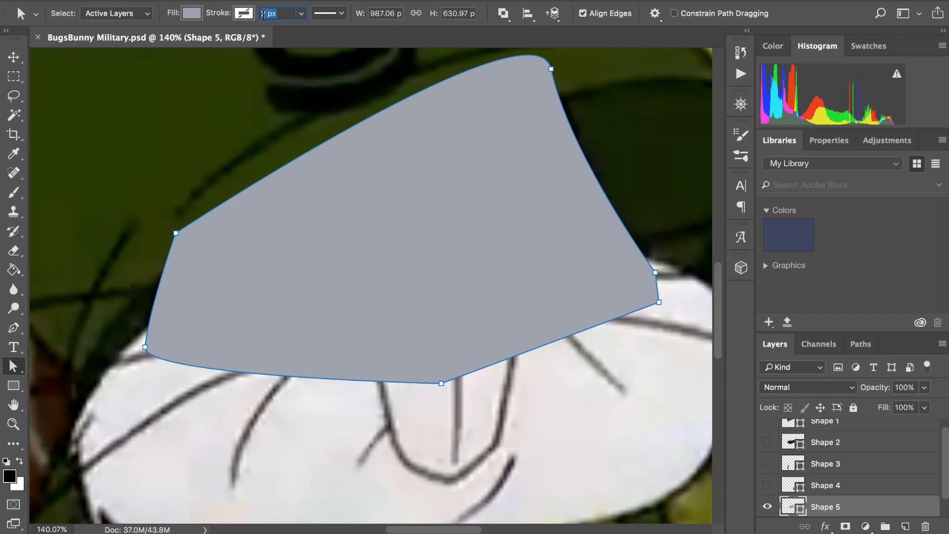
pyautogui.write('10')
pyautogui.press('Return')
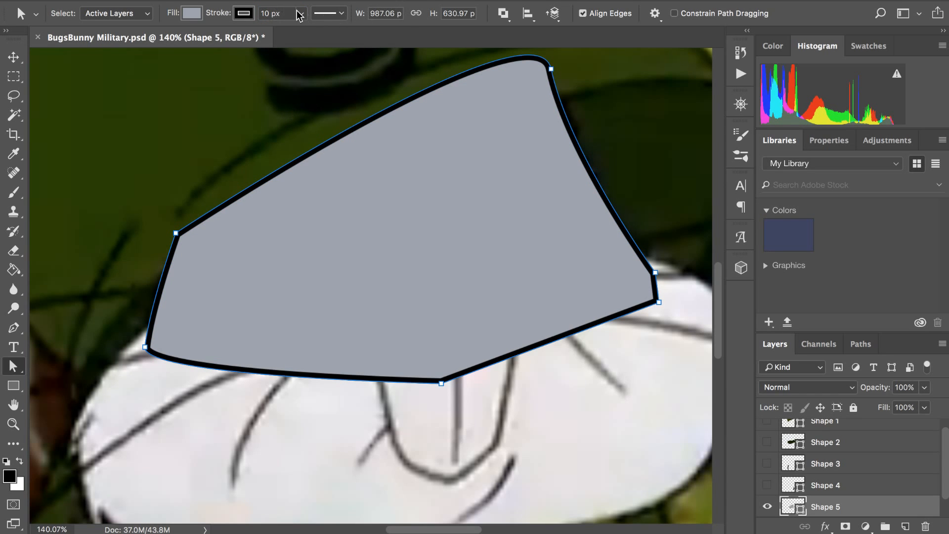
# - Align the black stroke of the Shape 5 face shape to the outside of its path
pyautogui.click(326, 15)
pyautogui.click(297, 173)
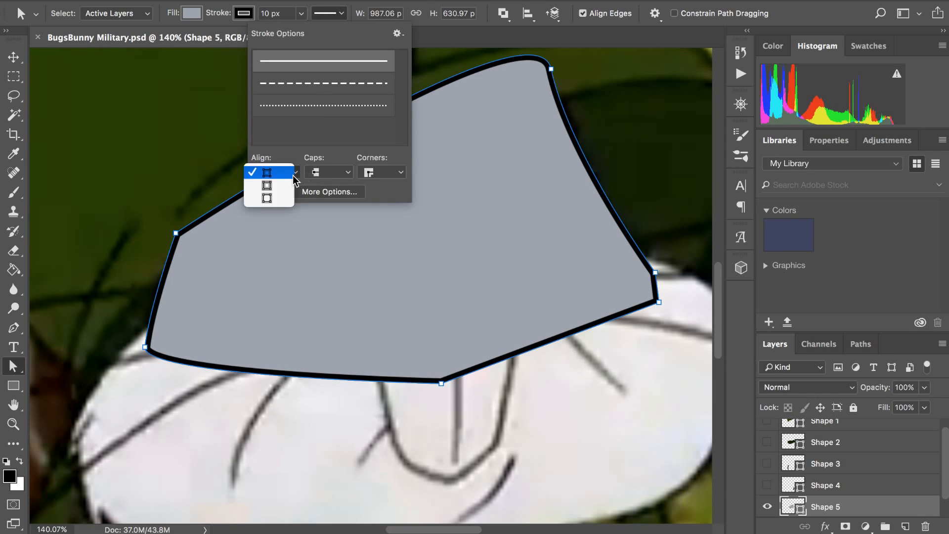
pyautogui.click(287, 194)
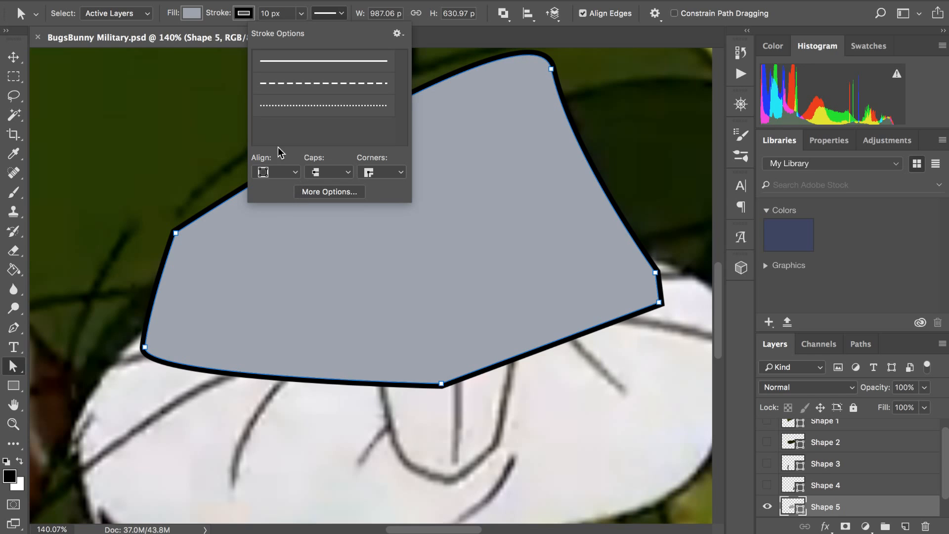
pyautogui.click(301, 15)
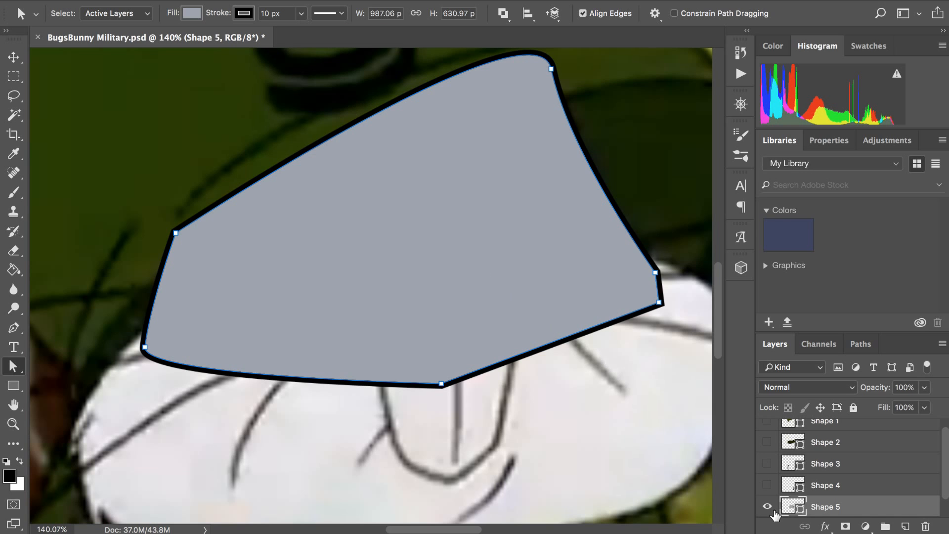
# - Hide the Shape 5 layer and examine the lines of the face, helmet, cheeks and strap in the source image
pyautogui.scroll(-1, 815, 475)
pyautogui.click(770, 485)
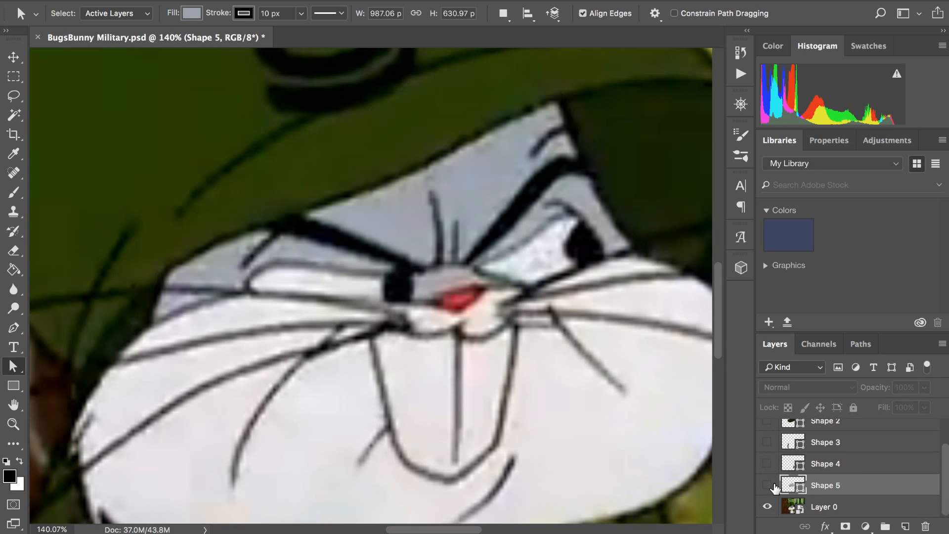
pyautogui.scroll(3, 363, 267)
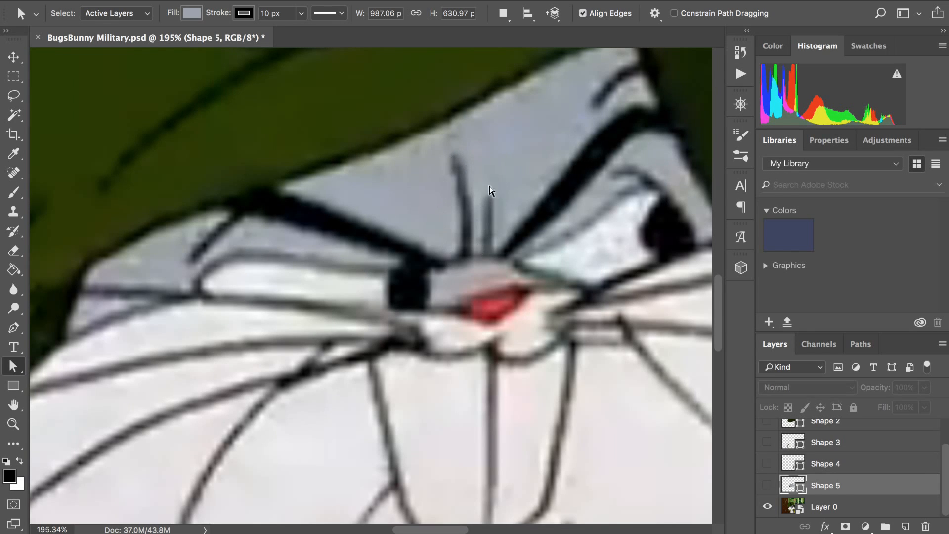
pyautogui.scroll(4, 486, 186)
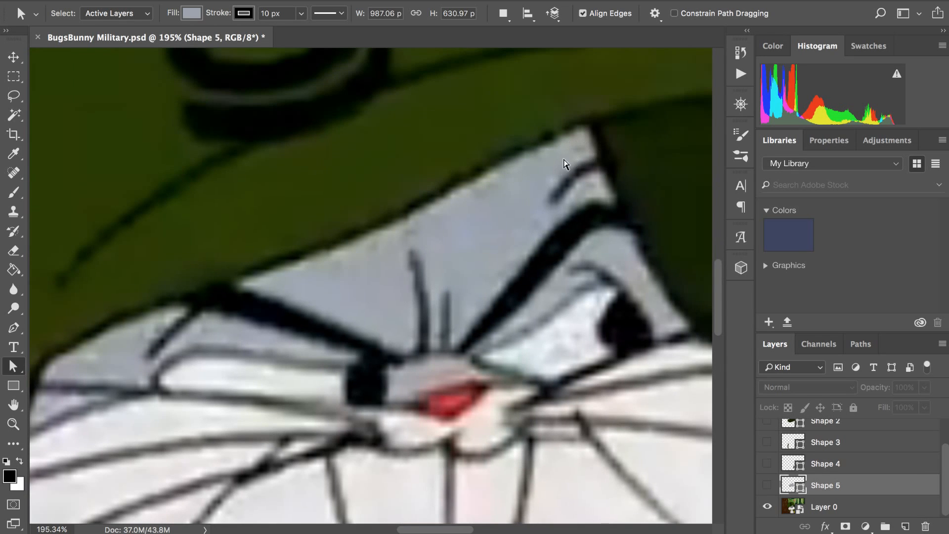
pyautogui.scroll(4, 607, 163)
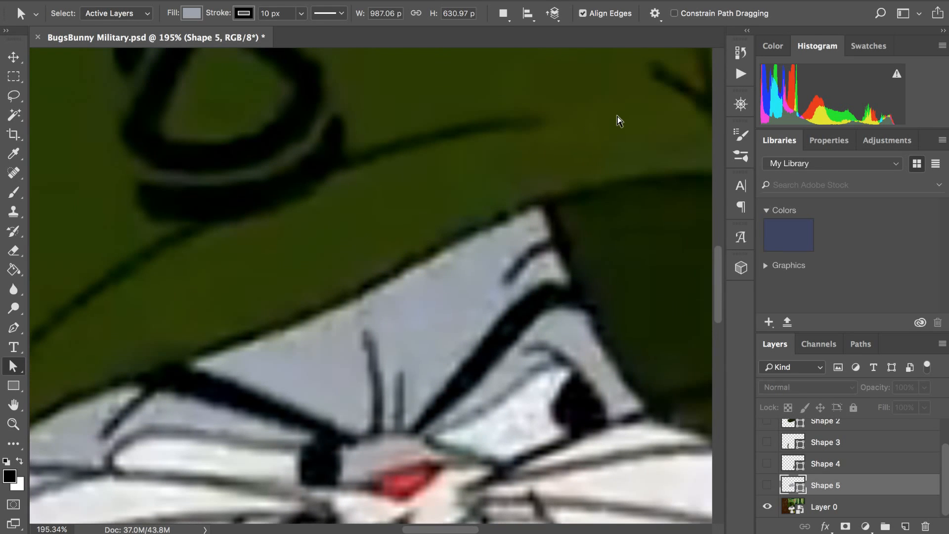
pyautogui.scroll(-4, 618, 116)
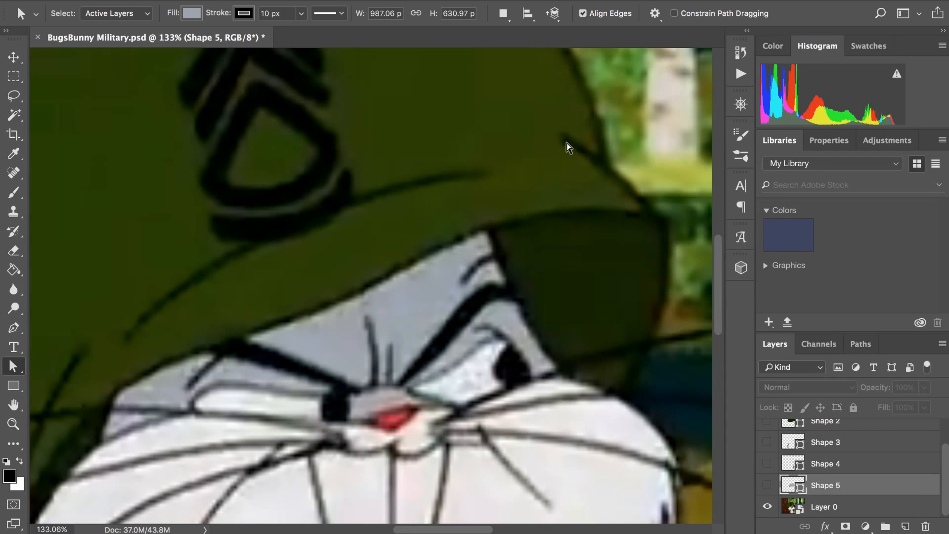
pyautogui.hscroll(-5, 569, 143)
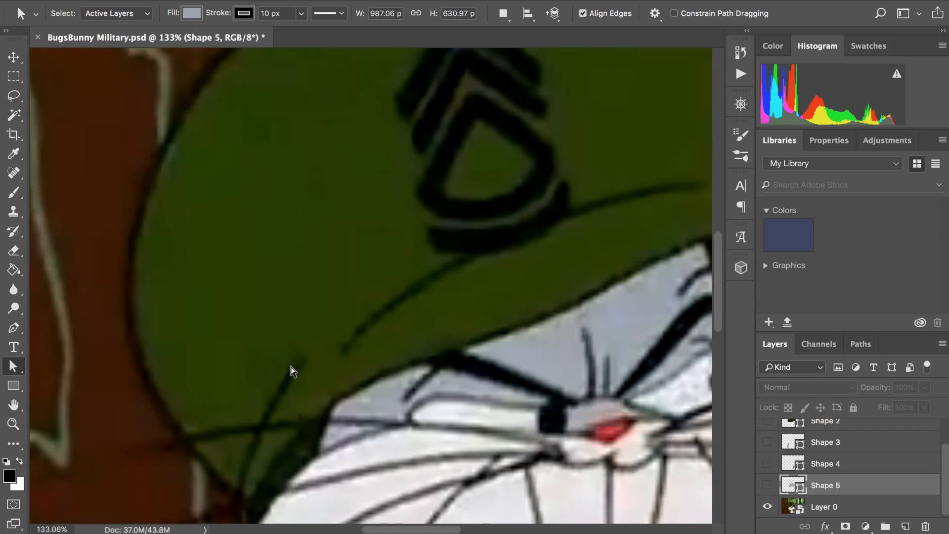
pyautogui.scroll(-10, 239, 476)
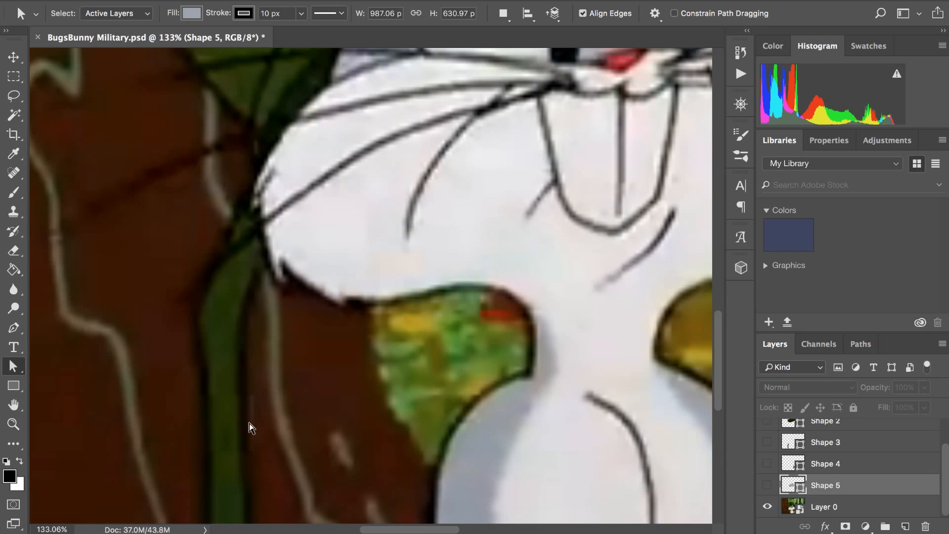
pyautogui.scroll(-3, 249, 423)
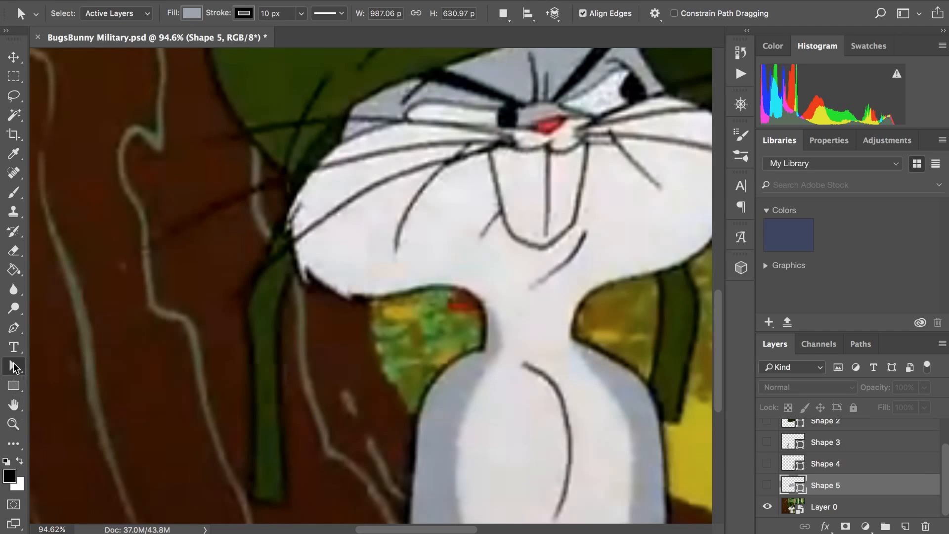
# - Try a straight line about 436 px wide below the left cheek with the Line tool and undo it
pyautogui.click(15, 328)
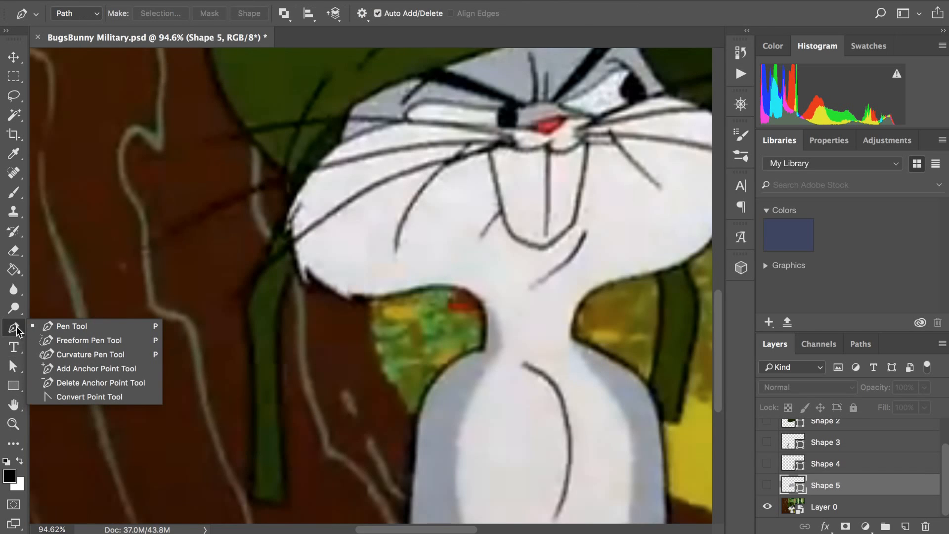
pyautogui.click(13, 388)
pyautogui.click(59, 440)
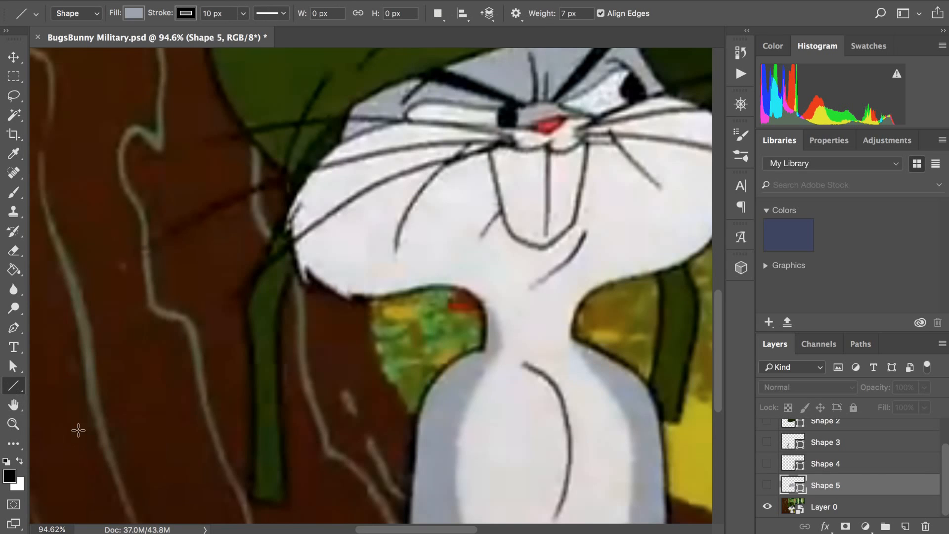
pyautogui.moveTo(266, 311); pyautogui.dragTo(417, 285)
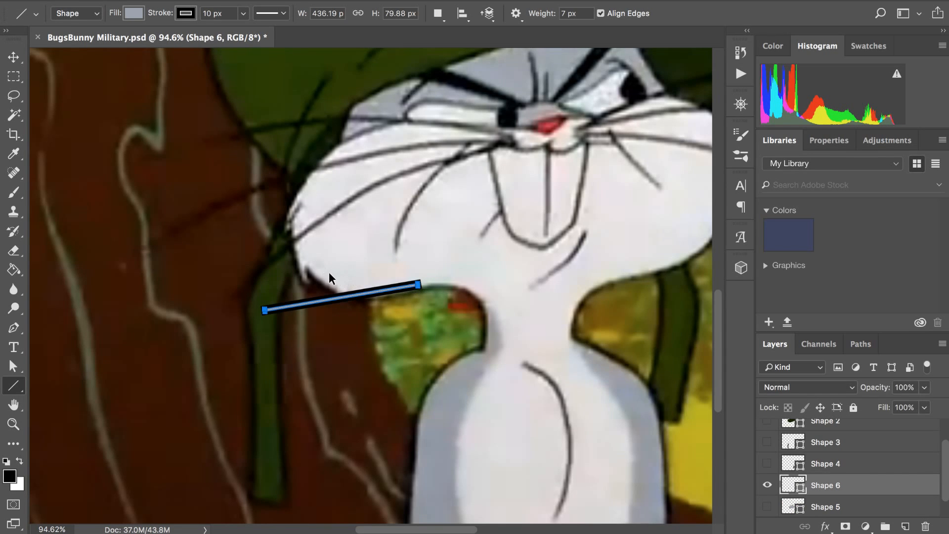
pyautogui.hotkey('ctrl', 'z')
pyautogui.click(17, 387)
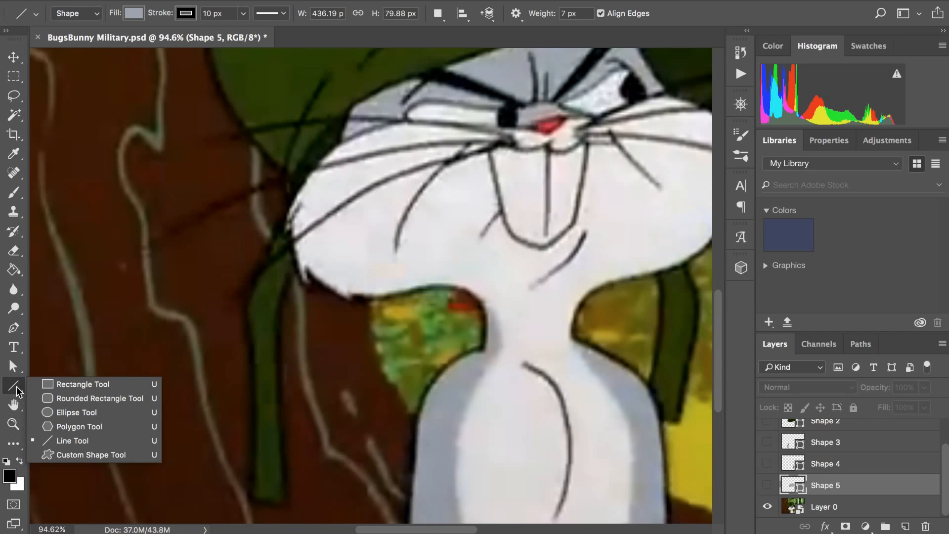
pyautogui.click(16, 387)
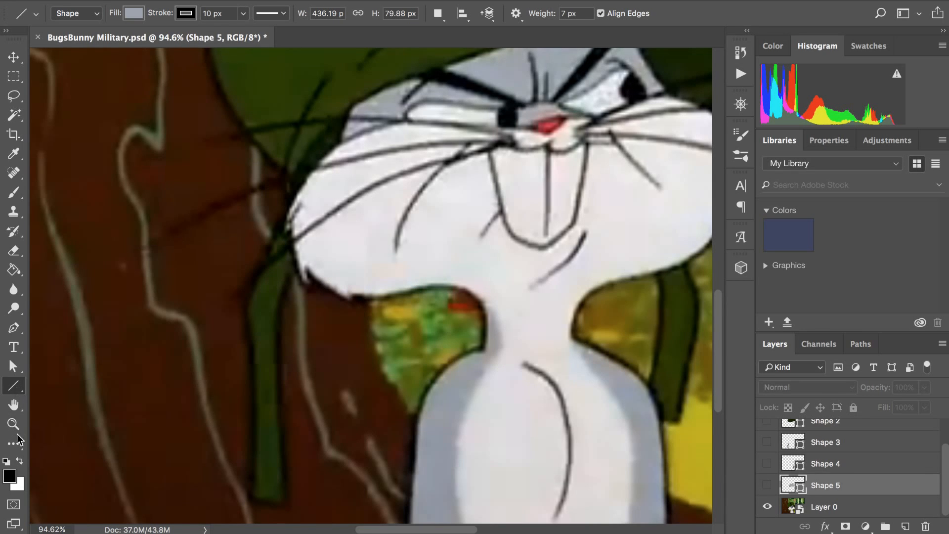
pyautogui.click(17, 443)
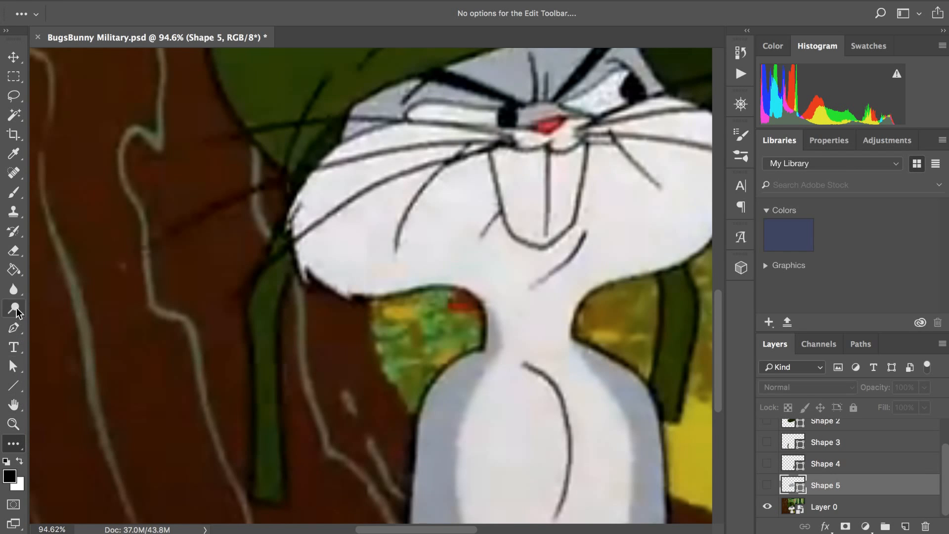
pyautogui.press('p')
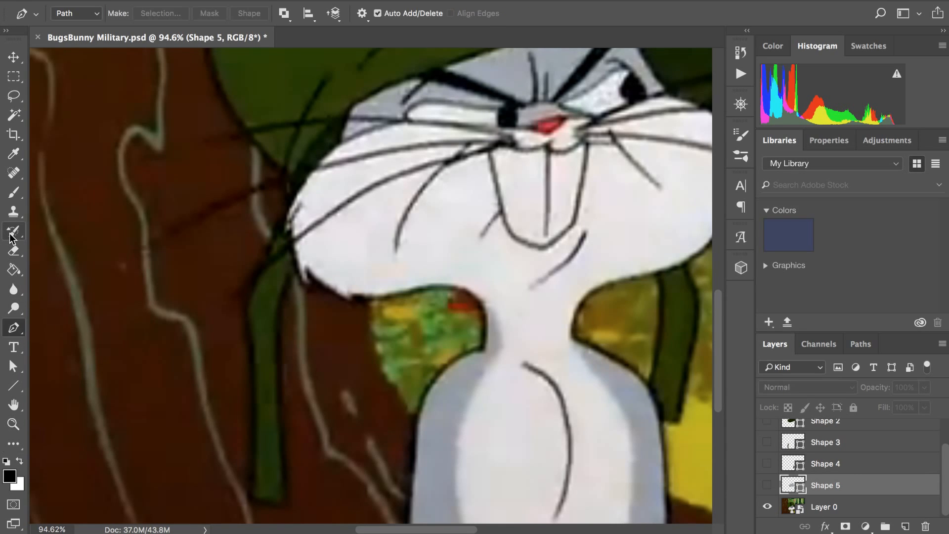
pyautogui.moveTo(310, 257); pyautogui.dragTo(372, 220)
pyautogui.press('Escape')
# - Add a new empty layer and move it above Shape 1 in the layer stack
pyautogui.scroll(1, 847, 460)
pyautogui.click(906, 525)
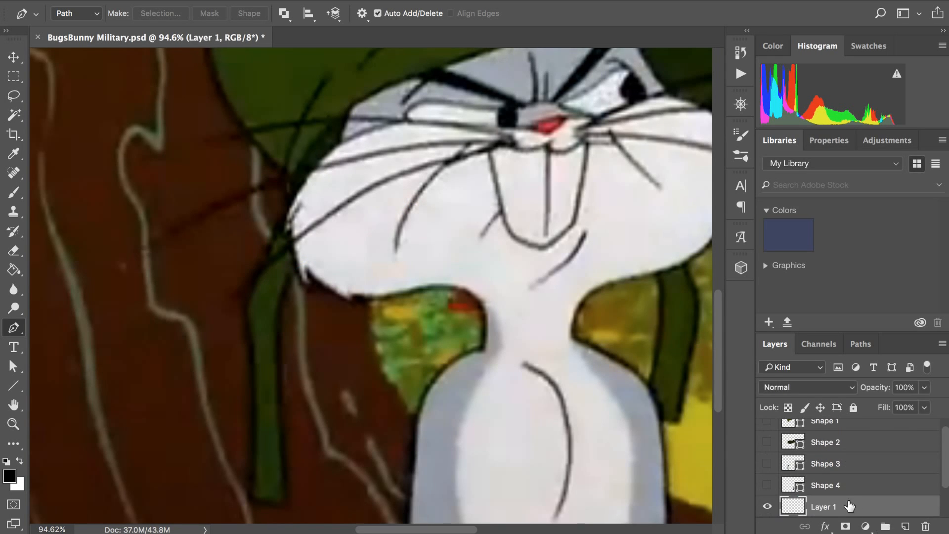
pyautogui.moveTo(847, 503); pyautogui.dragTo(843, 417)
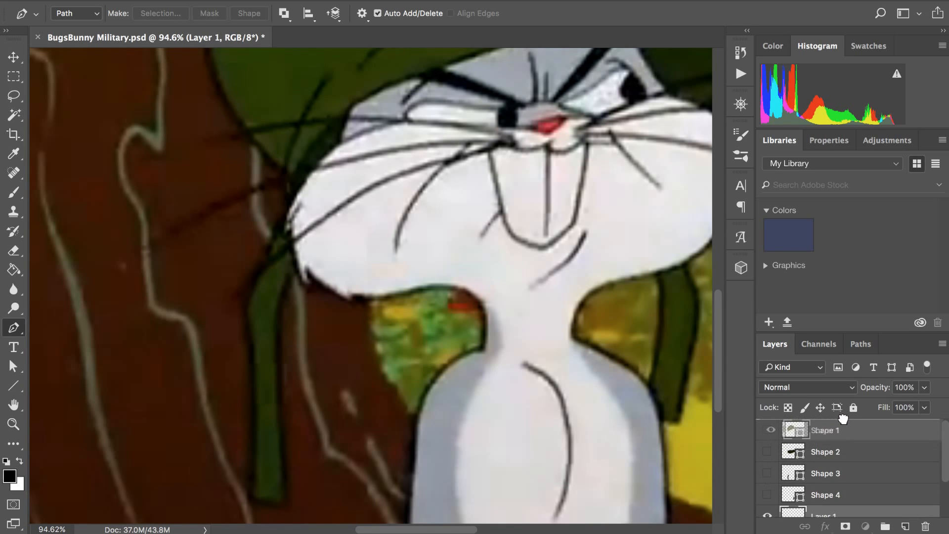
# - Draw an open arched path about 1602 px wide from the helmet's insignia to the trees and convert it to a shape
pyautogui.scroll(3, 455, 203)
pyautogui.scroll(-3, 454, 203)
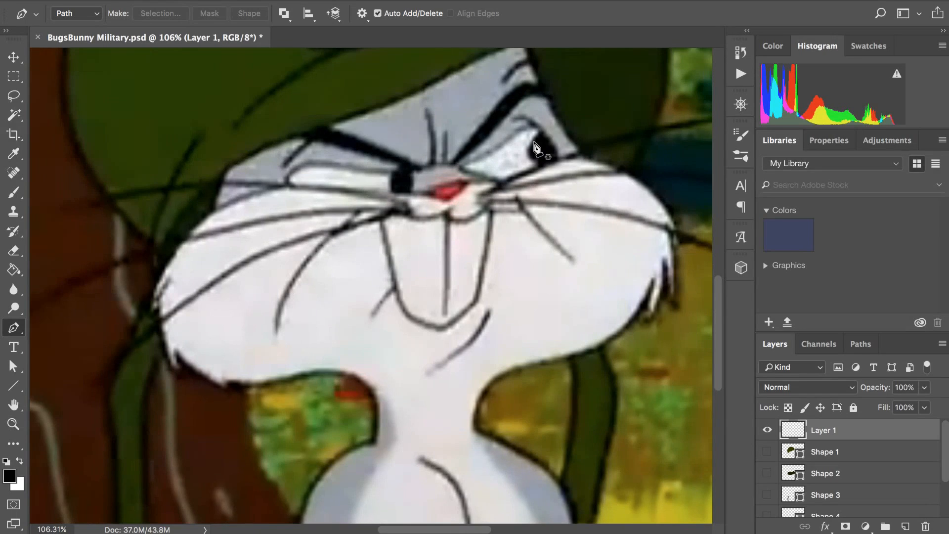
pyautogui.scroll(-5, 534, 147)
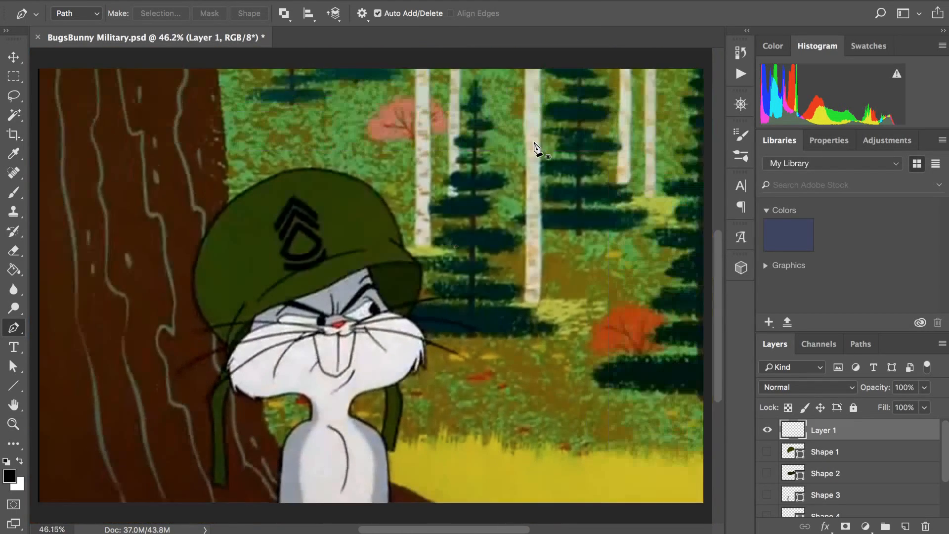
pyautogui.scroll(3, 534, 148)
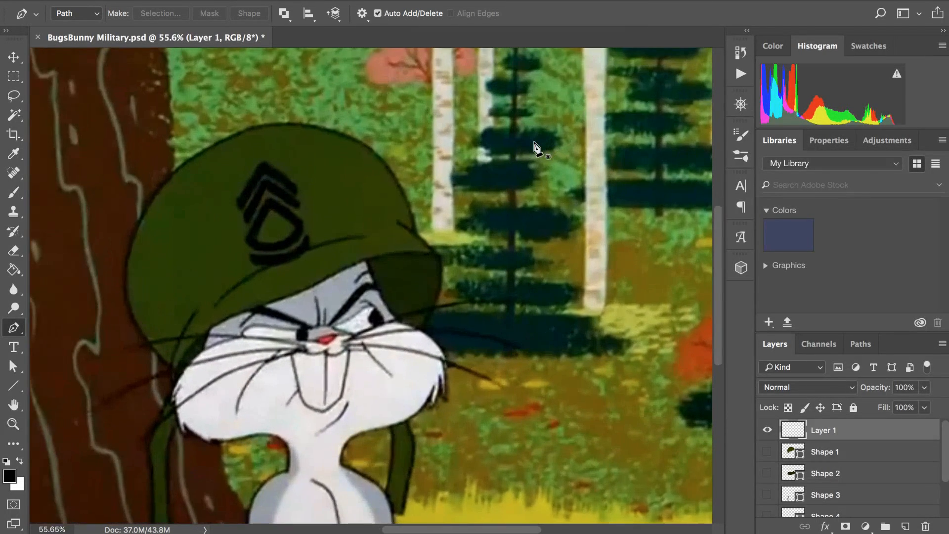
pyautogui.moveTo(214, 253); pyautogui.dragTo(272, 226)
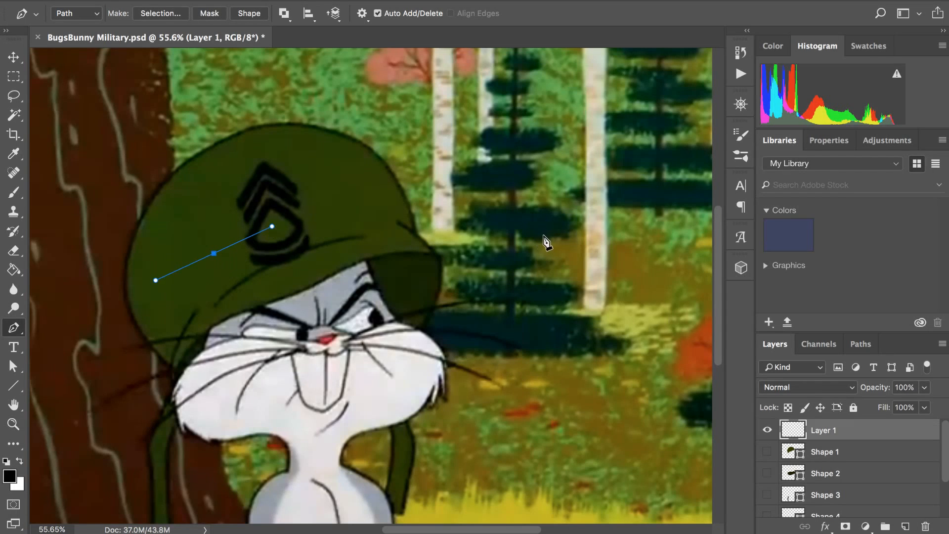
pyautogui.moveTo(545, 236); pyautogui.dragTo(643, 273)
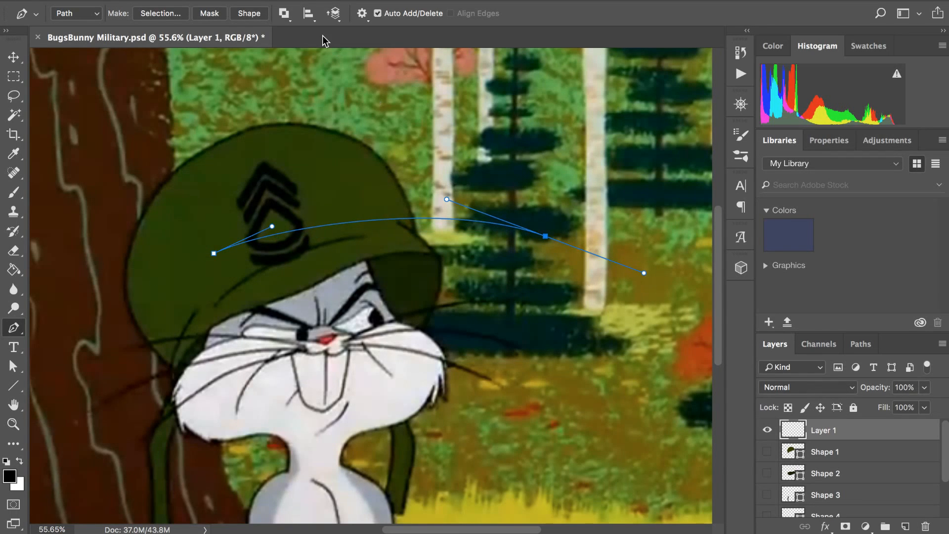
pyautogui.click(248, 14)
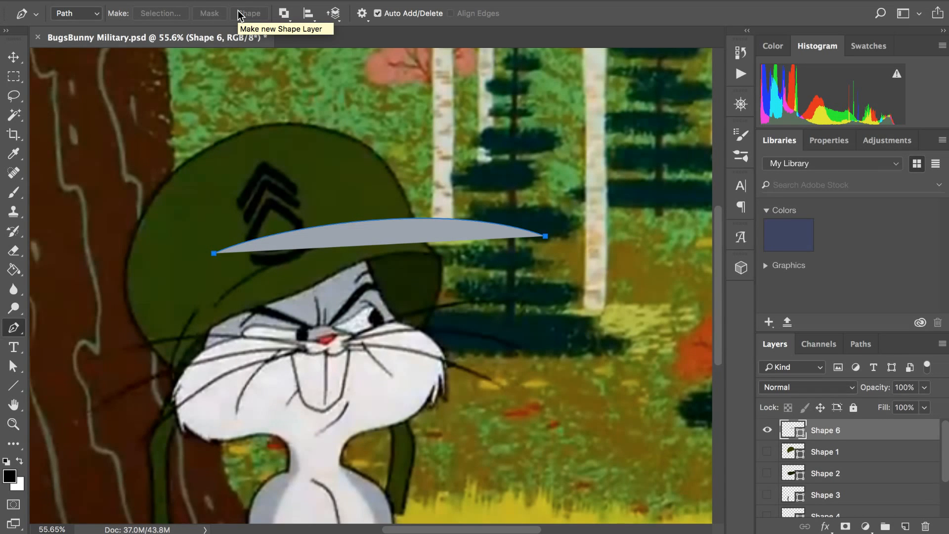
# - Give the new arched shape a black stroke about 34 px wide
pyautogui.click(13, 367)
pyautogui.click(252, 8)
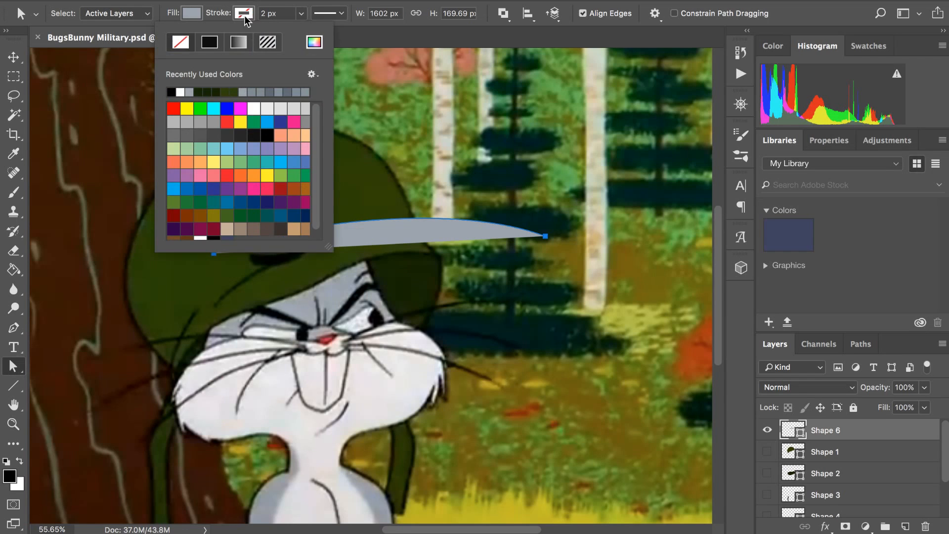
pyautogui.click(212, 42)
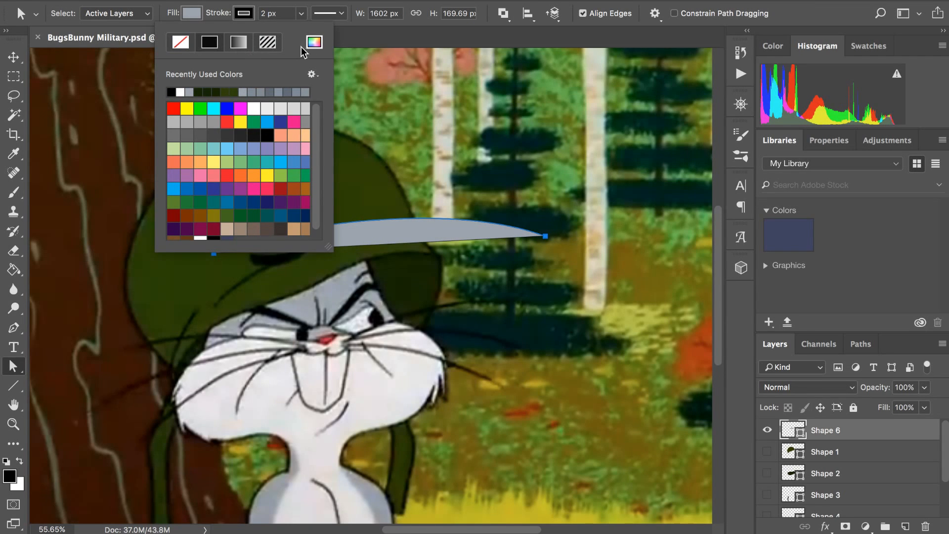
pyautogui.click(300, 14)
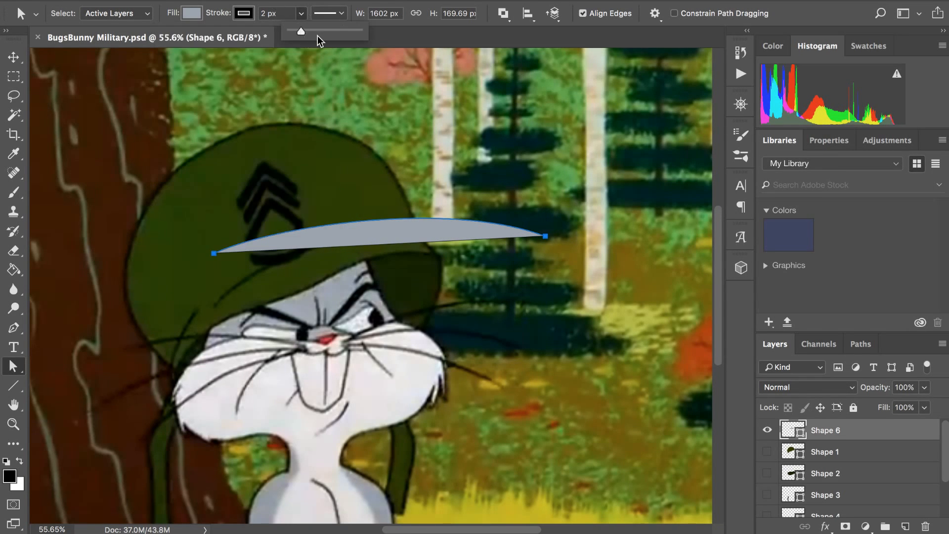
pyautogui.moveTo(317, 36); pyautogui.dragTo(319, 34)
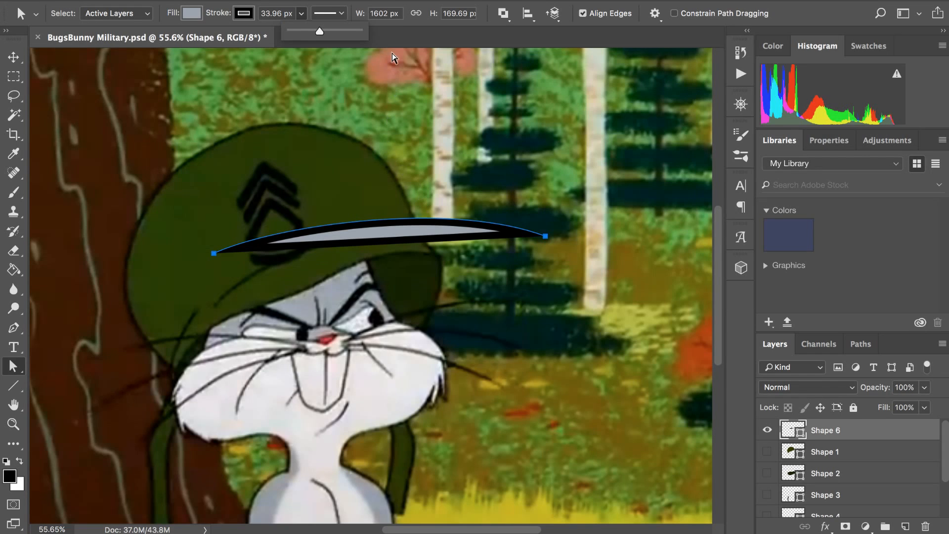
pyautogui.click(302, 16)
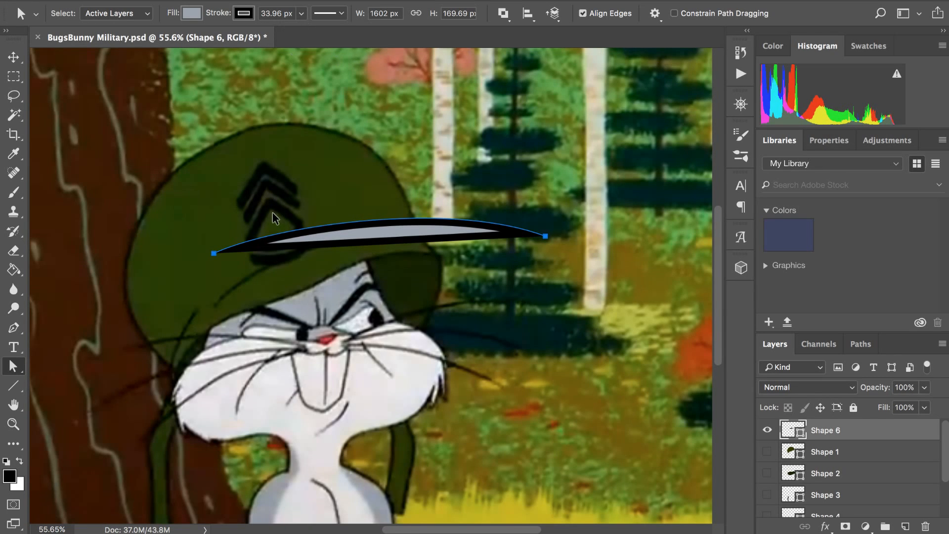
# - Undo the black stroke on the arched shape and its conversion from a path to a shape
pyautogui.press('alt+super+z')
pyautogui.press('alt+super+z')
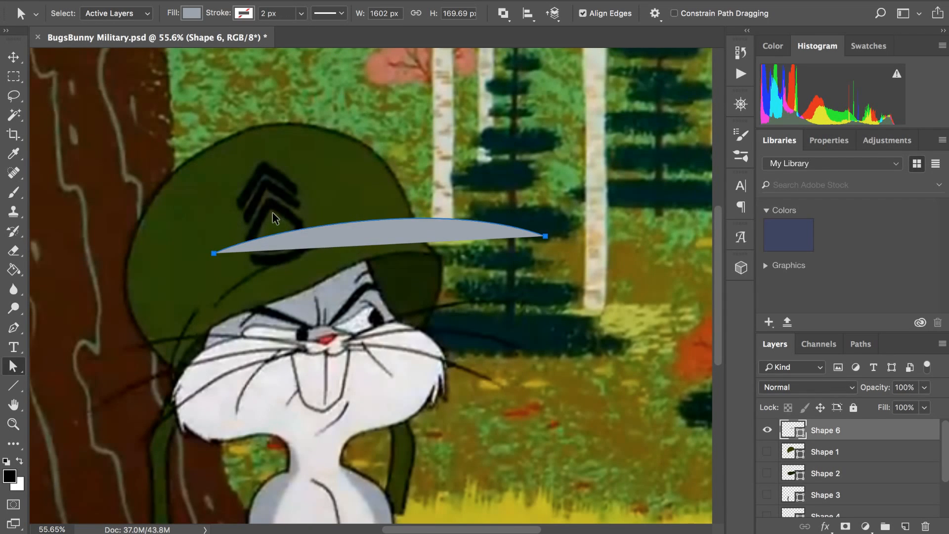
pyautogui.press('alt+super+z')
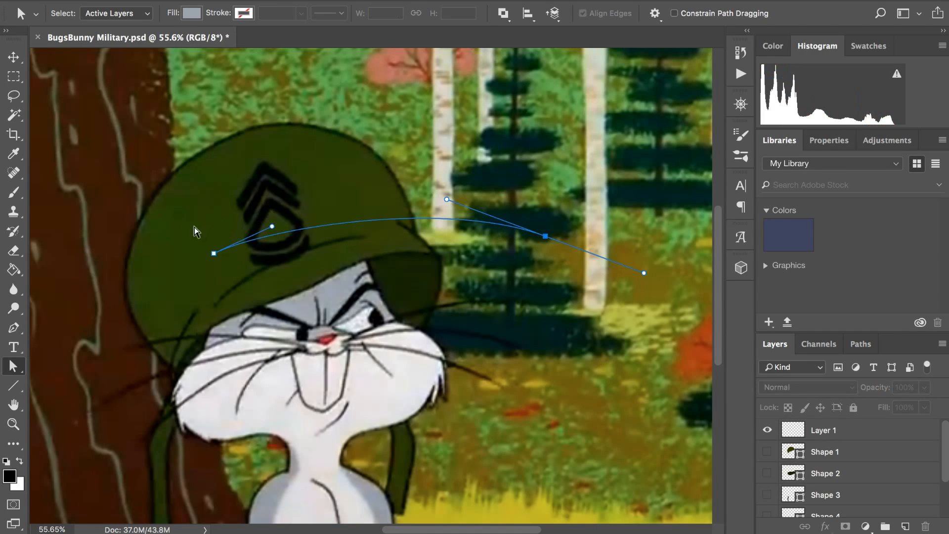
# - Try filling Layer 1 with black using the Paint Bucket and undo the fill
pyautogui.click(15, 277)
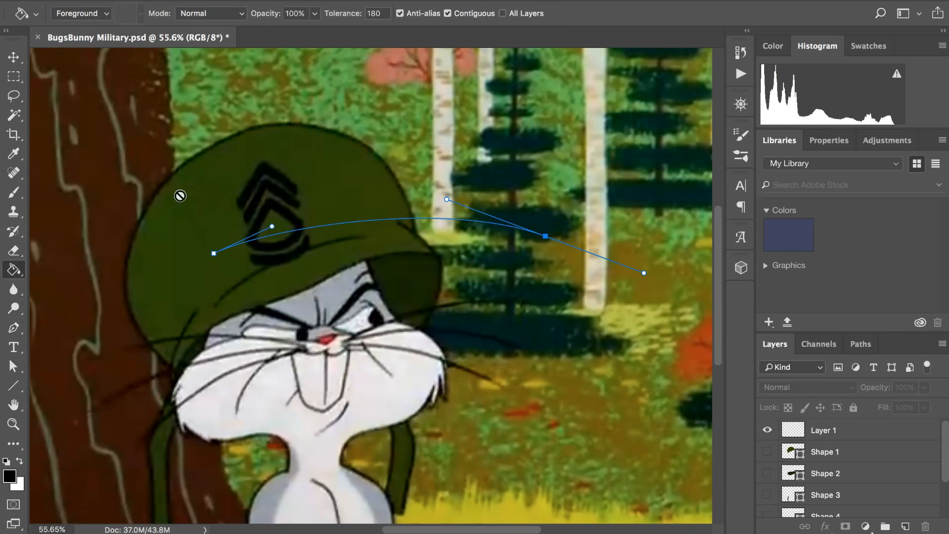
pyautogui.click(356, 226)
pyautogui.click(594, 194)
pyautogui.click(505, 227)
pyautogui.click(609, 194)
pyautogui.click(849, 438)
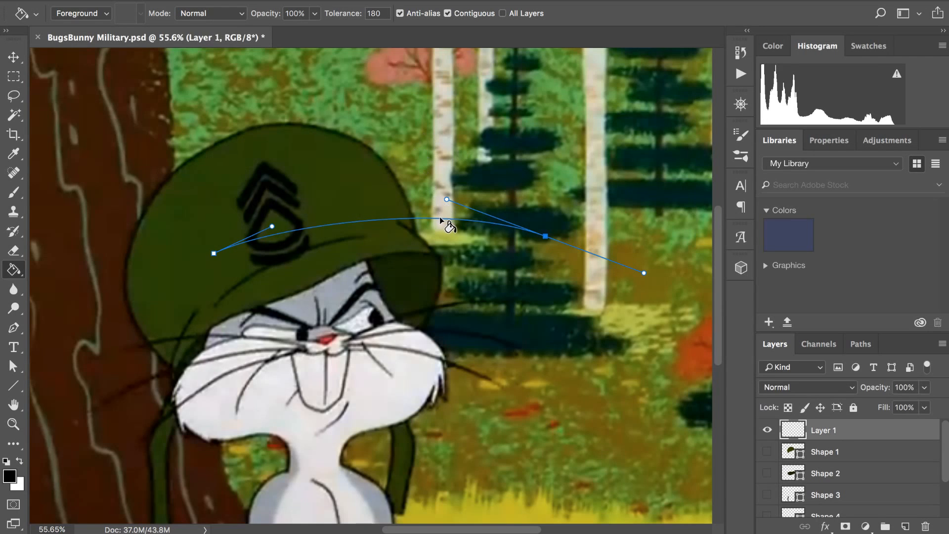
pyautogui.click(441, 219)
pyautogui.hotkey('ctrl', 'z')
pyautogui.hotkey('ctrl', 'z')
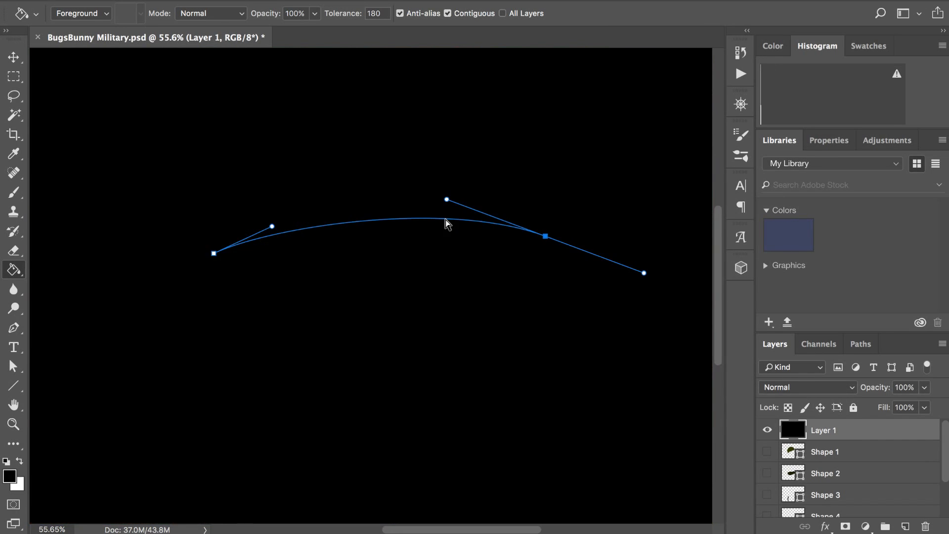
pyautogui.hotkey('ctrl', 'z')
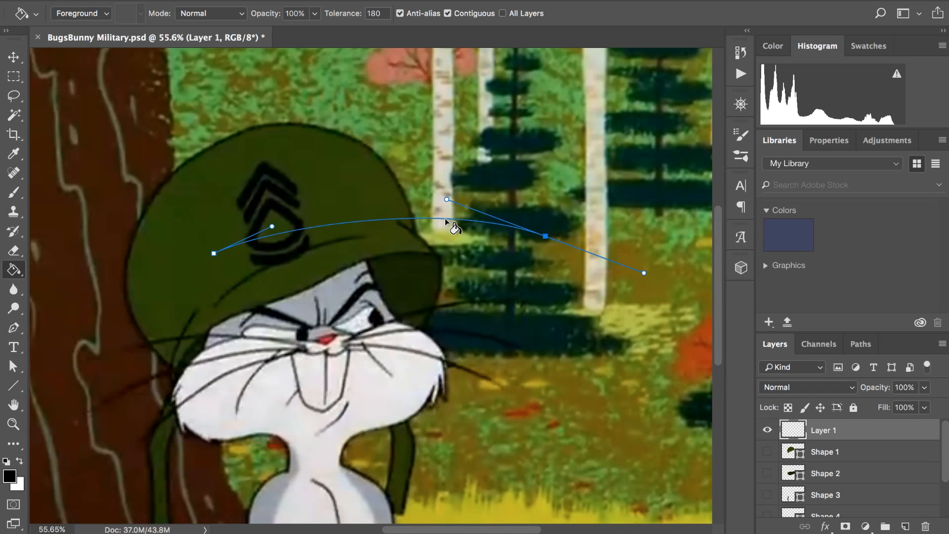
# - Stroke the arched path on Layer 1 using the Brush, with Simulate Pressure off
pyautogui.rightClick(446, 220)
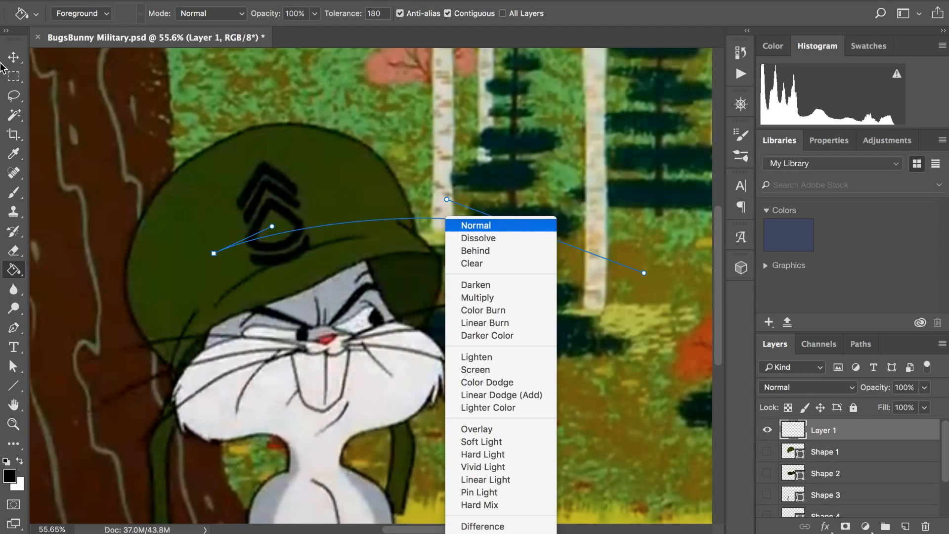
pyautogui.click(14, 332)
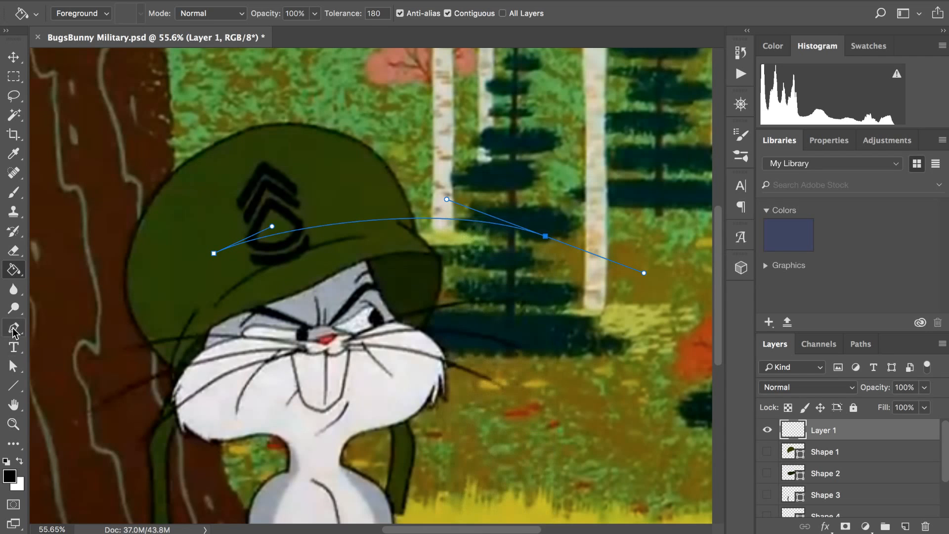
pyautogui.click(14, 328)
pyautogui.rightClick(409, 220)
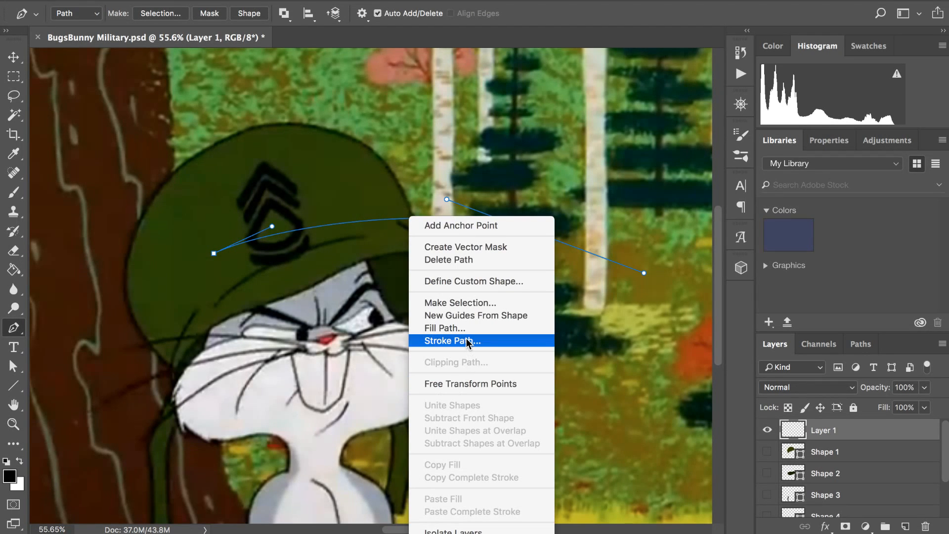
pyautogui.click(482, 340)
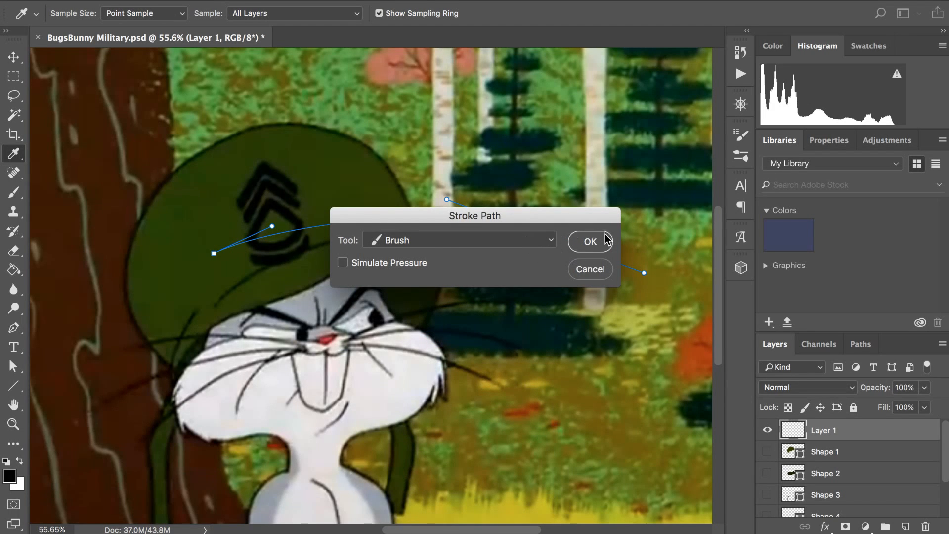
pyautogui.click(596, 242)
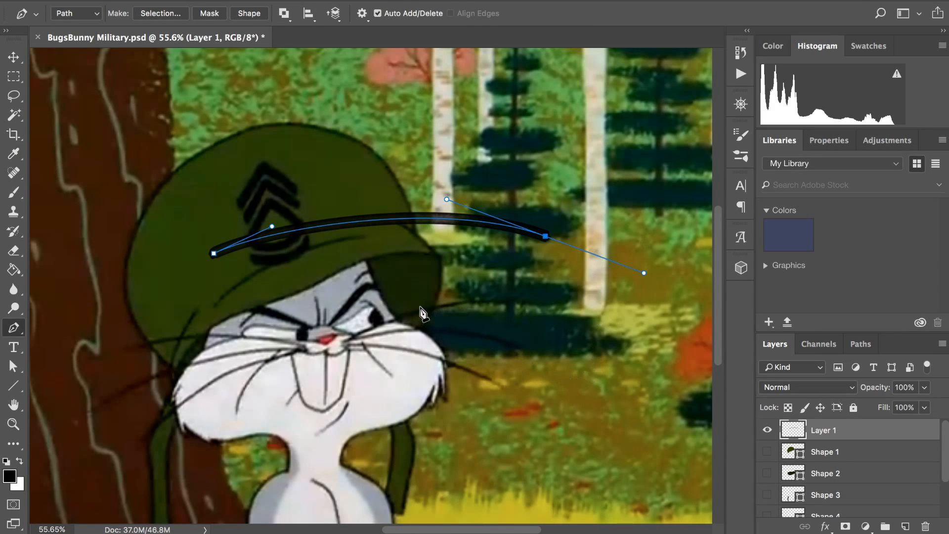
# - Examine the brush-stroked curve up close where it crosses the helmet's insignia
pyautogui.press('super+plus')
pyautogui.scroll(8, 420, 307)
pyautogui.scroll(4, 420, 308)
pyautogui.hscroll(-4, 420, 307)
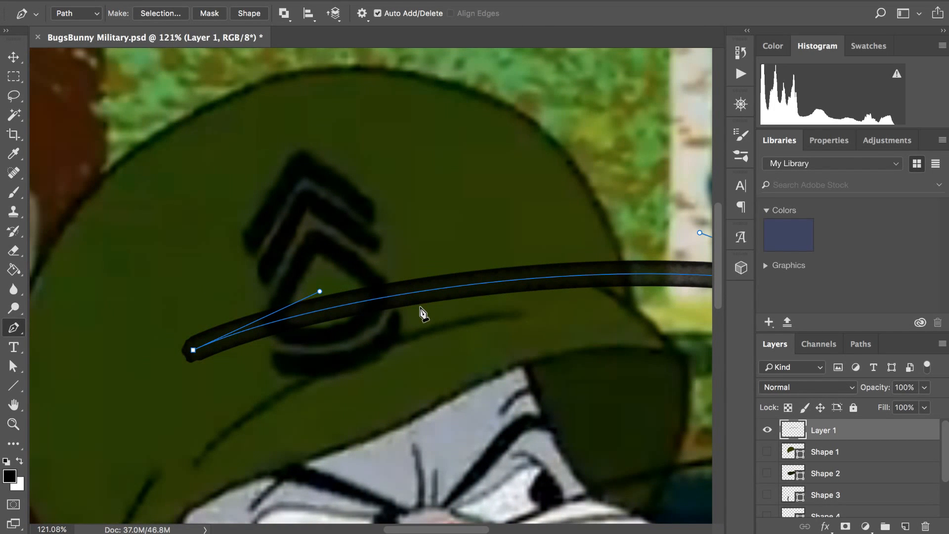
pyautogui.scroll(-3, 421, 313)
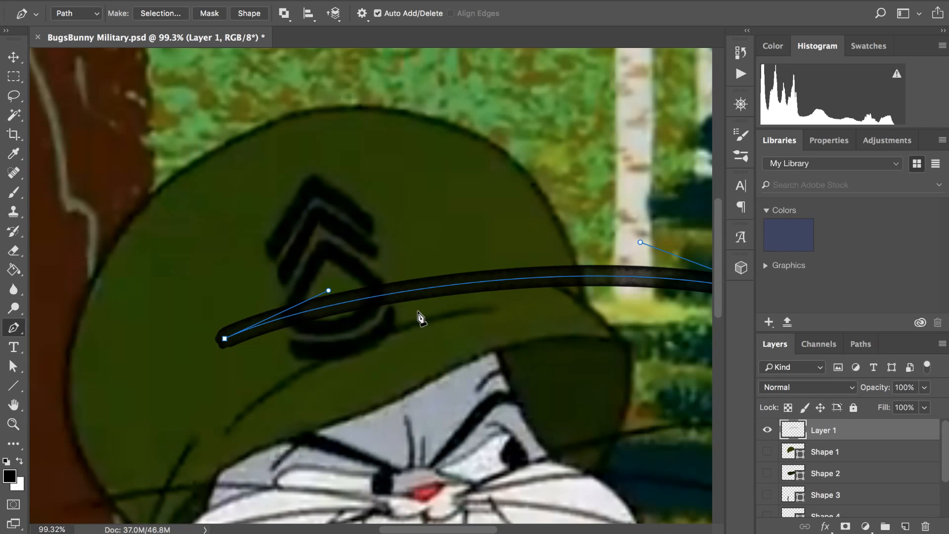
pyautogui.scroll(-4, 381, 285)
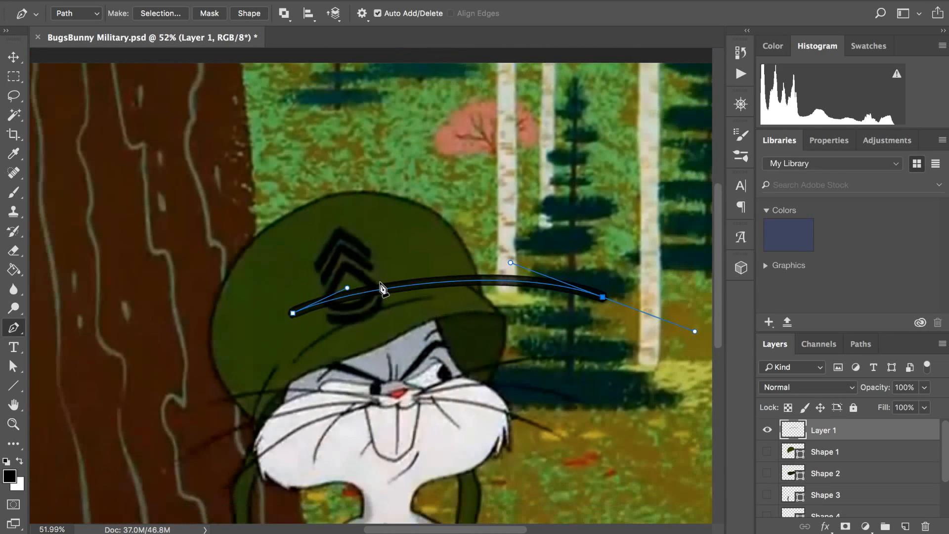
pyautogui.scroll(5, 382, 288)
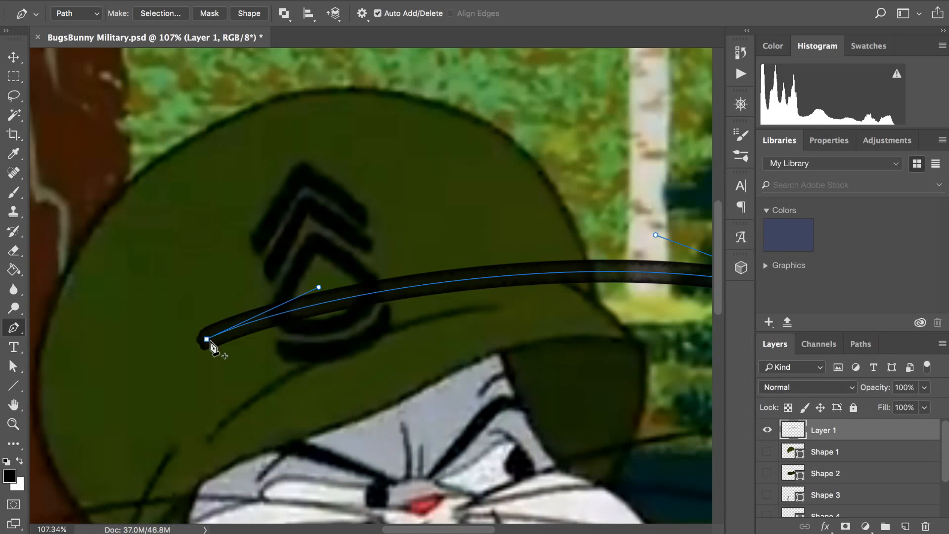
# - Try reshaping and moving the arched path's end point on the helmet, undoing each change
pyautogui.moveTo(207, 340); pyautogui.dragTo(188, 237)
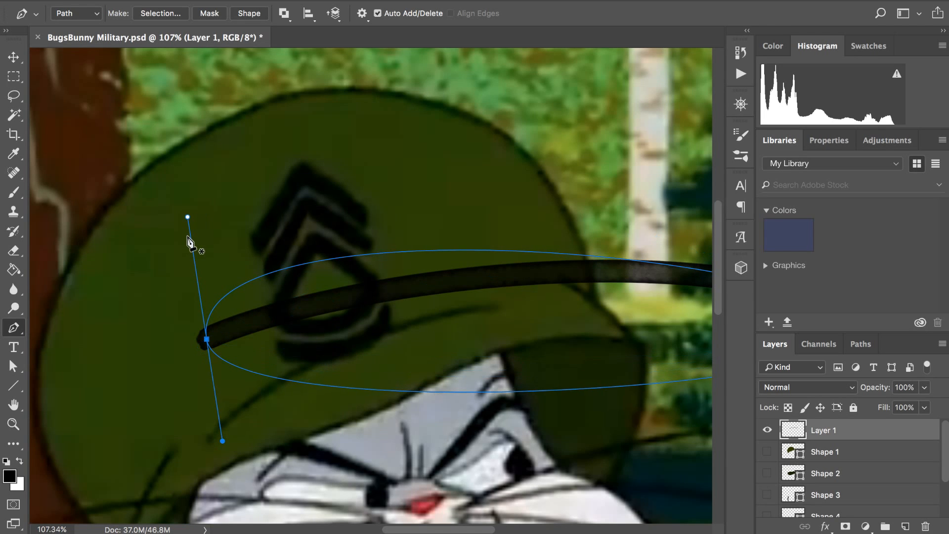
pyautogui.press('super+z')
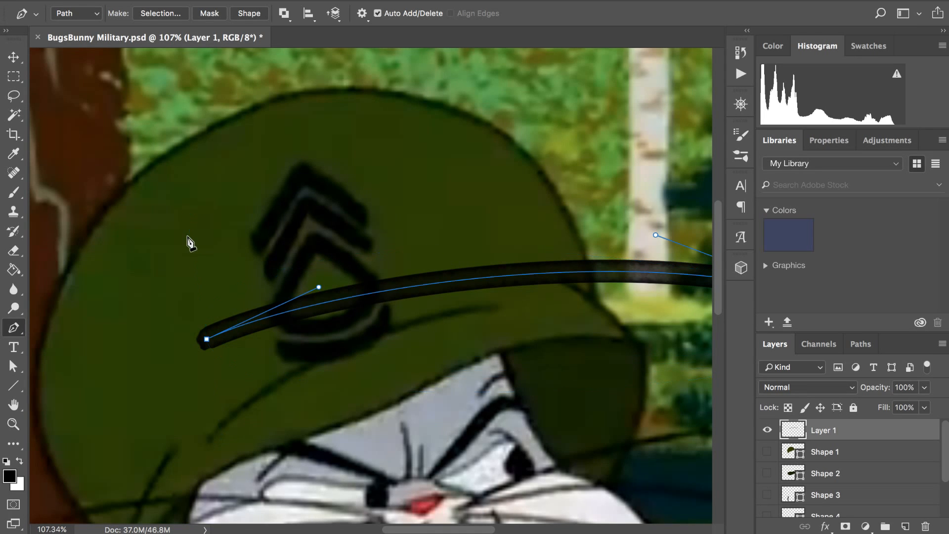
pyautogui.click(14, 57)
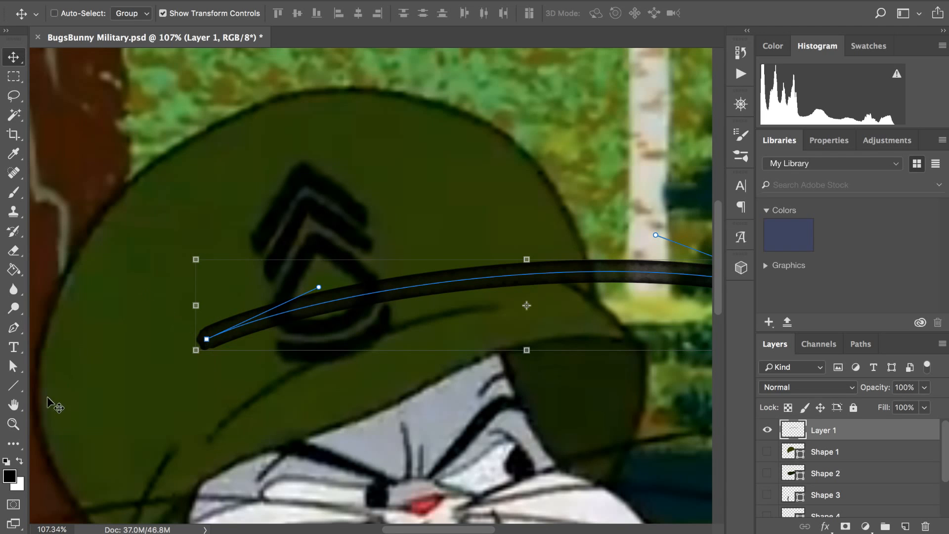
pyautogui.click(14, 366)
pyautogui.moveTo(208, 338); pyautogui.dragTo(222, 236)
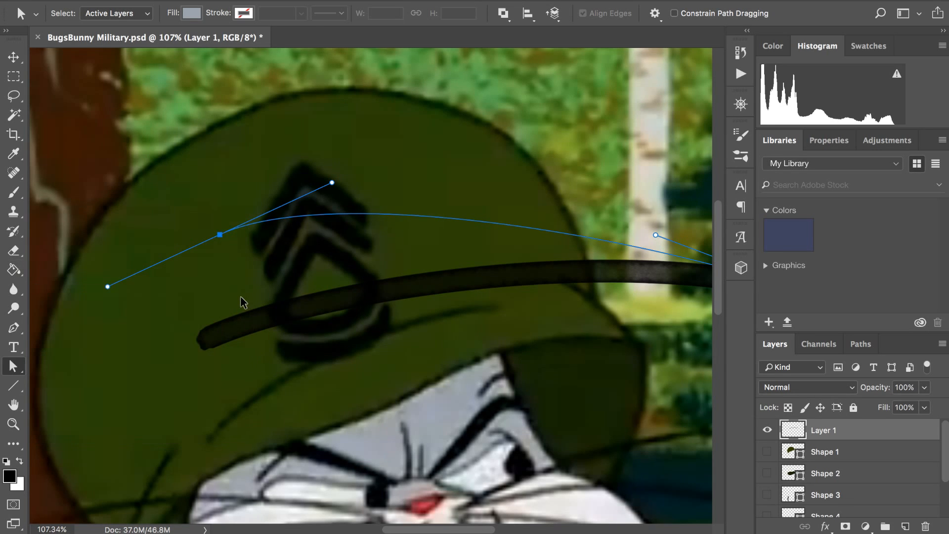
pyautogui.press('super+z')
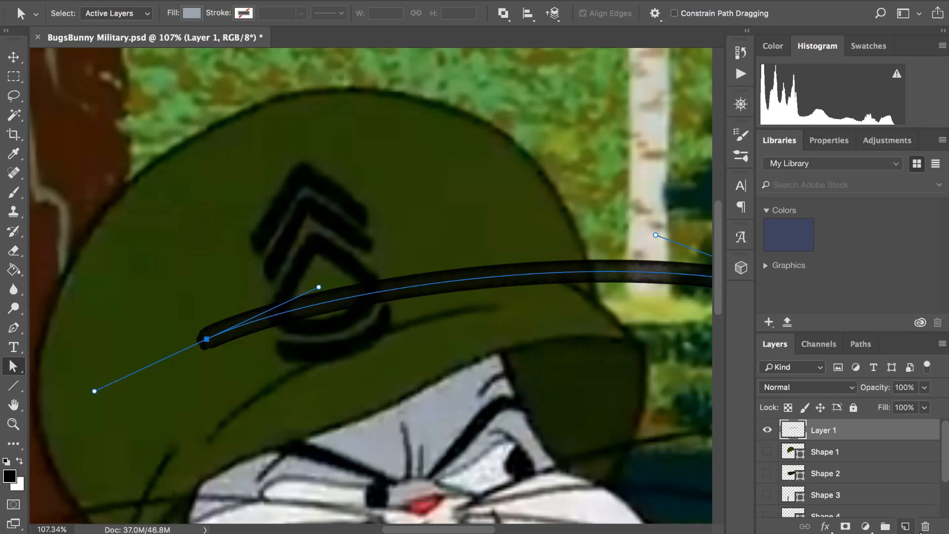
# - Delete Layer 1 with the brush-stroked curve and try to delete the leftover arched path
pyautogui.click(926, 526)
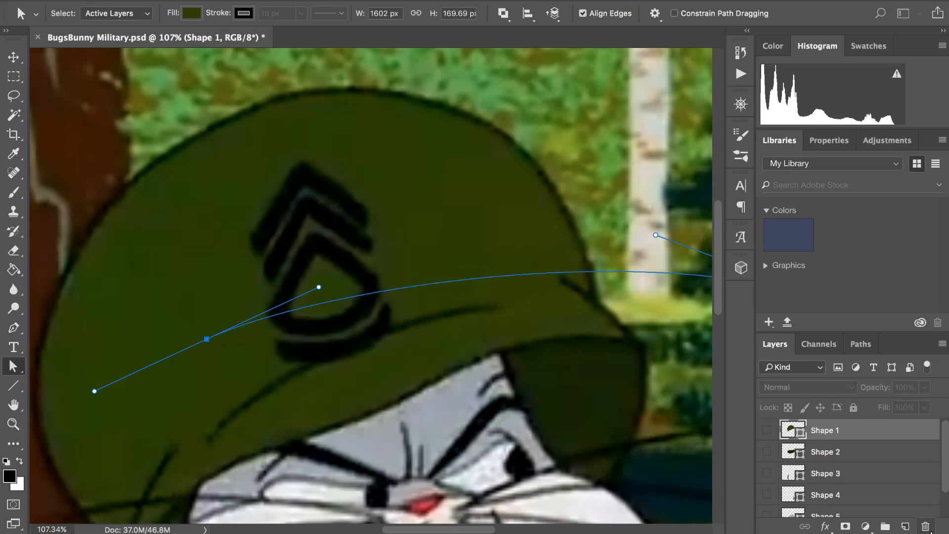
pyautogui.click(552, 326)
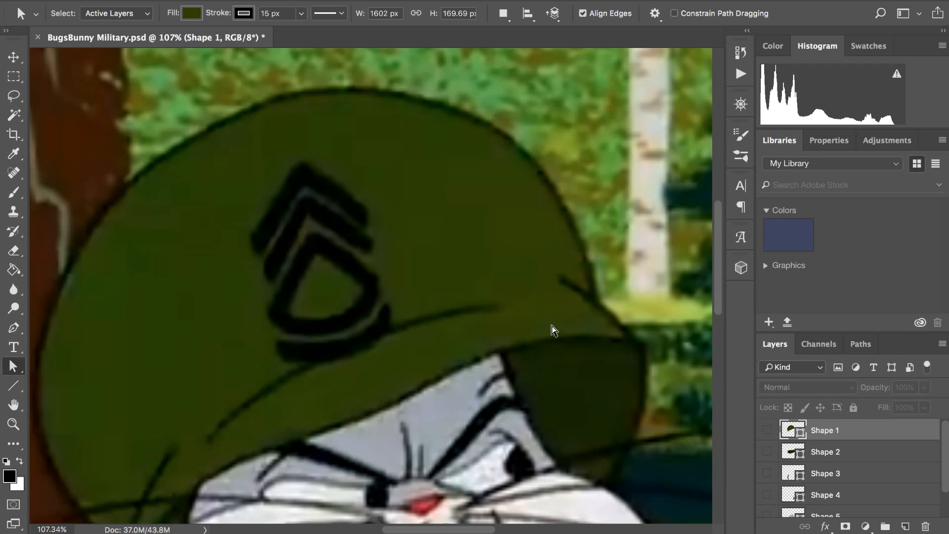
pyautogui.press('BackSpace')
pyautogui.press('BackSpace')
pyautogui.press('BackSpace')
pyautogui.press('BackSpace')
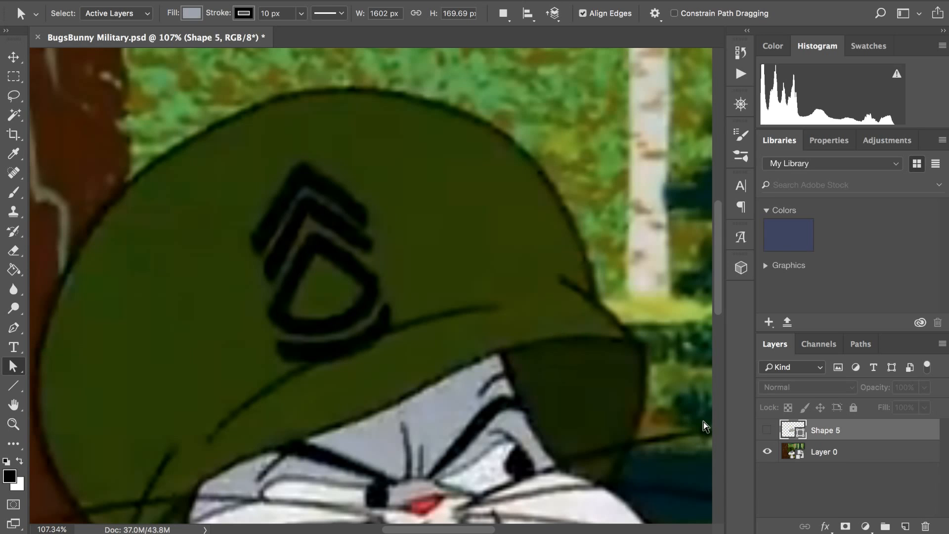
# - Revert the history to the state right after Layer 1's deletion and dismiss the leftover path
pyautogui.click(740, 52)
pyautogui.scroll(2, 690, 94)
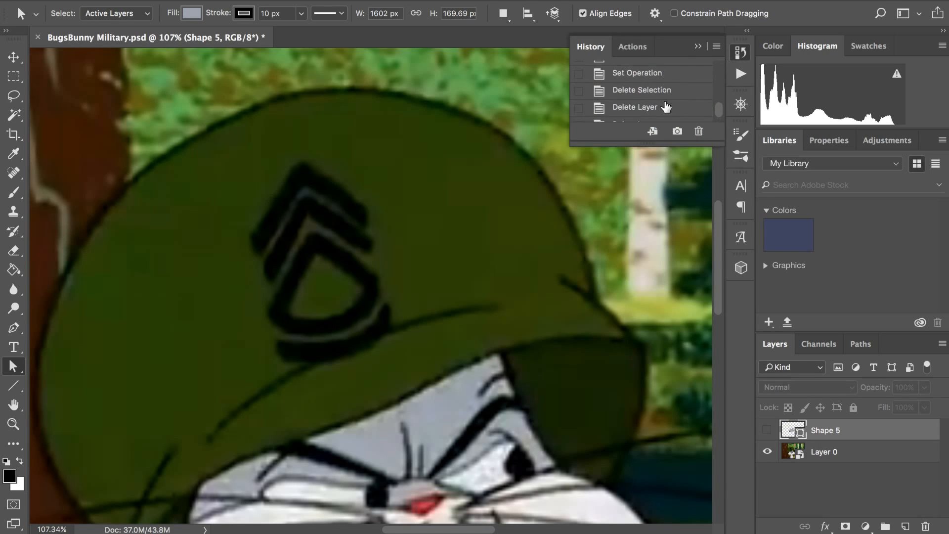
pyautogui.click(666, 107)
pyautogui.click(661, 97)
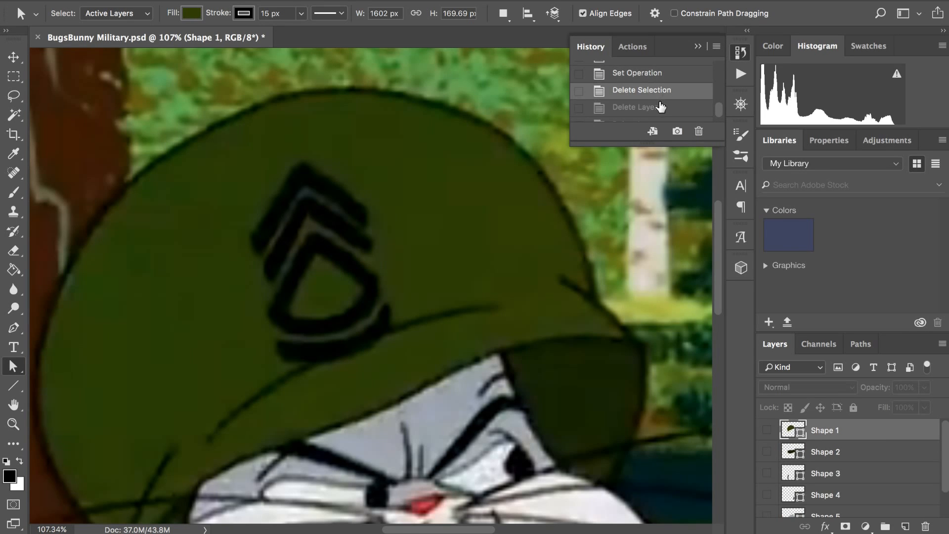
pyautogui.scroll(1, 660, 103)
pyautogui.click(657, 92)
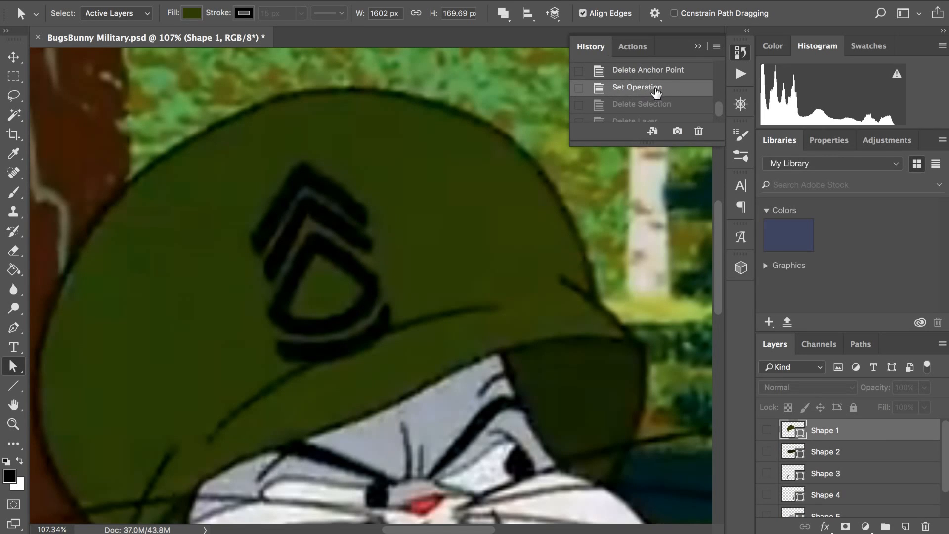
pyautogui.click(661, 77)
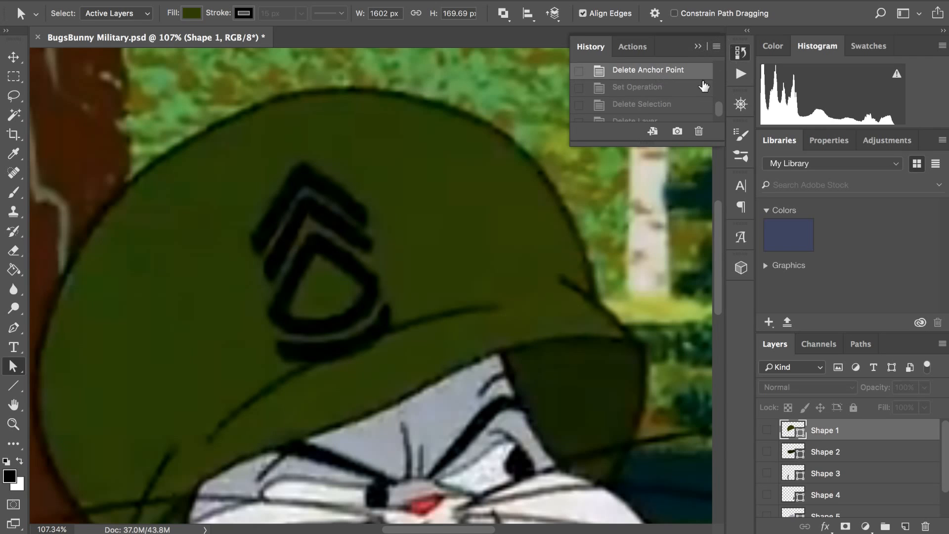
pyautogui.scroll(1, 673, 92)
pyautogui.click(658, 84)
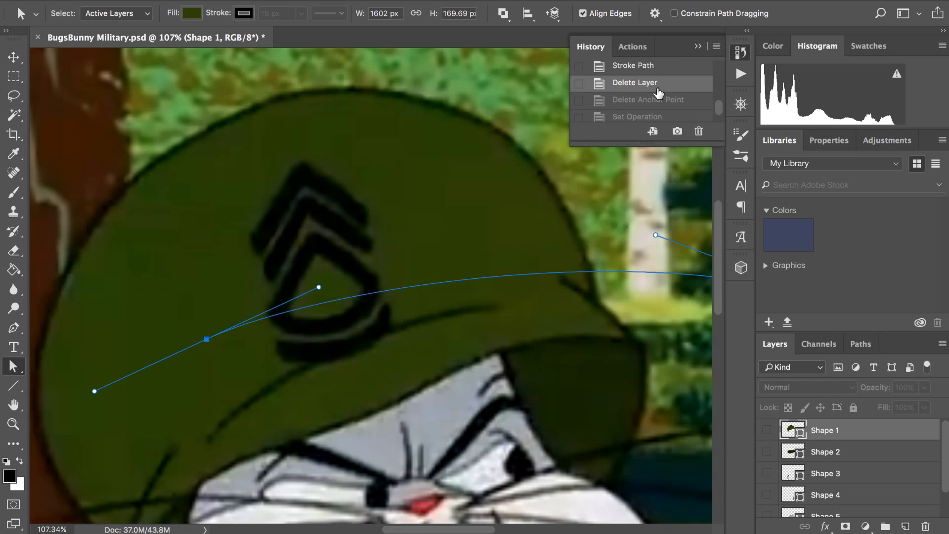
pyautogui.click(740, 52)
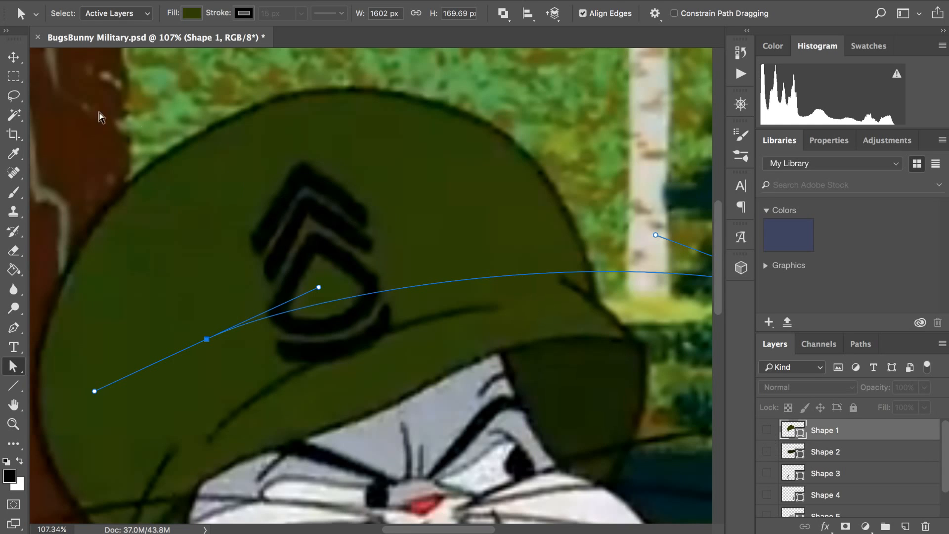
pyautogui.click(19, 62)
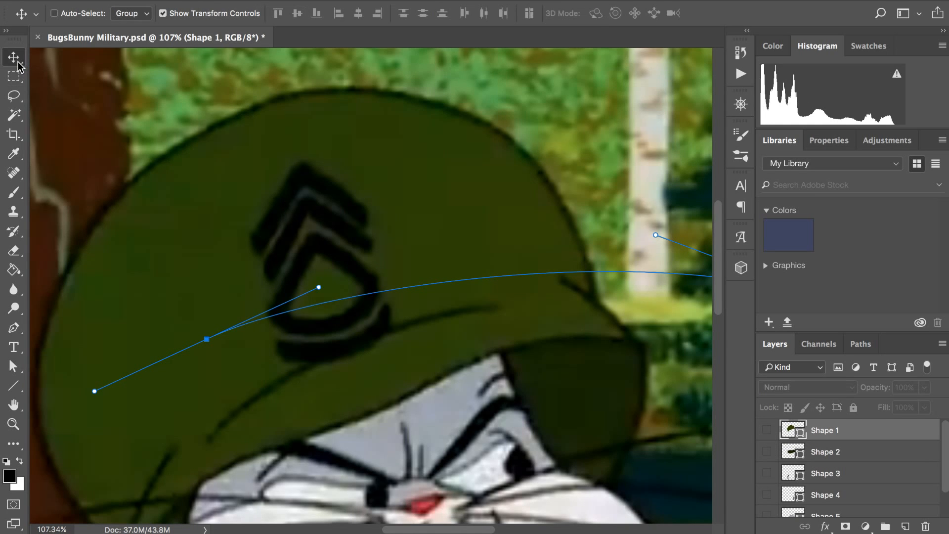
pyautogui.press('Return')
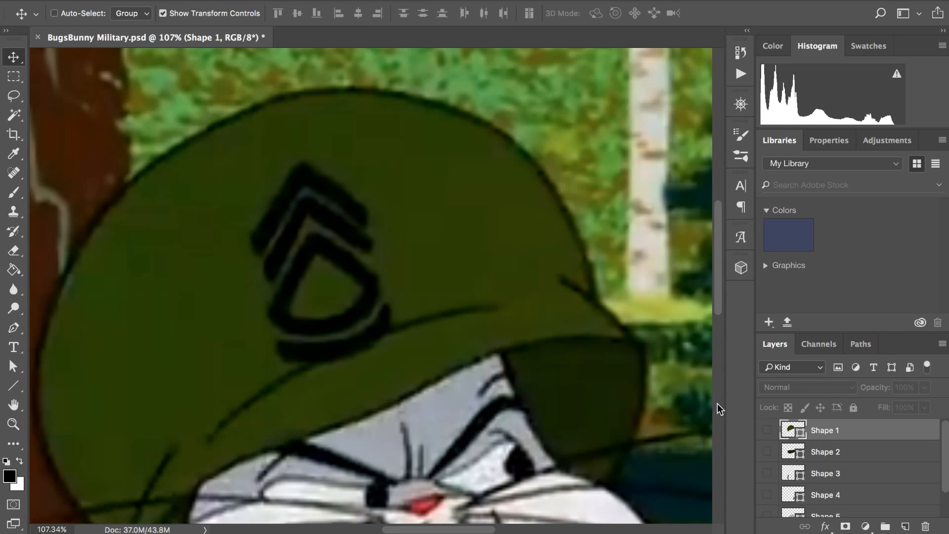
# - Make Shape 1 through Shape 5 visible and move Shape 5 between Shape 1 and Shape 2 in the layer stack
pyautogui.click(766, 430)
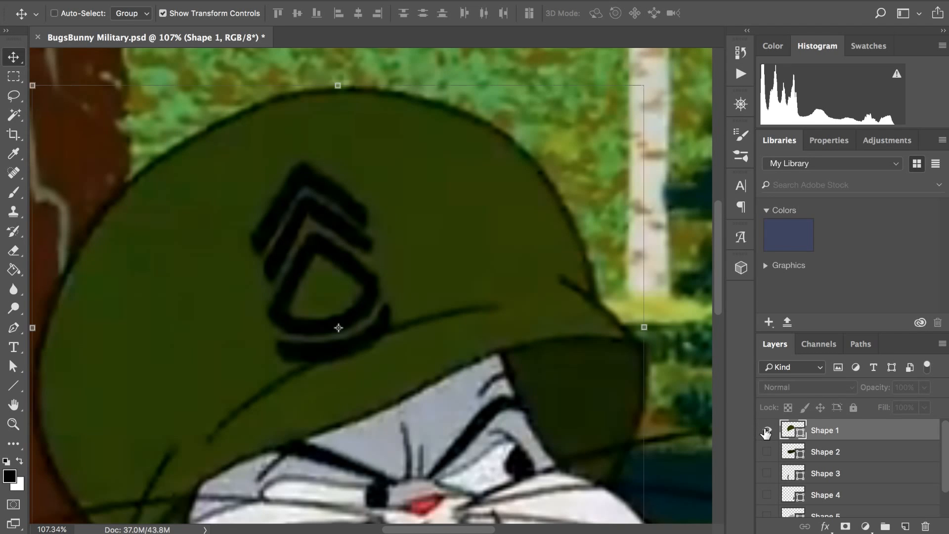
pyautogui.click(767, 451)
pyautogui.scroll(-2, 764, 459)
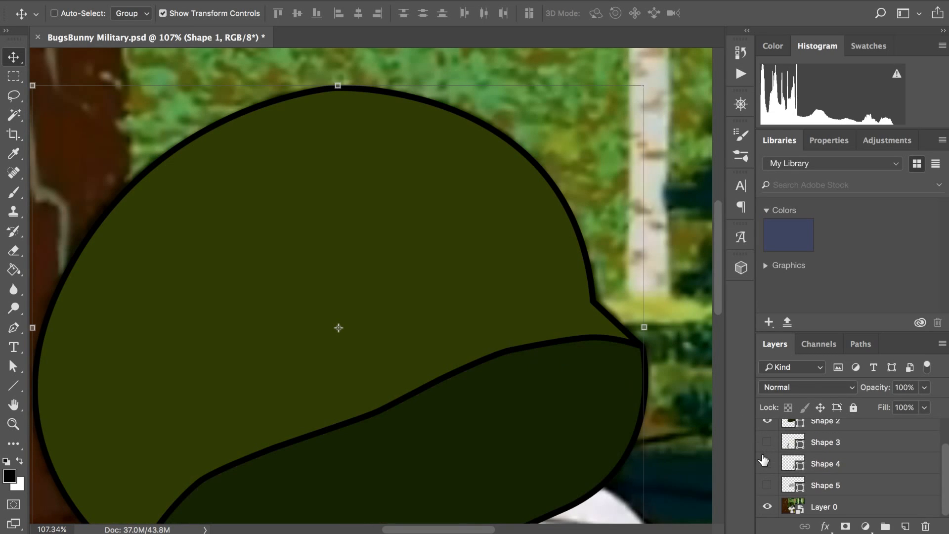
pyautogui.click(767, 442)
pyautogui.click(766, 463)
pyautogui.click(767, 486)
pyautogui.scroll(-5, 655, 398)
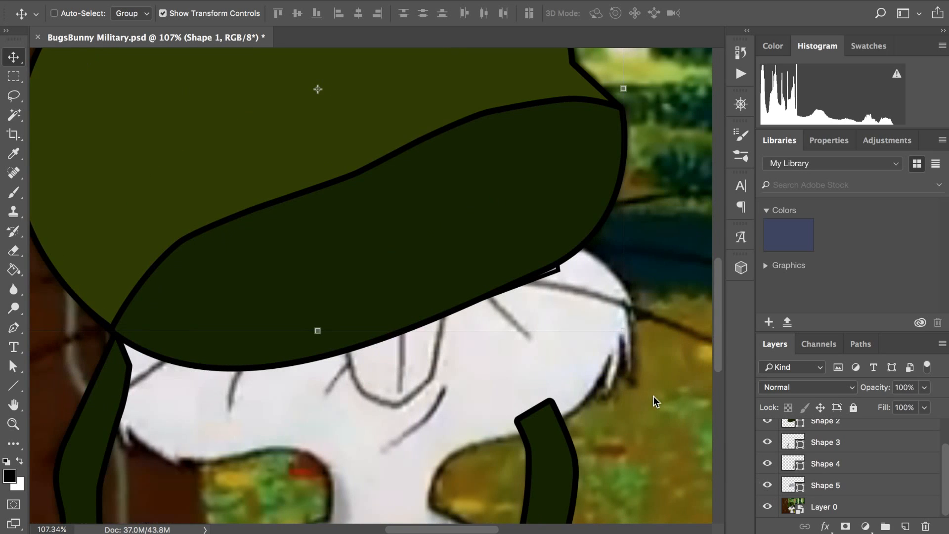
pyautogui.moveTo(793, 492); pyautogui.dragTo(796, 441)
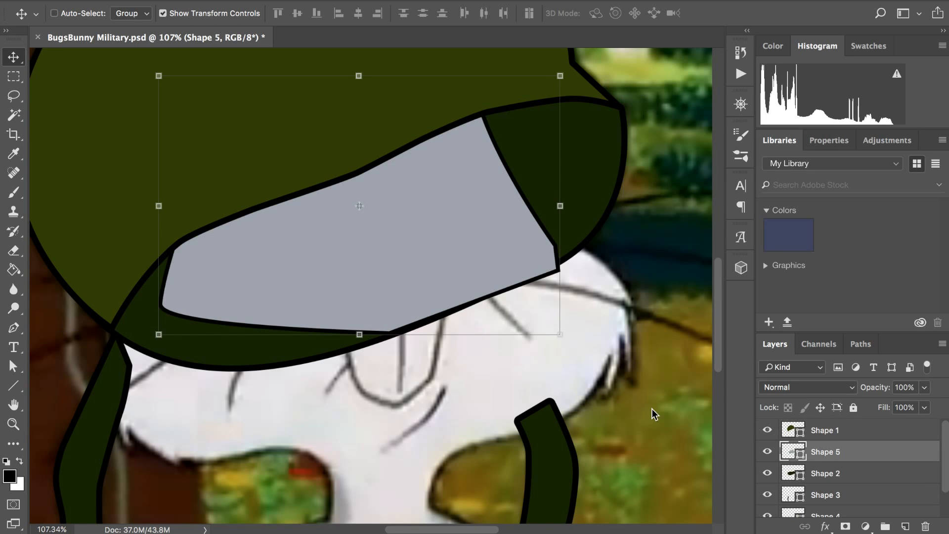
# - Add a new empty layer above Shape 5 and hide all the shape layers, leaving the reference image on Layer 0 visible
pyautogui.scroll(-1, 692, 426)
pyautogui.scroll(-3, 687, 420)
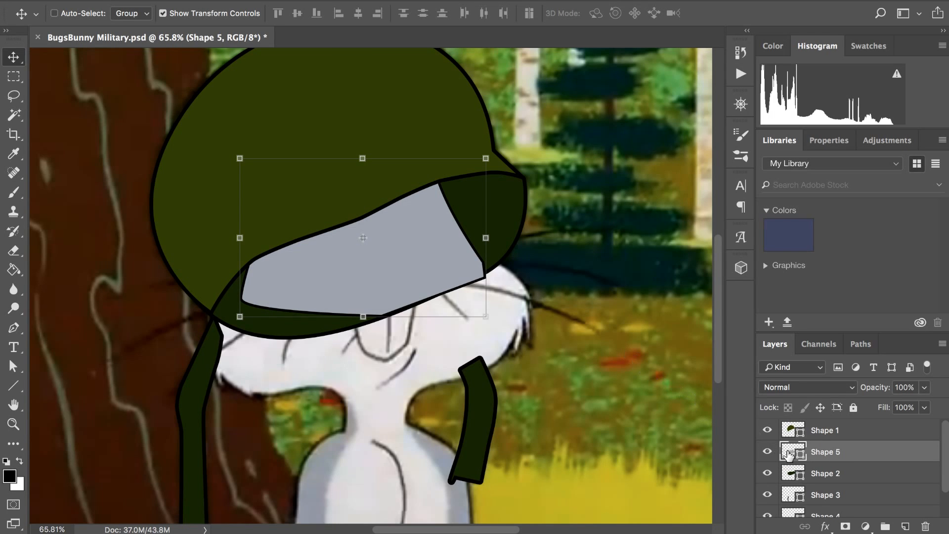
pyautogui.click(905, 526)
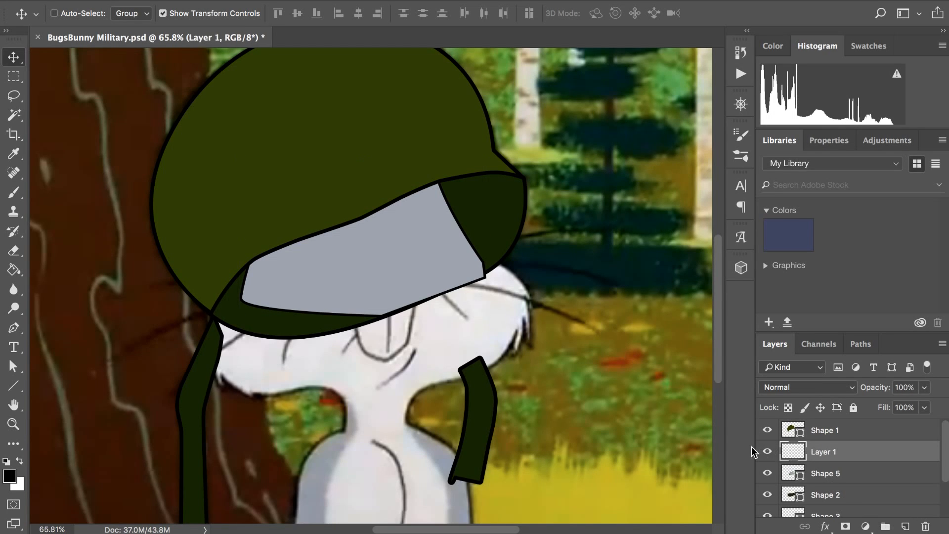
pyautogui.scroll(-2, 768, 475)
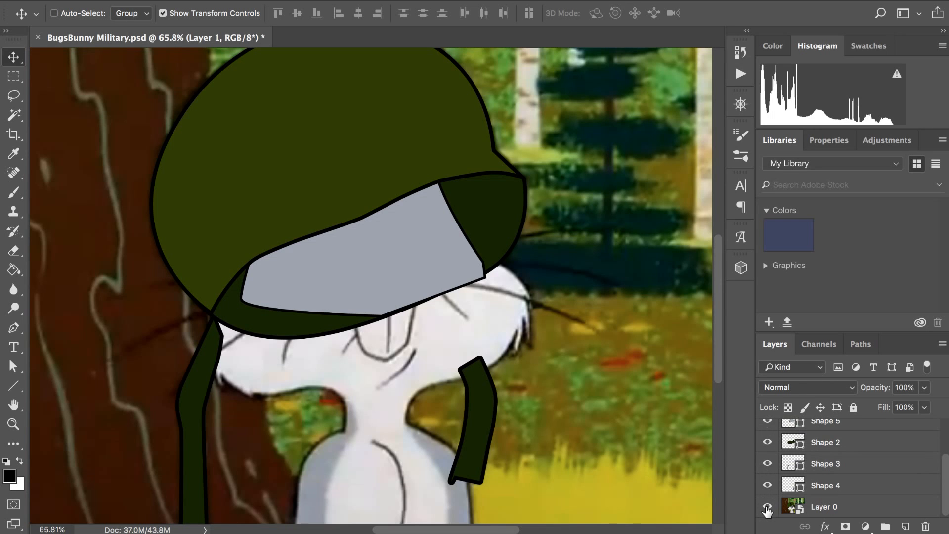
pyautogui.keyDown('alt'); pyautogui.click(767, 513); pyautogui.keyUp('alt')
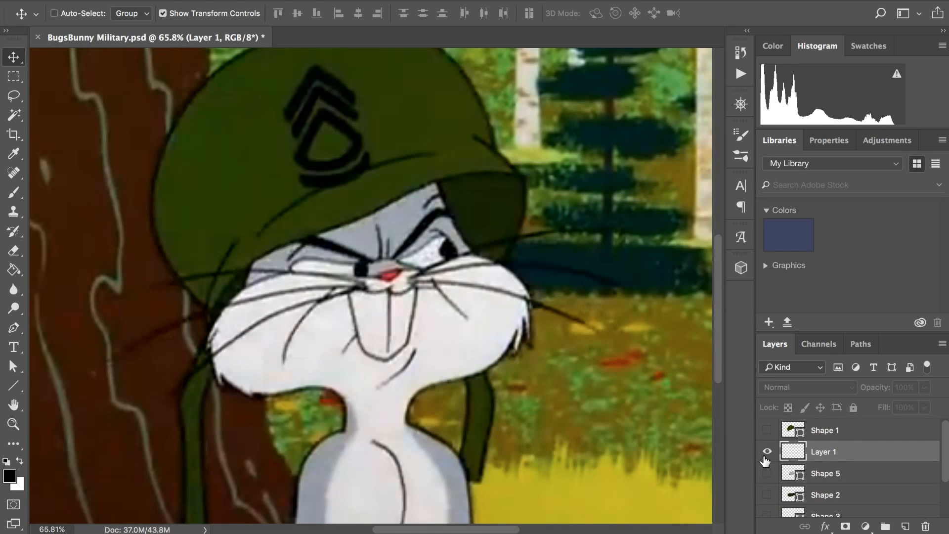
pyautogui.click(767, 451)
# - Trace the thick black eyebrow on the image's left side and its thin tail with a closed Pen tool path
pyautogui.scroll(8, 366, 203)
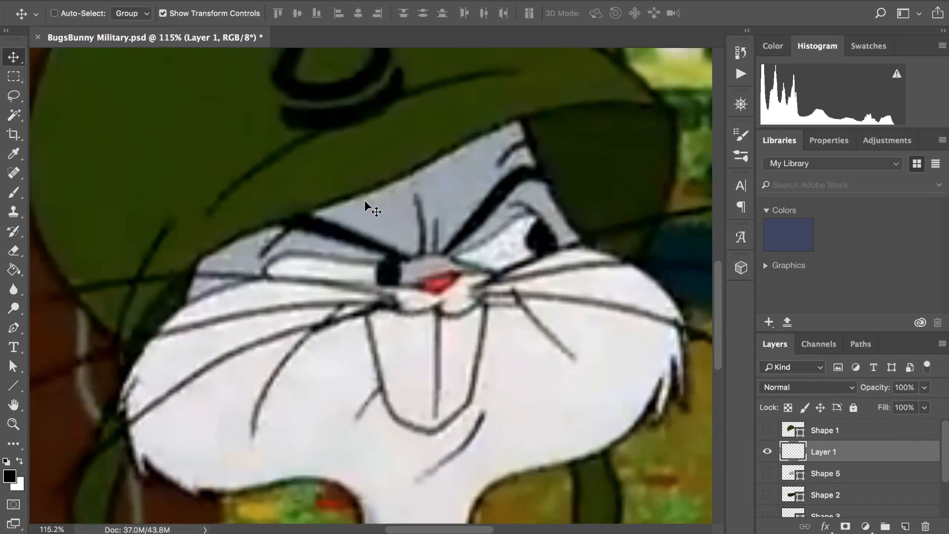
pyautogui.scroll(2, 366, 204)
pyautogui.press('p')
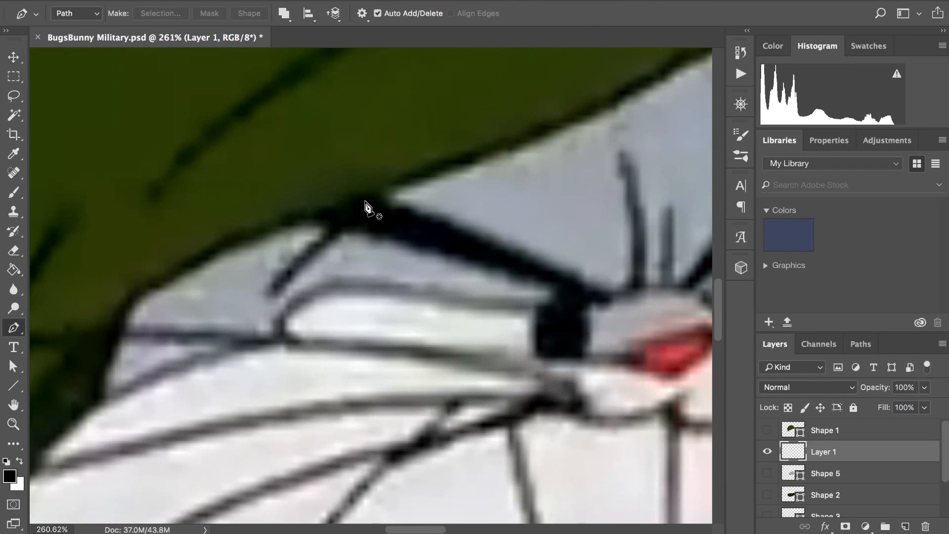
pyautogui.click(268, 291)
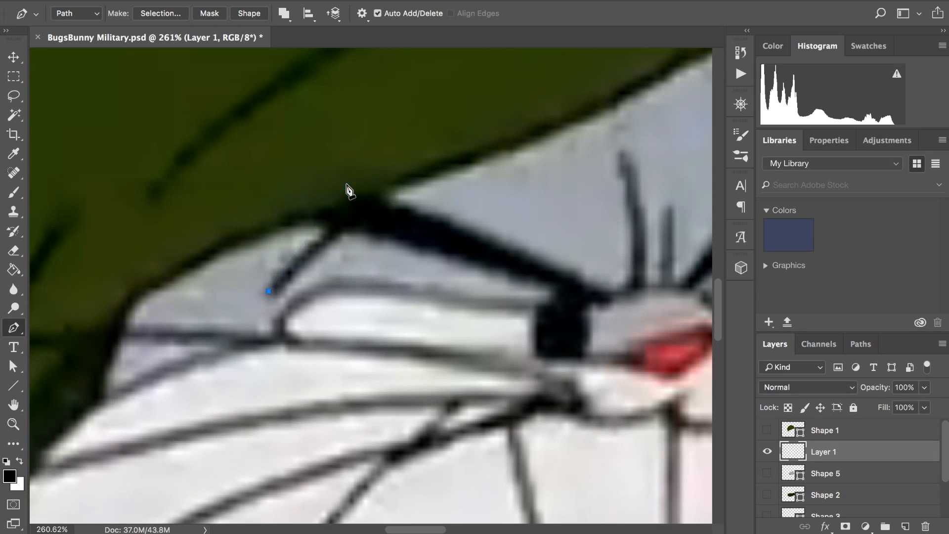
pyautogui.click(330, 228)
pyautogui.click(308, 218)
pyautogui.click(379, 187)
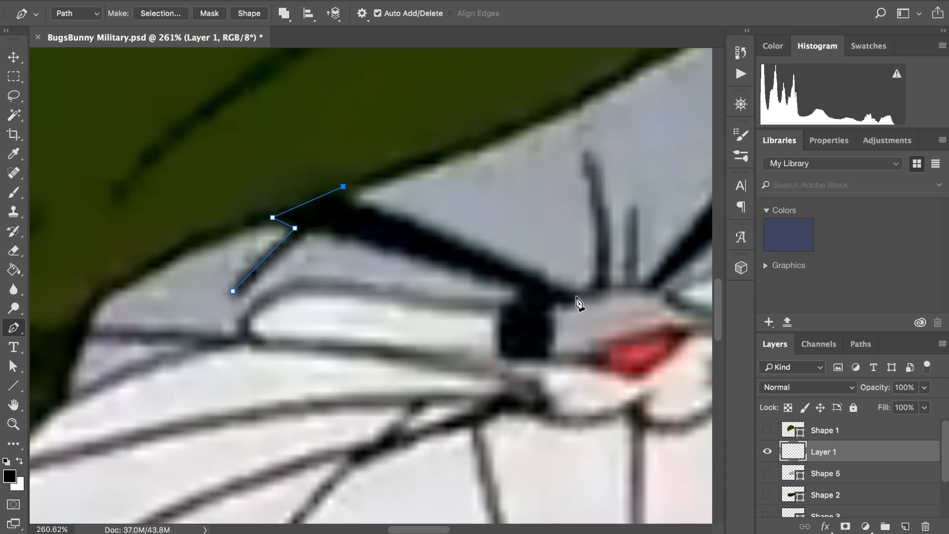
pyautogui.click(576, 296)
pyautogui.click(305, 232)
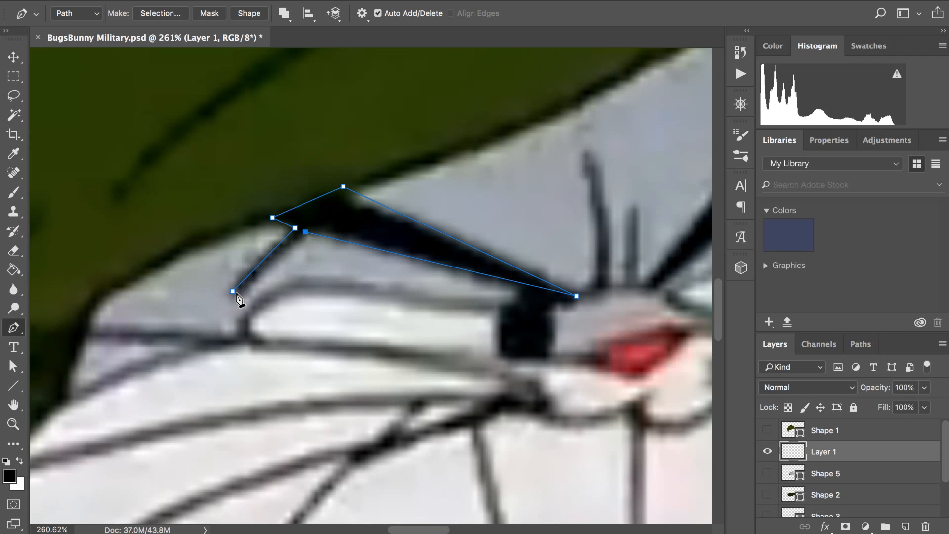
pyautogui.click(234, 292)
# - Convert the closed eyebrow path into a shape
pyautogui.scroll(-3, 402, 285)
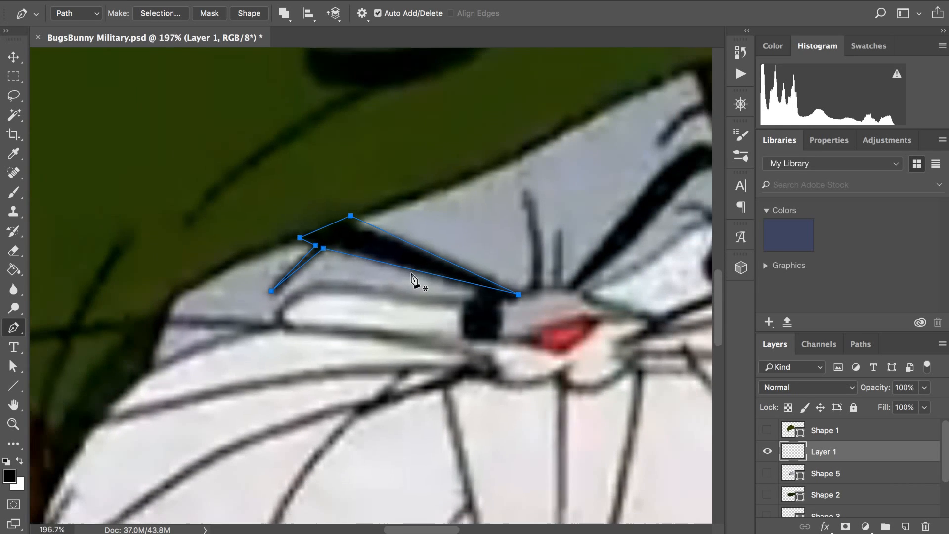
pyautogui.scroll(-2, 412, 276)
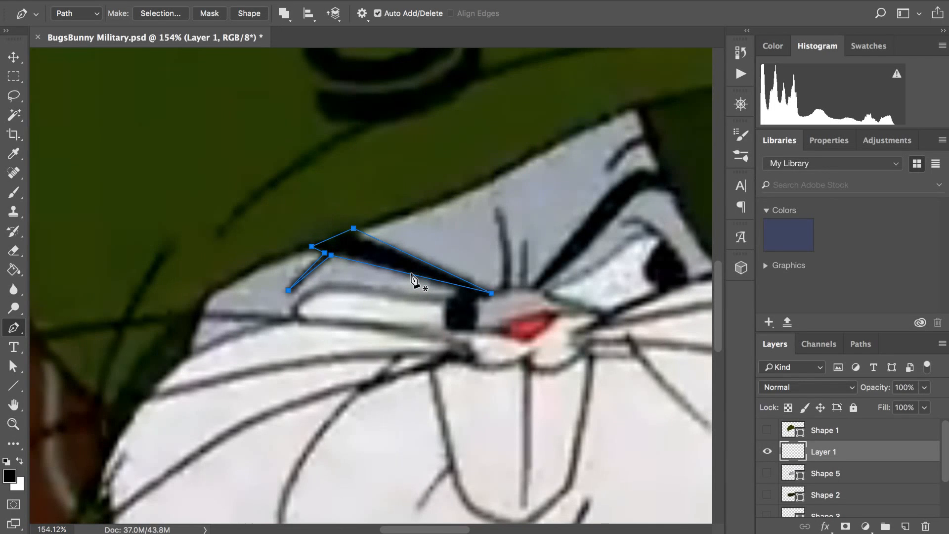
pyautogui.scroll(3, 412, 278)
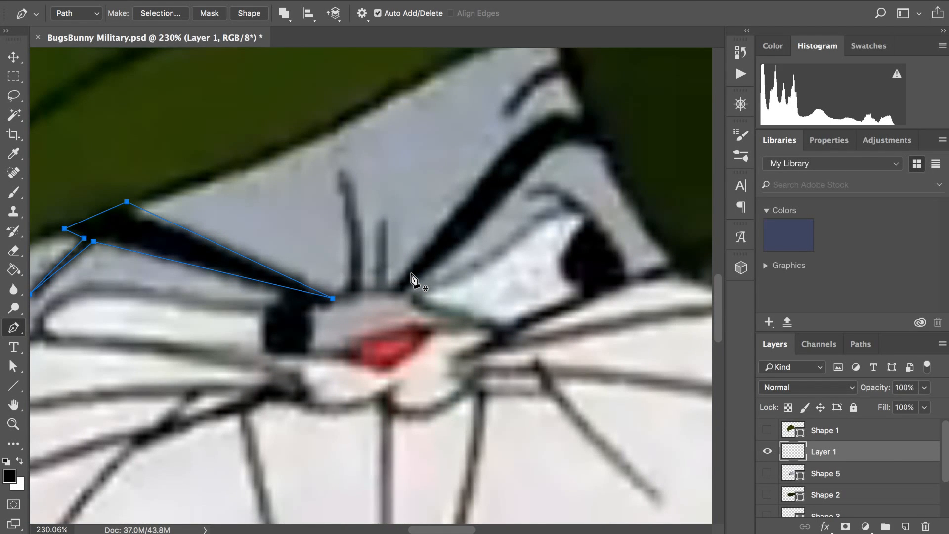
pyautogui.hscroll(-2, 312, 186)
pyautogui.click(260, 13)
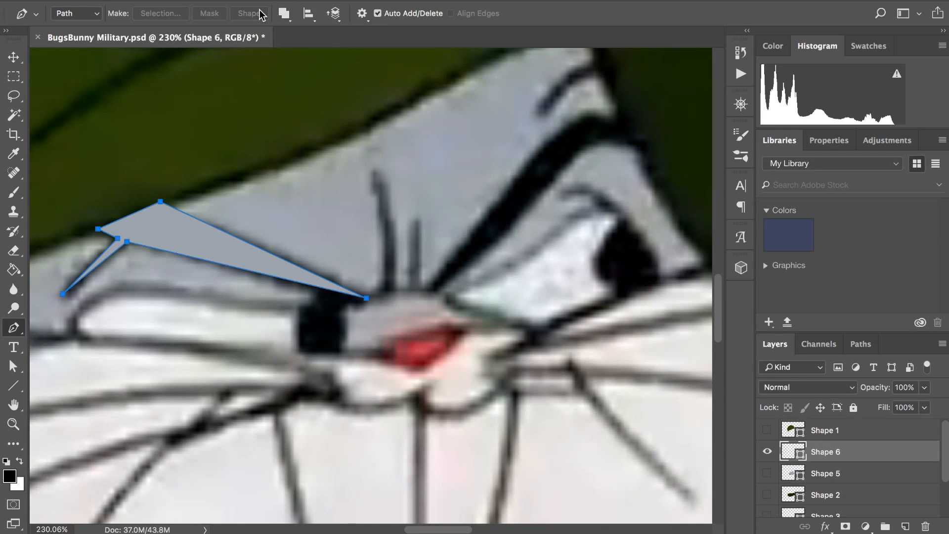
# - Add an anchor point beside the eyebrow shape's inner tip, shift it slightly downward to blunt the tip, and deselect the shape
pyautogui.hscroll(-5, 318, 111)
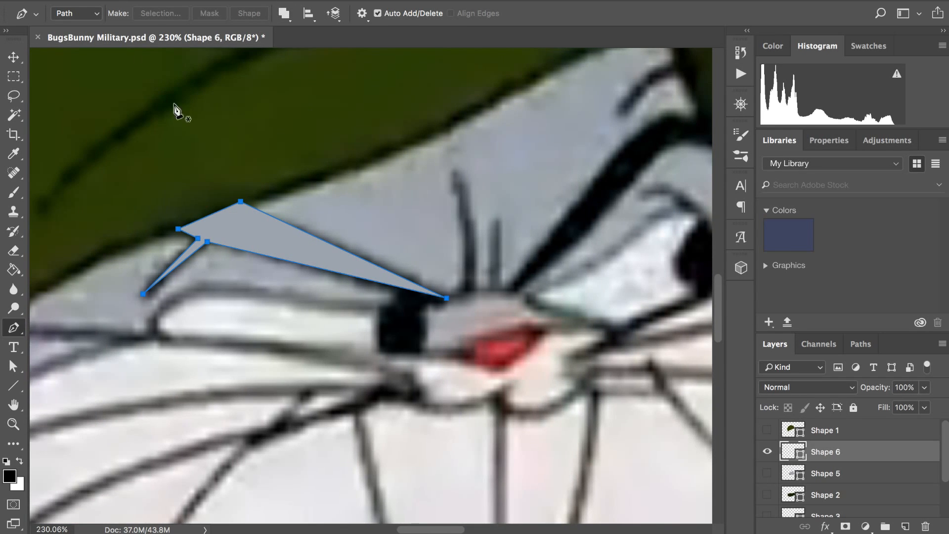
pyautogui.scroll(4, 200, 215)
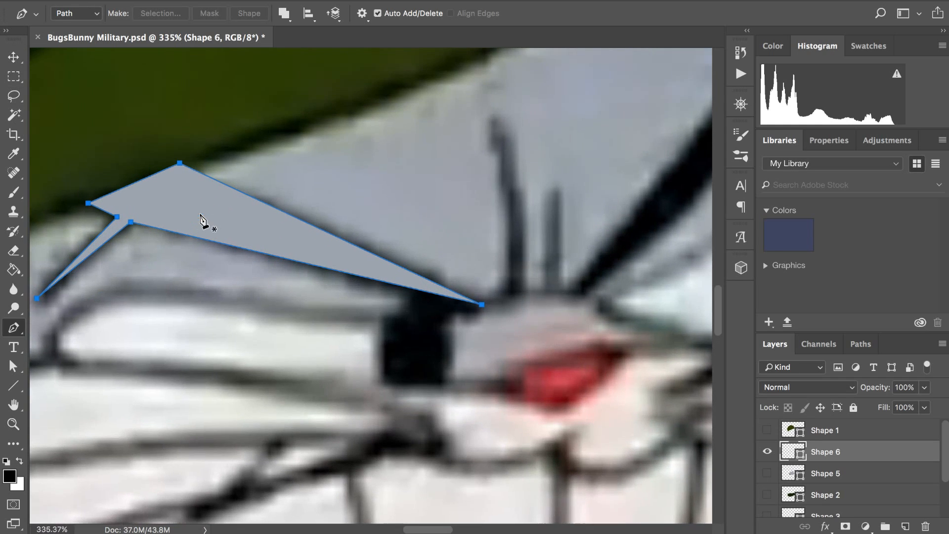
pyautogui.click(468, 302)
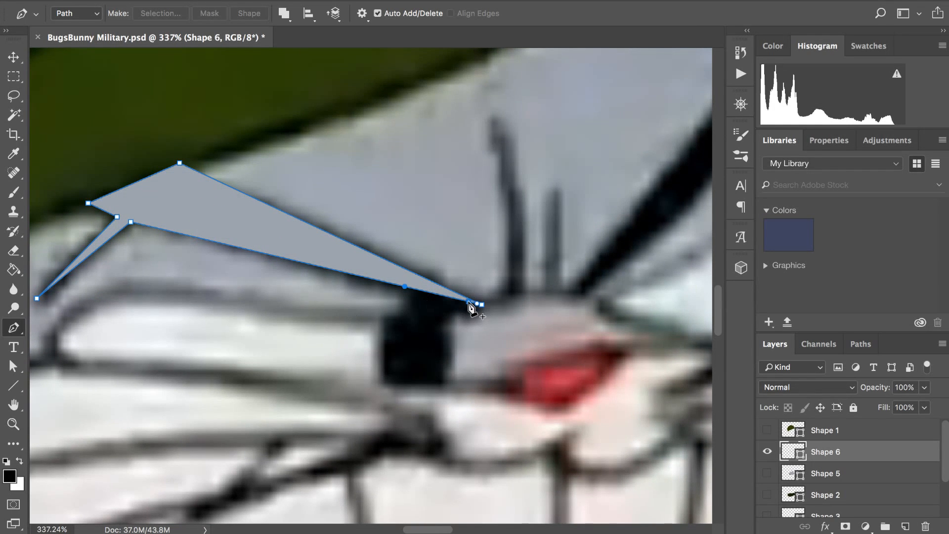
pyautogui.click(13, 367)
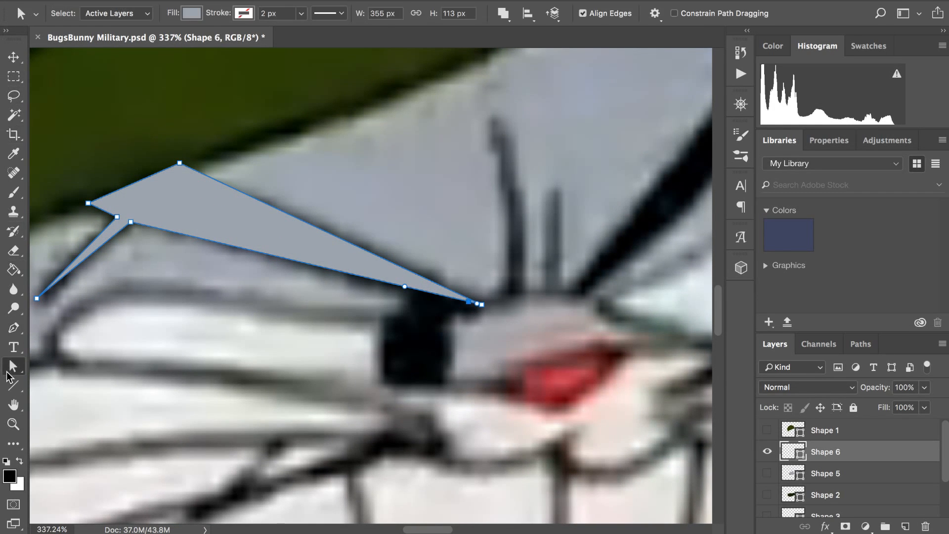
pyautogui.moveTo(467, 304); pyautogui.dragTo(470, 312)
pyautogui.press('super+minus')
pyautogui.click(451, 177)
pyautogui.scroll(-6, 451, 177)
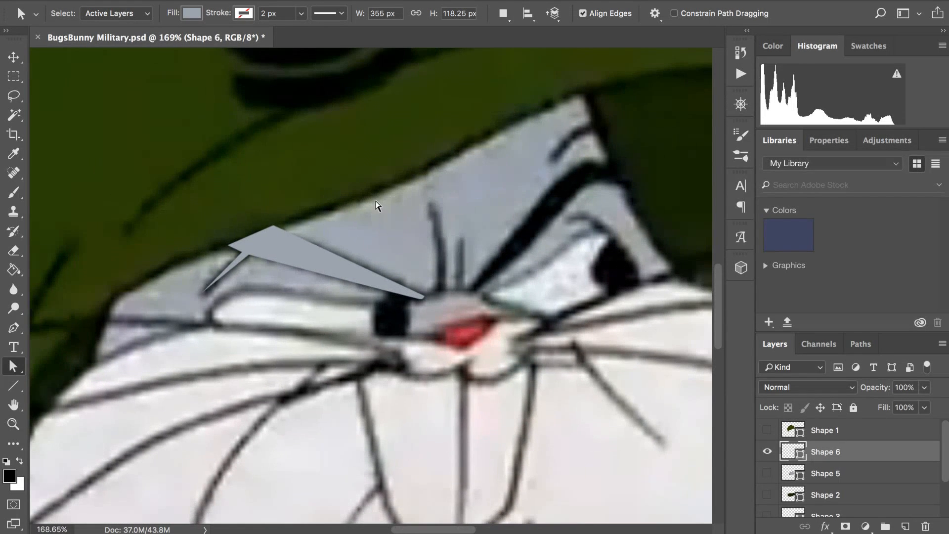
# - Add an anchor point on the lower edge of the eyebrow's thin tail and adjust its points to widen the tail's tip
pyautogui.click(314, 258)
pyautogui.scroll(5, 314, 259)
pyautogui.hscroll(-4, 307, 269)
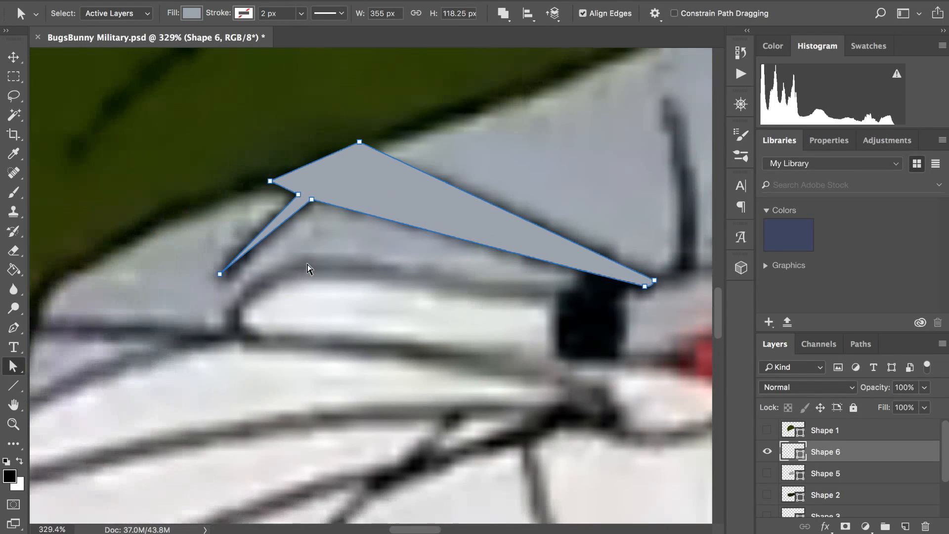
pyautogui.scroll(3, 308, 268)
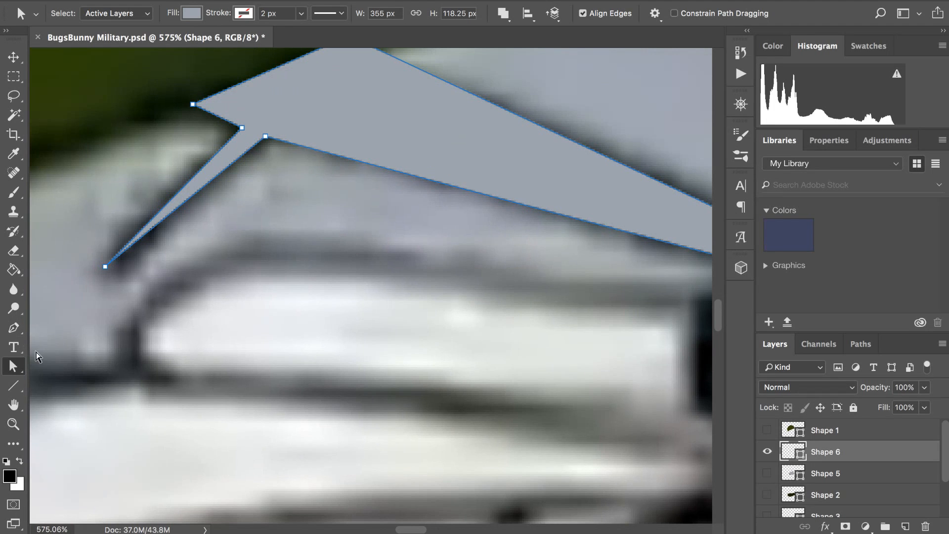
pyautogui.press('p')
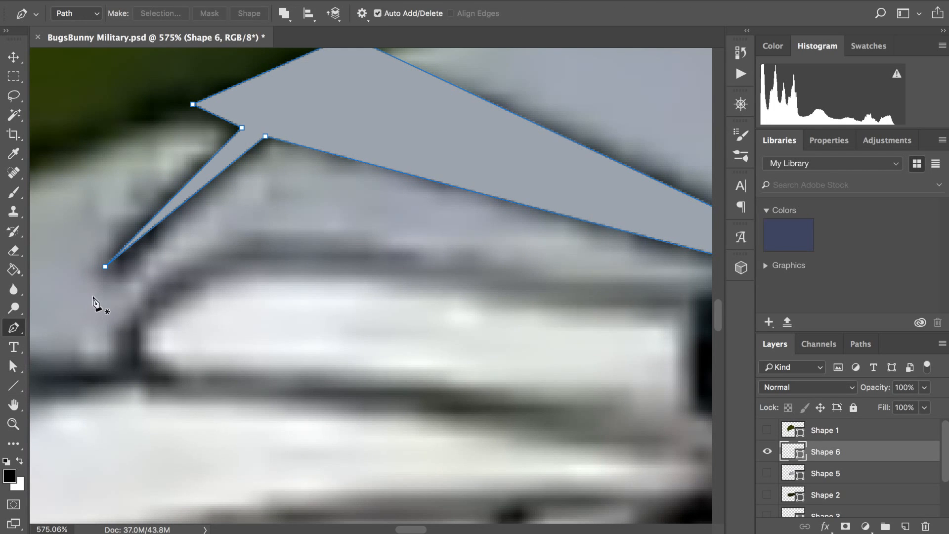
pyautogui.click(137, 242)
pyautogui.click(12, 385)
pyautogui.click(13, 366)
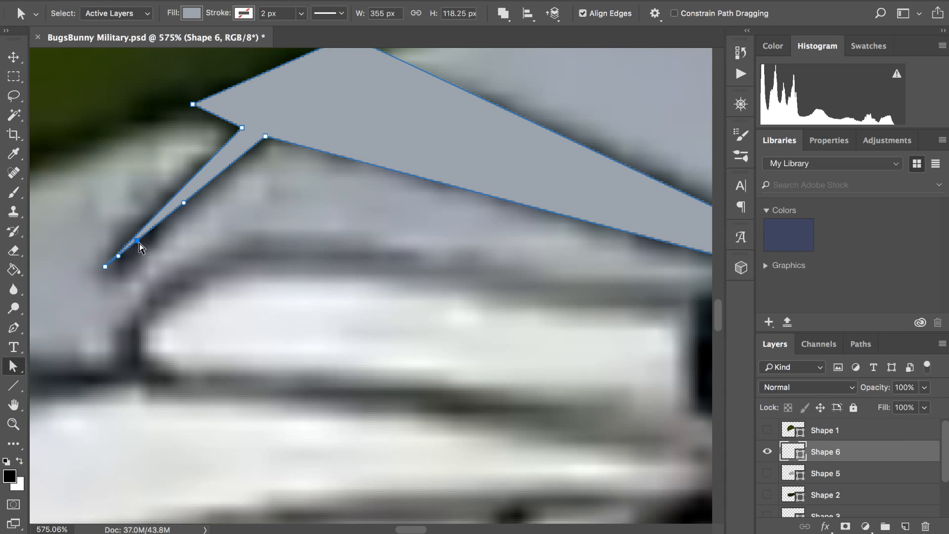
pyautogui.moveTo(137, 241)
pyautogui.mouseDown()
pyautogui.moveTo(127, 269)
pyautogui.moveTo(150, 251)
pyautogui.moveTo(131, 246)
pyautogui.mouseUp()
pyautogui.scroll(-8, 131, 250)
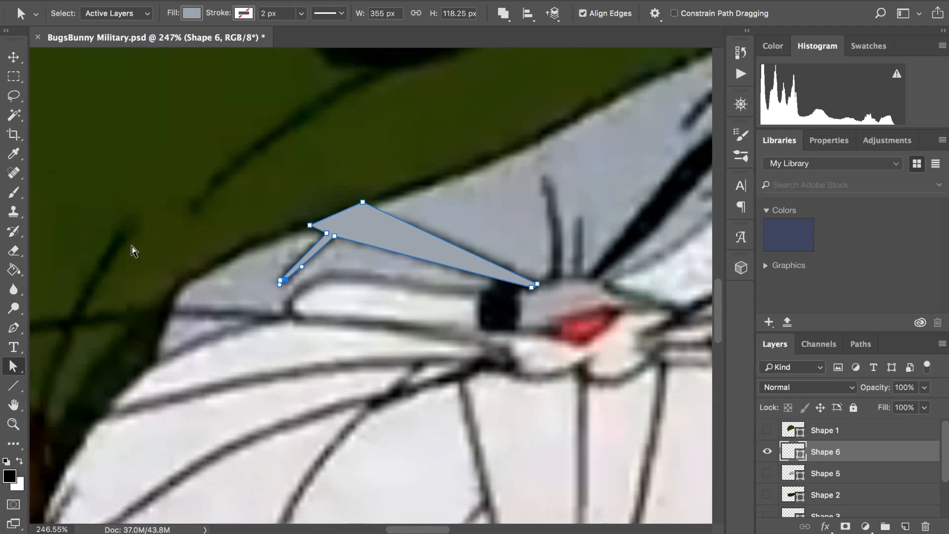
# - Set the eyebrow shape's fill to black and give it a solid black stroke
pyautogui.scroll(8, 131, 250)
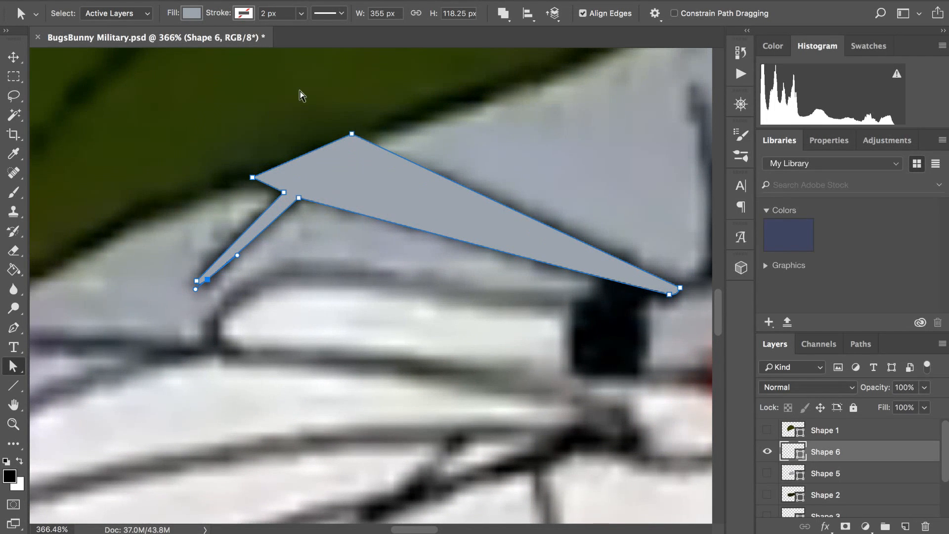
pyautogui.moveTo(300, 91); pyautogui.dragTo(271, 122)
pyautogui.click(190, 12)
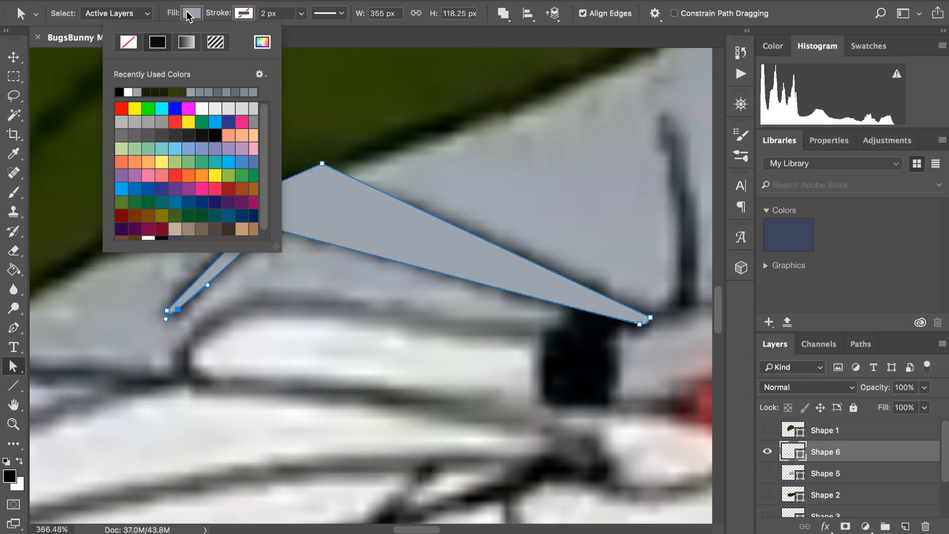
pyautogui.click(119, 92)
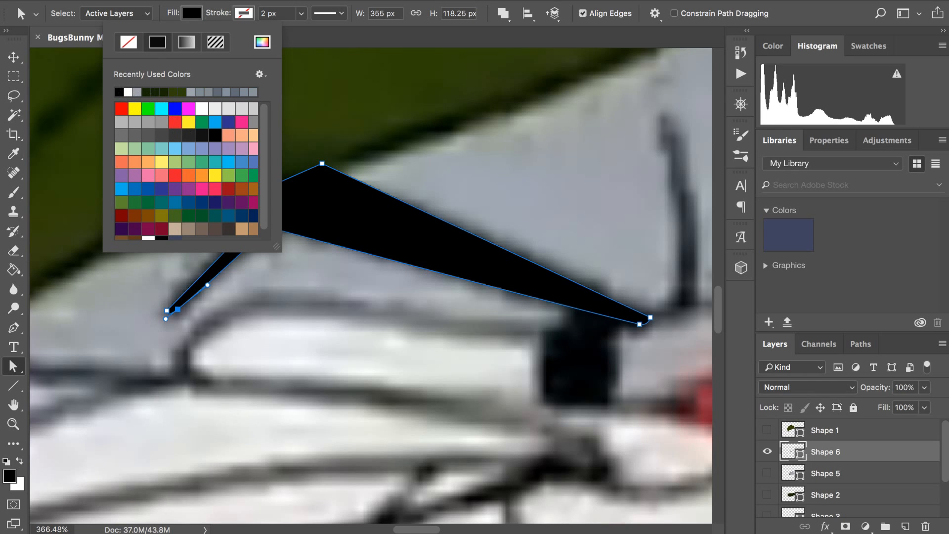
pyautogui.click(261, 12)
pyautogui.click(246, 14)
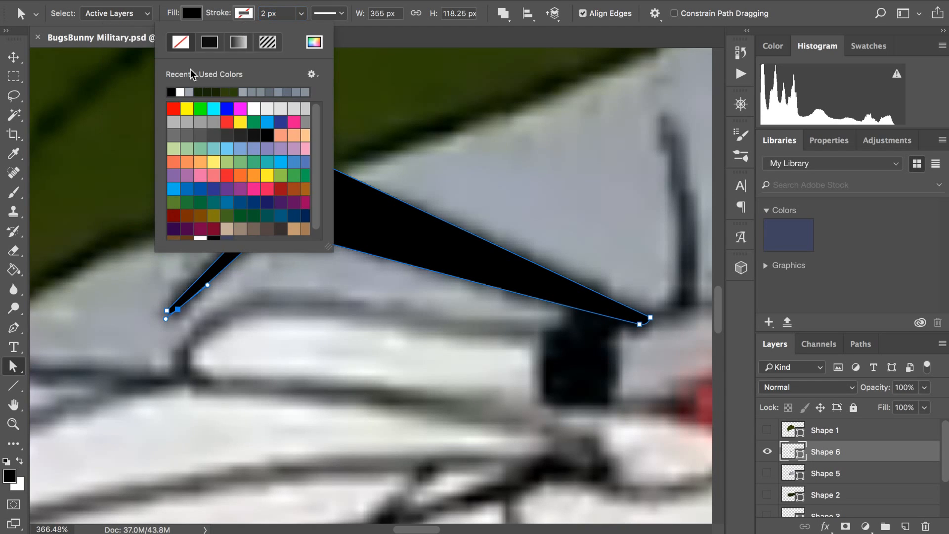
pyautogui.click(209, 43)
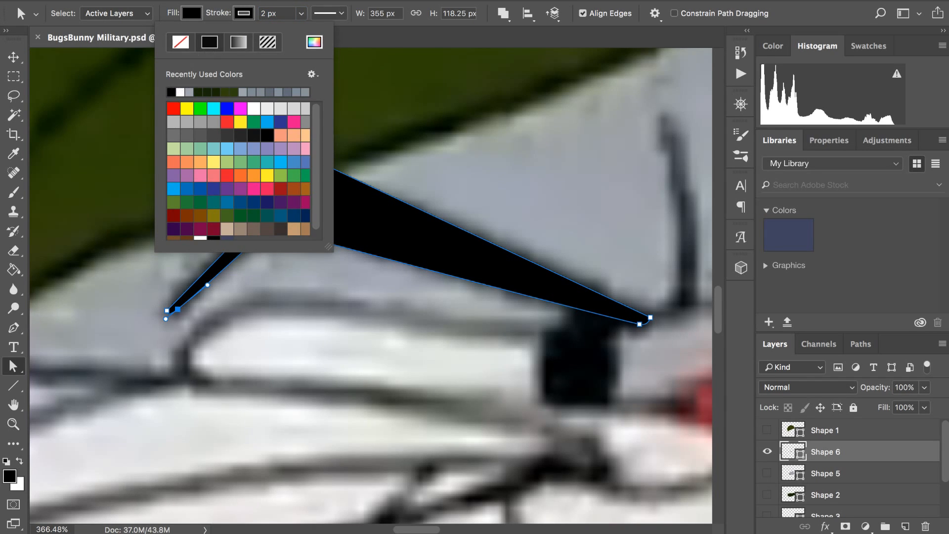
pyautogui.click(247, 12)
pyautogui.scroll(-3, 234, 123)
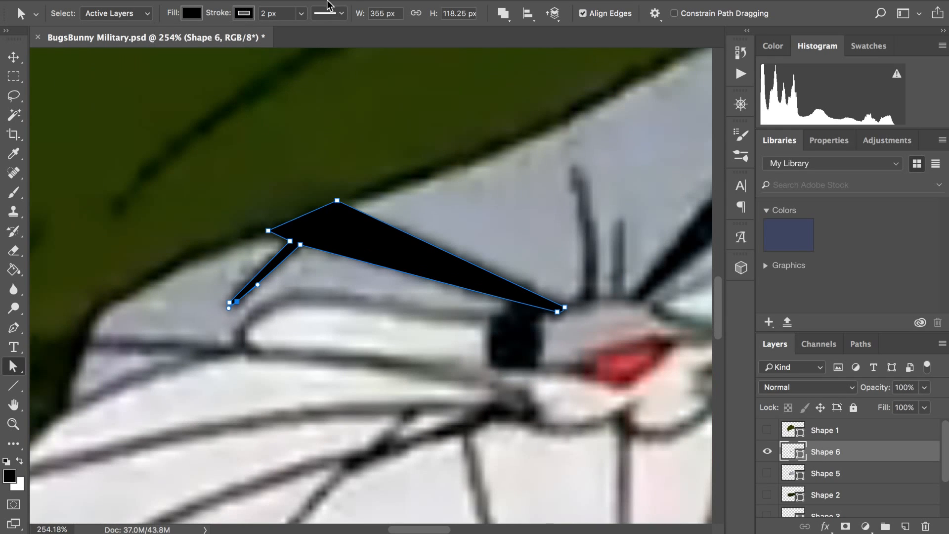
# - Align the eyebrow shape's stroke to the outside of its path and deselect the shape to check the outline
pyautogui.click(336, 16)
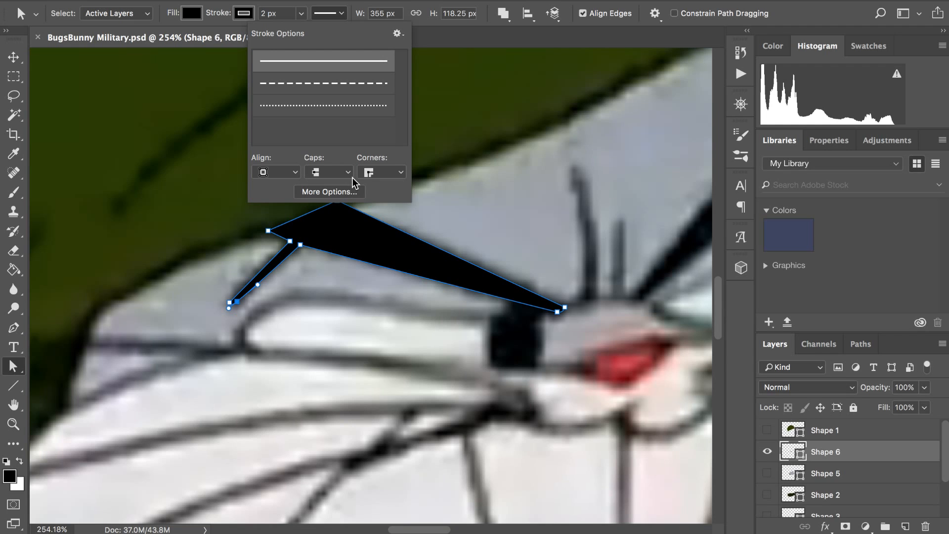
pyautogui.hscroll(1, 367, 189)
pyautogui.click(275, 172)
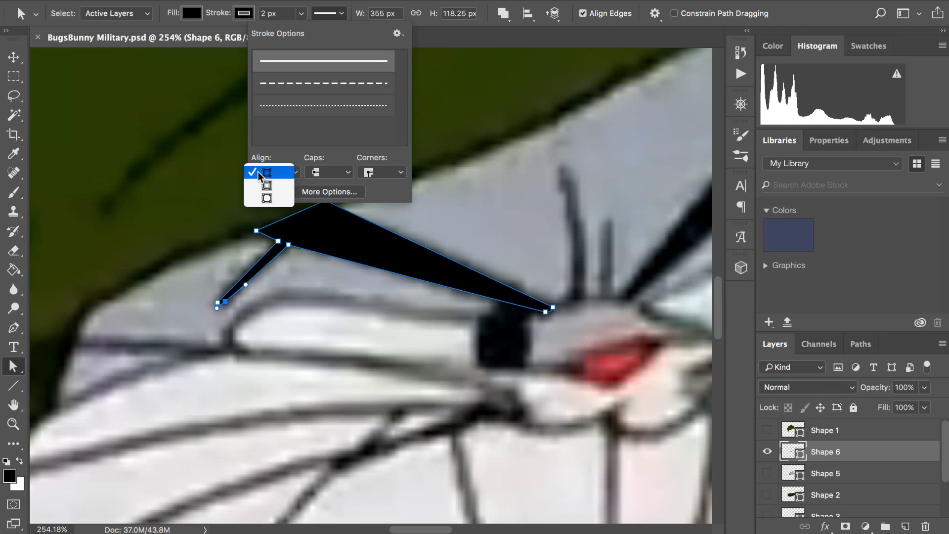
pyautogui.click(270, 198)
pyautogui.scroll(-3, 270, 200)
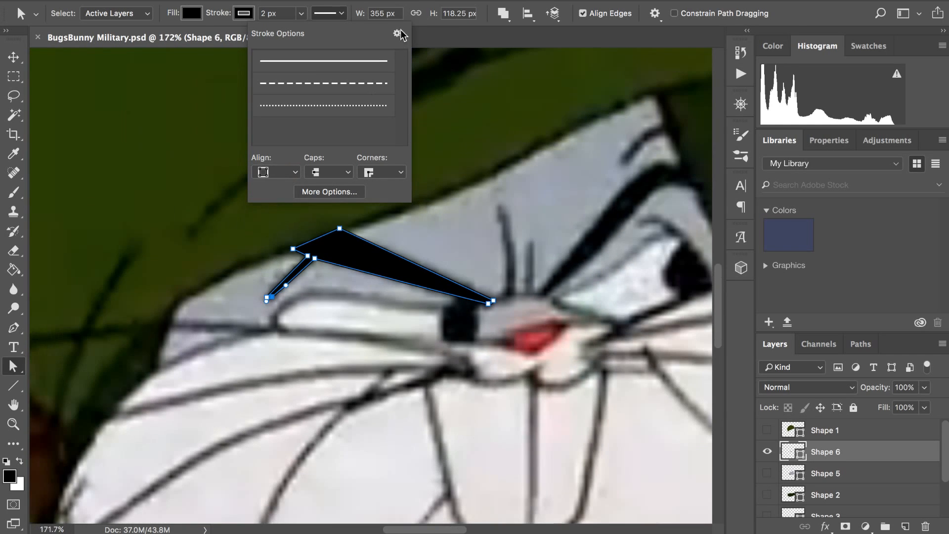
pyautogui.click(343, 13)
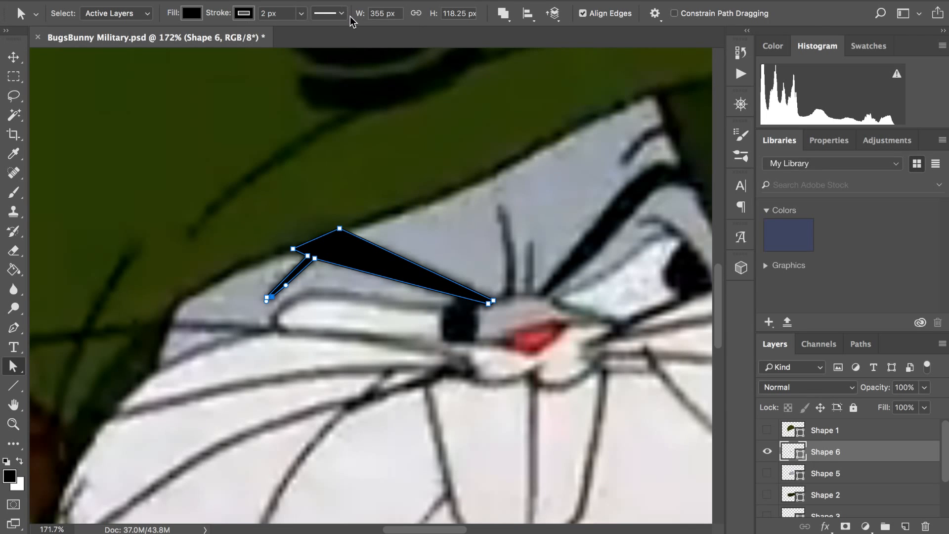
pyautogui.scroll(5, 351, 197)
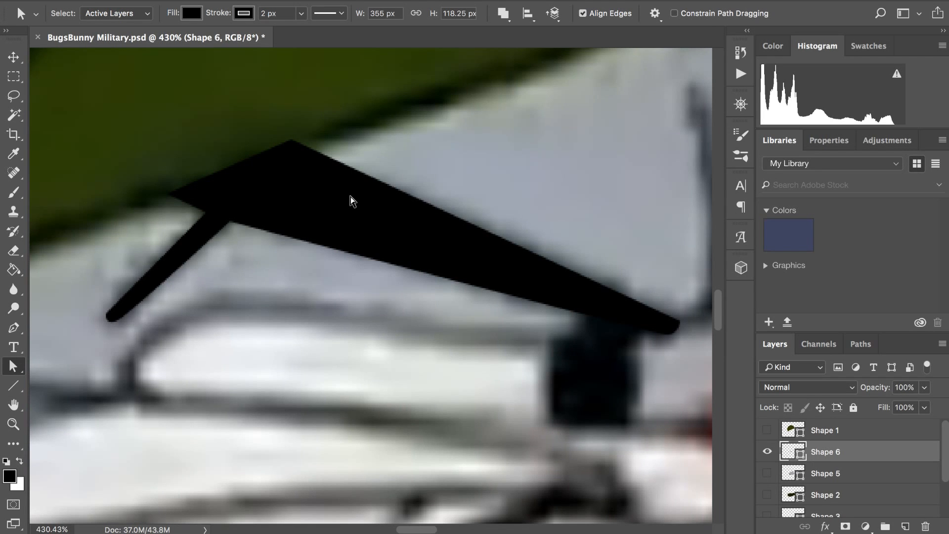
pyautogui.scroll(-1, 366, 251)
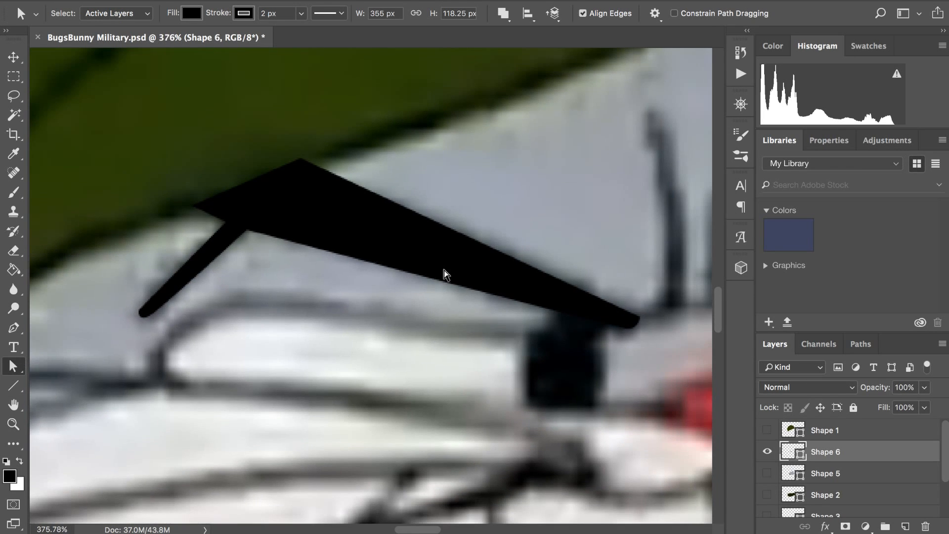
# - Add a new empty layer above the finished eyebrow's shape layer for the second eyebrow, over the open eye
pyautogui.scroll(-2, 444, 270)
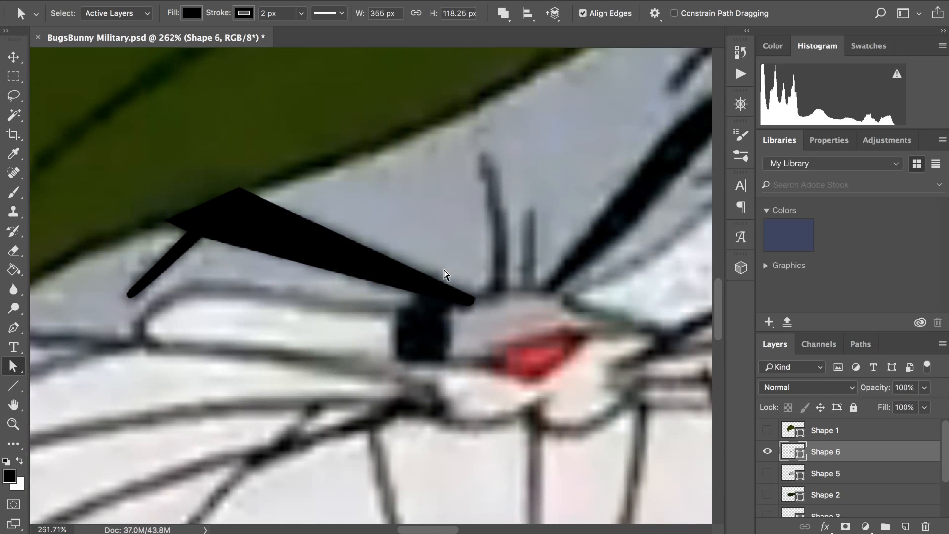
pyautogui.scroll(-3, 444, 270)
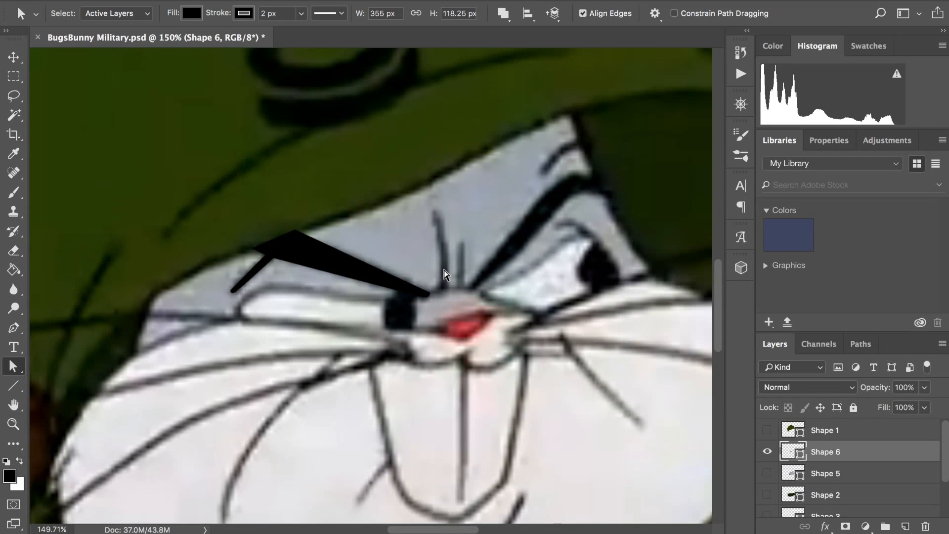
pyautogui.scroll(3, 444, 270)
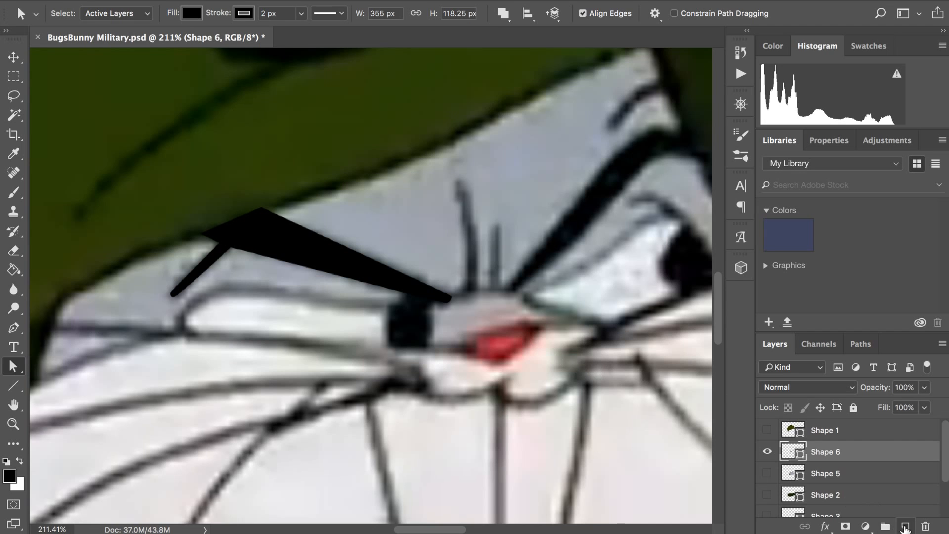
pyautogui.click(905, 527)
pyautogui.press('super+equal')
pyautogui.hscroll(8, 422, 95)
pyautogui.scroll(4, 422, 95)
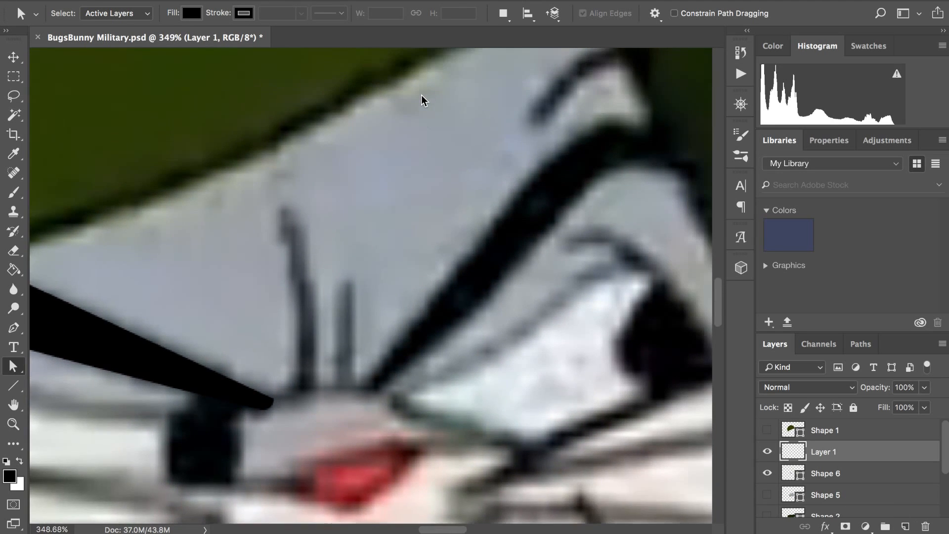
pyautogui.scroll(-3, 422, 95)
# - Trace the upper edge of the eyebrow above the open eye with the Pen tool, from its inner tip over the curved peak
pyautogui.press('p')
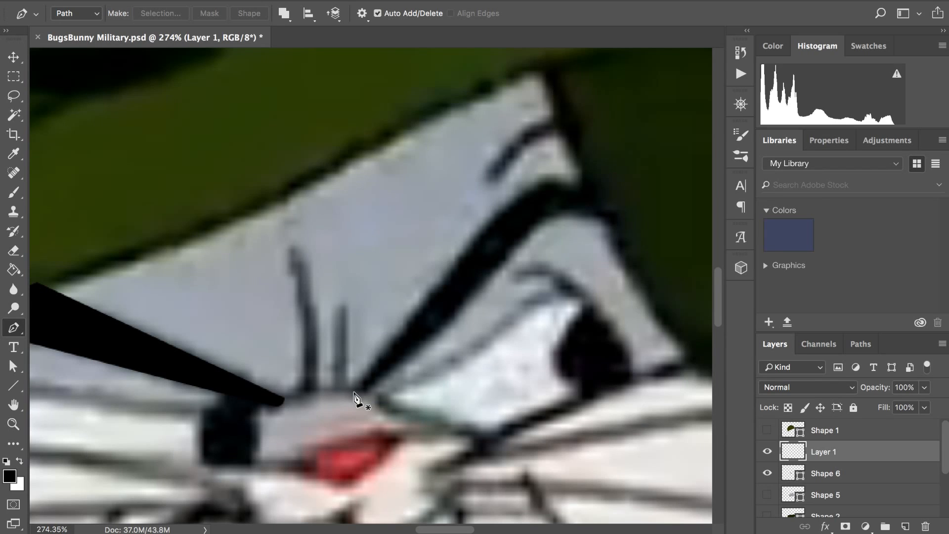
pyautogui.click(354, 392)
pyautogui.click(464, 249)
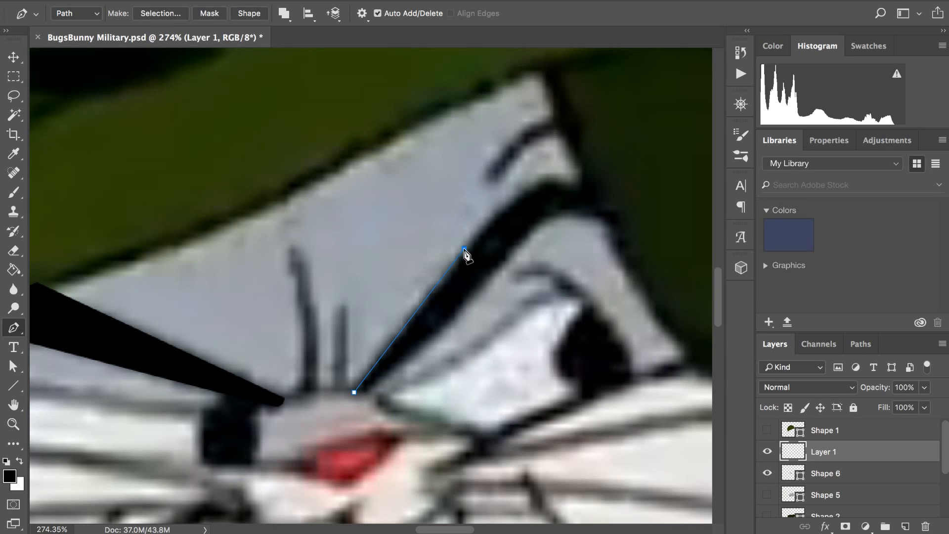
pyautogui.moveTo(465, 250); pyautogui.dragTo(476, 231)
pyautogui.press('super+z')
pyautogui.moveTo(406, 326); pyautogui.dragTo(411, 319)
pyautogui.moveTo(413, 321); pyautogui.dragTo(462, 255)
pyautogui.scroll(3, 462, 255)
pyautogui.hscroll(3, 462, 256)
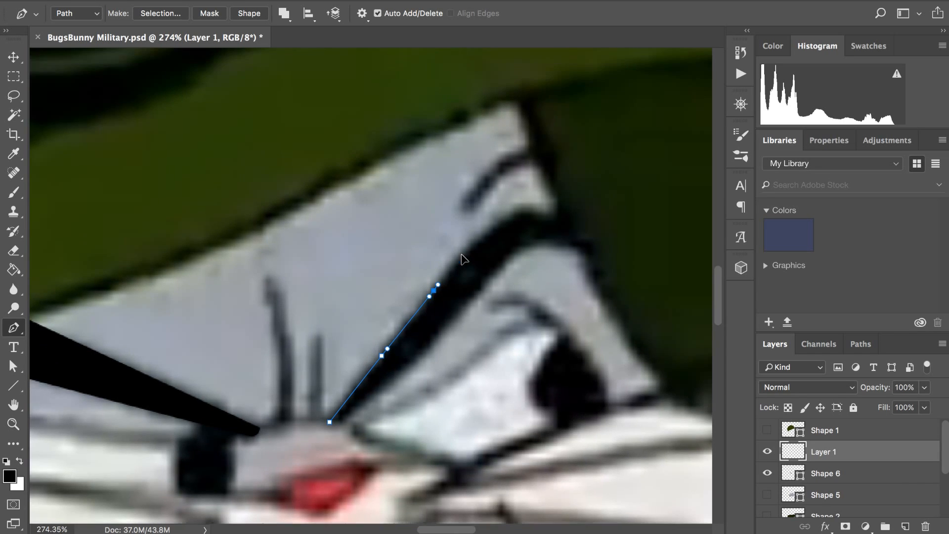
pyautogui.moveTo(509, 212); pyautogui.dragTo(561, 225)
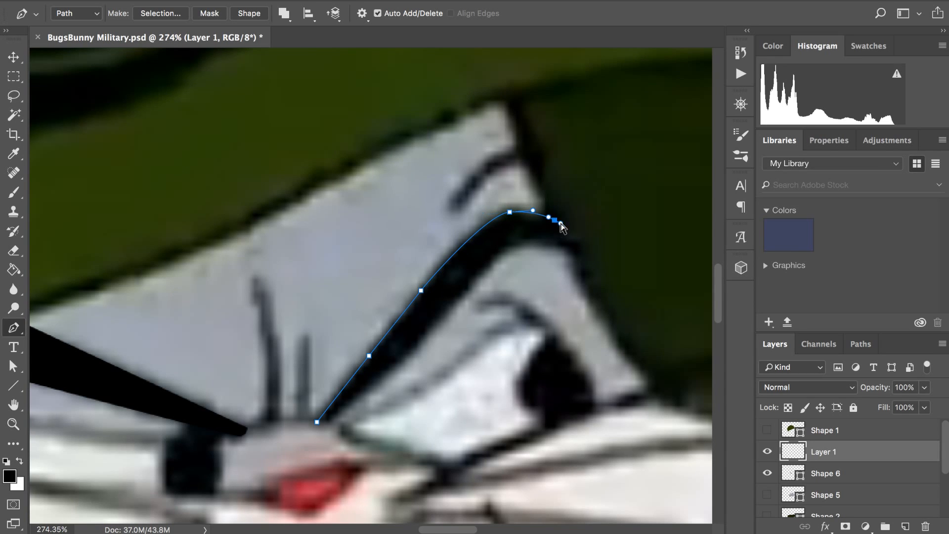
# - Undo the last anchor past the eyebrow's peak and retrace its outer end, curving back onto the underside
pyautogui.press('super+z')
pyautogui.scroll(5, 561, 225)
pyautogui.hscroll(5, 562, 225)
pyautogui.scroll(2, 561, 225)
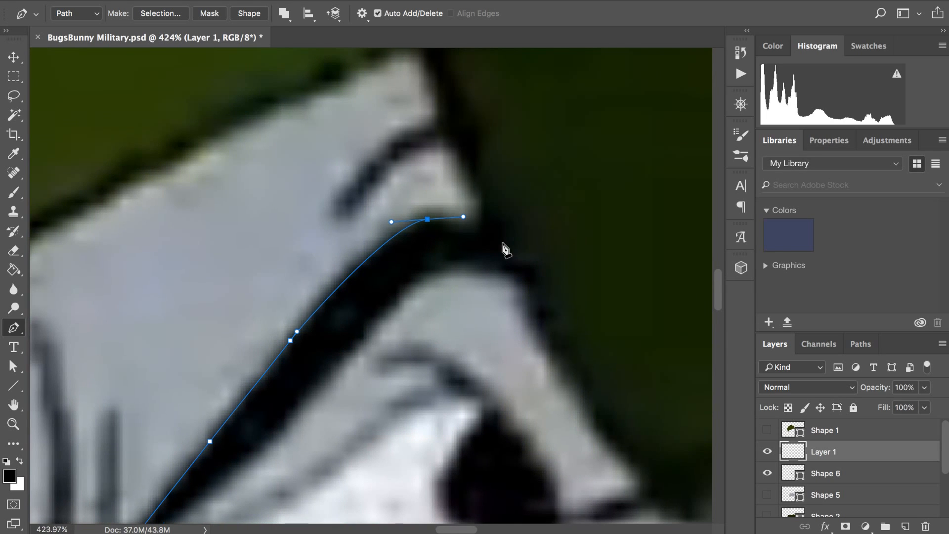
pyautogui.moveTo(509, 243); pyautogui.dragTo(518, 249)
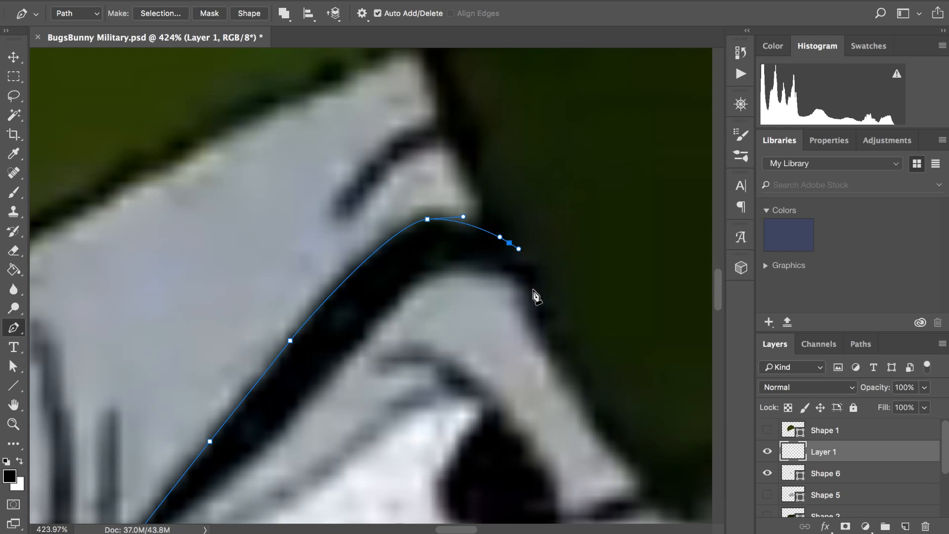
pyautogui.moveTo(534, 289); pyautogui.dragTo(534, 294)
pyautogui.moveTo(465, 262); pyautogui.dragTo(430, 265)
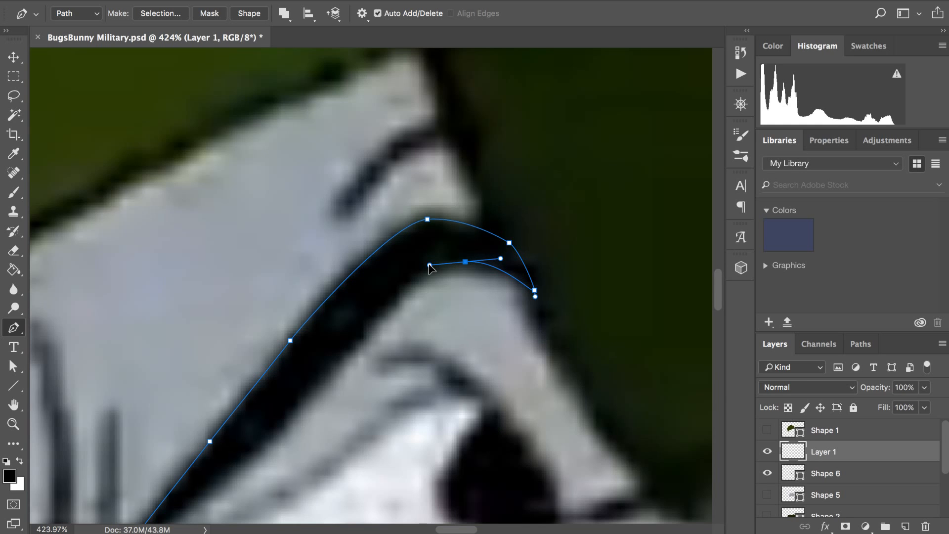
# - Trace the eyebrow's lower edge back to its inner tip and close the path
pyautogui.scroll(-5, 429, 265)
pyautogui.hscroll(-5, 429, 265)
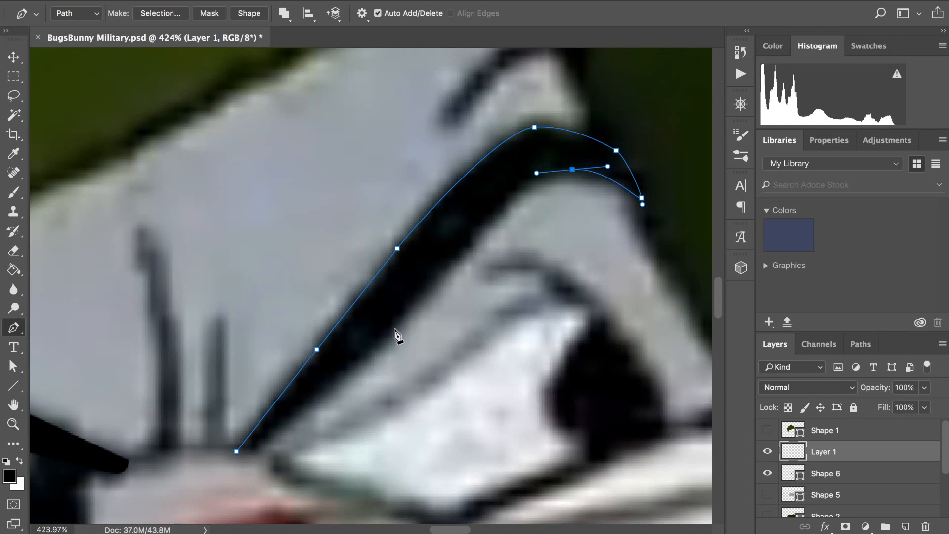
pyautogui.moveTo(394, 328); pyautogui.dragTo(375, 348)
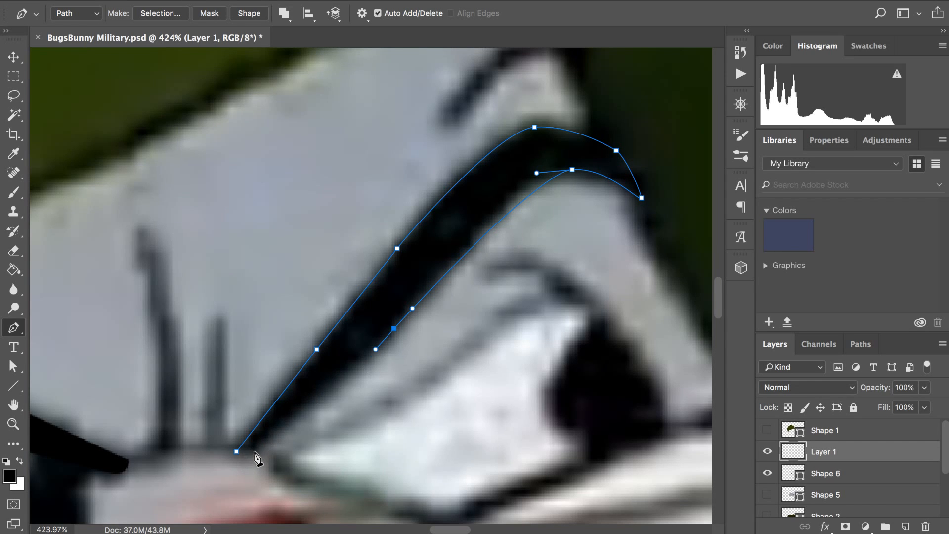
pyautogui.moveTo(255, 452); pyautogui.dragTo(245, 450)
pyautogui.click(237, 451)
# - Convert the closed eyebrow path into a shape and give it a solid black stroke
pyautogui.press('super+minus')
pyautogui.press('super+minus')
pyautogui.press('super+minus')
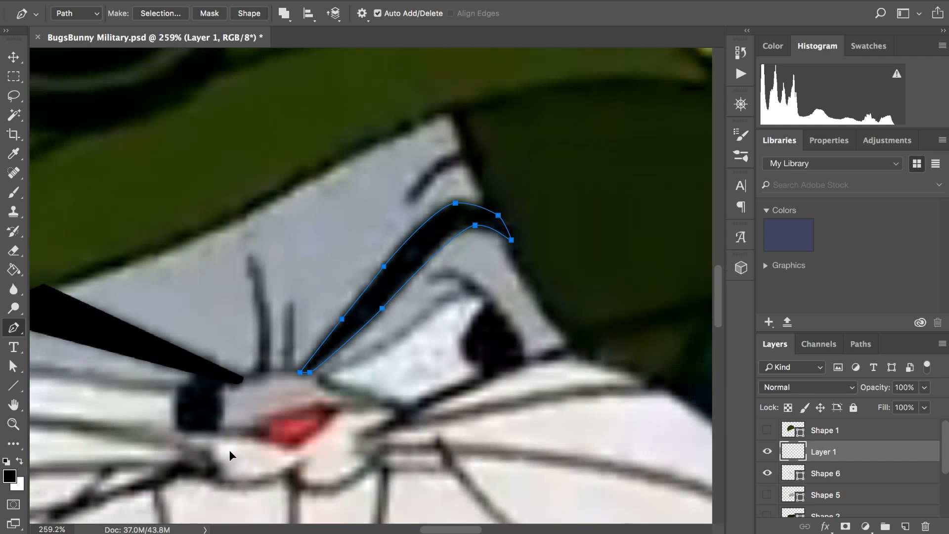
pyautogui.press('super+minus')
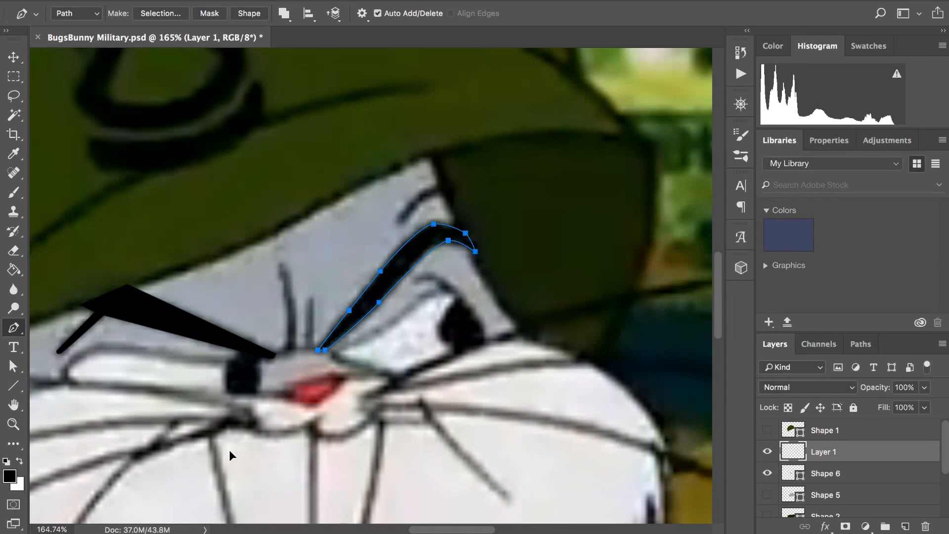
pyautogui.press('super+plus')
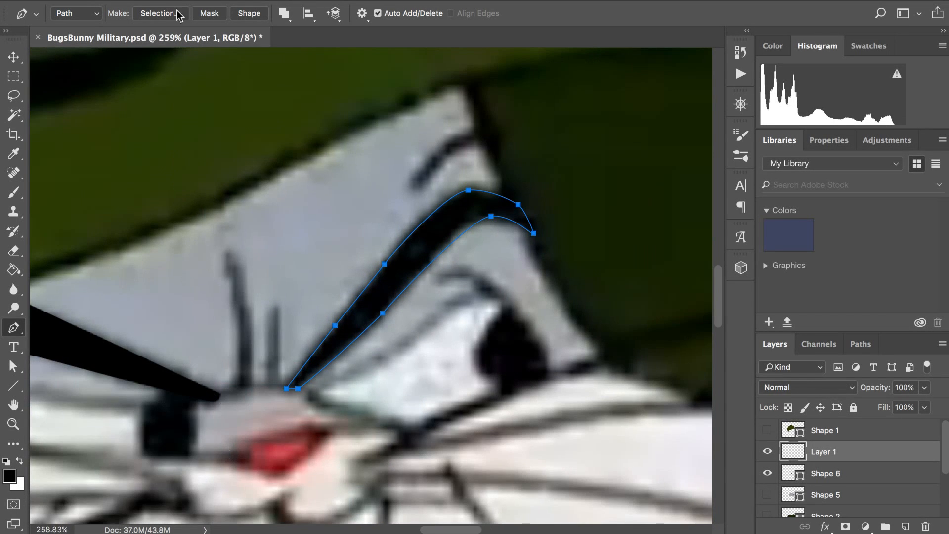
pyautogui.click(250, 14)
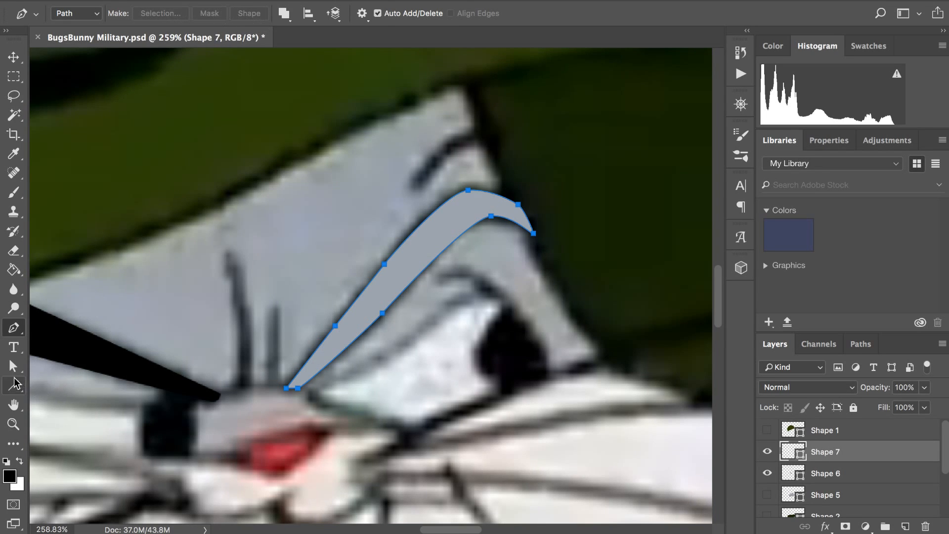
pyautogui.click(13, 367)
pyautogui.click(244, 13)
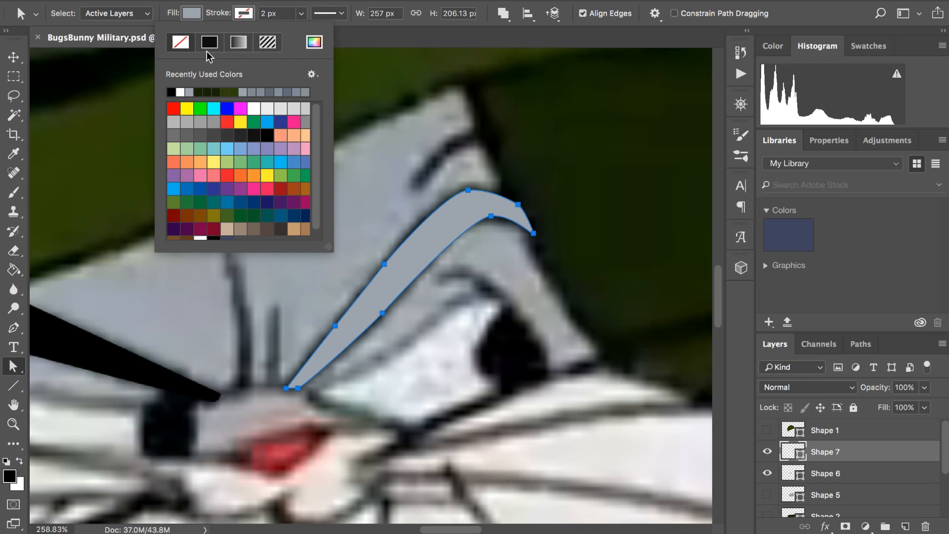
pyautogui.click(172, 92)
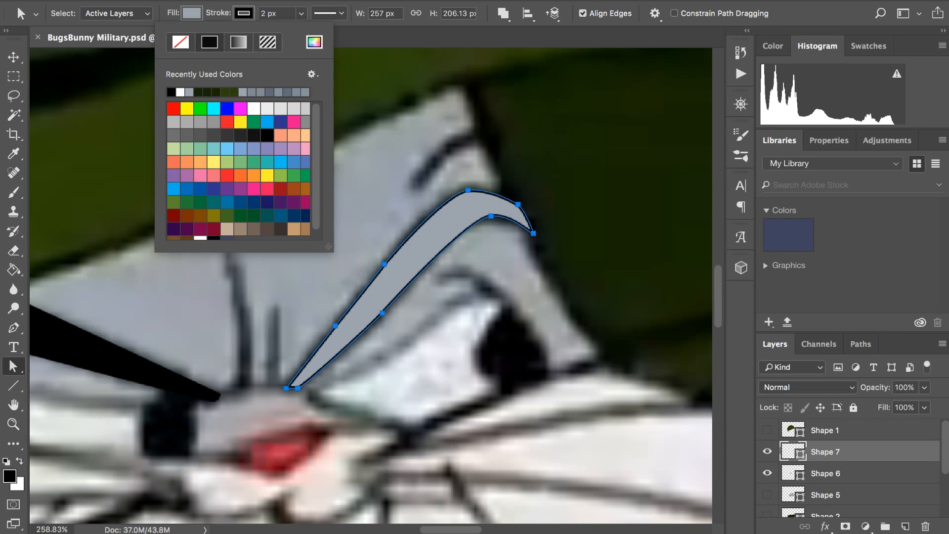
# - Align the second eyebrow's stroke to the outside of its path
pyautogui.click(340, 13)
pyautogui.click(291, 181)
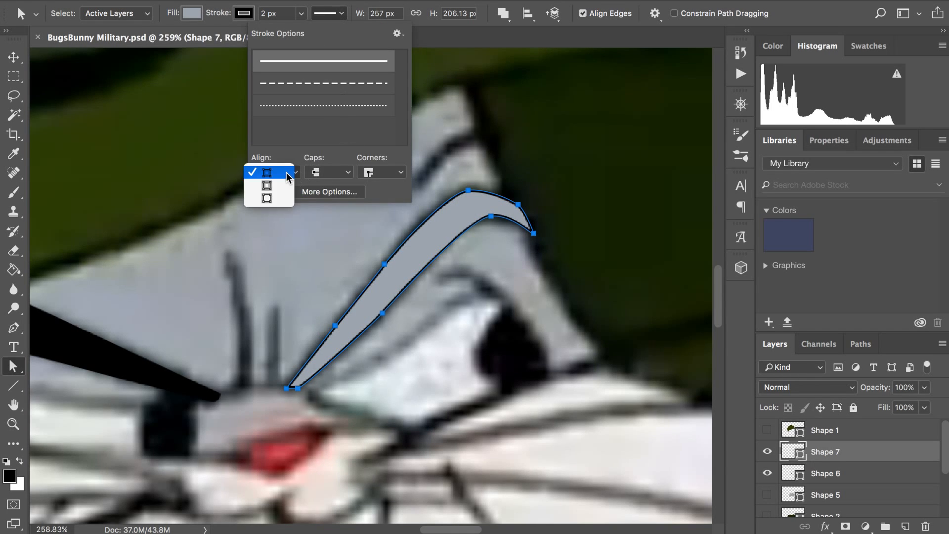
pyautogui.click(262, 201)
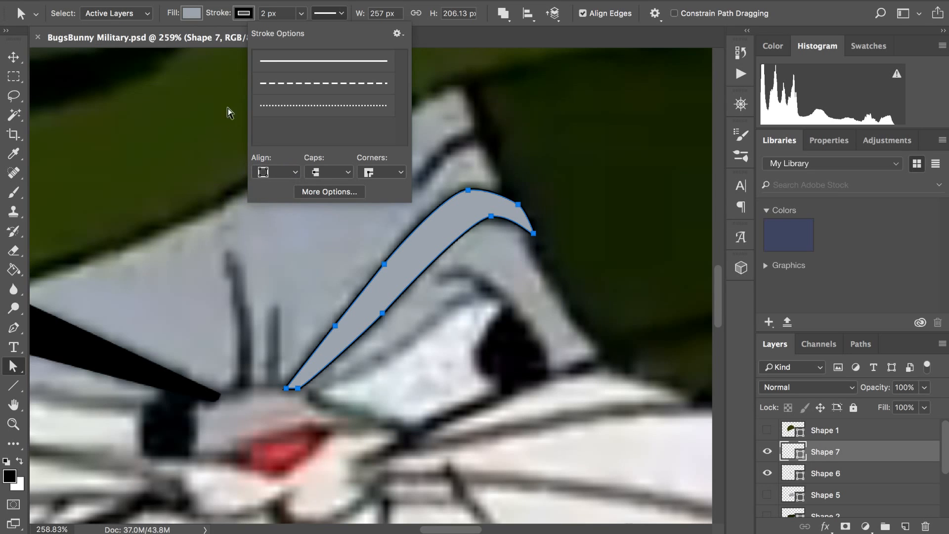
# - Set the second eyebrow shape's fill to black
pyautogui.click(199, 15)
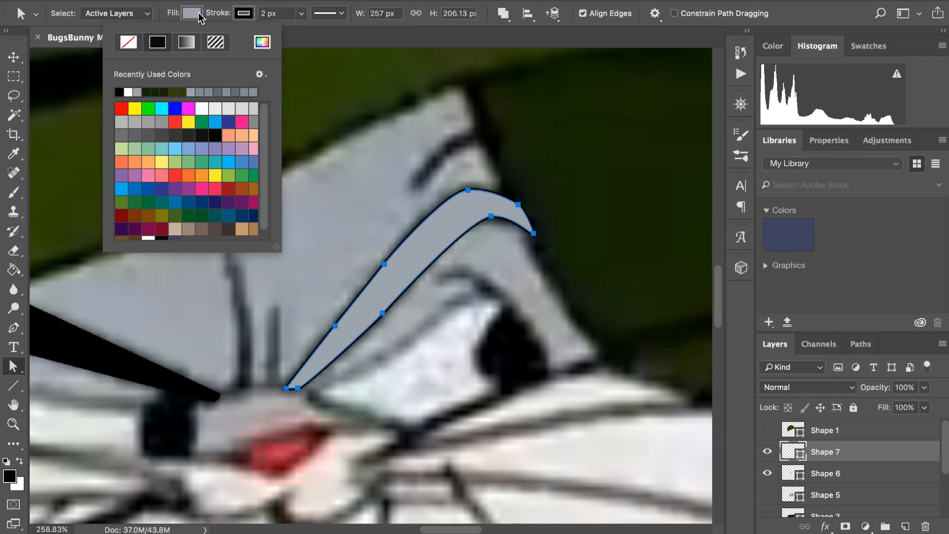
pyautogui.click(120, 91)
pyautogui.press('super+minus')
pyautogui.press('super+minus')
pyautogui.press('super+minus')
pyautogui.press('super+minus')
pyautogui.press('super+minus')
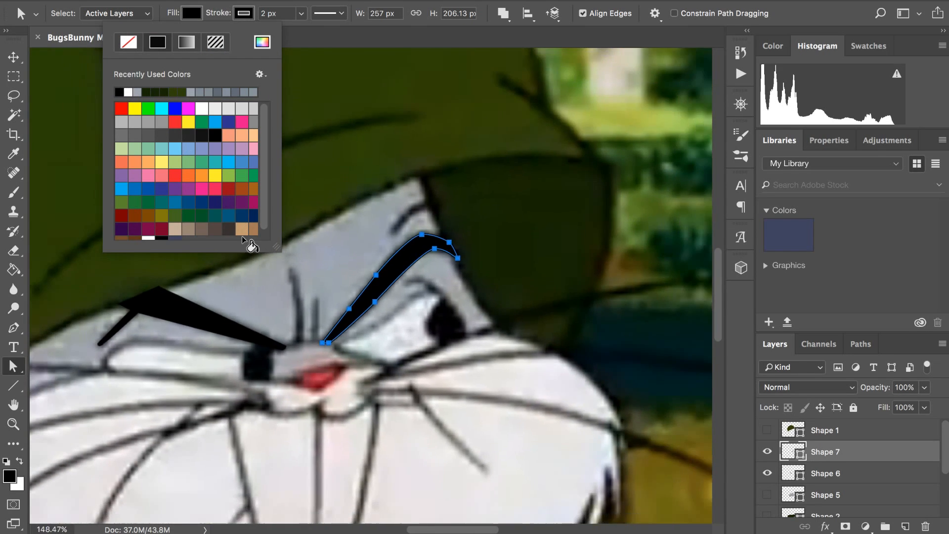
pyautogui.press('super+minus')
pyautogui.press('super+minus')
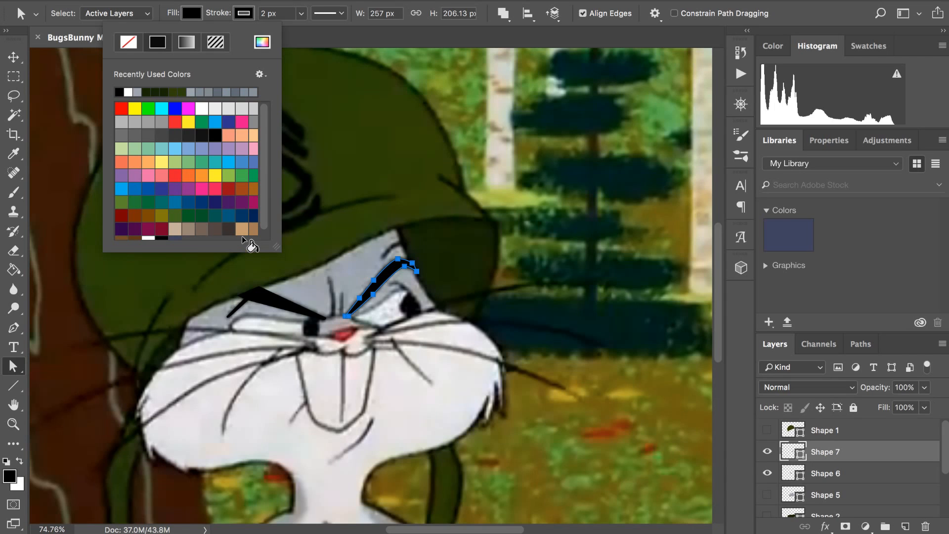
pyautogui.click(187, 20)
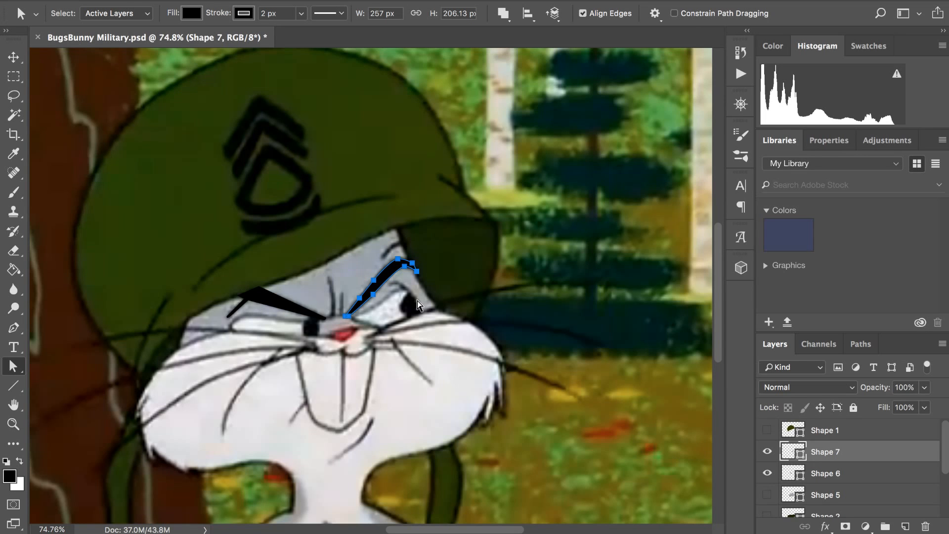
# - Toggle the second eyebrow layer's visibility repeatedly to compare the shape with the original drawing beneath it
pyautogui.scroll(3, 417, 301)
pyautogui.scroll(5, 413, 311)
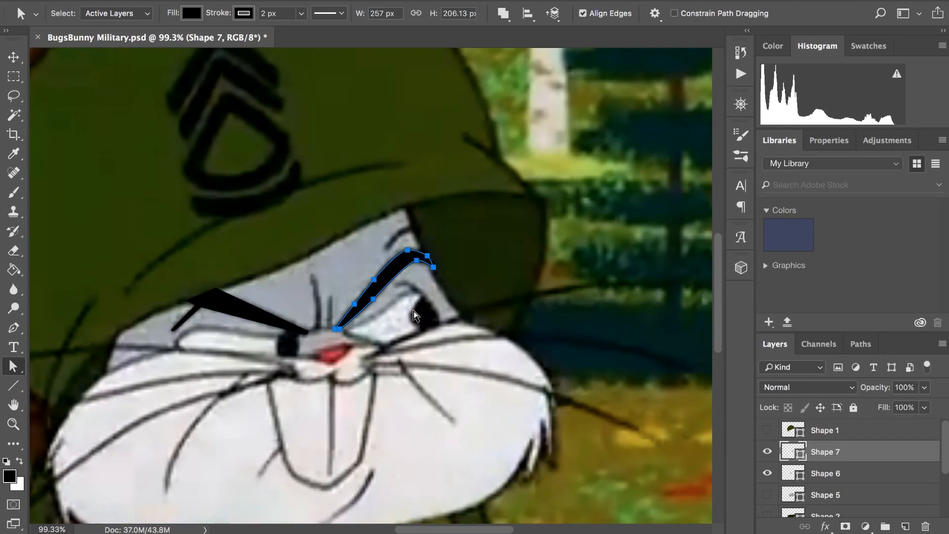
pyautogui.scroll(-5, 413, 316)
pyautogui.hscroll(-5, 414, 316)
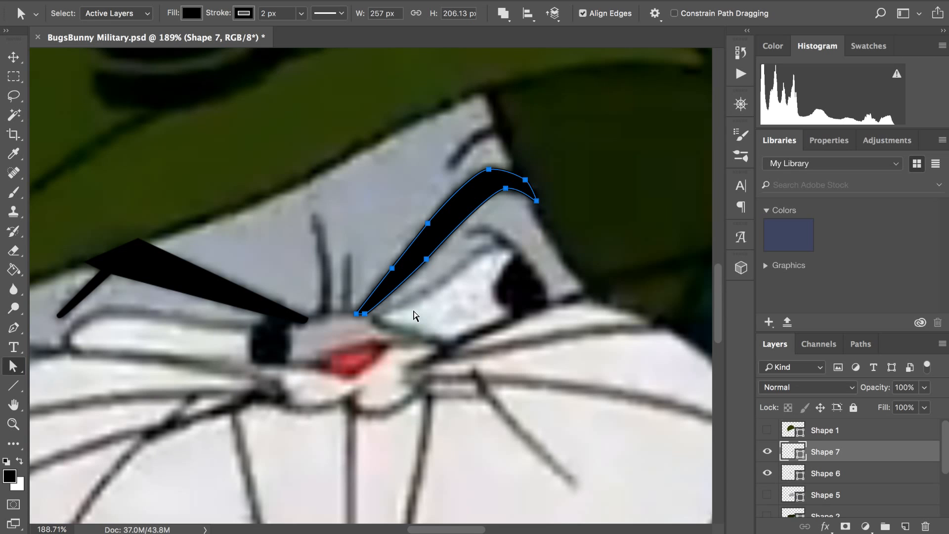
pyautogui.click(772, 454)
pyautogui.click(773, 454)
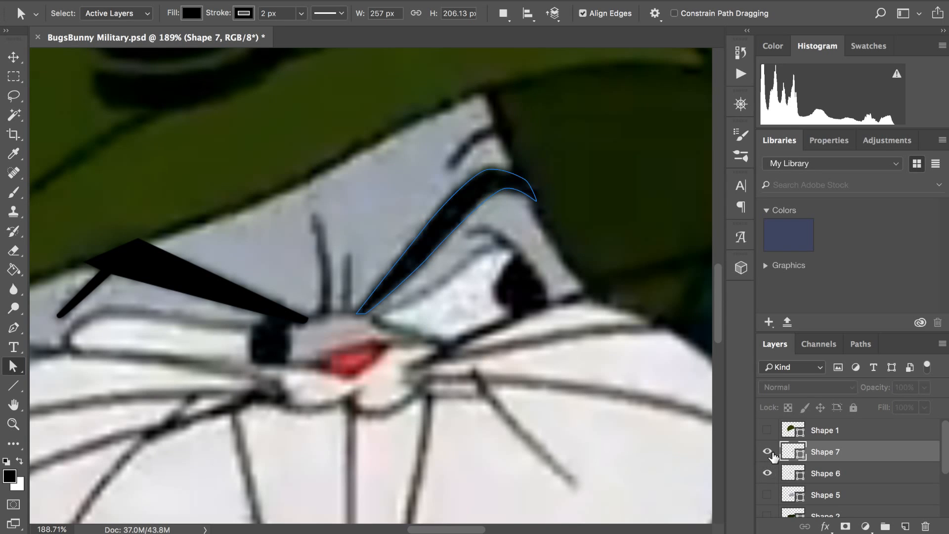
pyautogui.click(773, 454)
pyautogui.click(768, 452)
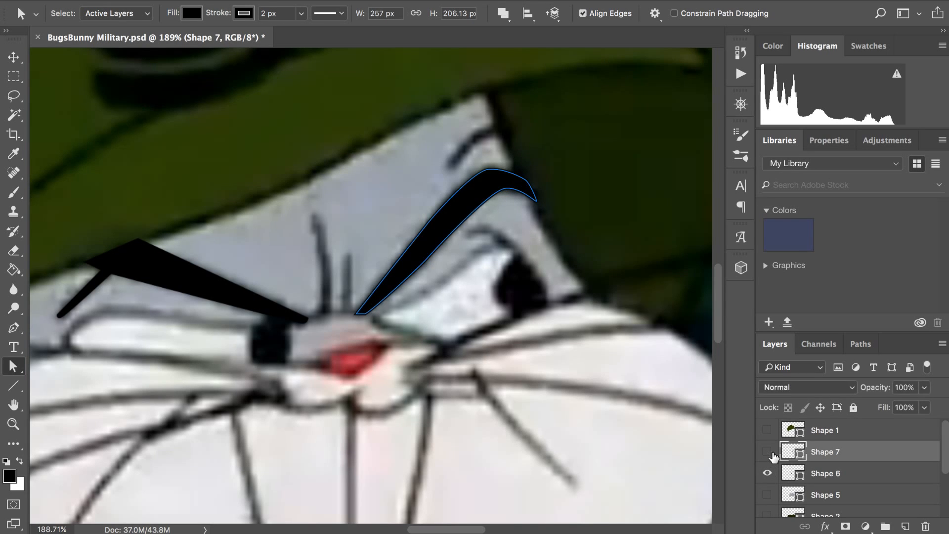
pyautogui.click(767, 452)
pyautogui.click(767, 452)
pyautogui.click(768, 452)
pyautogui.click(768, 452)
pyautogui.click(767, 451)
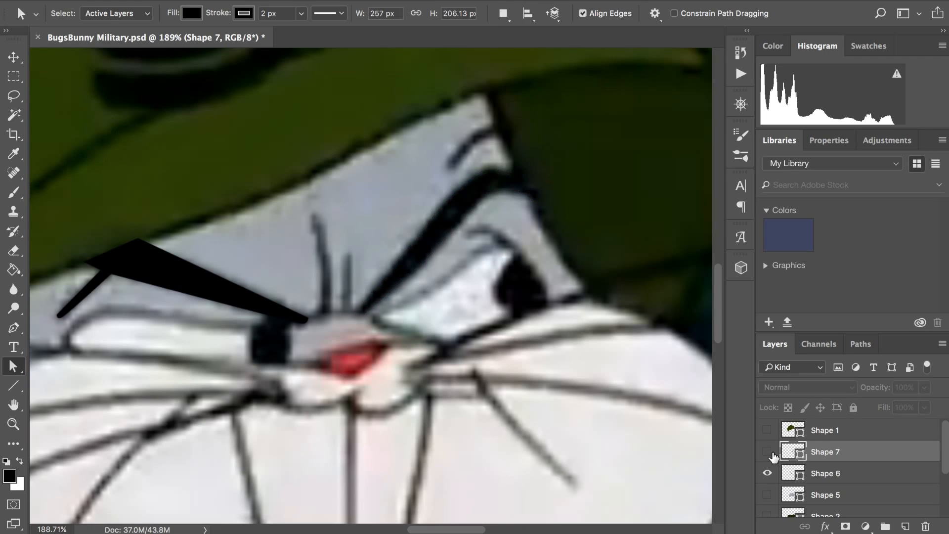
pyautogui.click(768, 452)
# - Hide the original image on Layer 0 to view both eyebrows on their own, and show it again
pyautogui.scroll(-3, 774, 474)
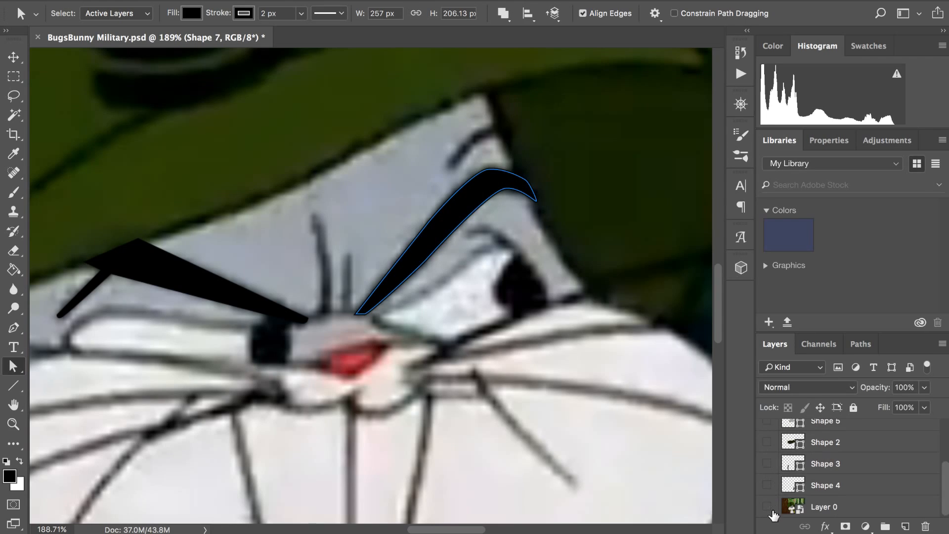
pyautogui.click(769, 508)
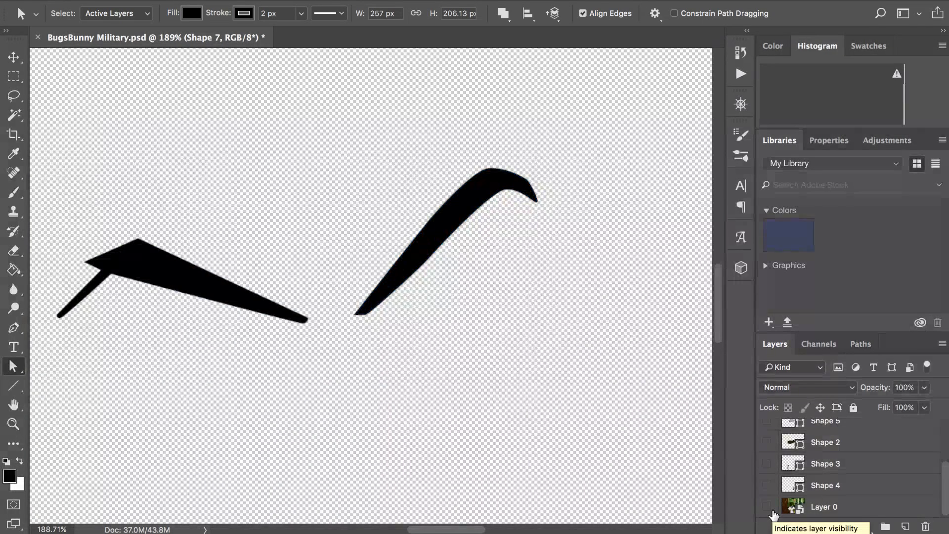
pyautogui.click(773, 512)
pyautogui.scroll(3, 773, 515)
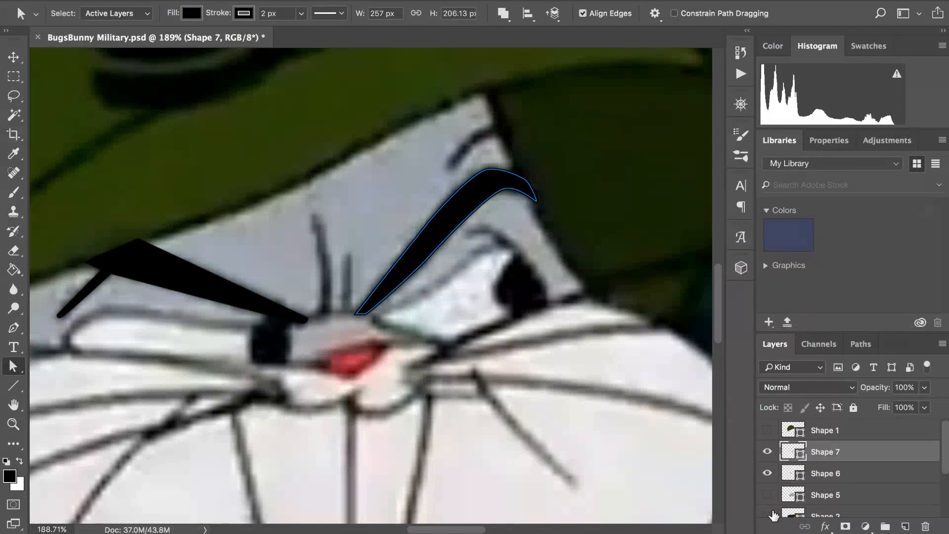
# - Compare the second eyebrow with the image once more by toggling its layer, and save the document
pyautogui.click(767, 451)
pyautogui.click(768, 451)
pyautogui.hotkey('ctrl', 's')
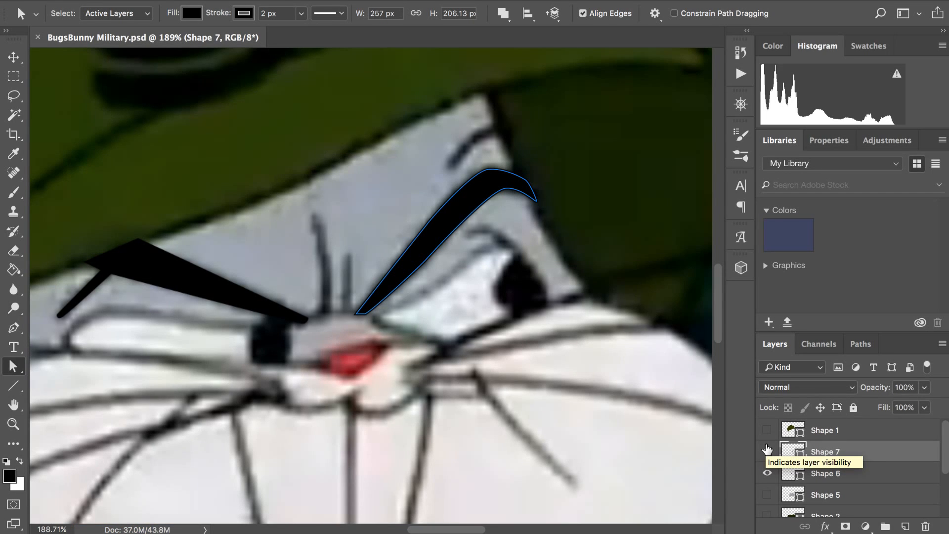
pyautogui.scroll(1, 569, 325)
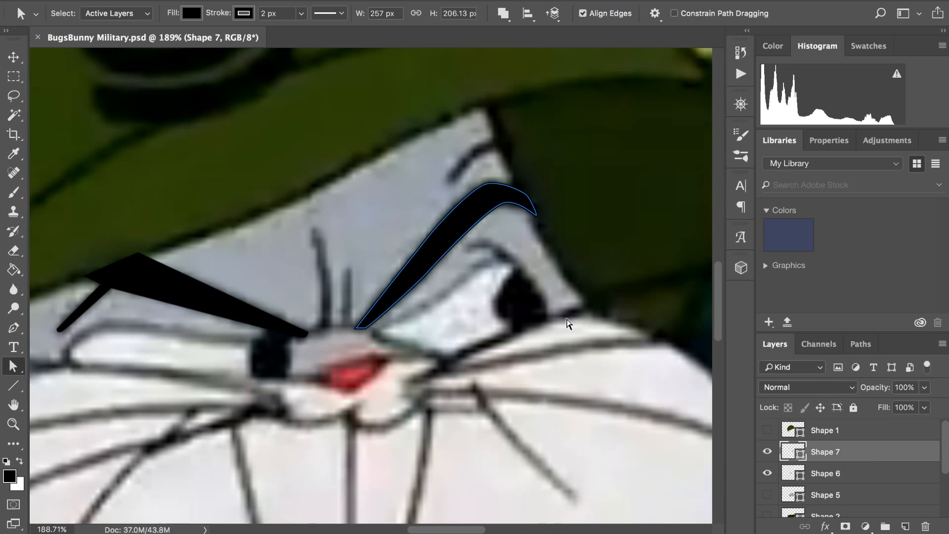
# - Add a new empty layer and place it directly below the two eyebrow shape layers
pyautogui.scroll(3, 566, 324)
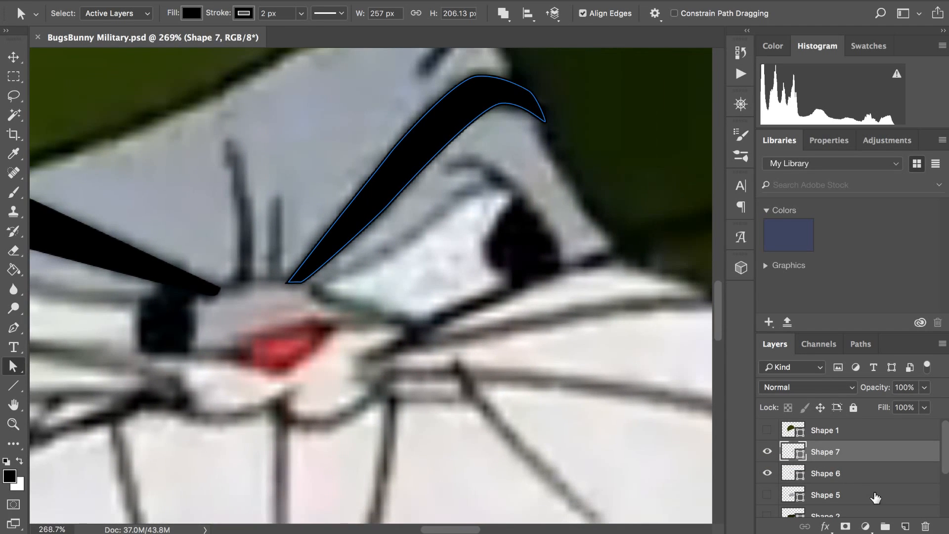
pyautogui.click(906, 527)
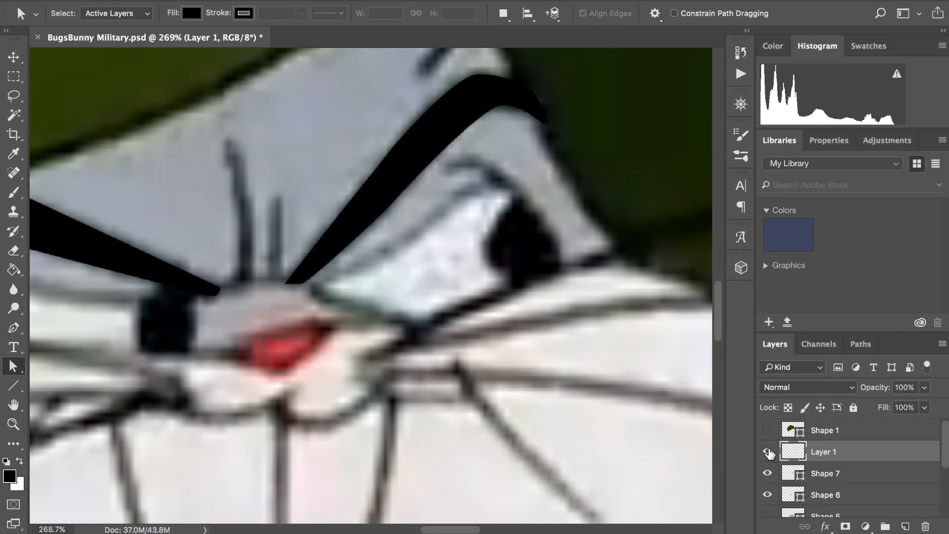
pyautogui.moveTo(793, 451); pyautogui.dragTo(790, 505)
# - Trace a closed Pen tool path about 249 by 162 px around the whole eye beneath the curved eyebrow
pyautogui.scroll(3, 328, 270)
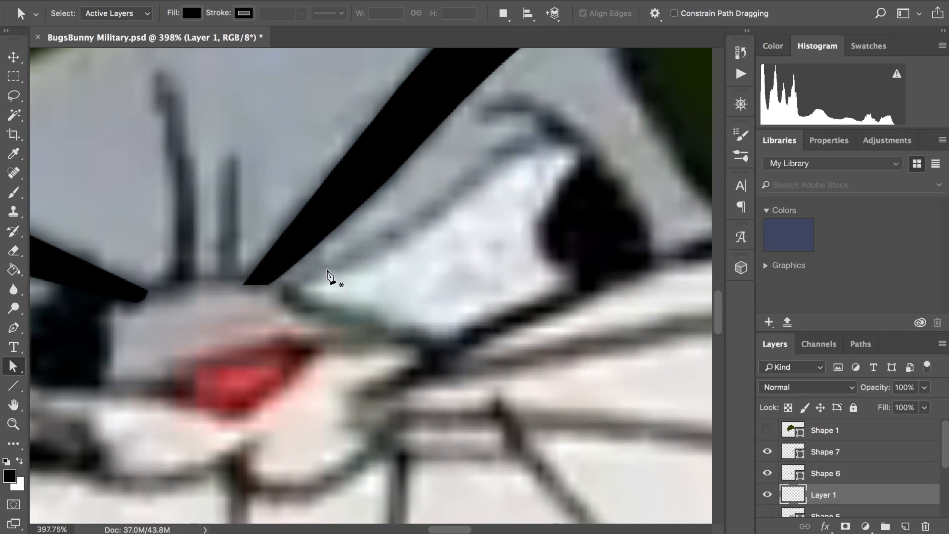
pyautogui.press('p')
pyautogui.scroll(2, 327, 274)
pyautogui.click(273, 322)
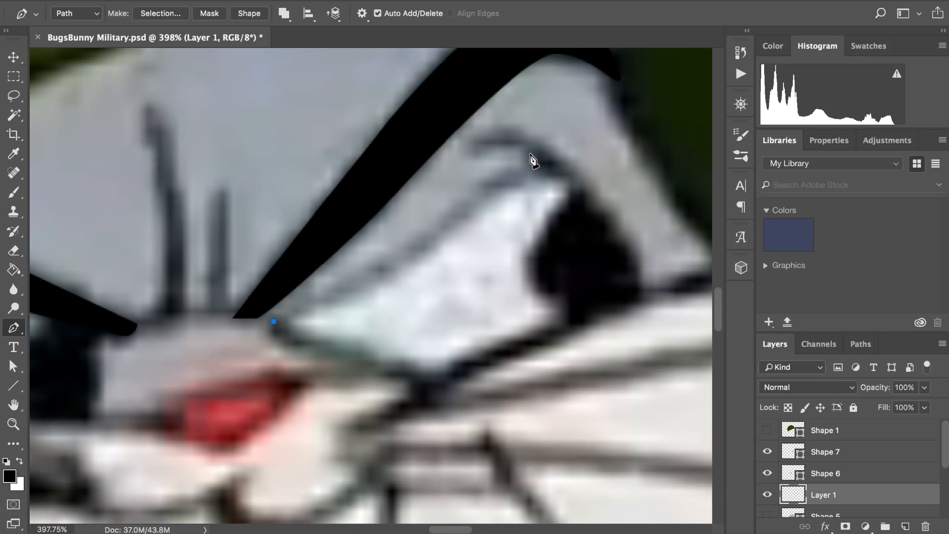
pyautogui.click(532, 157)
pyautogui.moveTo(534, 146); pyautogui.dragTo(568, 107)
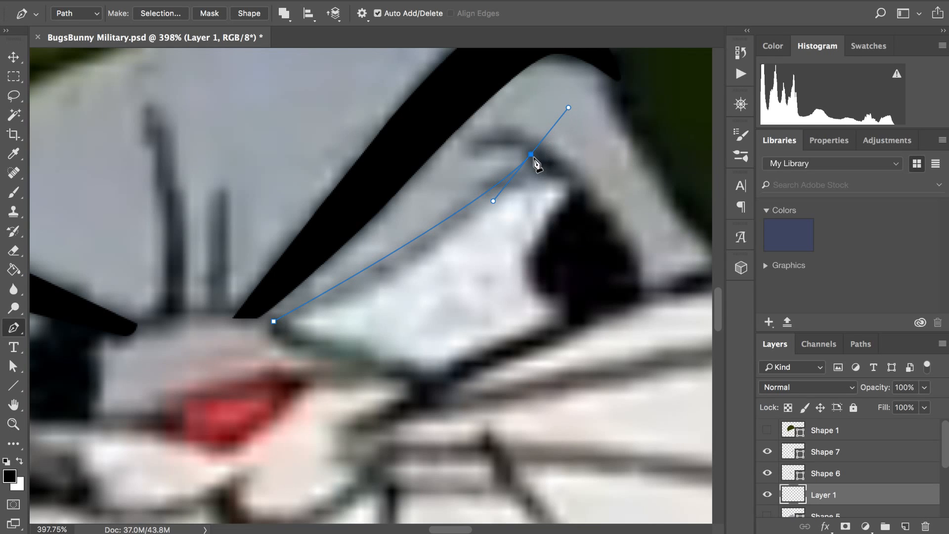
pyautogui.moveTo(530, 157); pyautogui.dragTo(541, 150)
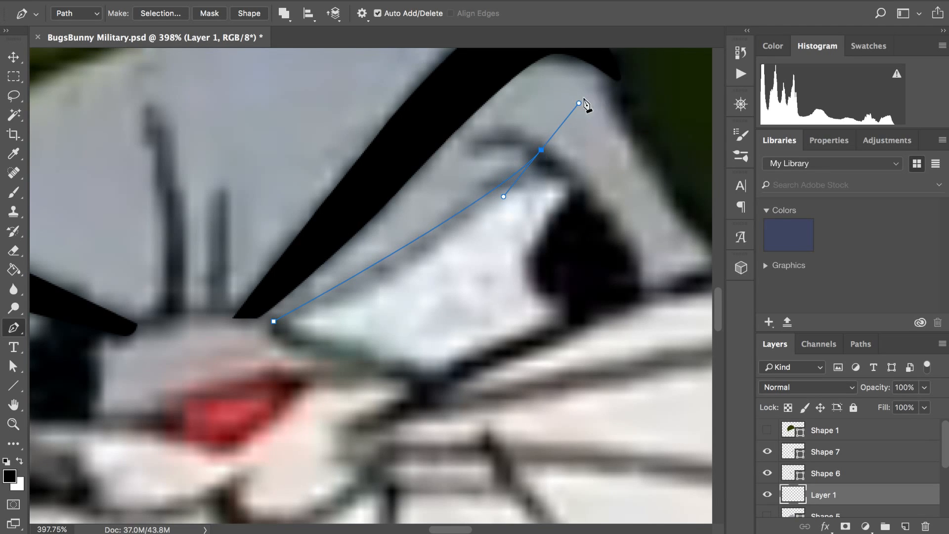
pyautogui.moveTo(579, 103); pyautogui.dragTo(612, 211)
pyautogui.moveTo(641, 301); pyautogui.dragTo(566, 329)
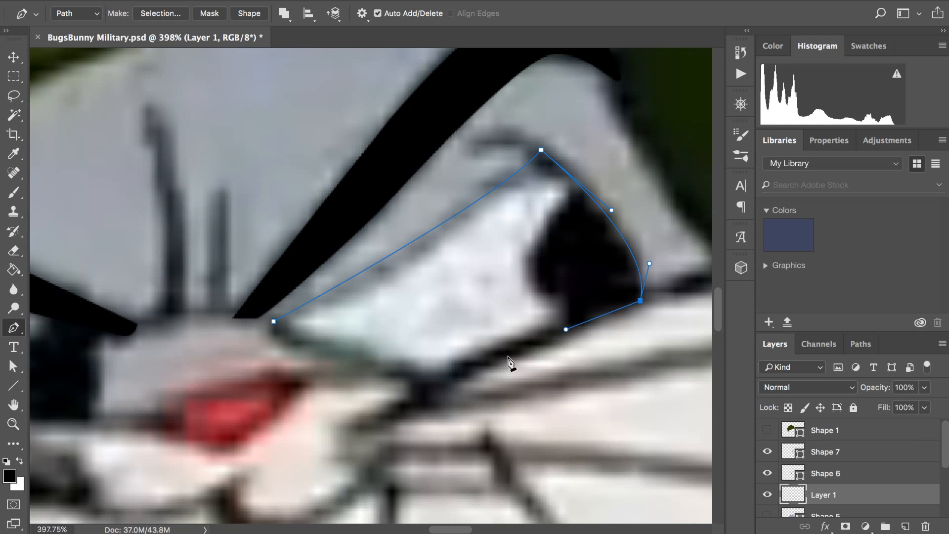
pyautogui.moveTo(431, 389); pyautogui.dragTo(377, 372)
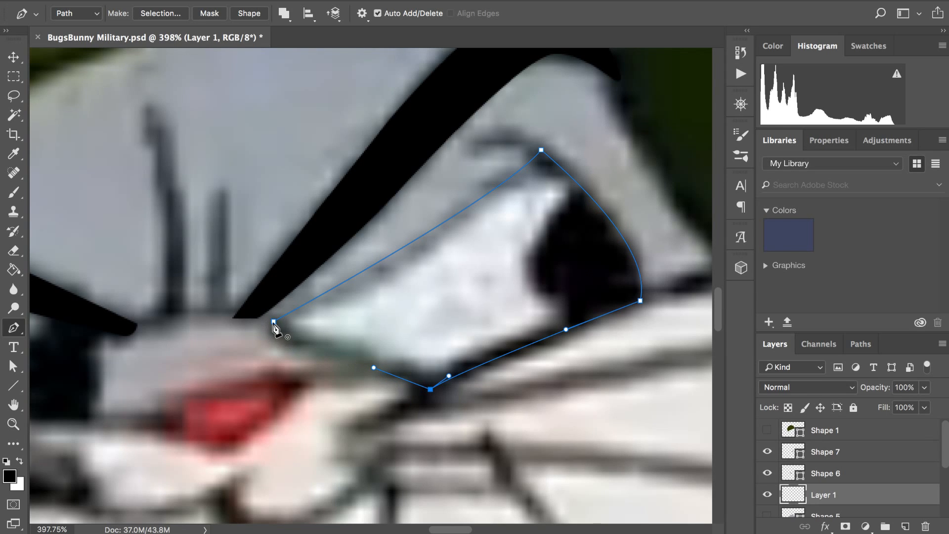
pyautogui.moveTo(274, 322); pyautogui.dragTo(265, 304)
# - Convert the eye path into a shape layer and set its fill to off-white f8f8f8
pyautogui.scroll(-5, 264, 303)
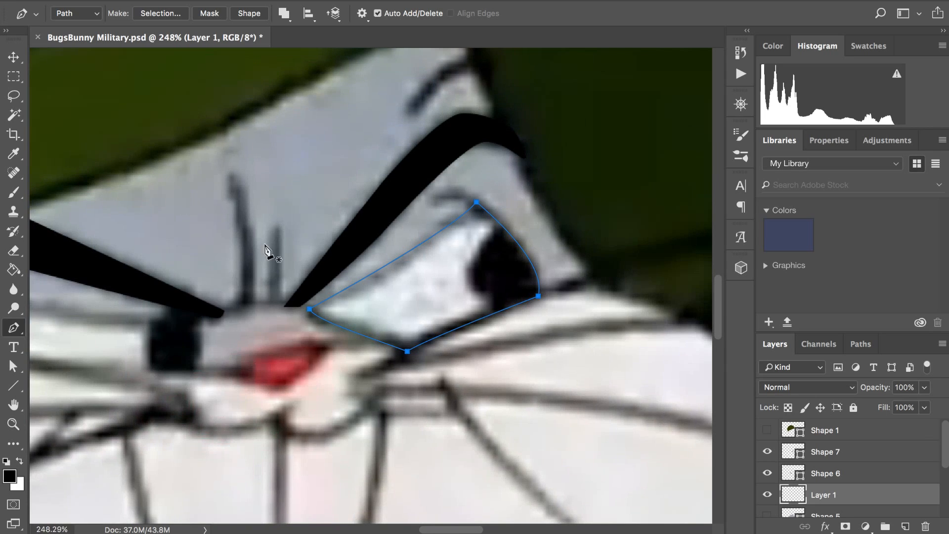
pyautogui.click(253, 14)
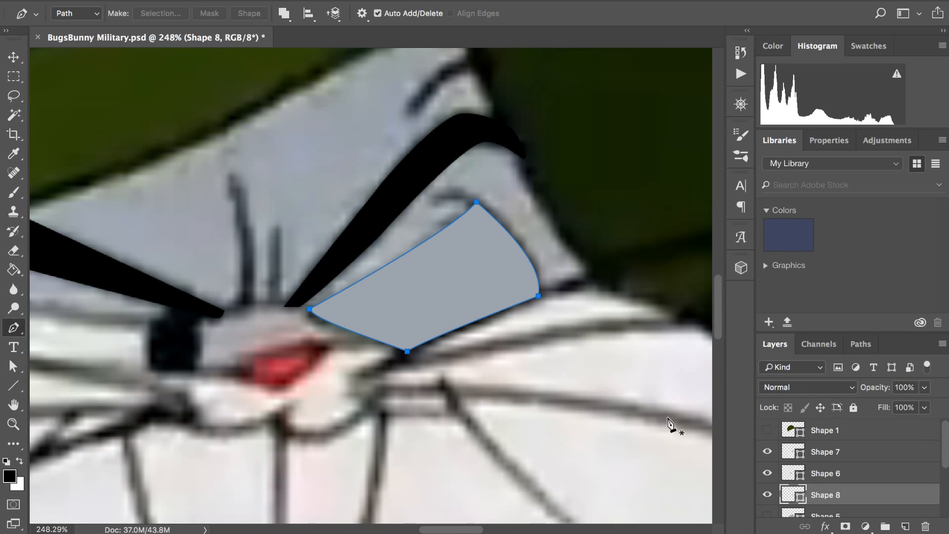
pyautogui.doubleClick(794, 495)
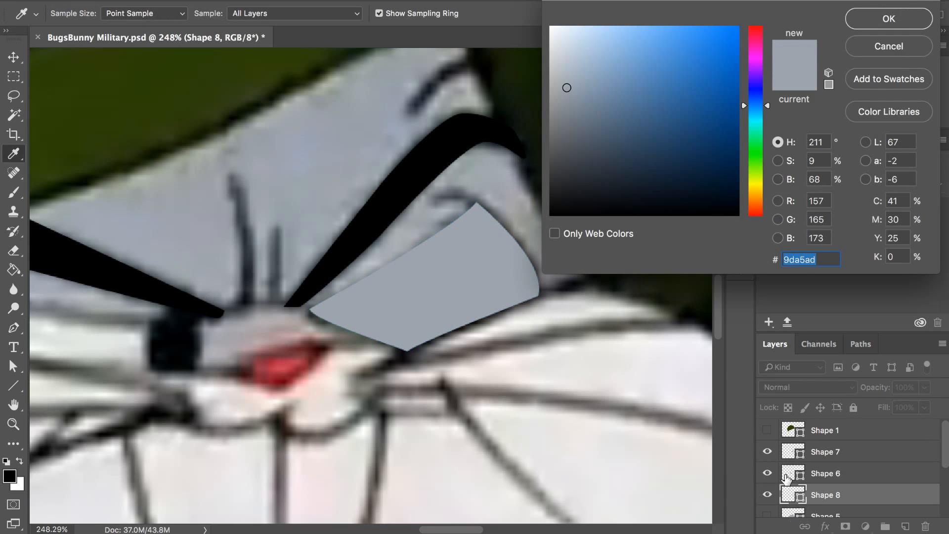
pyautogui.moveTo(610, 106)
pyautogui.mouseDown()
pyautogui.moveTo(546, 29)
pyautogui.moveTo(518, 20)
pyautogui.moveTo(515, 30)
pyautogui.mouseUp()
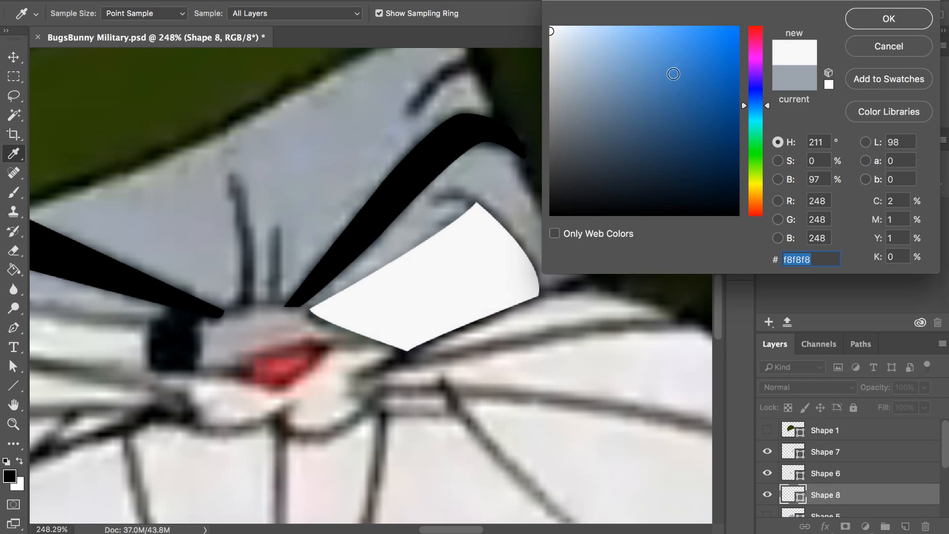
pyautogui.click(865, 22)
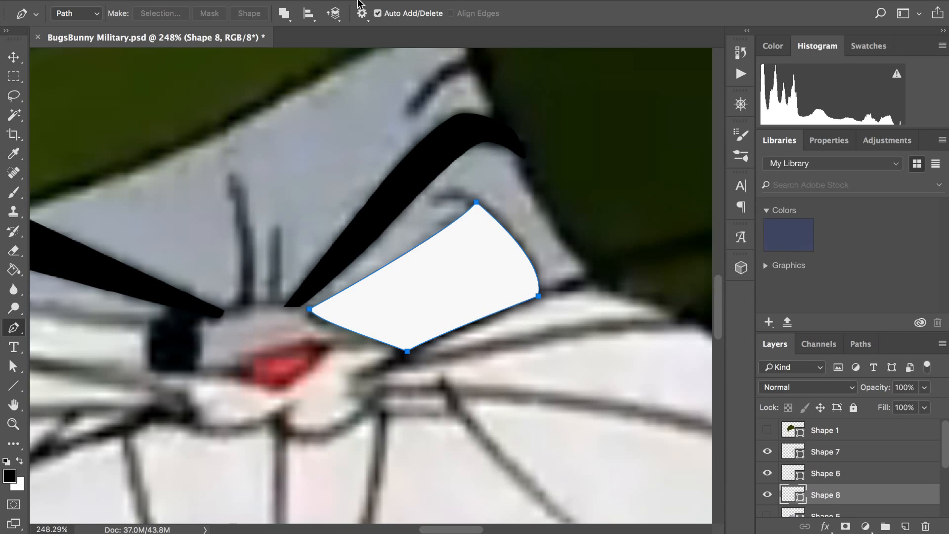
# - Give the eye shape a solid black stroke aligned to the outside of its path
pyautogui.click(13, 366)
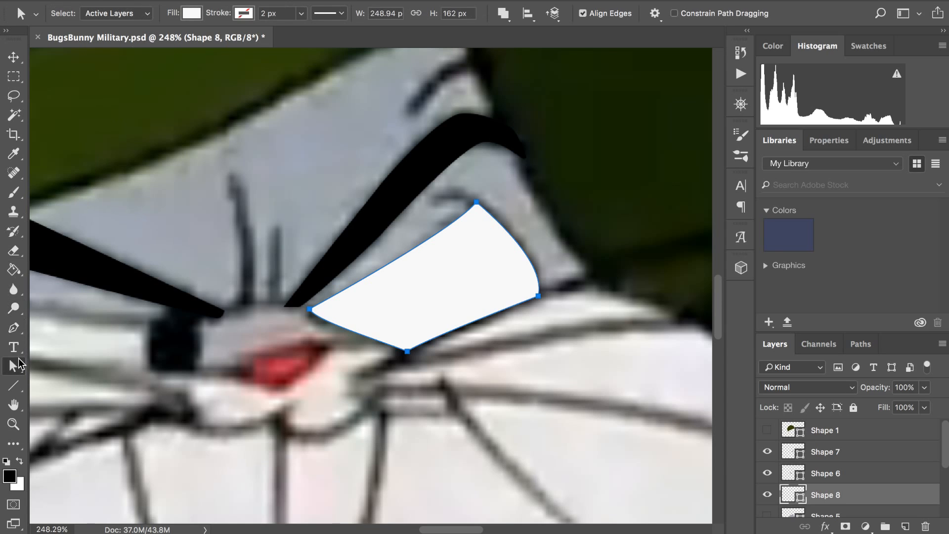
pyautogui.click(243, 13)
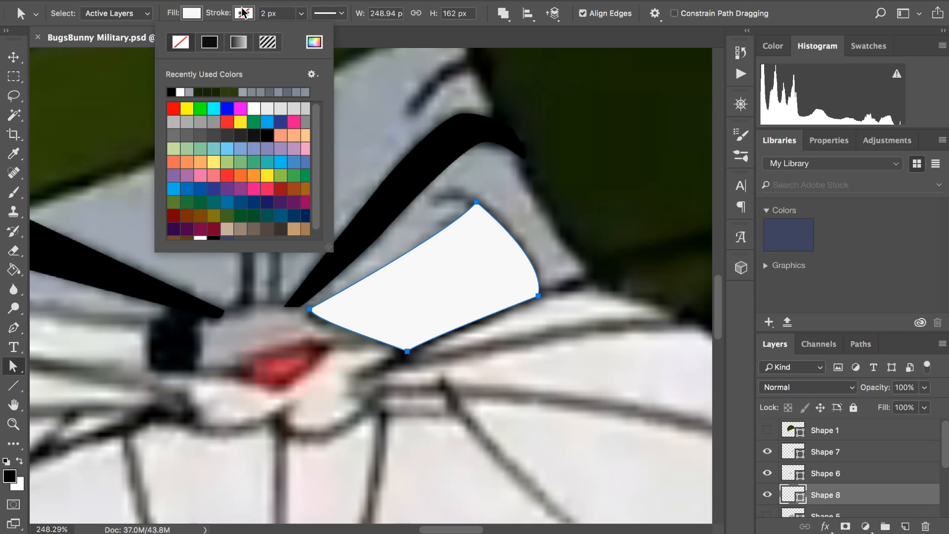
pyautogui.click(180, 91)
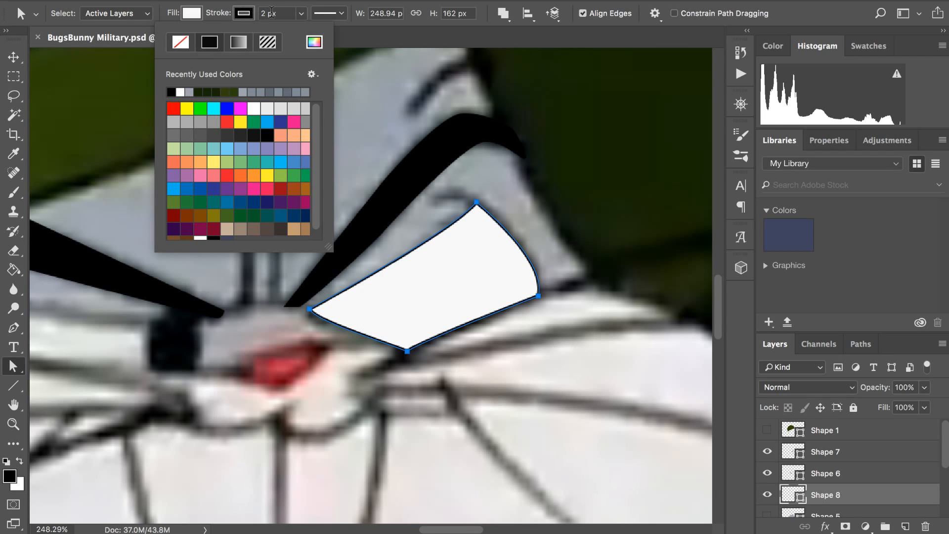
pyautogui.click(300, 15)
pyautogui.click(329, 14)
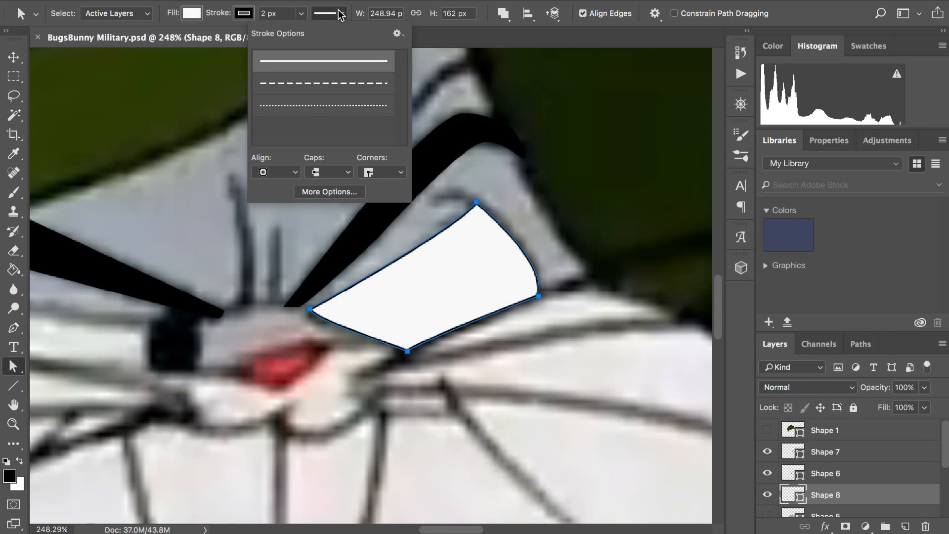
pyautogui.click(282, 172)
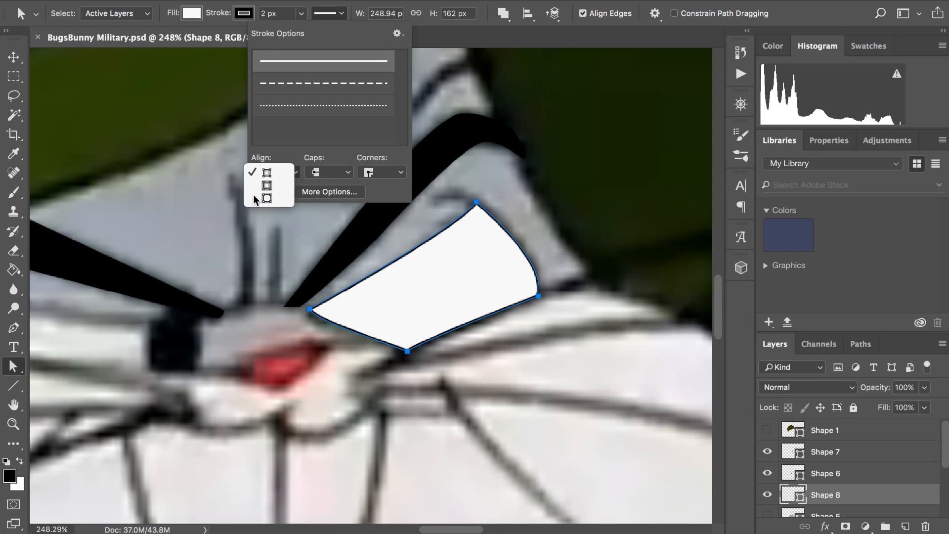
pyautogui.click(253, 194)
pyautogui.click(341, 14)
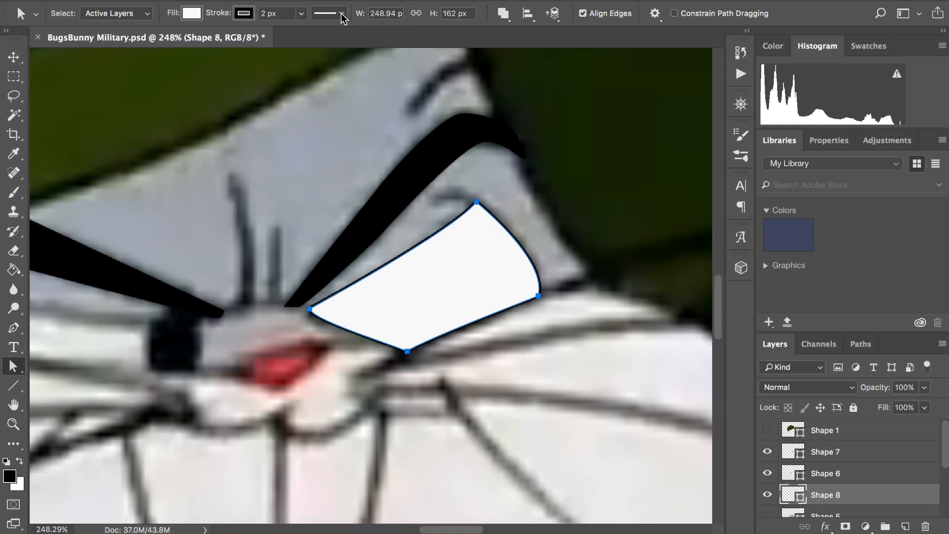
# - Inspect the eye shape's outline up close and save the document
pyautogui.scroll(5, 328, 116)
pyautogui.scroll(2, 329, 117)
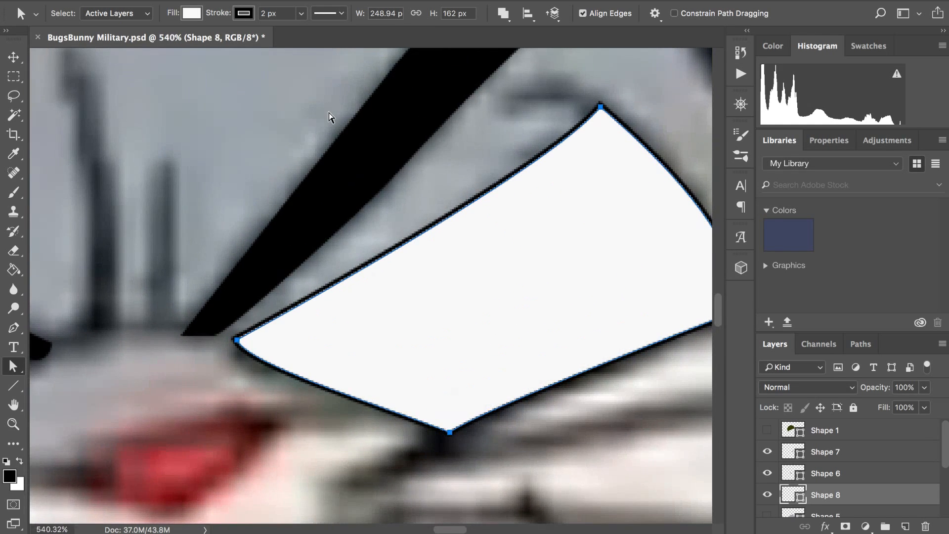
pyautogui.hscroll(4, 319, 114)
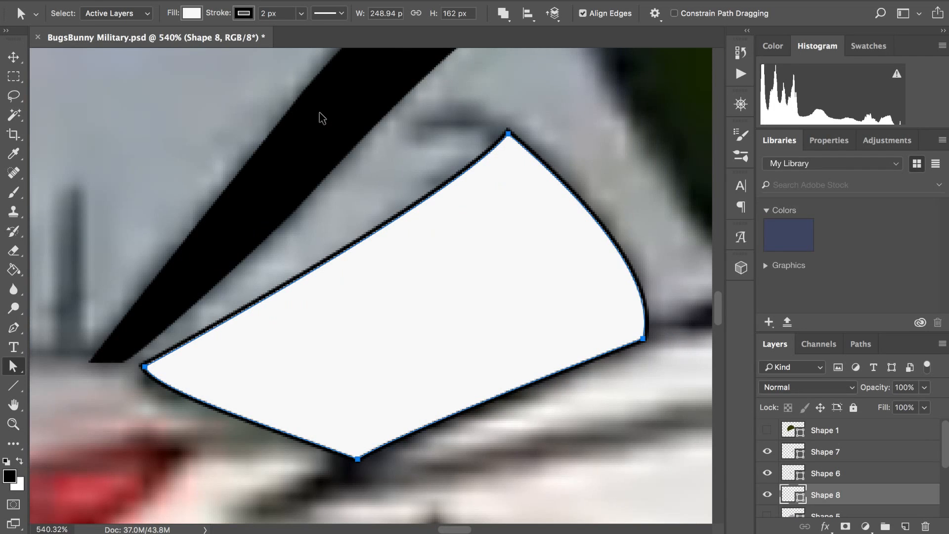
pyautogui.press('super+f')
pyautogui.press('Escape')
pyautogui.press('super+s')
pyautogui.hscroll(3, 374, 236)
pyautogui.scroll(4, 374, 237)
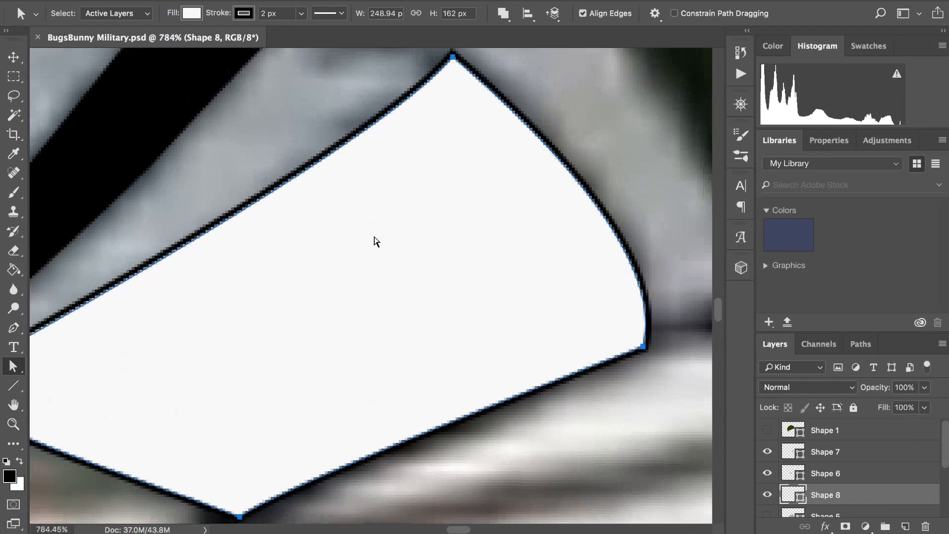
pyautogui.scroll(-4, 374, 237)
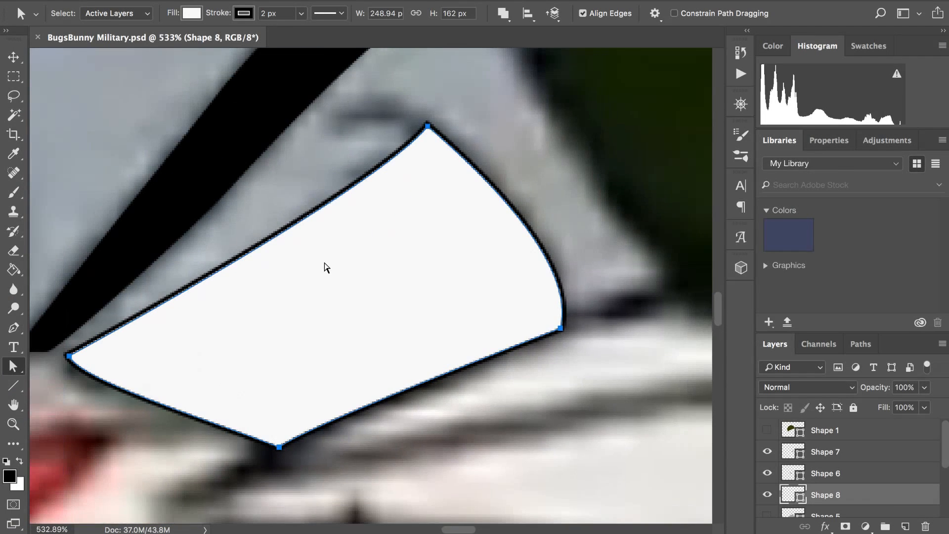
# - Hide the white eye shape and add a new empty layer above it
pyautogui.click(767, 495)
pyautogui.click(906, 526)
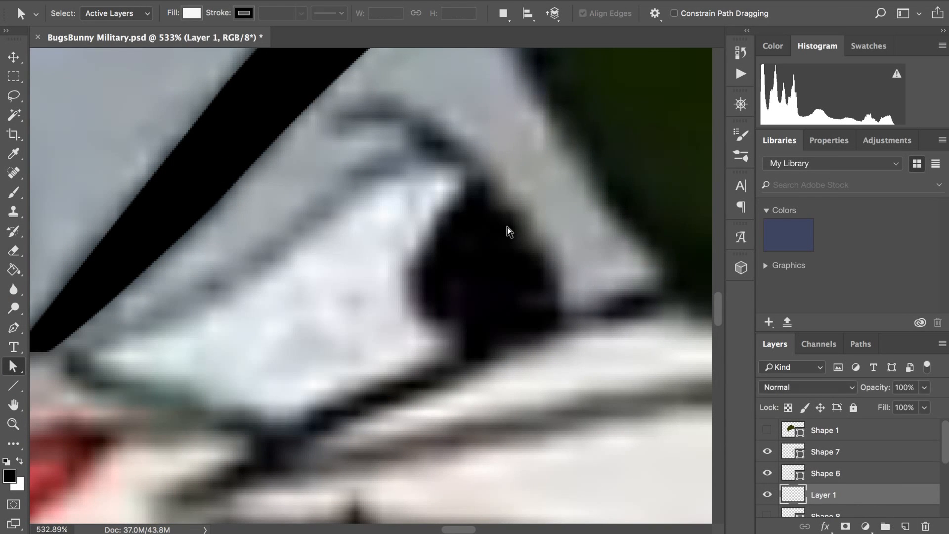
# - Trace a closed teardrop-shaped Pen tool path about 72 by 94 px around the eye's black pupil
pyautogui.scroll(4, 507, 227)
pyautogui.scroll(-5, 545, 196)
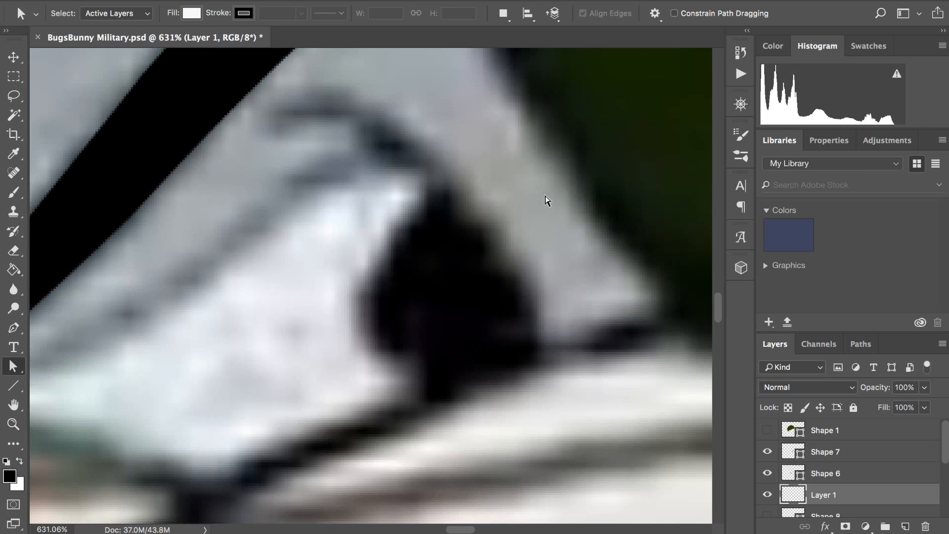
pyautogui.scroll(-10, 545, 196)
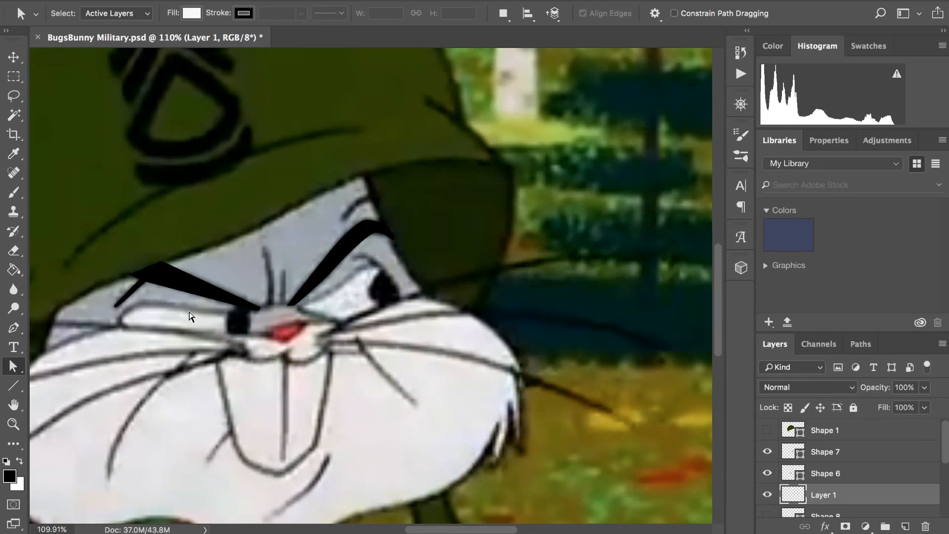
pyautogui.scroll(3, 190, 316)
pyautogui.scroll(3, 189, 316)
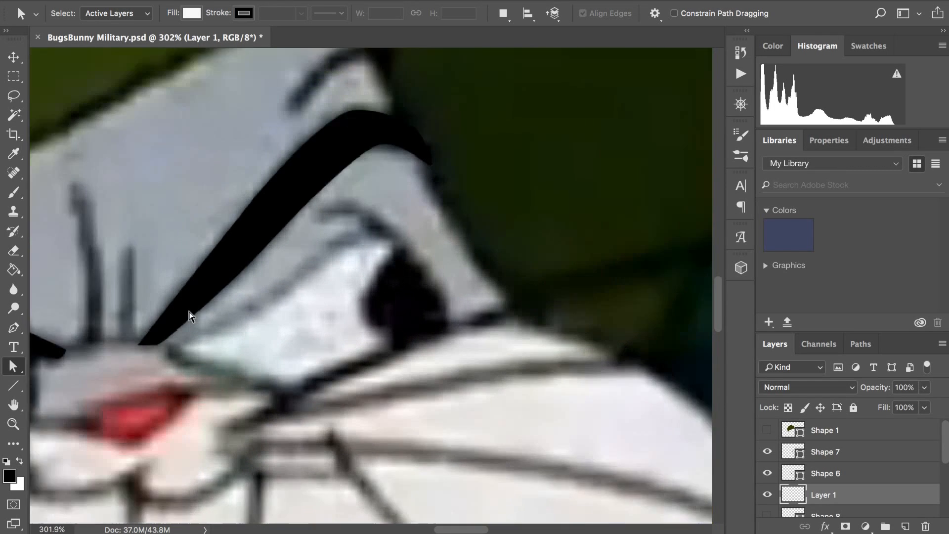
pyautogui.press('p')
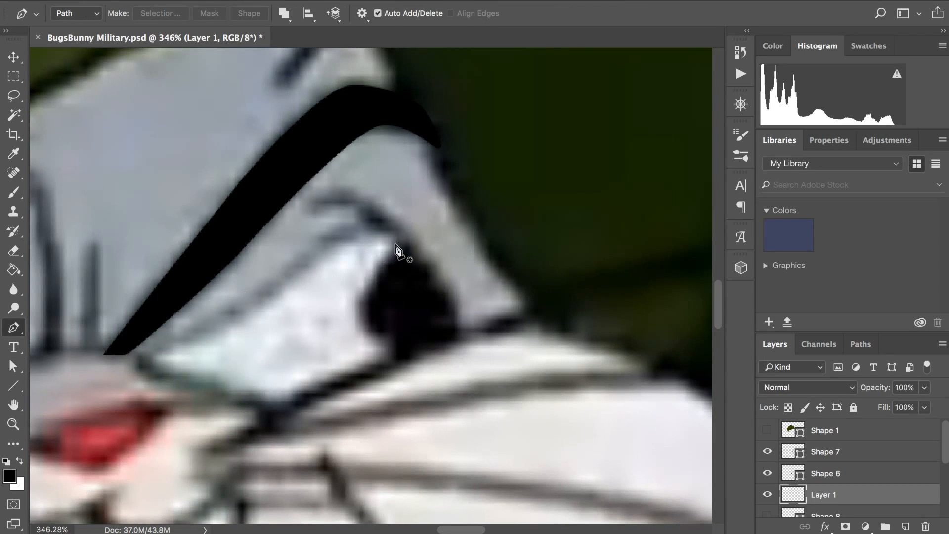
pyautogui.click(404, 237)
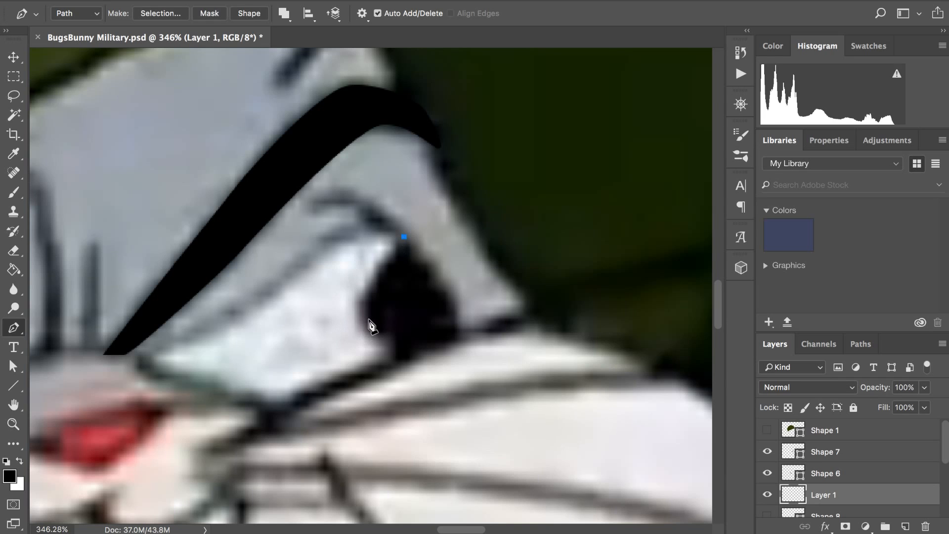
pyautogui.moveTo(364, 306); pyautogui.dragTo(364, 325)
pyautogui.moveTo(409, 355); pyautogui.dragTo(445, 362)
pyautogui.scroll(3, 445, 363)
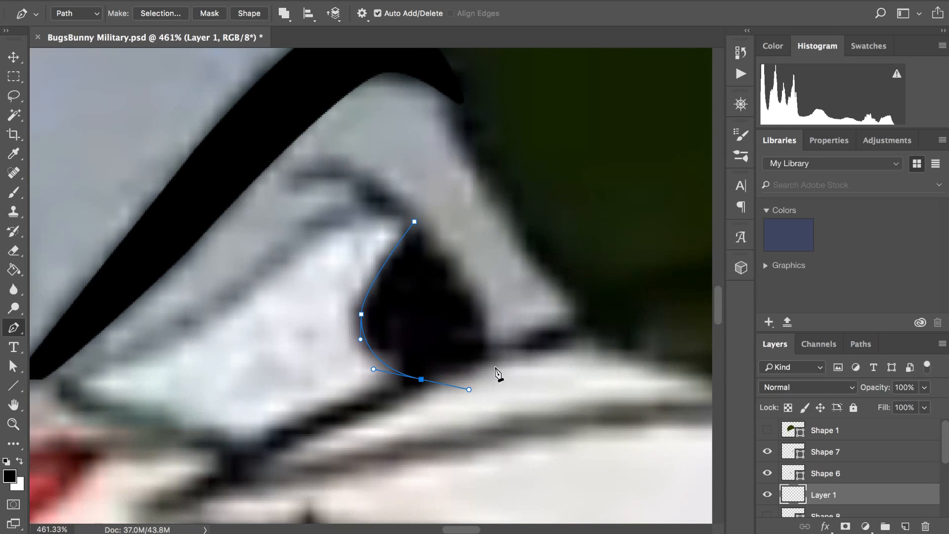
pyautogui.click(483, 370)
pyautogui.moveTo(415, 222); pyautogui.dragTo(330, 140)
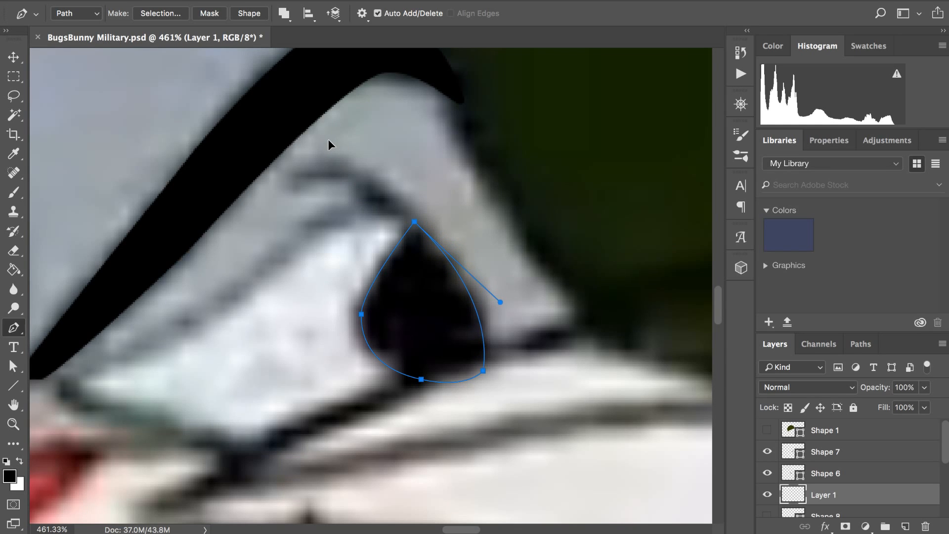
# - Convert the pupil path into a shape layer, undoing the mistaken mask, and switch to the Path Selection tool
pyautogui.click(210, 14)
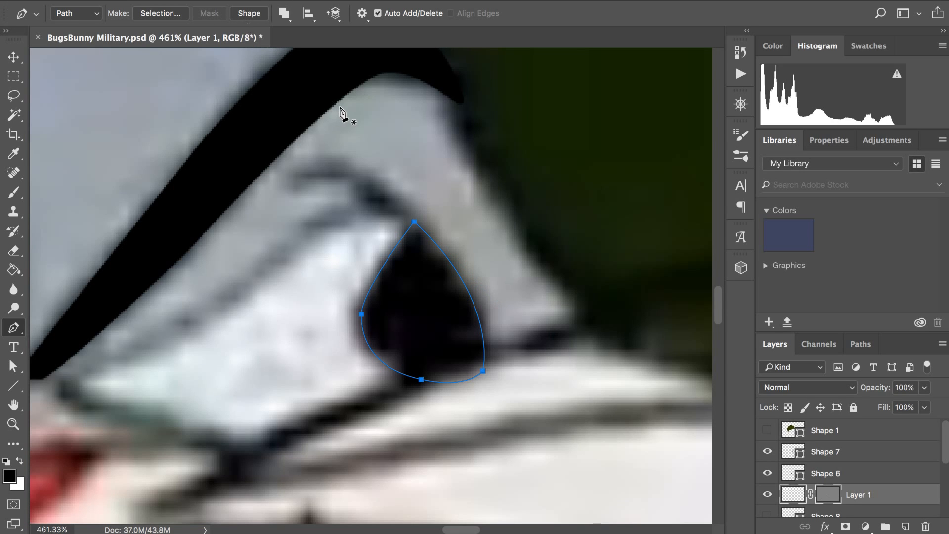
pyautogui.press('super+z')
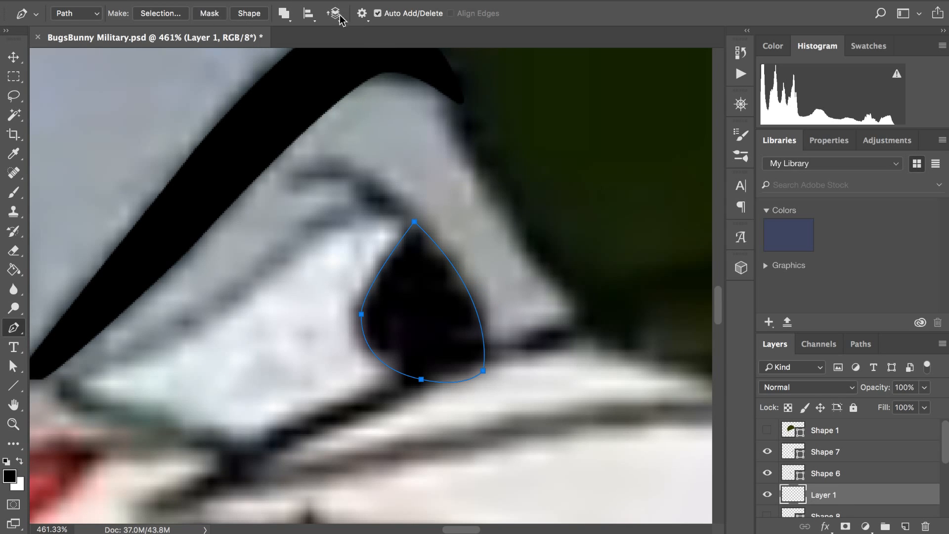
pyautogui.click(250, 12)
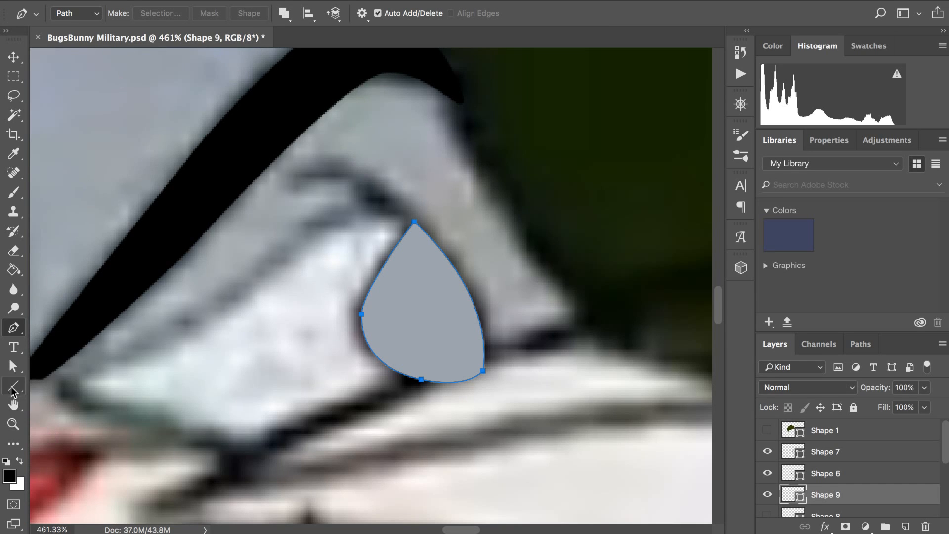
pyautogui.click(12, 367)
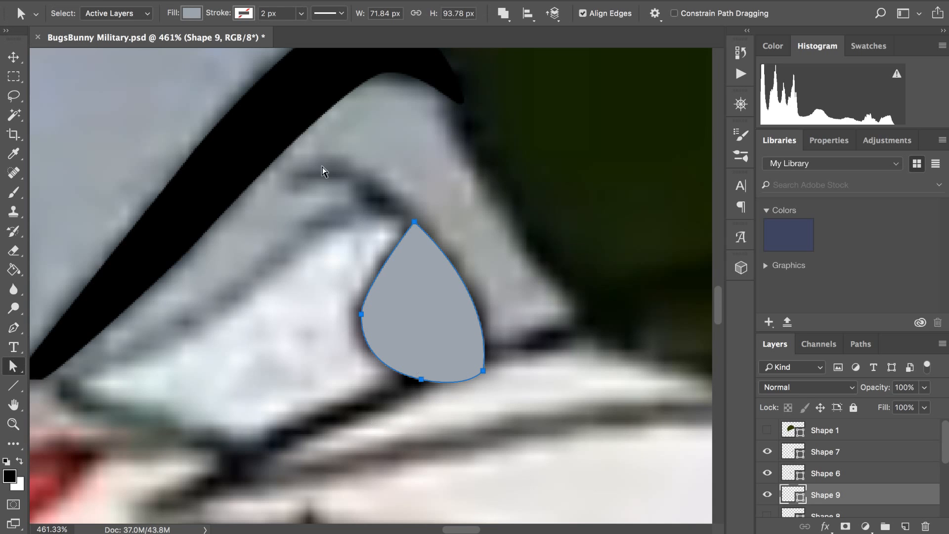
# - Change the fill of the pupil shape on the Shape 9 layer to black
pyautogui.click(190, 13)
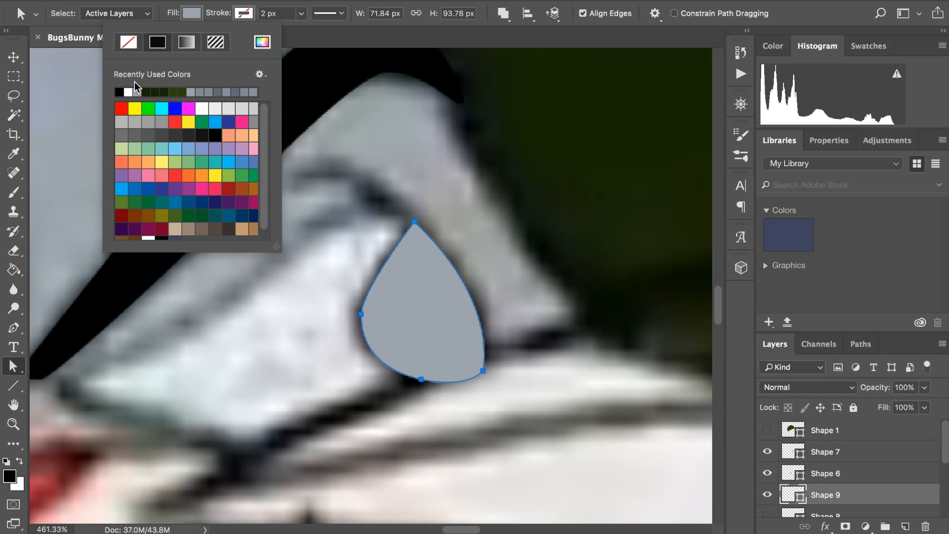
pyautogui.click(117, 92)
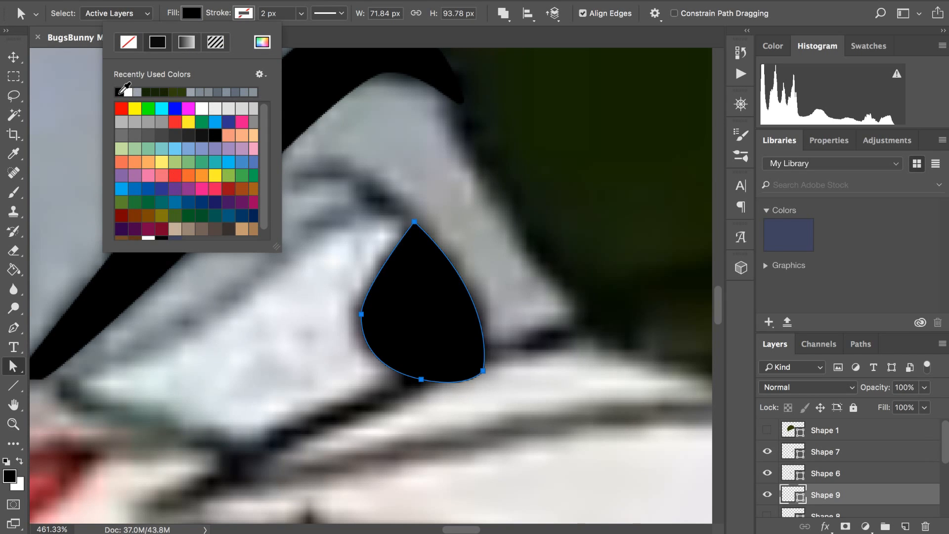
pyautogui.click(197, 7)
pyautogui.scroll(-2, 410, 247)
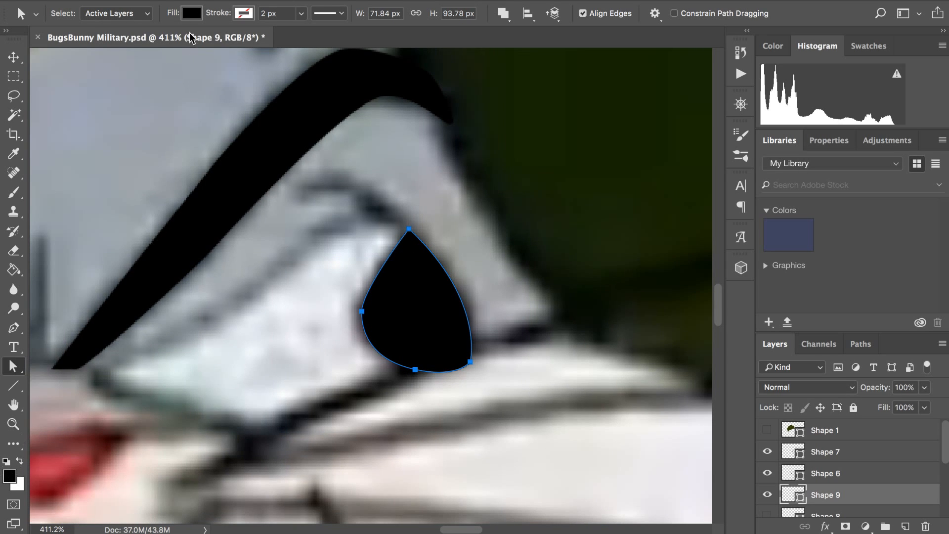
pyautogui.click(192, 13)
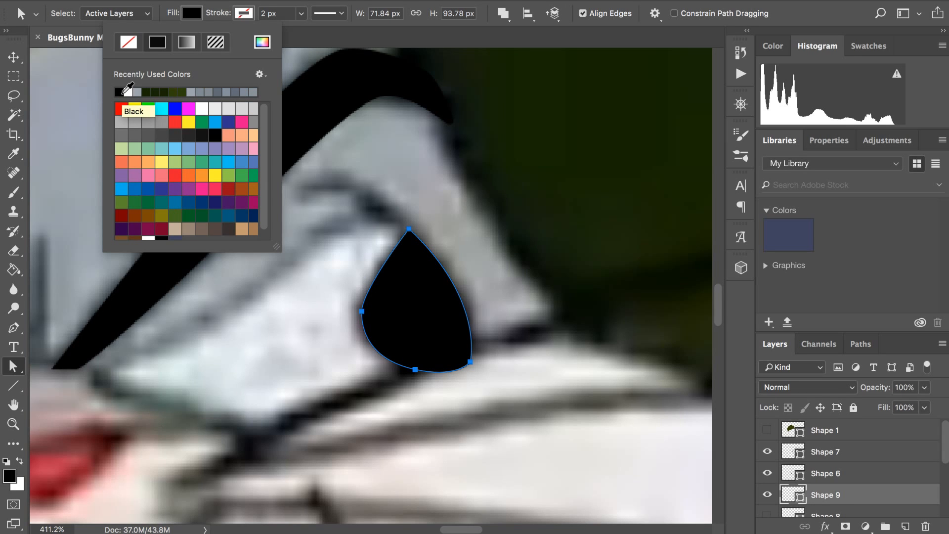
pyautogui.click(192, 17)
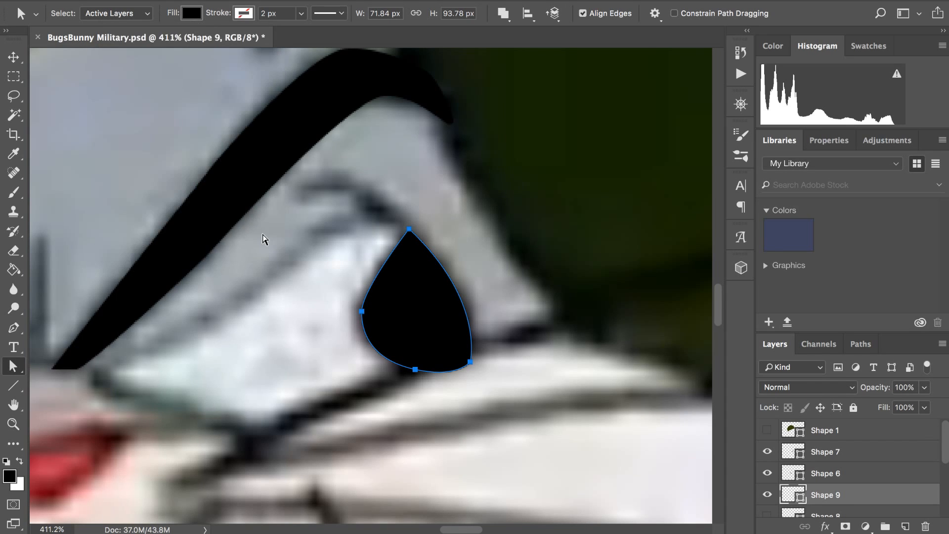
pyautogui.scroll(-5, 237, 272)
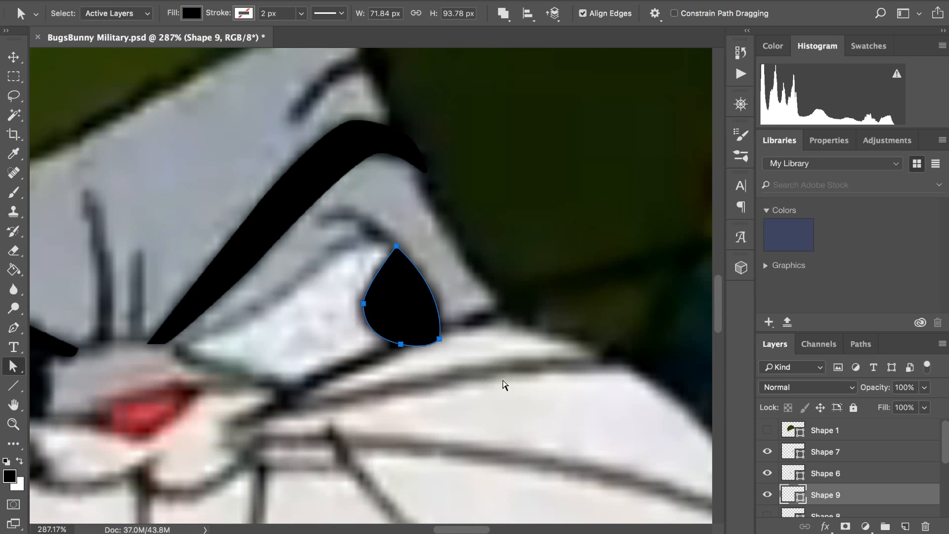
pyautogui.scroll(-2, 503, 385)
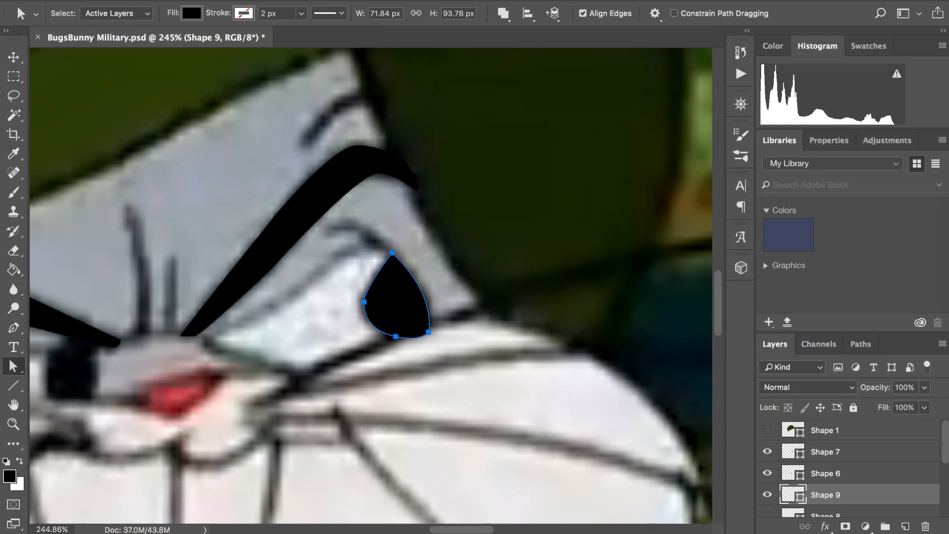
# - Show the white eye shape's layer, Shape 8, behind the black pupil and check the pupil's fit along the eye's outer edge
pyautogui.click(774, 515)
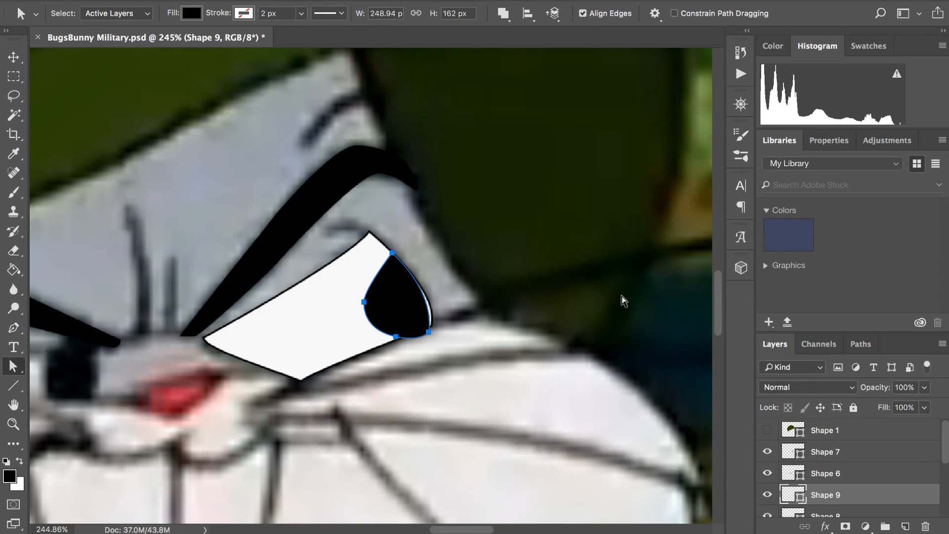
pyautogui.scroll(-5, 622, 296)
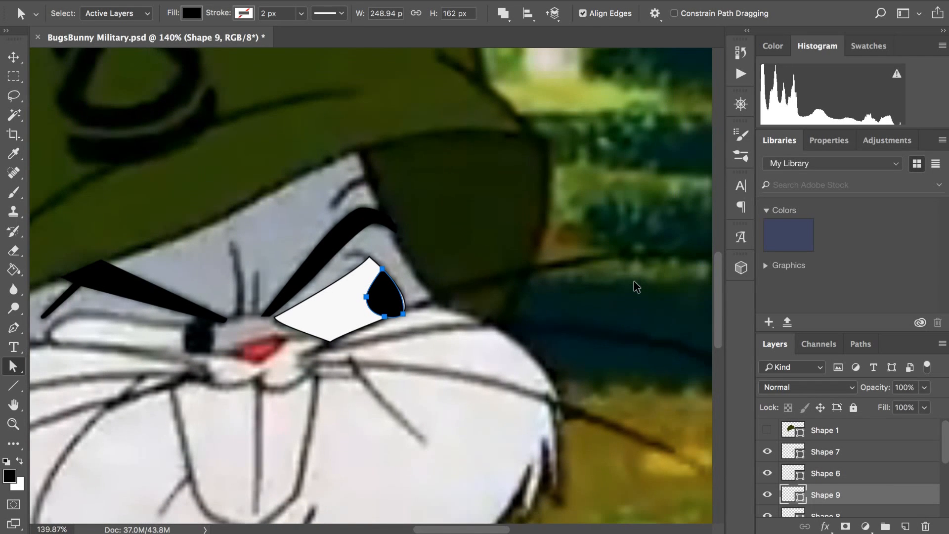
pyautogui.scroll(-4, 648, 286)
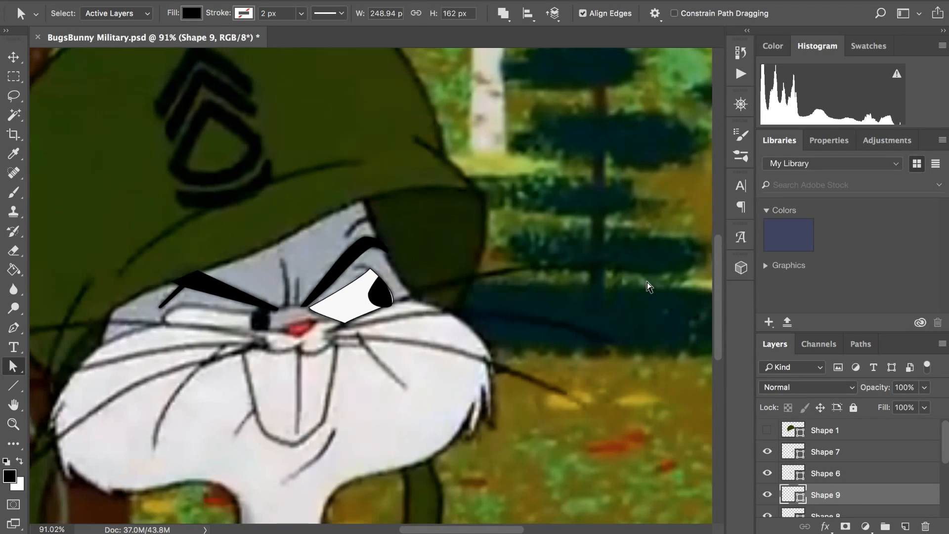
pyautogui.scroll(-4, 648, 282)
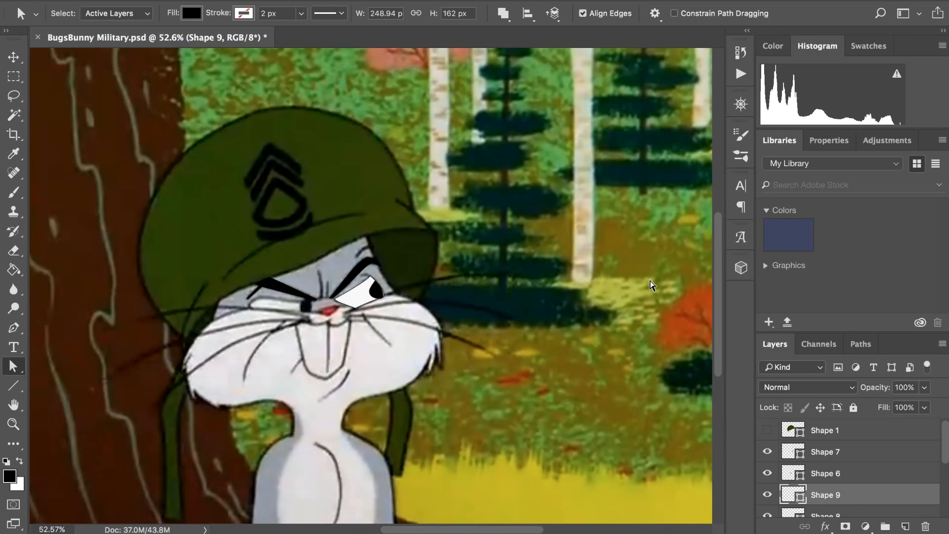
pyautogui.scroll(1, 417, 236)
pyautogui.scroll(10, 417, 235)
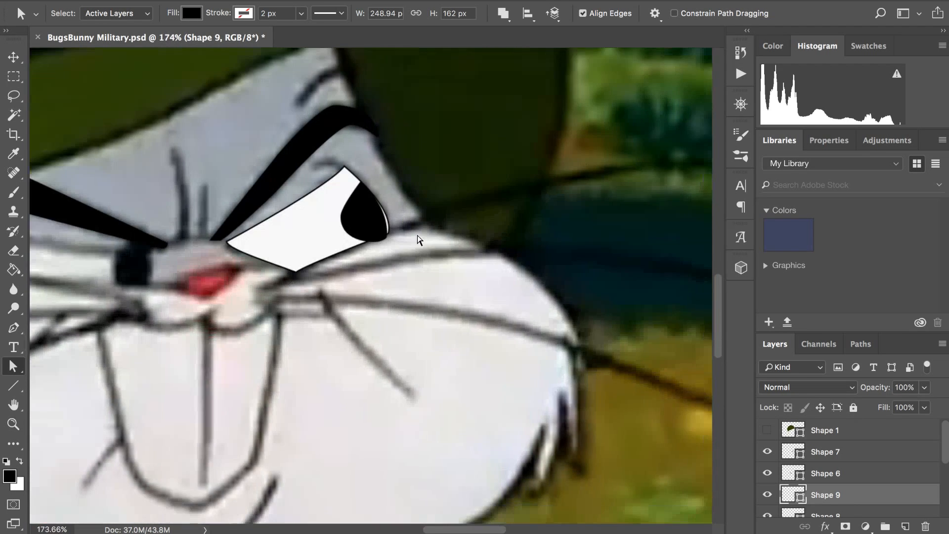
pyautogui.scroll(2, 417, 240)
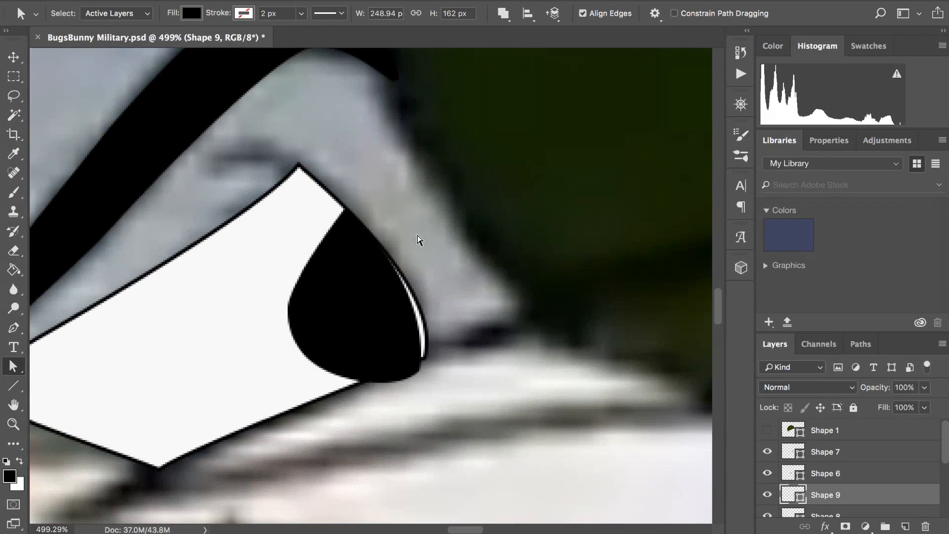
pyautogui.scroll(2, 426, 352)
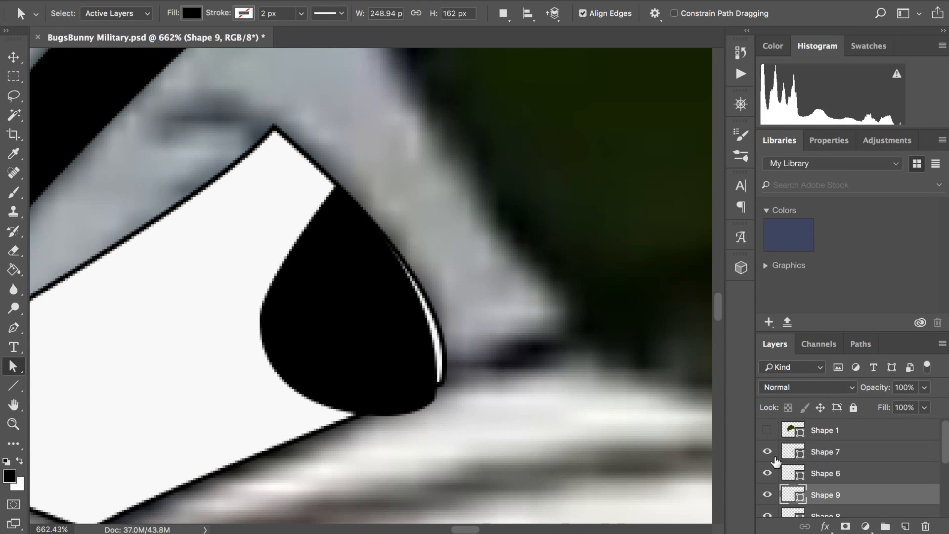
# - Toggle the visibility of Shape 8 and Shape 9 to compare the eye white with the pupil
pyautogui.click(782, 477)
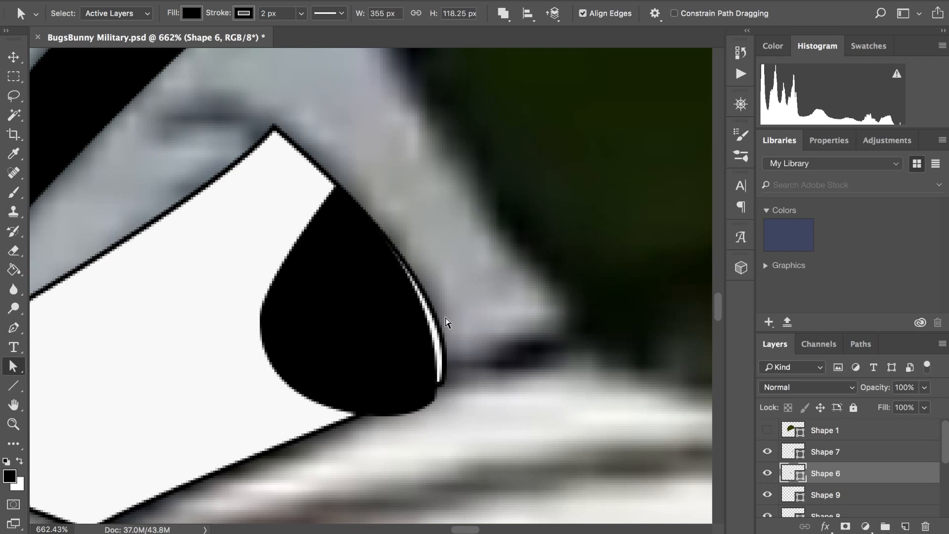
pyautogui.scroll(-3, 767, 466)
pyautogui.click(767, 459)
pyautogui.click(767, 459)
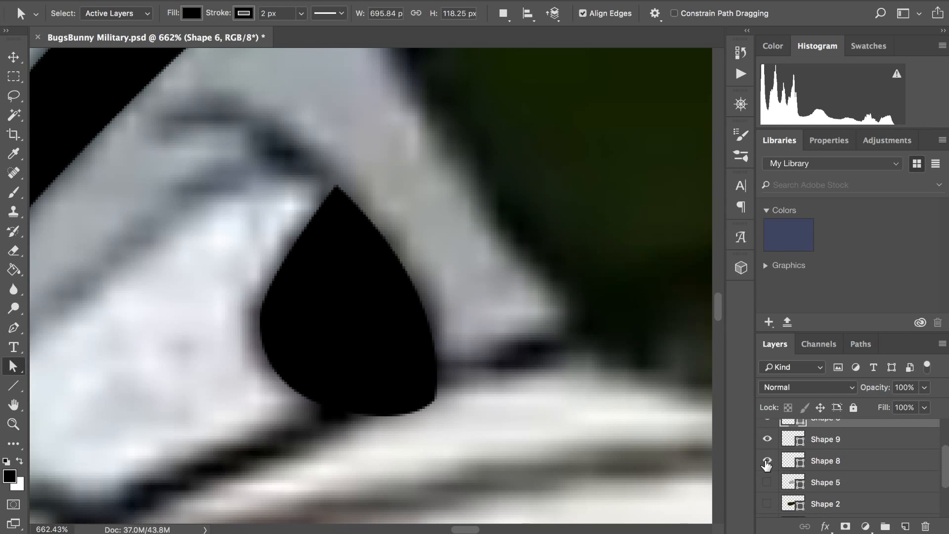
pyautogui.click(767, 444)
pyautogui.click(767, 444)
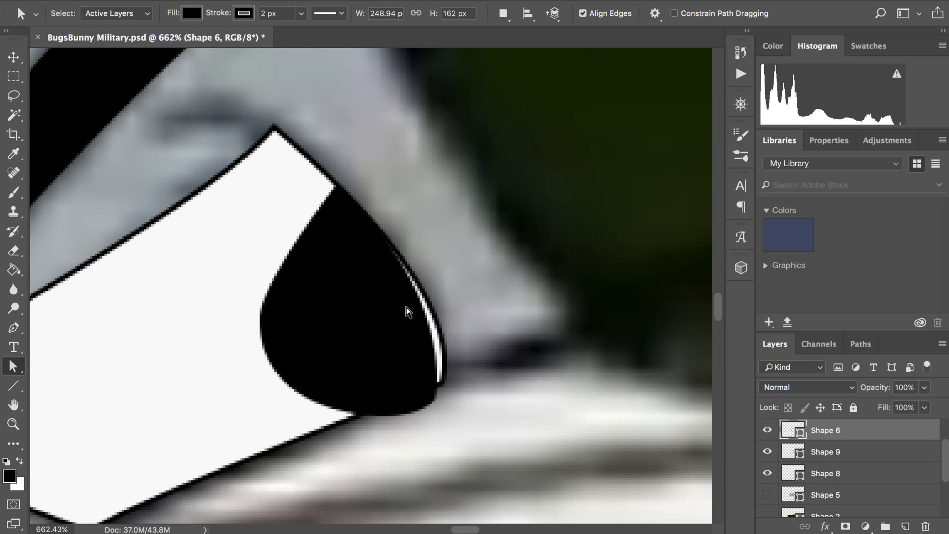
pyautogui.scroll(-6, 366, 307)
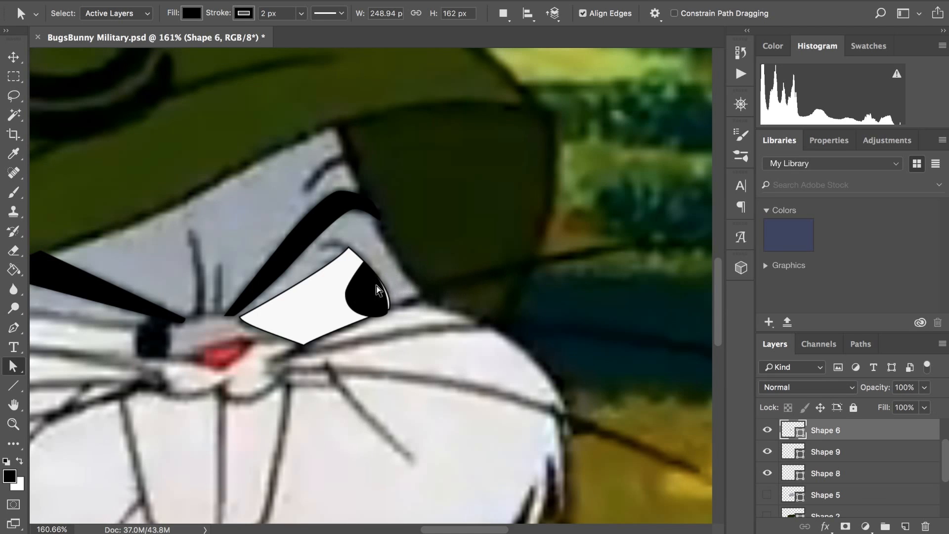
pyautogui.scroll(2, 847, 455)
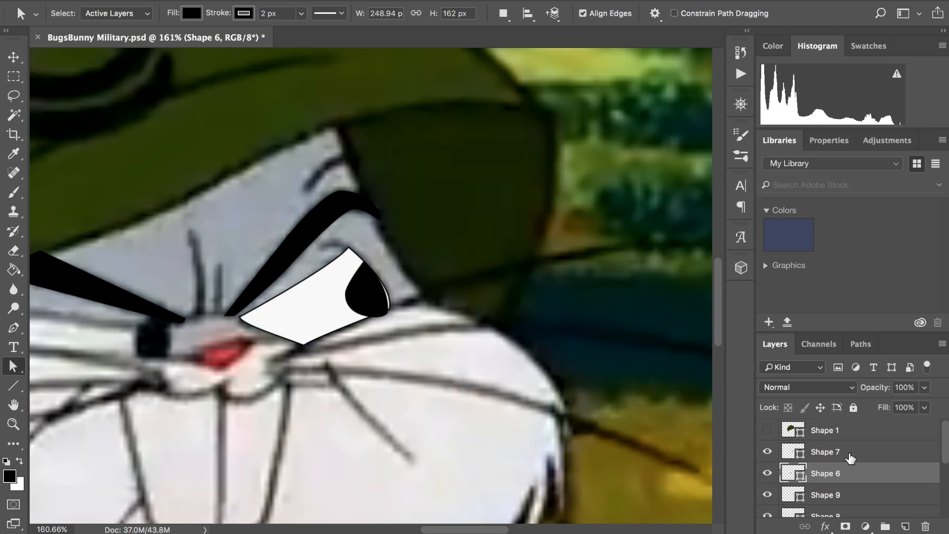
# - Toggle the Shape 6 and Shape 9 layers to identify the eyebrow and pupil, and select the pupil's layer
pyautogui.click(15, 55)
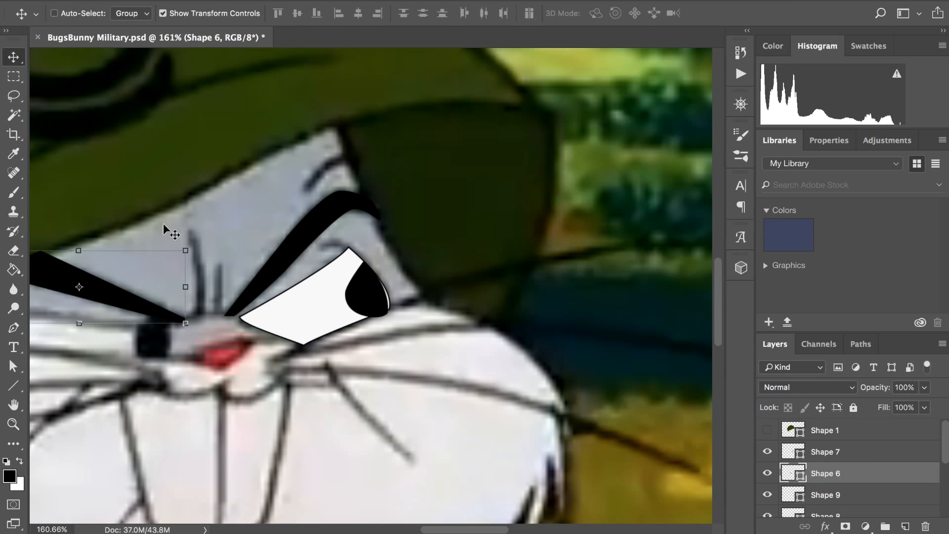
pyautogui.hscroll(-3, 173, 235)
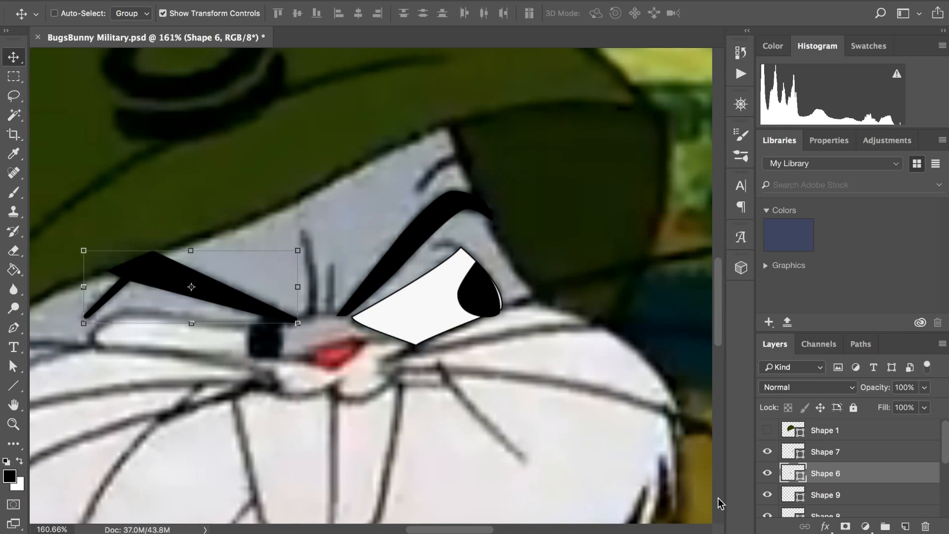
pyautogui.click(767, 473)
pyautogui.click(767, 473)
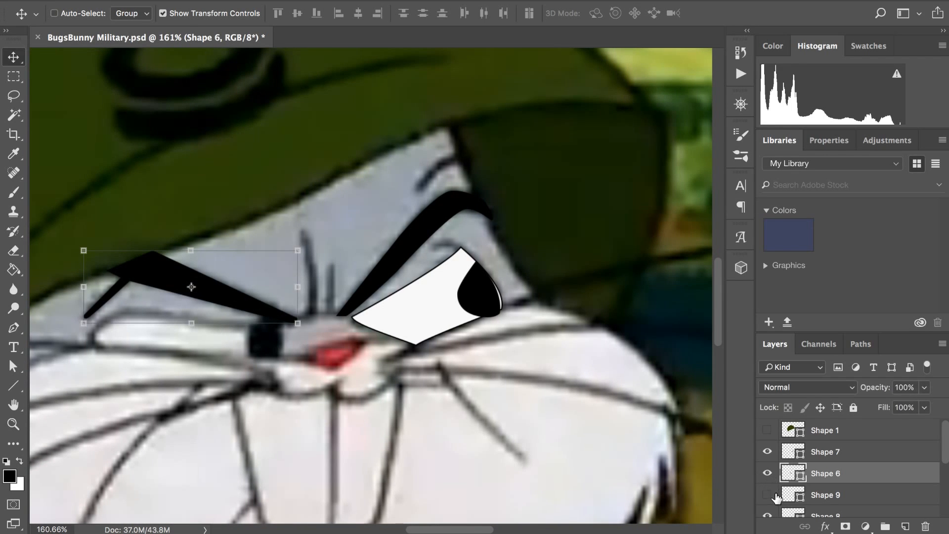
pyautogui.click(767, 495)
pyautogui.click(767, 495)
pyautogui.click(793, 499)
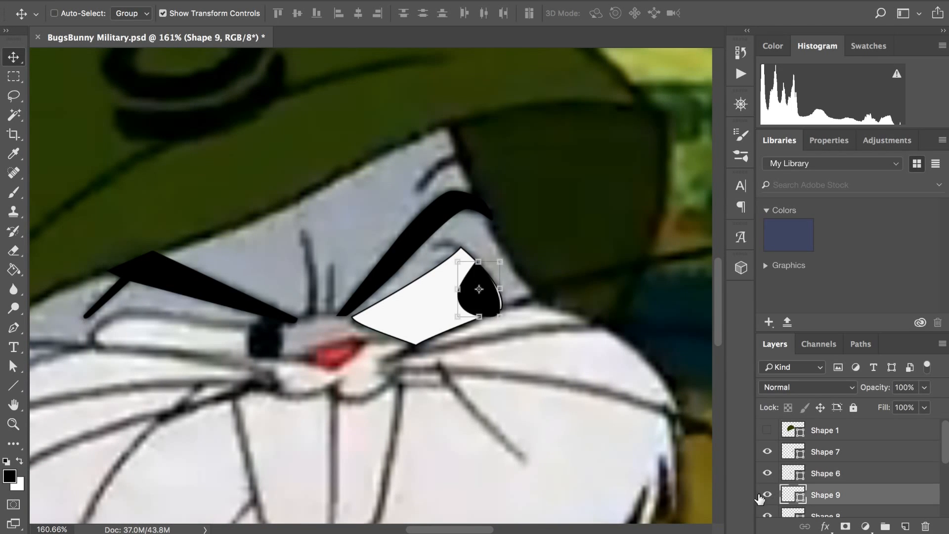
# - Try to move the pupil's lower-right anchor point onto the corner of the white eye shape, and undo the move
pyautogui.press('super+plus')
pyautogui.press('super+plus')
pyautogui.hscroll(10, 281, 104)
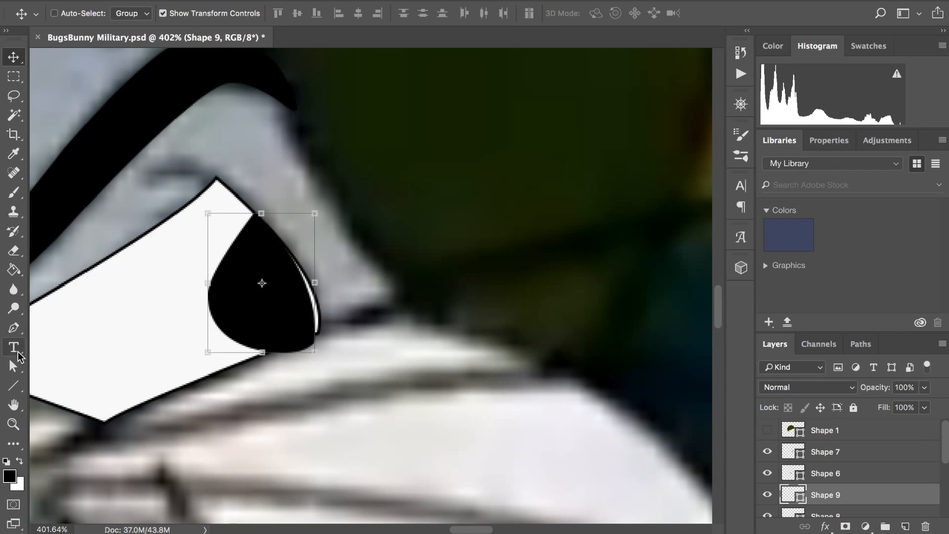
pyautogui.click(14, 366)
pyautogui.press('super+plus')
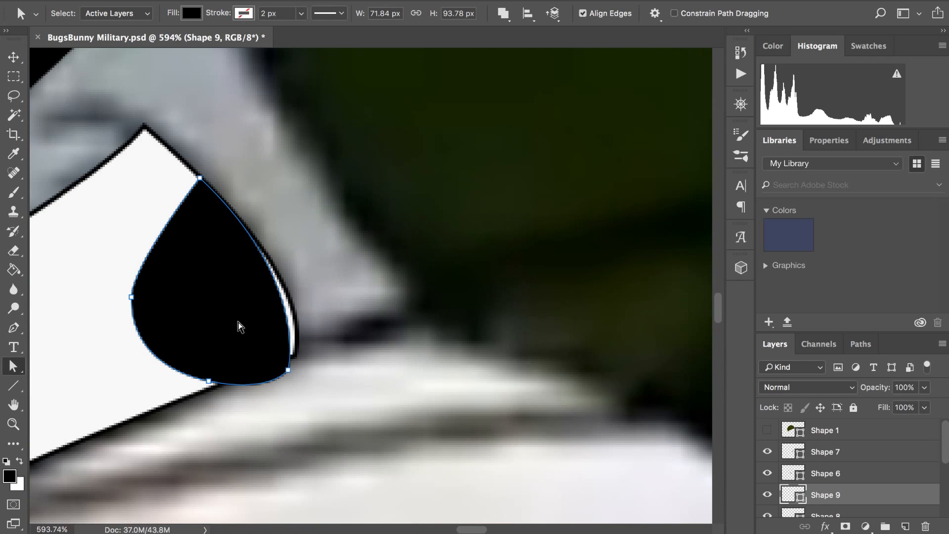
pyautogui.moveTo(288, 367); pyautogui.dragTo(295, 356)
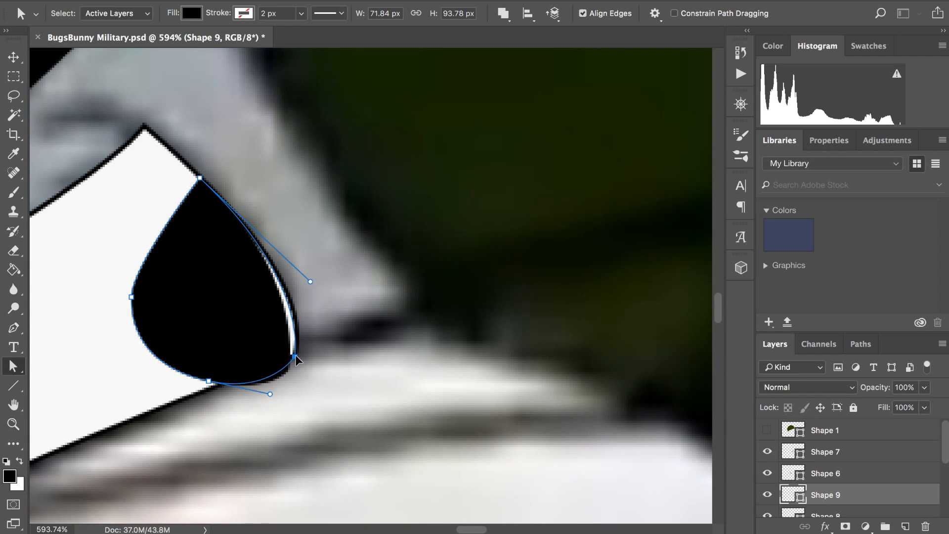
pyautogui.moveTo(295, 355); pyautogui.dragTo(295, 355)
pyautogui.press('super+z')
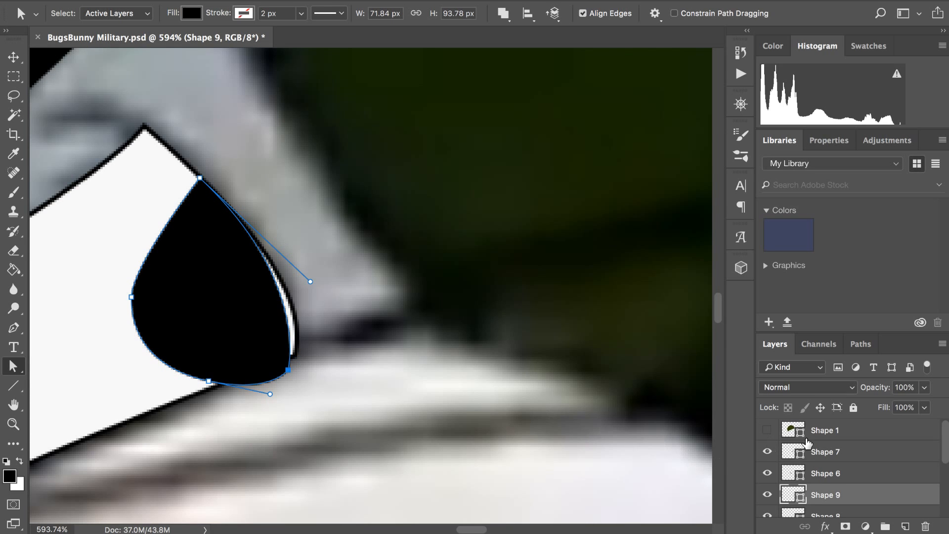
# - Create a clipping mask that confines the pupil on Shape 9 to the white eye shape on Shape 8
pyautogui.scroll(-1, 795, 485)
pyautogui.rightClick(793, 477)
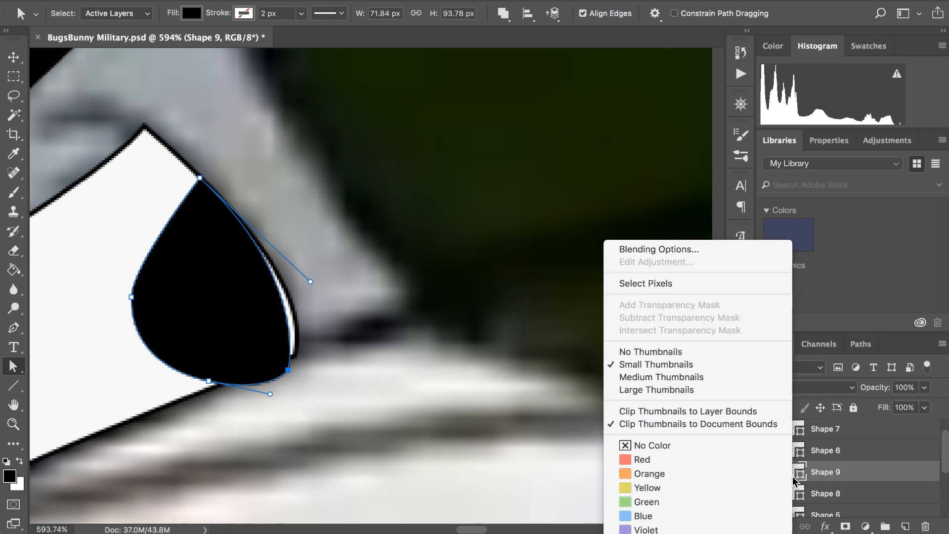
pyautogui.click(832, 464)
pyautogui.rightClick(832, 467)
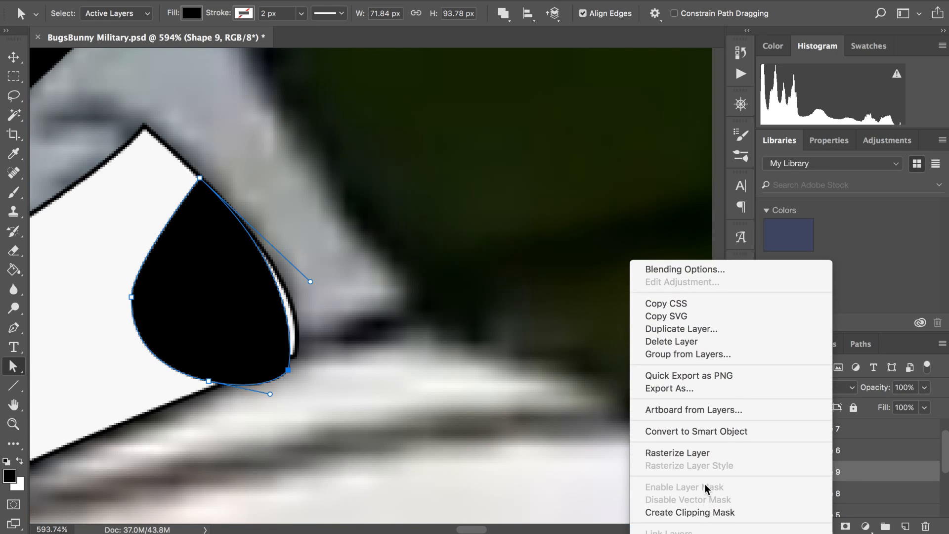
pyautogui.click(701, 512)
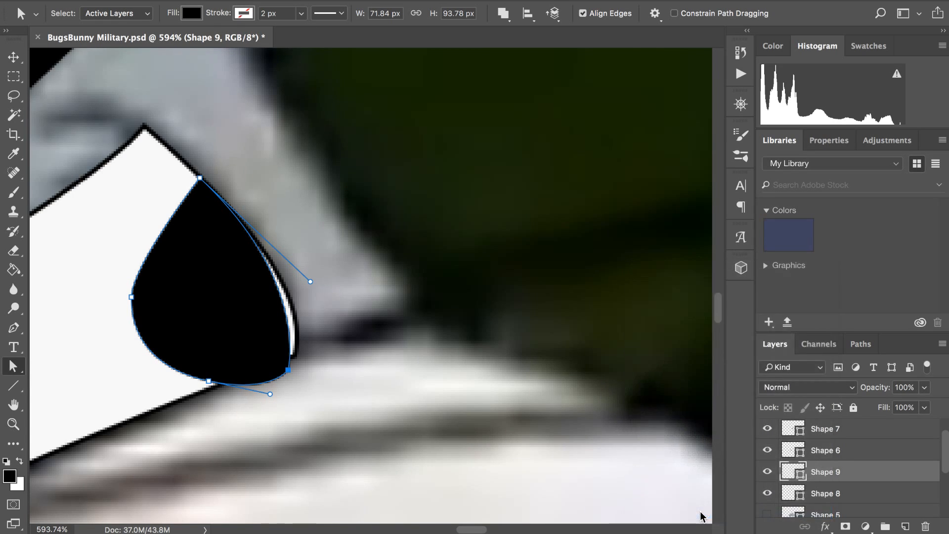
pyautogui.click(259, 277)
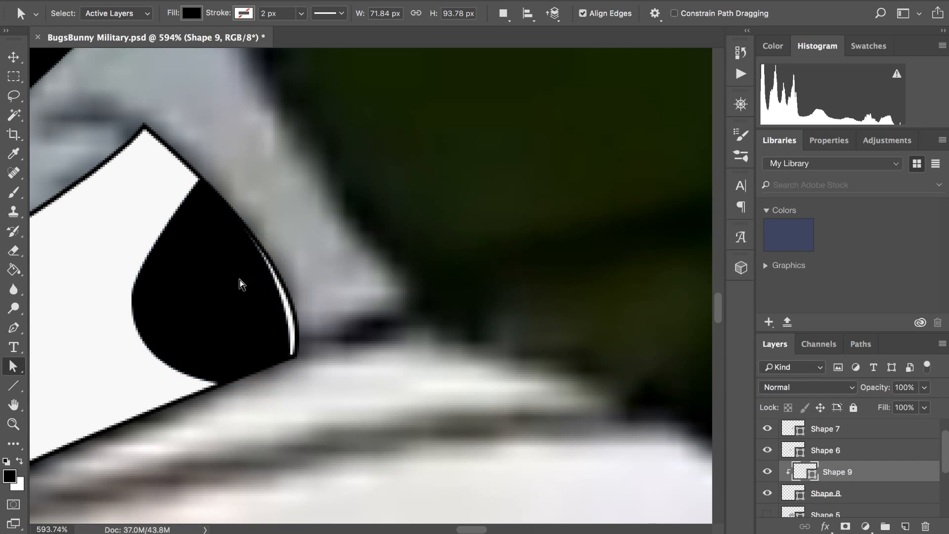
# - Free-transform the pupil to shift it right to about X 2258 px, Y 1601 px, covering the white sliver at the eye's outer edge
pyautogui.hotkey('ctrl', 't')
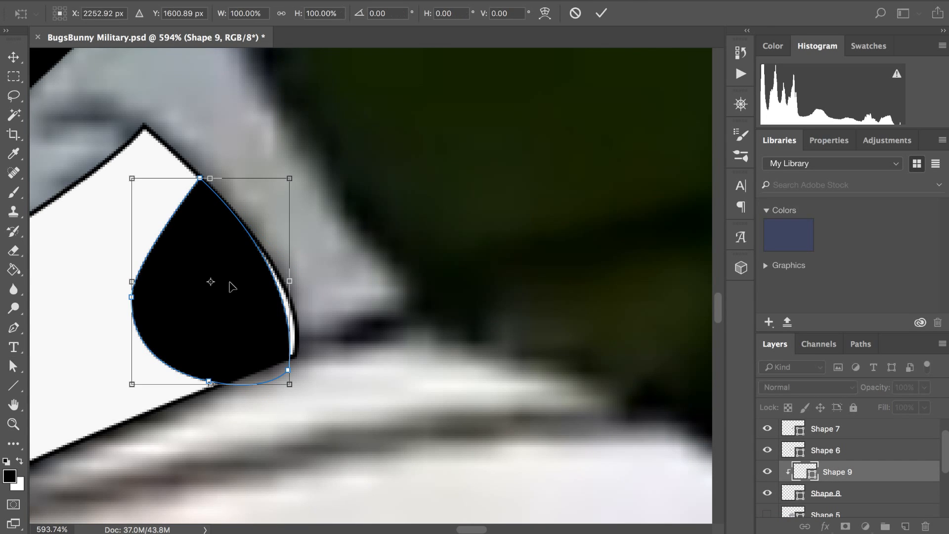
pyautogui.moveTo(231, 287); pyautogui.dragTo(238, 282)
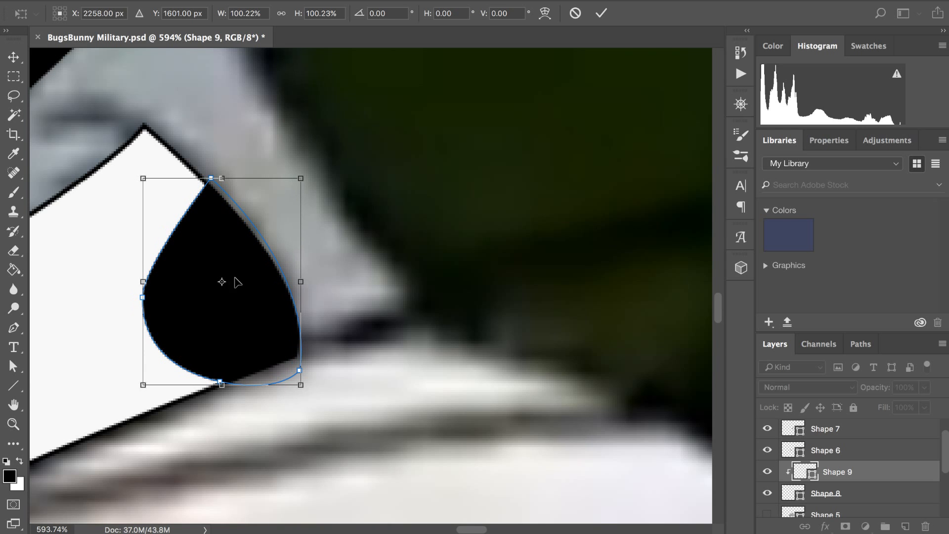
pyautogui.click(601, 13)
pyautogui.scroll(-1, 386, 183)
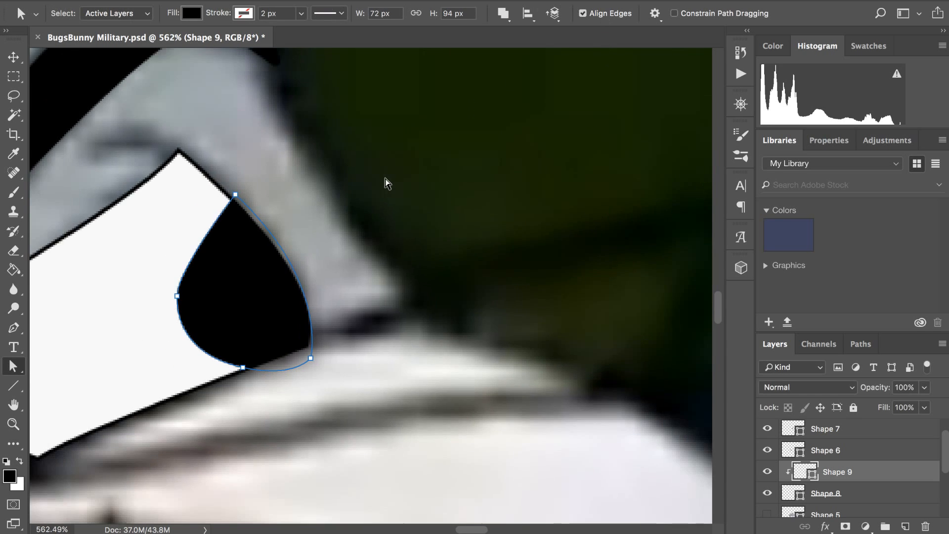
pyautogui.scroll(-5, 385, 178)
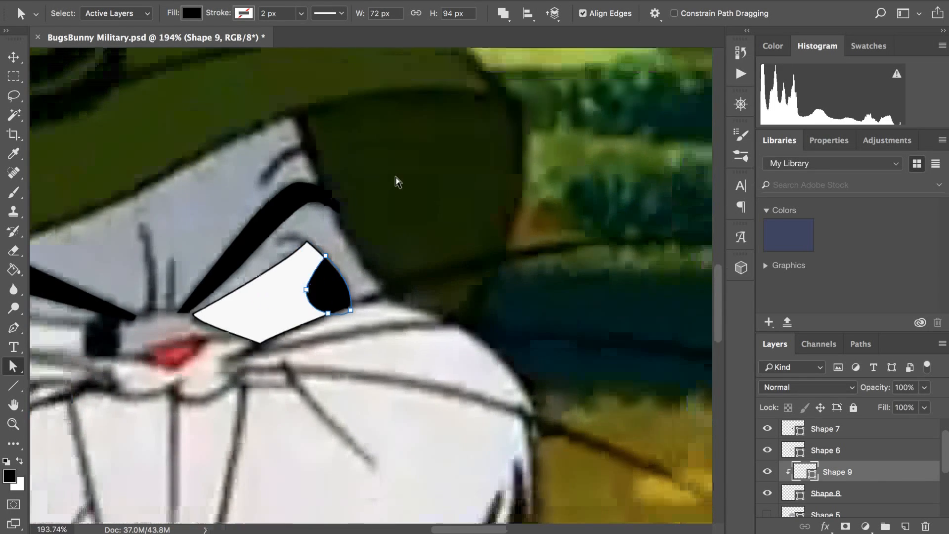
# - Reshape the outer edge of the white eye on Shape 8 into a fuller curve by adjusting the outer direction handle of its top anchor point
pyautogui.scroll(-5, 397, 181)
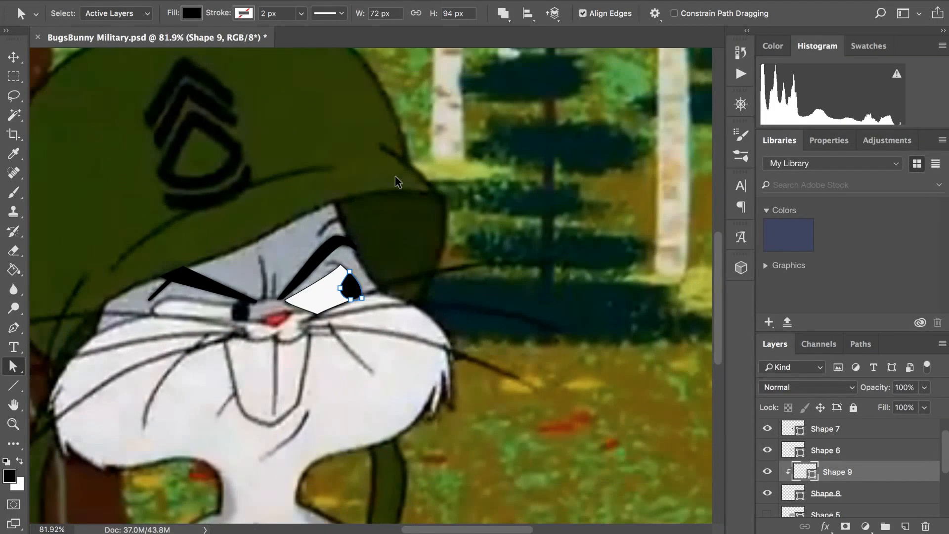
pyautogui.scroll(-4, 396, 178)
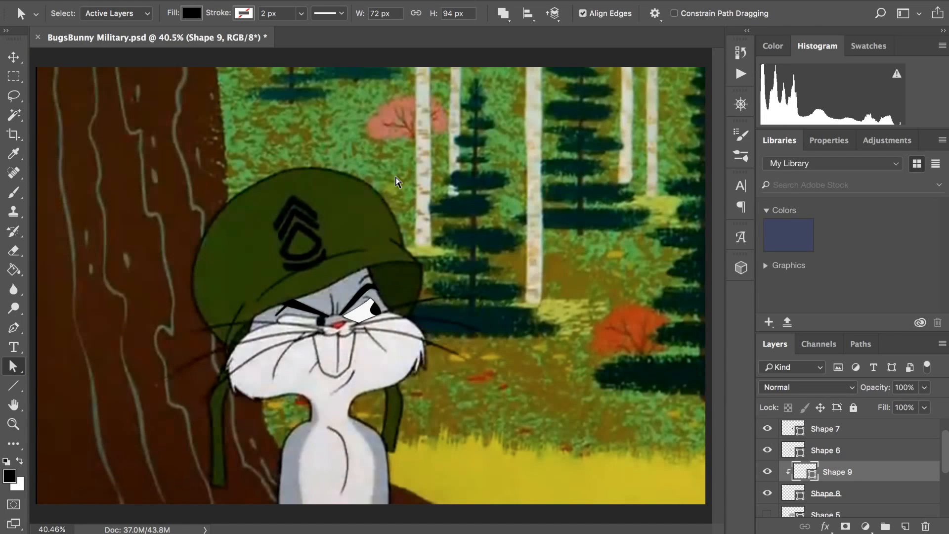
pyautogui.scroll(10, 396, 182)
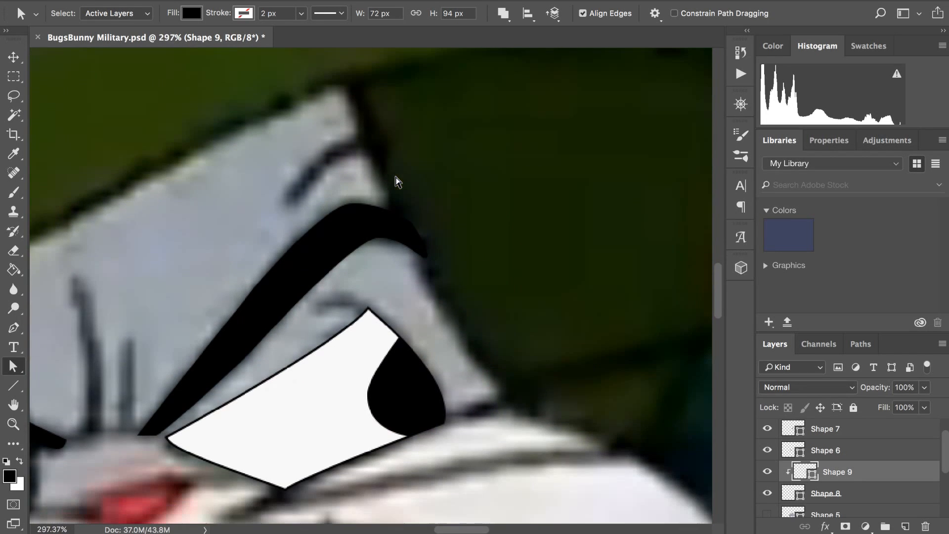
pyautogui.scroll(2, 397, 182)
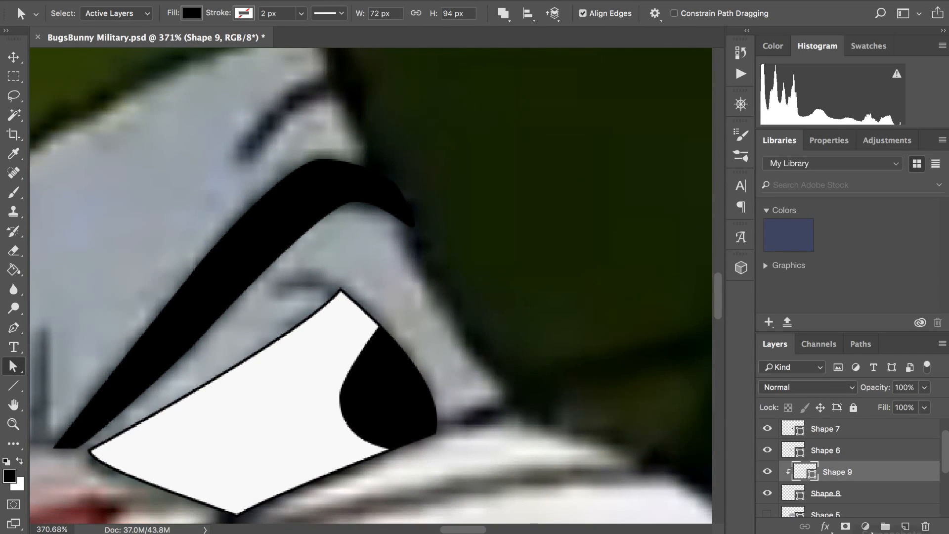
pyautogui.click(818, 489)
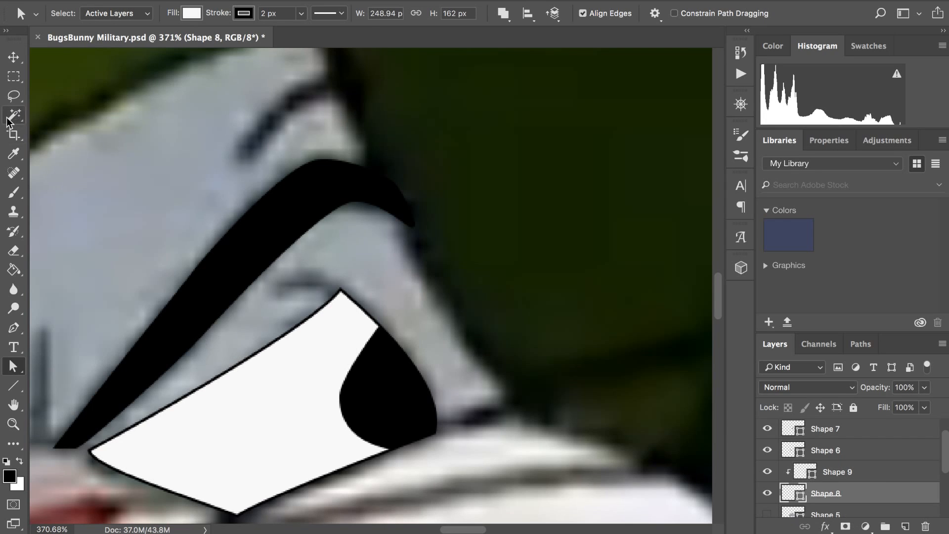
pyautogui.click(361, 375)
pyautogui.click(340, 292)
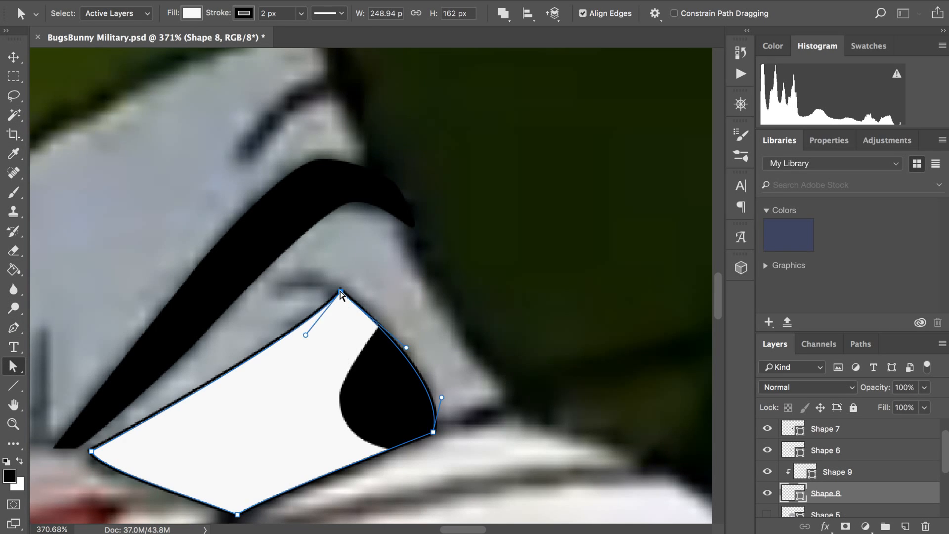
pyautogui.moveTo(406, 348); pyautogui.dragTo(393, 316)
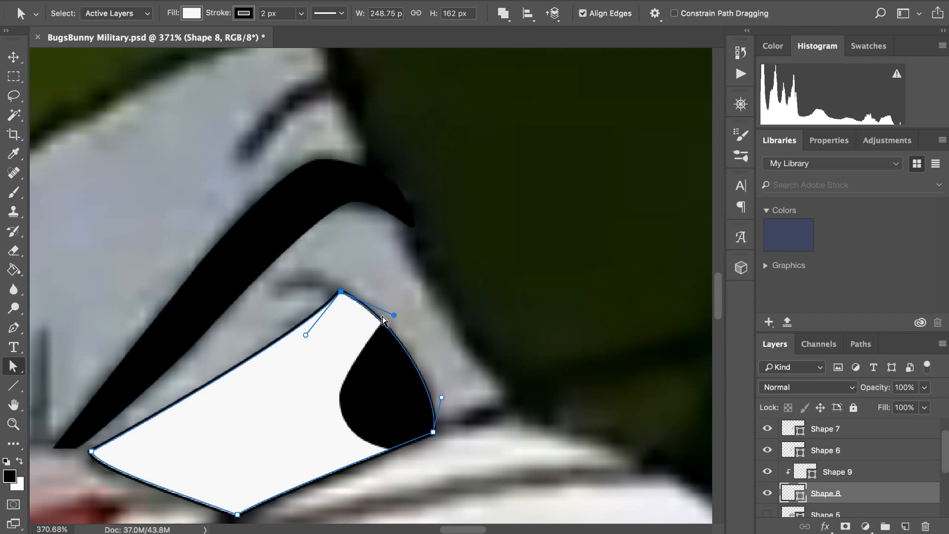
pyautogui.click(392, 281)
# - Nudge the white eye's top anchor point slightly left and up, and adjust its inner handle to straighten the upper edge
pyautogui.scroll(-1, 392, 282)
pyautogui.scroll(-3, 392, 286)
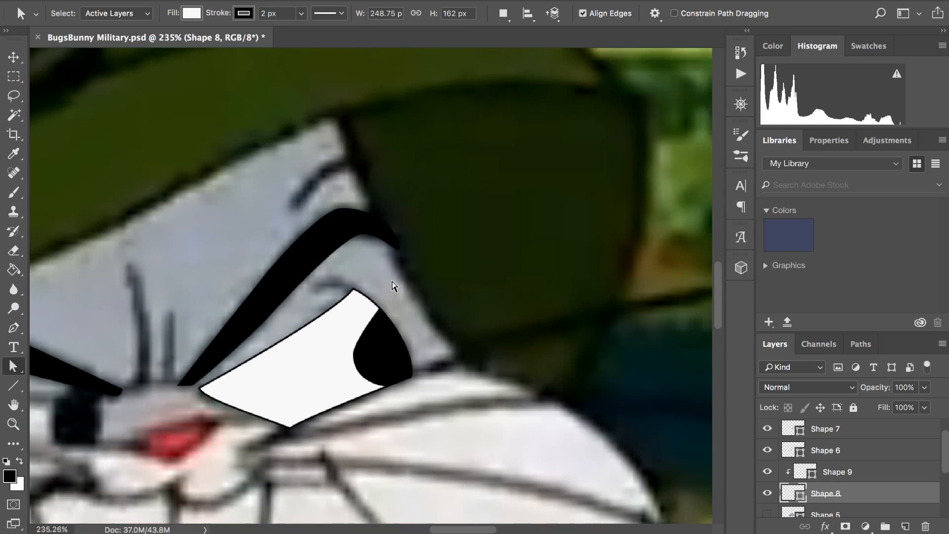
pyautogui.scroll(3, 355, 328)
pyautogui.click(354, 330)
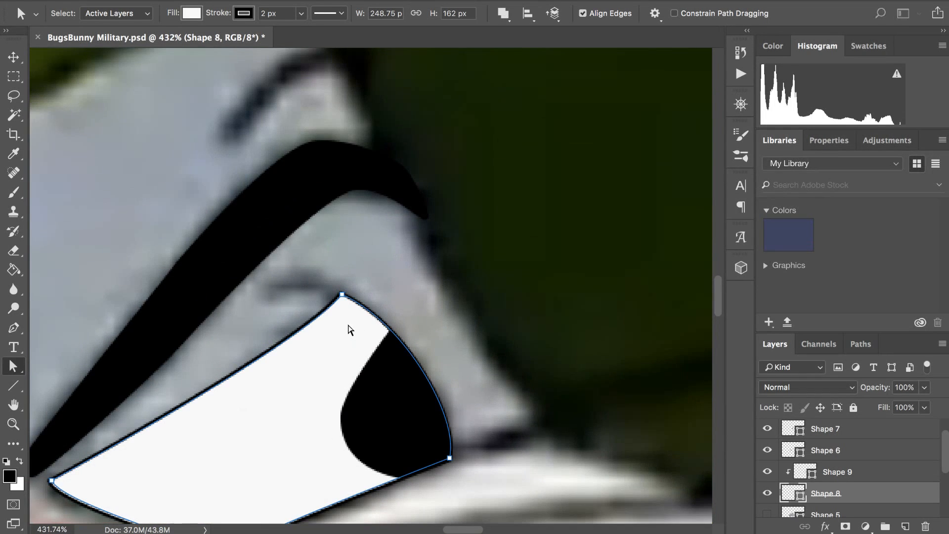
pyautogui.click(331, 295)
pyautogui.moveTo(329, 295); pyautogui.dragTo(329, 293)
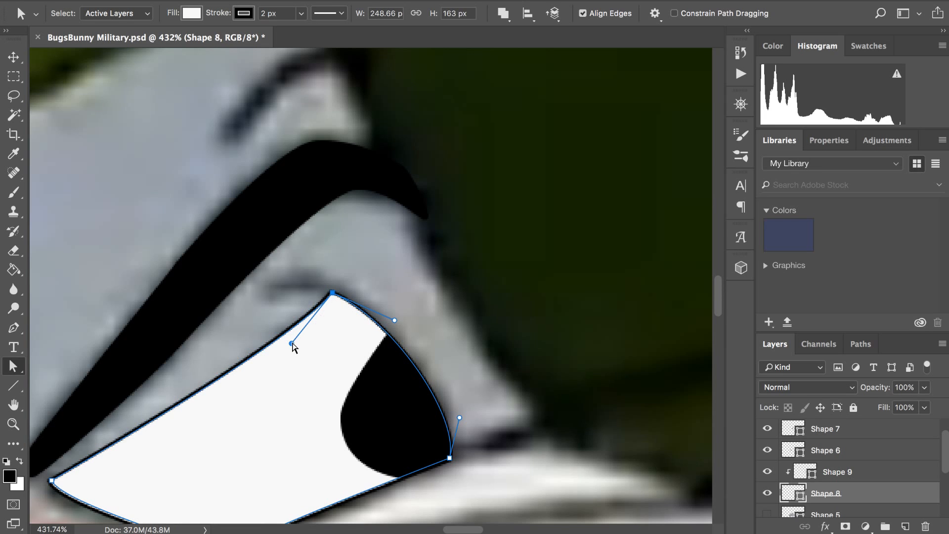
pyautogui.moveTo(292, 344); pyautogui.dragTo(284, 341)
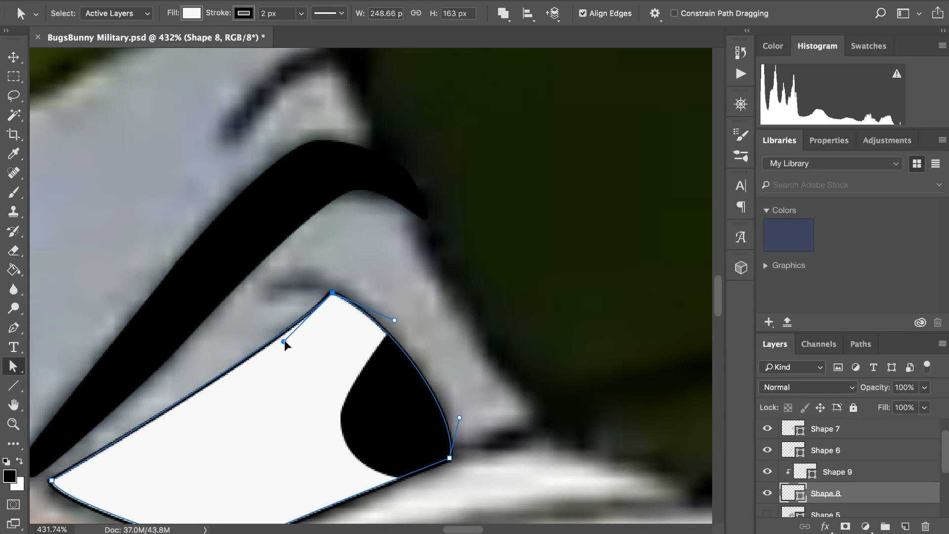
pyautogui.click(476, 197)
pyautogui.scroll(-5, 475, 197)
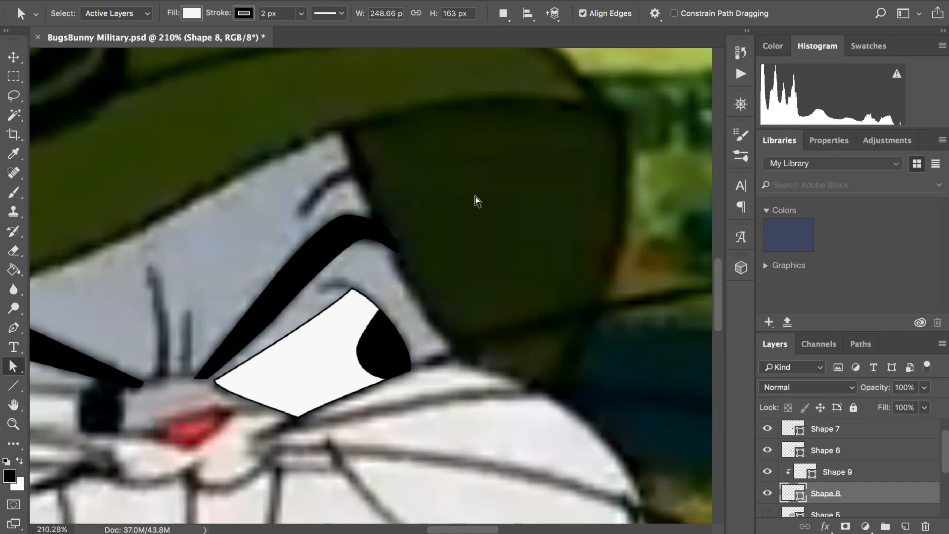
pyautogui.scroll(-5, 475, 198)
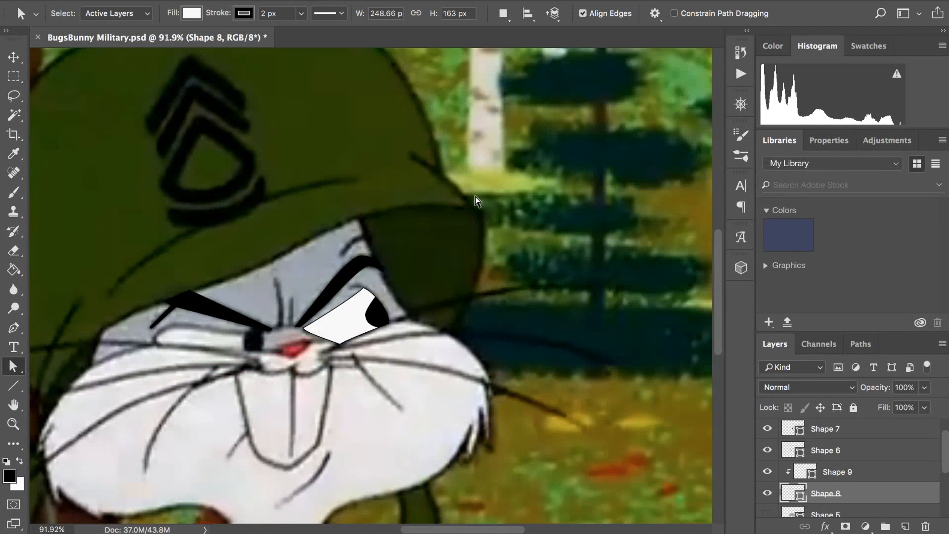
# - Fine-tune the white eye's top corner by nudging its anchor point and slightly lengthening the handle toward the pupil
pyautogui.scroll(6, 475, 197)
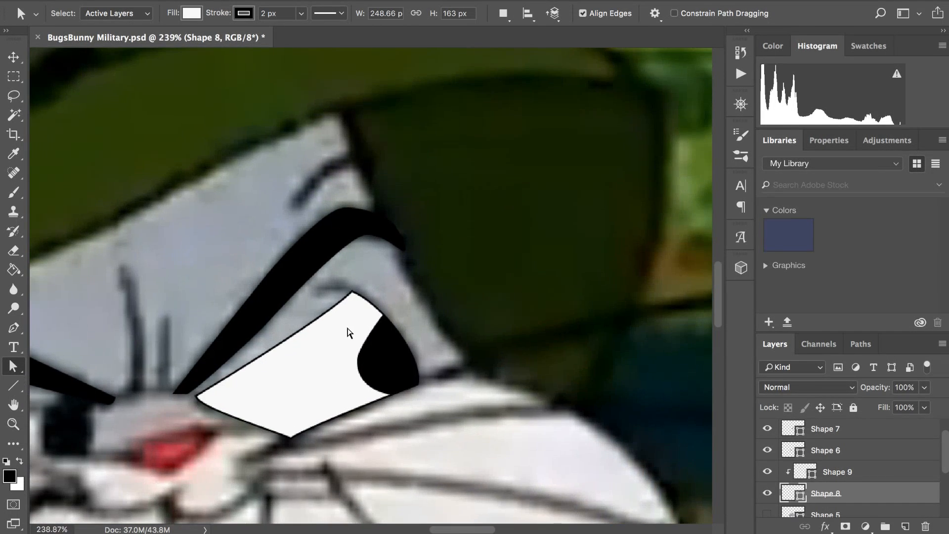
pyautogui.click(340, 341)
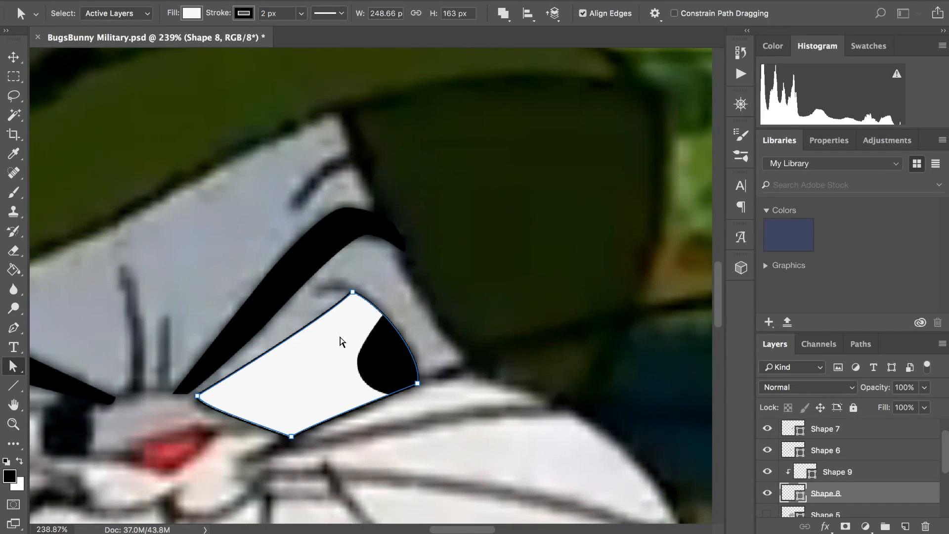
pyautogui.scroll(3, 340, 341)
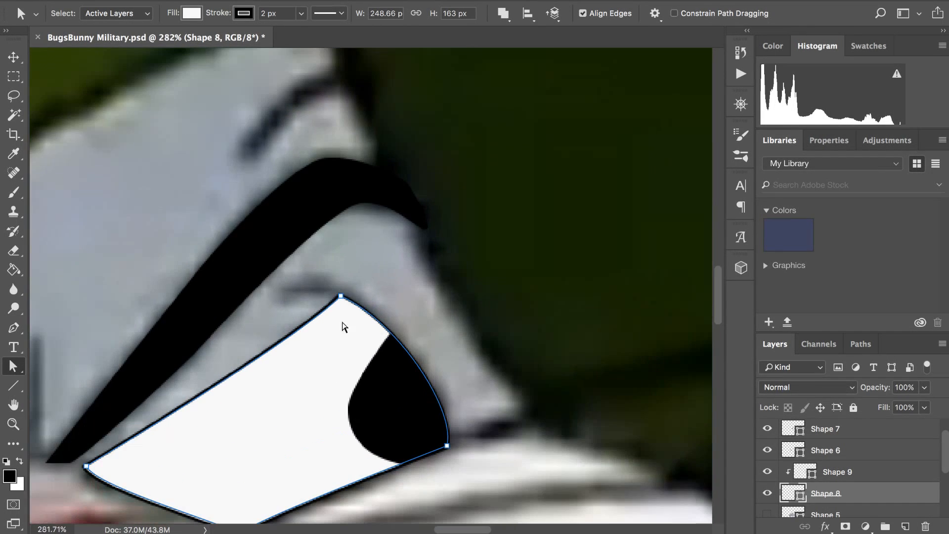
pyautogui.click(341, 296)
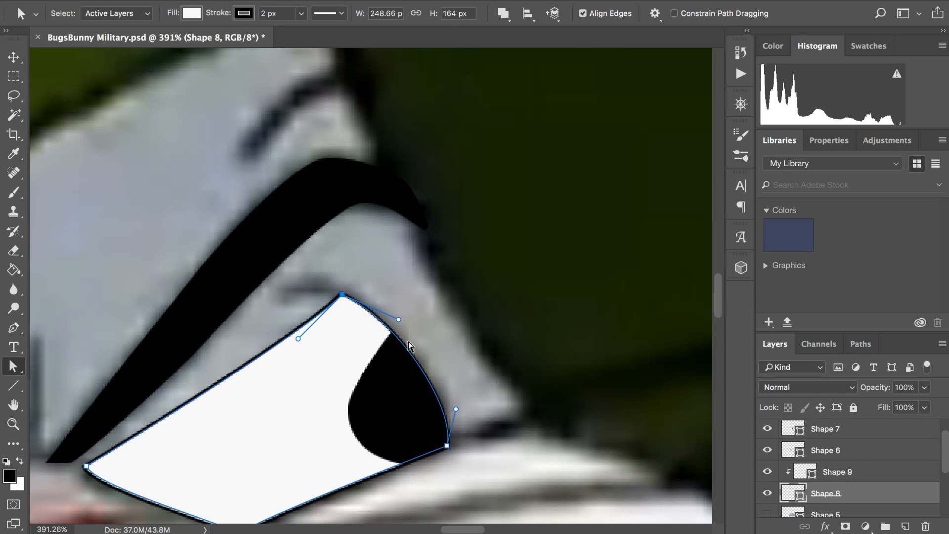
pyautogui.moveTo(398, 320); pyautogui.dragTo(401, 320)
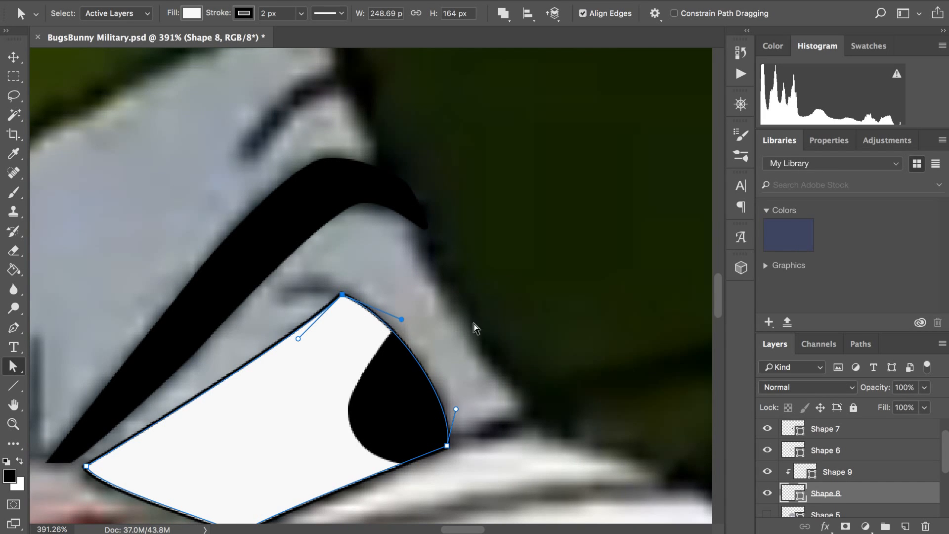
pyautogui.click(527, 334)
pyautogui.scroll(-8, 527, 335)
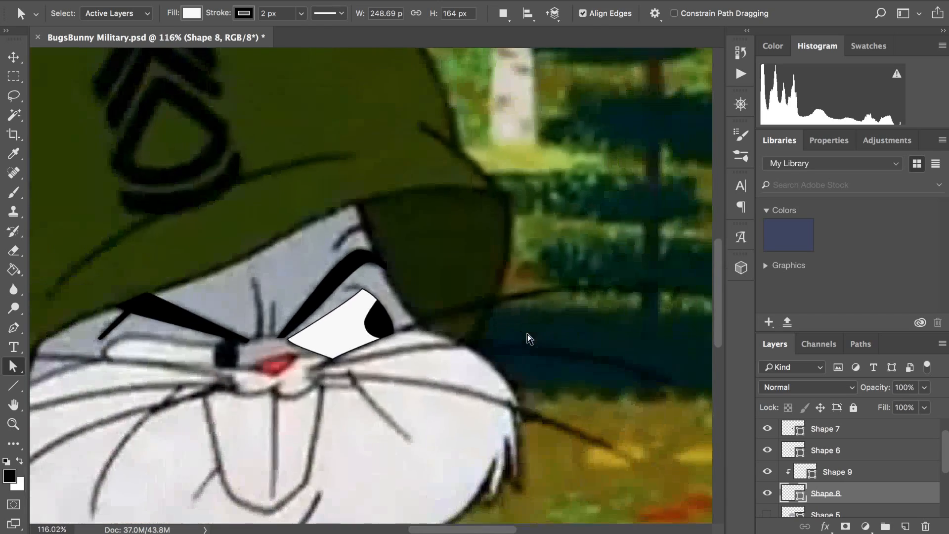
pyautogui.scroll(-5, 527, 334)
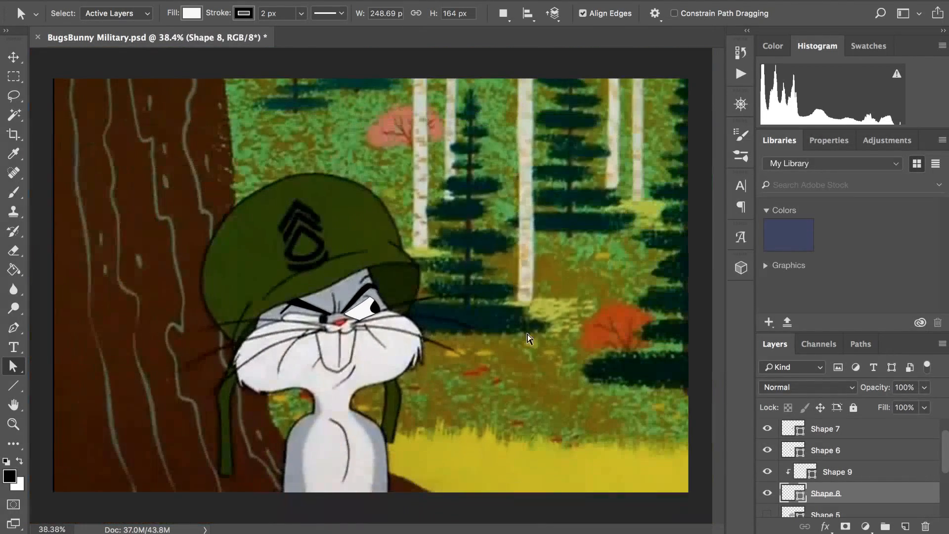
# - Make the helmet strap layers Shape 3 and Shape 4 and the helmet layer Shape 1 visible
pyautogui.scroll(-3, 764, 477)
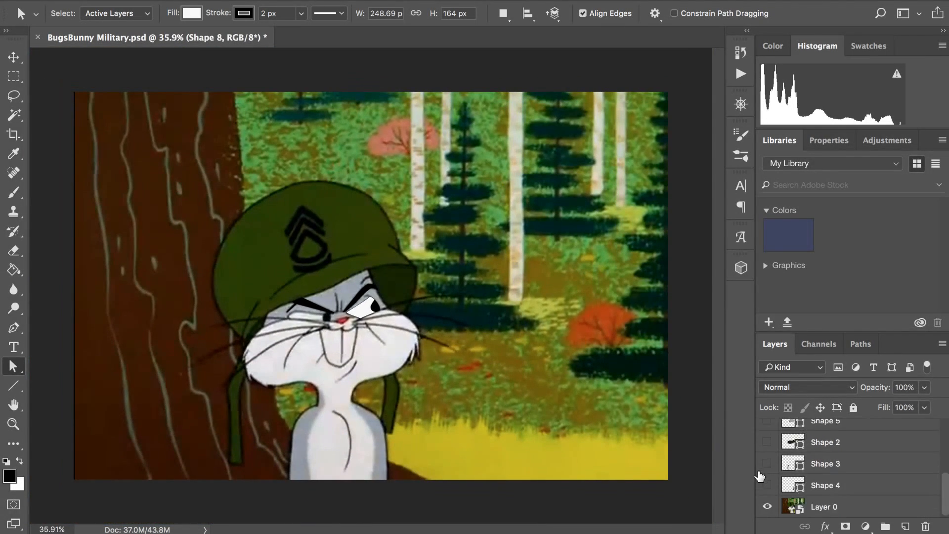
pyautogui.click(768, 463)
pyautogui.click(768, 485)
pyautogui.scroll(3, 767, 487)
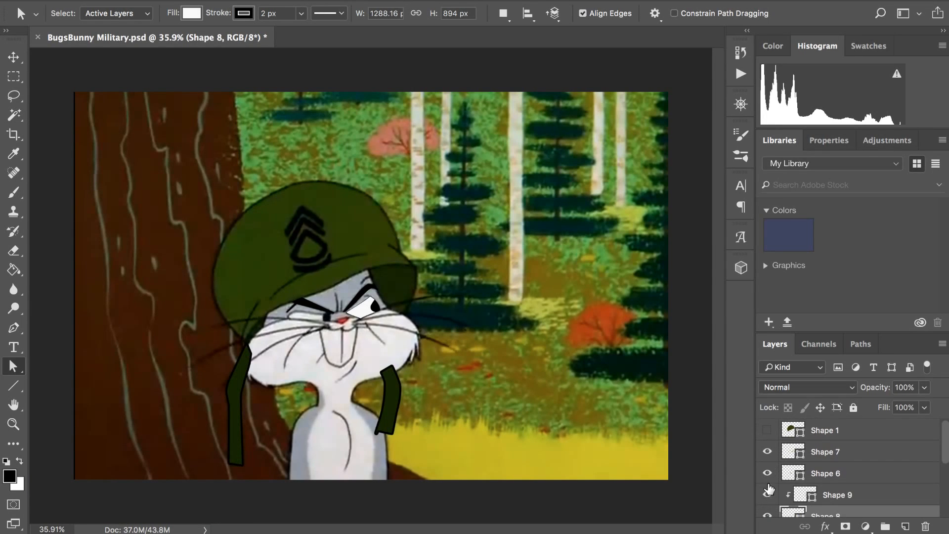
pyautogui.click(766, 468)
pyautogui.scroll(-3, 766, 469)
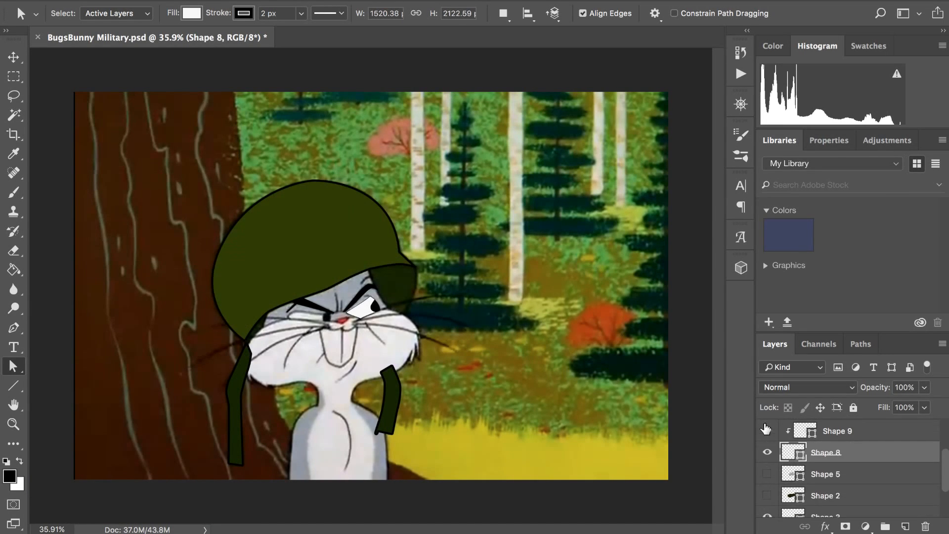
# - Toggle the grey face layer Shape 5 on and off to check the traced eye against it, leaving it hidden
pyautogui.click(766, 476)
pyautogui.click(766, 476)
pyautogui.click(766, 476)
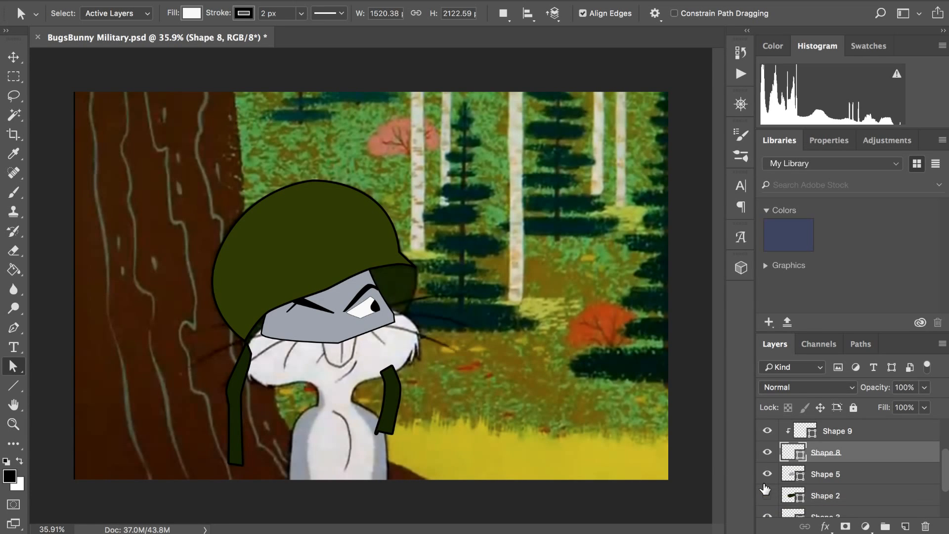
pyautogui.click(766, 476)
pyautogui.click(766, 476)
pyautogui.click(767, 476)
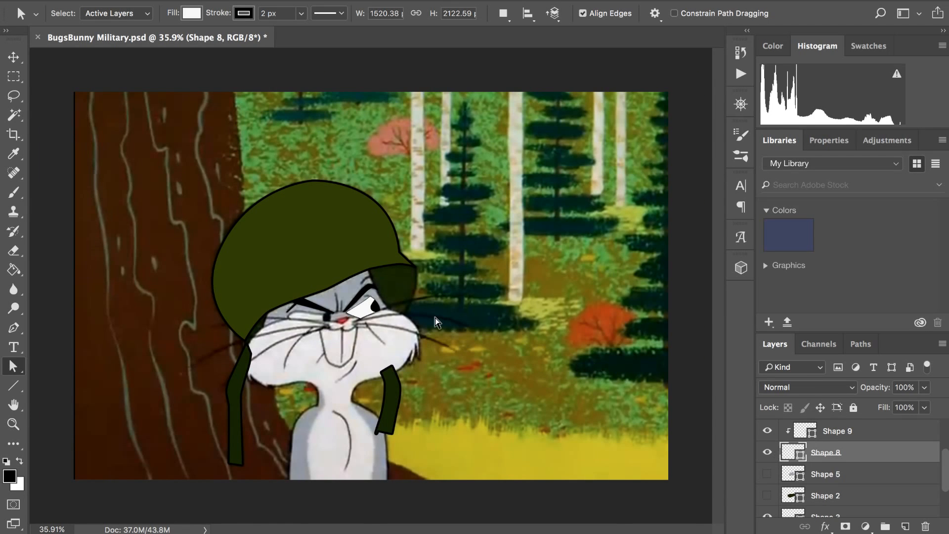
# - Try a 10 px stroke on the white eye shape, and settle on a stroke width of 8 px
pyautogui.scroll(2, 435, 318)
pyautogui.scroll(10, 435, 318)
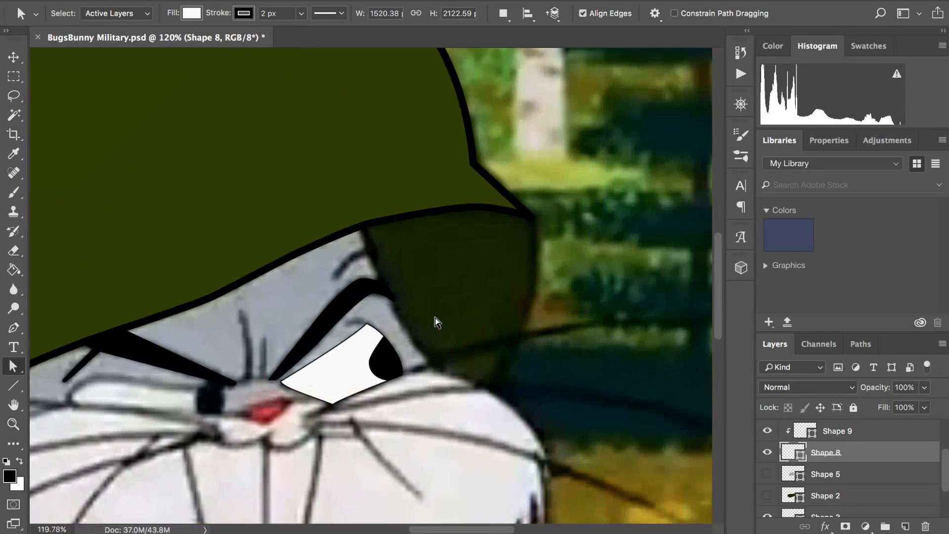
pyautogui.scroll(3, 435, 318)
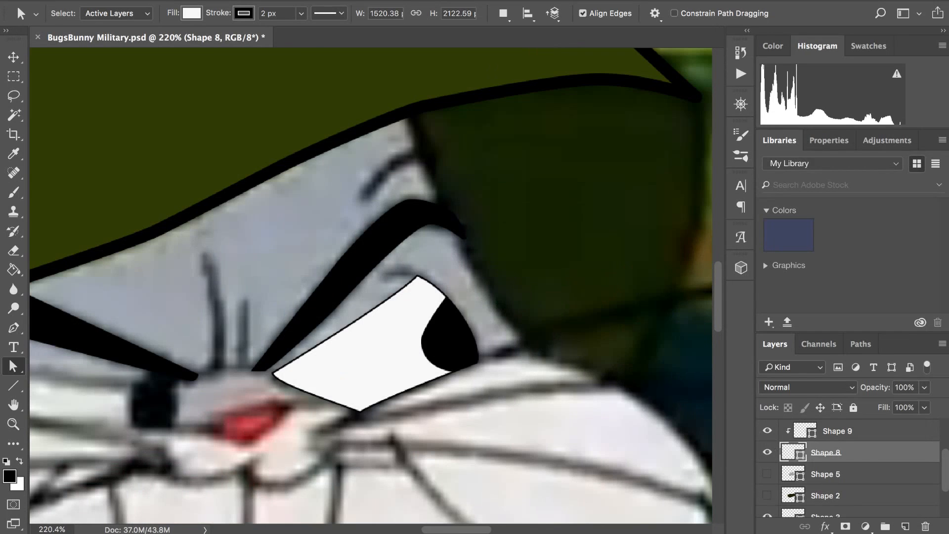
pyautogui.click(322, 365)
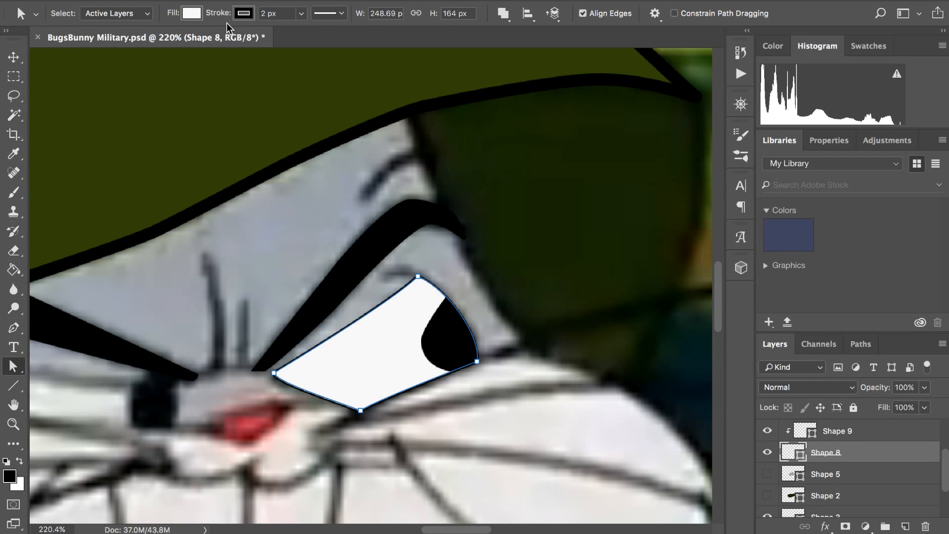
pyautogui.click(295, 17)
pyautogui.click(263, 12)
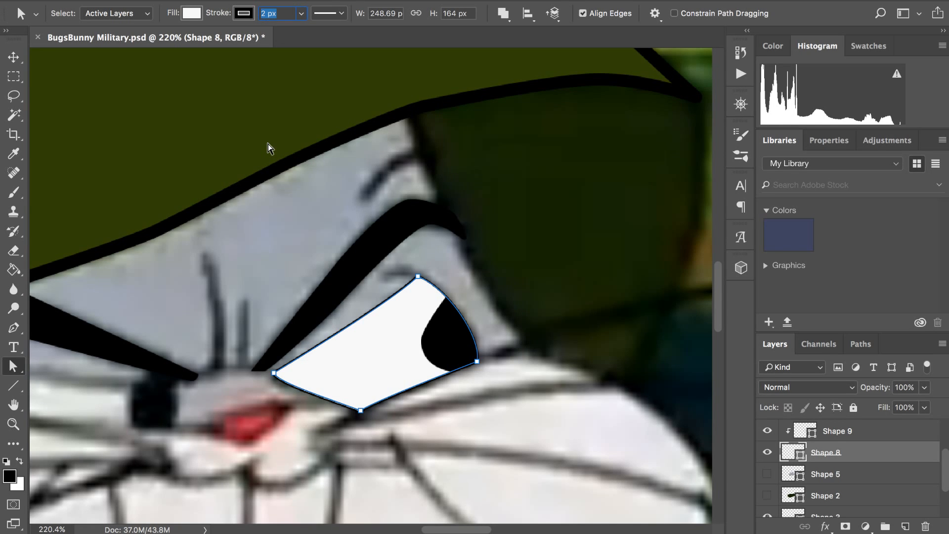
pyautogui.write('10')
pyautogui.press('Return')
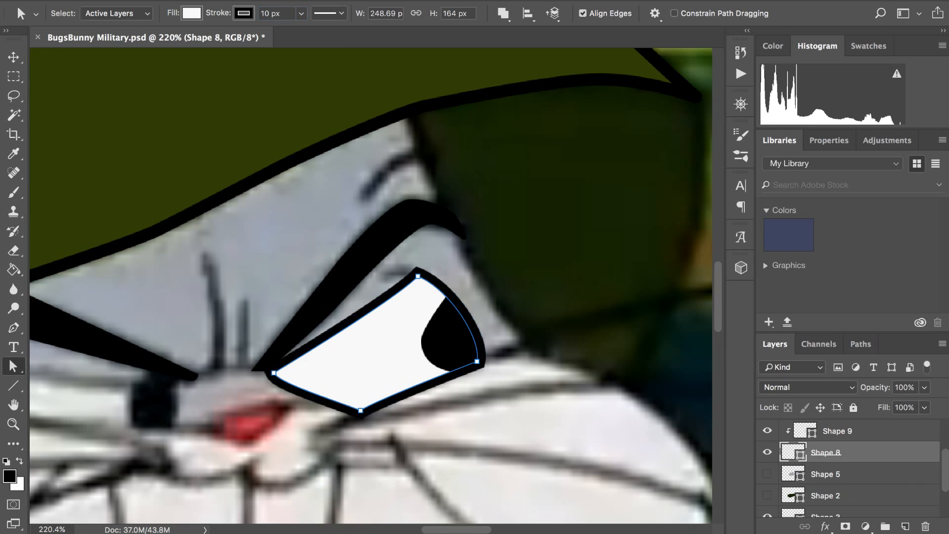
pyautogui.click(261, 15)
pyautogui.write('8')
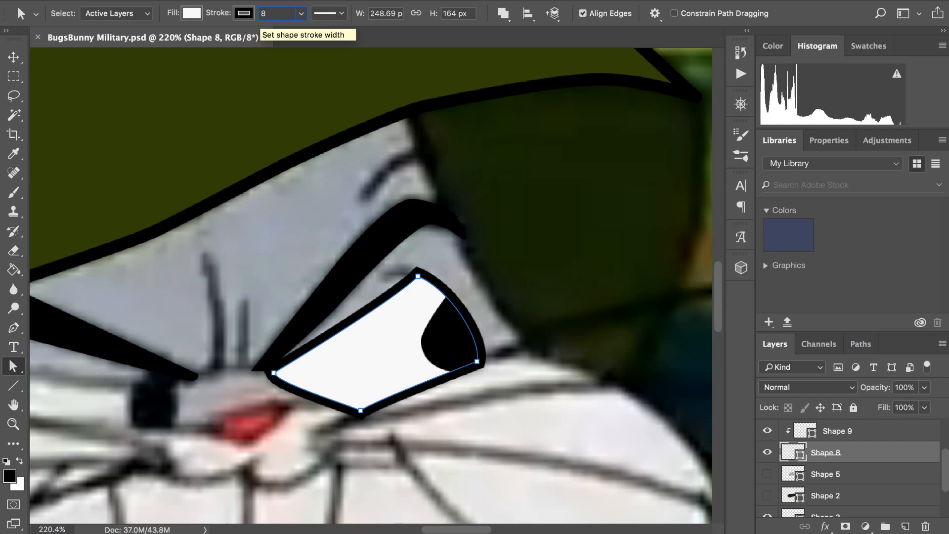
pyautogui.press('Return')
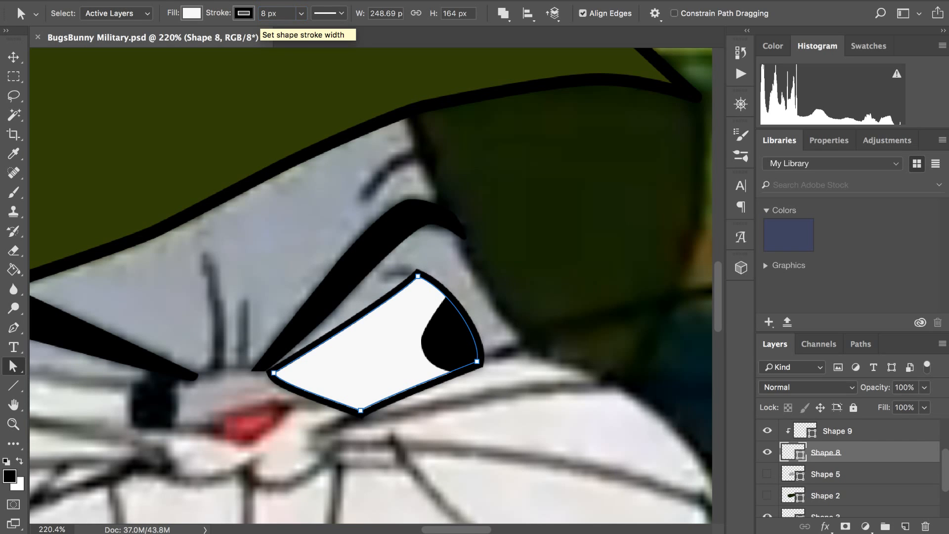
# - Give the white eye's stroke round corners and try centre alignment, then return the stroke to outside alignment
pyautogui.click(331, 13)
pyautogui.click(395, 173)
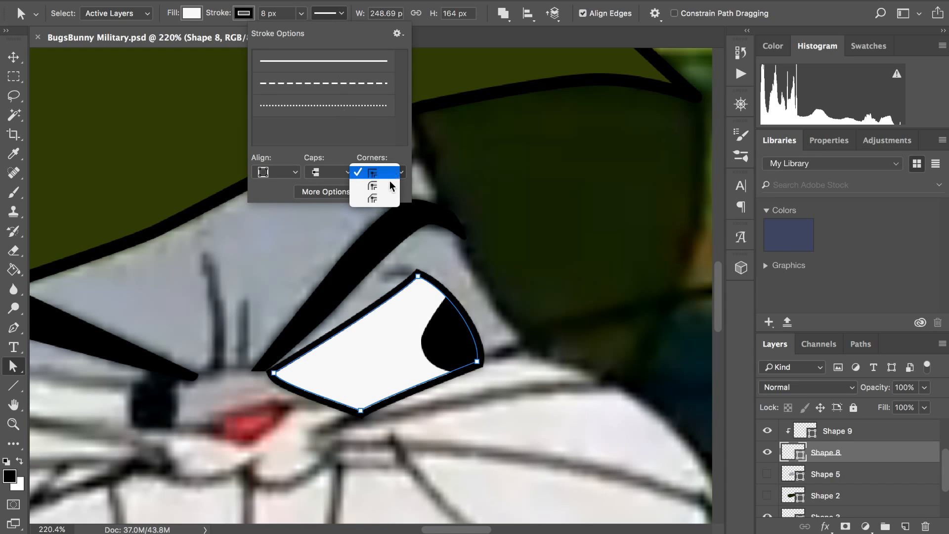
pyautogui.click(375, 187)
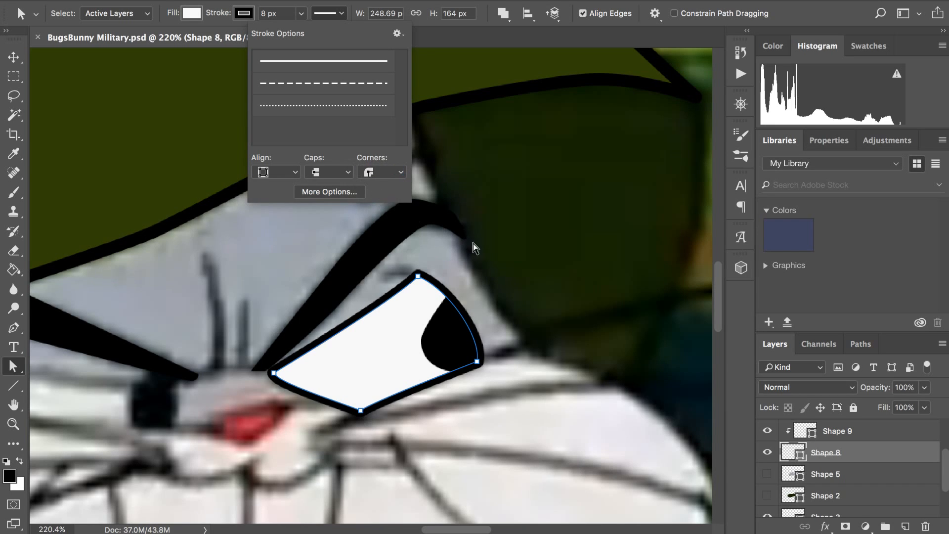
pyautogui.click(289, 171)
pyautogui.click(268, 159)
pyautogui.click(292, 171)
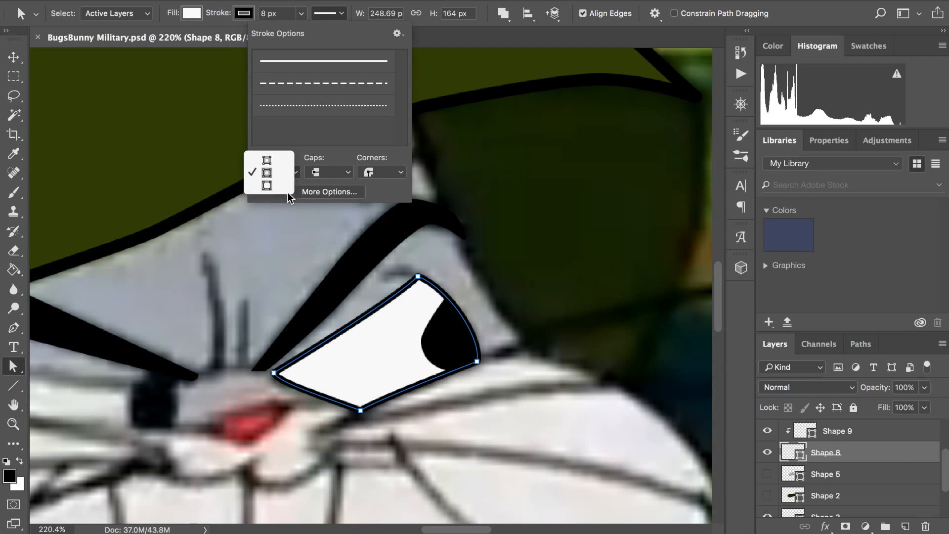
pyautogui.click(287, 188)
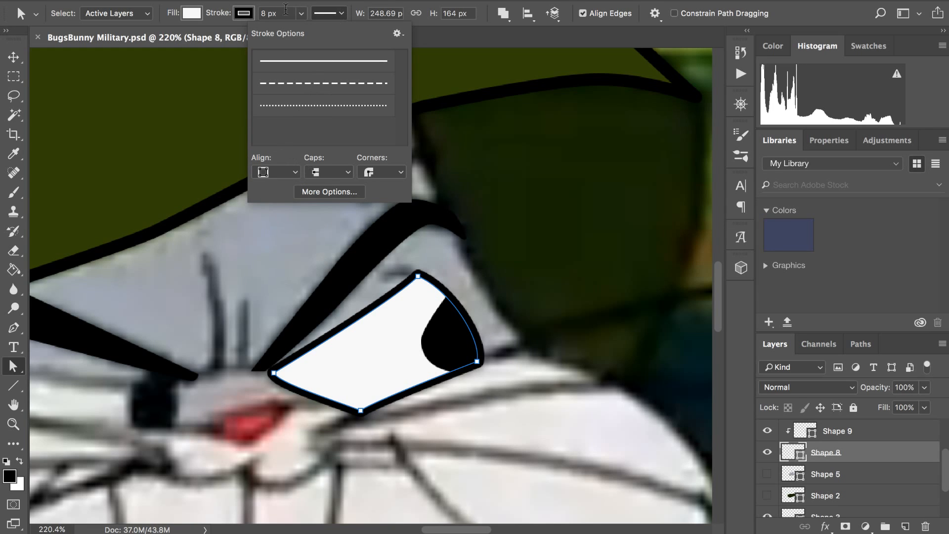
# - Set the white eye's stroke width to 6 px and deselect its path
pyautogui.click(264, 15)
pyautogui.write('6')
pyautogui.press('Return')
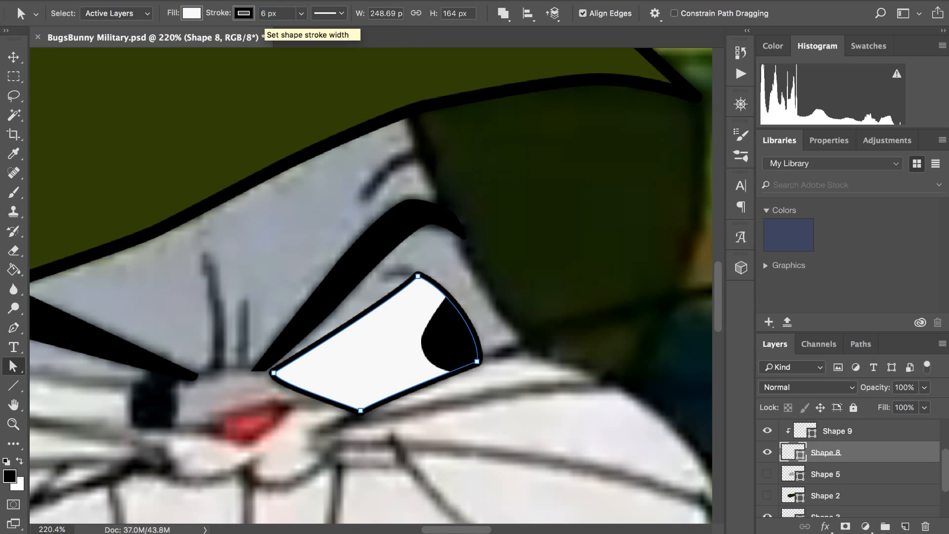
pyautogui.scroll(-2, 143, 199)
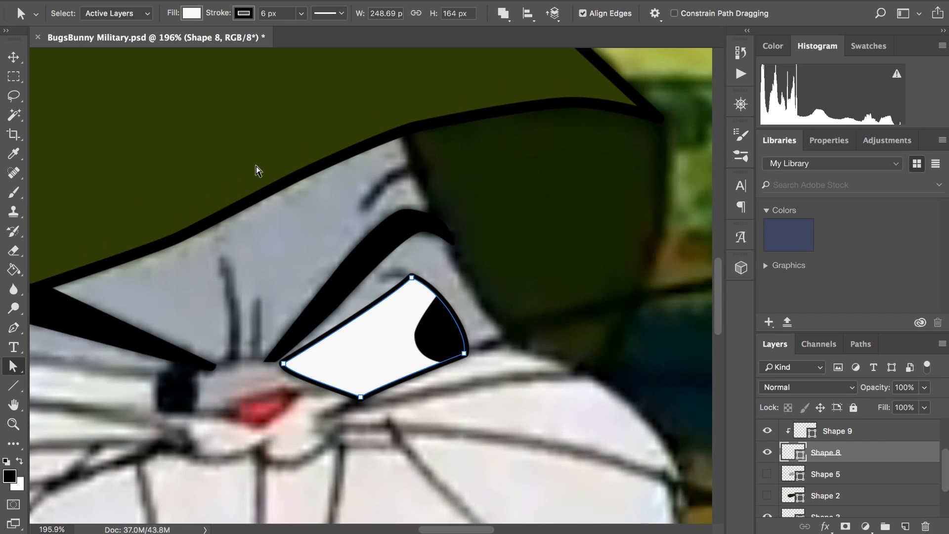
pyautogui.scroll(-5, 257, 166)
pyautogui.scroll(-4, 256, 166)
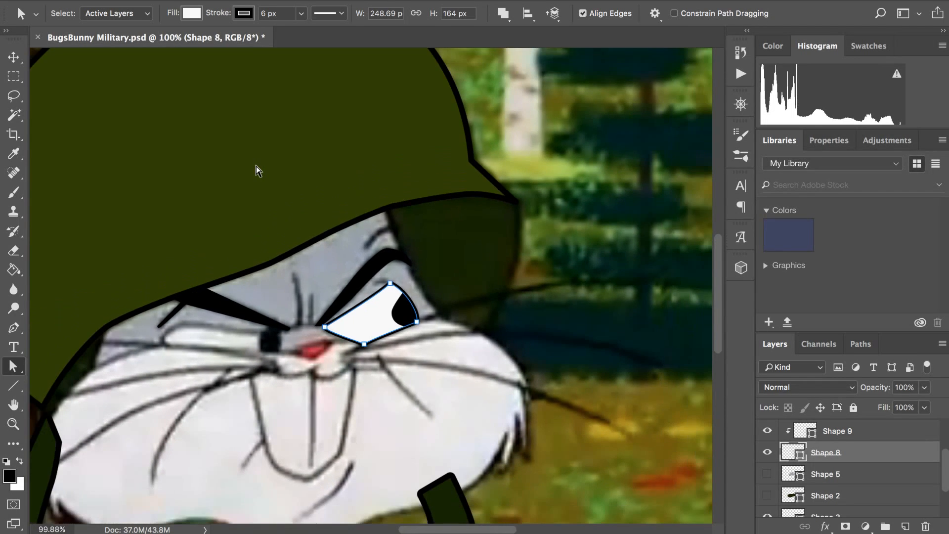
pyautogui.scroll(-2, 257, 166)
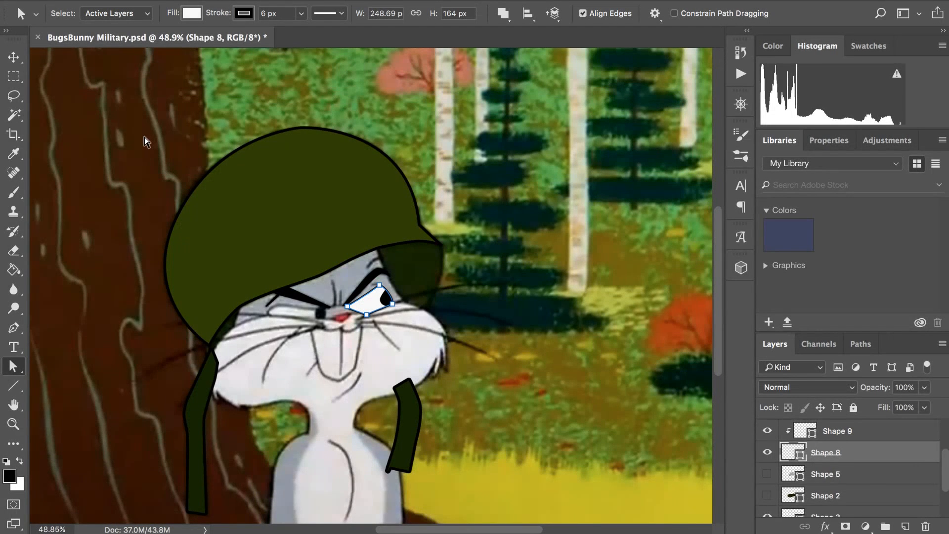
pyautogui.scroll(-2, 239, 88)
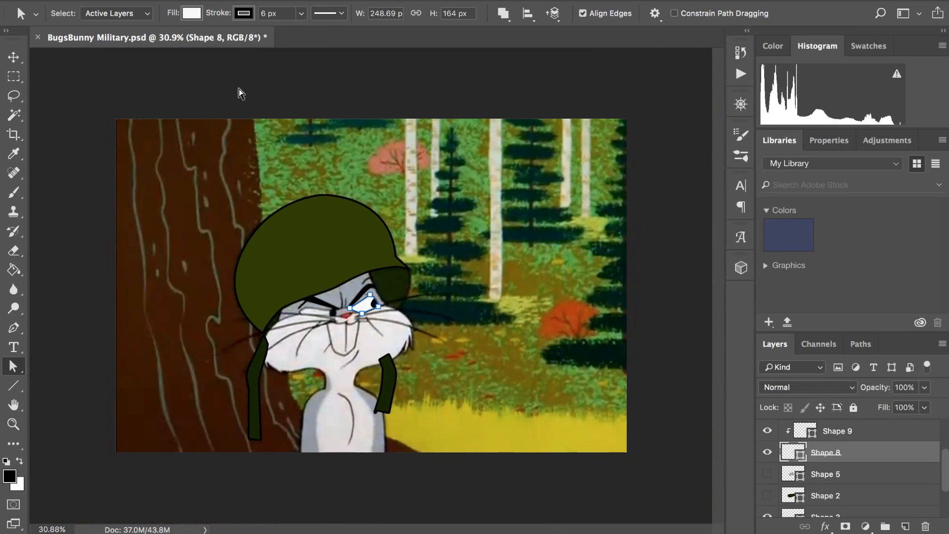
pyautogui.click(239, 88)
# - Add a new empty layer directly above the hidden grey face layer Shape 5
pyautogui.scroll(8, 289, 161)
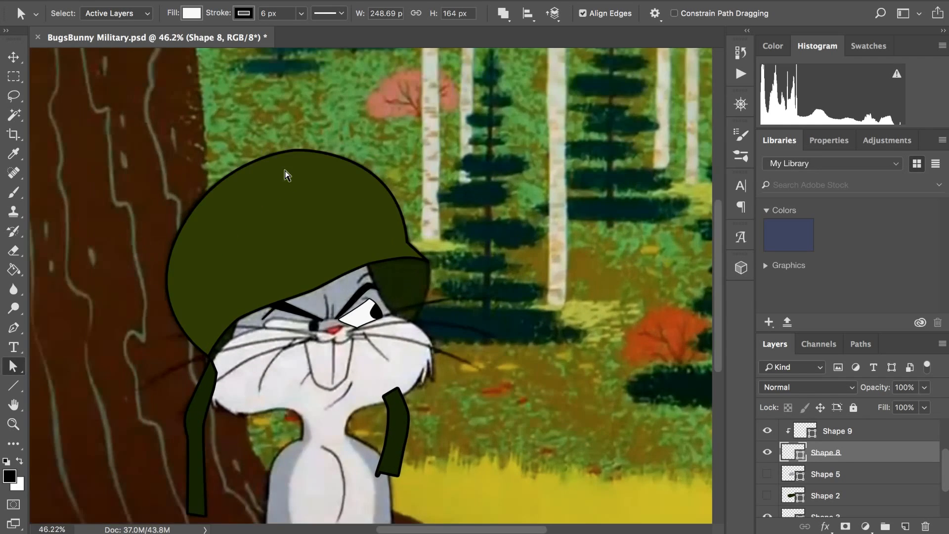
pyautogui.scroll(6, 282, 185)
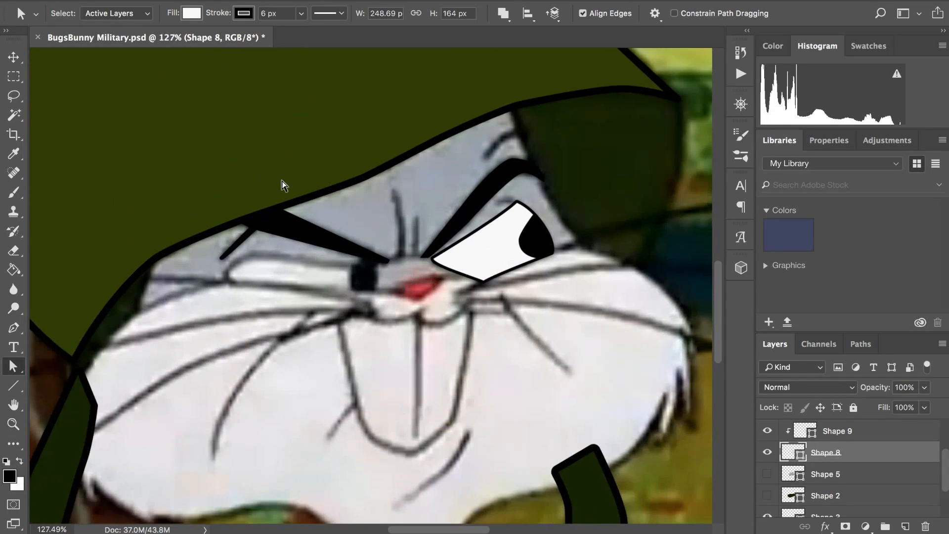
pyautogui.scroll(2, 267, 196)
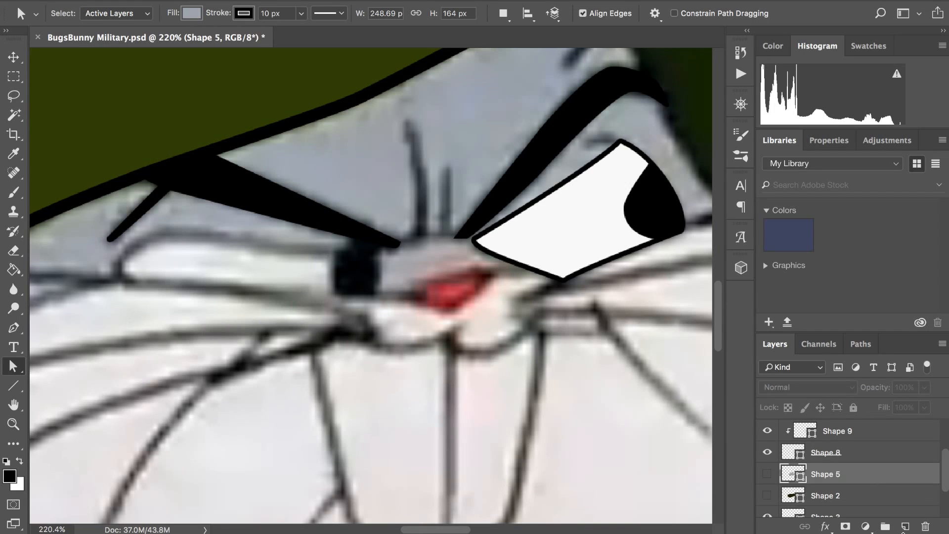
pyautogui.click(905, 526)
# - Start a Pen tool path around the curved outer end of the narrow, untraced eye, refining its anchor points to follow the outline
pyautogui.scroll(3, 236, 204)
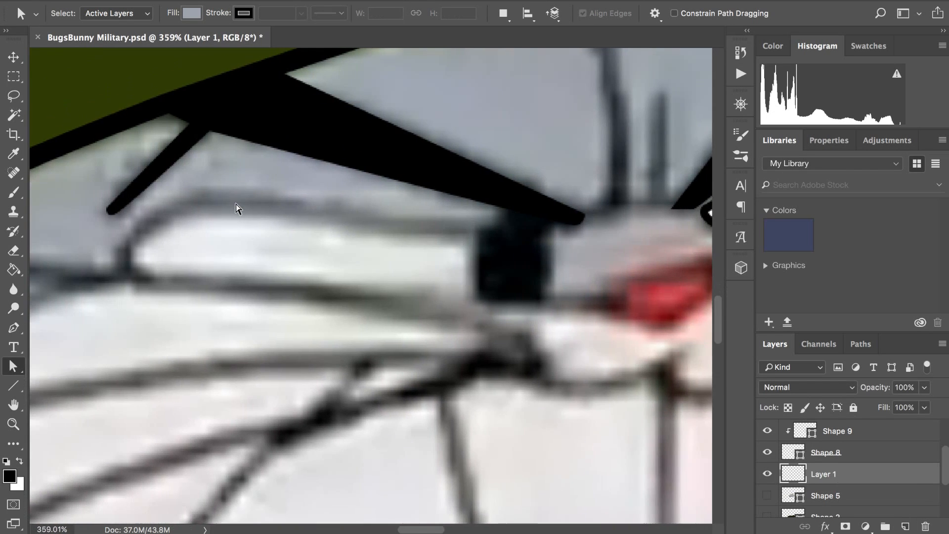
pyautogui.scroll(-2, 236, 204)
pyautogui.press('p')
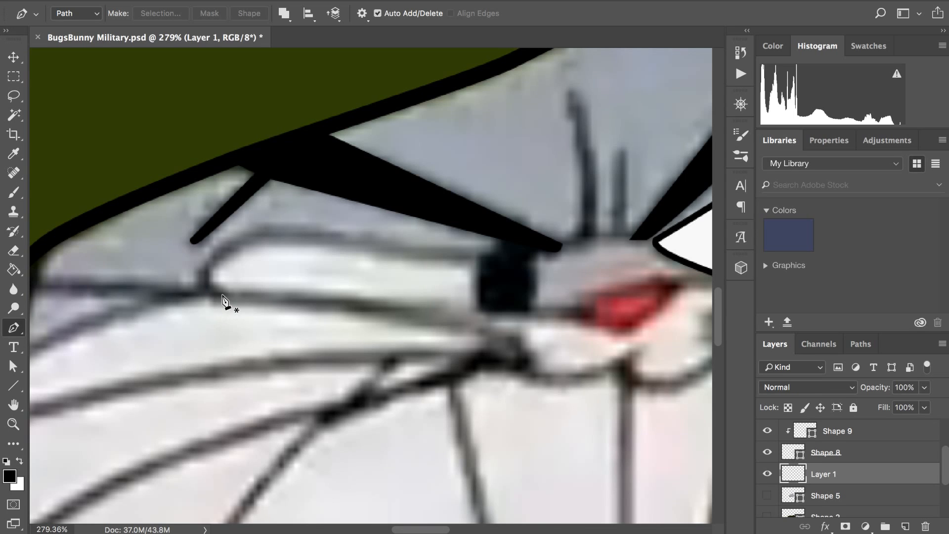
pyautogui.moveTo(222, 296); pyautogui.dragTo(192, 294)
pyautogui.moveTo(248, 235); pyautogui.dragTo(291, 228)
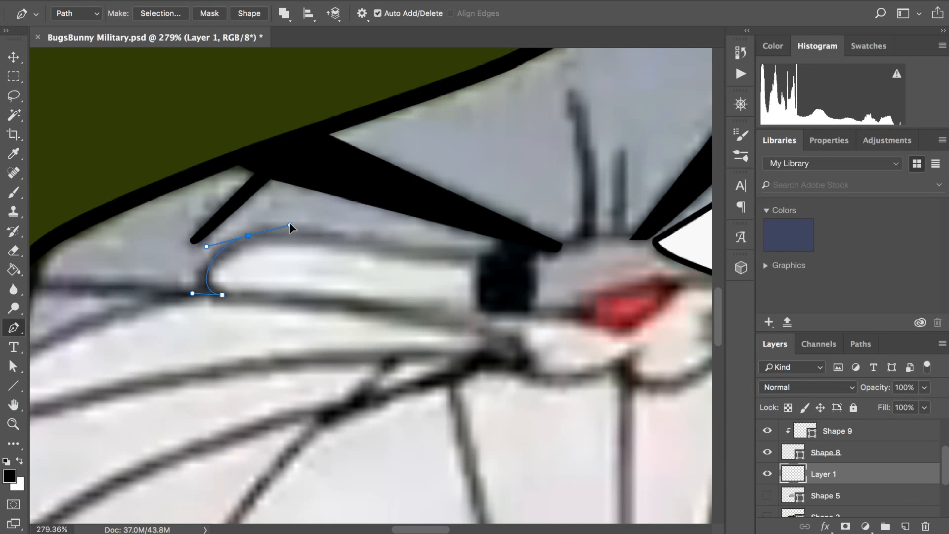
pyautogui.moveTo(212, 260); pyautogui.dragTo(218, 256)
pyautogui.moveTo(266, 233); pyautogui.dragTo(290, 237)
pyautogui.hscroll(3, 497, 248)
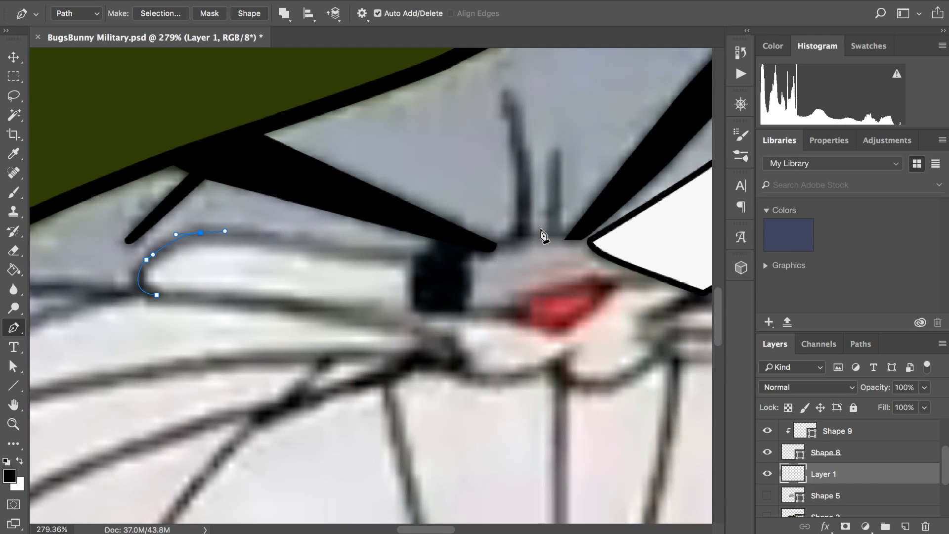
# - Continue the path along the narrow eye's upper edge and around its pupil, then close it along the lower edge
pyautogui.scroll(-1, 463, 288)
pyautogui.click(463, 257)
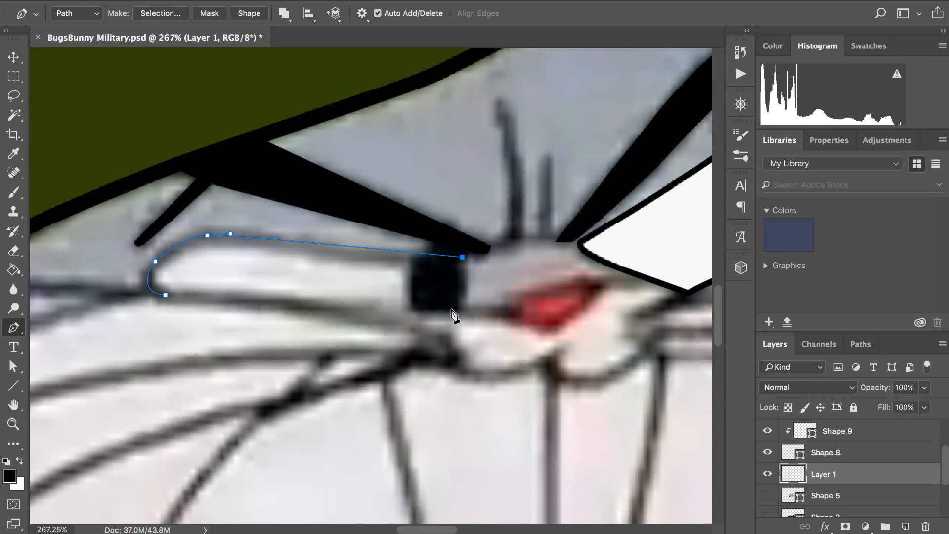
pyautogui.moveTo(449, 309); pyautogui.dragTo(454, 336)
pyautogui.hotkey('ctrl', 'z')
pyautogui.moveTo(460, 257); pyautogui.dragTo(445, 257)
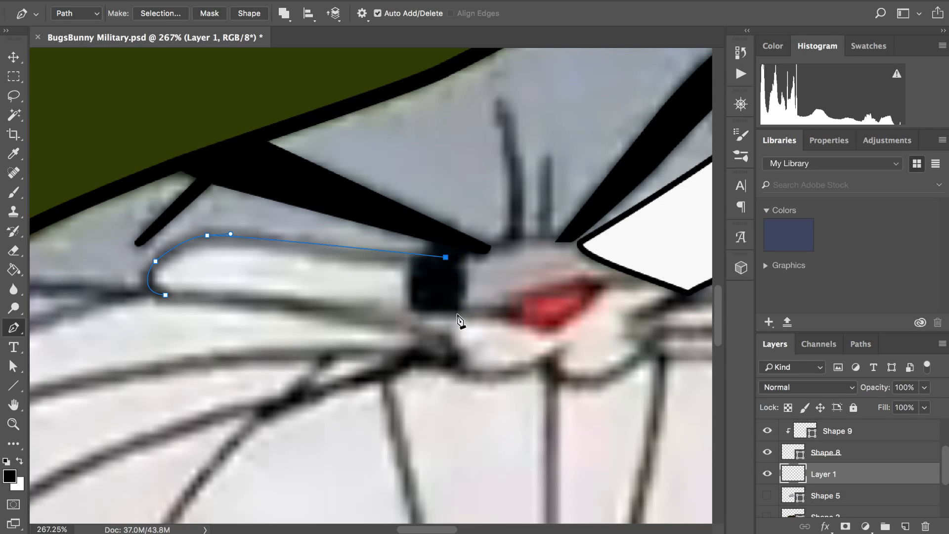
pyautogui.moveTo(456, 312); pyautogui.dragTo(425, 355)
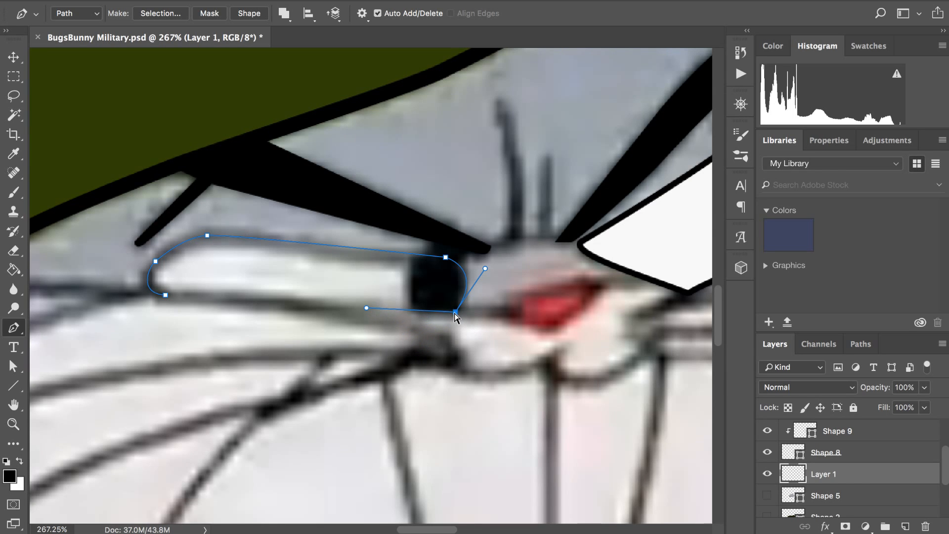
pyautogui.moveTo(455, 314); pyautogui.dragTo(456, 318)
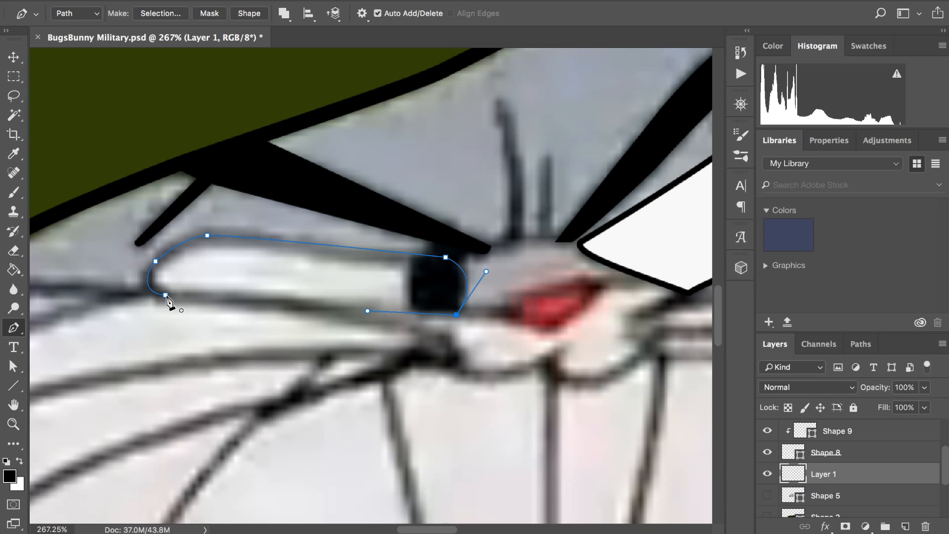
pyautogui.click(165, 296)
# - Convert the closed path around the narrow eye into a shape layer
pyautogui.scroll(-3, 167, 300)
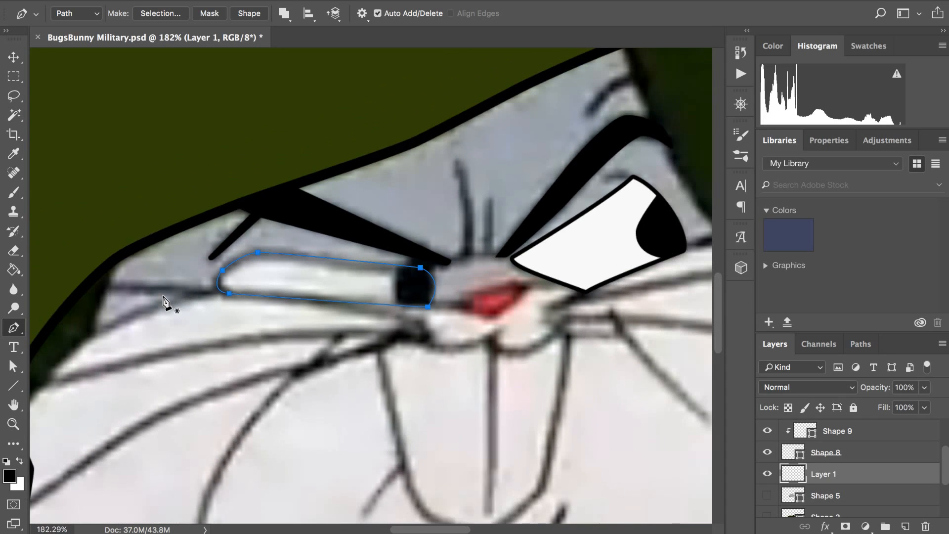
pyautogui.scroll(-6, 165, 300)
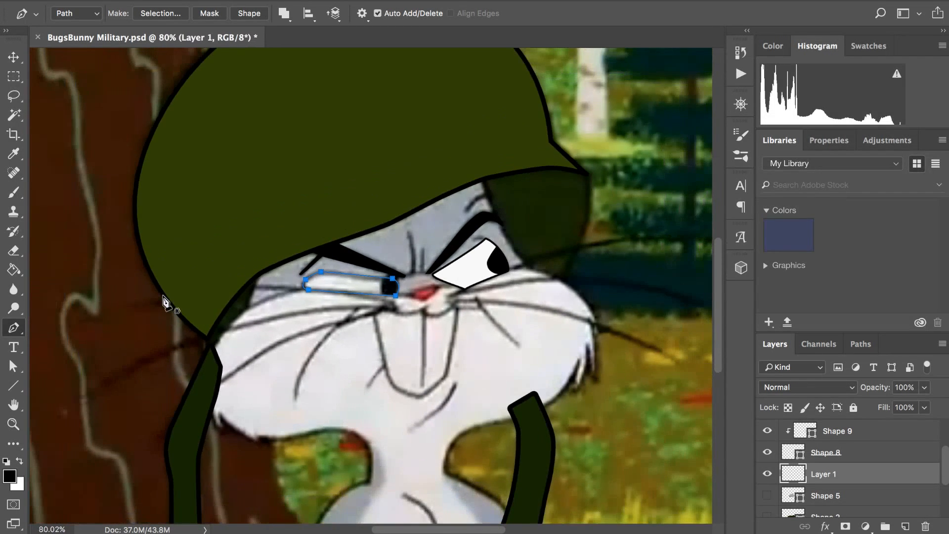
pyautogui.scroll(6, 165, 300)
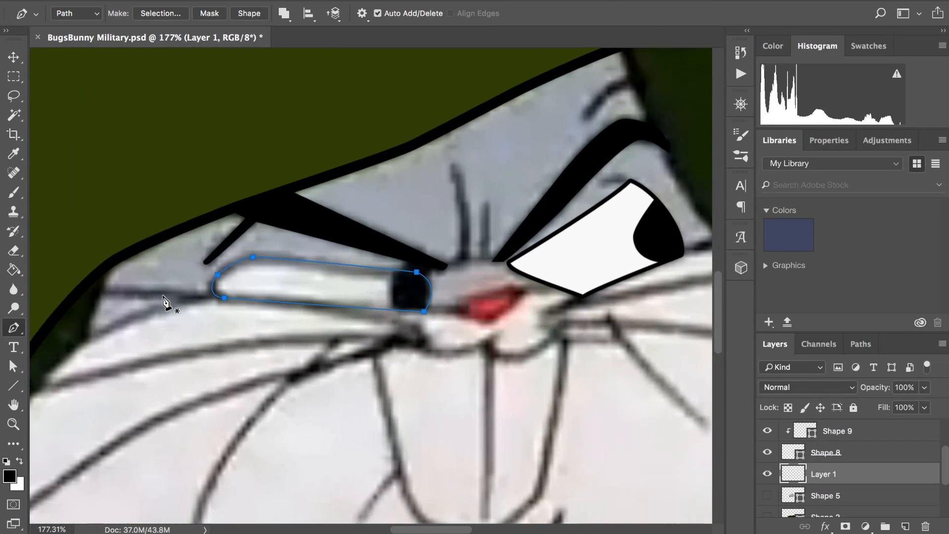
pyautogui.scroll(2, 164, 301)
pyautogui.click(249, 13)
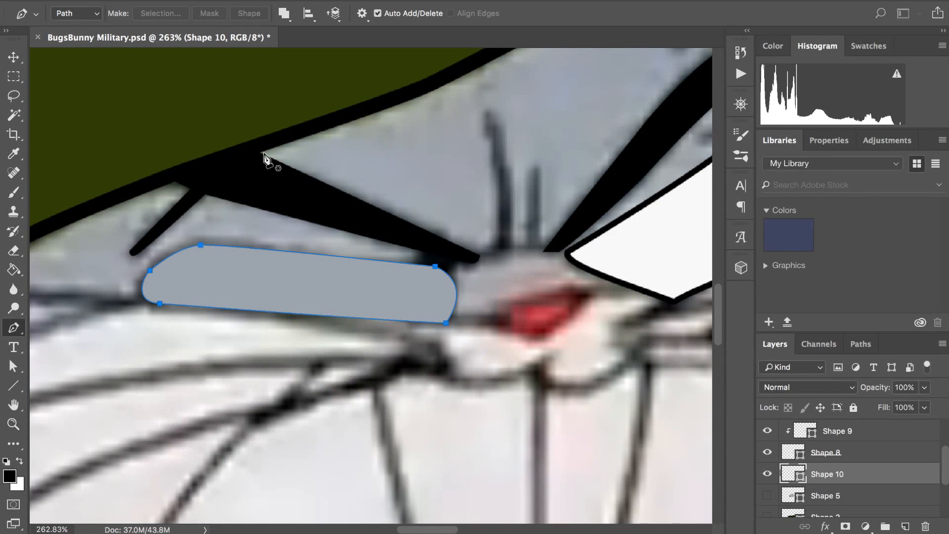
# - Fill the narrow eye shape with white from the recently used colours
pyautogui.click(13, 370)
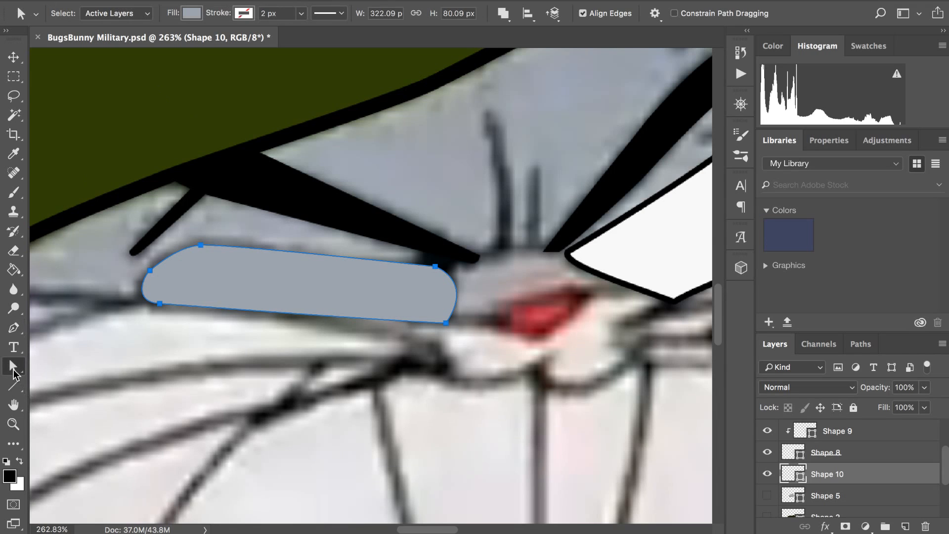
pyautogui.click(191, 13)
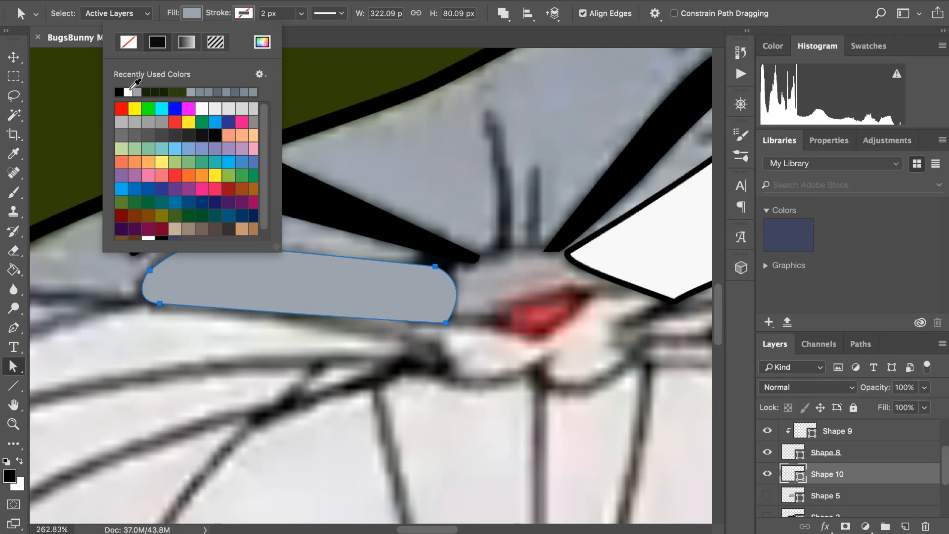
pyautogui.click(129, 91)
pyautogui.click(194, 18)
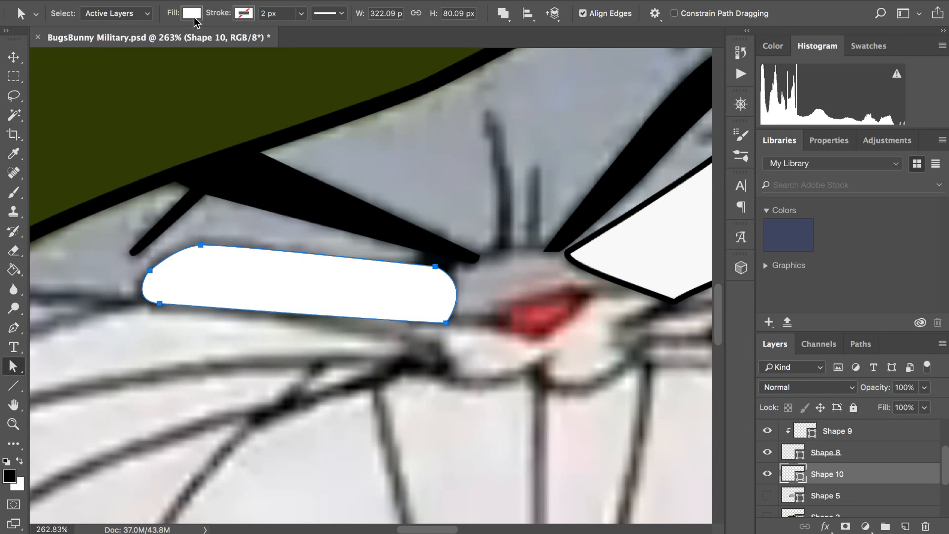
# - Give the narrow eye shape a black stroke 8 px wide
pyautogui.click(253, 13)
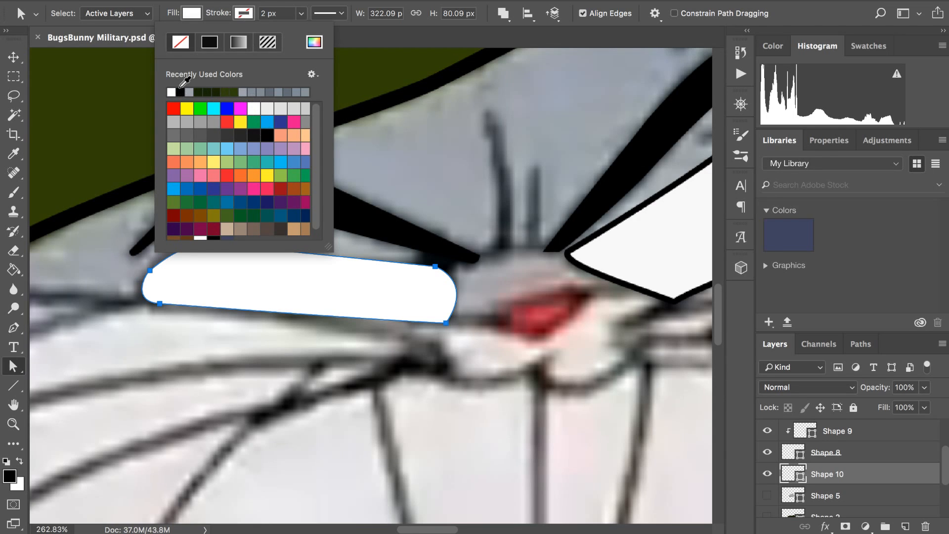
pyautogui.click(181, 92)
pyautogui.click(266, 10)
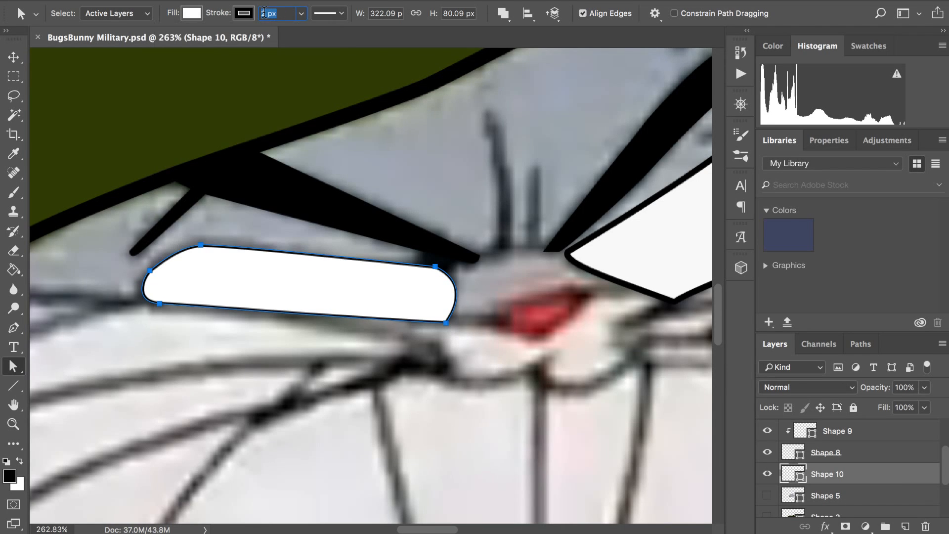
pyautogui.click(260, 14)
pyautogui.write('8')
pyautogui.press('Return')
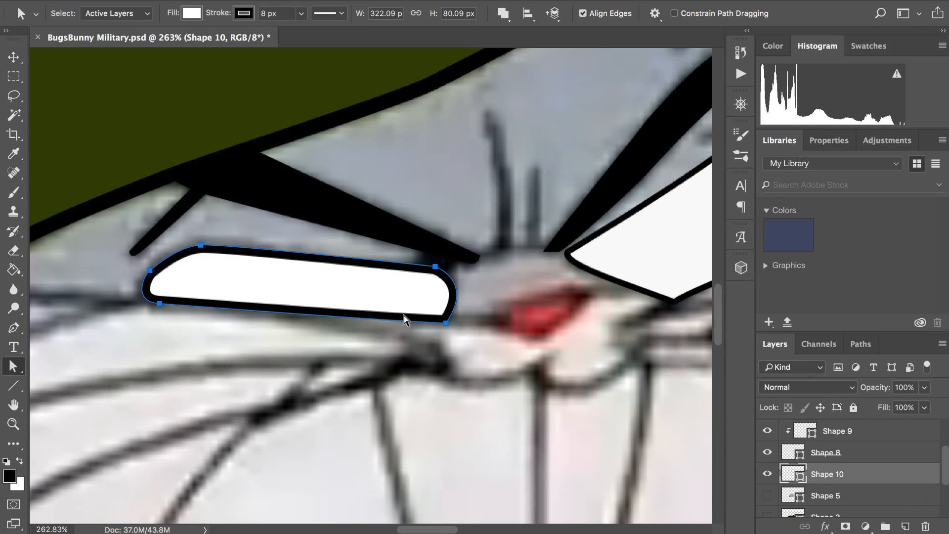
# - Align the narrow eye's stroke to the outside of its path and give it round corners
pyautogui.click(335, 14)
pyautogui.click(276, 172)
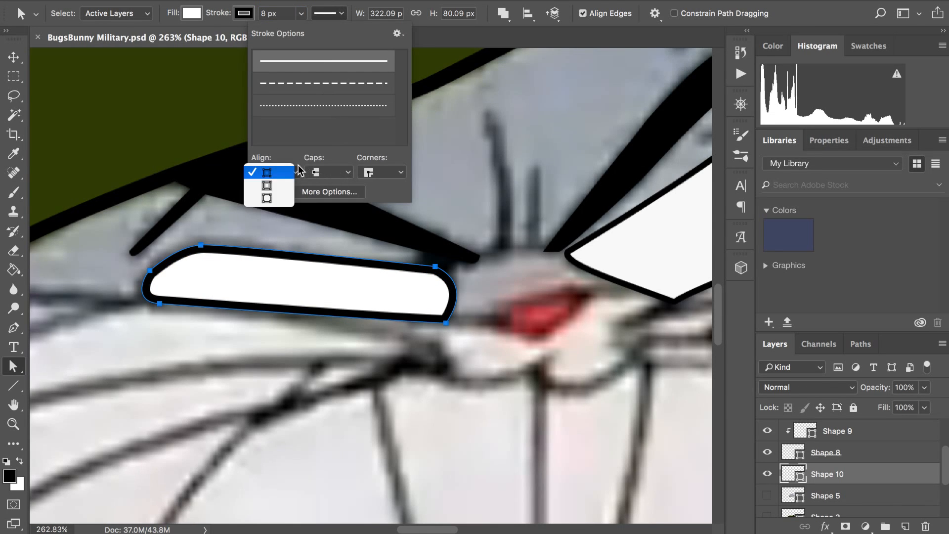
pyautogui.click(276, 198)
pyautogui.click(372, 172)
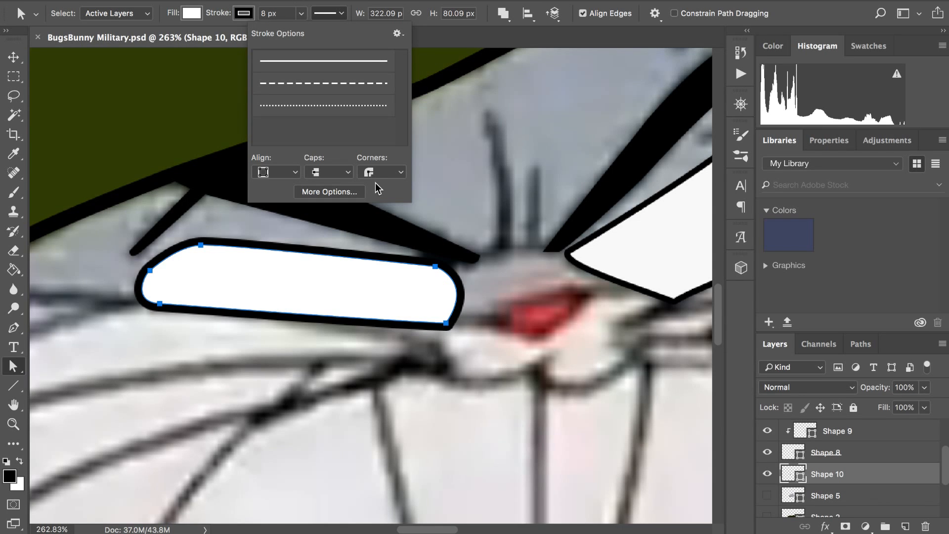
pyautogui.scroll(-5, 382, 270)
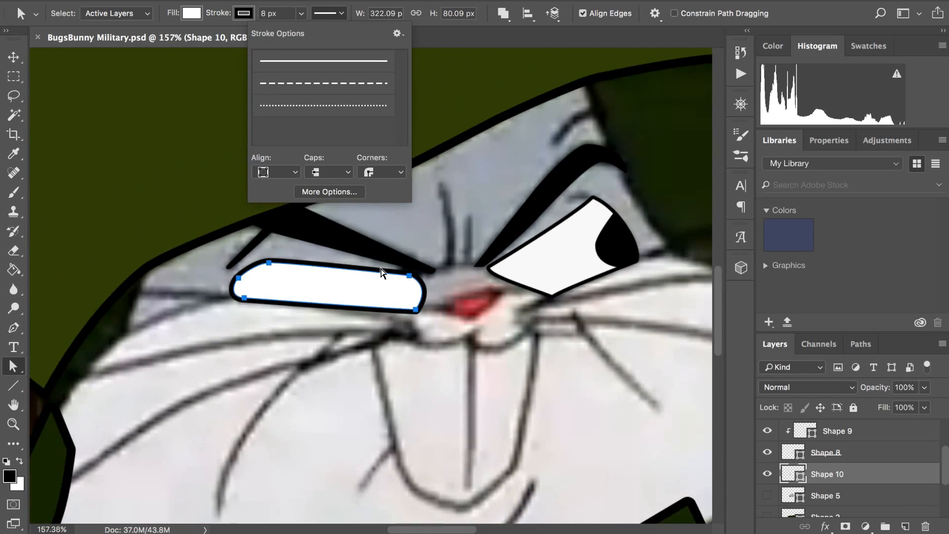
pyautogui.scroll(-8, 381, 271)
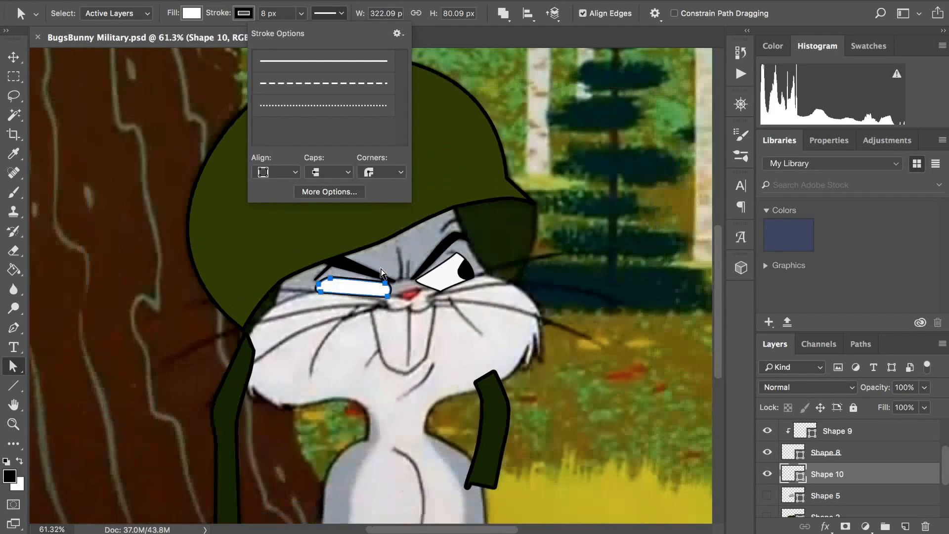
pyautogui.scroll(-1, 381, 269)
pyautogui.scroll(6, 381, 269)
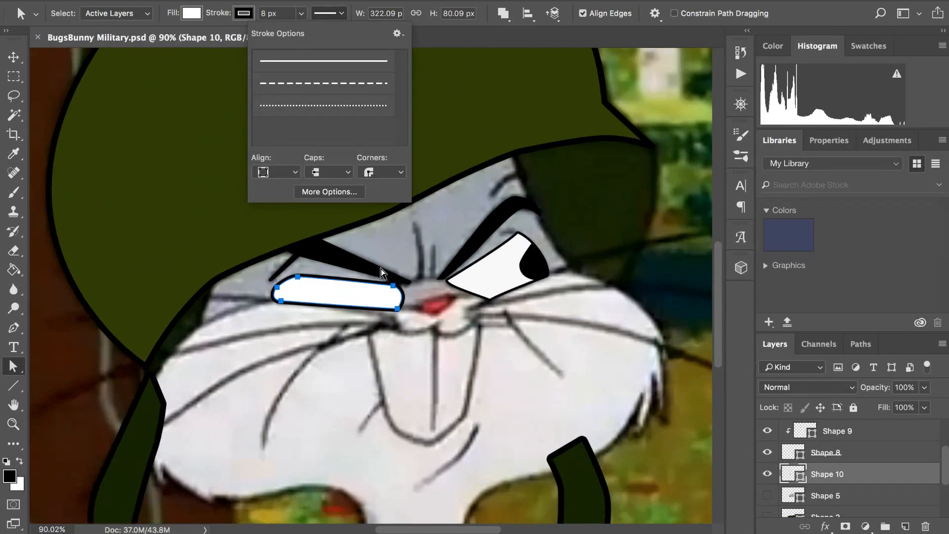
# - Examine the outlined narrow eye against the cartoon, briefly showing and hiding the grey face shape to compare
pyautogui.scroll(7, 381, 268)
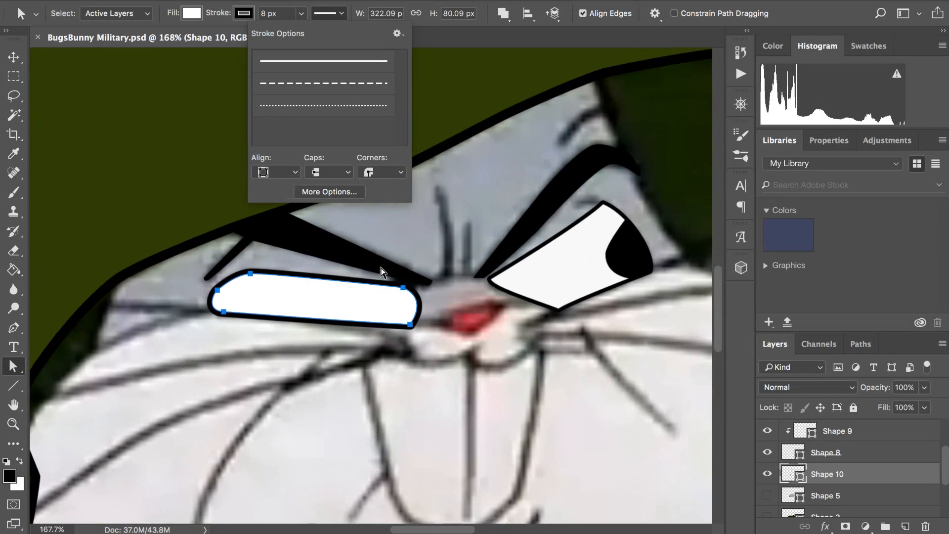
pyautogui.scroll(2, 381, 271)
pyautogui.click(774, 500)
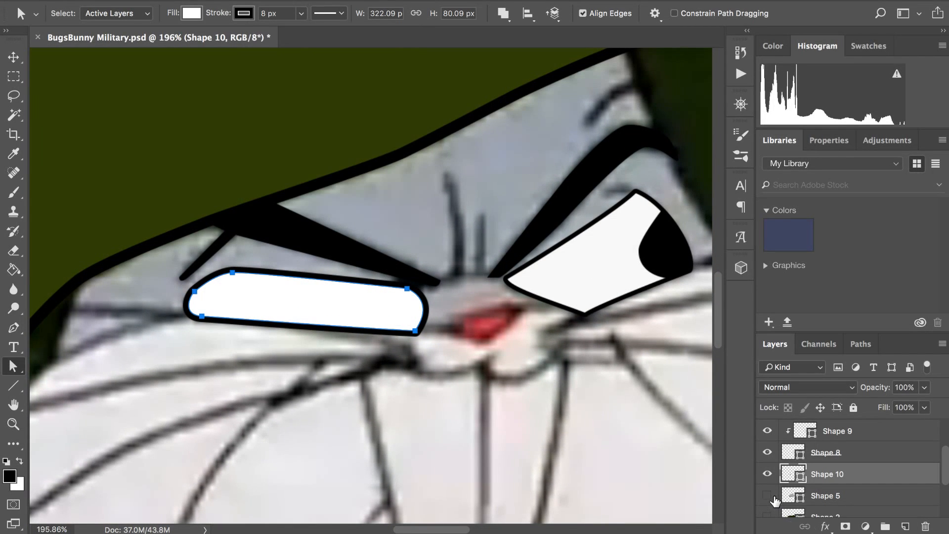
pyautogui.click(774, 497)
pyautogui.click(774, 497)
pyautogui.click(775, 497)
pyautogui.click(774, 497)
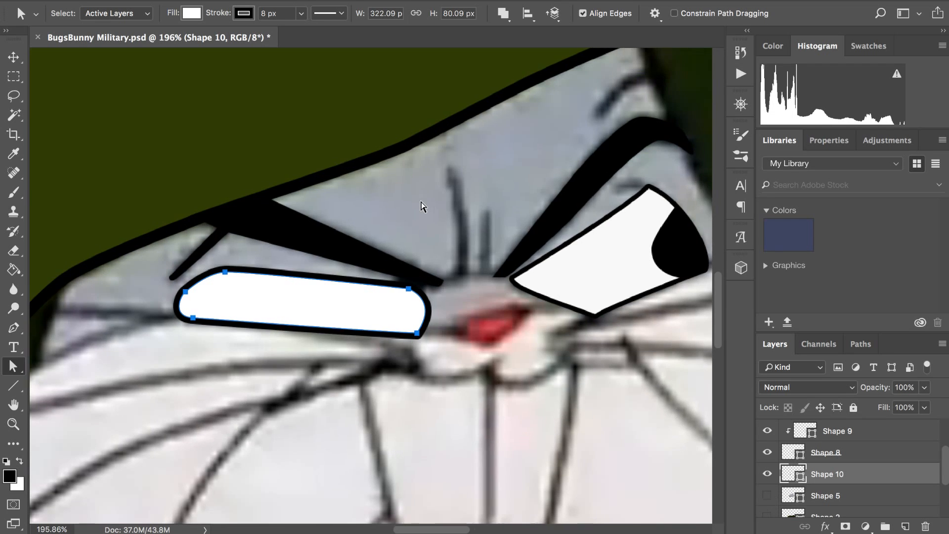
pyautogui.scroll(3, 422, 202)
pyautogui.scroll(-8, 423, 199)
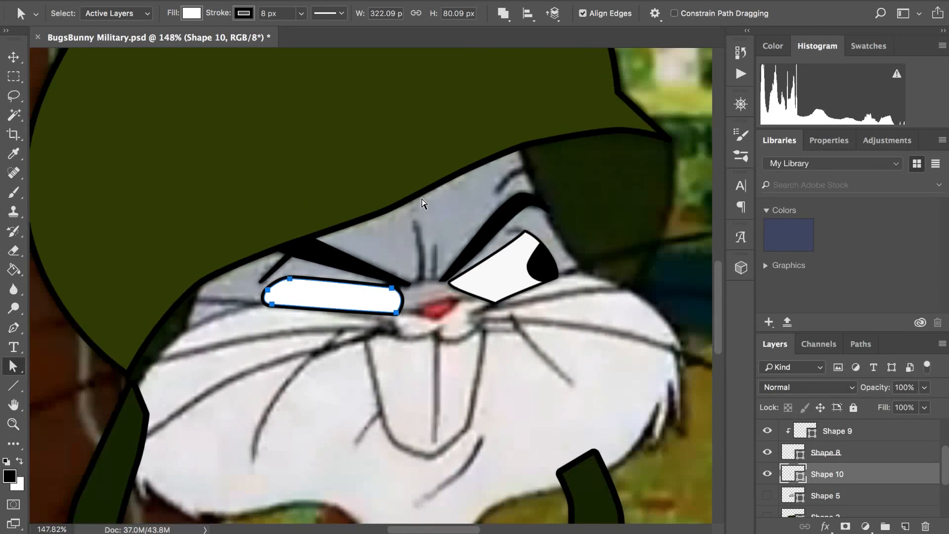
pyautogui.scroll(-2, 417, 203)
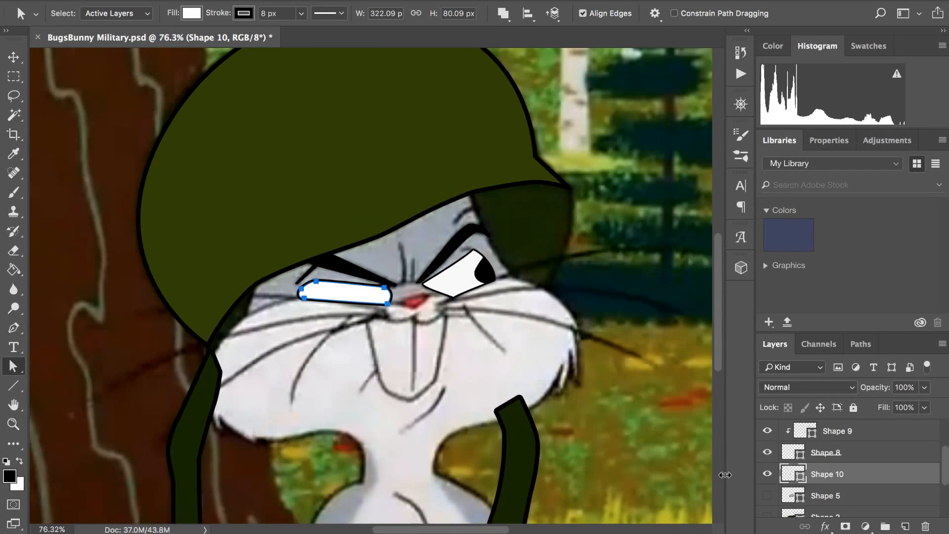
pyautogui.click(767, 495)
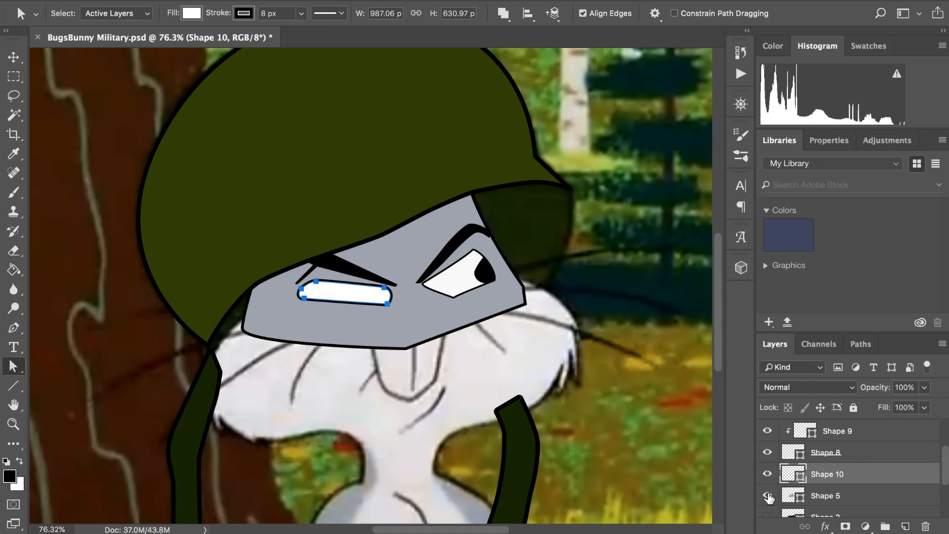
pyautogui.click(768, 495)
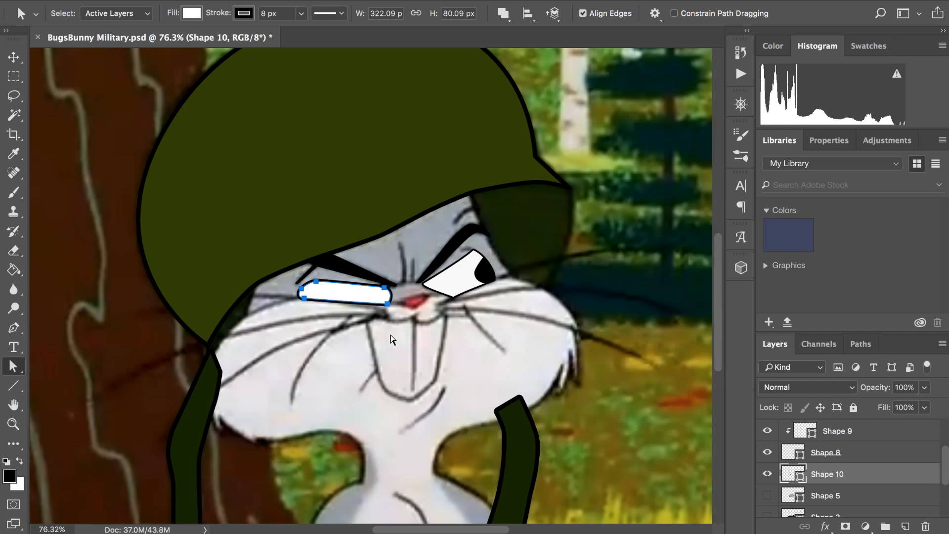
# - Hide the white narrow eye shape and add a new empty layer above it for tracing the pupil with the Pen tool
pyautogui.scroll(6, 391, 335)
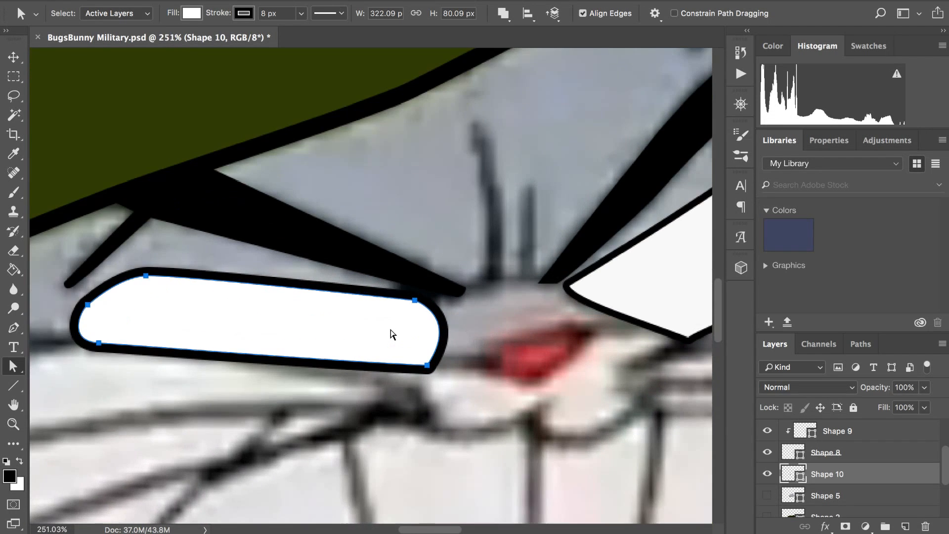
pyautogui.scroll(2, 391, 334)
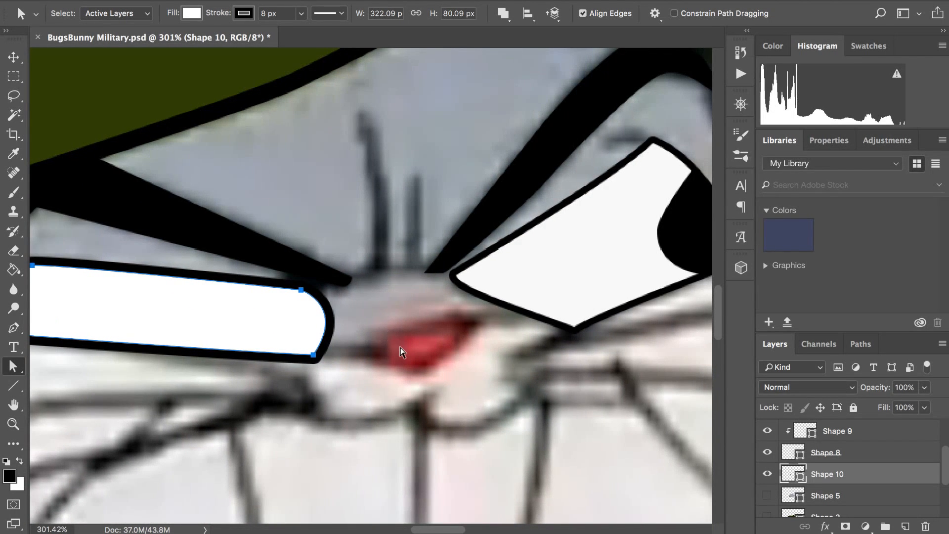
pyautogui.click(767, 474)
pyautogui.click(905, 526)
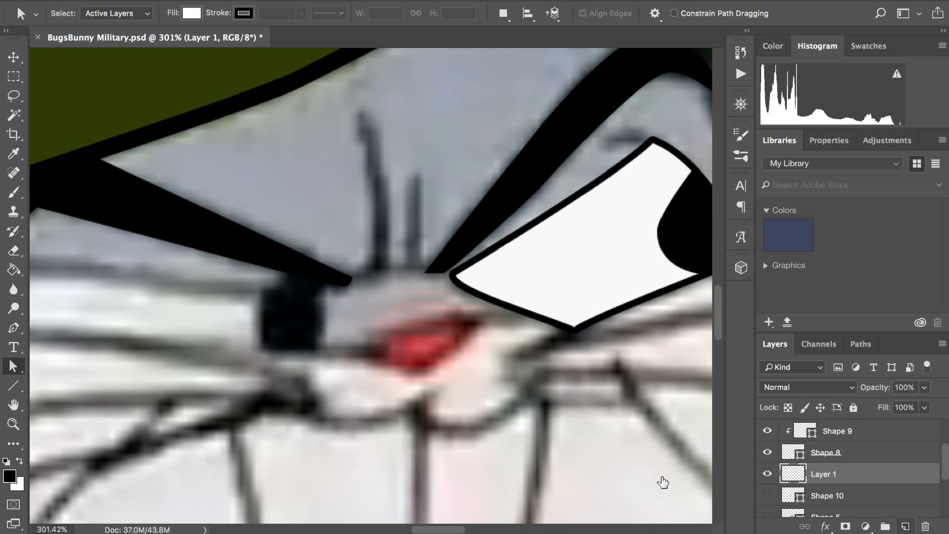
pyautogui.scroll(2, 378, 357)
pyautogui.press('p')
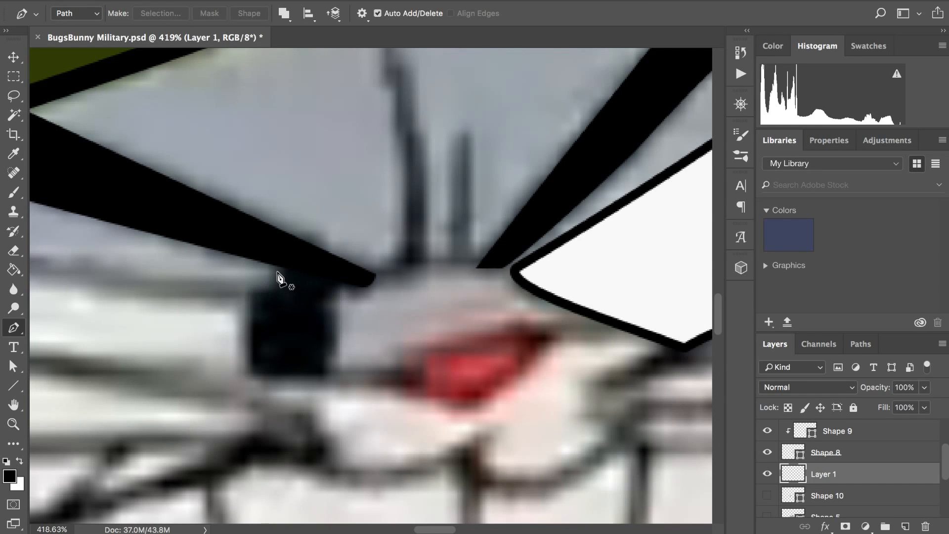
# - Trace a closed curved path around the narrow eye's pupil, extending it past the eye's inner edge beside the nose
pyautogui.moveTo(279, 273); pyautogui.dragTo(253, 291)
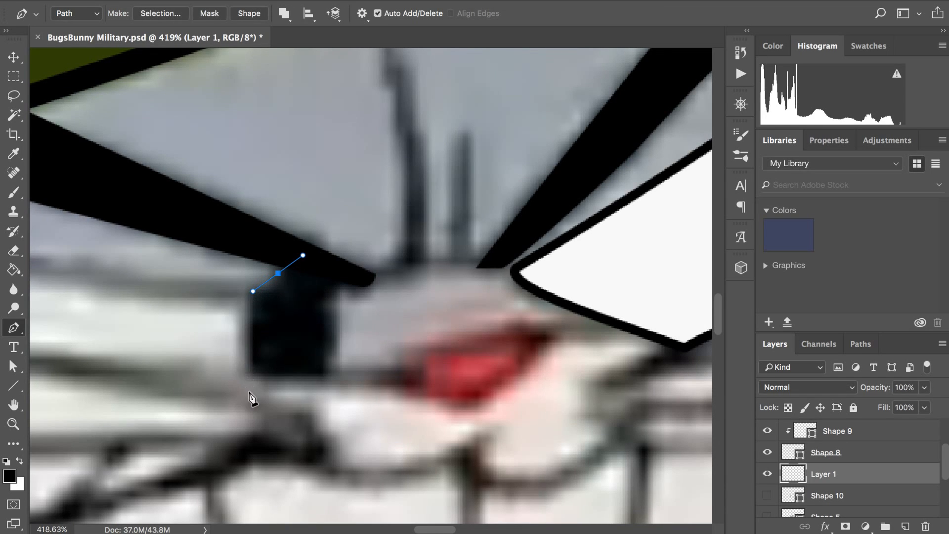
pyautogui.moveTo(250, 392); pyautogui.dragTo(278, 433)
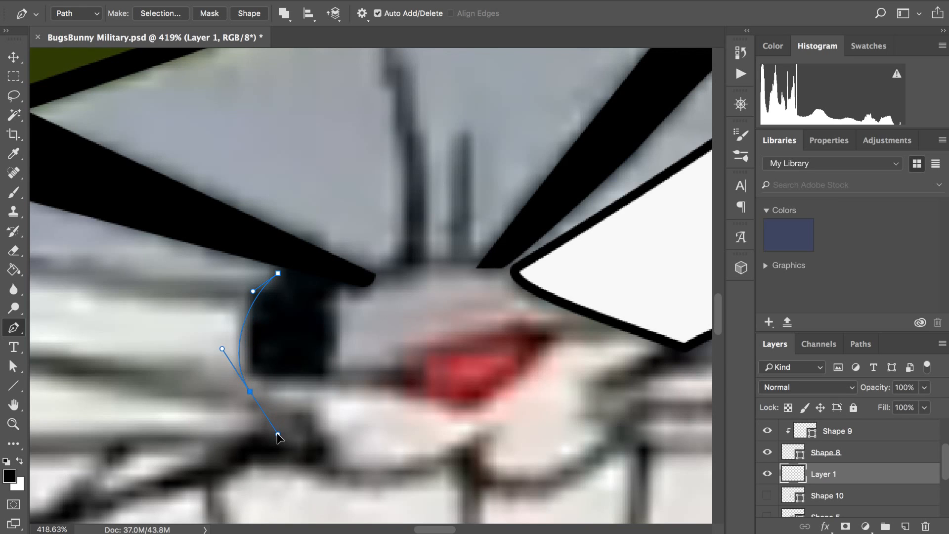
pyautogui.hotkey('ctrl', 'z')
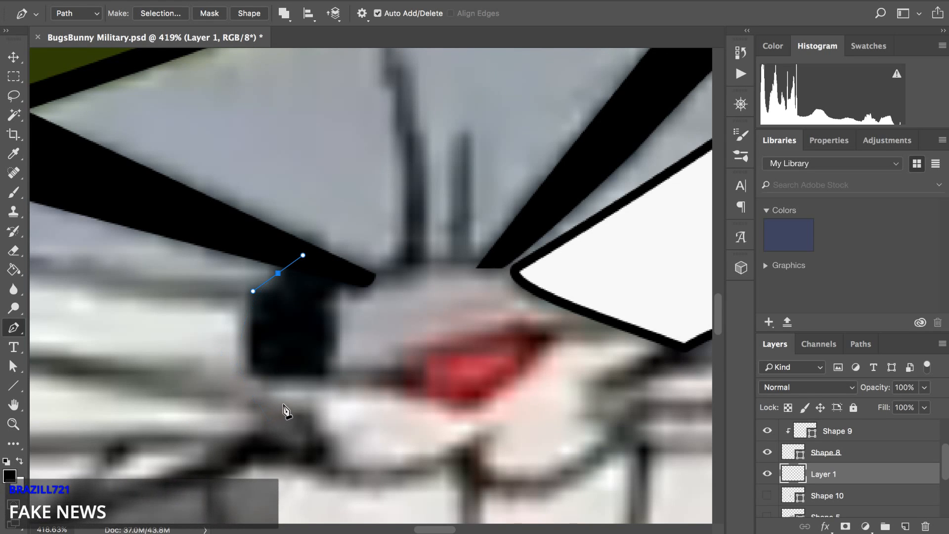
pyautogui.moveTo(284, 404); pyautogui.dragTo(350, 439)
pyautogui.click(383, 379)
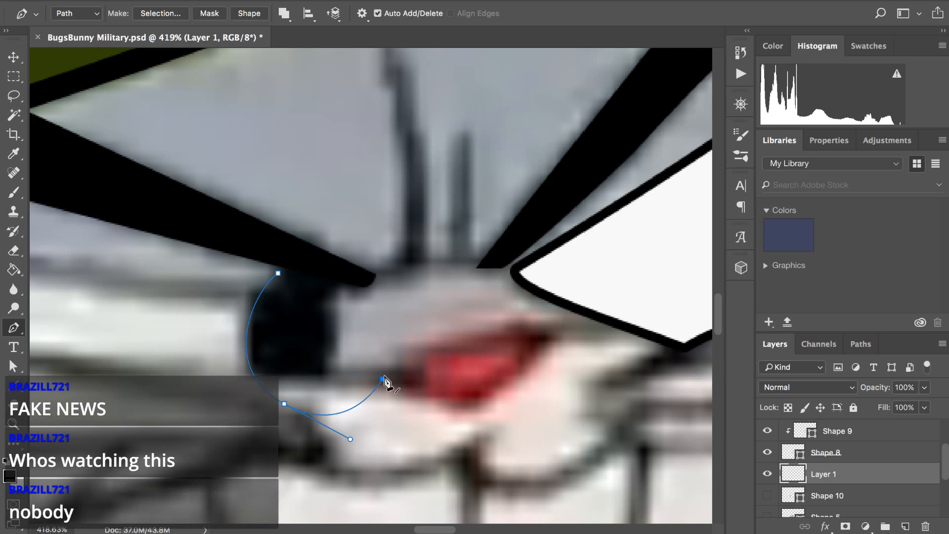
pyautogui.click(374, 284)
pyautogui.click(278, 273)
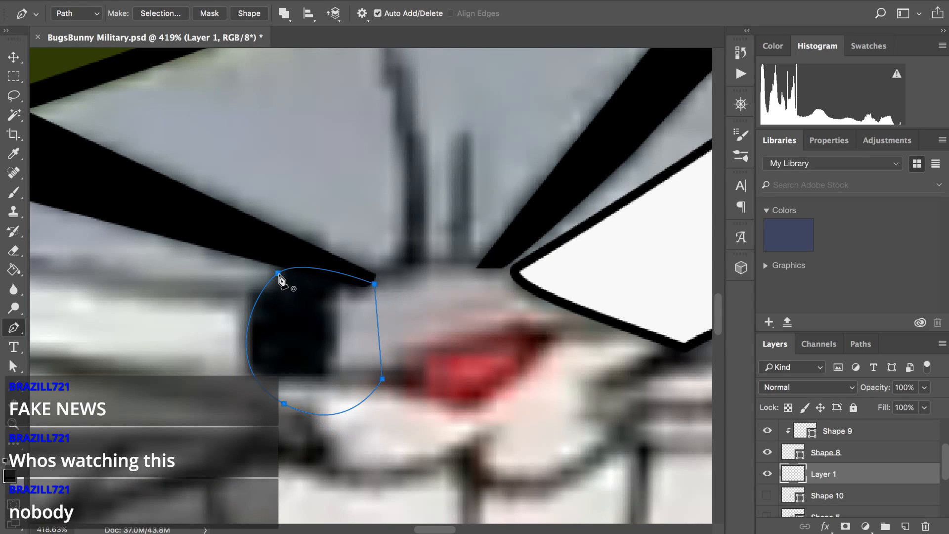
# - Convert the pupil path into a shape layer and fill it with black from the recently used colours
pyautogui.scroll(-4, 366, 381)
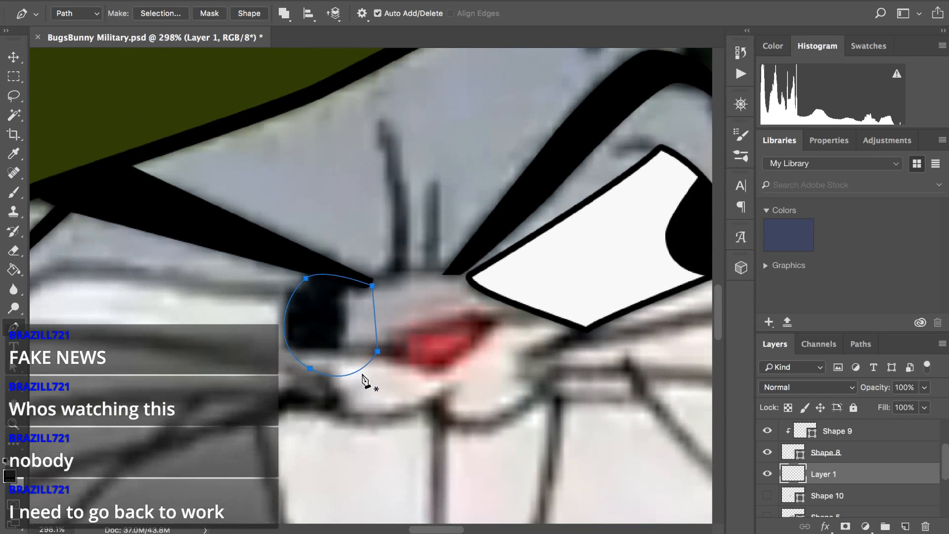
pyautogui.scroll(-1, 366, 382)
pyautogui.click(248, 15)
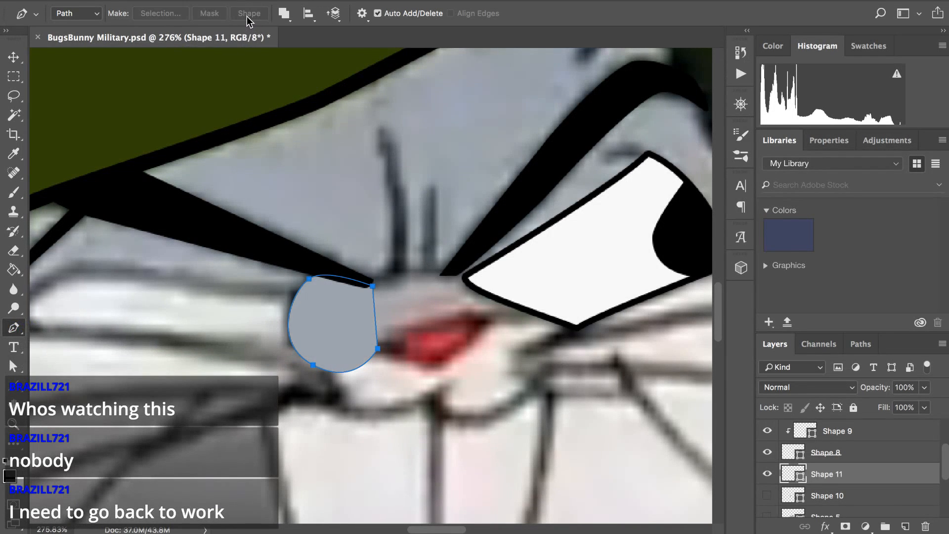
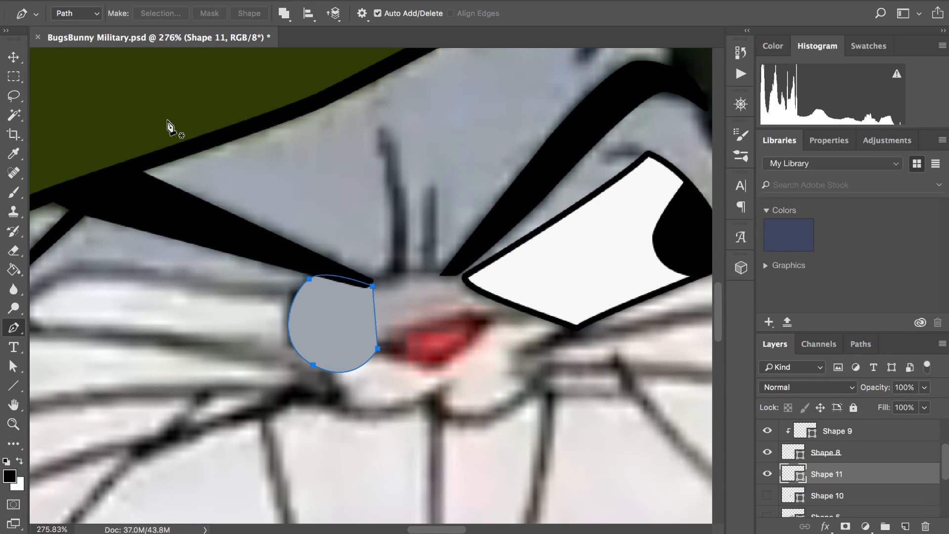
pyautogui.click(14, 367)
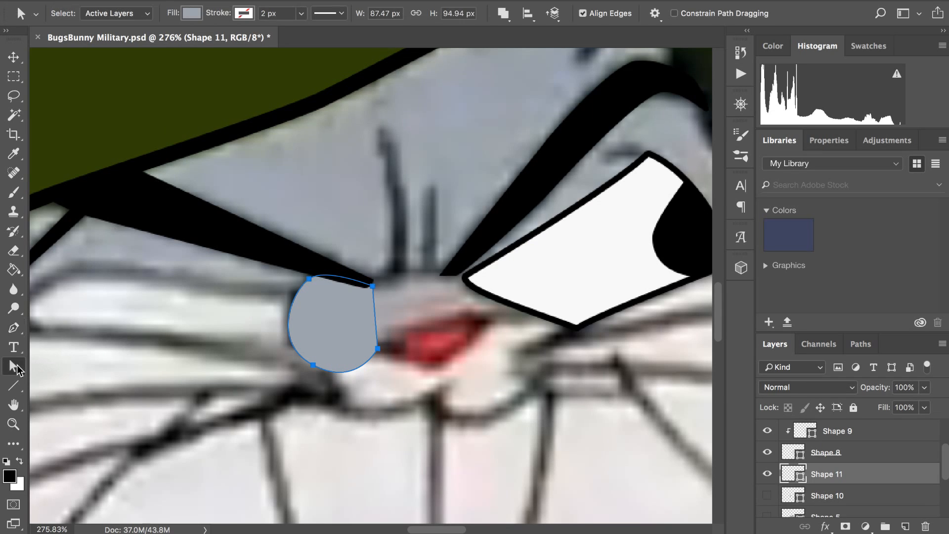
pyautogui.click(194, 13)
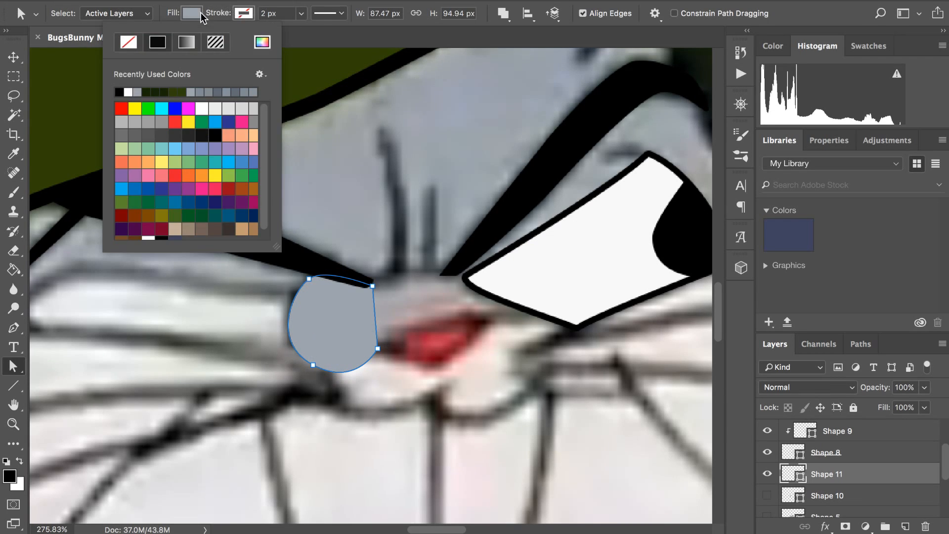
pyautogui.click(119, 92)
pyautogui.click(191, 15)
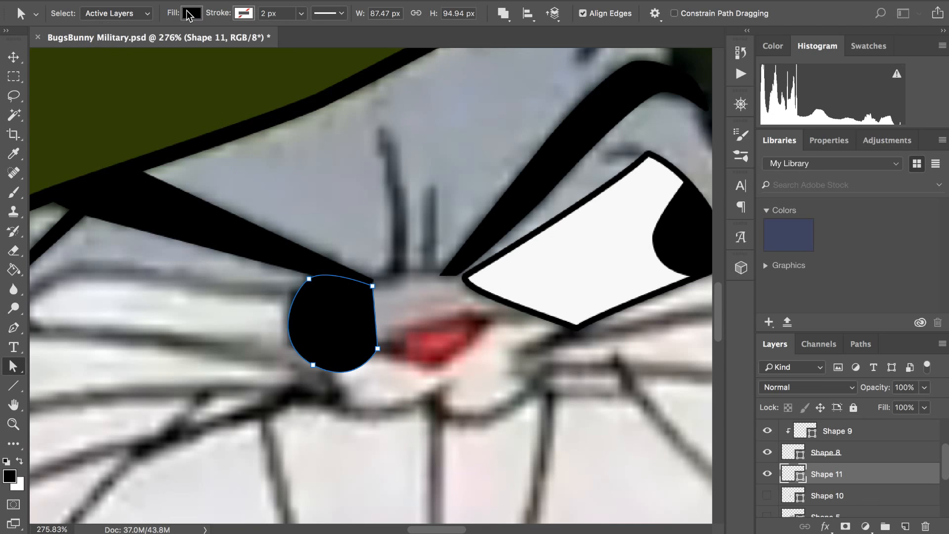
# - Show the white narrow eye shape again and clip the black pupil shape to it with a clipping mask
pyautogui.click(767, 496)
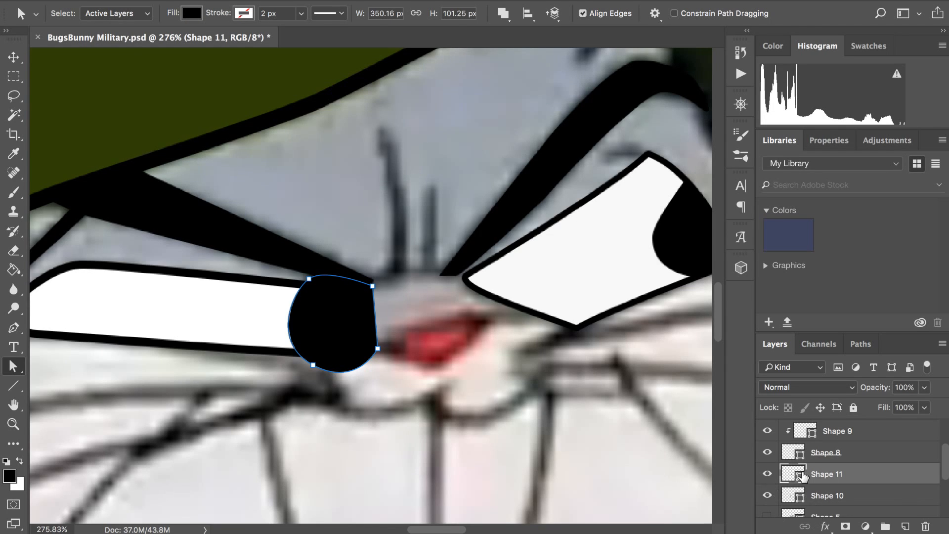
pyautogui.rightClick(828, 482)
pyautogui.click(773, 511)
pyautogui.rightClick(835, 473)
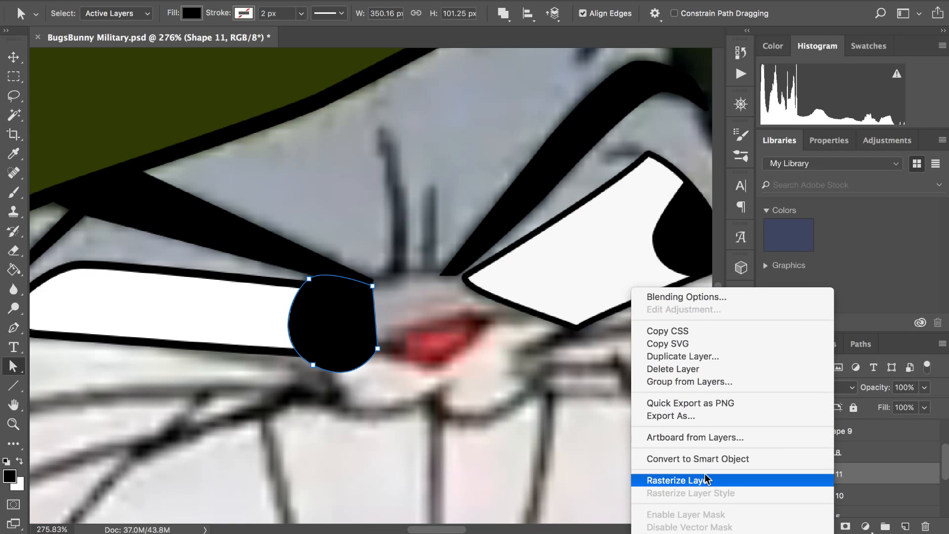
pyautogui.click(658, 451)
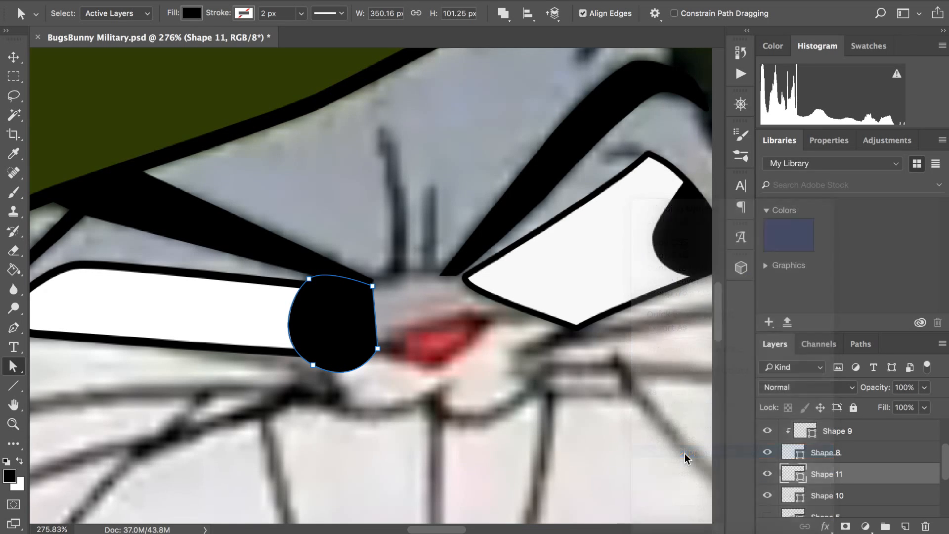
# - Examine both finished eyes up close and within the whole image, along with the untraced nose, teeth and whiskers
pyautogui.scroll(-5, 367, 271)
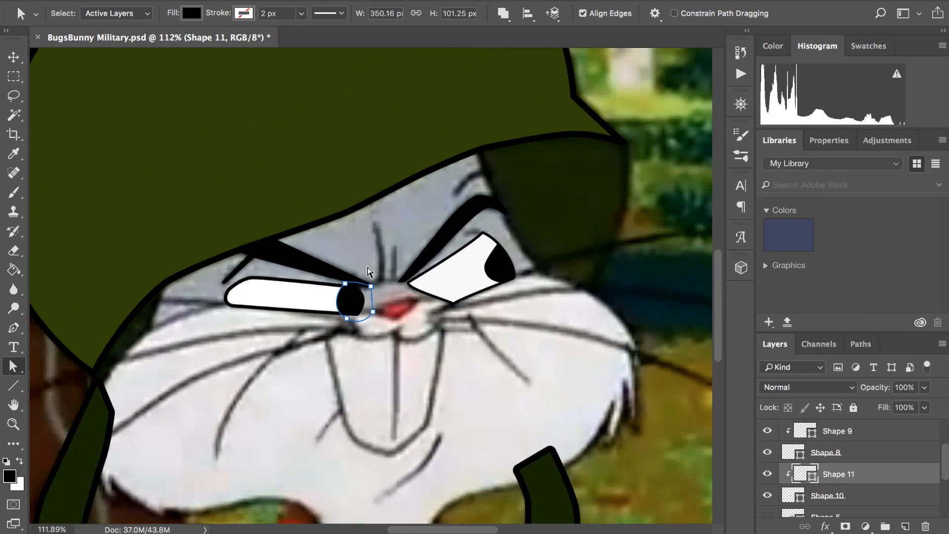
pyautogui.scroll(-5, 367, 271)
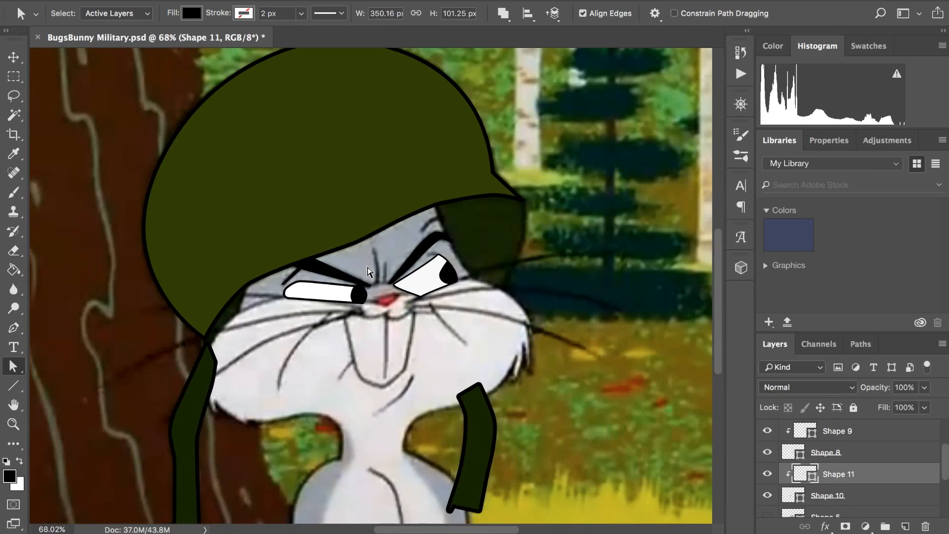
pyautogui.scroll(-2, 370, 267)
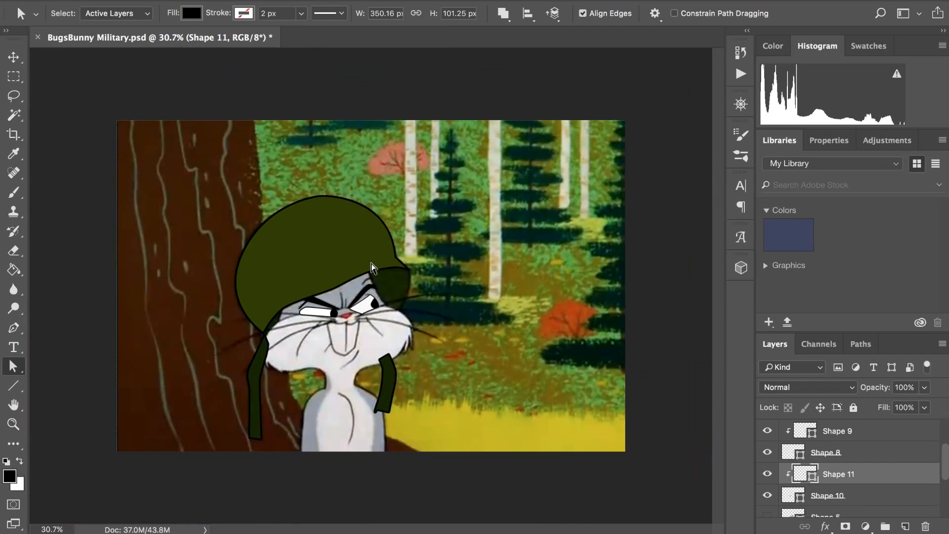
pyautogui.scroll(2, 372, 265)
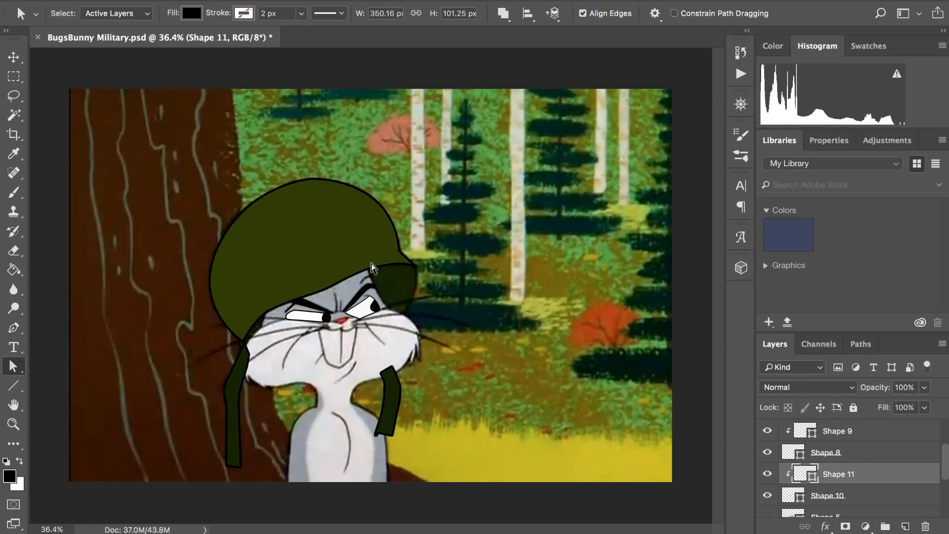
pyautogui.scroll(6, 372, 266)
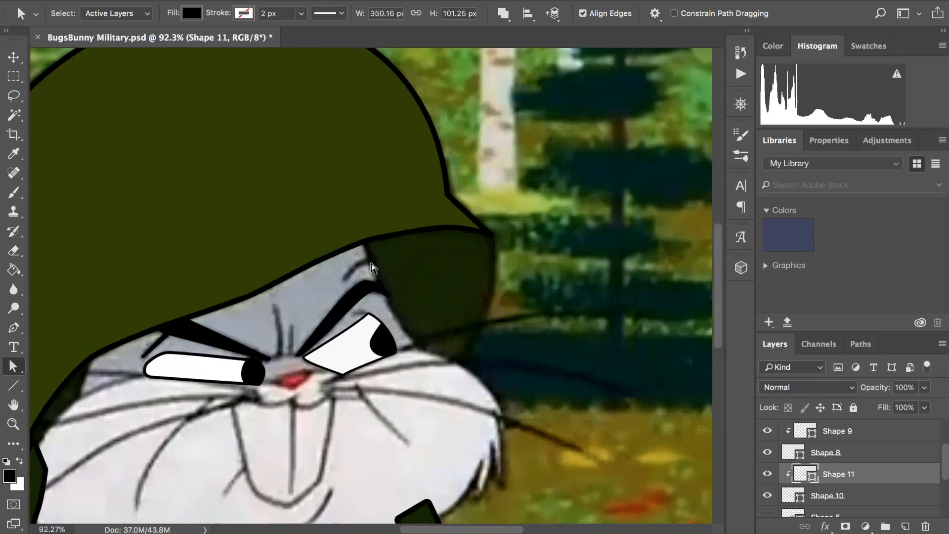
pyautogui.scroll(3, 372, 266)
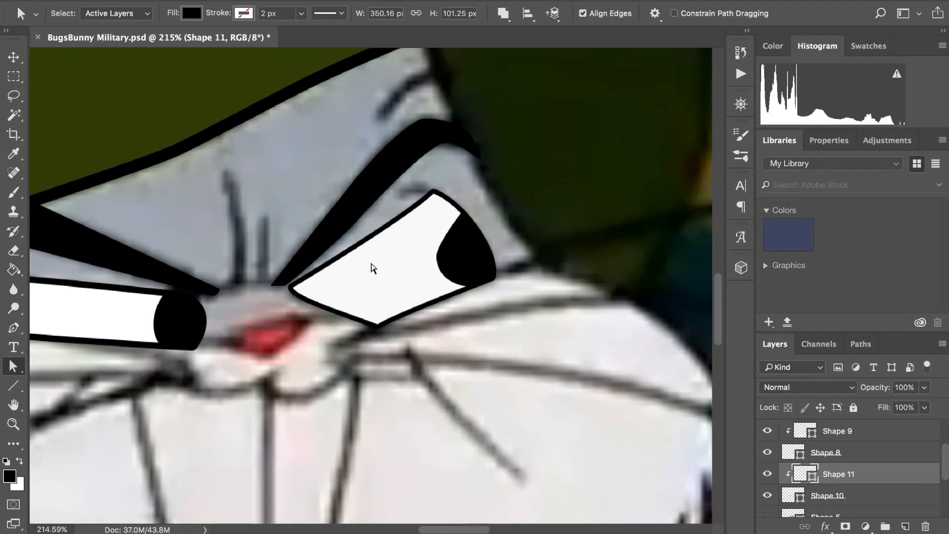
pyautogui.scroll(-3, 372, 267)
pyautogui.scroll(3, 372, 267)
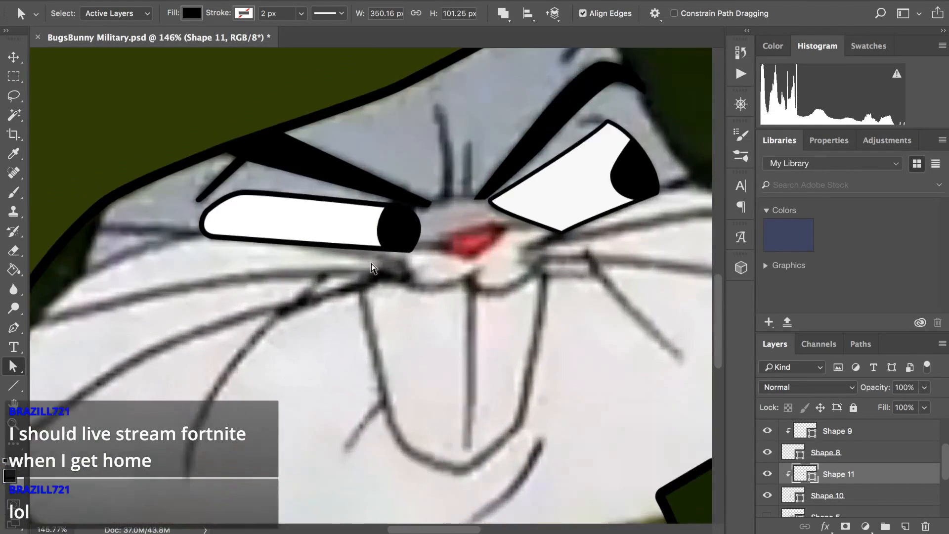
pyautogui.hscroll(-4, 372, 267)
pyautogui.hscroll(3, 372, 267)
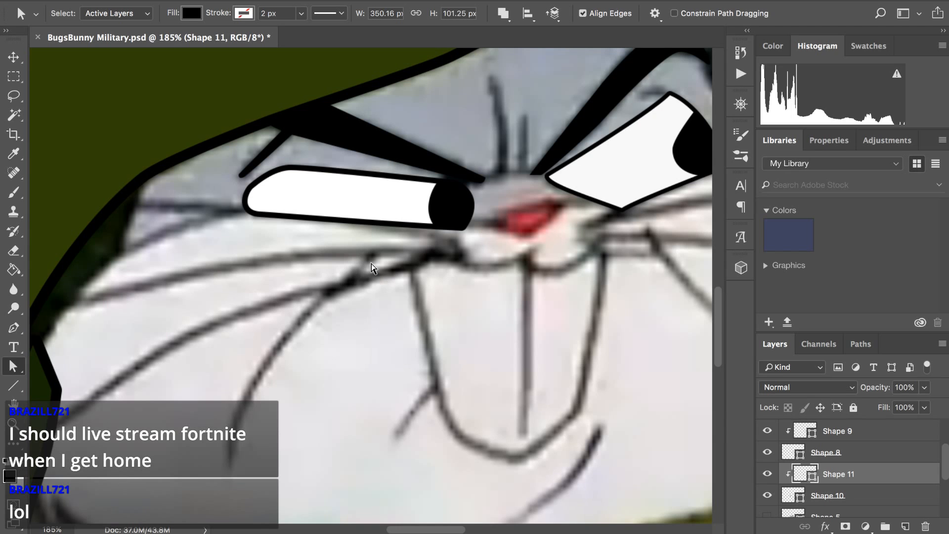
pyautogui.scroll(2, 372, 263)
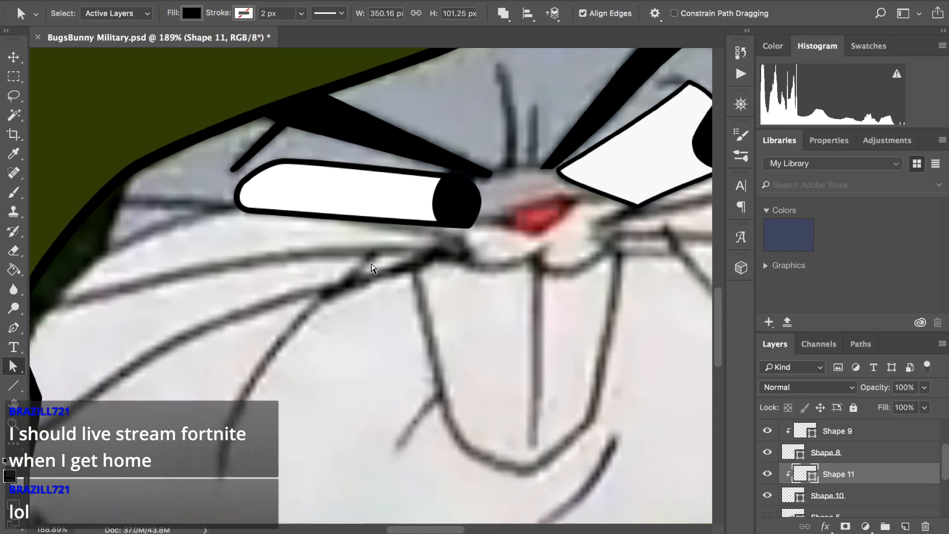
pyautogui.scroll(-3, 372, 263)
pyautogui.scroll(-4, 372, 263)
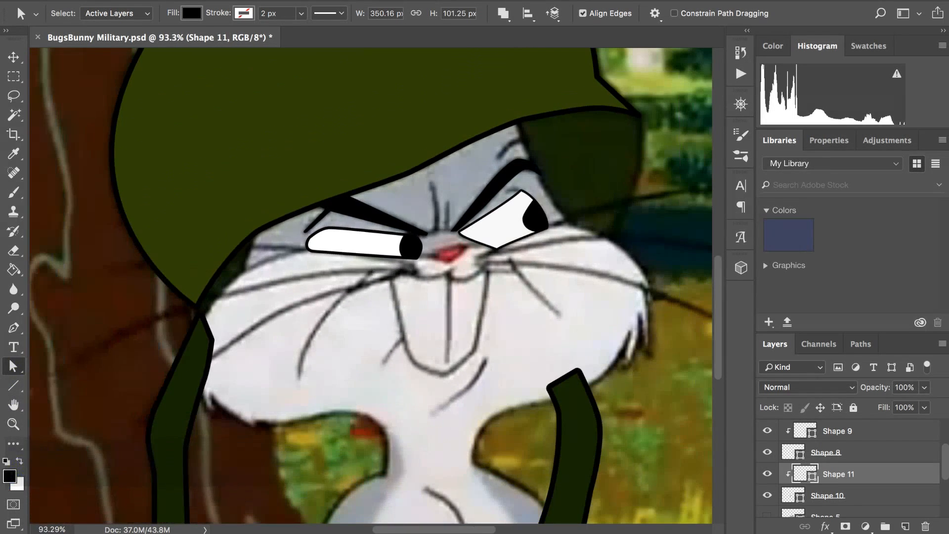
# - Hide the green strap shape beside the tree-side cheek and start a new path on the cheek's upper edge below the helmet
pyautogui.scroll(-3, 815, 469)
pyautogui.click(768, 464)
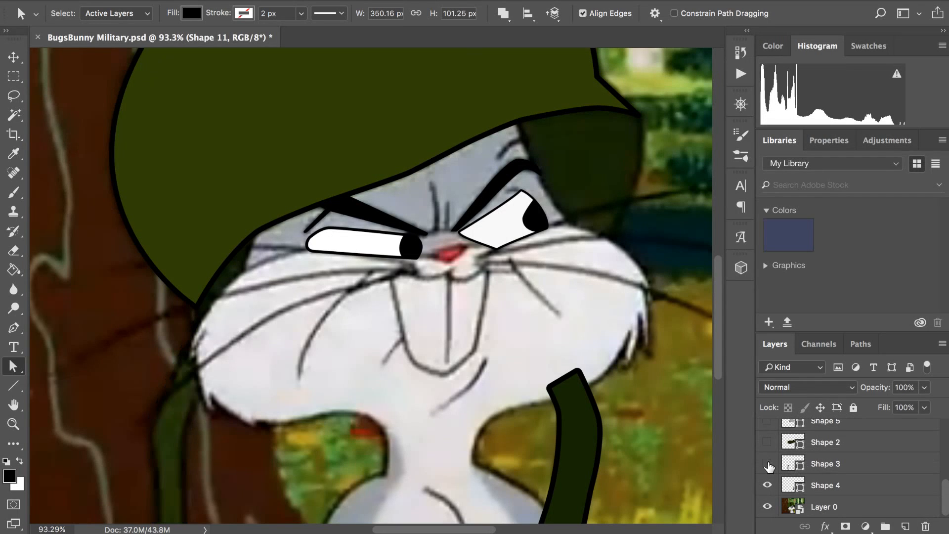
pyautogui.scroll(5, 308, 339)
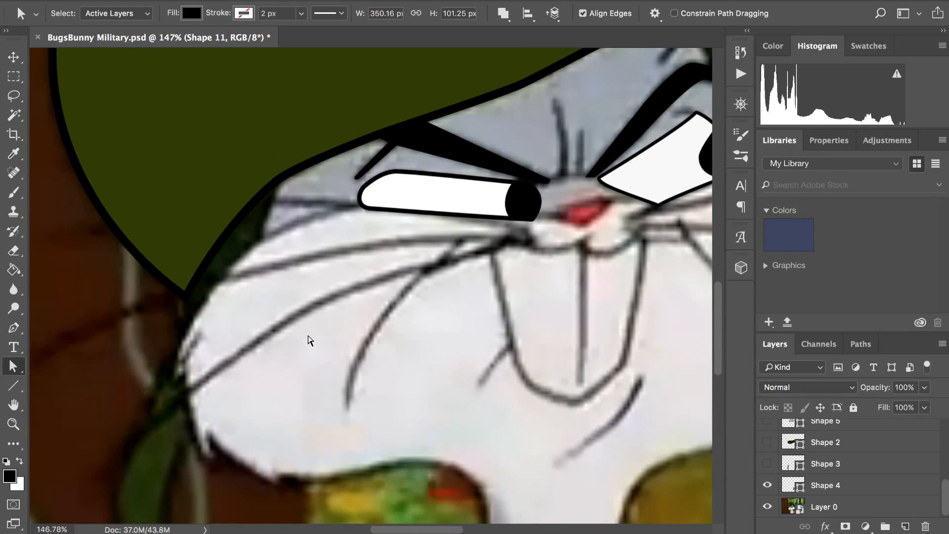
pyautogui.press('p')
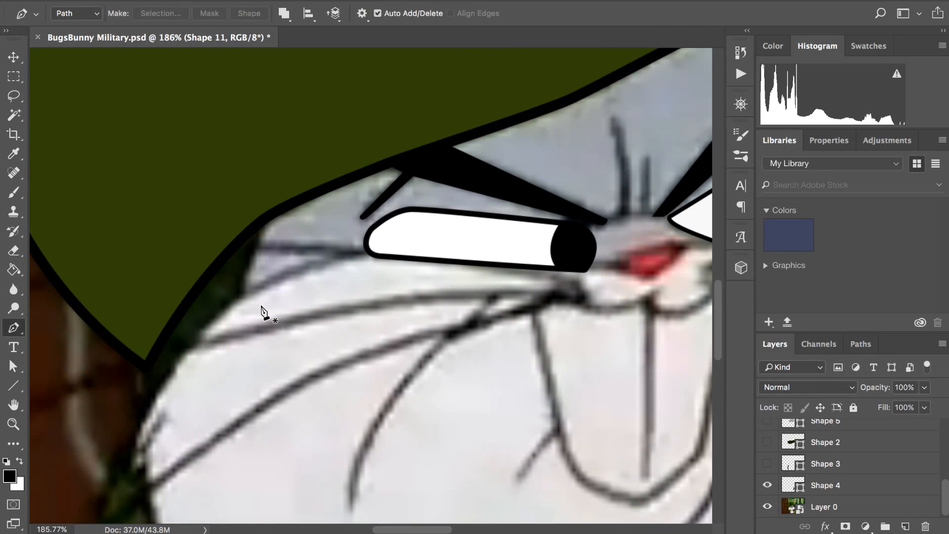
pyautogui.moveTo(246, 293); pyautogui.dragTo(224, 308)
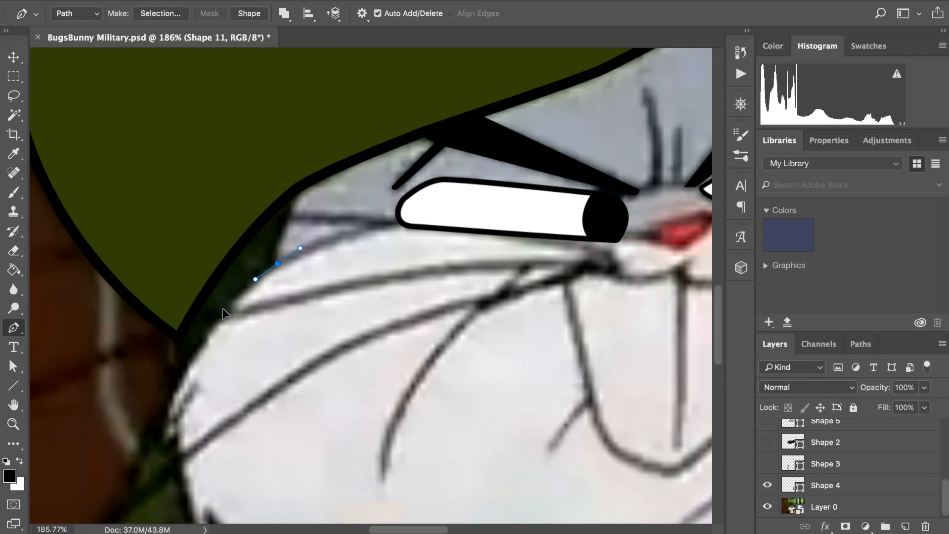
# - Hide both white eye shape layers, leaving the path on the cheek open
pyautogui.scroll(3, 460, 376)
pyautogui.scroll(2, 855, 462)
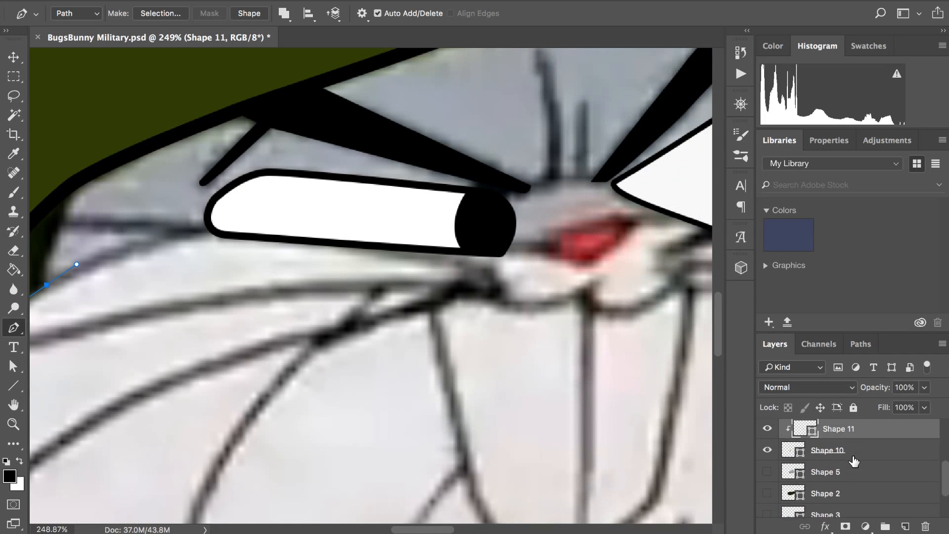
pyautogui.click(766, 451)
pyautogui.scroll(2, 765, 455)
pyautogui.click(766, 445)
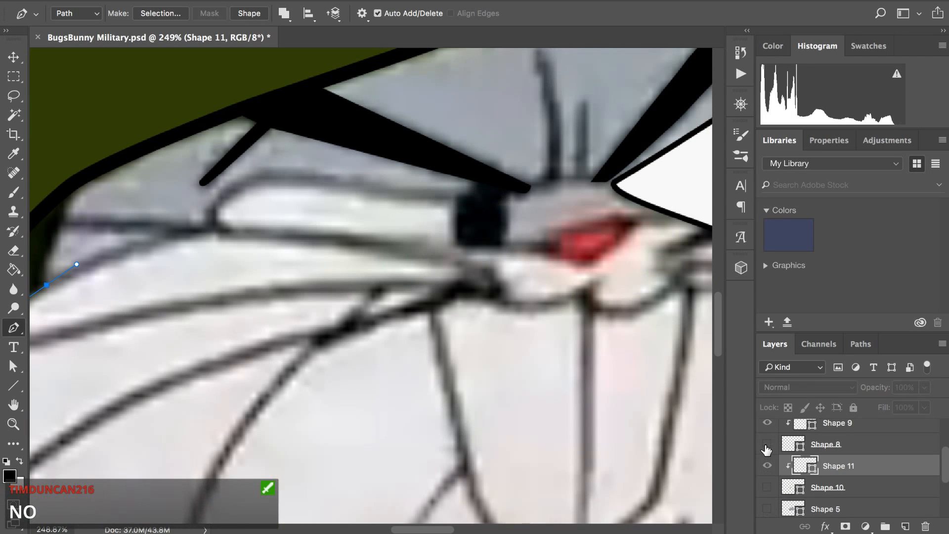
# - Curve the path down the cheek's outer edge to the first fur tuft and add a short, nearly straight notch back inward
pyautogui.hscroll(3, 544, 395)
pyautogui.scroll(-3, 545, 394)
pyautogui.hscroll(-6, 545, 394)
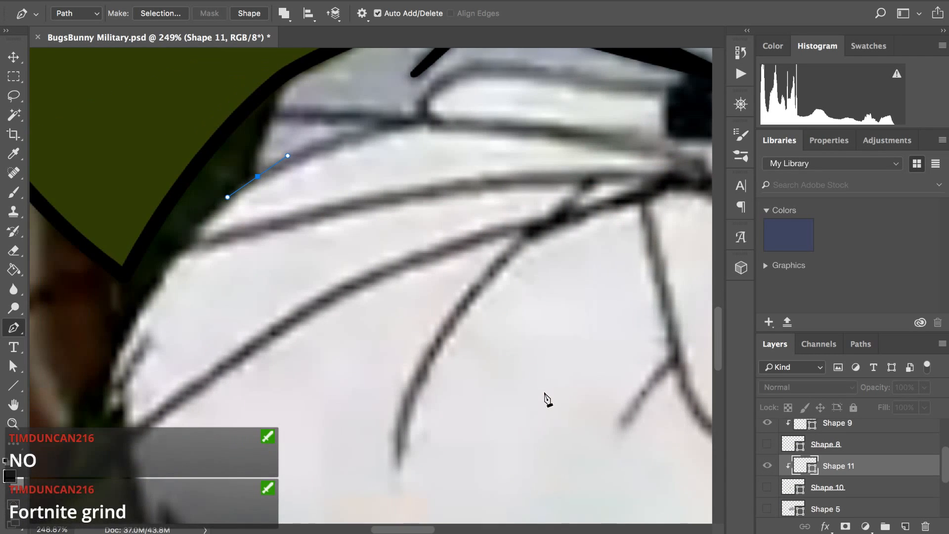
pyautogui.hscroll(-1, 229, 332)
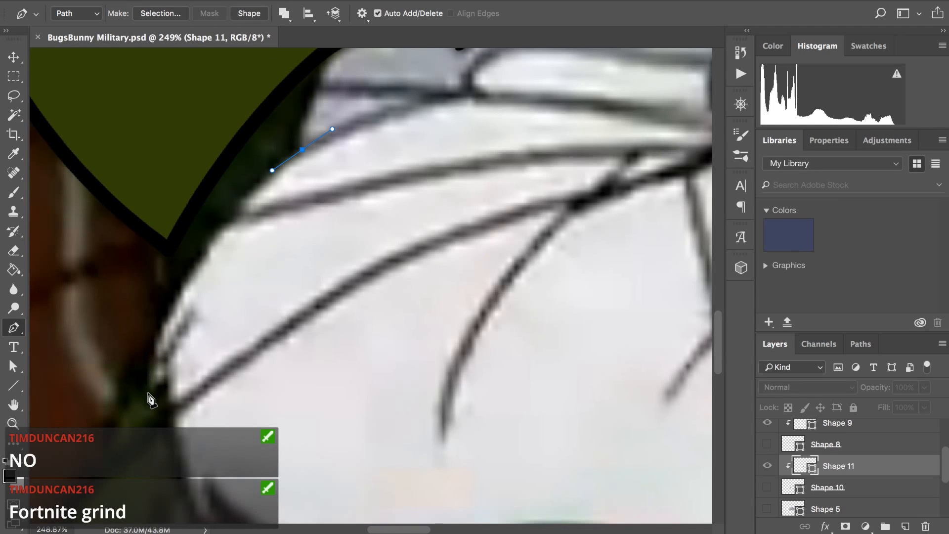
pyautogui.moveTo(148, 399); pyautogui.dragTo(185, 264)
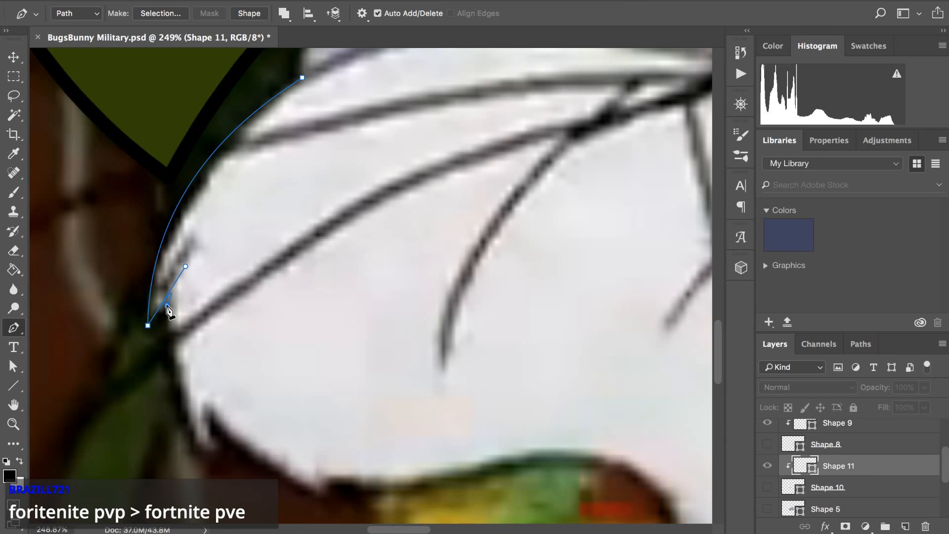
pyautogui.scroll(3, 168, 316)
pyautogui.hscroll(-7, 169, 316)
pyautogui.scroll(-3, 169, 317)
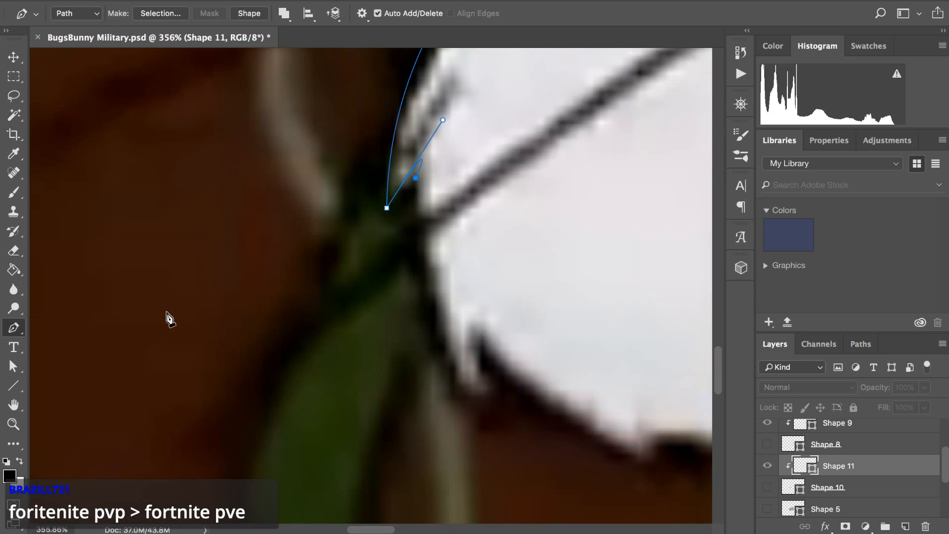
pyautogui.scroll(5, 167, 314)
pyautogui.scroll(6, 168, 317)
pyautogui.hscroll(3, 168, 316)
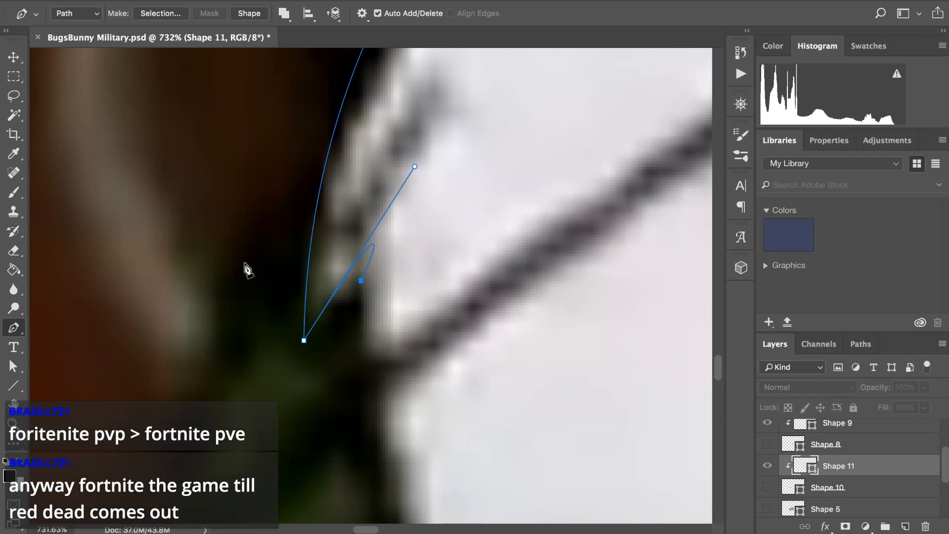
pyautogui.moveTo(415, 167); pyautogui.dragTo(341, 298)
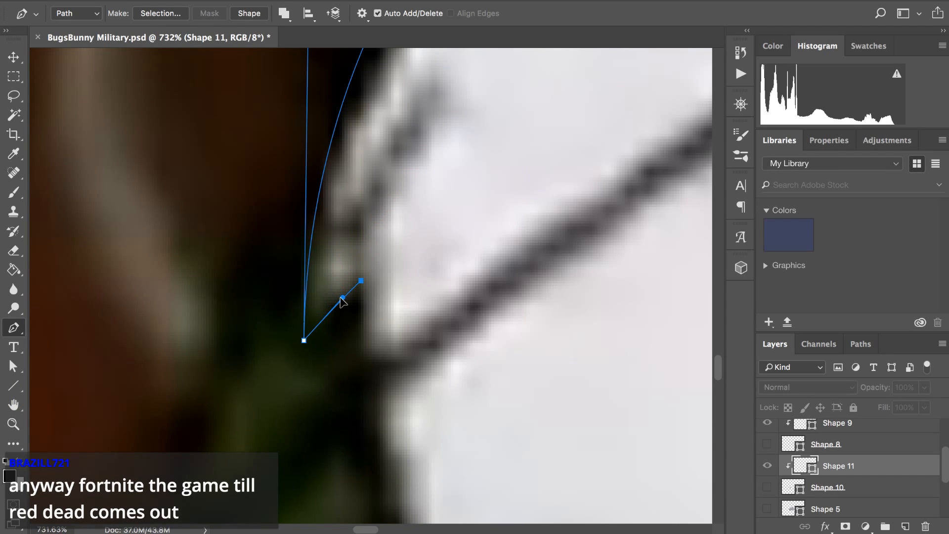
# - Extend the path in a curve down the cheek's side to the lower fur tuft and fine-tune the position of its tip
pyautogui.scroll(-8, 341, 303)
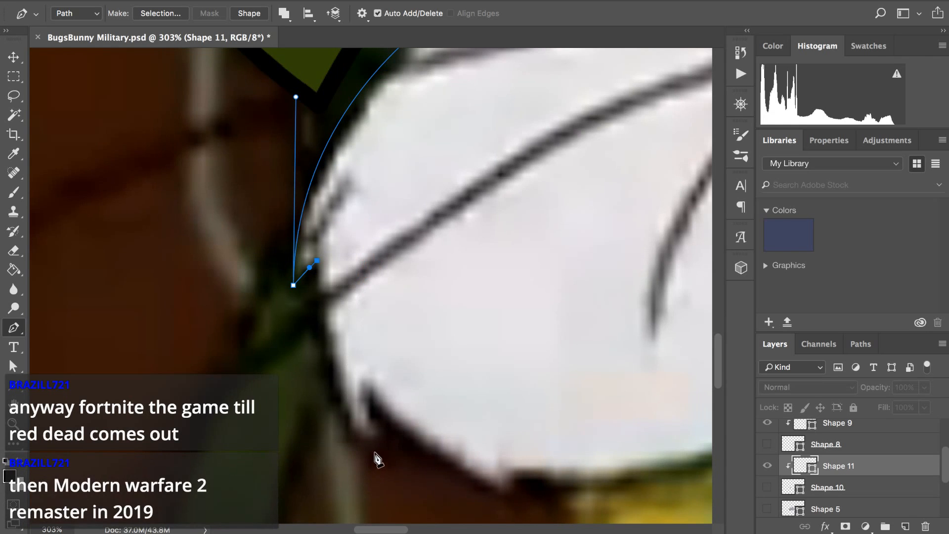
pyautogui.moveTo(381, 445); pyautogui.dragTo(444, 505)
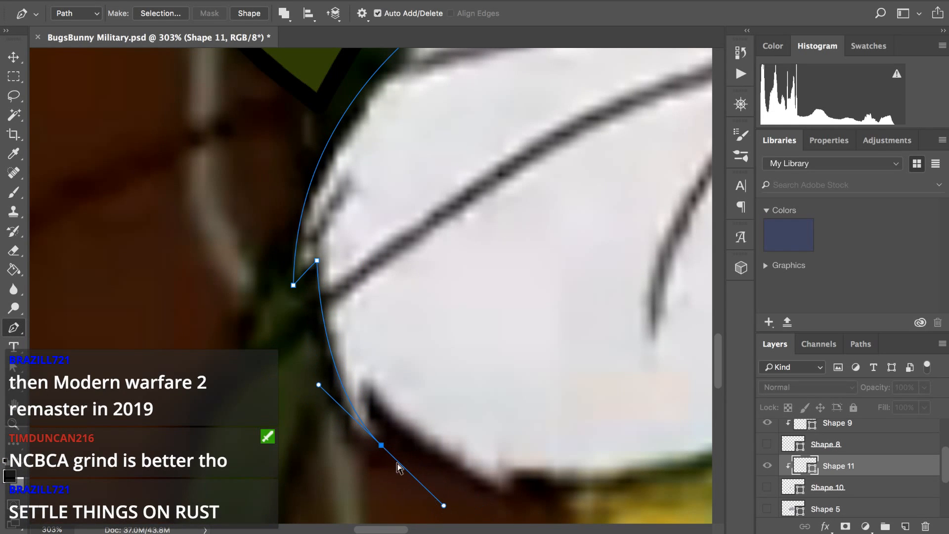
pyautogui.moveTo(381, 448); pyautogui.dragTo(379, 463)
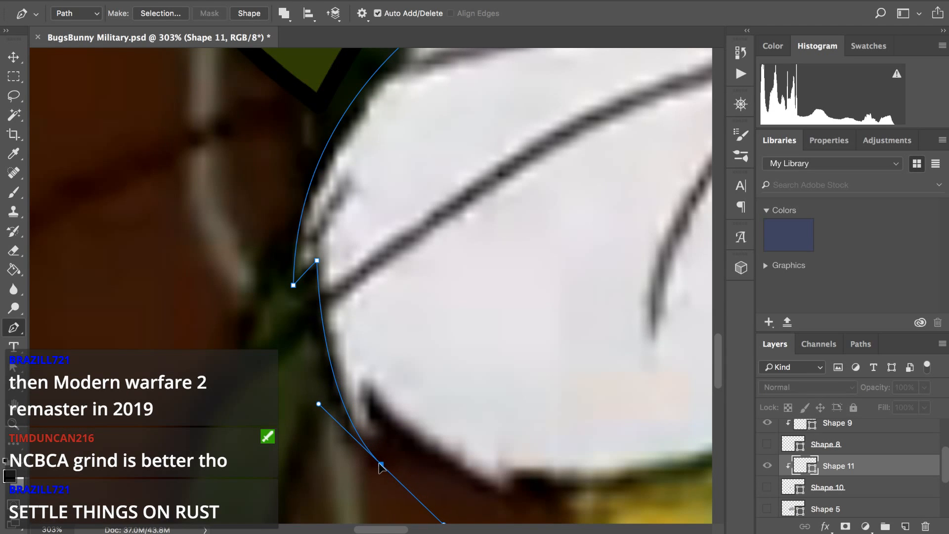
pyautogui.scroll(-3, 382, 468)
pyautogui.hscroll(3, 381, 468)
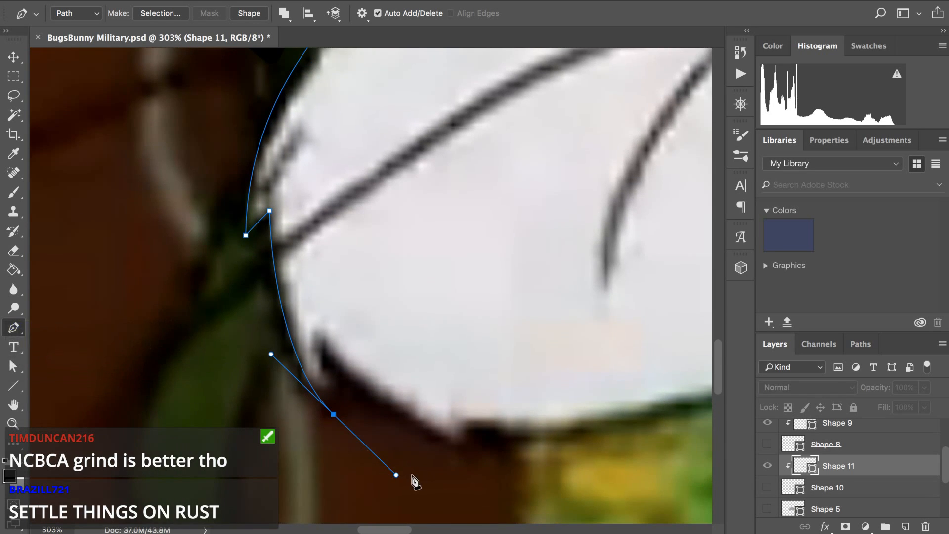
# - Trace the lower tuft's inner edge up to its notch and adjust the curve handles to form a narrow, pointed tip
pyautogui.moveTo(397, 476); pyautogui.dragTo(318, 404)
pyautogui.click(320, 345)
pyautogui.press('super+z')
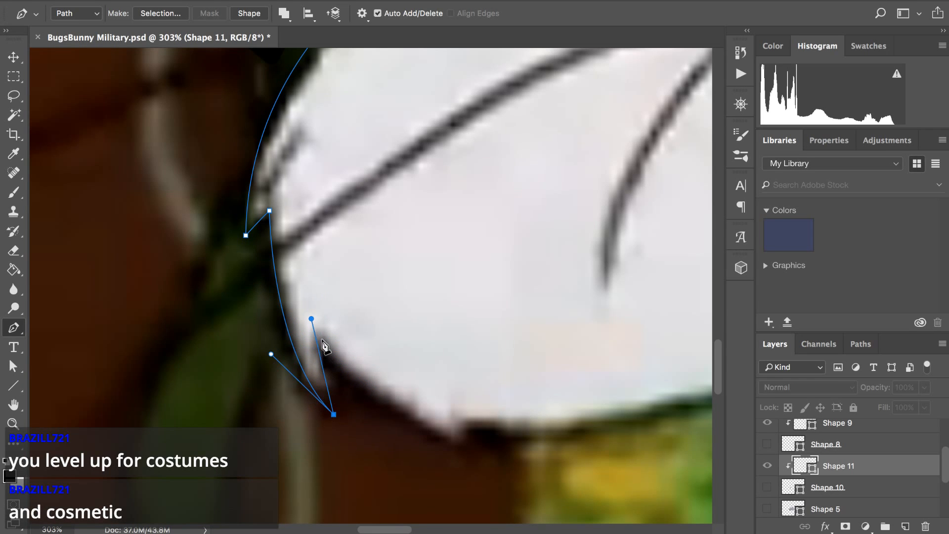
pyautogui.moveTo(323, 340); pyautogui.dragTo(360, 392)
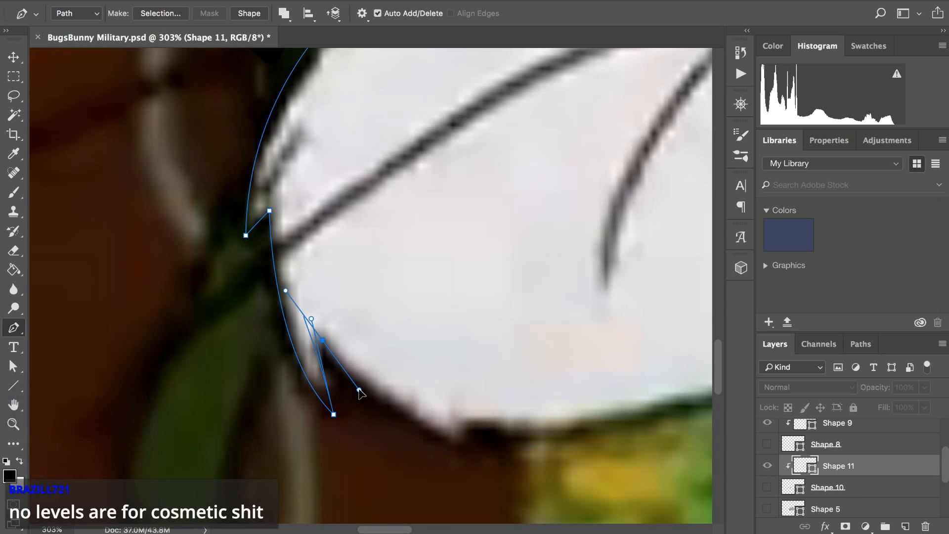
pyautogui.moveTo(359, 390); pyautogui.dragTo(358, 391)
pyautogui.moveTo(358, 390); pyautogui.dragTo(360, 392)
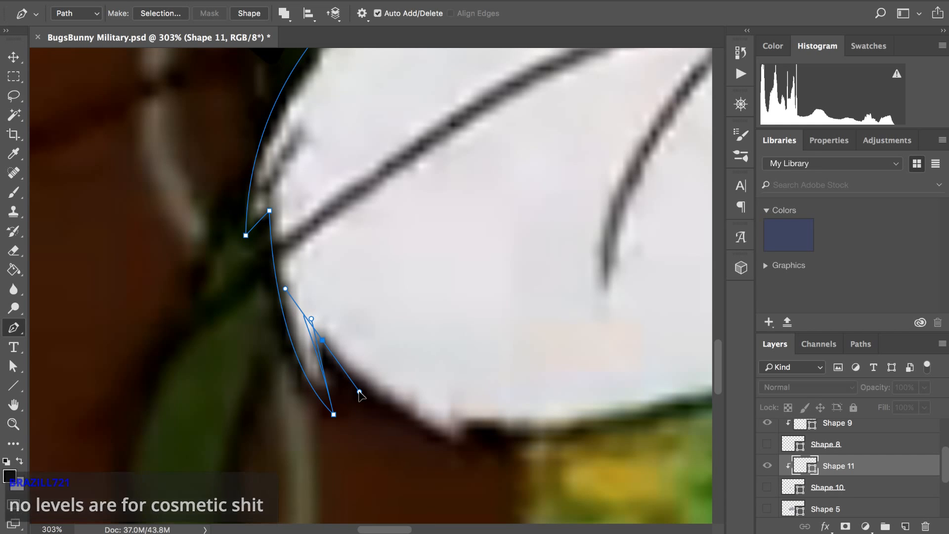
pyautogui.moveTo(312, 320); pyautogui.dragTo(312, 326)
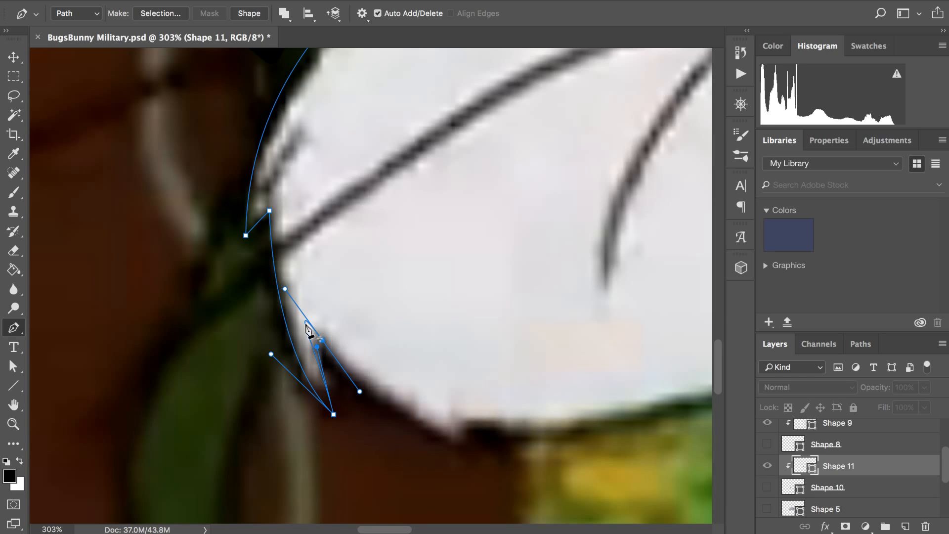
pyautogui.moveTo(288, 292); pyautogui.dragTo(316, 329)
# - Curve the path along the cheek's underside to the next fur tuft's tip and place an anchor point back at its notch
pyautogui.scroll(-6, 338, 344)
pyautogui.scroll(5, 338, 343)
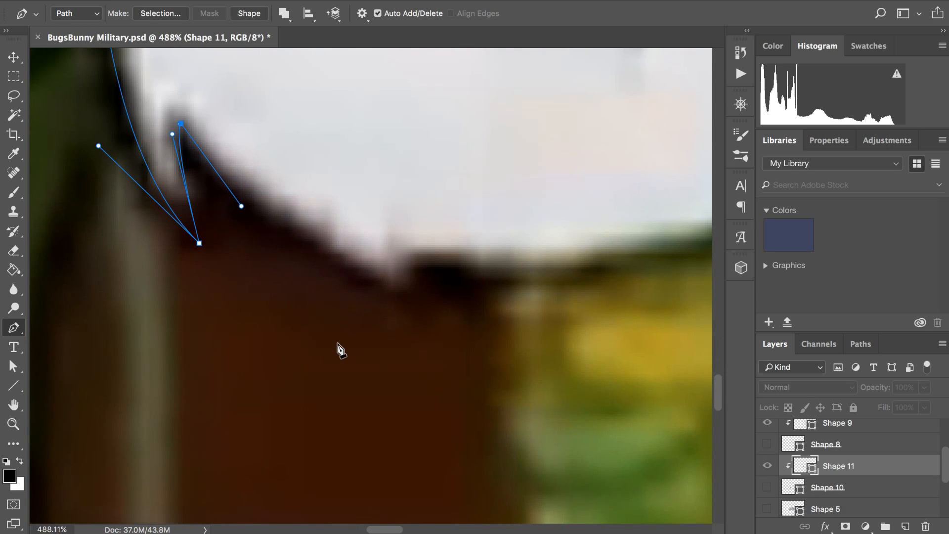
pyautogui.scroll(2, 338, 344)
pyautogui.hscroll(-1, 337, 344)
pyautogui.scroll(-3, 293, 295)
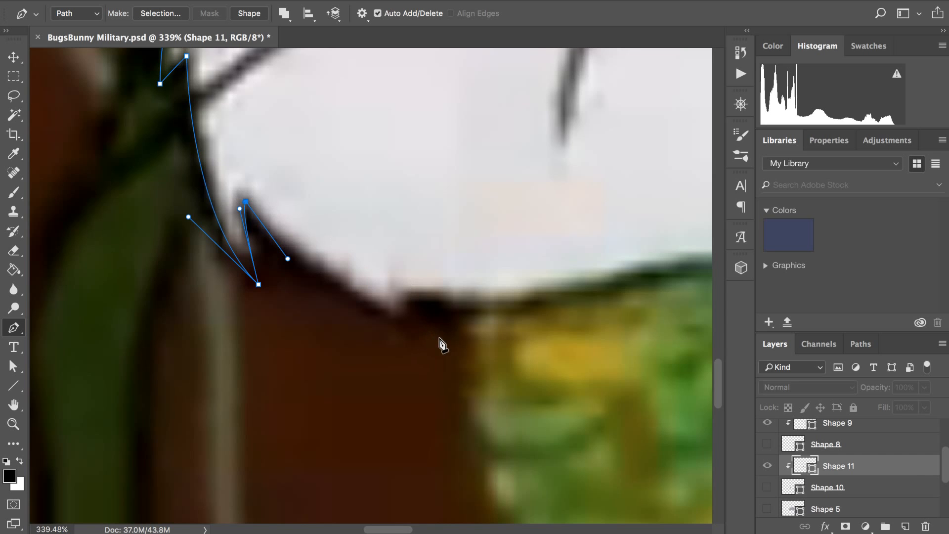
pyautogui.scroll(-3, 441, 343)
pyautogui.scroll(3, 441, 321)
pyautogui.scroll(2, 442, 324)
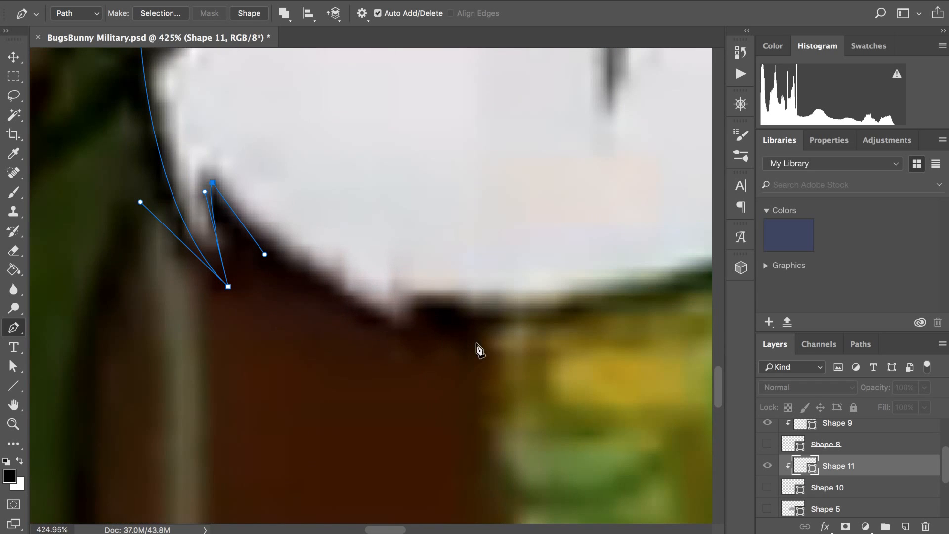
pyautogui.moveTo(467, 348); pyautogui.dragTo(502, 326)
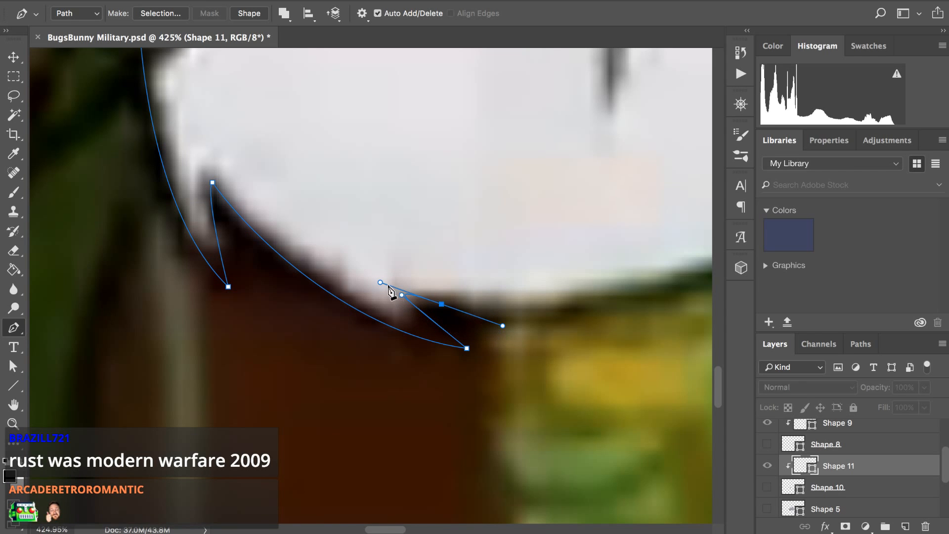
# - Reshape the underside tuft by moving its notch point inward and shortening the handles that bend its inner edge
pyautogui.moveTo(380, 282); pyautogui.dragTo(432, 326)
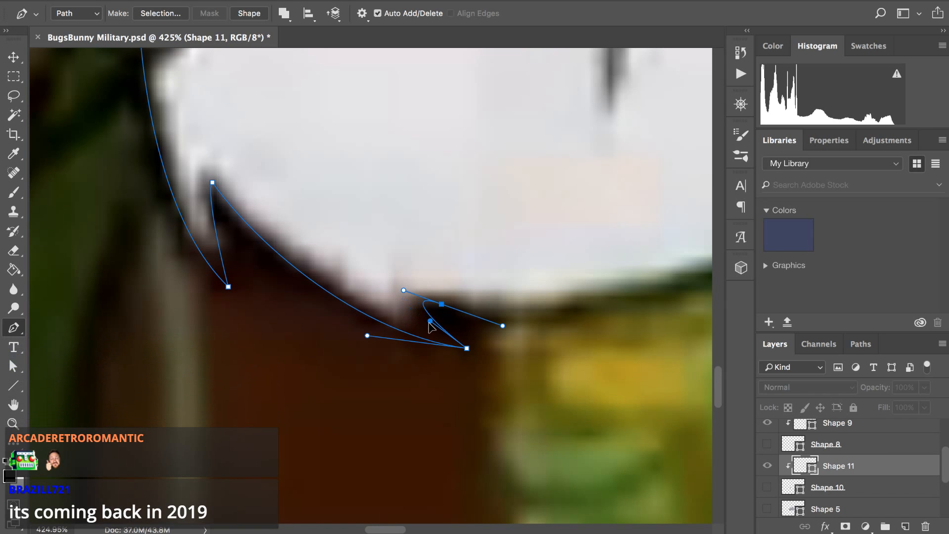
pyautogui.moveTo(403, 290); pyautogui.dragTo(387, 286)
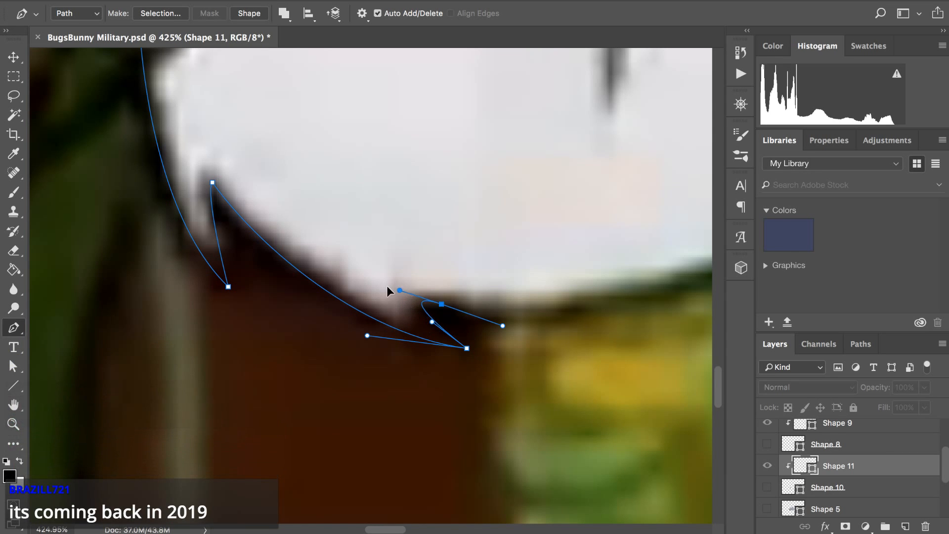
pyautogui.moveTo(432, 322); pyautogui.dragTo(441, 328)
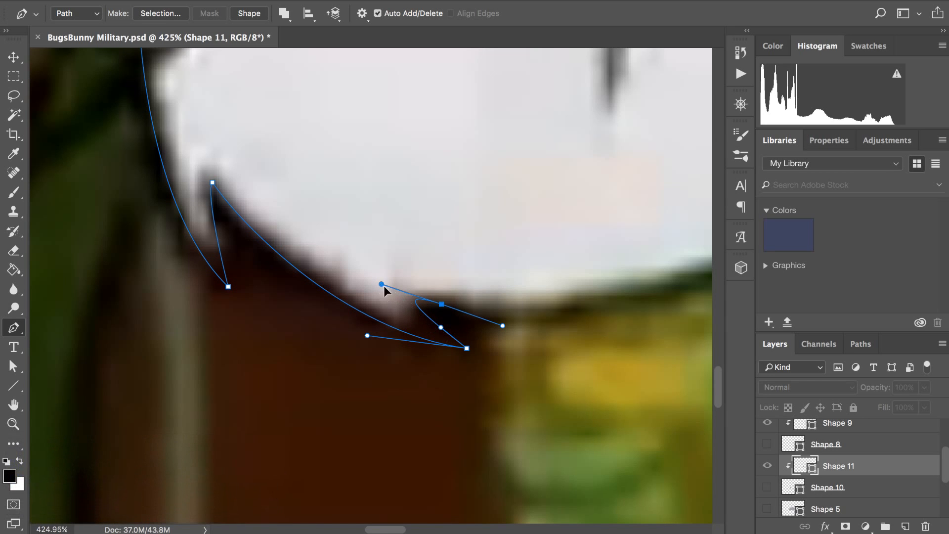
pyautogui.moveTo(402, 303); pyautogui.dragTo(444, 332)
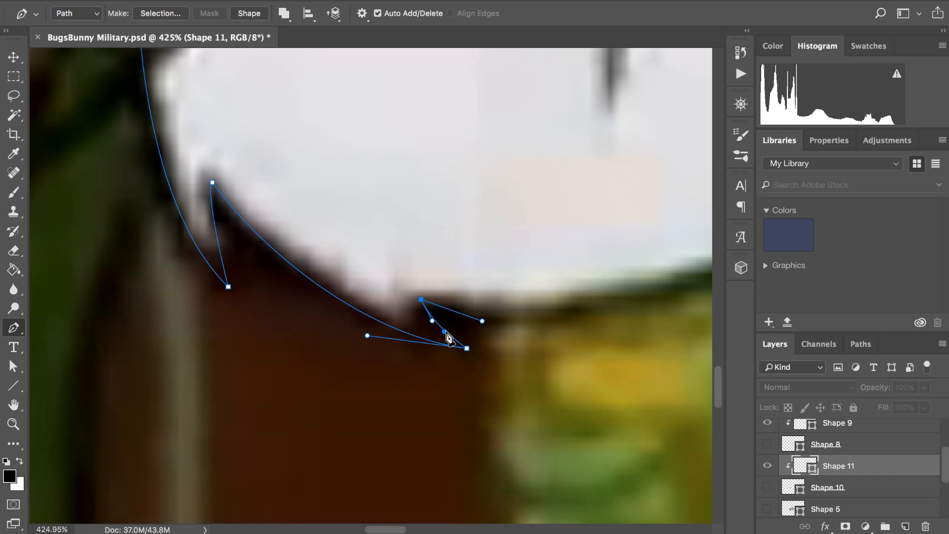
# - Extend the path in gentle curves along the cheek's lower edge, above the green background patch, towards the neck
pyautogui.scroll(-3, 447, 337)
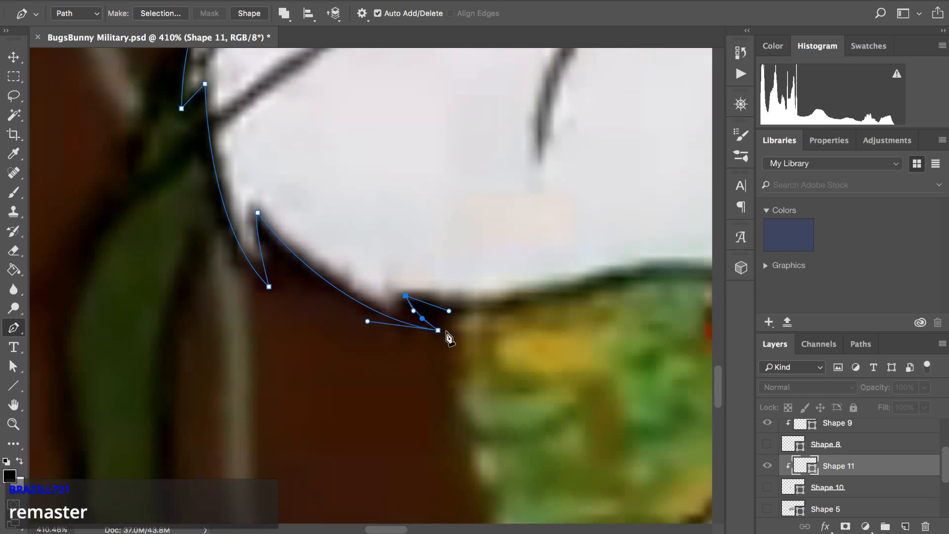
pyautogui.hscroll(5, 447, 337)
pyautogui.scroll(2, 447, 337)
pyautogui.scroll(5, 446, 333)
pyautogui.scroll(-7, 446, 332)
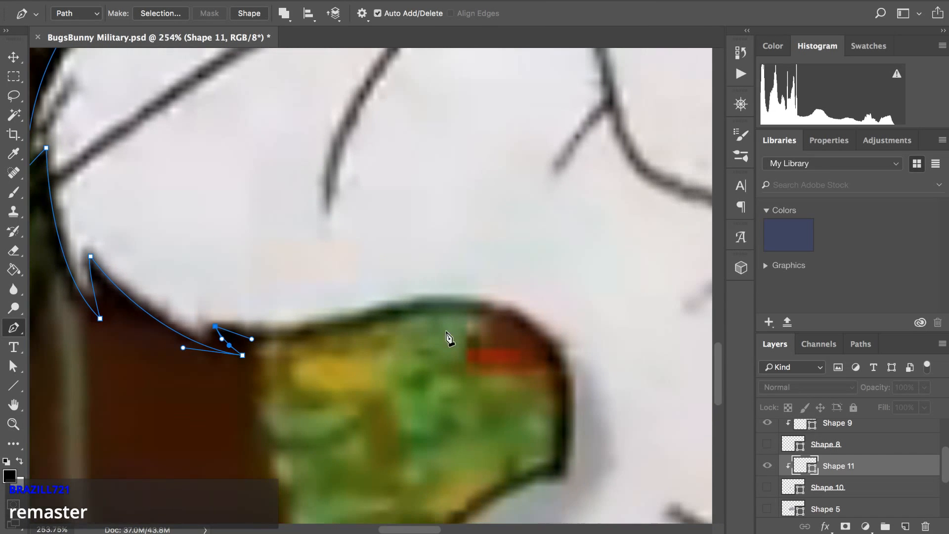
pyautogui.moveTo(407, 309); pyautogui.dragTo(461, 288)
pyautogui.hotkey('ctrl', 'z')
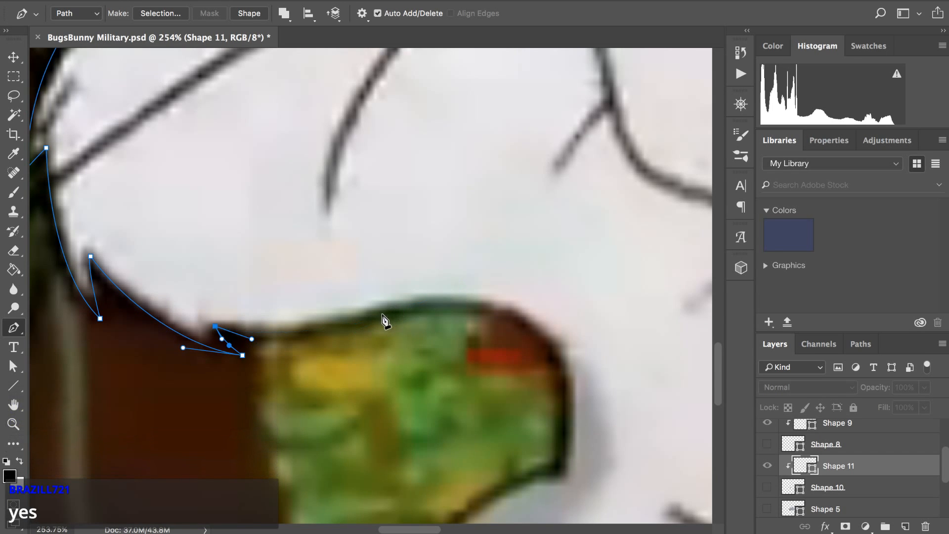
pyautogui.moveTo(380, 315)
pyautogui.mouseDown()
pyautogui.moveTo(416, 296)
pyautogui.moveTo(365, 319)
pyautogui.moveTo(394, 306)
pyautogui.mouseUp()
pyautogui.hotkey('ctrl', 'z')
pyautogui.hscroll(4, 394, 306)
pyautogui.scroll(-2, 394, 307)
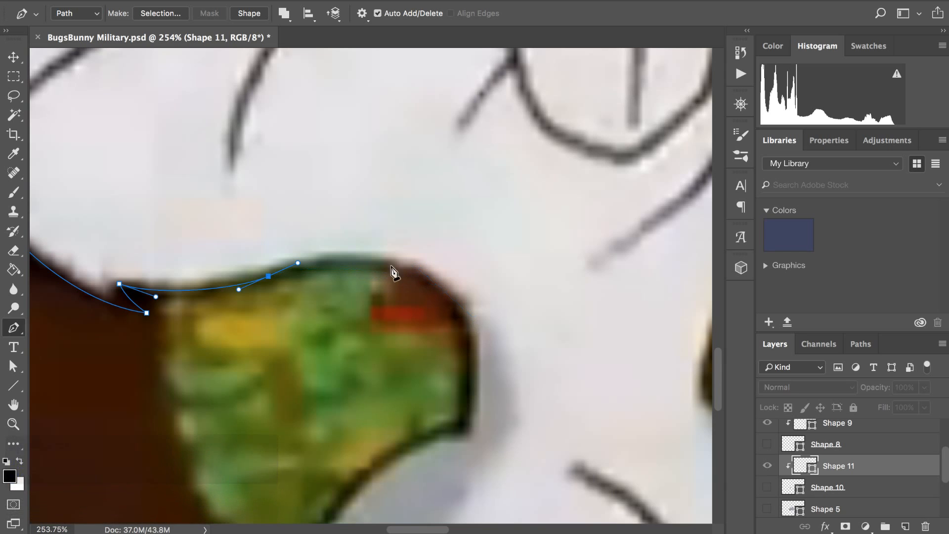
pyautogui.moveTo(365, 264); pyautogui.dragTo(375, 265)
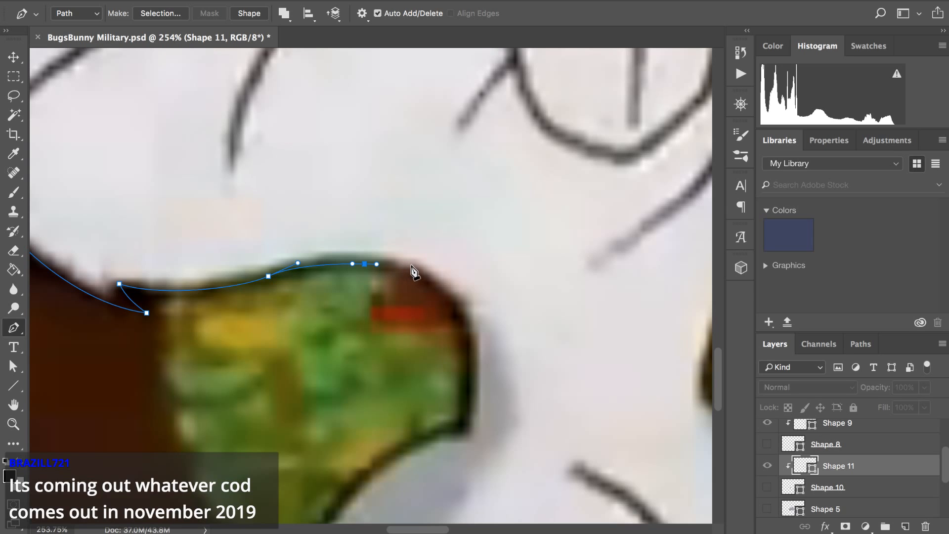
pyautogui.moveTo(462, 423); pyautogui.dragTo(444, 529)
pyautogui.hotkey('ctrl', 'z')
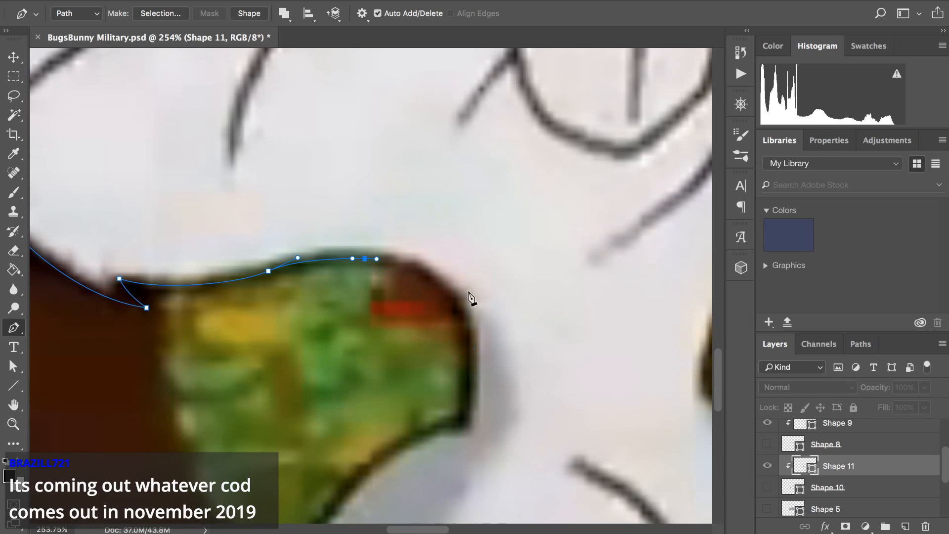
pyautogui.moveTo(463, 419); pyautogui.dragTo(426, 220)
pyautogui.moveTo(494, 531); pyautogui.dragTo(431, 487)
pyautogui.hotkey('ctrl', 'z')
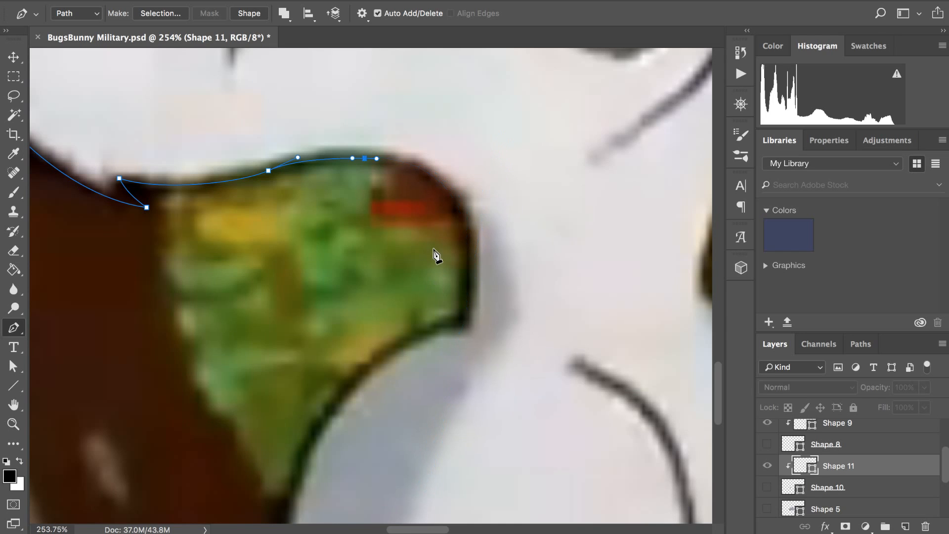
# - Curve the path around the green patch's rounded corner and down to the neck's base, fitting the corner point and handles to the outline
pyautogui.moveTo(458, 206); pyautogui.dragTo(460, 247)
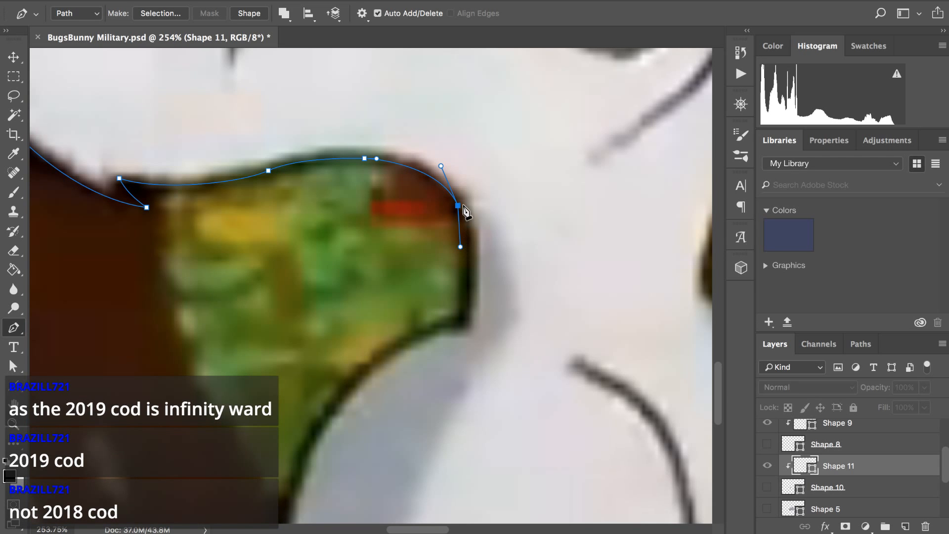
pyautogui.scroll(3, 466, 211)
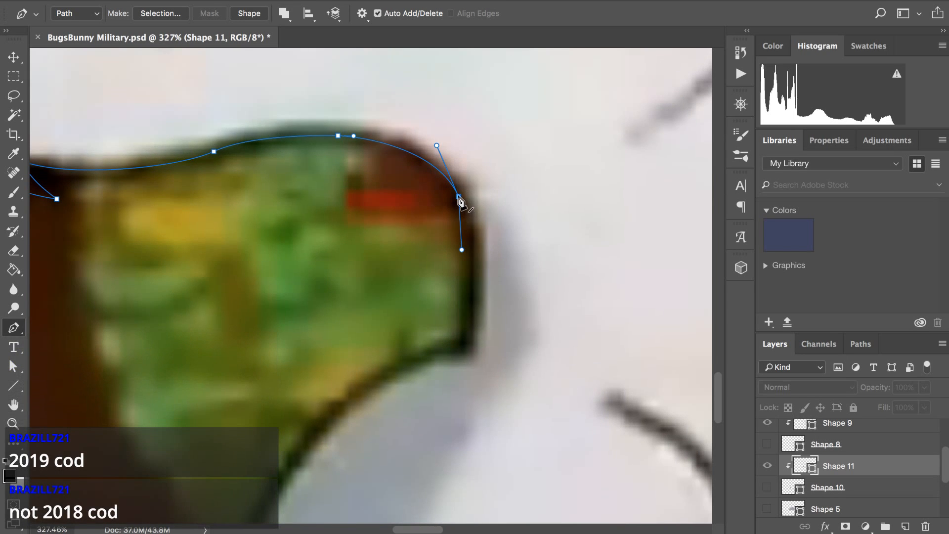
pyautogui.moveTo(458, 196); pyautogui.dragTo(472, 217)
pyautogui.moveTo(473, 227); pyautogui.dragTo(461, 143)
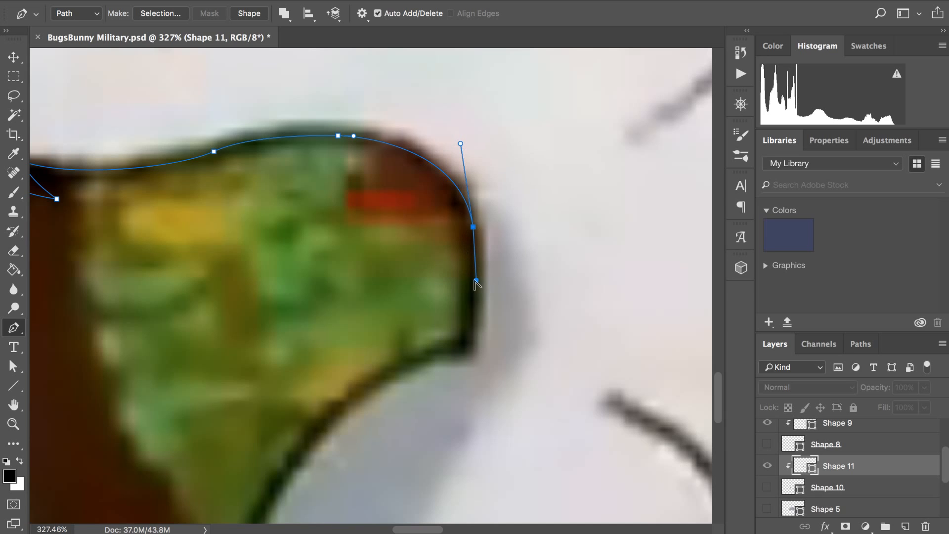
pyautogui.moveTo(475, 280); pyautogui.dragTo(473, 285)
pyautogui.moveTo(460, 143); pyautogui.dragTo(467, 143)
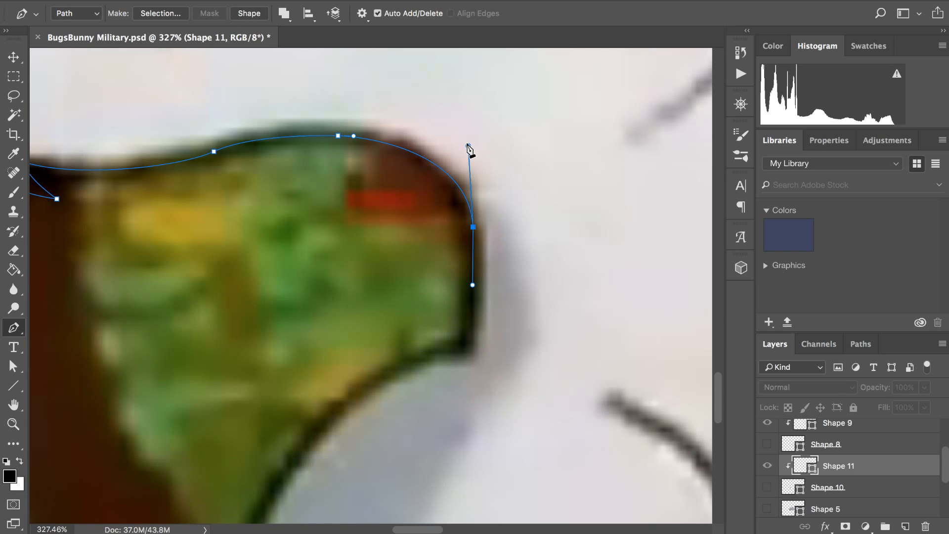
pyautogui.click(468, 345)
# - Continue the path from the neck's base over the shoulder and down the body's left edge to a point just below the canvas
pyautogui.scroll(-4, 535, 298)
pyautogui.scroll(-4, 535, 298)
pyautogui.hscroll(-2, 534, 298)
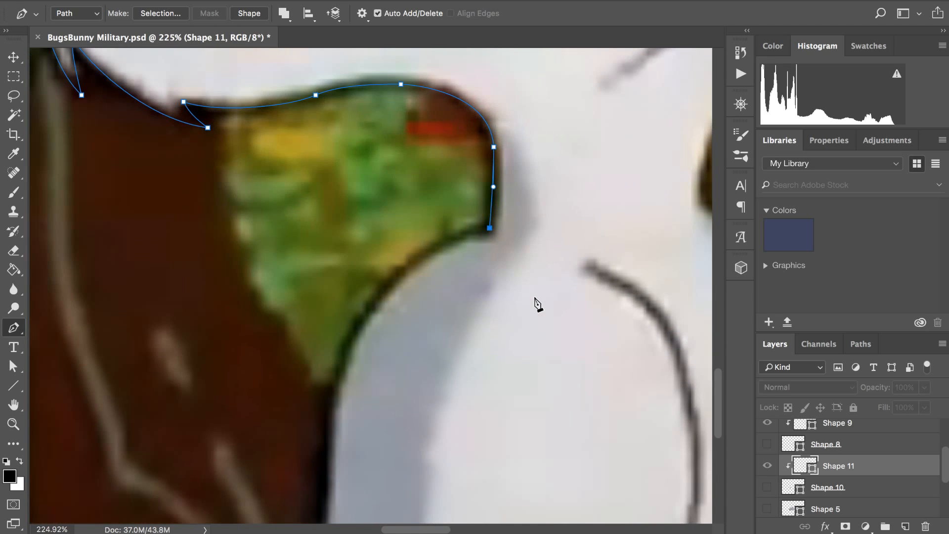
pyautogui.scroll(-5, 535, 298)
pyautogui.scroll(-2, 535, 298)
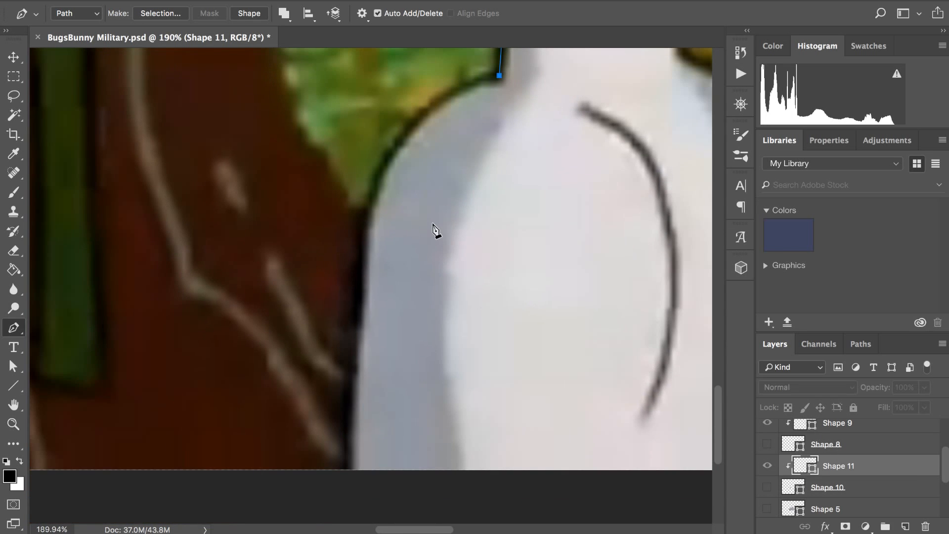
pyautogui.scroll(4, 431, 223)
pyautogui.scroll(3, 433, 227)
pyautogui.scroll(-3, 413, 214)
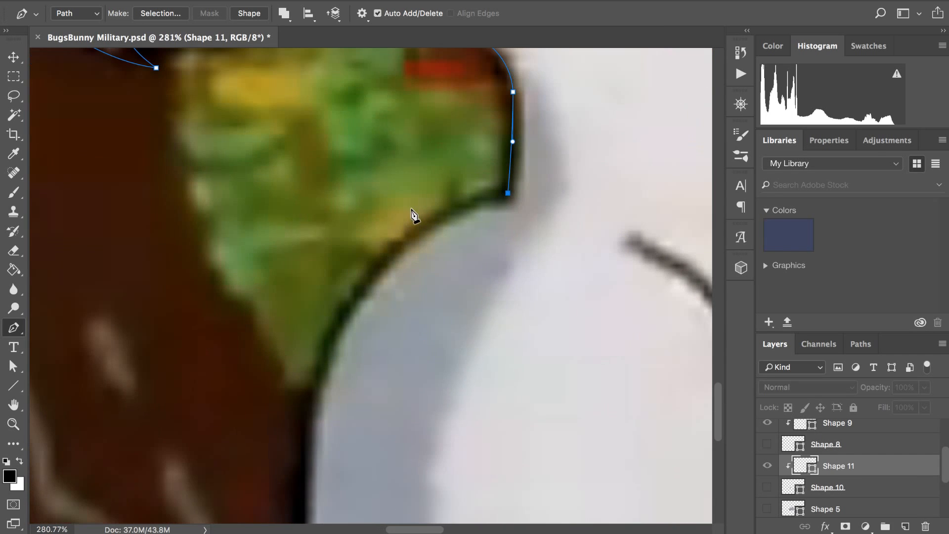
pyautogui.moveTo(393, 251); pyautogui.dragTo(354, 296)
pyautogui.scroll(-5, 353, 296)
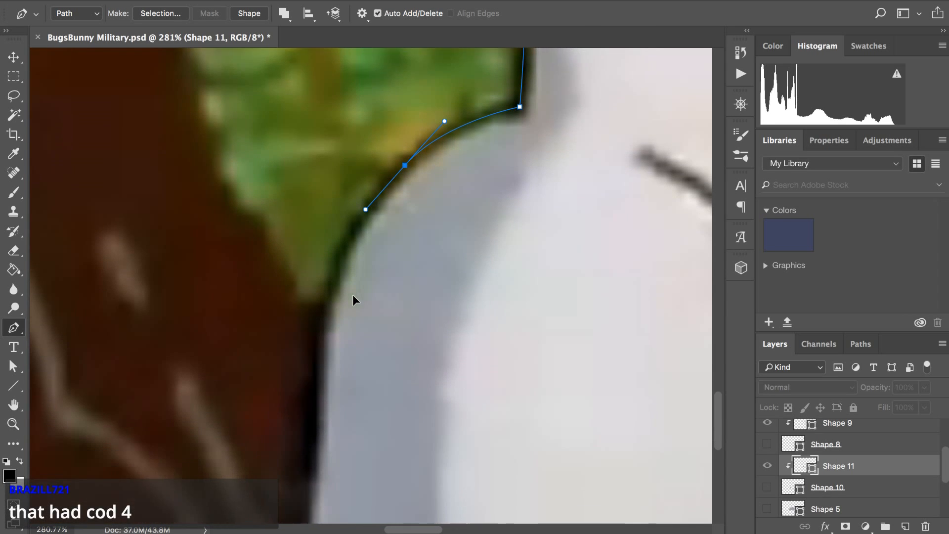
pyautogui.moveTo(332, 315); pyautogui.dragTo(326, 408)
pyautogui.scroll(-4, 327, 407)
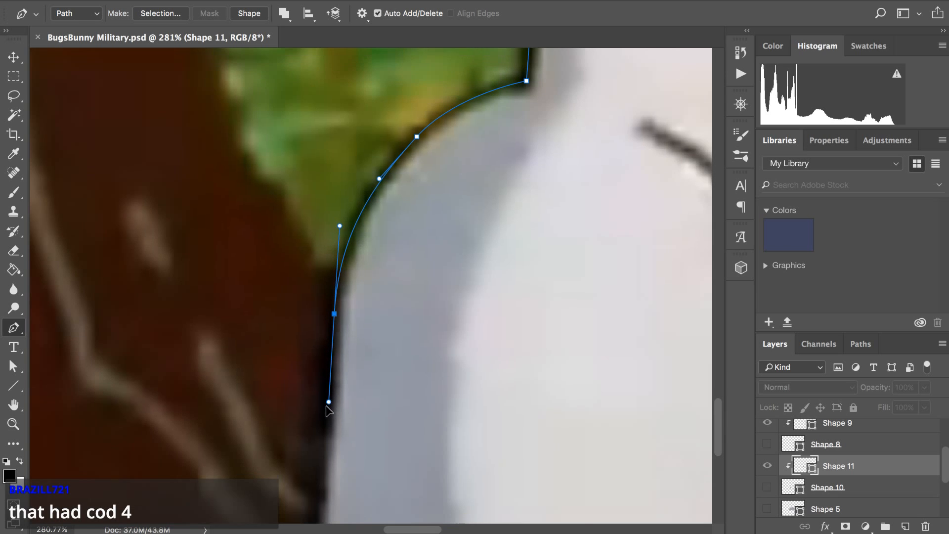
pyautogui.scroll(-2, 329, 411)
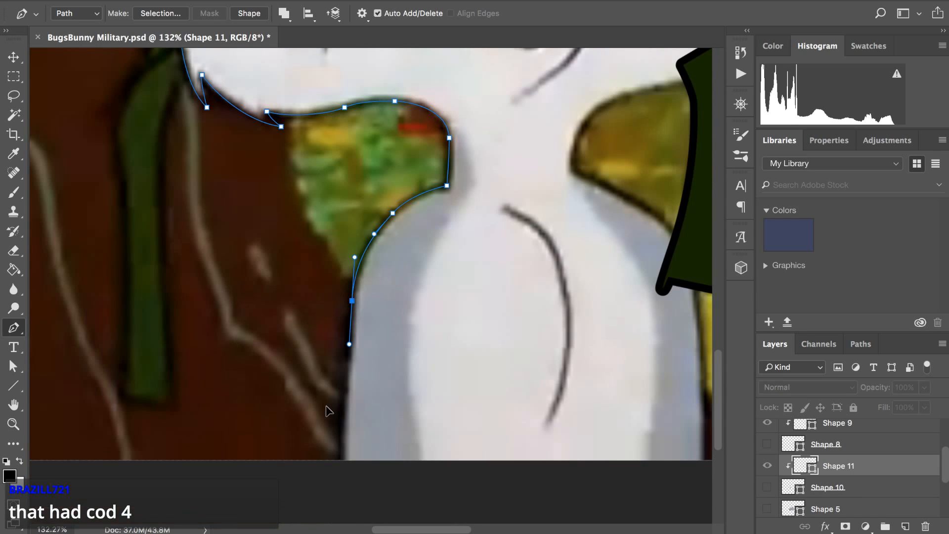
pyautogui.click(338, 487)
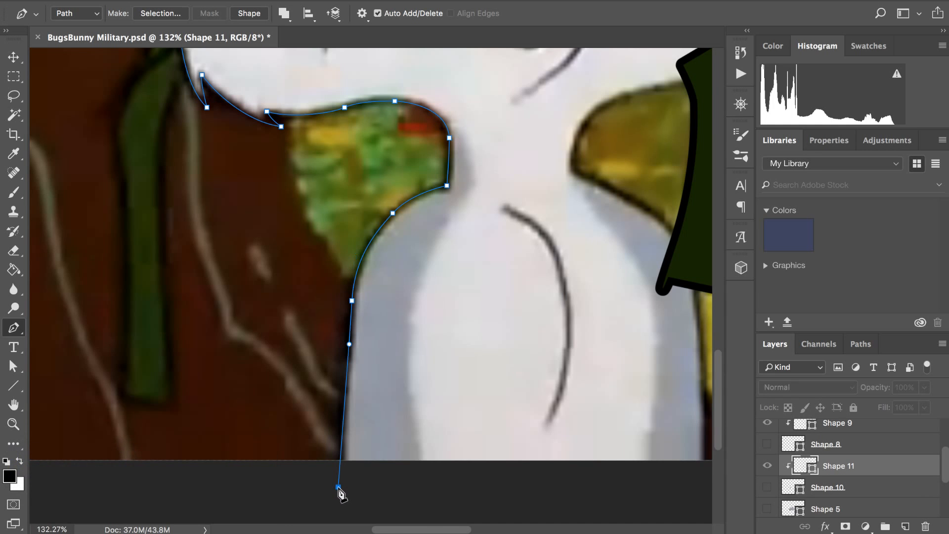
# - Extend the path beneath the body with a straight segment to a point just below the canvas at the body's right edge
pyautogui.scroll(-2, 340, 495)
pyautogui.scroll(6, 342, 494)
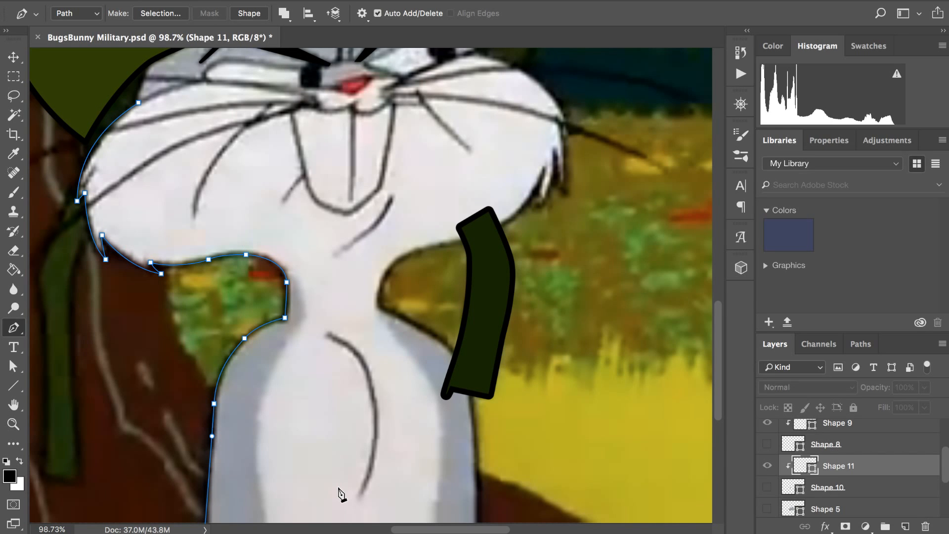
pyautogui.scroll(-2, 341, 493)
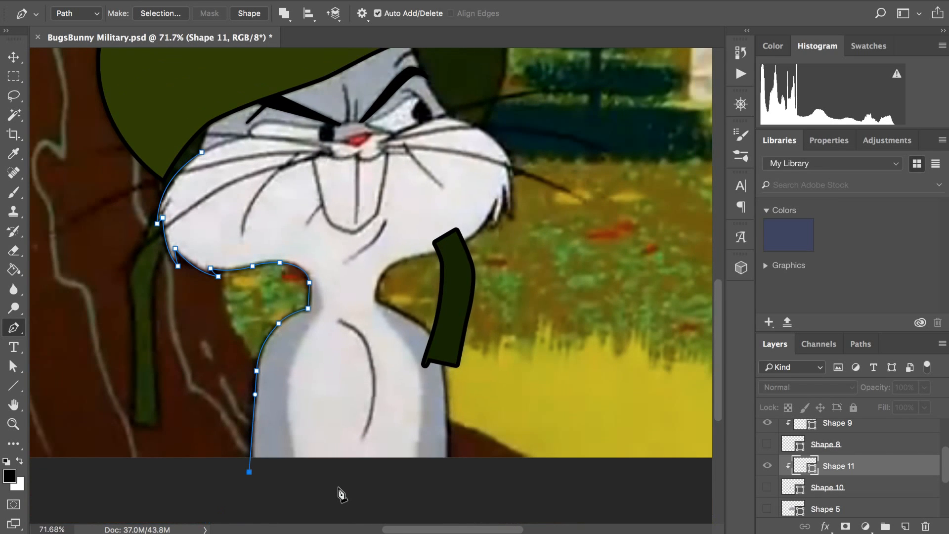
pyautogui.scroll(5, 341, 495)
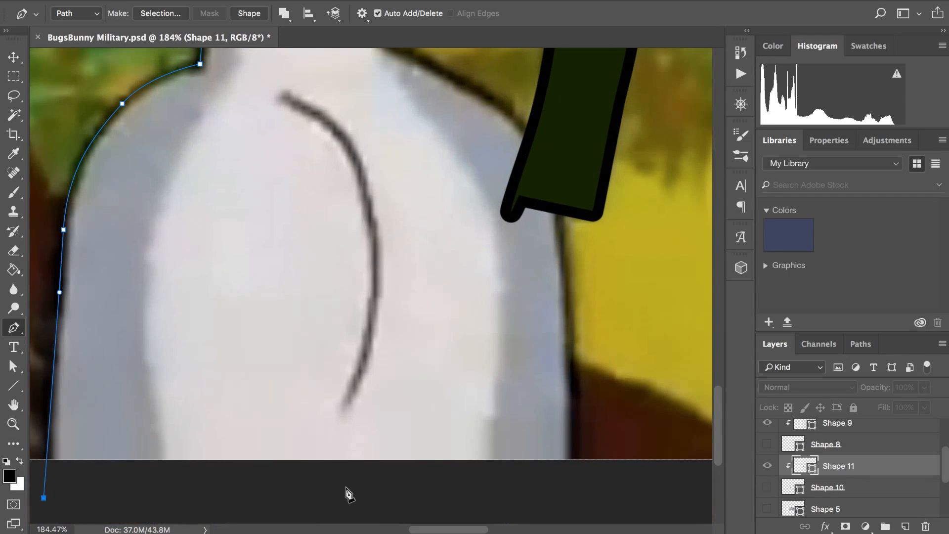
pyautogui.click(577, 467)
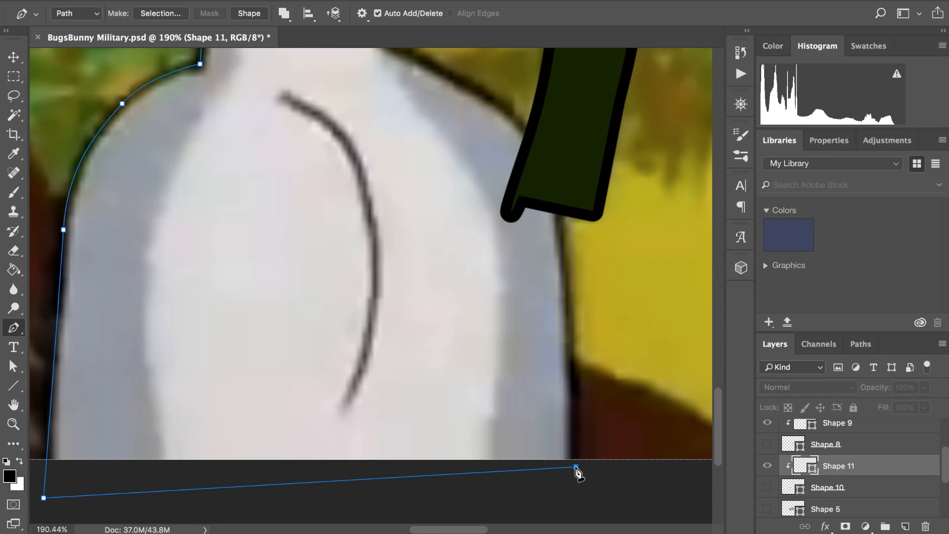
# - Examine the untraced right side of the figure and look through the shape layers for the green strap covering its outline
pyautogui.scroll(3, 578, 469)
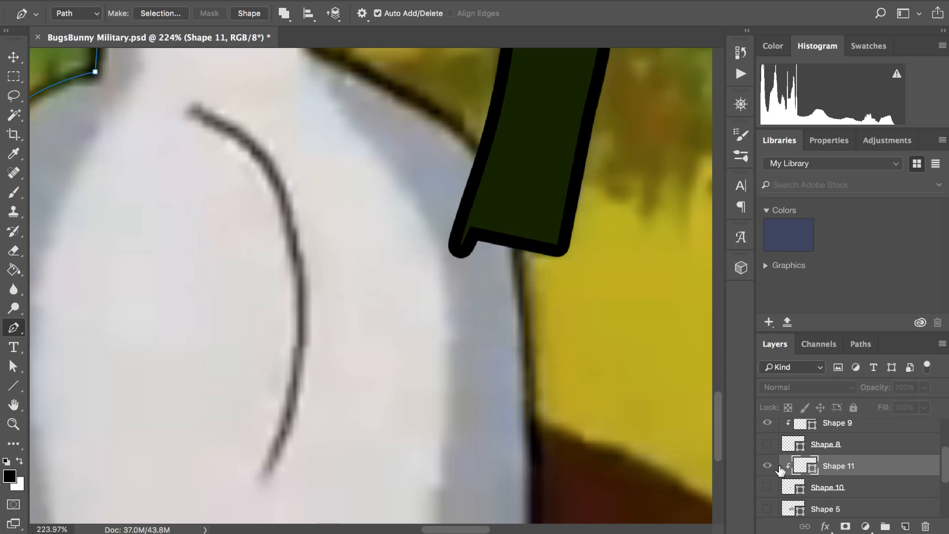
pyautogui.scroll(-5, 781, 470)
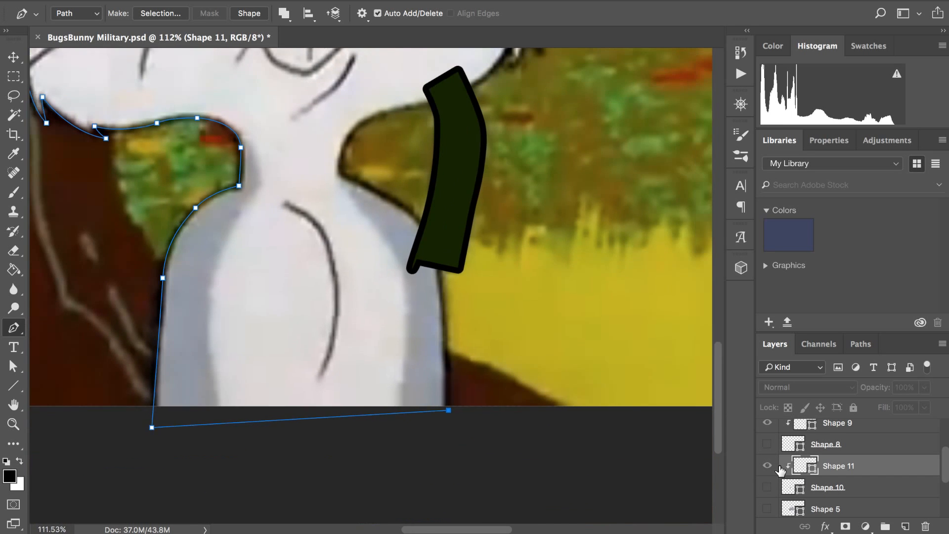
pyautogui.scroll(-2, 780, 471)
pyautogui.scroll(4, 780, 472)
pyautogui.scroll(8, 530, 311)
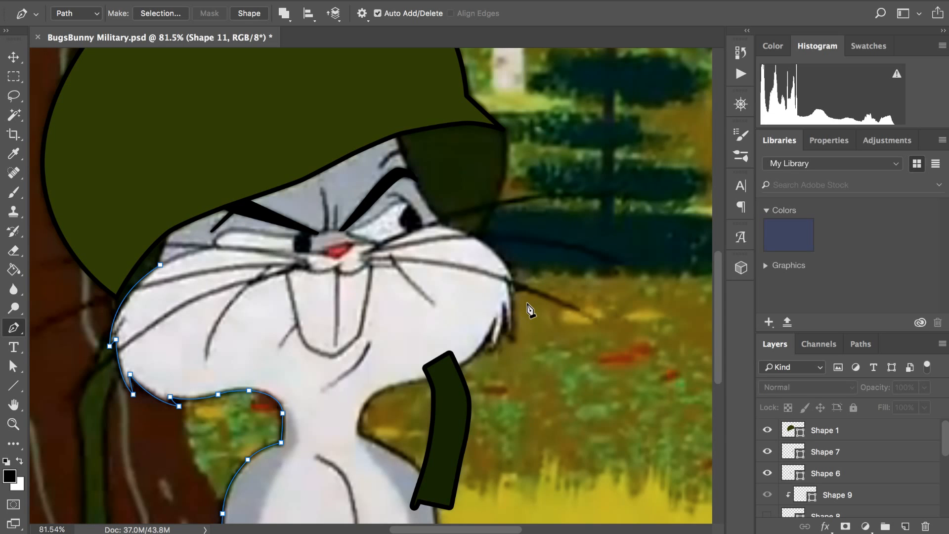
pyautogui.scroll(-10, 530, 310)
pyautogui.scroll(5, 530, 310)
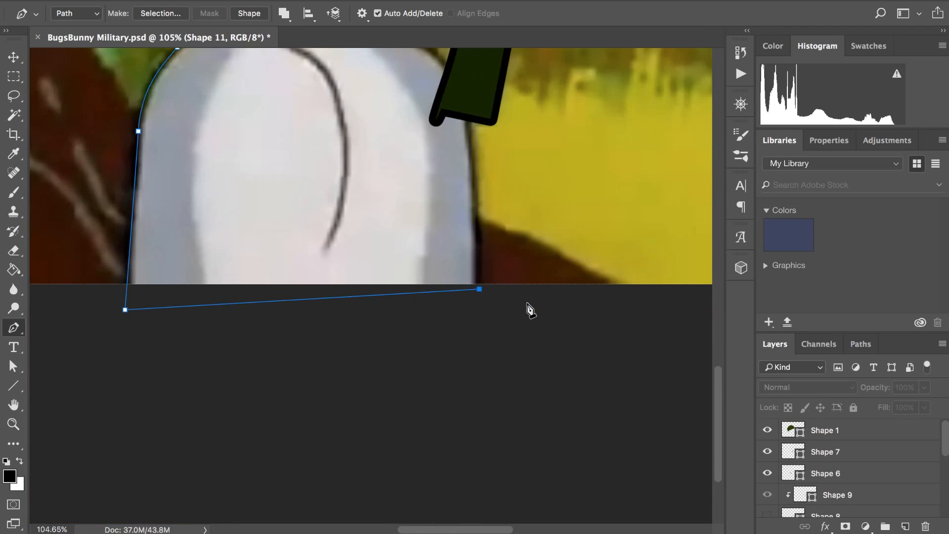
pyautogui.scroll(3, 527, 307)
pyautogui.scroll(-4, 780, 447)
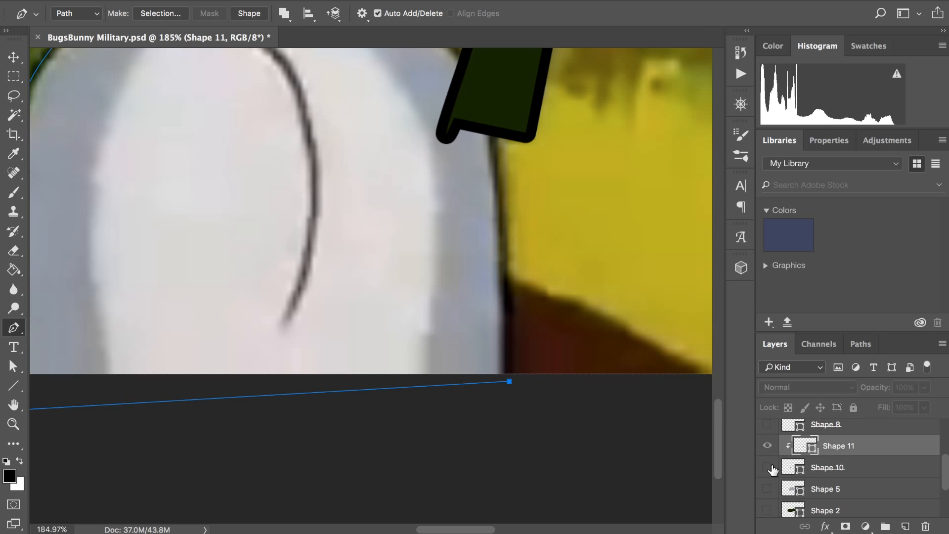
pyautogui.scroll(-3, 588, 362)
pyautogui.scroll(-2, 587, 362)
pyautogui.scroll(3, 587, 362)
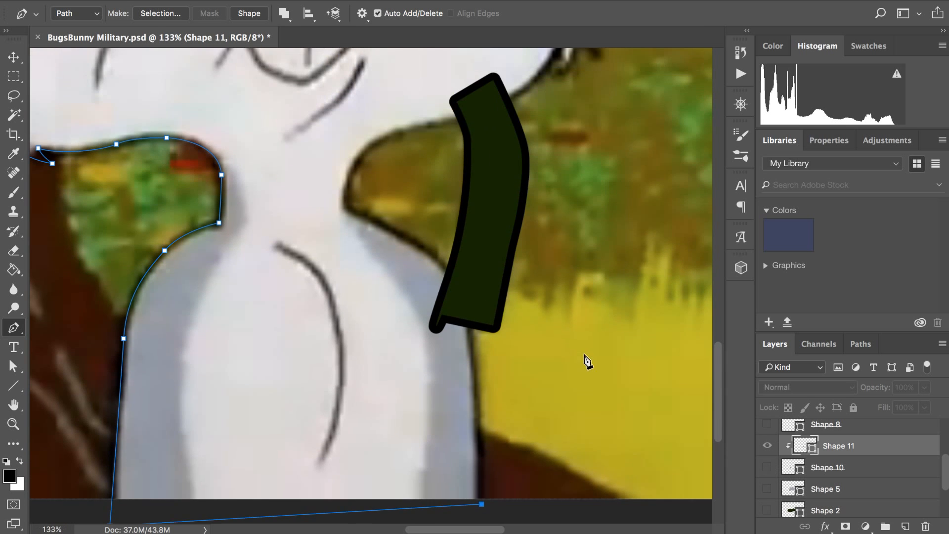
pyautogui.scroll(-3, 588, 362)
pyautogui.scroll(3, 588, 362)
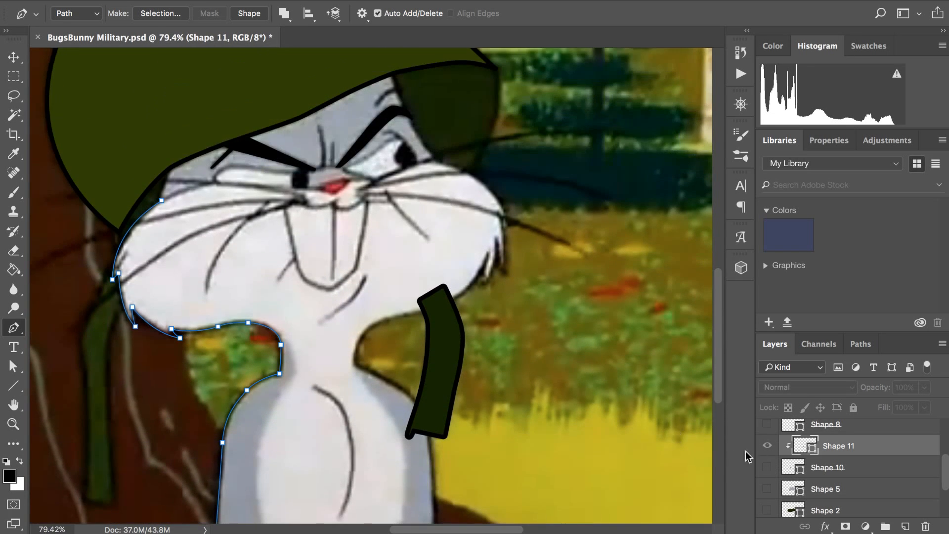
pyautogui.click(767, 466)
pyautogui.click(767, 466)
pyautogui.scroll(-3, 768, 466)
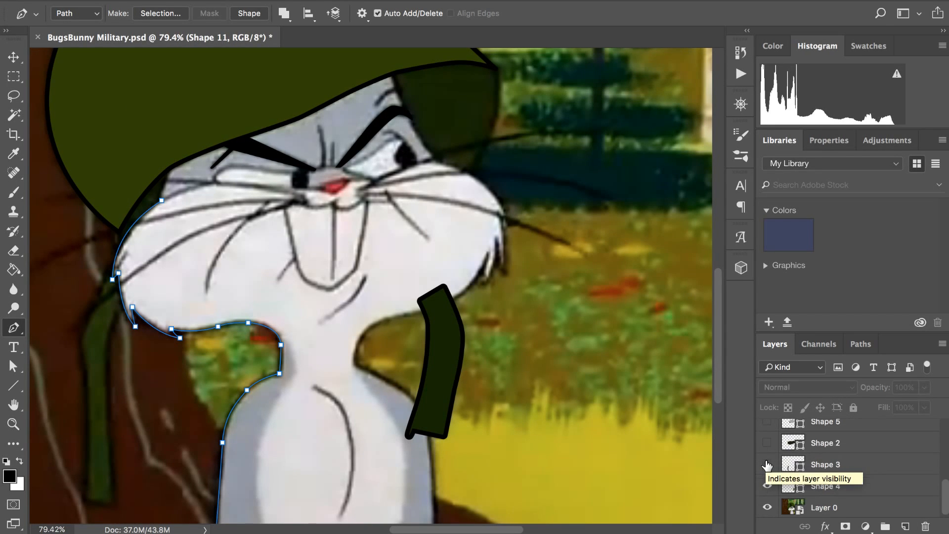
pyautogui.scroll(3, 767, 475)
# - Add a new empty layer and place it directly above Shape 11 in the layer stack, outside the clipping group
pyautogui.click(796, 459)
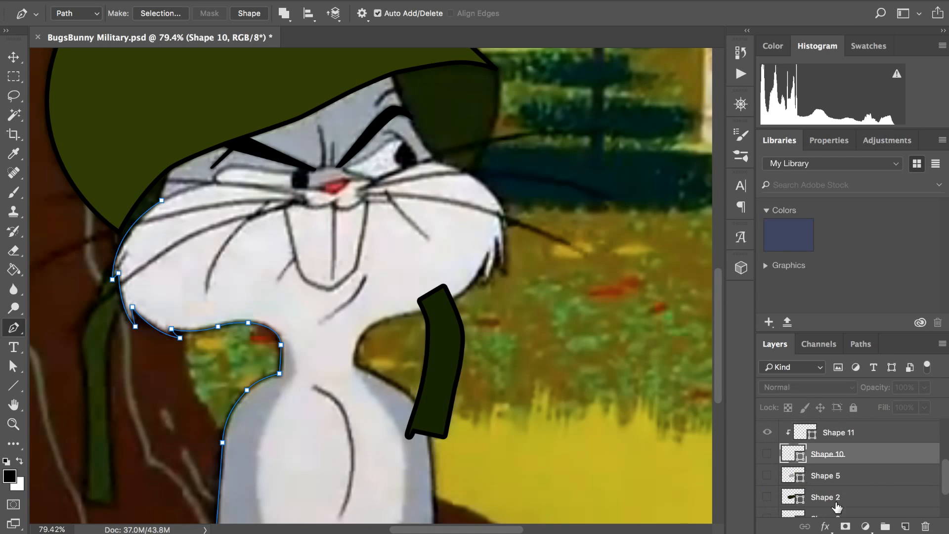
pyautogui.click(905, 527)
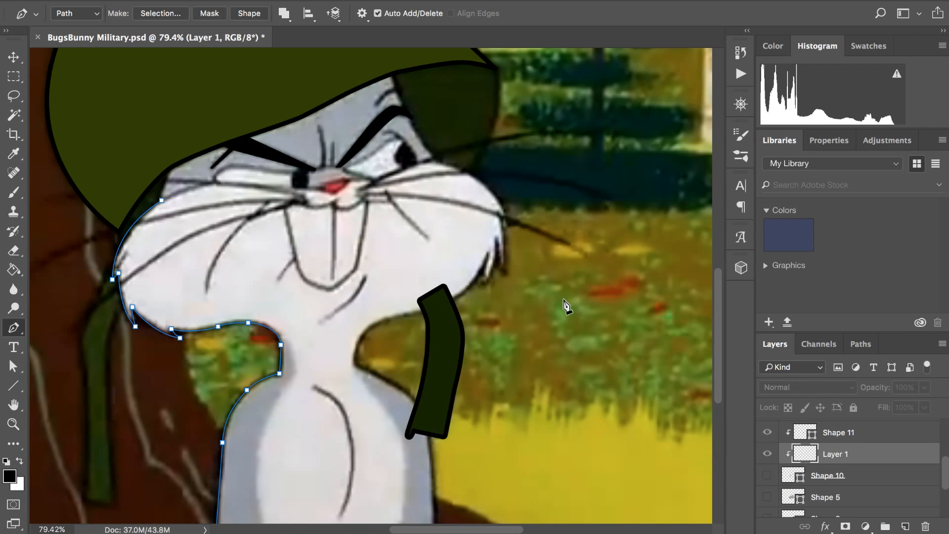
pyautogui.scroll(4, 567, 307)
pyautogui.scroll(-3, 567, 306)
pyautogui.scroll(1, 655, 381)
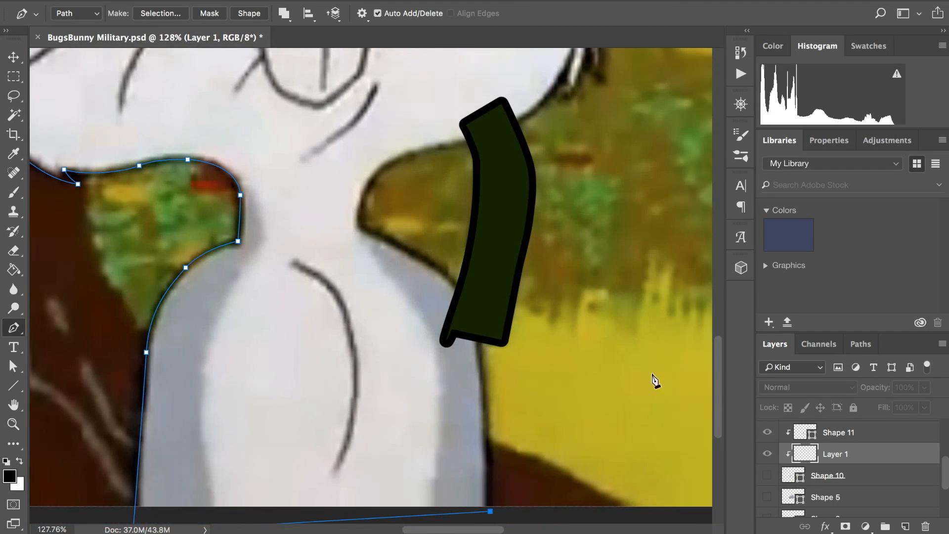
pyautogui.moveTo(801, 456); pyautogui.dragTo(801, 483)
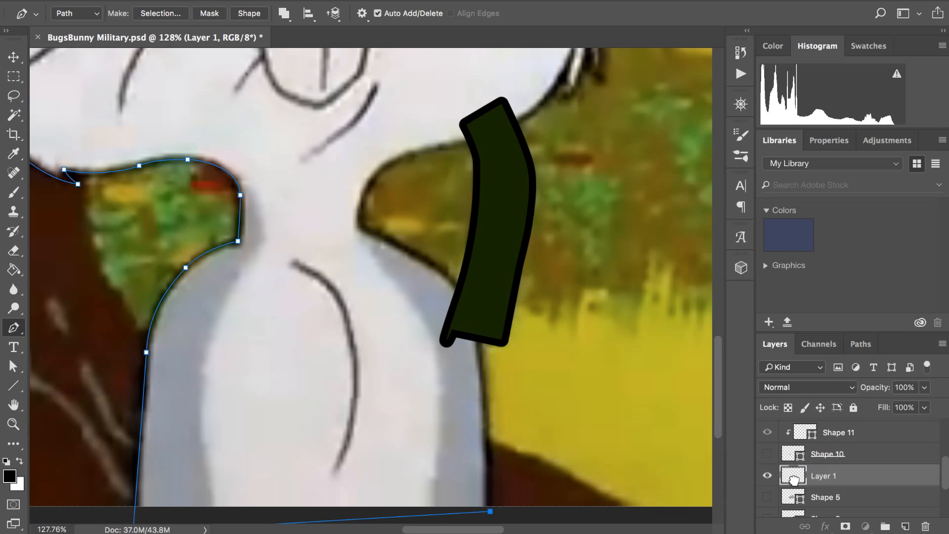
pyautogui.scroll(1, 795, 475)
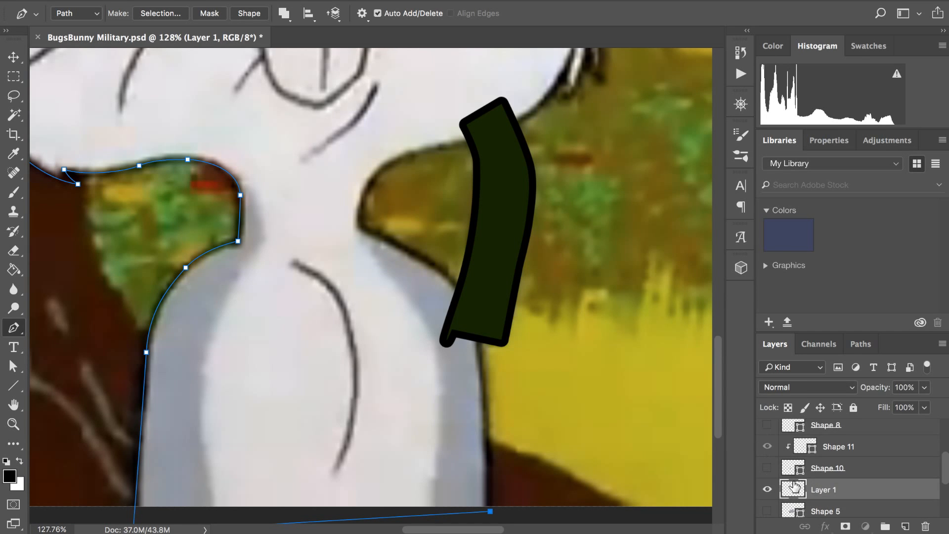
pyautogui.moveTo(795, 487); pyautogui.dragTo(793, 436)
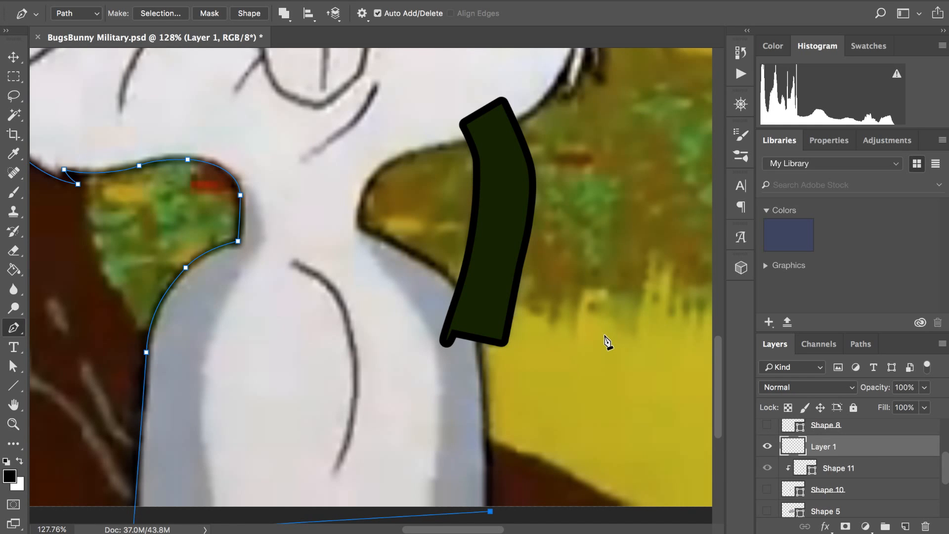
# - Hide the green strap's Shape 4 layer to uncover the original outline along the body's right edge
pyautogui.scroll(5, 609, 341)
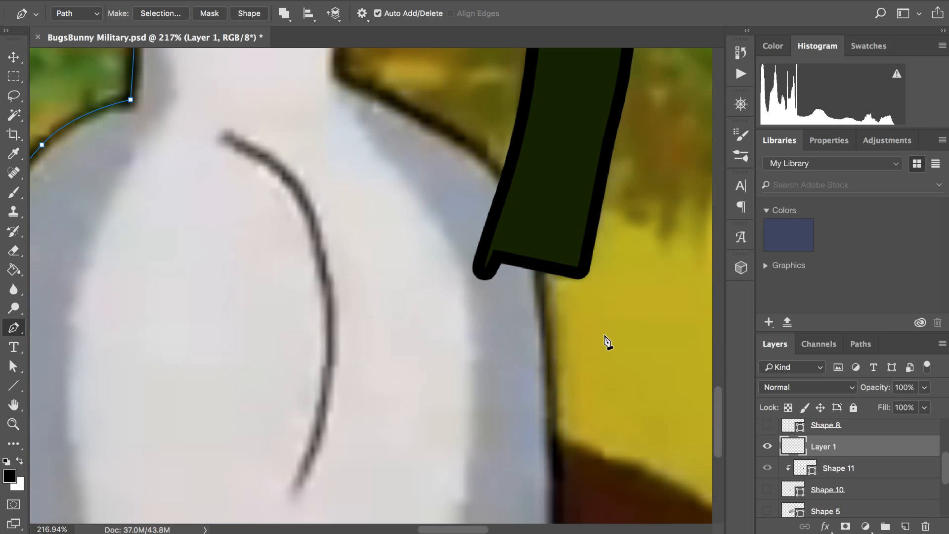
pyautogui.scroll(-4, 800, 505)
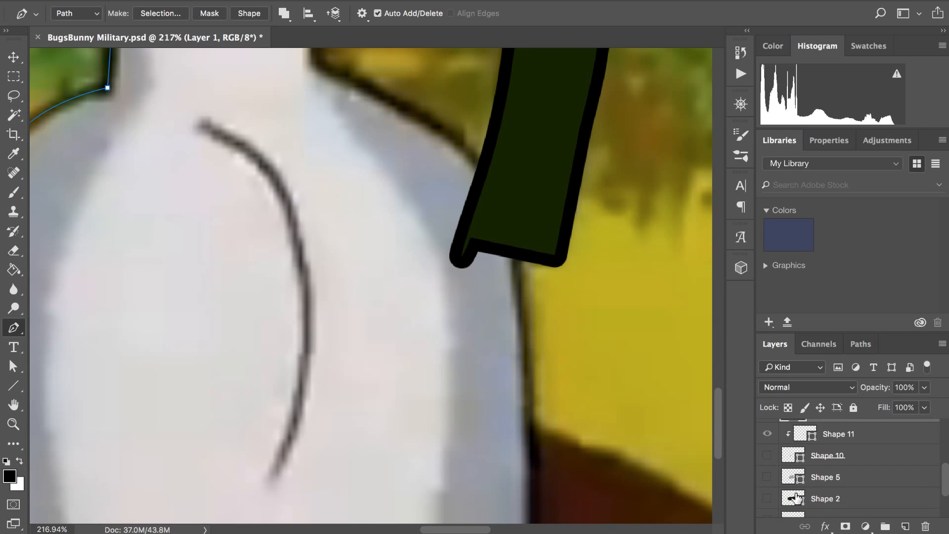
pyautogui.click(767, 486)
pyautogui.scroll(-5, 568, 354)
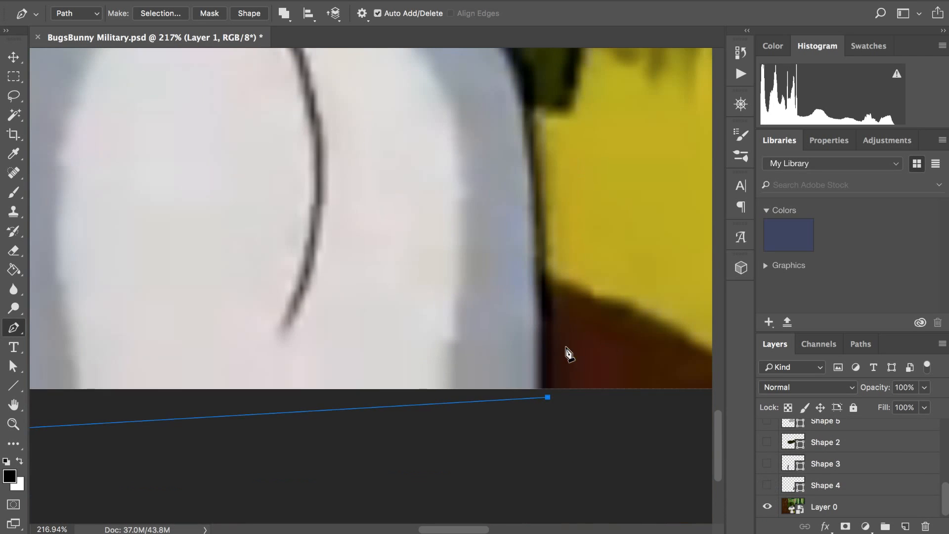
# - Try to extend the path up the body's right edge to a curved point below the strap's end, and undo it
pyautogui.scroll(7, 555, 356)
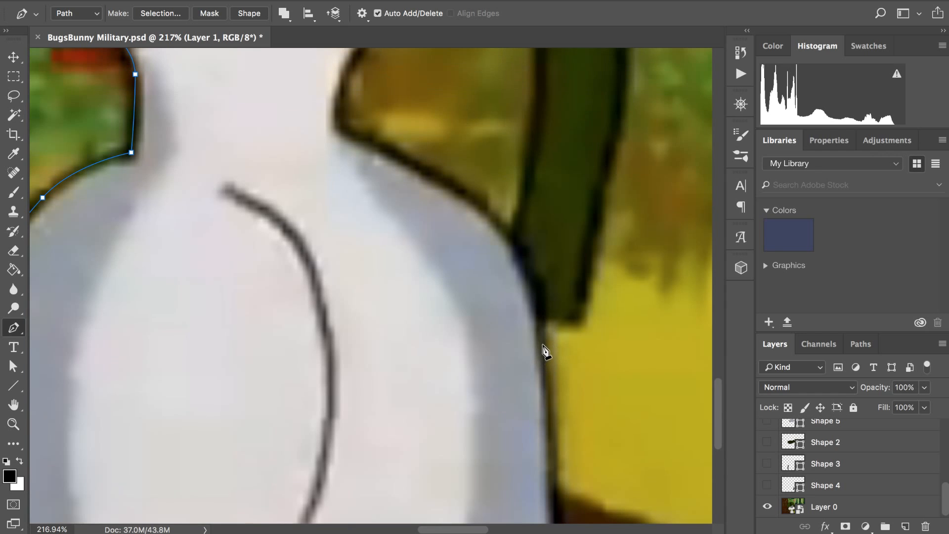
pyautogui.moveTo(543, 345); pyautogui.dragTo(542, 331)
pyautogui.scroll(-5, 541, 329)
pyautogui.scroll(1, 541, 328)
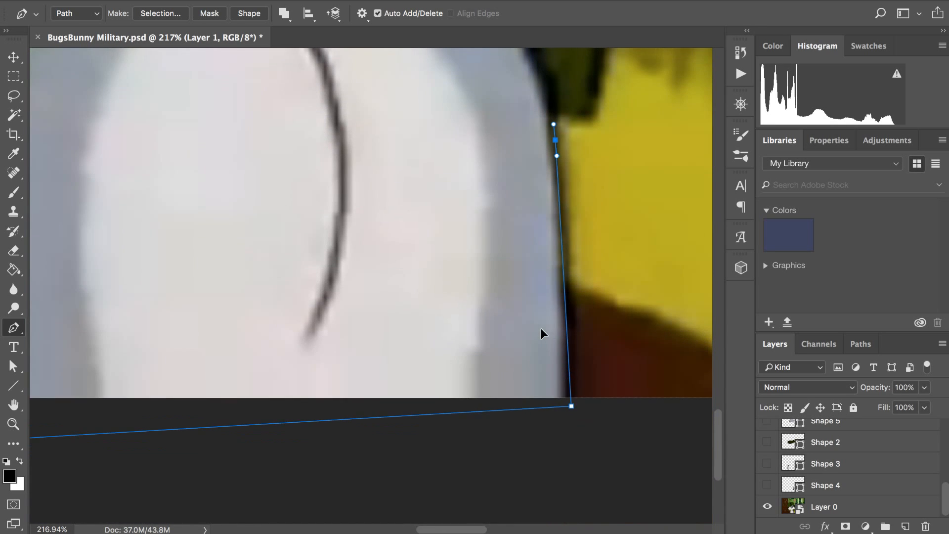
pyautogui.press('super+z')
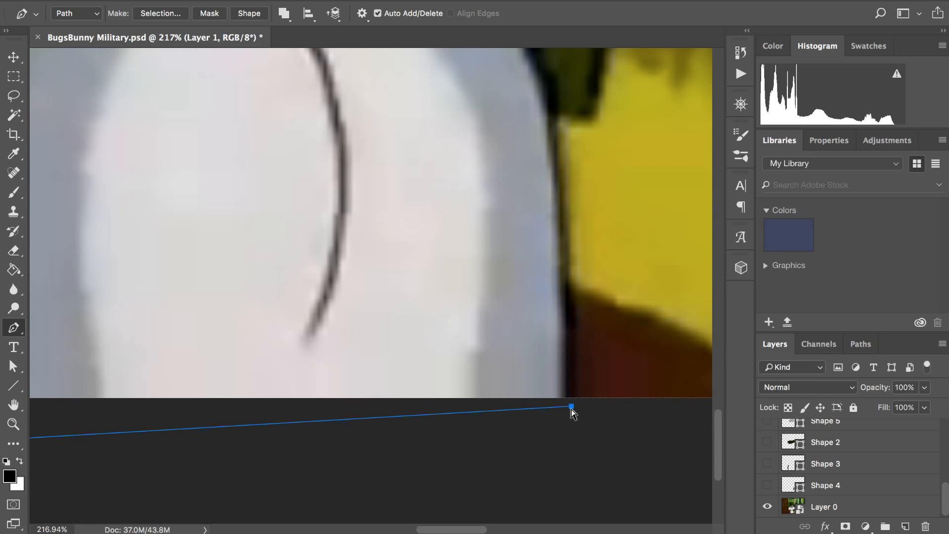
# - Nudge the corner point below the image and extend the path to a slightly curved point on the body's right edge below the strap
pyautogui.moveTo(571, 407); pyautogui.dragTo(570, 410)
pyautogui.scroll(3, 569, 412)
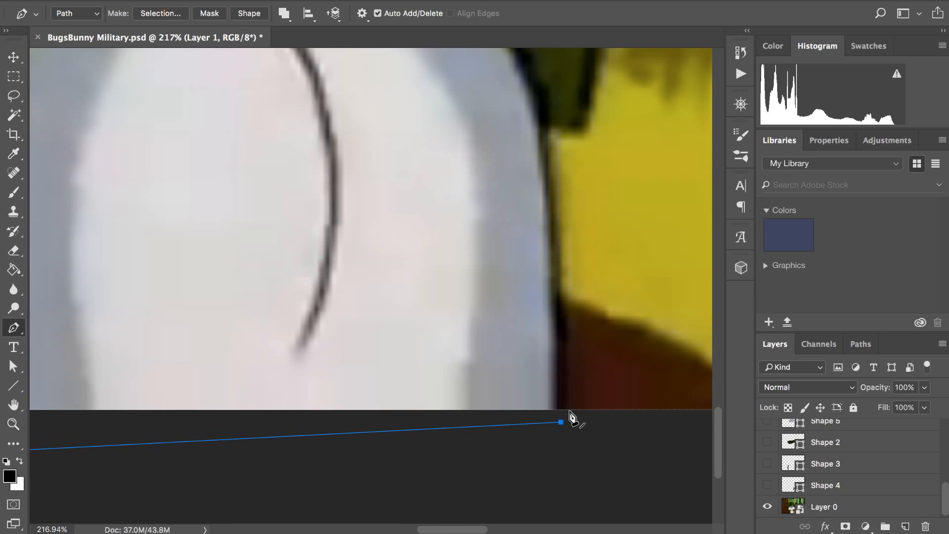
pyautogui.press('super+minus')
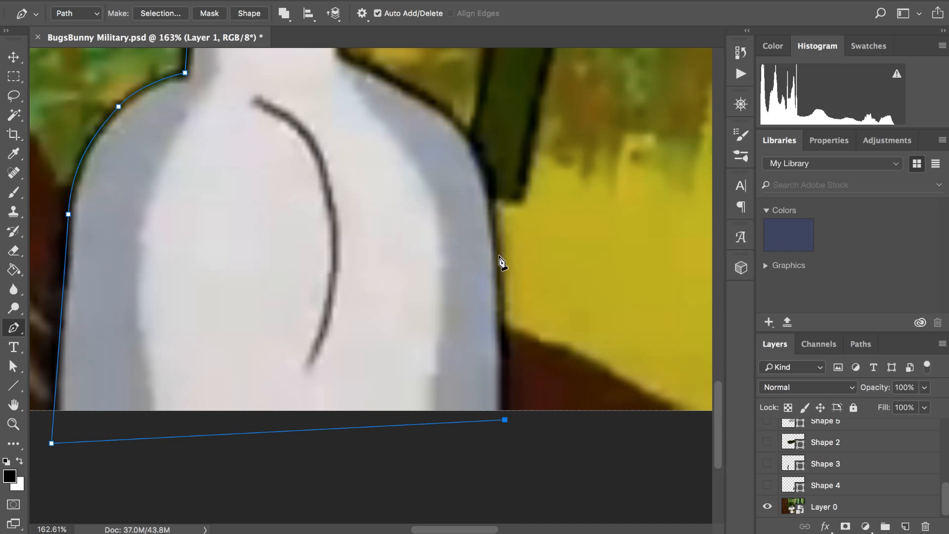
pyautogui.moveTo(499, 255); pyautogui.dragTo(496, 240)
# - Continue the path over the right shoulder with a curved point where the shoulder slopes toward the neck, outside the strap crossing
pyautogui.scroll(5, 497, 240)
pyautogui.press('super+plus')
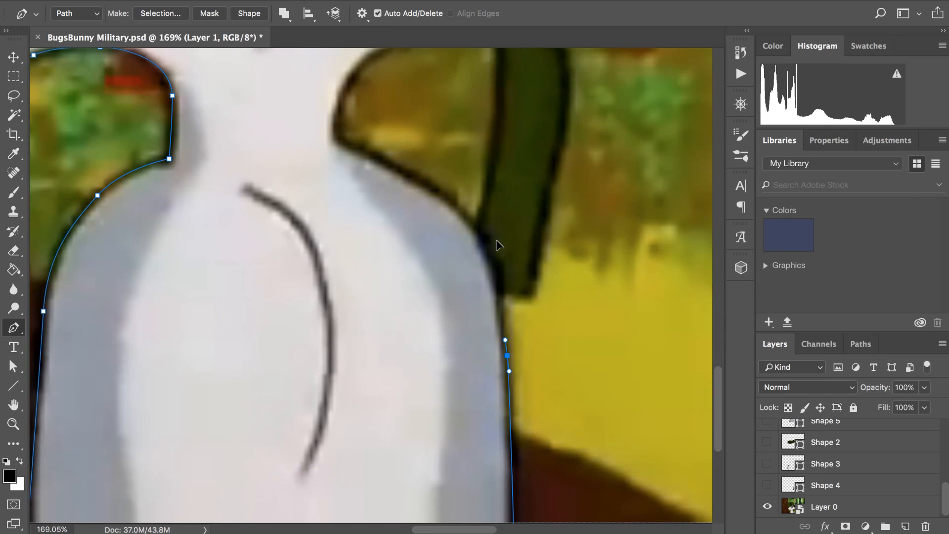
pyautogui.scroll(4, 497, 240)
pyautogui.click(493, 274)
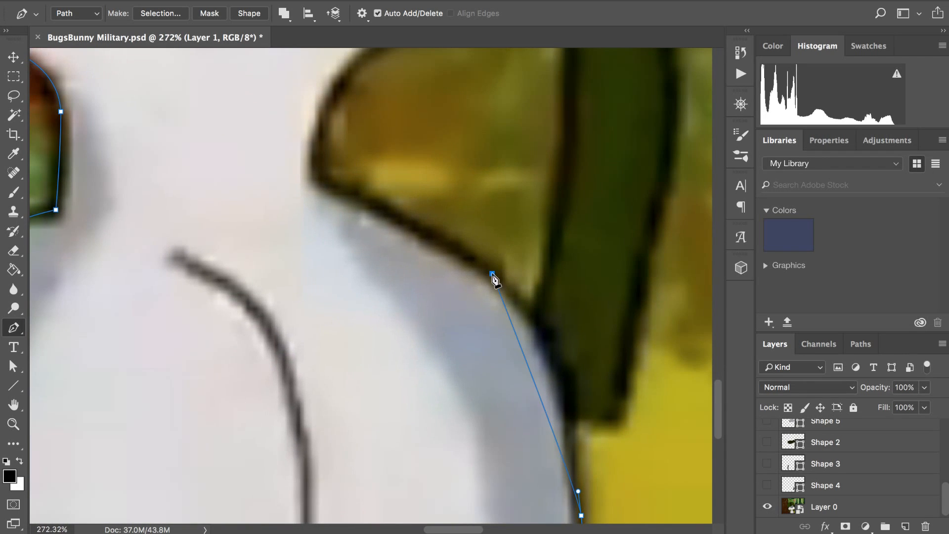
pyautogui.moveTo(494, 275); pyautogui.dragTo(405, 222)
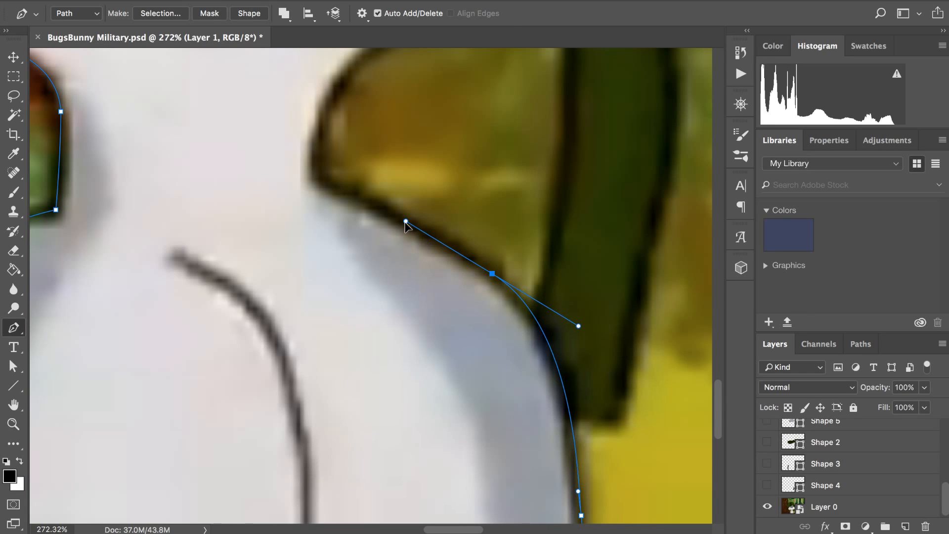
# - Add a corner point where the shoulder meets the neck, and curve the path up onto the underside of the right cheek
pyautogui.scroll(3, 405, 223)
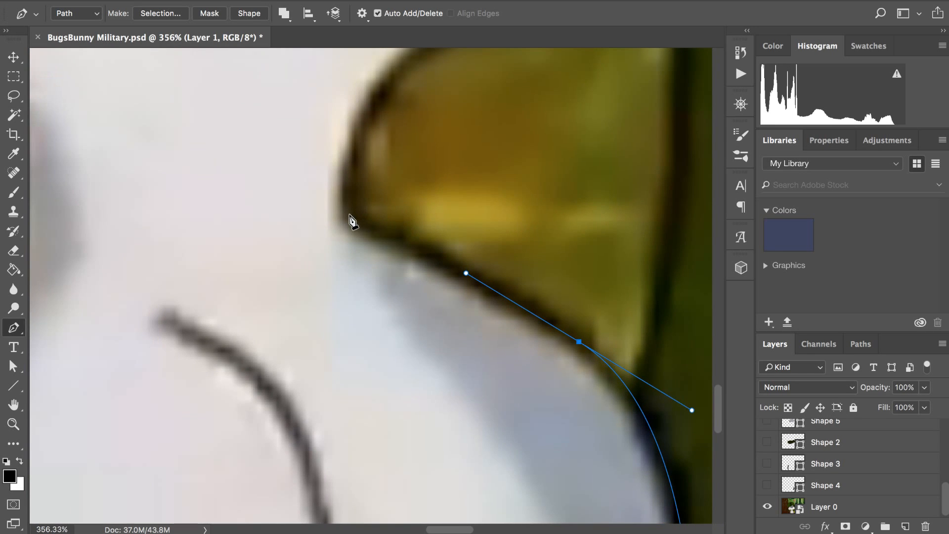
pyautogui.click(352, 216)
pyautogui.moveTo(341, 211); pyautogui.dragTo(347, 190)
pyautogui.scroll(5, 347, 194)
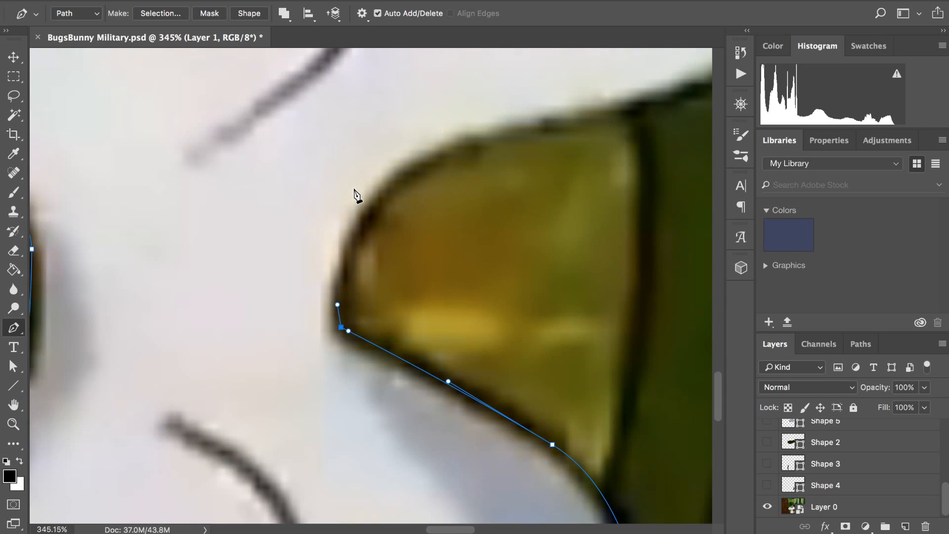
pyautogui.scroll(-2, 355, 195)
pyautogui.moveTo(441, 168); pyautogui.dragTo(521, 148)
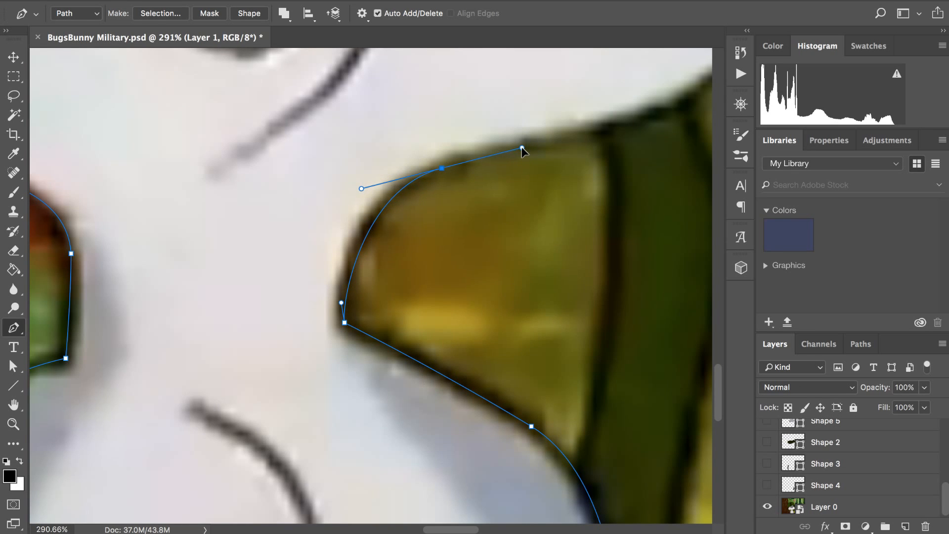
# - Extend the path along the right cheek's underside with a curved point at the tip of the first fur tuft
pyautogui.scroll(8, 523, 148)
pyautogui.hscroll(9, 522, 149)
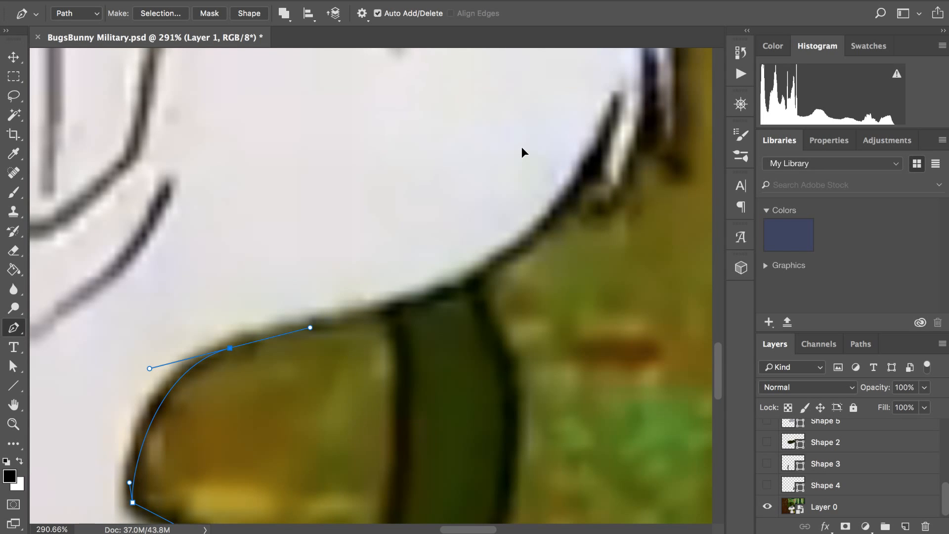
pyautogui.scroll(1, 520, 158)
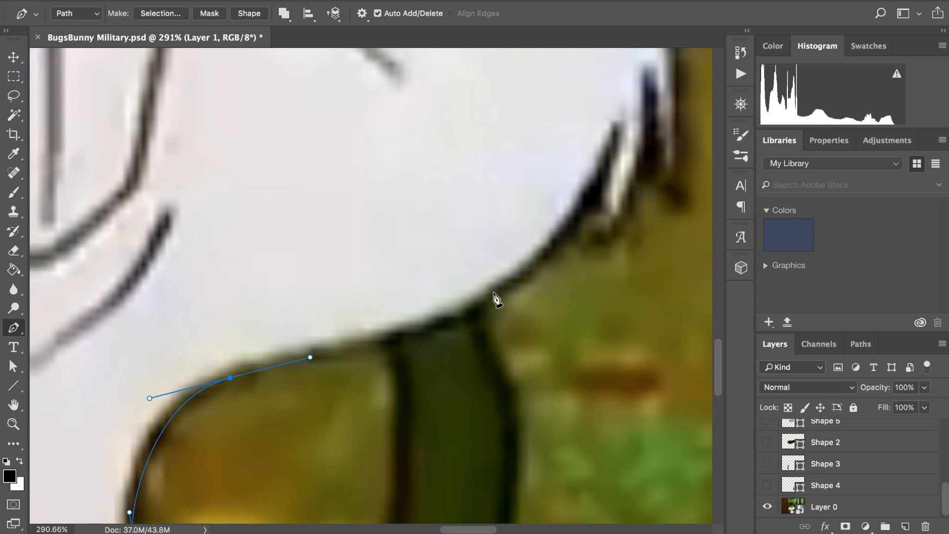
pyautogui.hscroll(-9, 383, 346)
pyautogui.scroll(-2, 384, 346)
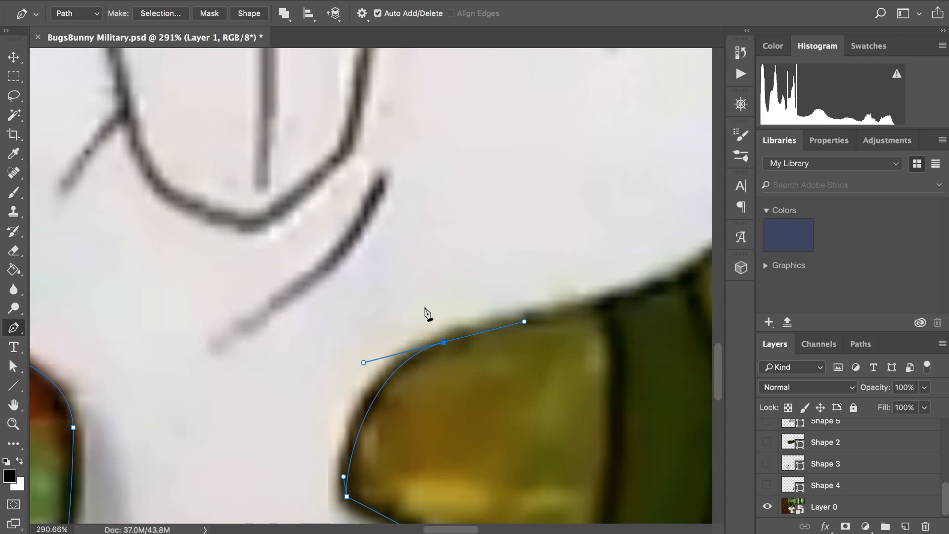
pyautogui.hscroll(14, 426, 312)
pyautogui.scroll(2, 426, 313)
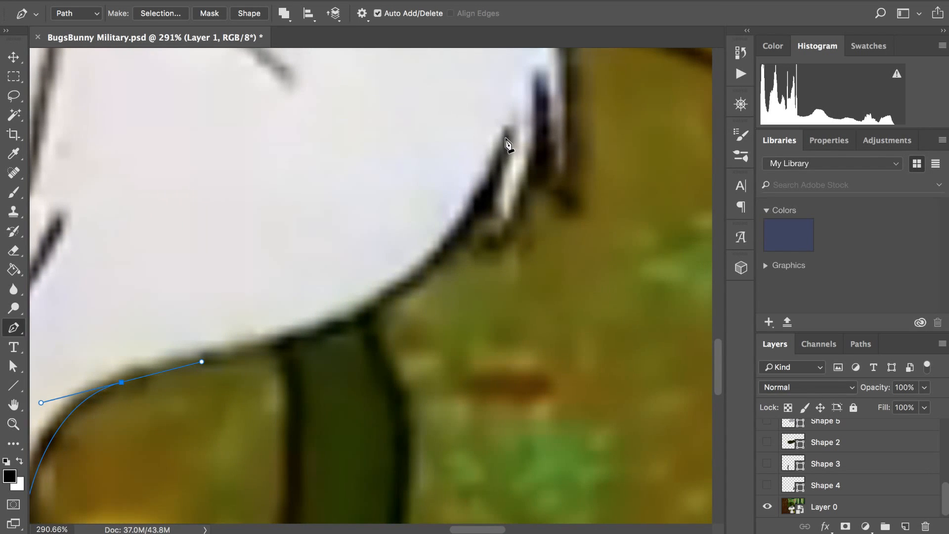
pyautogui.moveTo(508, 138); pyautogui.dragTo(541, 108)
# - Swing the outgoing handle at the first tuft's tip downward to form a sharp corner
pyautogui.scroll(-5, 541, 107)
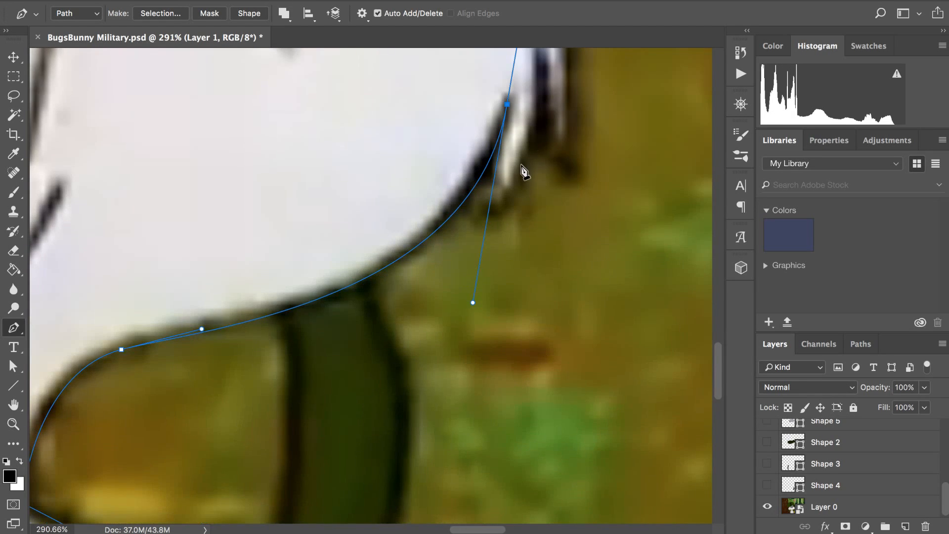
pyautogui.scroll(2, 524, 171)
pyautogui.scroll(1, 458, 296)
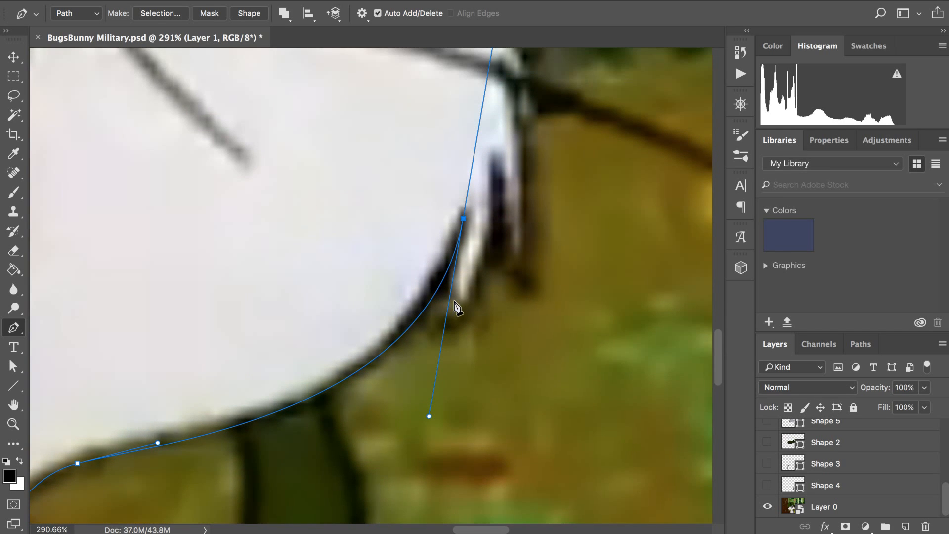
pyautogui.scroll(2, 519, 99)
pyautogui.scroll(1, 485, 126)
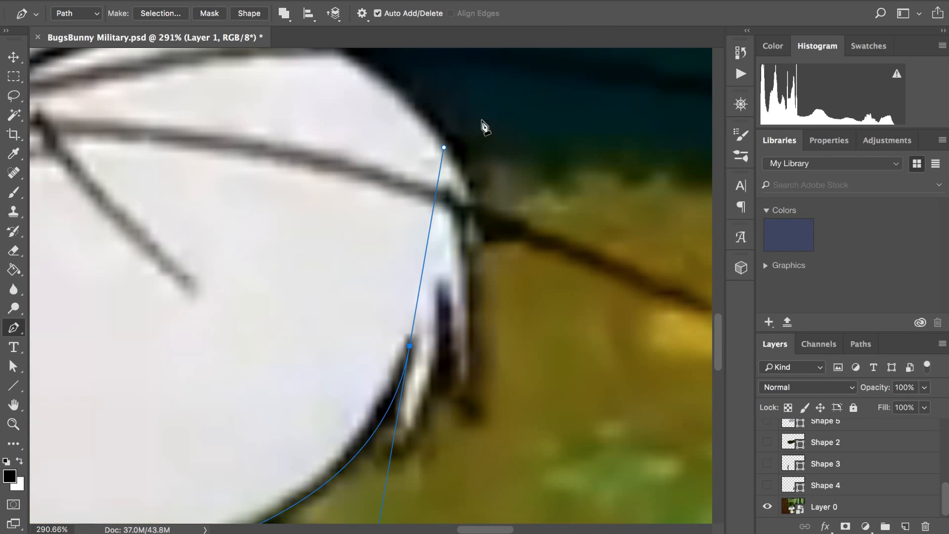
pyautogui.moveTo(444, 147); pyautogui.dragTo(369, 483)
# - Add a curved point at the base of the white fur gap beside the first tuft and adjust its handle
pyautogui.scroll(-3, 370, 488)
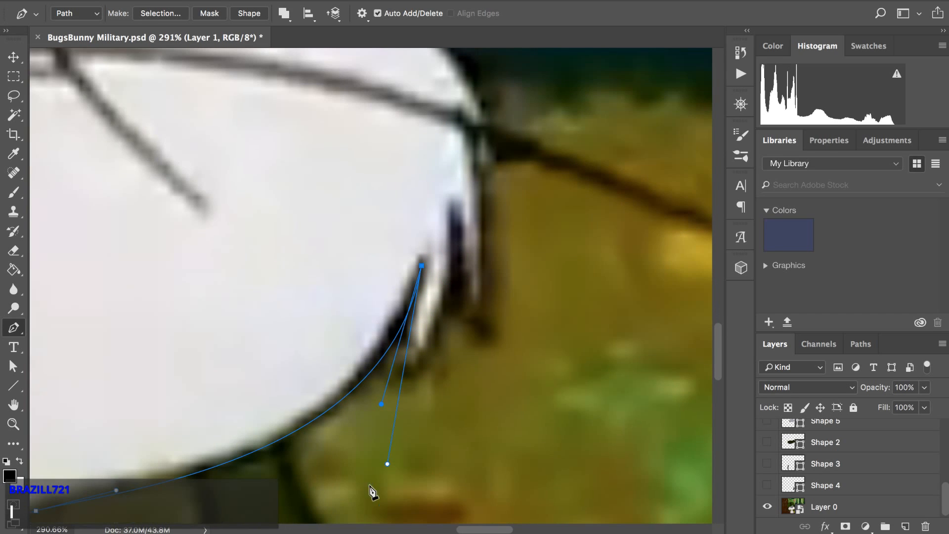
pyautogui.moveTo(393, 371); pyautogui.dragTo(441, 292)
pyautogui.moveTo(391, 391); pyautogui.dragTo(378, 406)
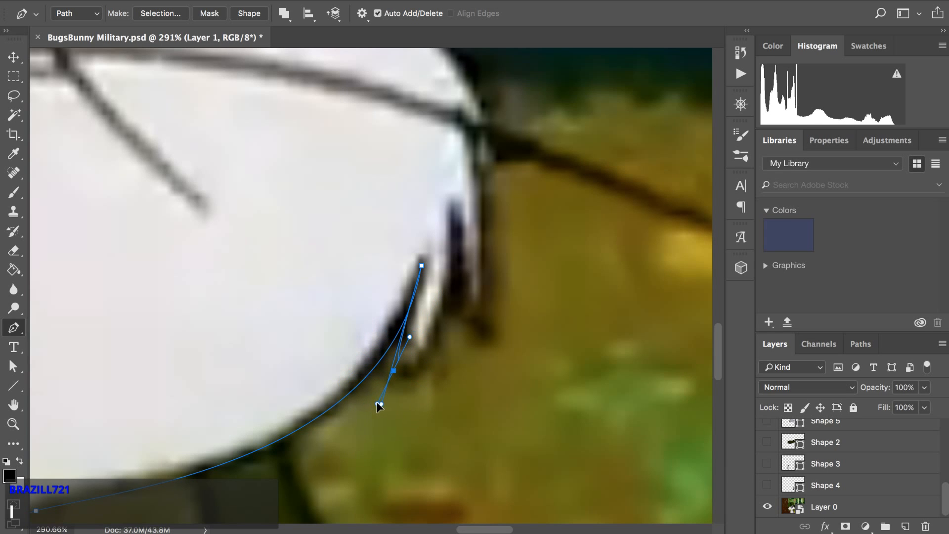
pyautogui.scroll(4, 378, 404)
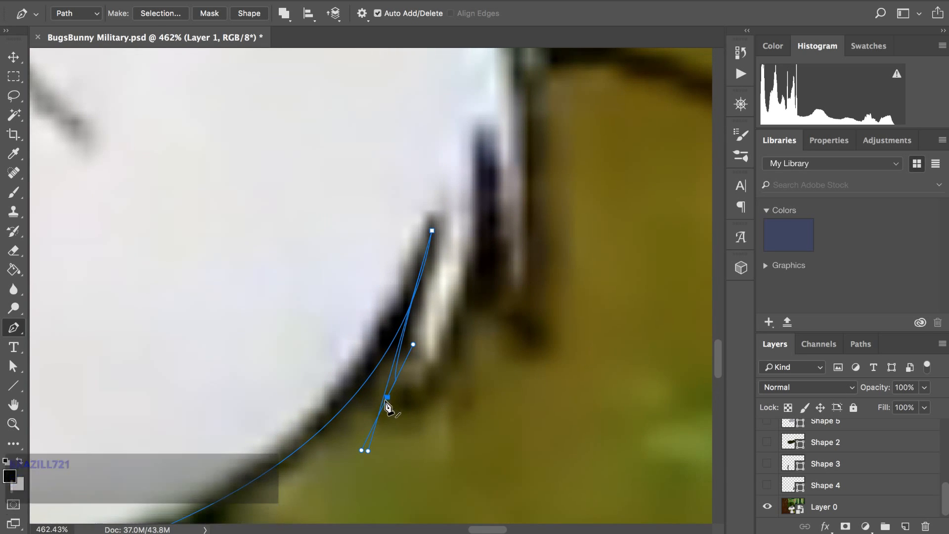
pyautogui.moveTo(395, 416); pyautogui.dragTo(380, 439)
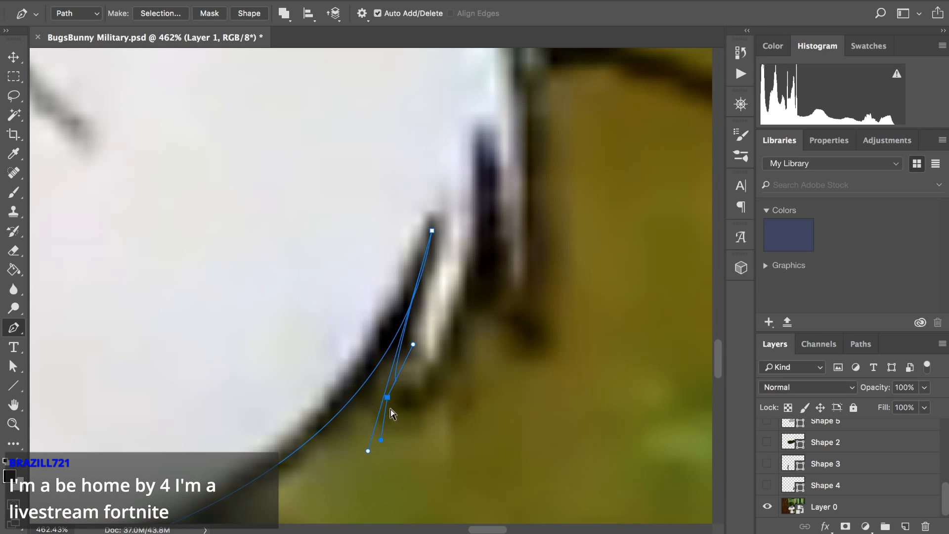
# - Reposition the fur gap's base point and reshape both handles at the first tuft's tip
pyautogui.moveTo(389, 398); pyautogui.dragTo(399, 417)
pyautogui.moveTo(368, 452); pyautogui.dragTo(345, 364)
pyautogui.scroll(-4, 348, 370)
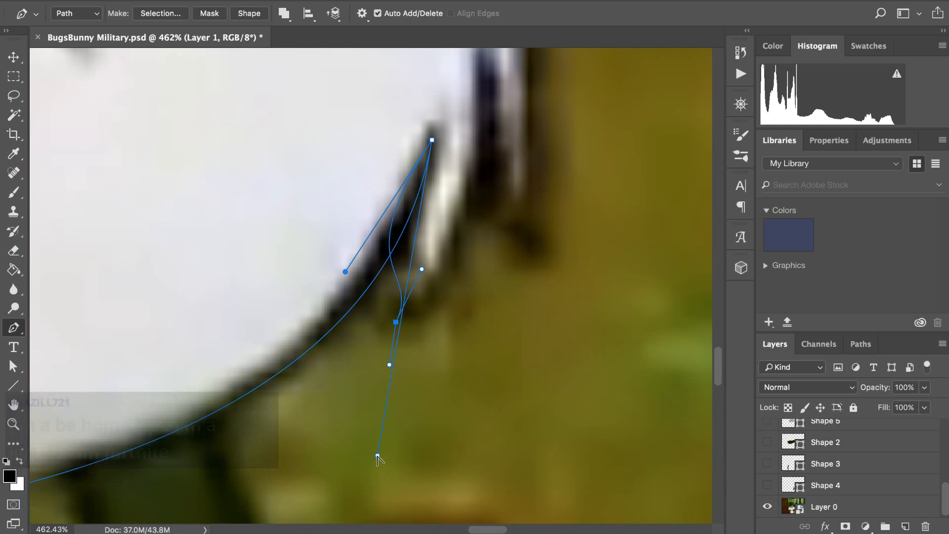
pyautogui.moveTo(378, 454); pyautogui.dragTo(390, 434)
# - Examine the traced curve along the right cheek's underside between the neck and the first fur tuft
pyautogui.scroll(-2, 391, 438)
pyautogui.hscroll(-3, 391, 437)
pyautogui.hscroll(-12, 392, 437)
pyautogui.scroll(-2, 392, 437)
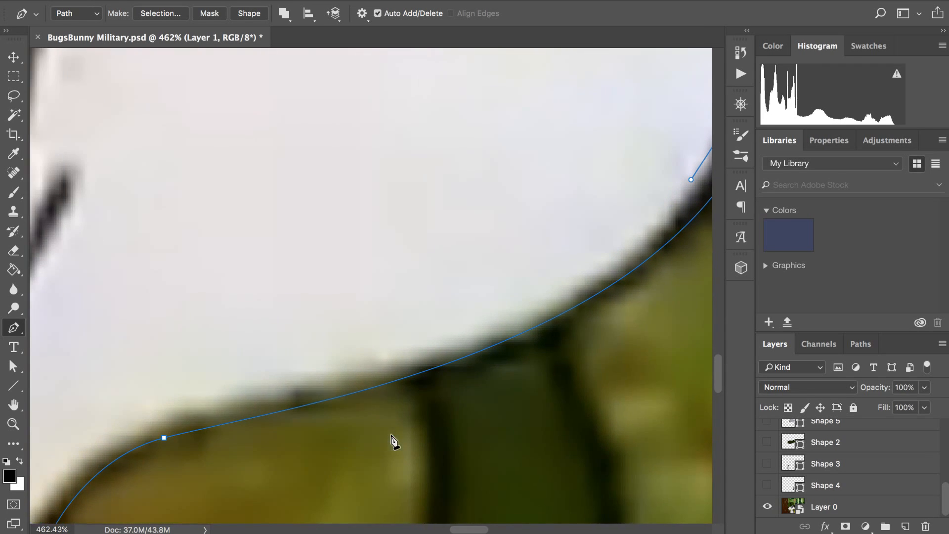
pyautogui.hscroll(11, 391, 437)
pyautogui.scroll(1, 391, 437)
pyautogui.scroll(3, 393, 441)
pyautogui.hscroll(2, 393, 441)
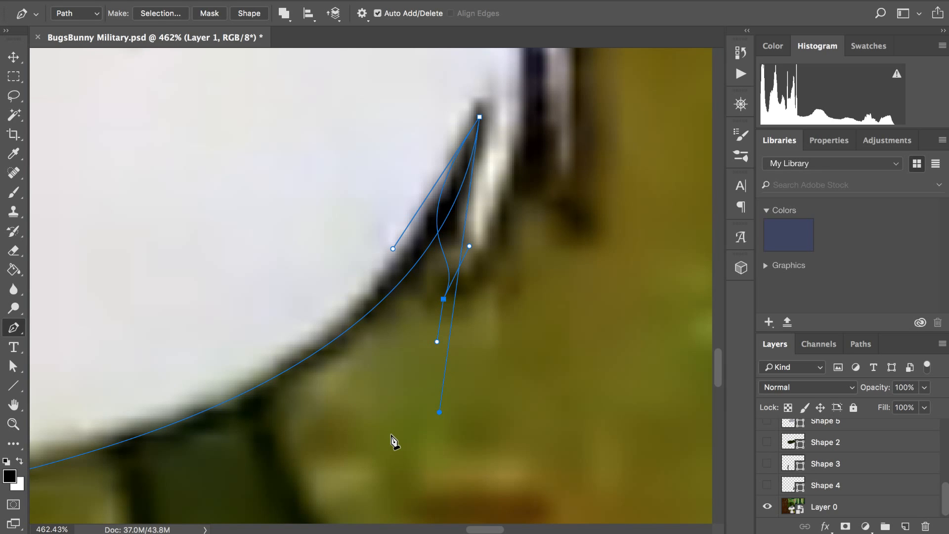
# - Straighten the segment from the first tuft's tip to the gap's base, and aim the base point's outgoing handle toward the second tuft
pyautogui.moveTo(394, 249); pyautogui.dragTo(450, 231)
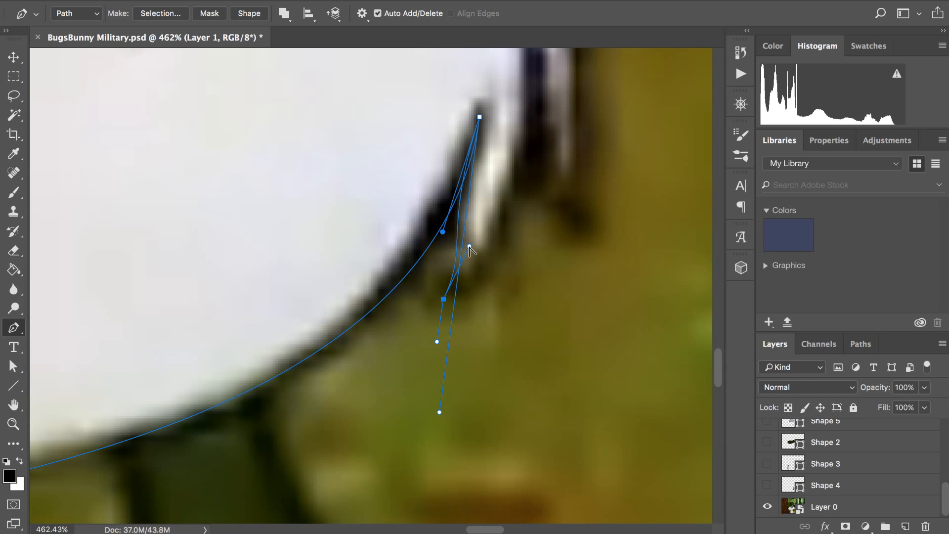
pyautogui.moveTo(470, 246); pyautogui.dragTo(447, 277)
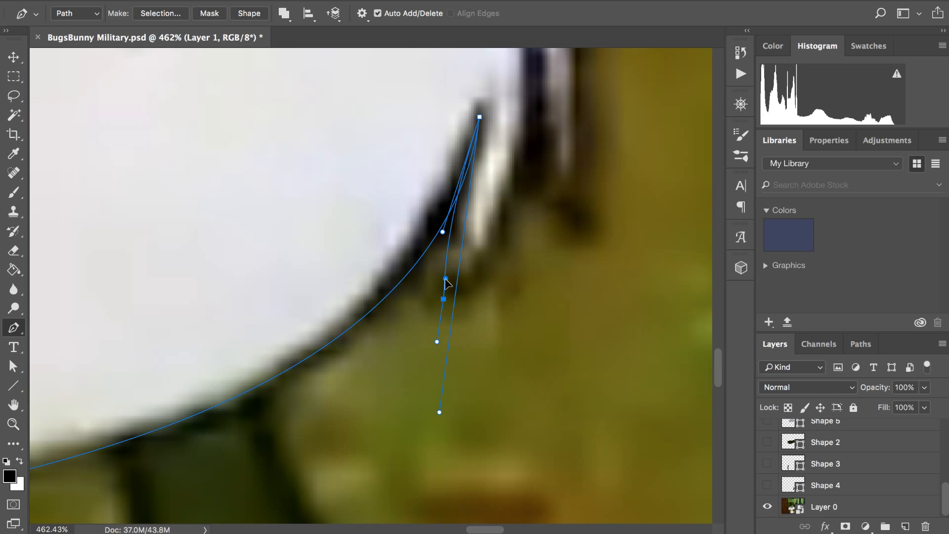
pyautogui.moveTo(443, 233); pyautogui.dragTo(458, 239)
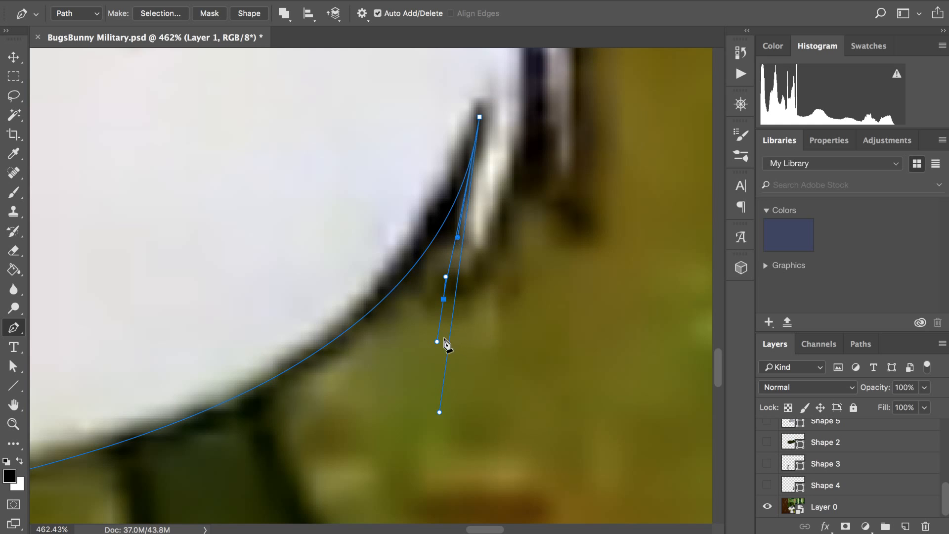
pyautogui.moveTo(437, 342); pyautogui.dragTo(493, 254)
pyautogui.moveTo(444, 300); pyautogui.dragTo(450, 302)
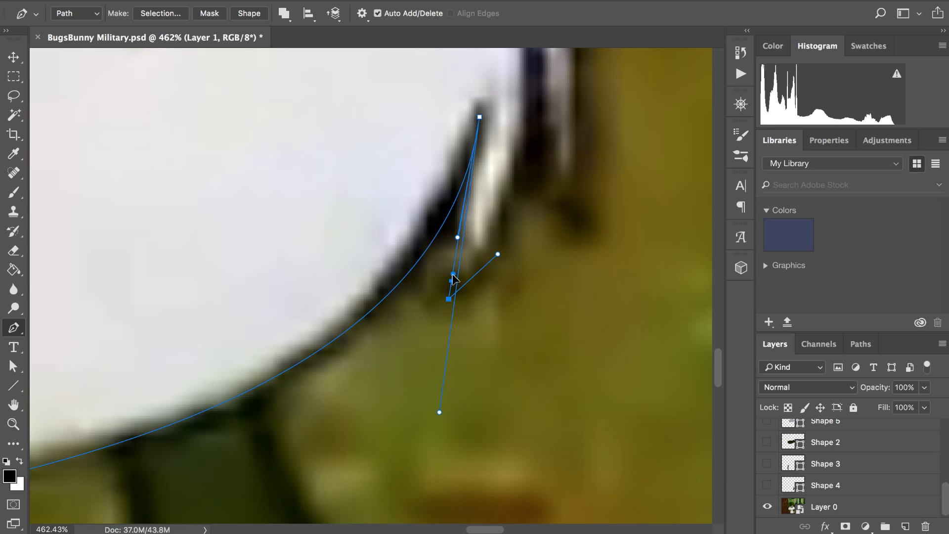
# - Try removing the outgoing handle from the fur gap's base point, and undo it
pyautogui.scroll(2, 453, 277)
pyautogui.moveTo(438, 330)
pyautogui.mouseDown()
pyautogui.moveTo(441, 343)
pyautogui.moveTo(438, 330)
pyautogui.mouseUp()
pyautogui.press('super+z')
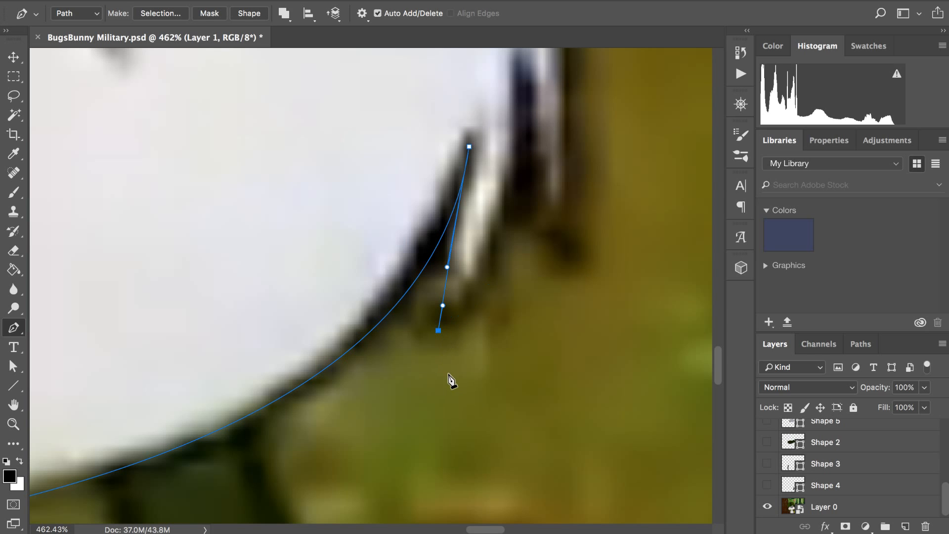
pyautogui.press('super+z')
# - Save the document with the path traced up to the first fur tuft
pyautogui.scroll(2, 498, 272)
pyautogui.hscroll(2, 498, 271)
pyautogui.scroll(1, 496, 265)
pyautogui.hscroll(1, 496, 265)
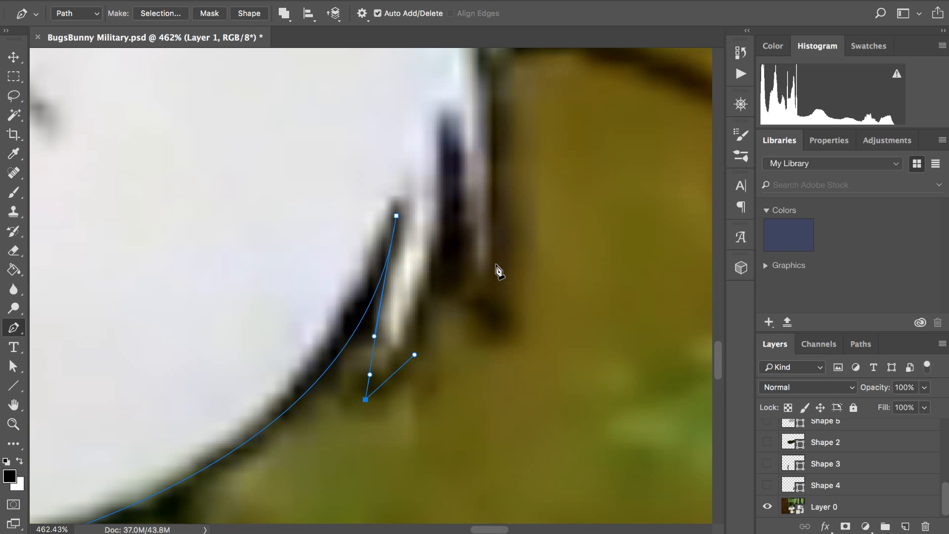
pyautogui.scroll(-3, 496, 265)
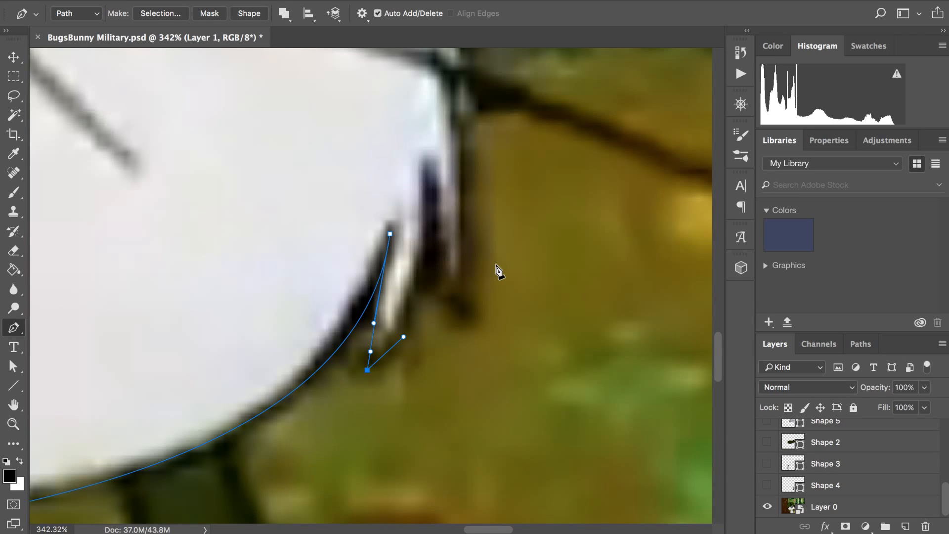
pyautogui.scroll(2, 498, 271)
pyautogui.hscroll(1, 498, 271)
pyautogui.scroll(2, 498, 271)
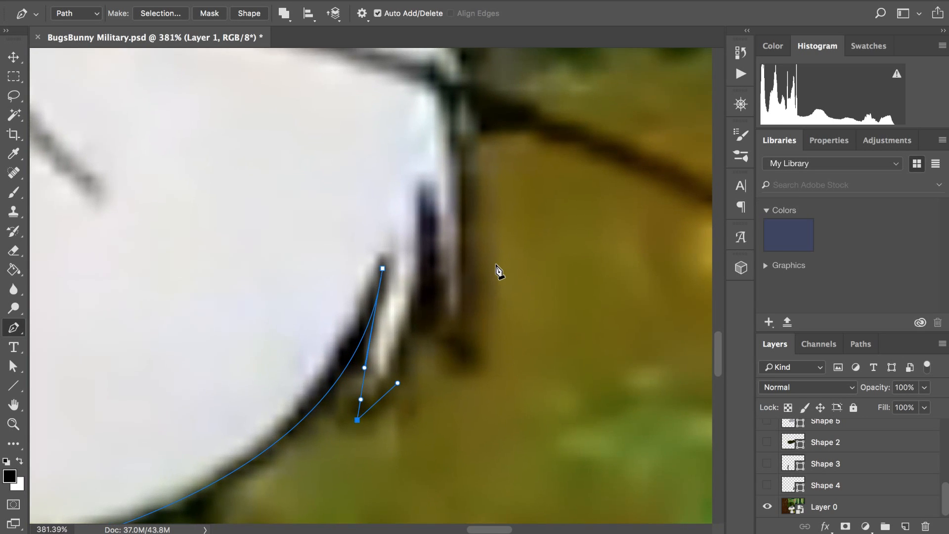
pyautogui.press('super+s')
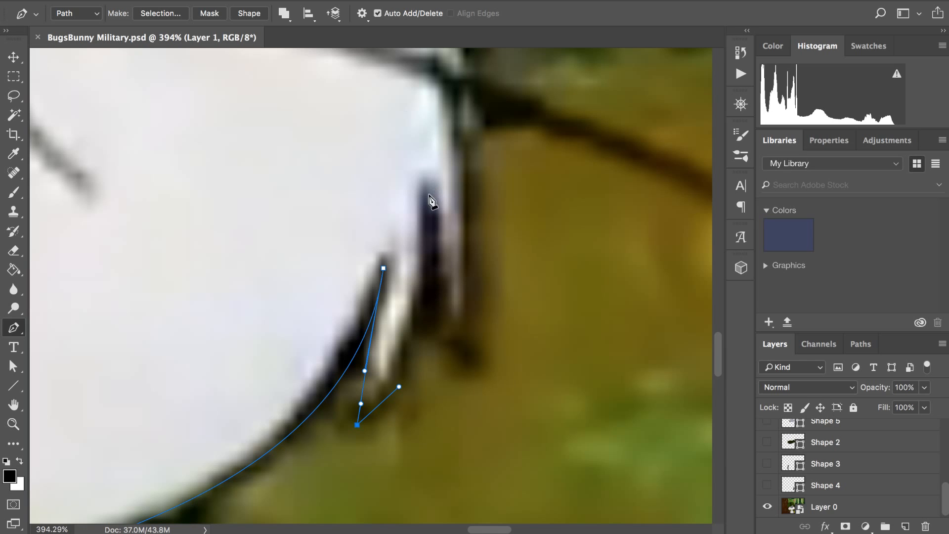
# - Add a curved point at the second fur tuft's tip, align it with the dark line, and bend its outgoing handle downward
pyautogui.moveTo(426, 198); pyautogui.dragTo(422, 97)
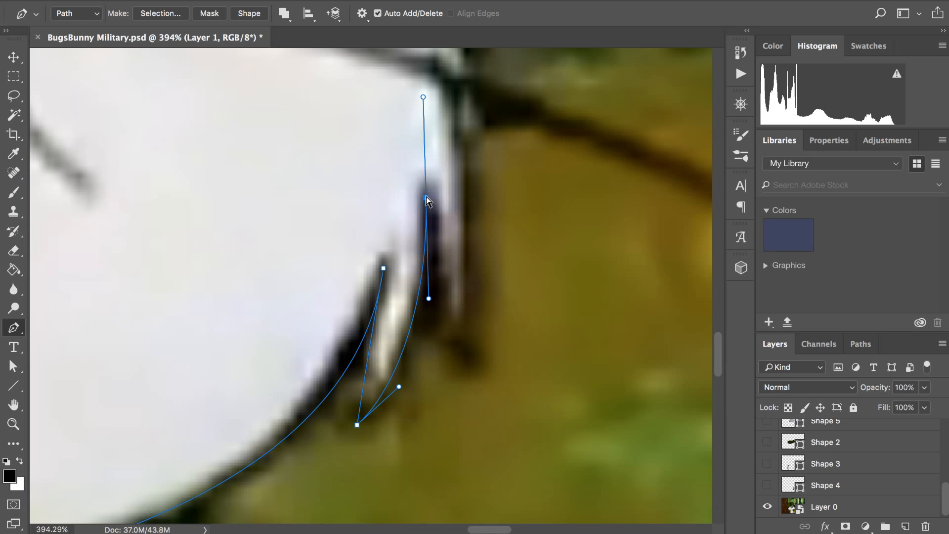
pyautogui.moveTo(426, 197); pyautogui.dragTo(430, 194)
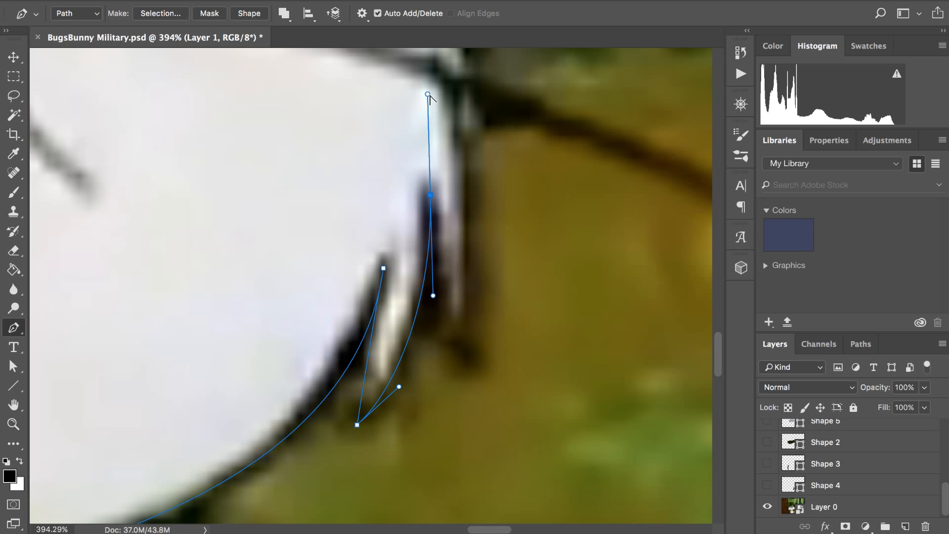
pyautogui.moveTo(428, 94); pyautogui.dragTo(455, 290)
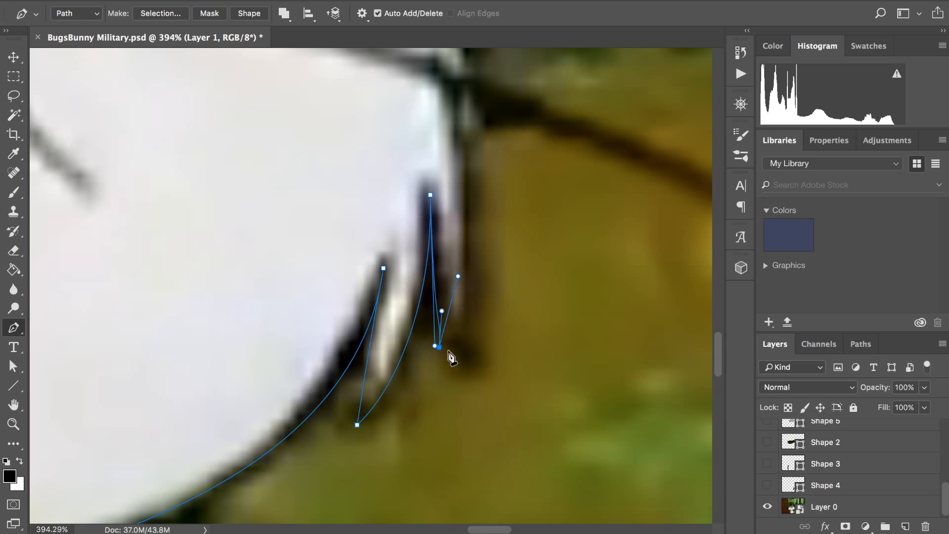
# - Lower the point at the second tuft's base slightly and adjust its outgoing handle toward the cheek's outer edge
pyautogui.moveTo(440, 348)
pyautogui.mouseDown()
pyautogui.moveTo(443, 372)
pyautogui.moveTo(440, 357)
pyautogui.mouseUp()
pyautogui.moveTo(459, 287); pyautogui.dragTo(466, 296)
pyautogui.scroll(-5, 467, 299)
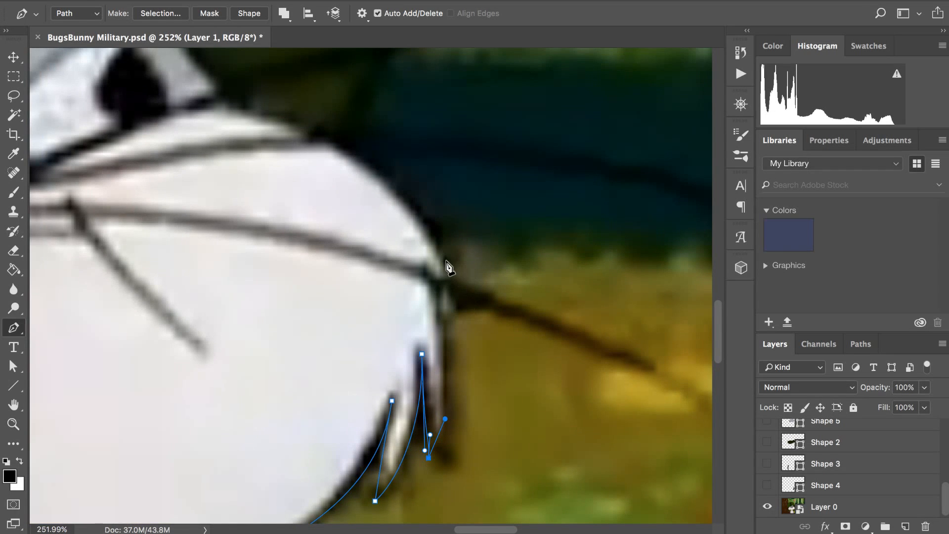
# - Add curved points at the right cheek's outer edge and at its top beside the eye, following the cheek's outline
pyautogui.moveTo(445, 267); pyautogui.dragTo(434, 240)
pyautogui.scroll(4, 435, 241)
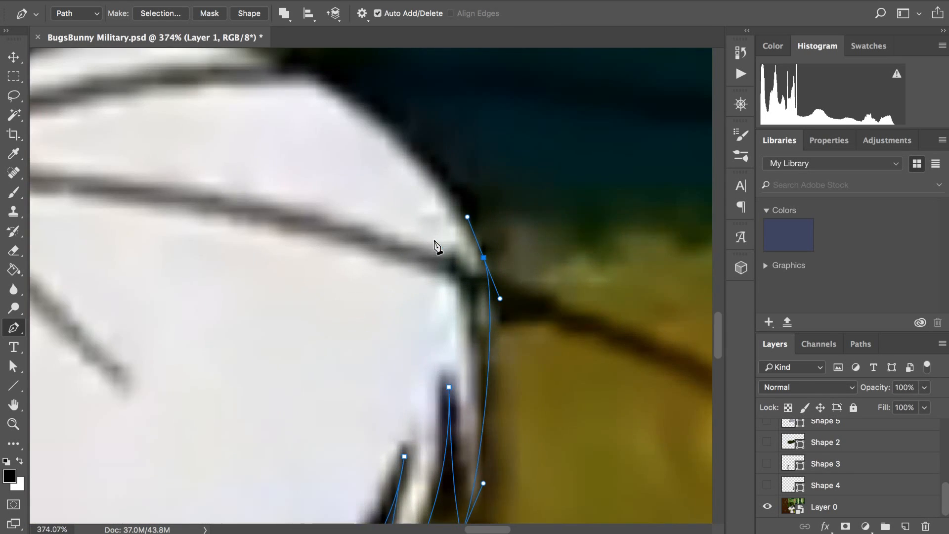
pyautogui.scroll(5, 434, 241)
pyautogui.hscroll(-3, 434, 241)
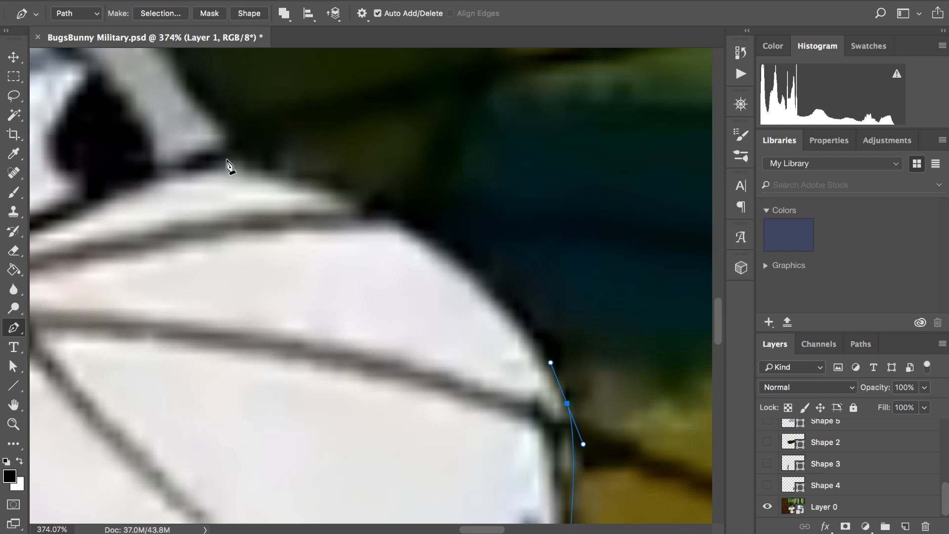
pyautogui.moveTo(244, 156); pyautogui.dragTo(153, 157)
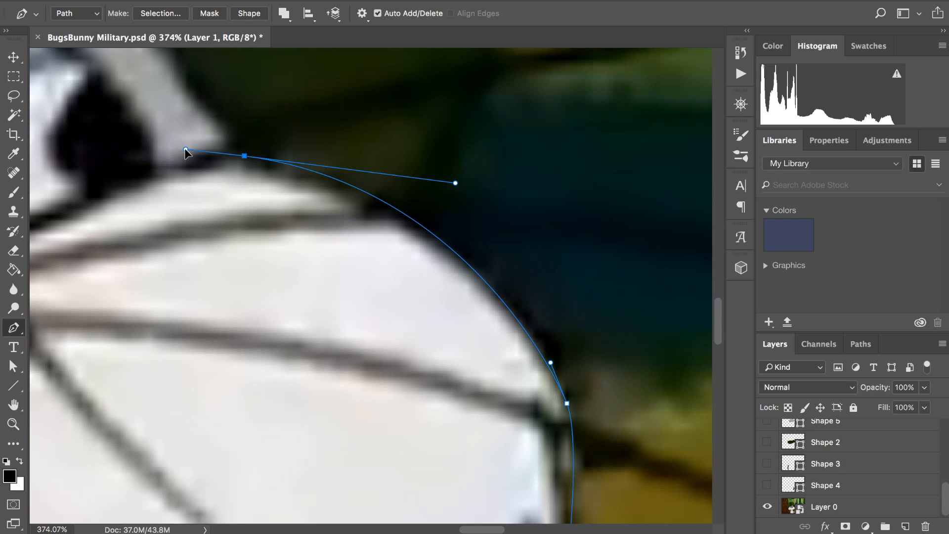
# - Trace the lower edge of the right eye with curved points below the pupil and at the eye's inner corner
pyautogui.scroll(5, 185, 153)
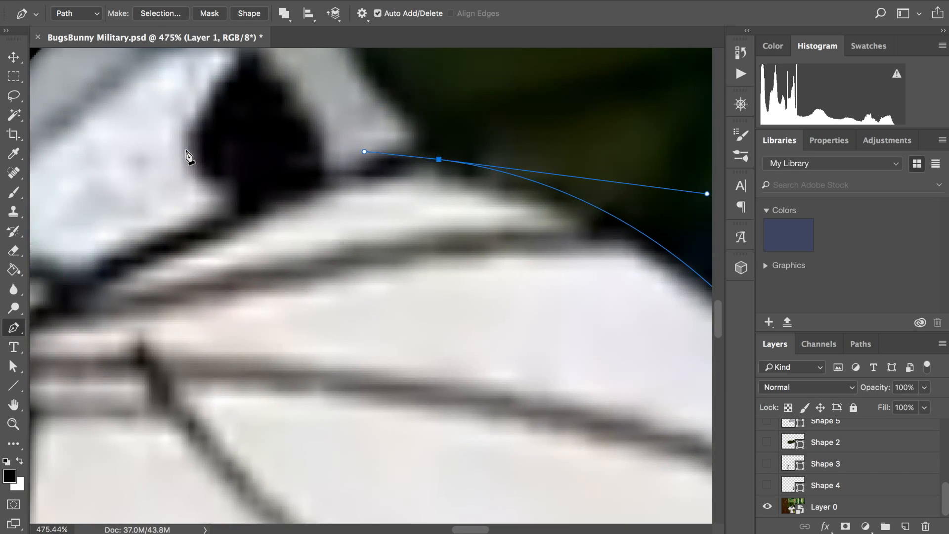
pyautogui.moveTo(279, 199); pyautogui.dragTo(243, 213)
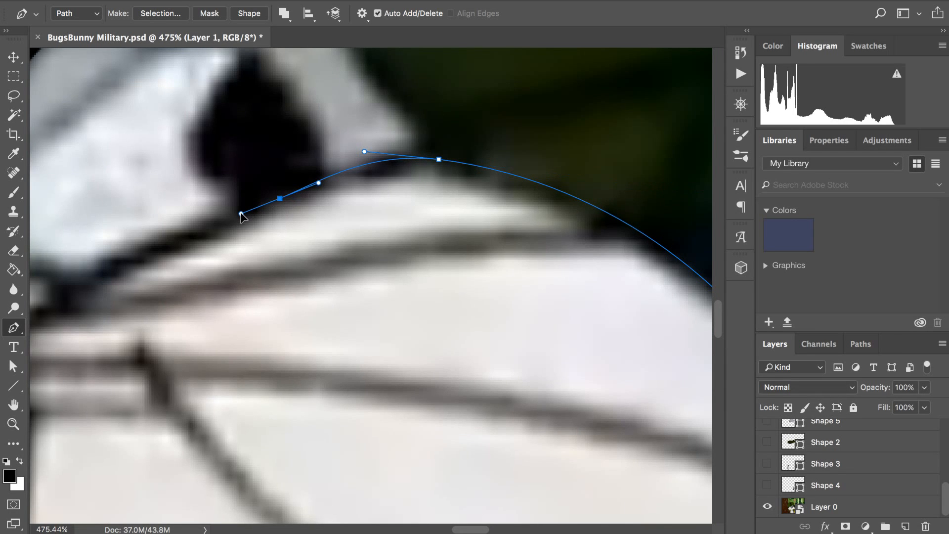
pyautogui.hscroll(-8, 241, 213)
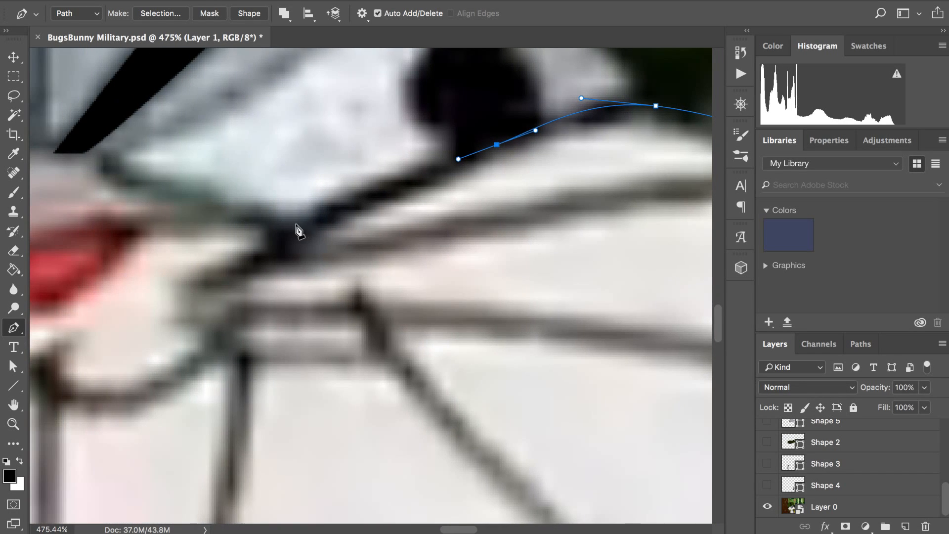
pyautogui.moveTo(292, 235); pyautogui.dragTo(257, 218)
# - Extend the path along the dark line to the right eyebrow's lower end and round the corner there with short-handled points
pyautogui.hscroll(-5, 258, 220)
pyautogui.scroll(2, 258, 220)
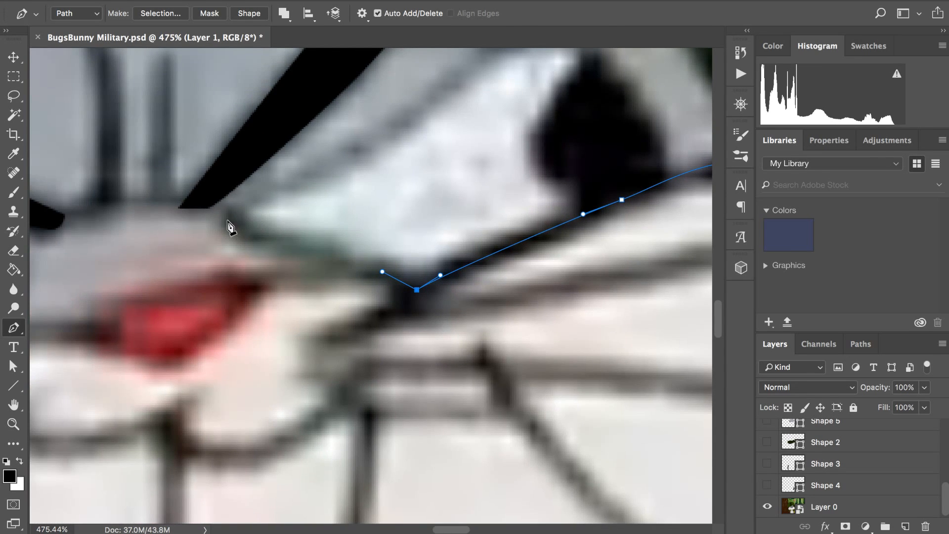
pyautogui.click(229, 221)
pyautogui.moveTo(218, 220); pyautogui.dragTo(228, 205)
pyautogui.hscroll(-5, 229, 210)
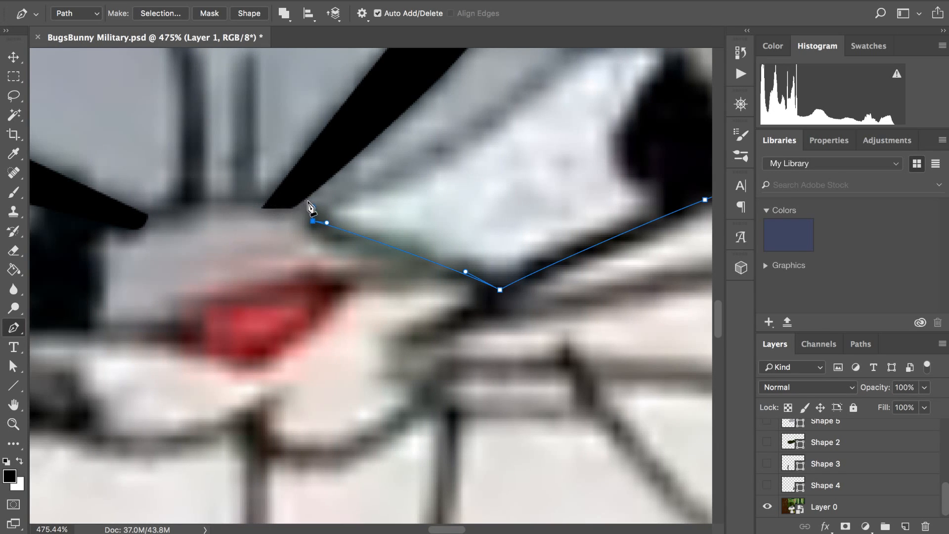
pyautogui.moveTo(300, 200); pyautogui.dragTo(291, 200)
# - Add a curved point at the left eyebrow's inner tip to arc over the nose bridge, and fine-tune the corner's handles
pyautogui.hscroll(-6, 287, 199)
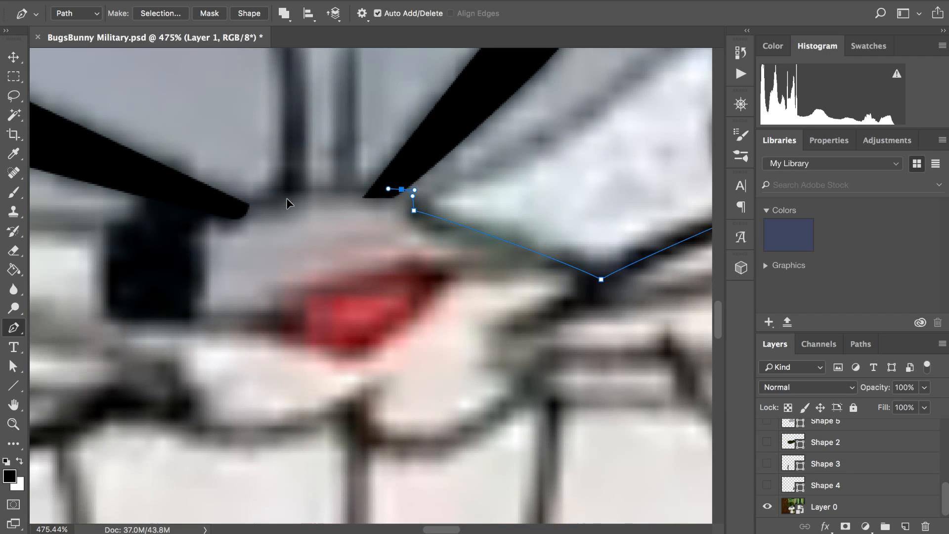
pyautogui.hscroll(-3, 287, 200)
pyautogui.hscroll(-10, 276, 233)
pyautogui.scroll(3, 276, 233)
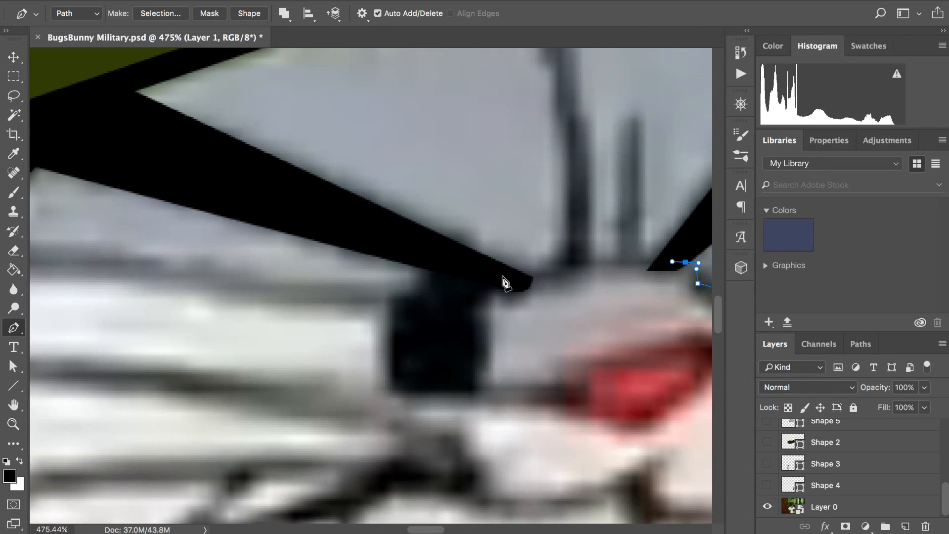
pyautogui.moveTo(502, 276); pyautogui.dragTo(456, 296)
pyautogui.press('super+z')
pyautogui.moveTo(533, 268); pyautogui.dragTo(487, 281)
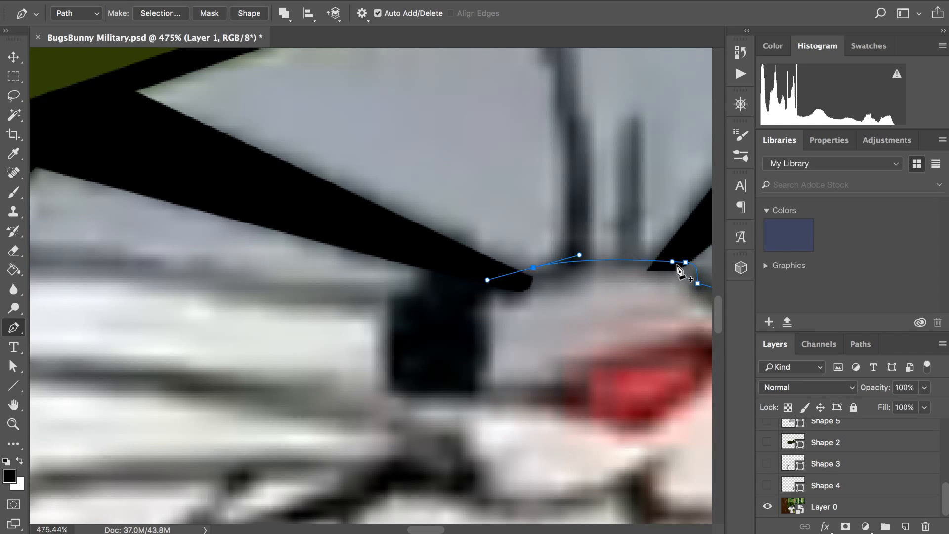
pyautogui.moveTo(672, 262); pyautogui.dragTo(671, 262)
pyautogui.moveTo(699, 263); pyautogui.dragTo(700, 264)
pyautogui.scroll(-1, 673, 264)
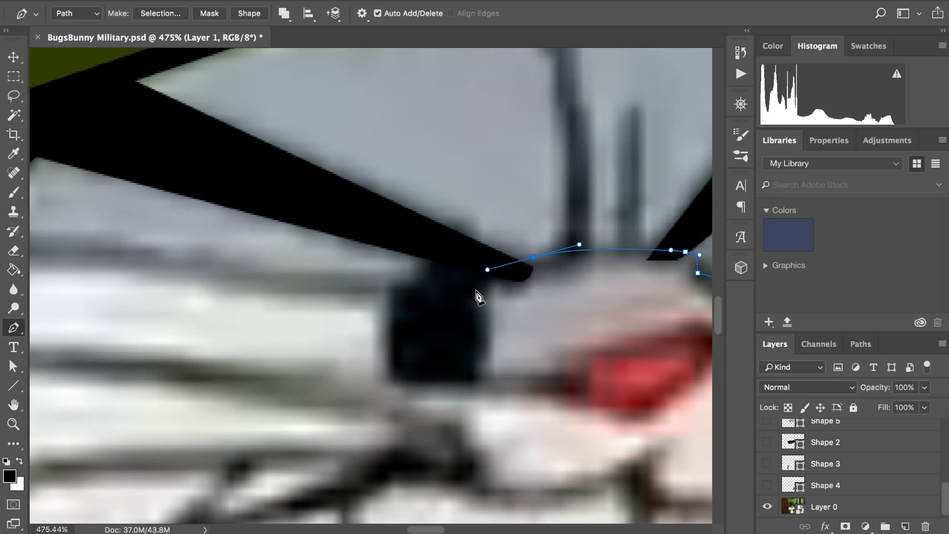
# - Add a curved point at the left pupil's lower inner corner, align it with the edge, and insert an adjusted point near the pupil's top
pyautogui.moveTo(470, 376); pyautogui.dragTo(466, 456)
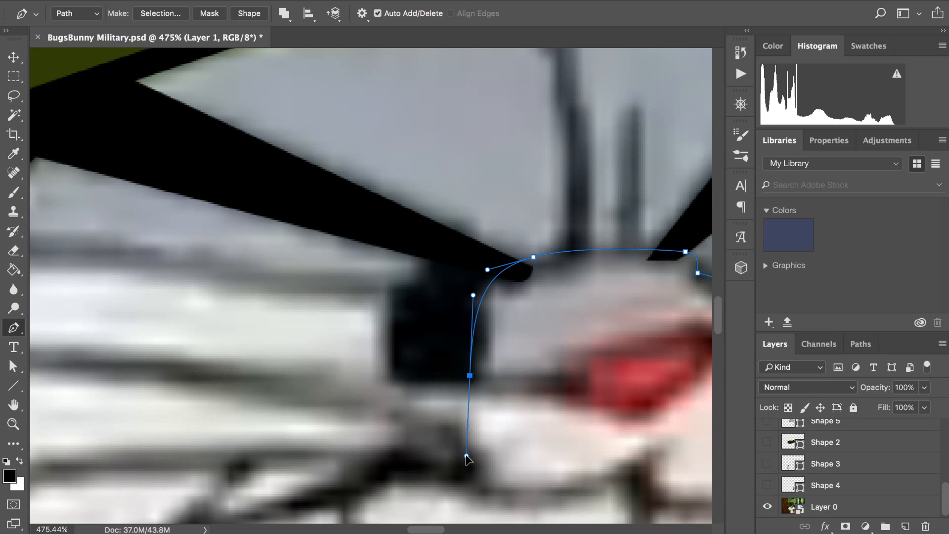
pyautogui.moveTo(471, 375); pyautogui.dragTo(477, 376)
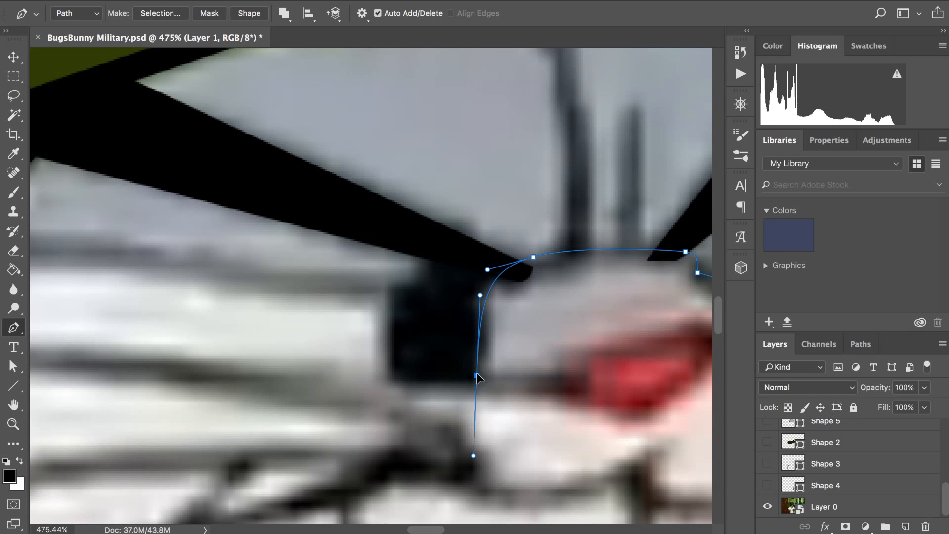
pyautogui.click(486, 298)
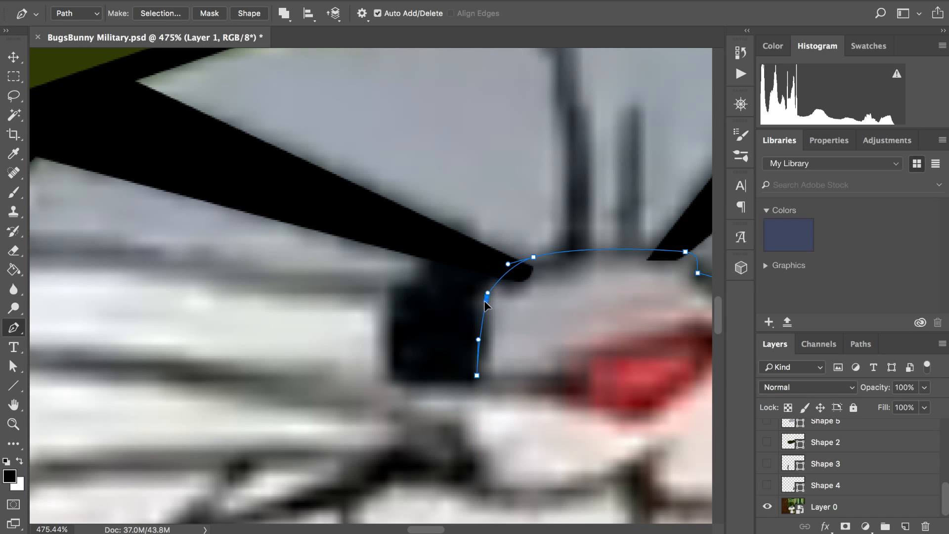
pyautogui.moveTo(487, 296); pyautogui.dragTo(479, 296)
# - Resume the path from the left pupil's lower corner, nudge that point down, and swing its outgoing handle toward the eye's outer corner
pyautogui.scroll(-5, 489, 296)
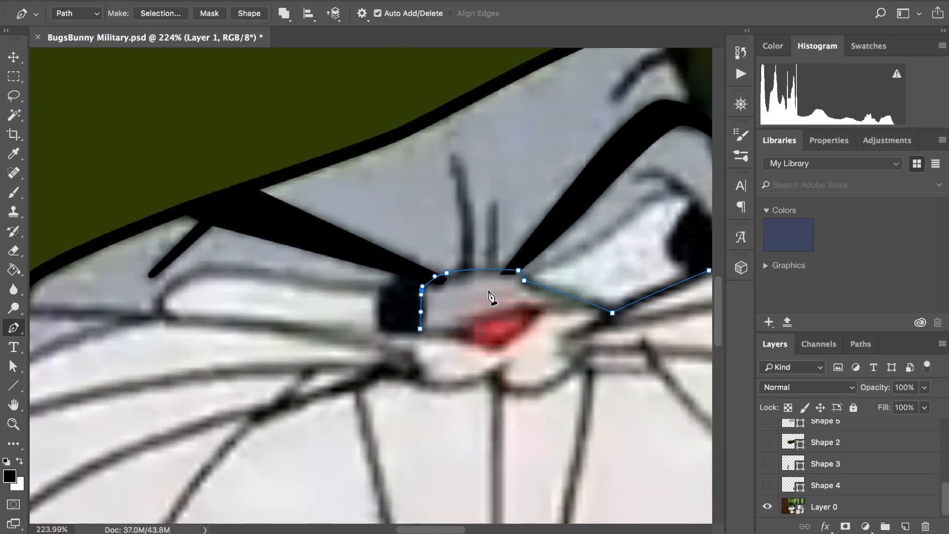
pyautogui.scroll(-3, 489, 297)
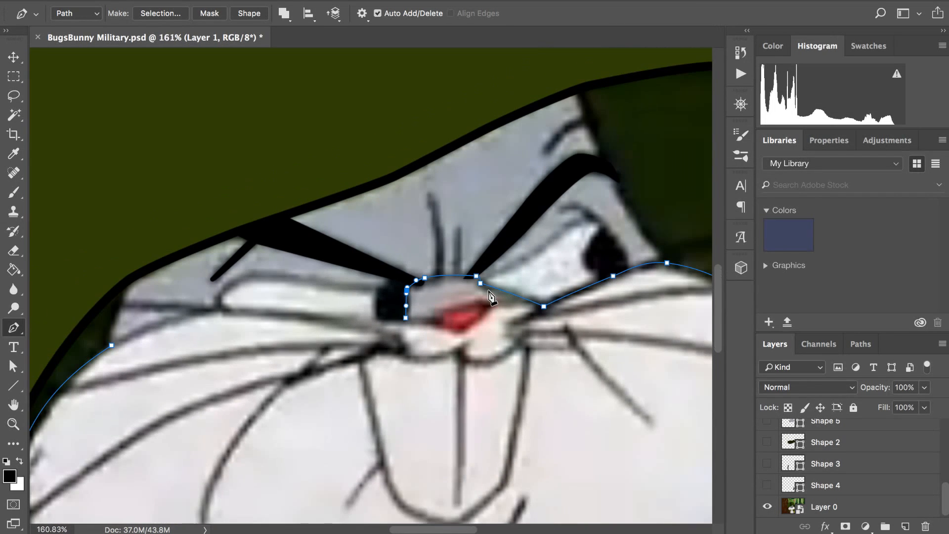
pyautogui.scroll(5, 490, 297)
pyautogui.scroll(2, 489, 297)
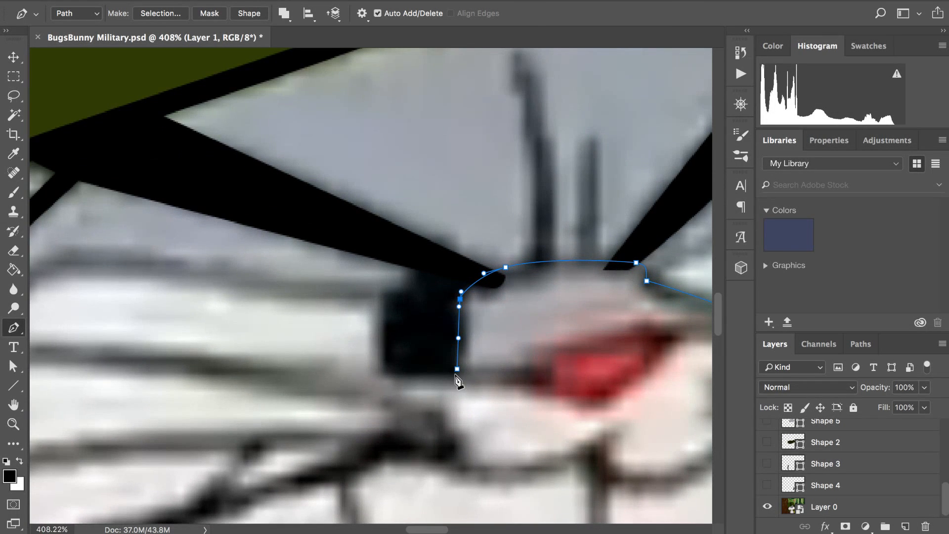
pyautogui.moveTo(457, 375); pyautogui.dragTo(454, 445)
pyautogui.scroll(-3, 457, 380)
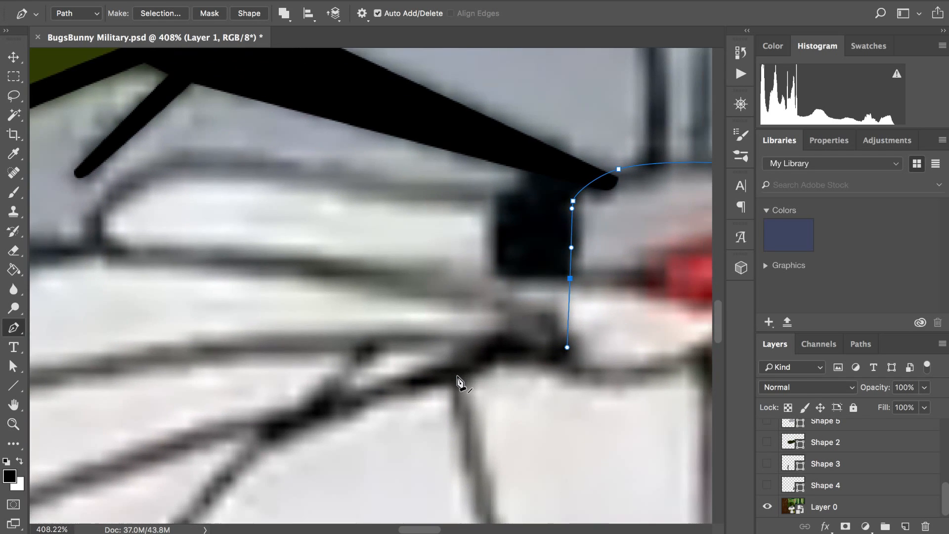
pyautogui.scroll(-3, 459, 382)
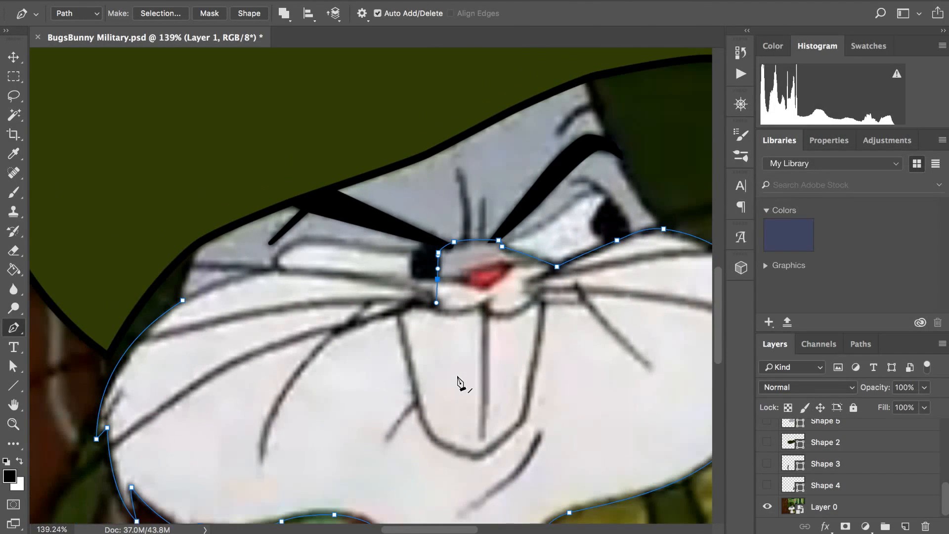
pyautogui.scroll(3, 464, 378)
pyautogui.scroll(3, 504, 269)
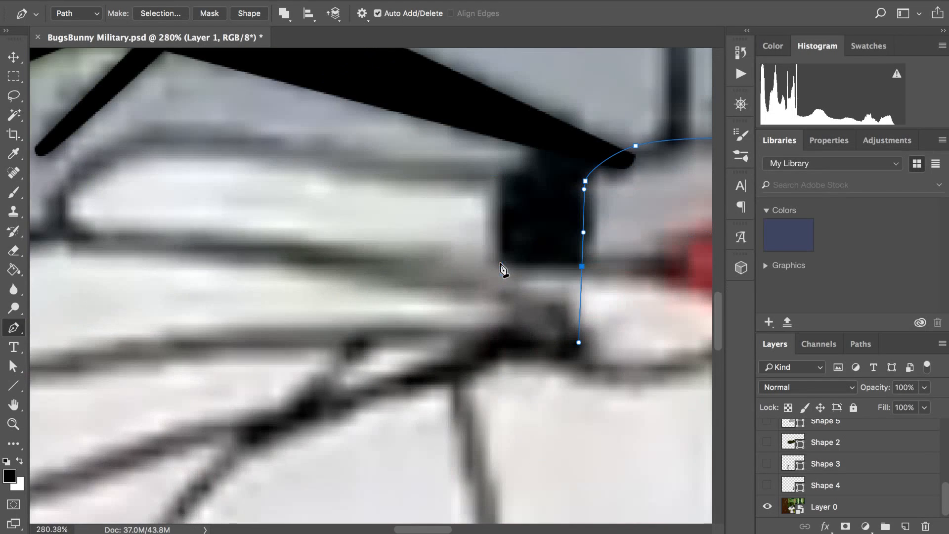
pyautogui.moveTo(583, 265); pyautogui.dragTo(582, 267)
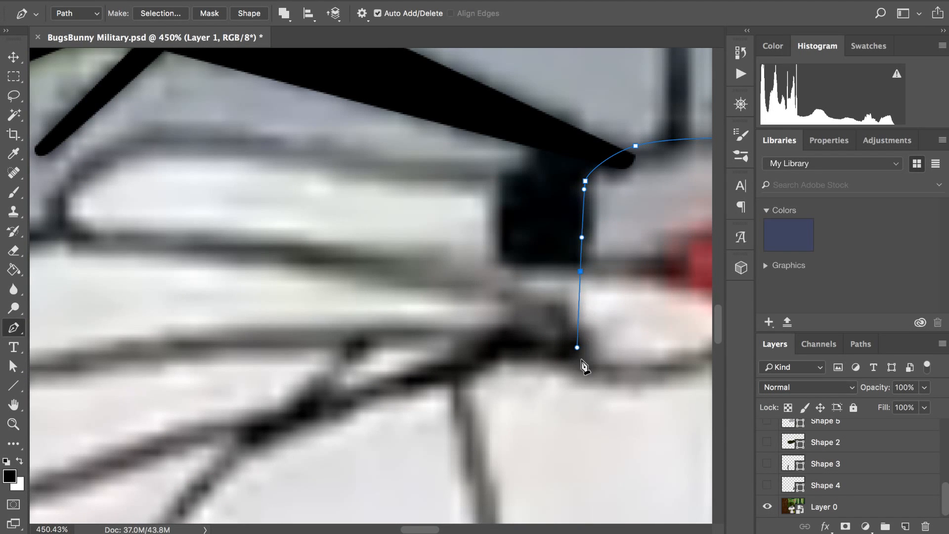
pyautogui.moveTo(577, 348); pyautogui.dragTo(430, 267)
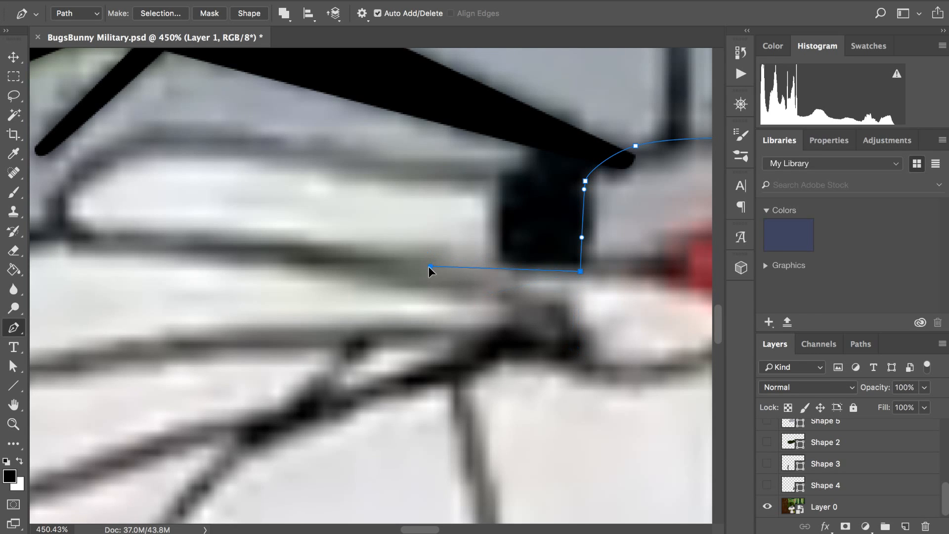
# - Add a curved point at the left eye's outer corner and close the path at its starting point on the left cheek
pyautogui.scroll(-3, 429, 268)
pyautogui.hscroll(-5, 429, 269)
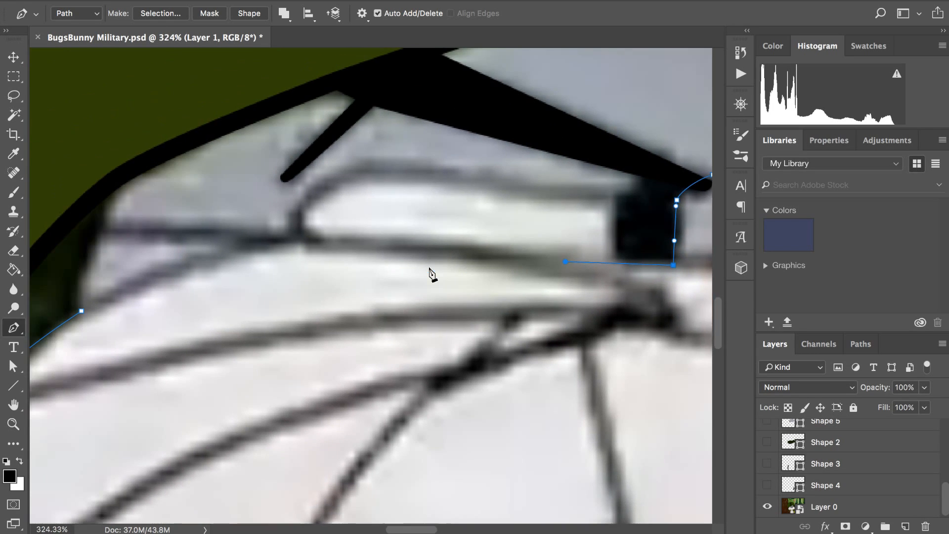
pyautogui.click(322, 228)
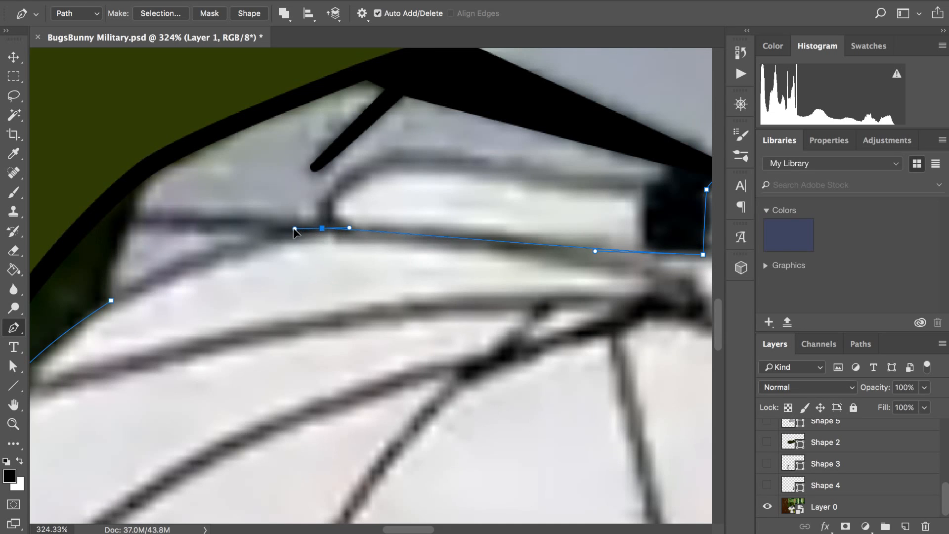
pyautogui.moveTo(294, 229); pyautogui.dragTo(266, 233)
pyautogui.click(111, 300)
pyautogui.moveTo(112, 300); pyautogui.dragTo(64, 328)
# - Convert the closed face and body outline into a shape layer
pyautogui.scroll(-5, 65, 328)
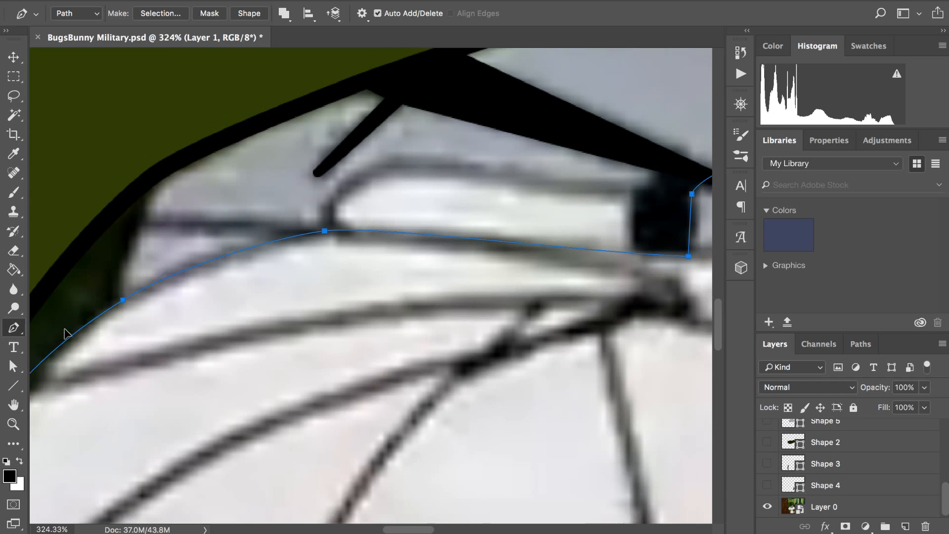
pyautogui.scroll(-5, 94, 315)
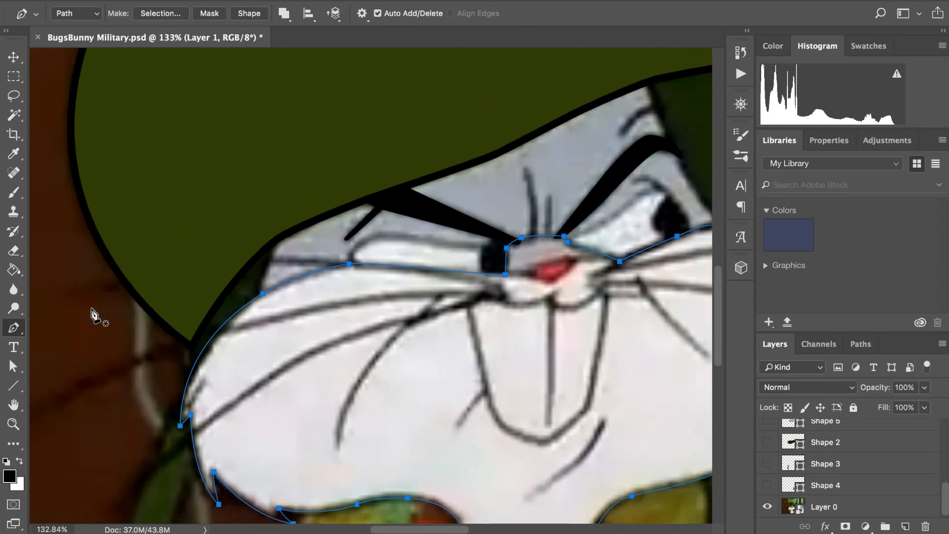
pyautogui.scroll(-4, 94, 315)
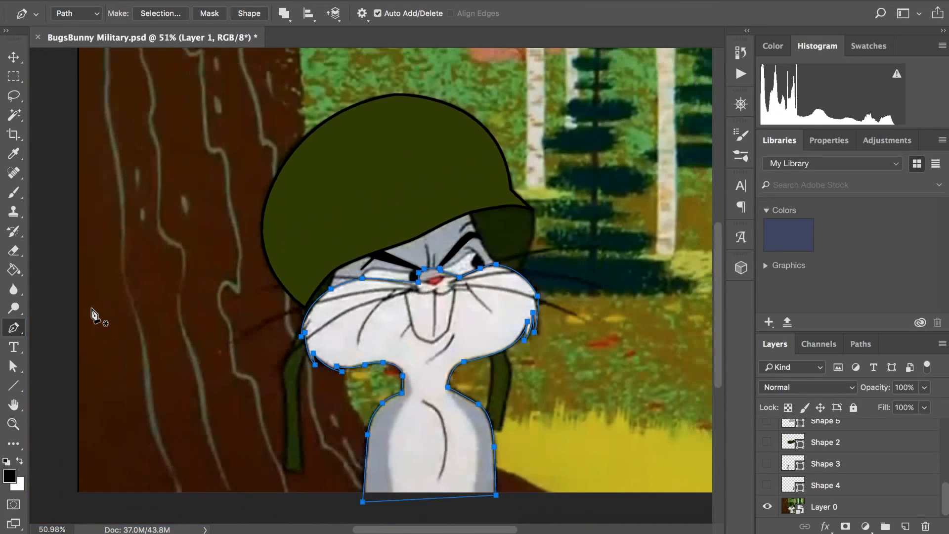
pyautogui.scroll(5, 61, 312)
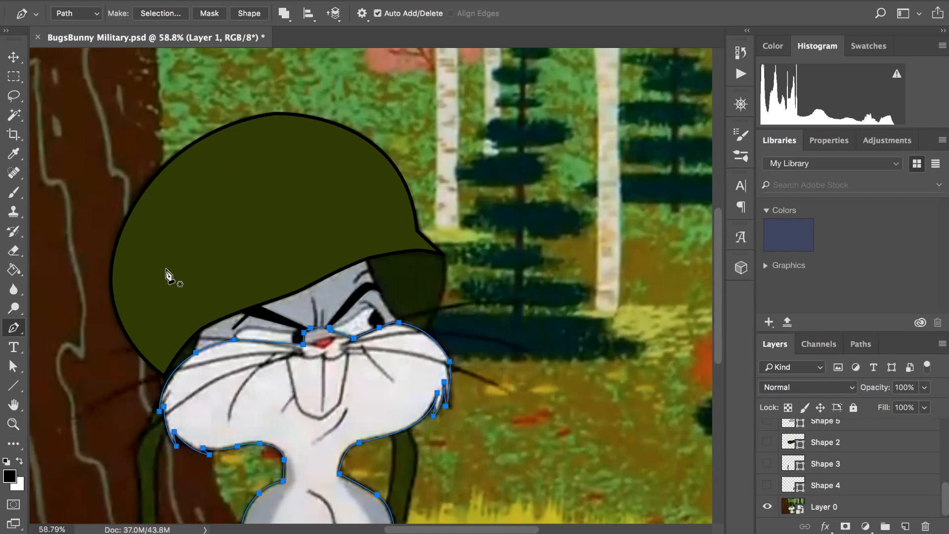
pyautogui.scroll(4, 166, 276)
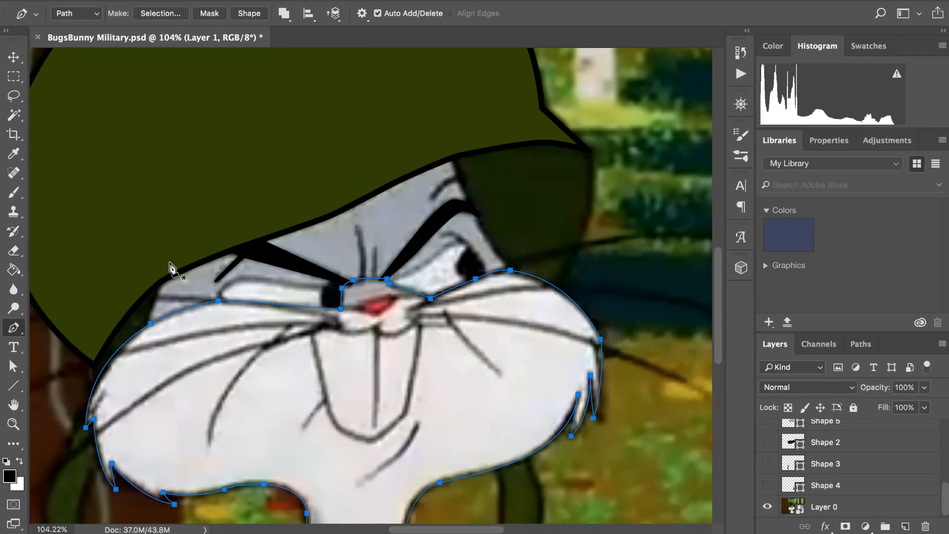
pyautogui.click(250, 14)
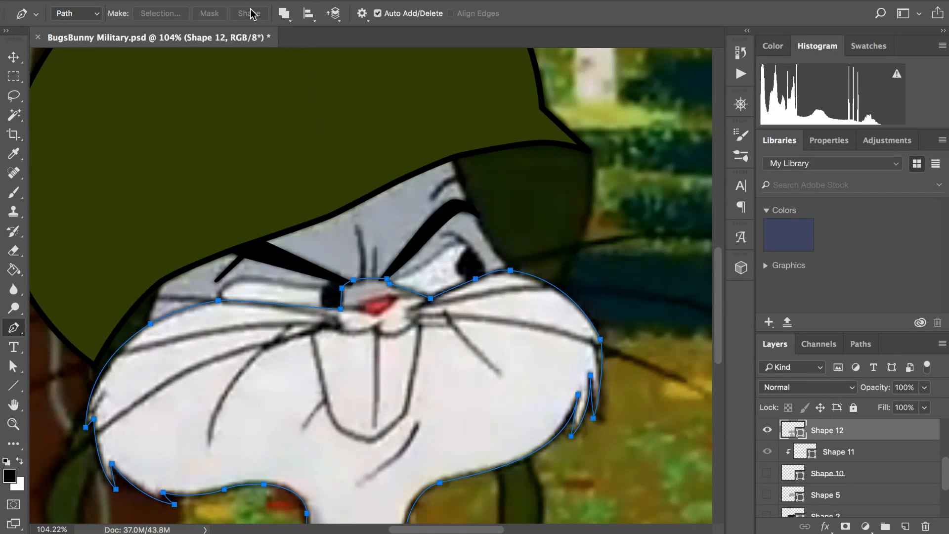
# - Change the fill of the face and body shape to light grey #efefef
pyautogui.scroll(-6, 340, 136)
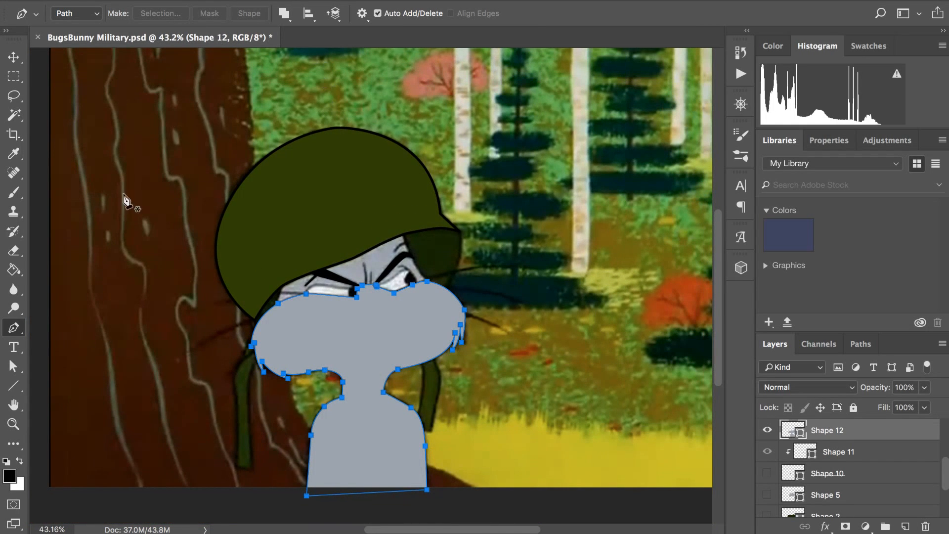
pyautogui.click(14, 366)
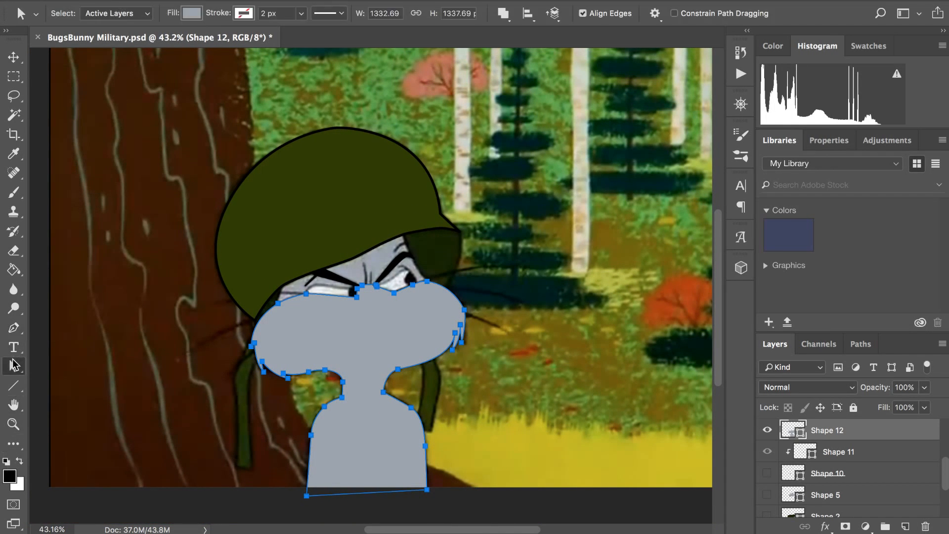
pyautogui.click(193, 15)
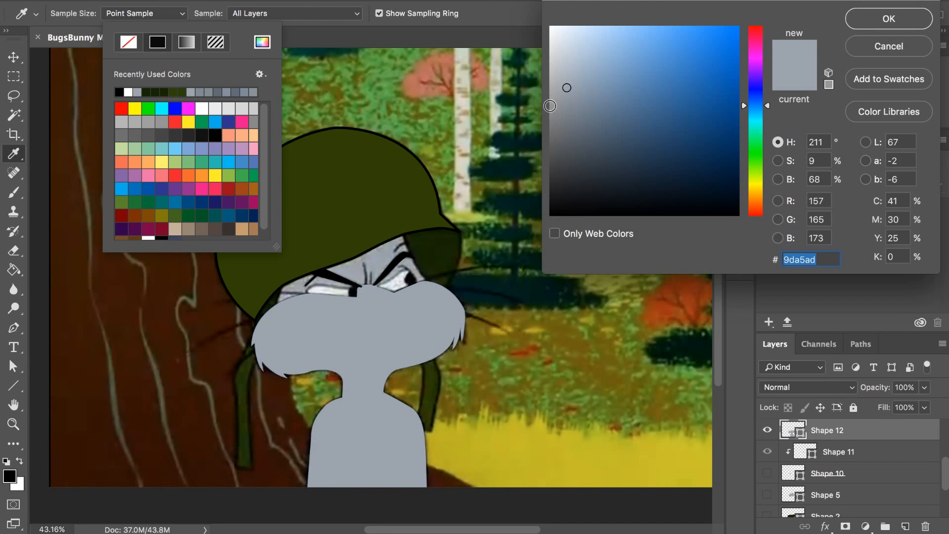
pyautogui.moveTo(550, 106); pyautogui.dragTo(485, 37)
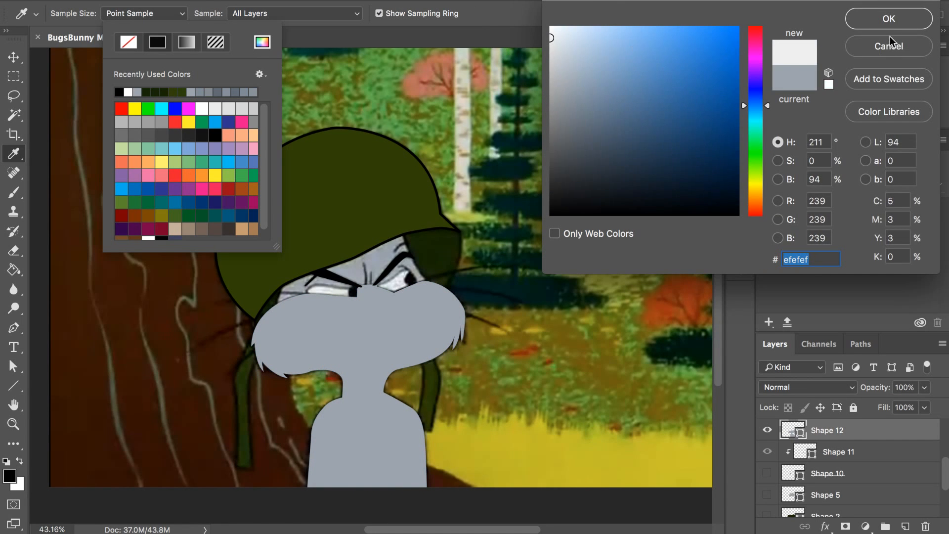
pyautogui.click(889, 18)
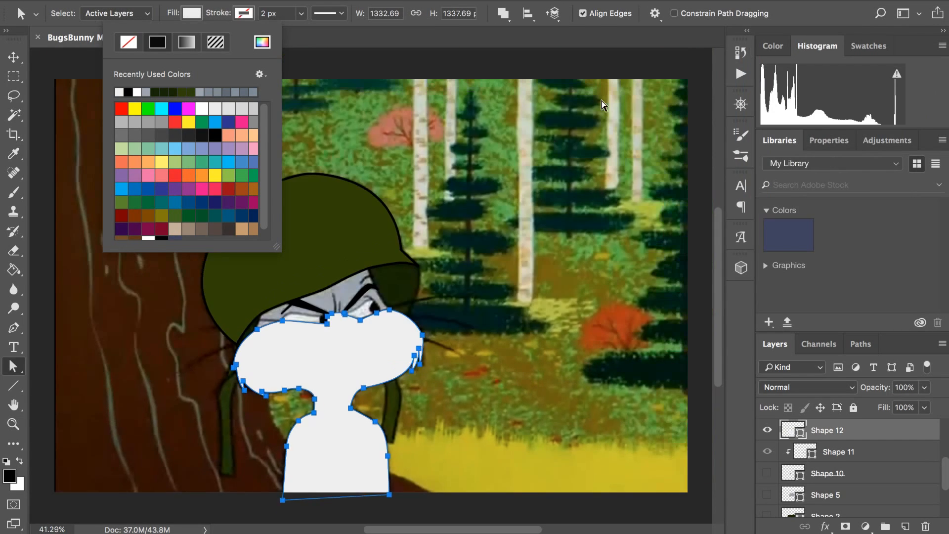
pyautogui.scroll(5, 601, 100)
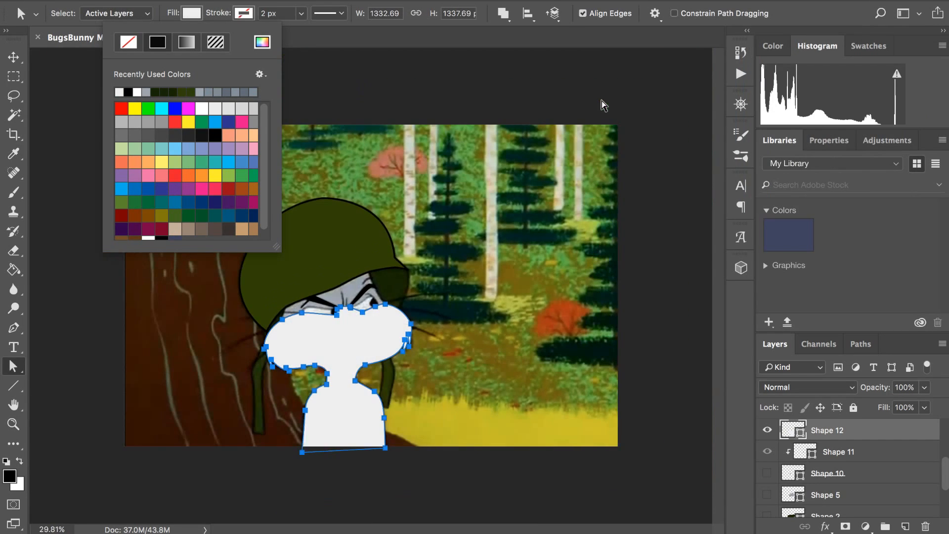
pyautogui.scroll(5, 601, 100)
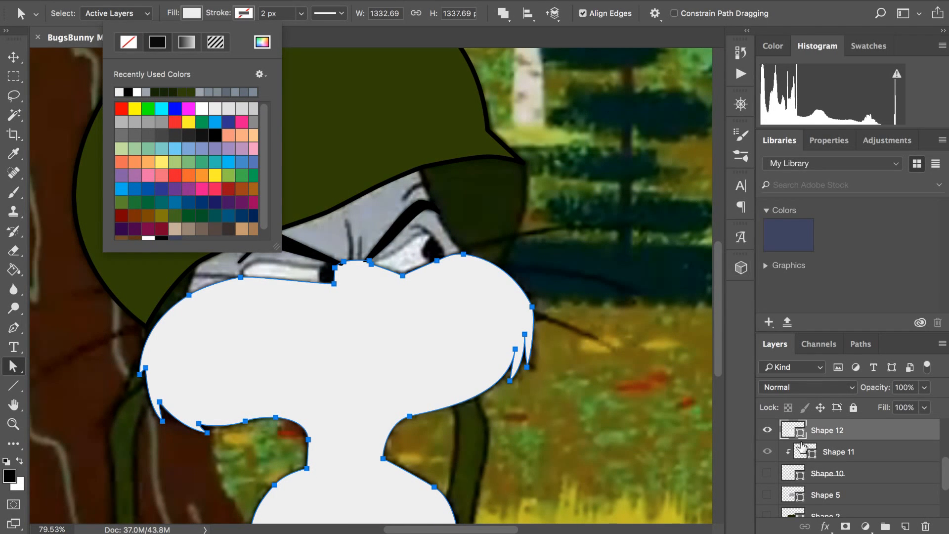
# - Hide the face and body shape and examine the neck, shoulders and chest shading in the reference drawing
pyautogui.click(768, 431)
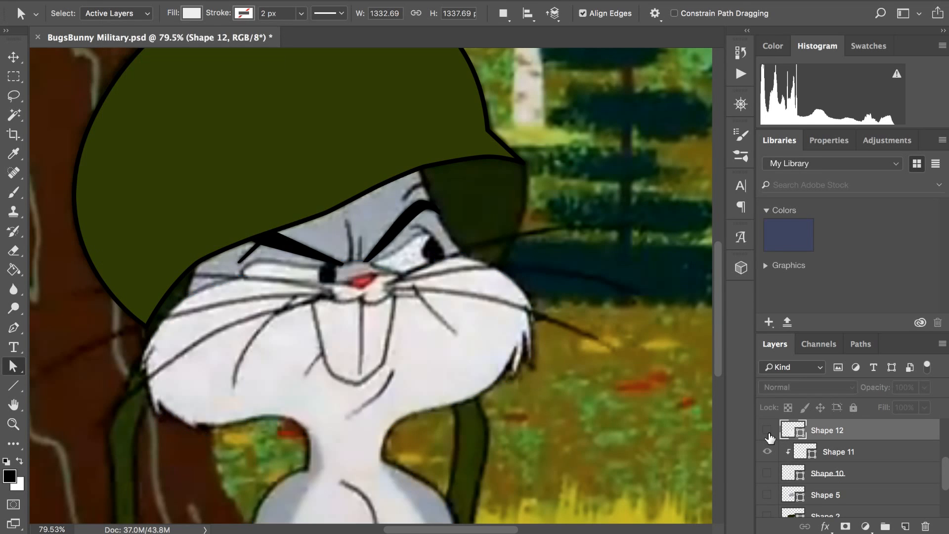
pyautogui.click(767, 431)
pyautogui.scroll(-5, 629, 364)
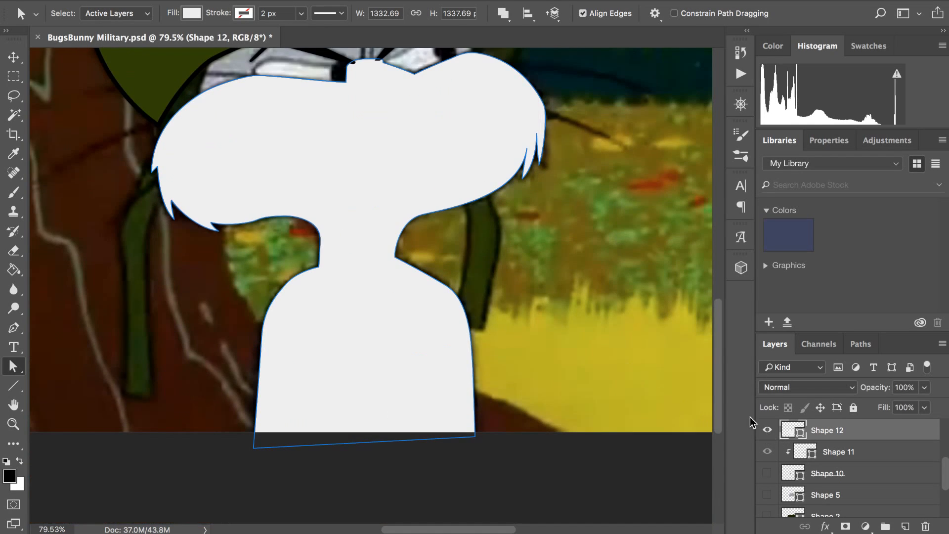
pyautogui.click(767, 430)
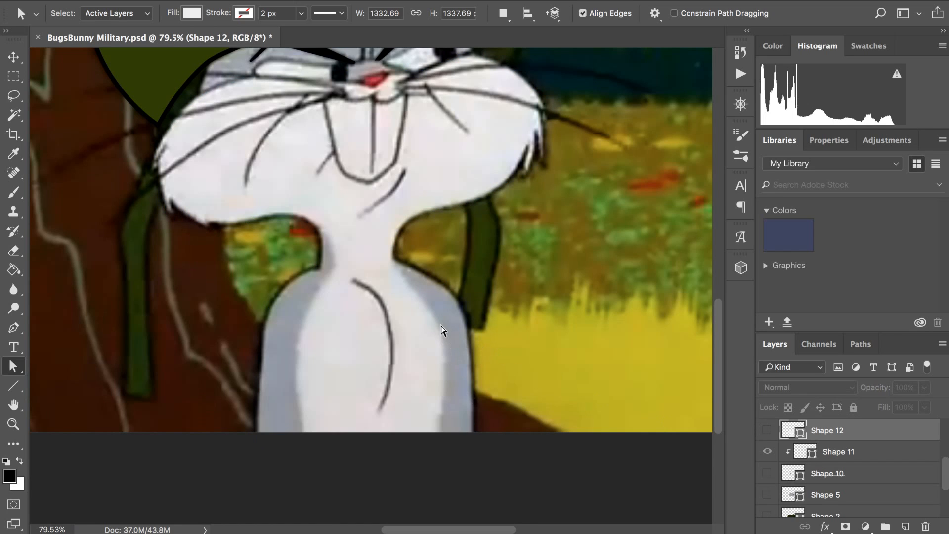
pyautogui.scroll(1, 370, 225)
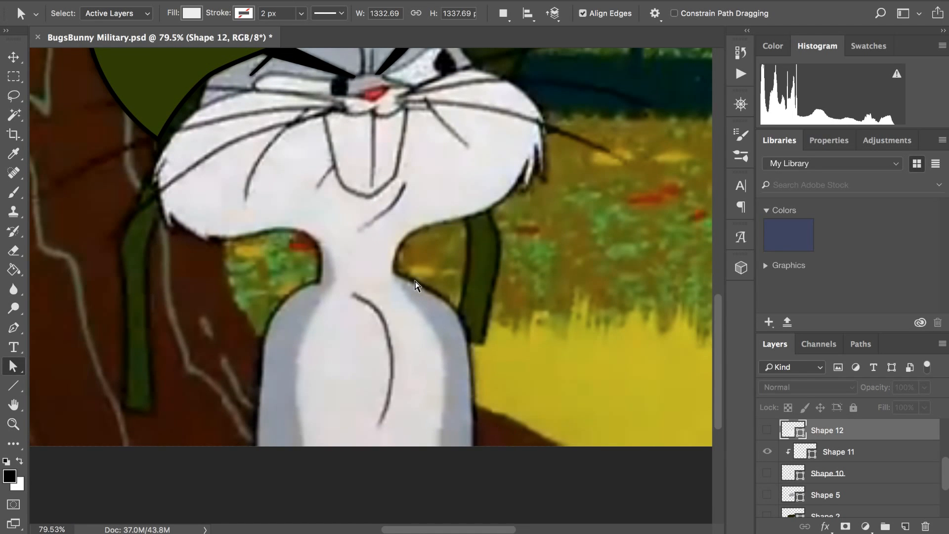
pyautogui.scroll(5, 416, 286)
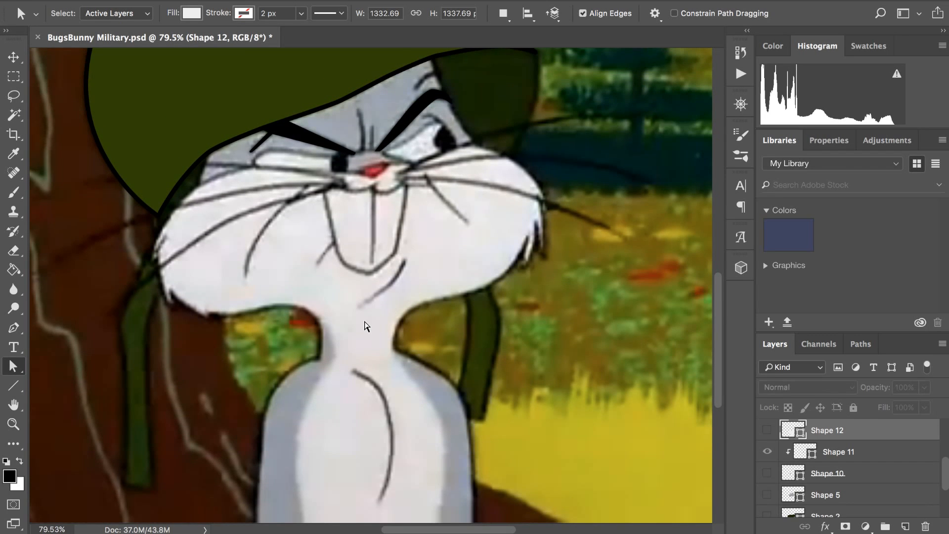
pyautogui.scroll(-2, 365, 324)
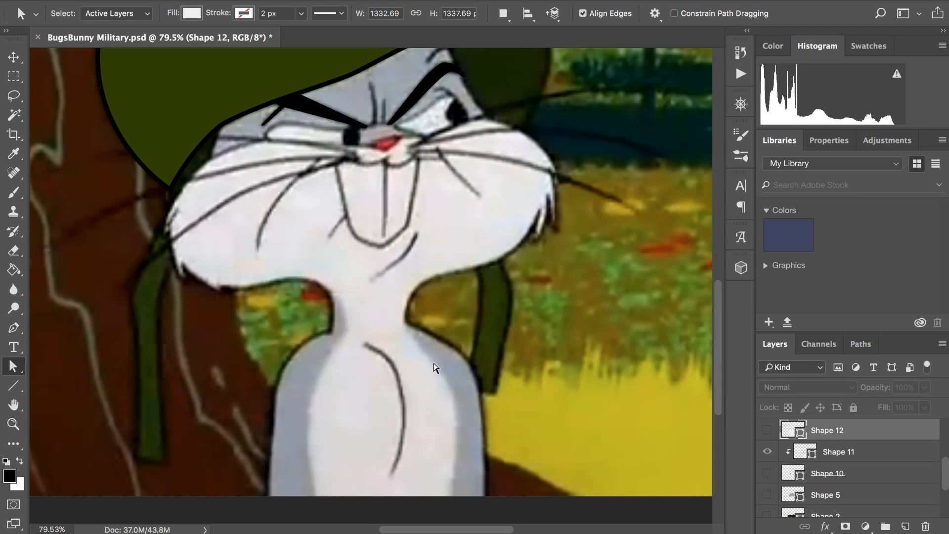
pyautogui.scroll(2, 413, 419)
pyautogui.scroll(1, 382, 368)
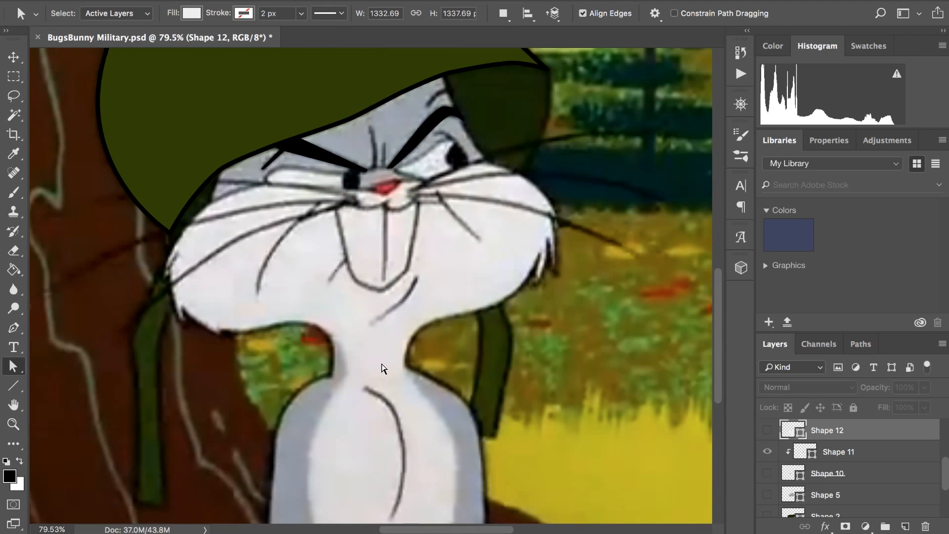
pyautogui.scroll(2, 384, 280)
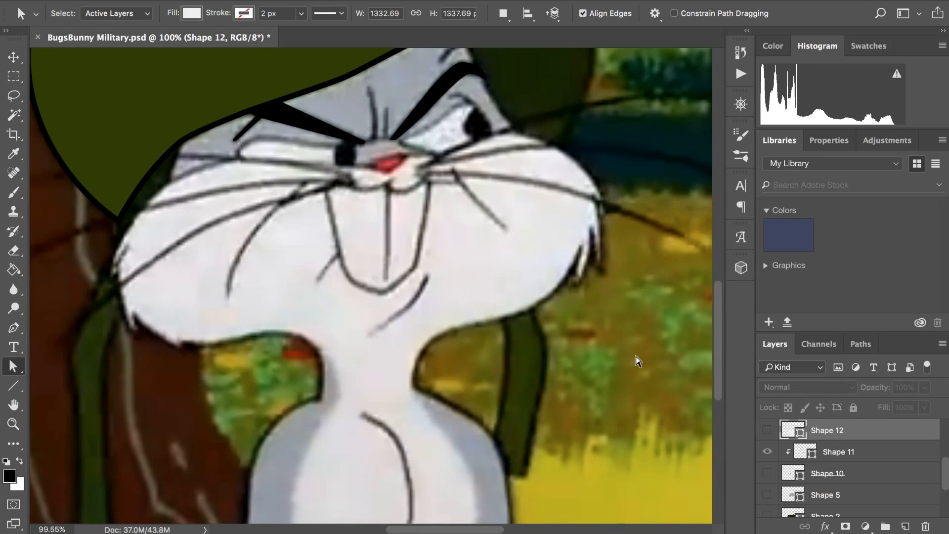
# - Switch the face and body shape off and on to compare its cheek and fur outline with the reference drawing
pyautogui.click(767, 430)
pyautogui.click(767, 431)
pyautogui.click(767, 431)
pyautogui.click(766, 430)
pyautogui.click(767, 431)
pyautogui.click(767, 432)
pyautogui.scroll(1, 582, 284)
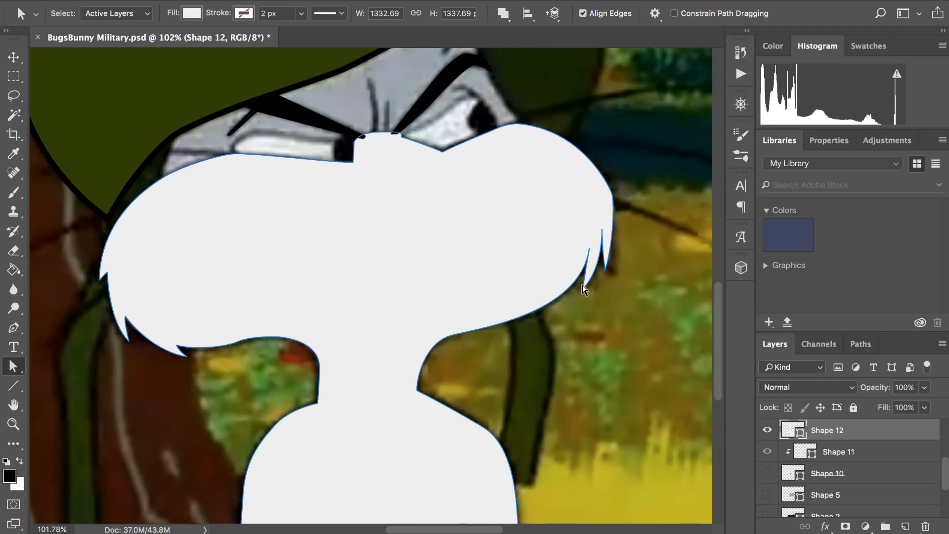
pyautogui.scroll(2, 583, 284)
pyautogui.scroll(-4, 438, 55)
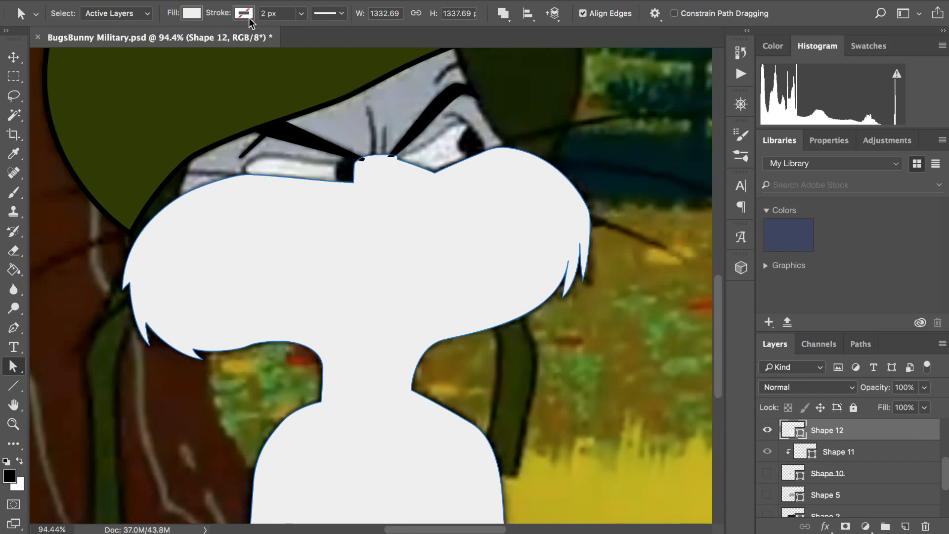
# - Give the face and body shape a black 8 px stroke
pyautogui.doubleClick(265, 14)
pyautogui.write('8')
pyautogui.press('Return')
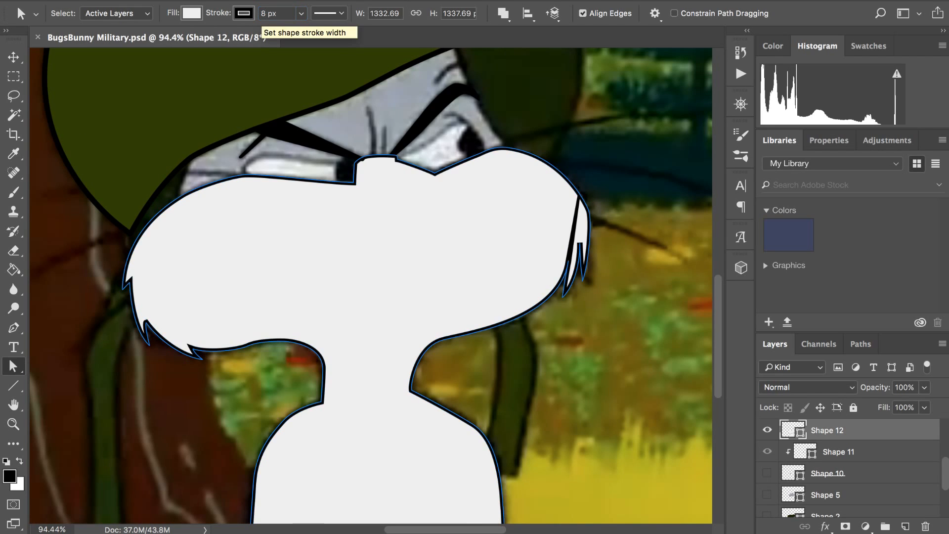
# - Align the face and body shape's stroke to the centre of its path and hide the path outline
pyautogui.click(300, 14)
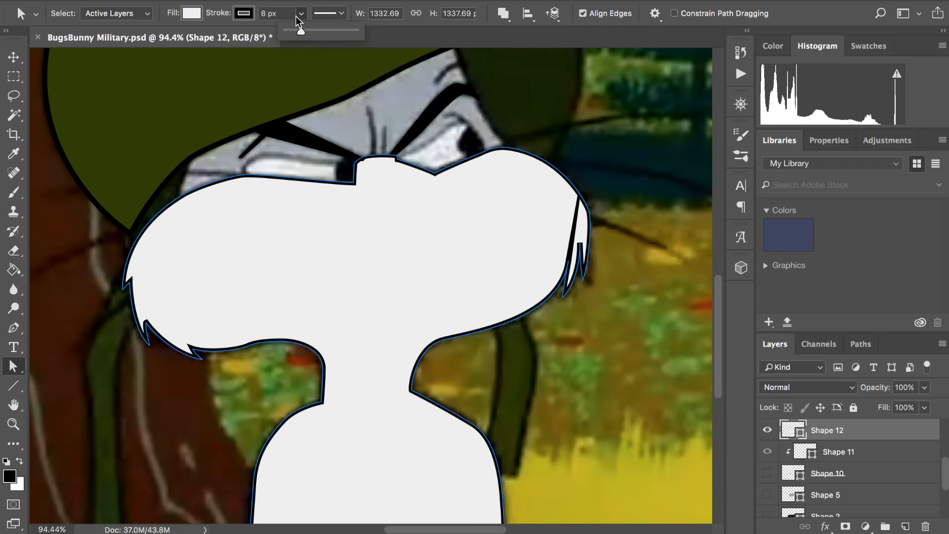
pyautogui.click(342, 15)
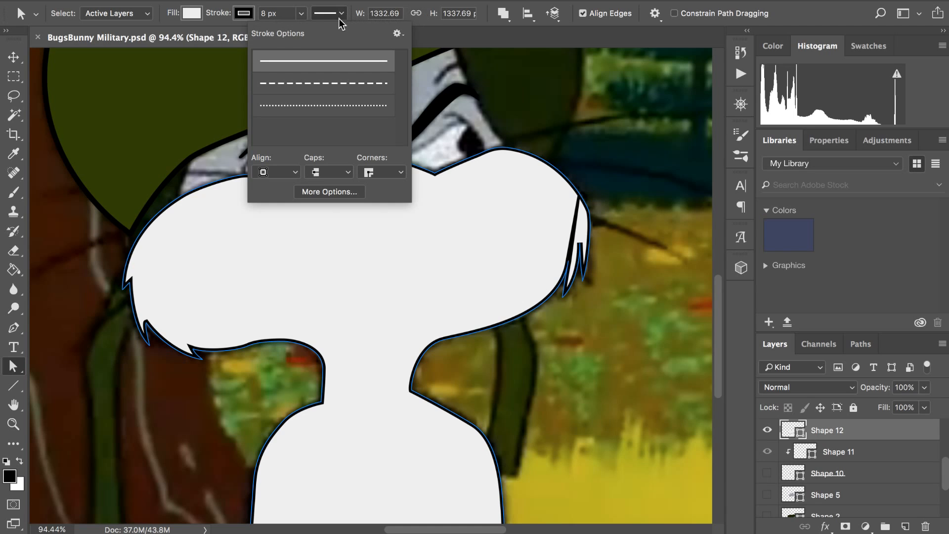
pyautogui.click(348, 175)
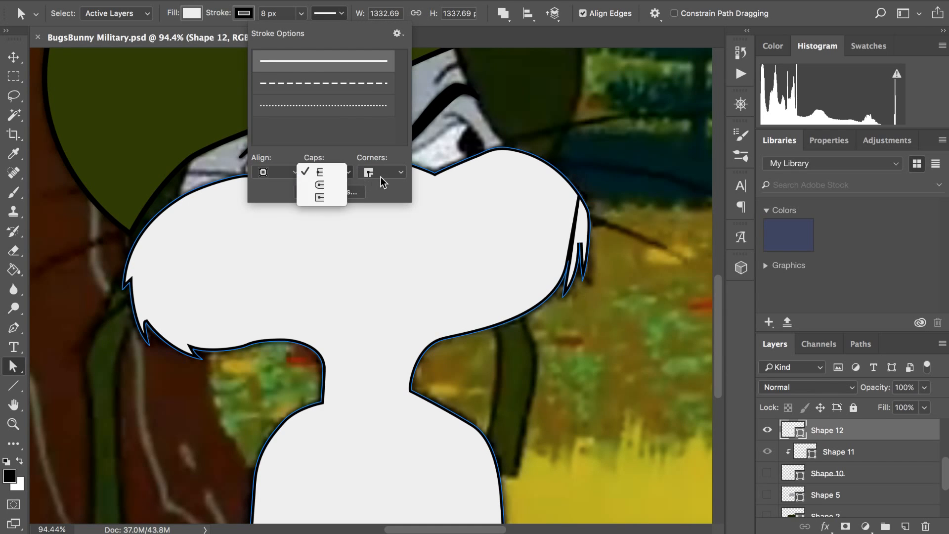
pyautogui.click(379, 176)
pyautogui.click(375, 174)
pyautogui.click(374, 175)
pyautogui.click(375, 174)
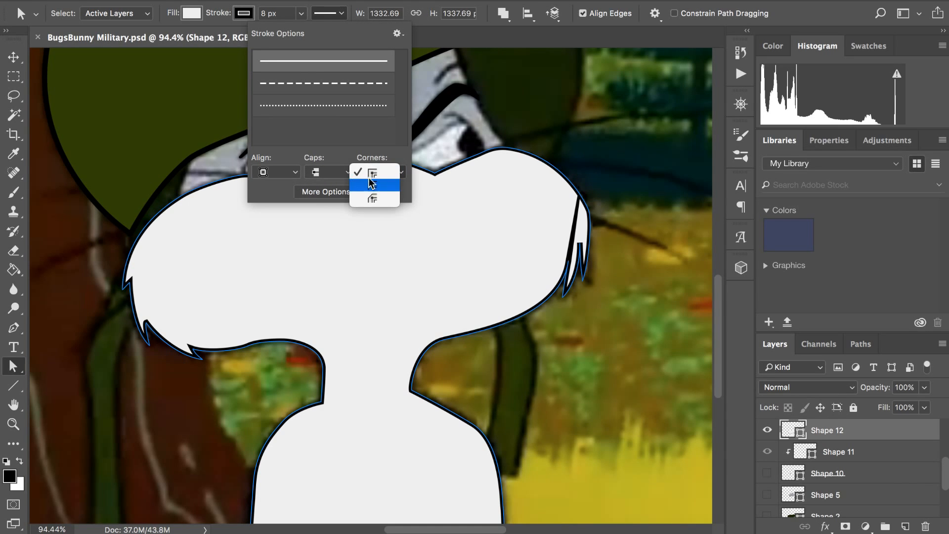
pyautogui.click(372, 175)
pyautogui.click(288, 171)
pyautogui.click(280, 187)
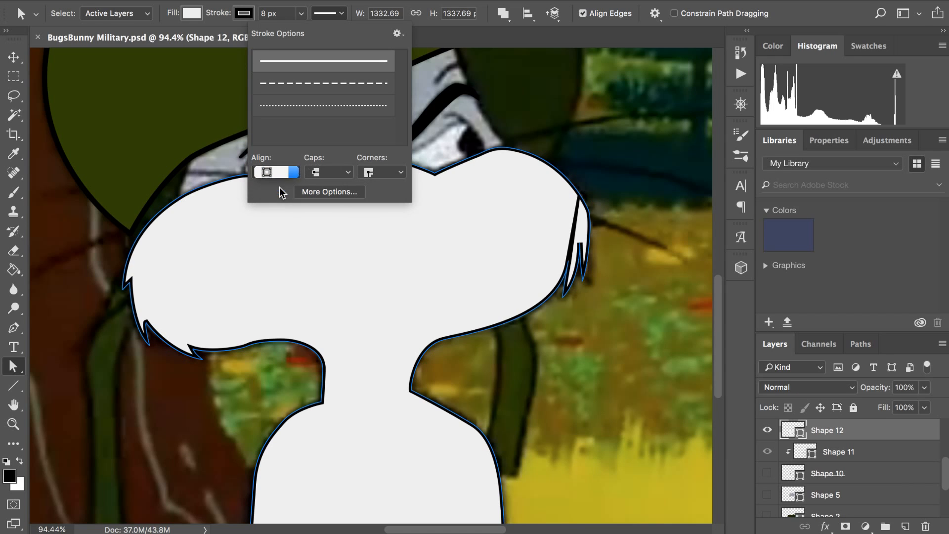
pyautogui.click(330, 6)
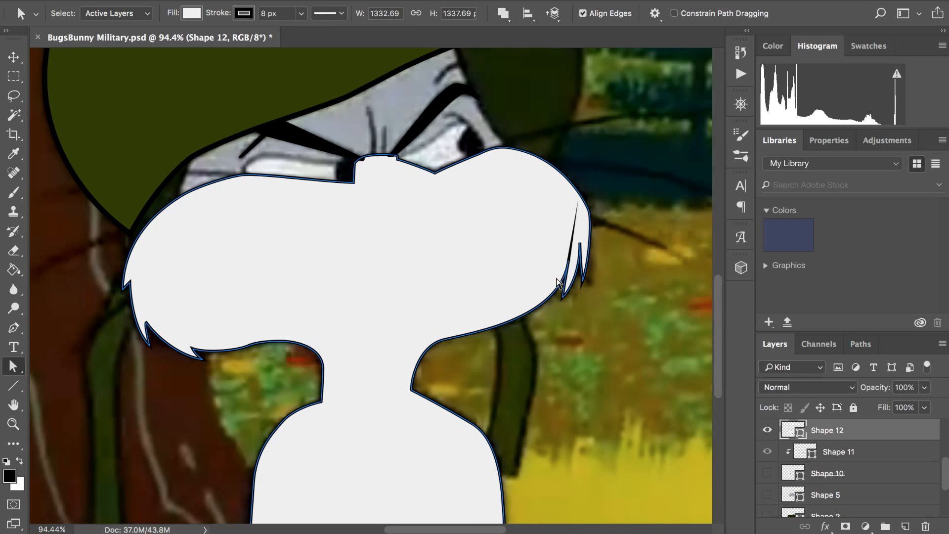
pyautogui.press('super+h')
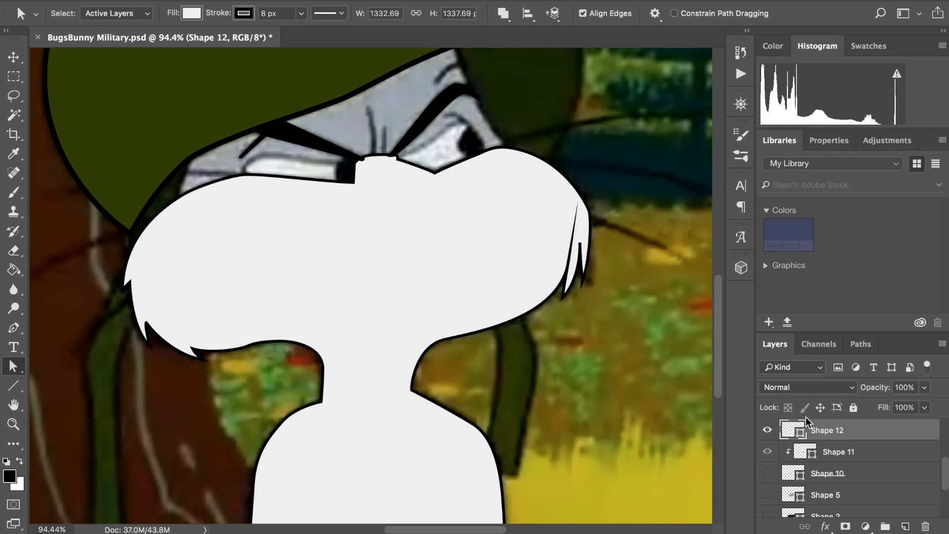
# - Show the right eye layer Shape 8 and move Shape 12 above Shape 9 in the layer stack
pyautogui.scroll(3, 805, 428)
pyautogui.scroll(5, 805, 431)
pyautogui.scroll(-2, 804, 433)
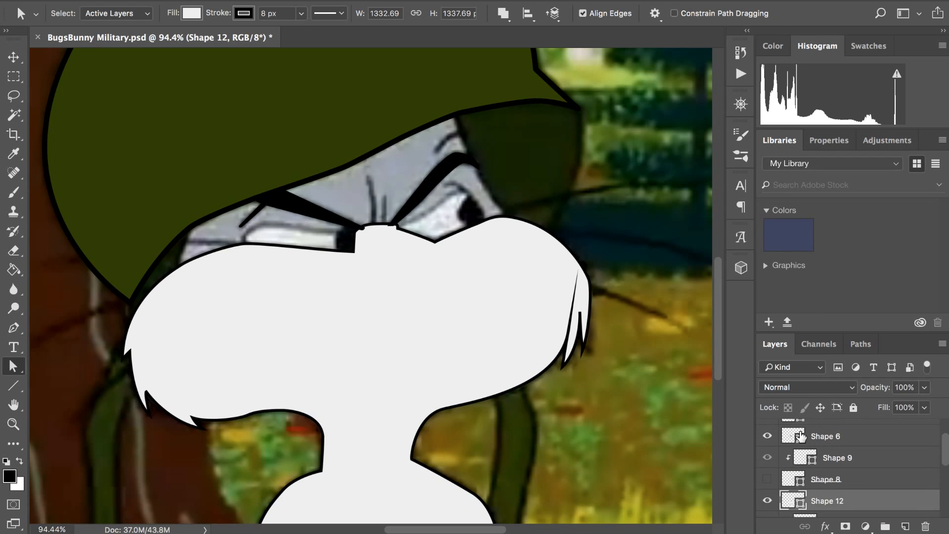
pyautogui.click(768, 479)
pyautogui.scroll(2, 770, 481)
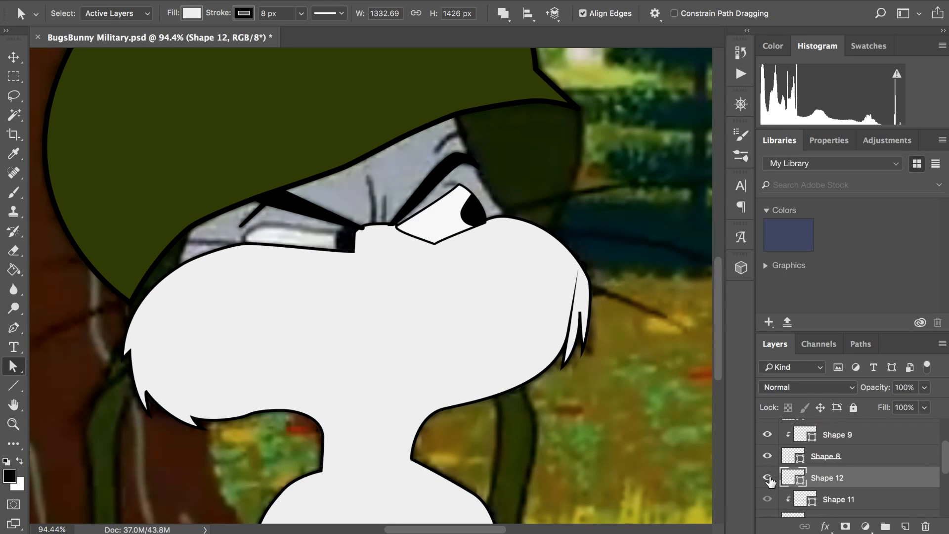
pyautogui.scroll(-2, 770, 481)
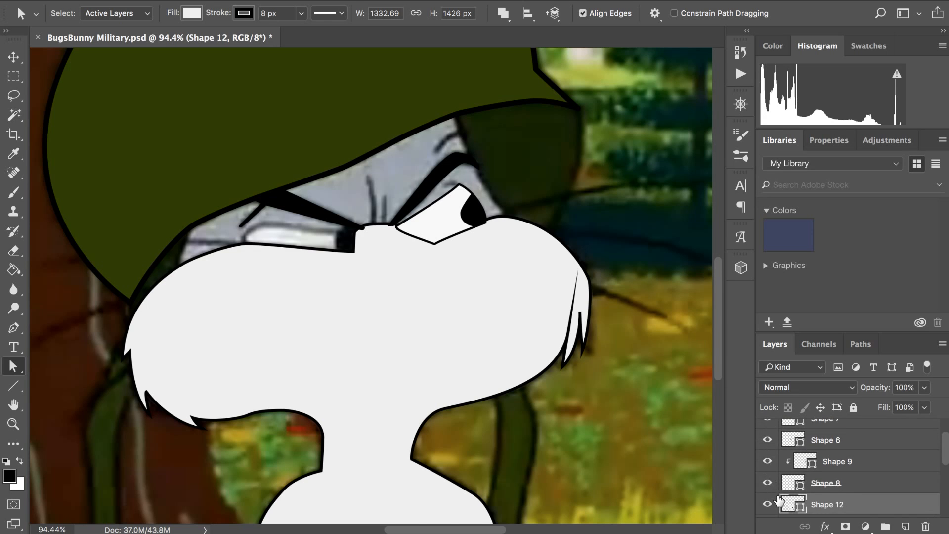
pyautogui.moveTo(789, 504); pyautogui.dragTo(787, 455)
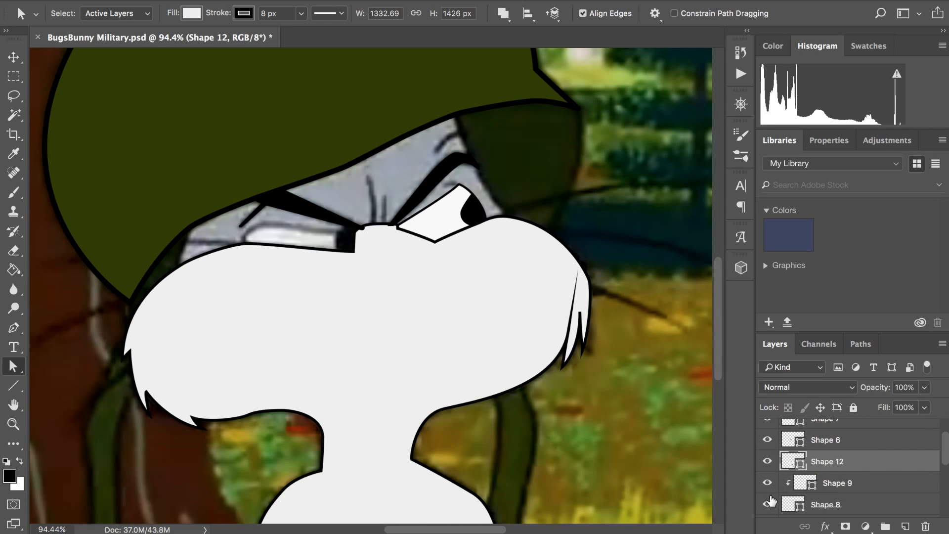
# - Show the left eye layer Shape 10 and the grey forehead layer Shape 5
pyautogui.scroll(-1, 767, 502)
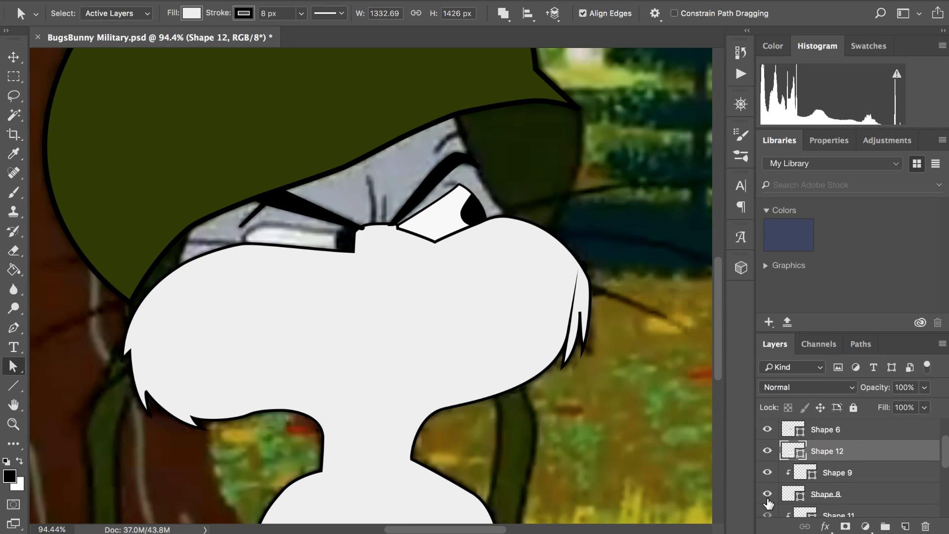
pyautogui.scroll(-1, 768, 503)
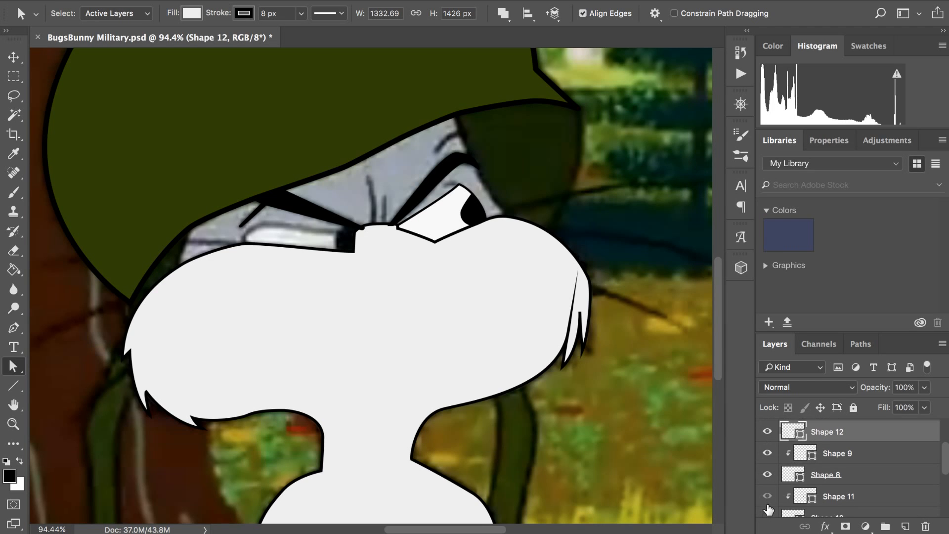
pyautogui.click(767, 515)
pyautogui.scroll(-3, 768, 514)
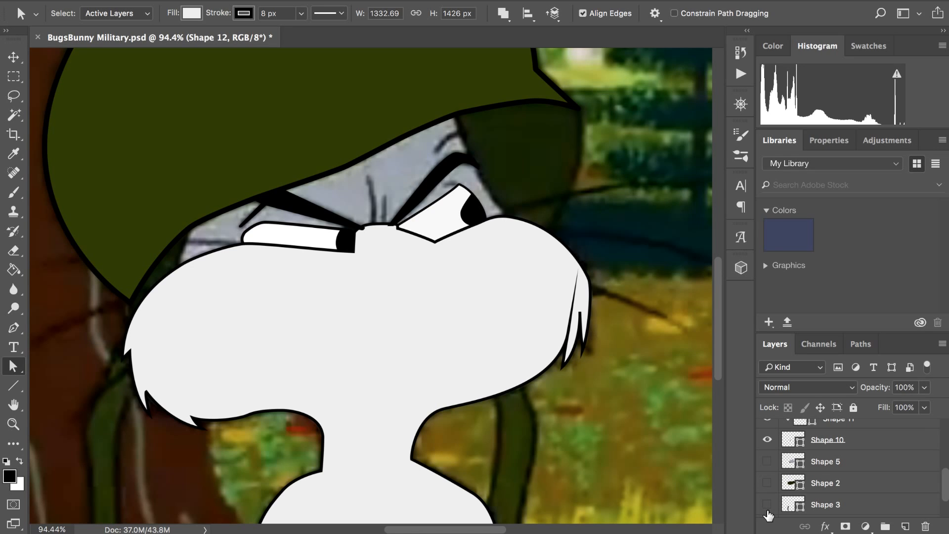
pyautogui.click(767, 463)
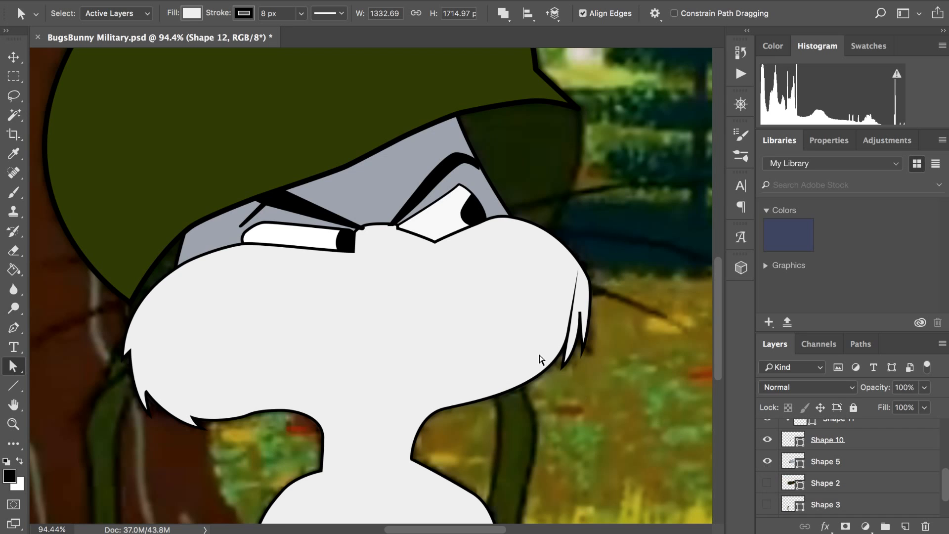
pyautogui.scroll(-3, 540, 355)
pyautogui.scroll(-5, 539, 355)
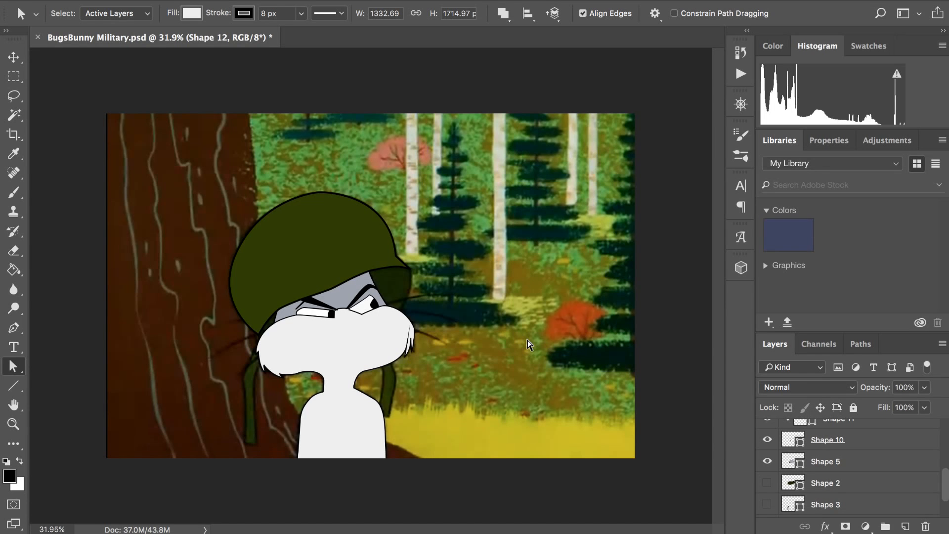
pyautogui.scroll(2, 528, 345)
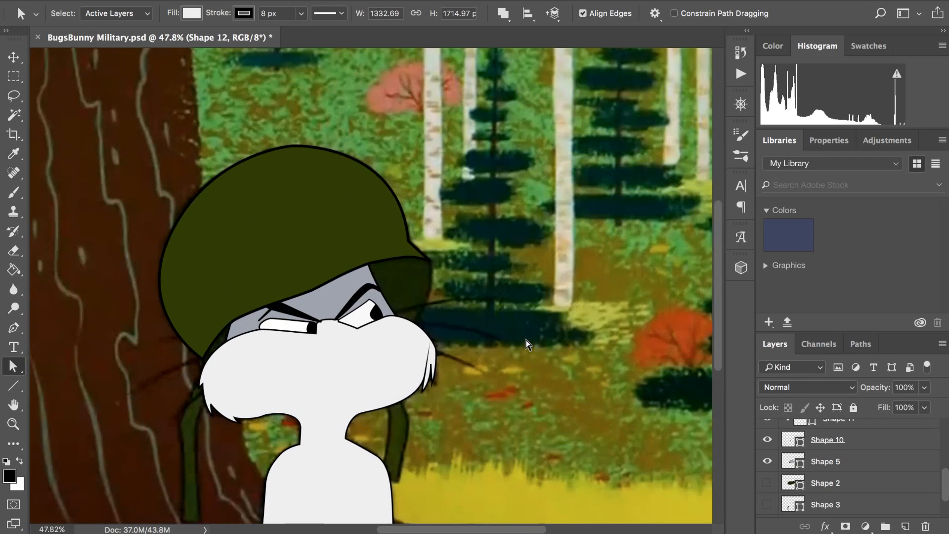
# - Check the stacked helmet, eyes and face shapes up close, and save the BugsBunny Military.psd document
pyautogui.scroll(2, 524, 341)
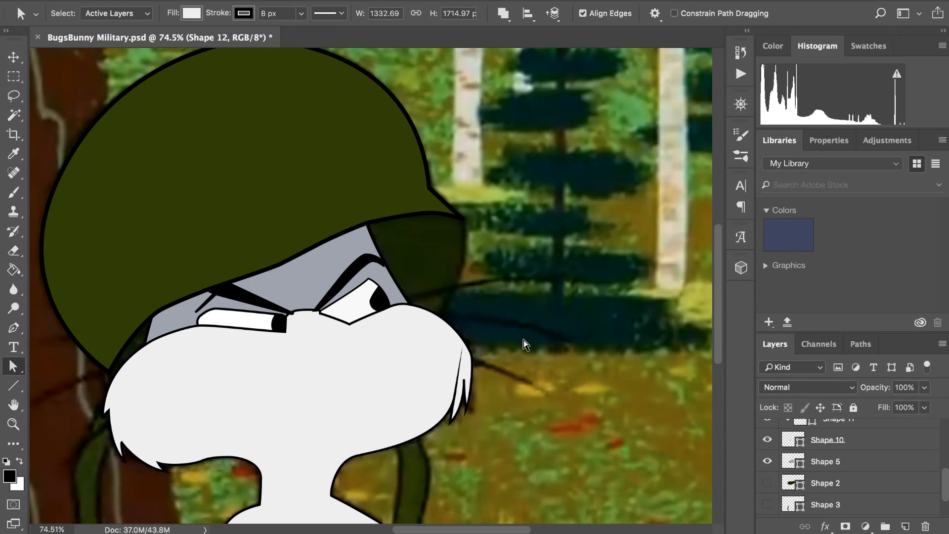
pyautogui.scroll(1, 523, 340)
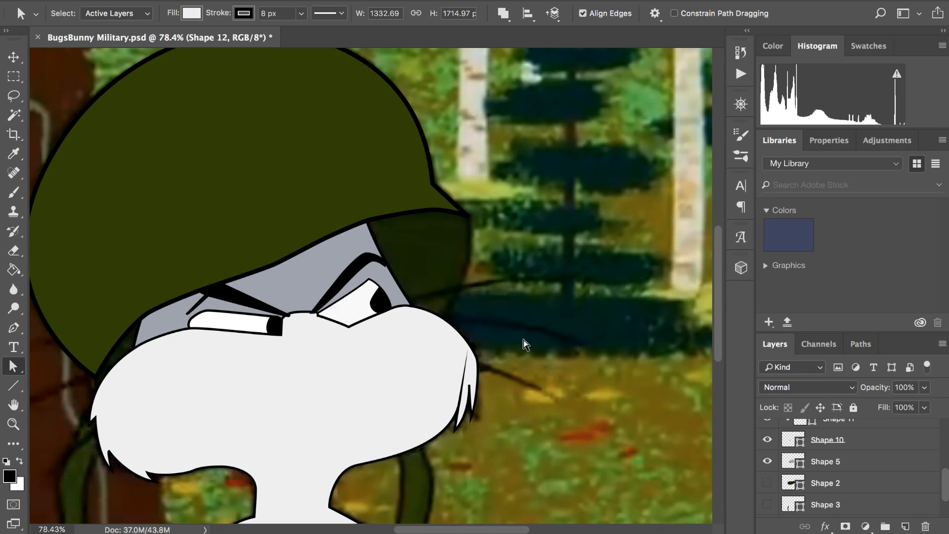
pyautogui.scroll(-1, 524, 340)
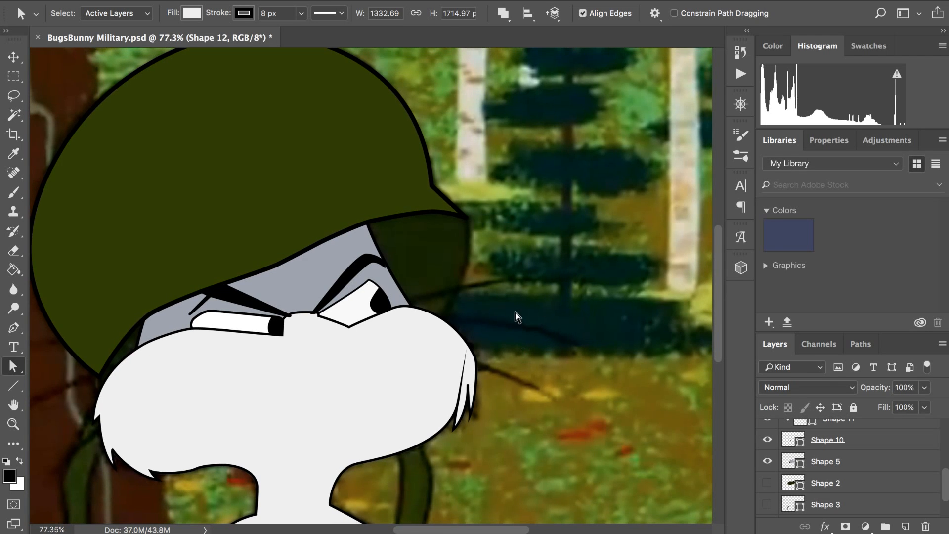
pyautogui.scroll(-3, 513, 310)
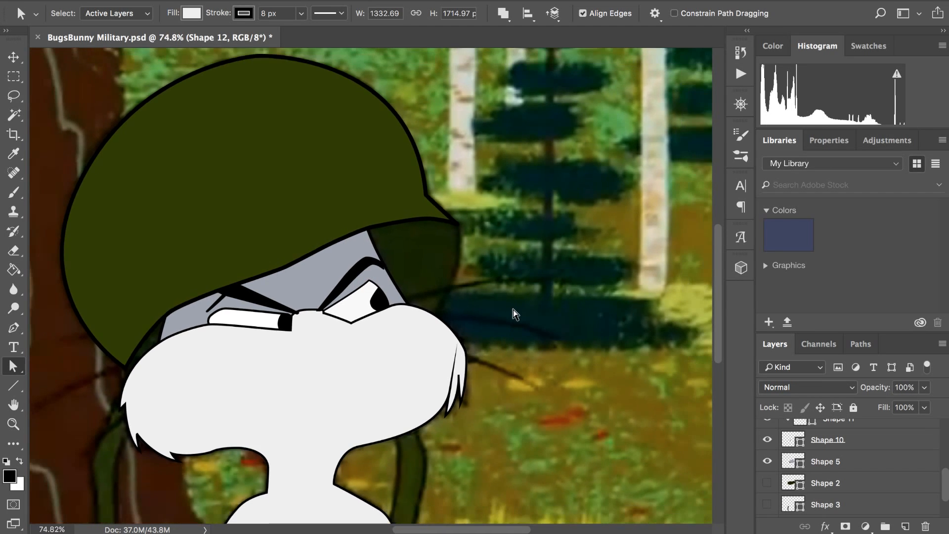
pyautogui.scroll(-2, 511, 309)
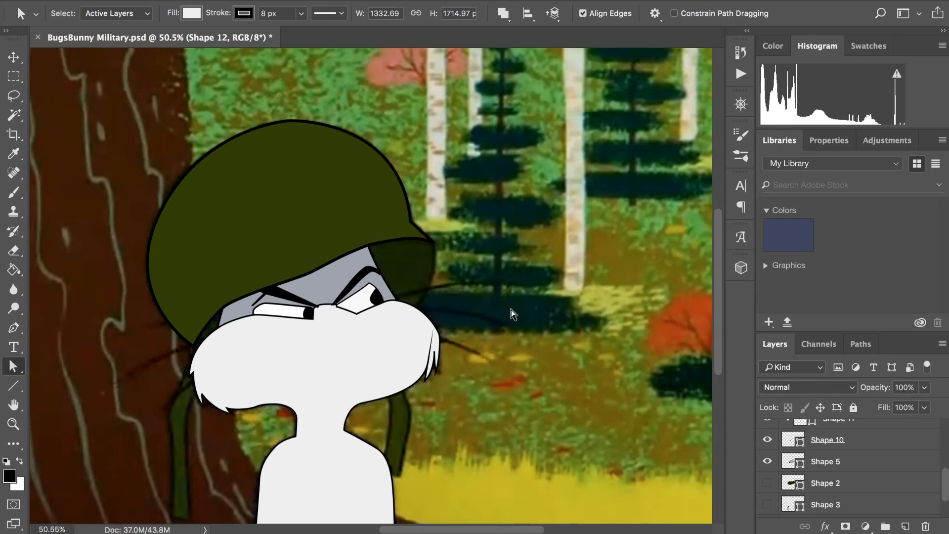
pyautogui.press('super+s')
# - Switch to the OBS streaming window to check the live stream's scene, sources and audio mixer
pyautogui.hotkey('ctrl', 'Left')
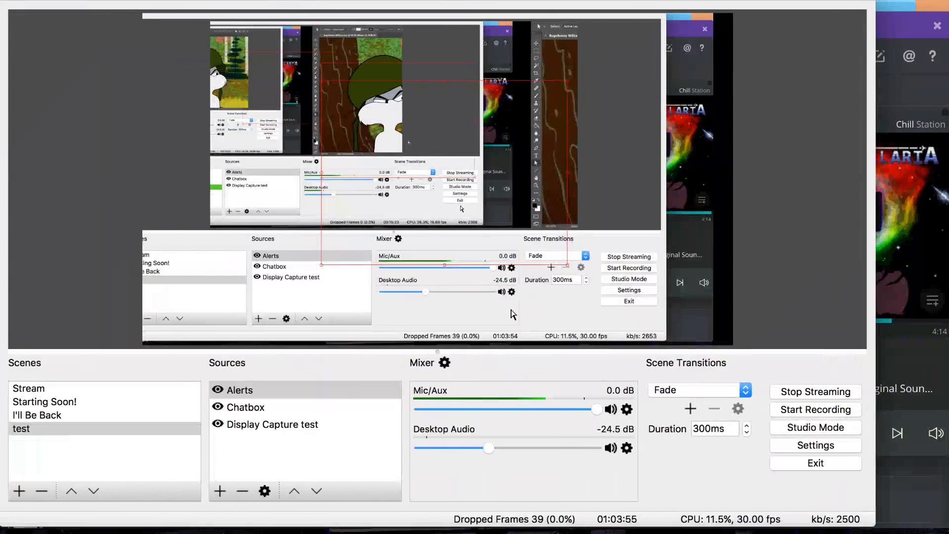
pyautogui.hotkey('ctrl', 'Right')
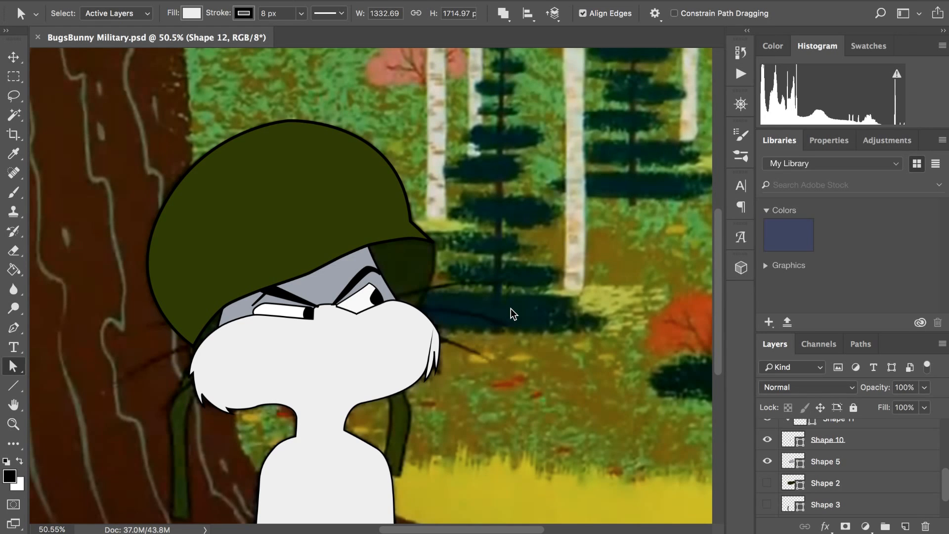
pyautogui.hotkey('ctrl', 'Left')
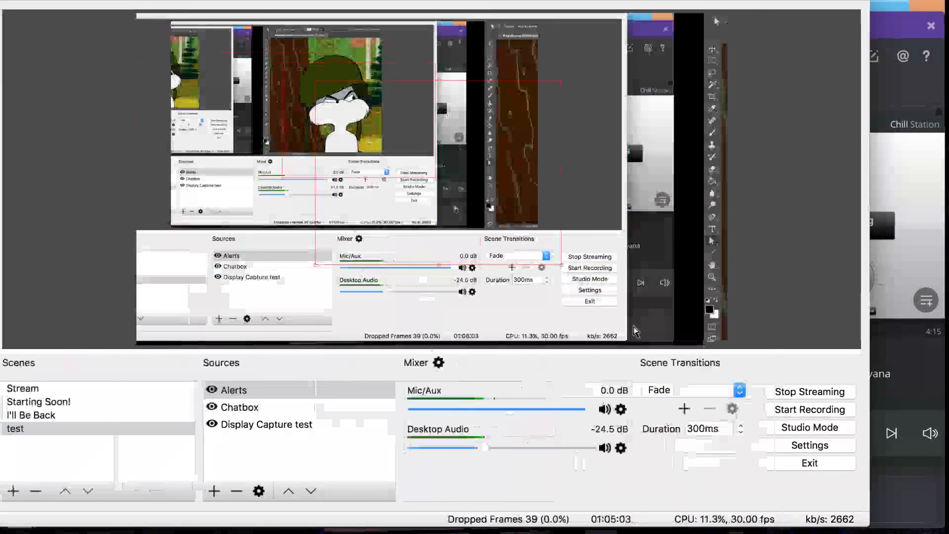